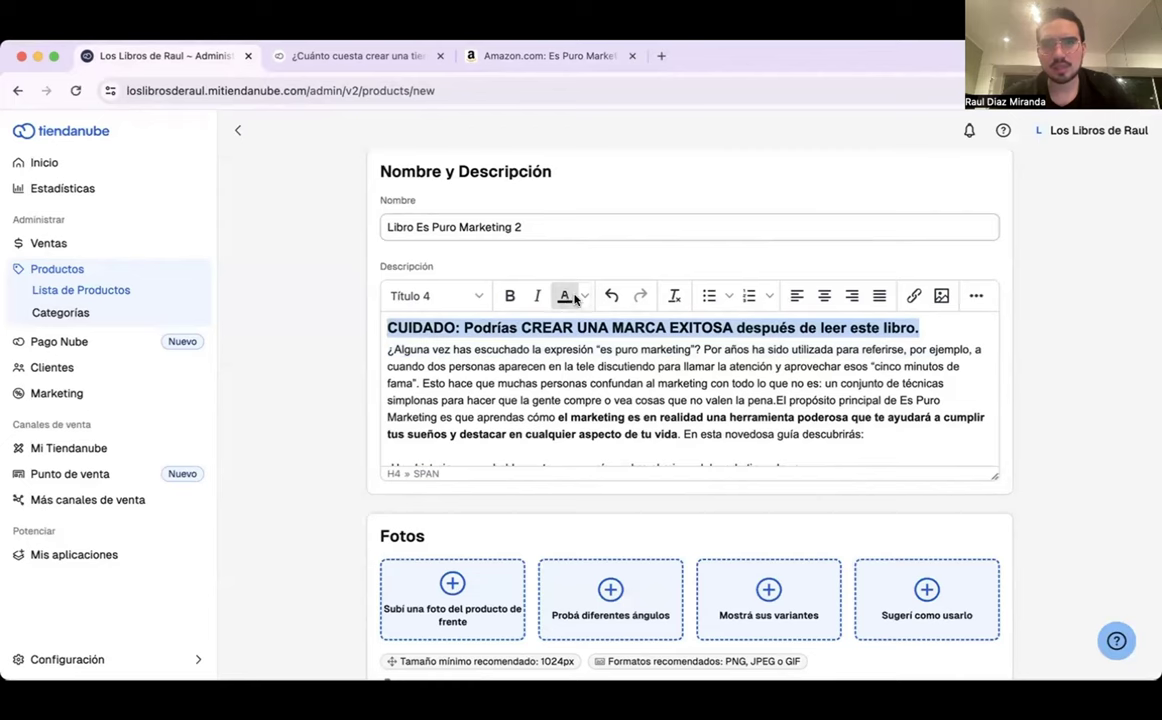
Step: Turn the CUIDADO headline red and add a blank paragraph beneath it
{"action": "left_click", "coordinate": [585, 296]}
{"action": "left_click", "coordinate": [590, 345]}
{"action": "key", "text": "Right"}
{"action": "key", "text": "Return"}
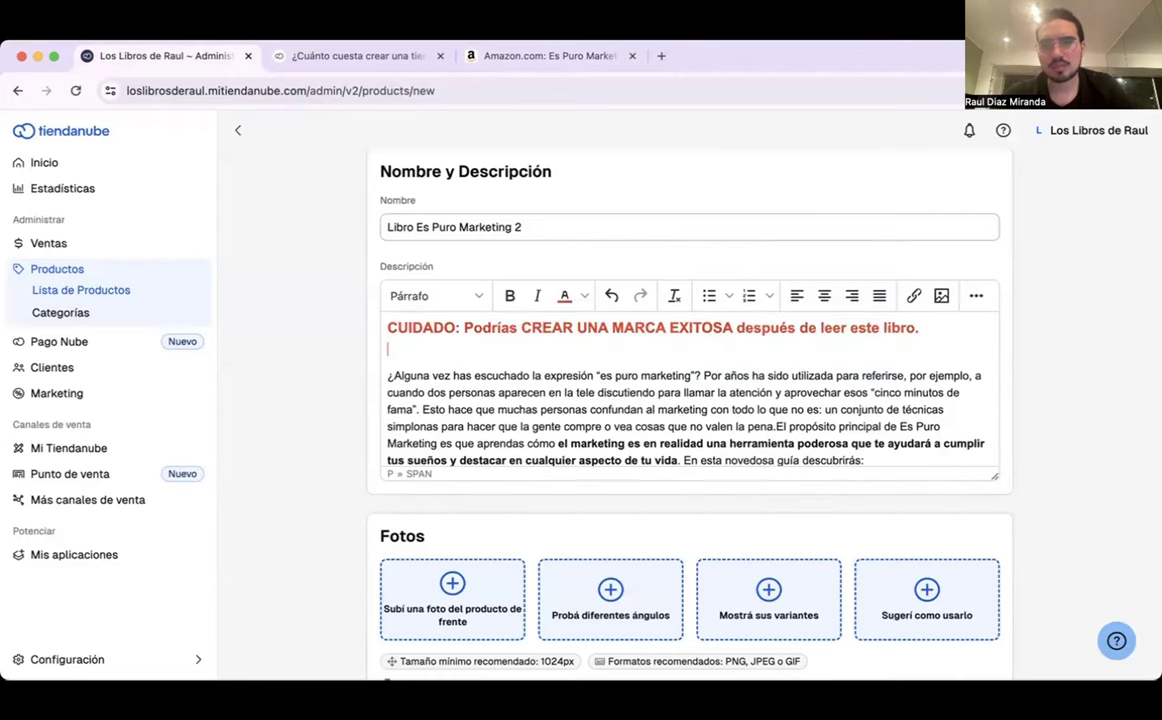
{"action": "scroll", "coordinate": [700, 400], "scroll_direction": "down", "scroll_amount": 6}
{"action": "scroll", "coordinate": [838, 405], "scroll_direction": "up", "scroll_amount": 6}
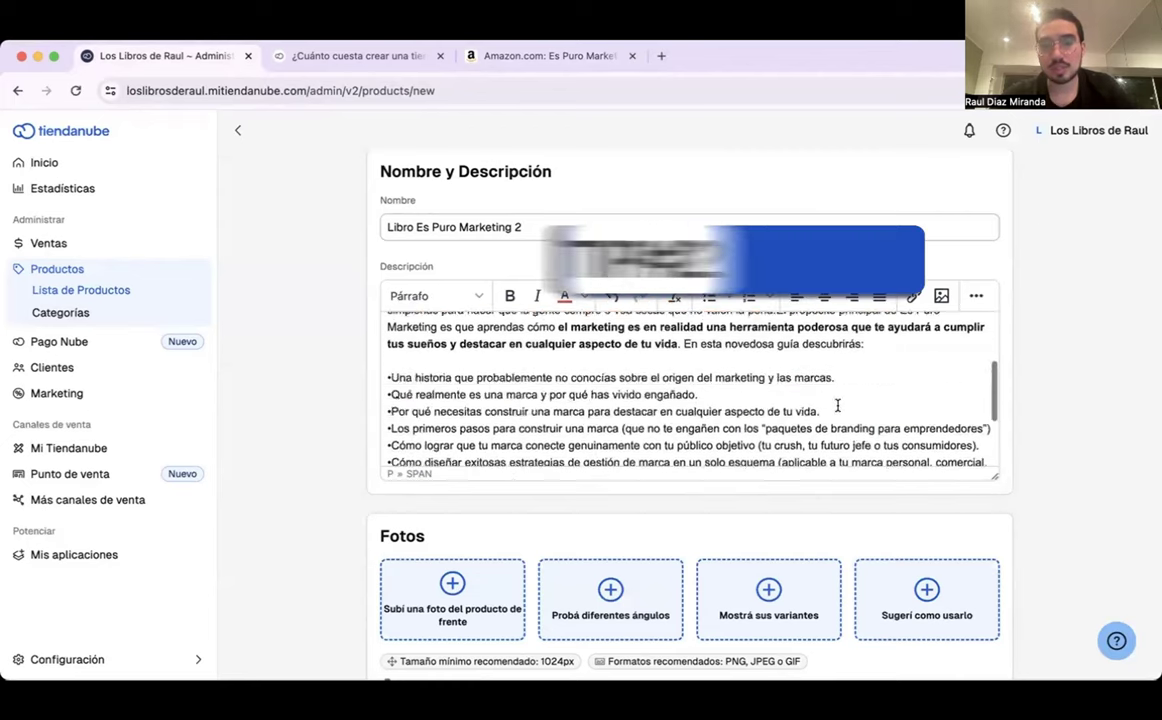
Step: Reselect the CUIDADO headline and check the blank line below it
{"action": "left_click_drag", "start_coordinate": [388, 328], "coordinate": [957, 330]}
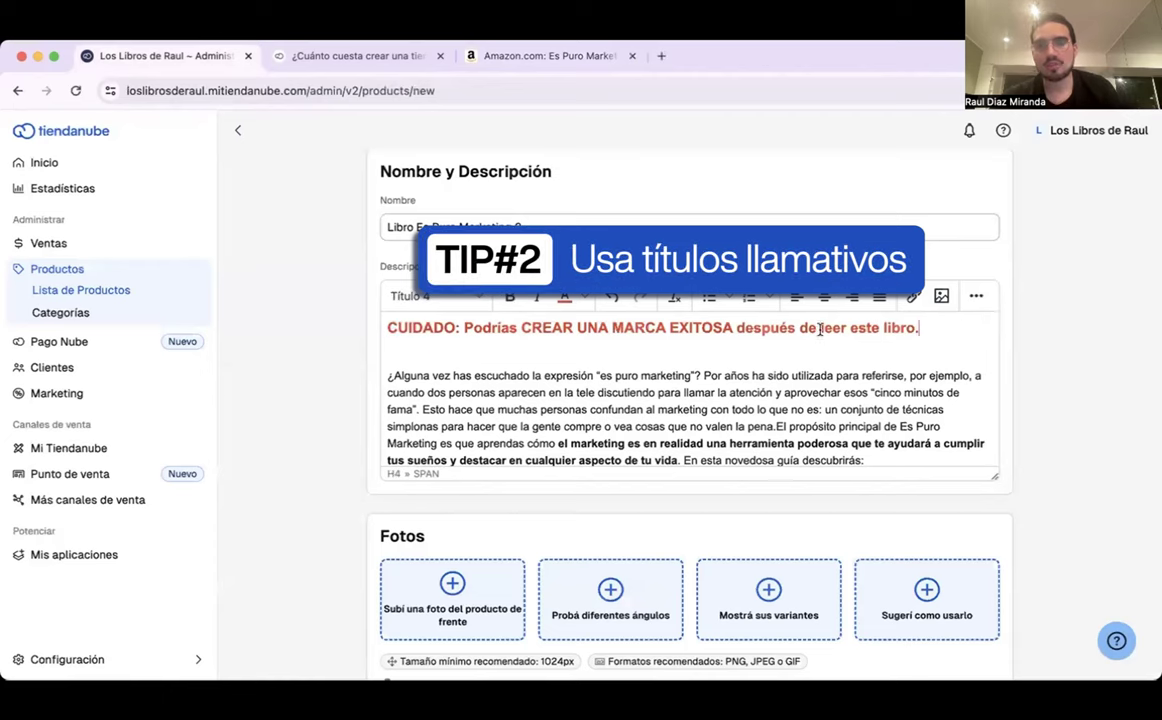
{"action": "left_click", "coordinate": [656, 375]}
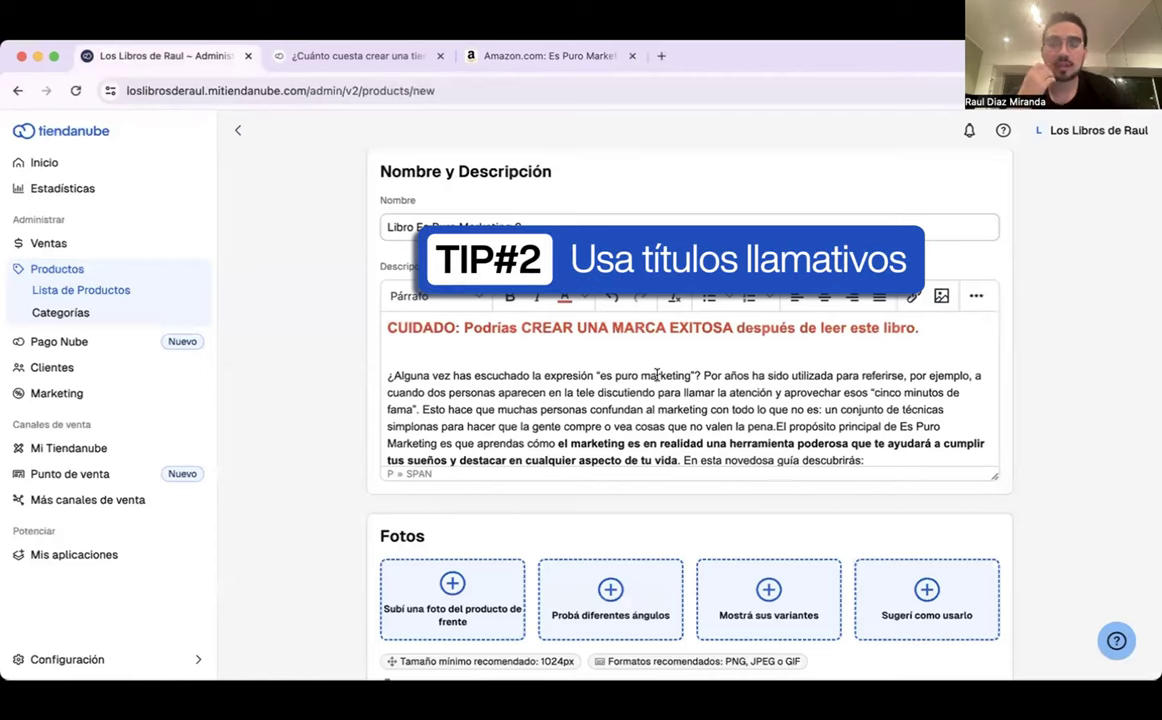
{"action": "left_click", "coordinate": [600, 328]}
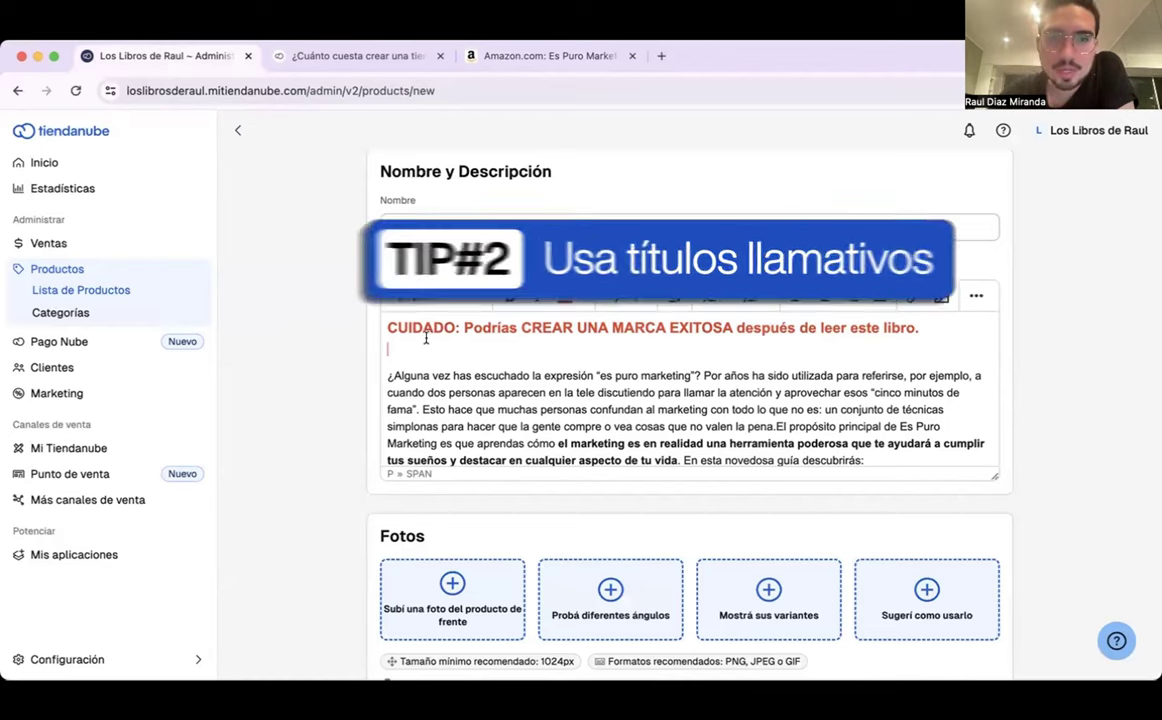
{"action": "left_click", "coordinate": [395, 331]}
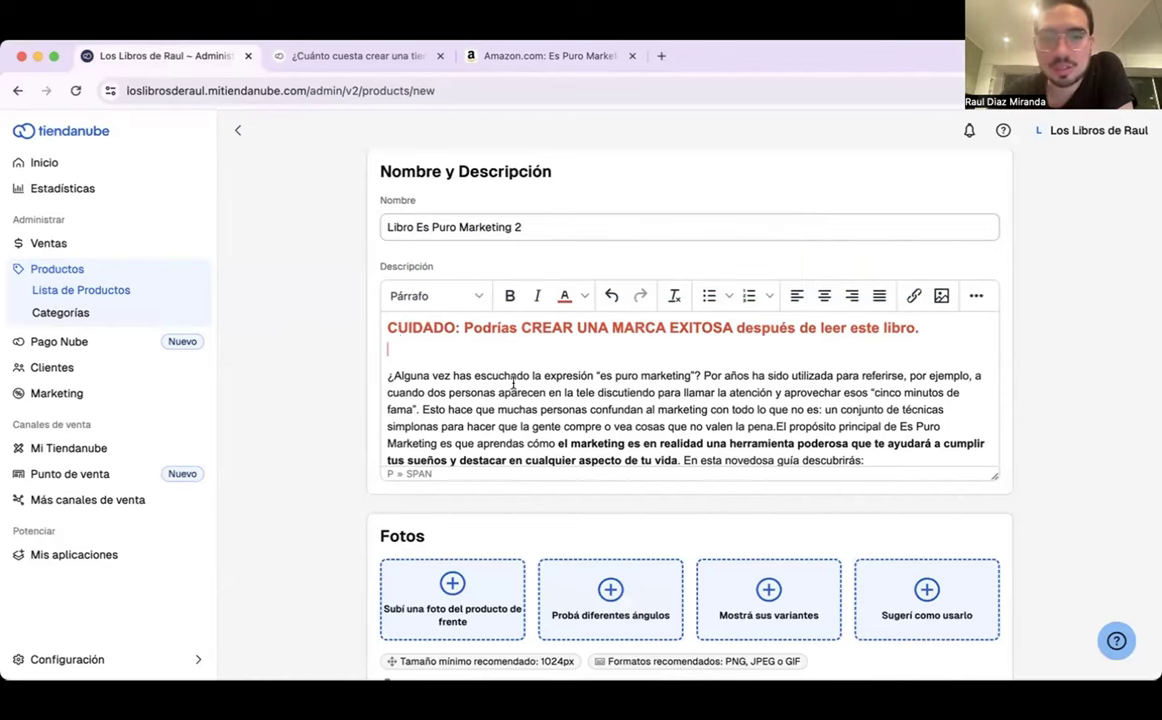
{"action": "scroll", "coordinate": [560, 420], "scroll_direction": "down", "scroll_amount": 5}
{"action": "scroll", "coordinate": [637, 506], "scroll_direction": "down", "scroll_amount": 3}
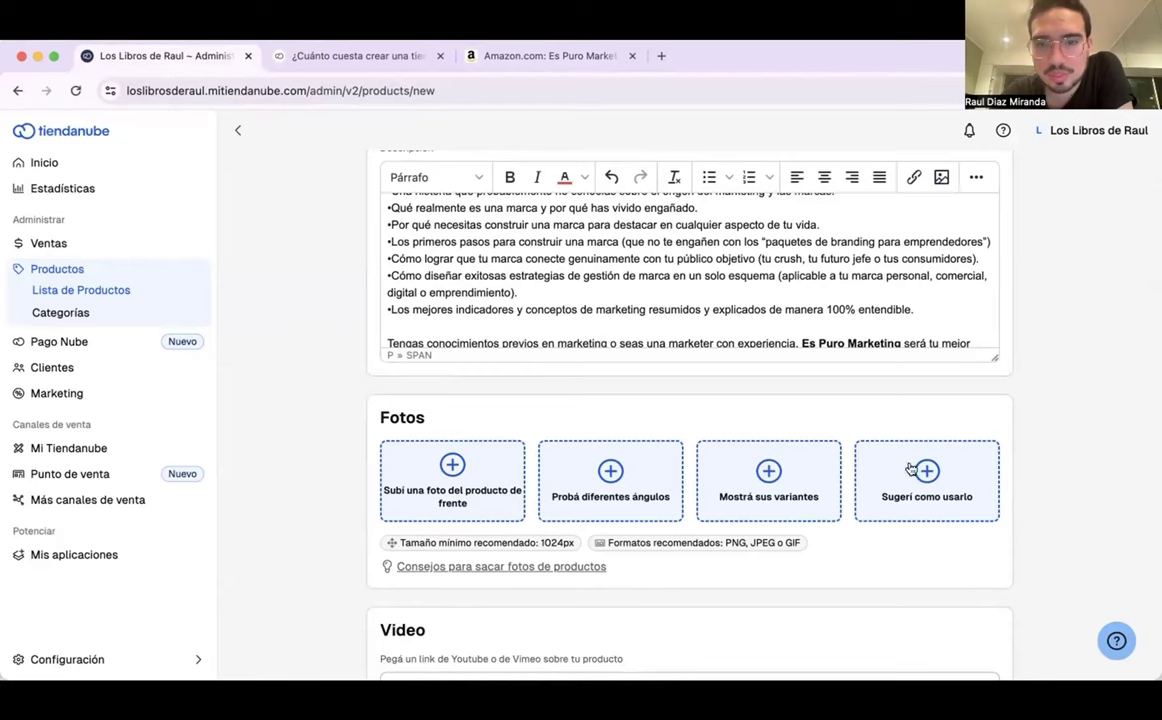
{"action": "scroll", "coordinate": [793, 435], "scroll_direction": "down", "scroll_amount": 2}
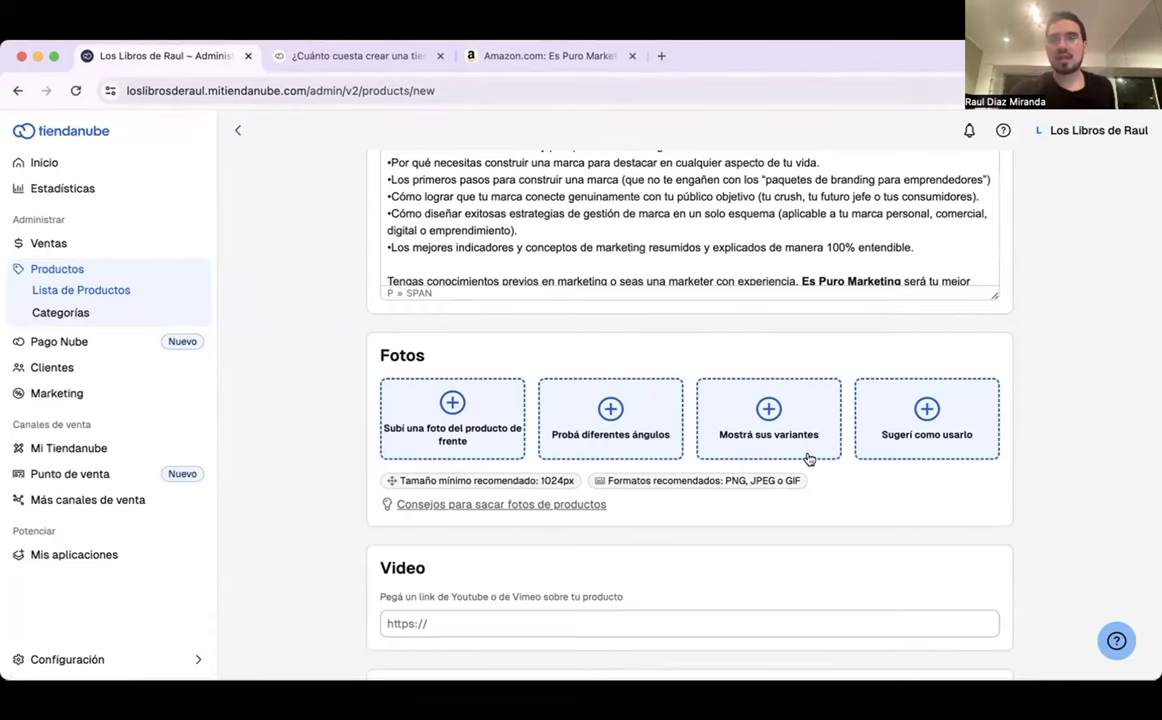
Step: Upload the book cover as the main product photo, then show the product-photo tips
{"action": "left_click", "coordinate": [492, 412]}
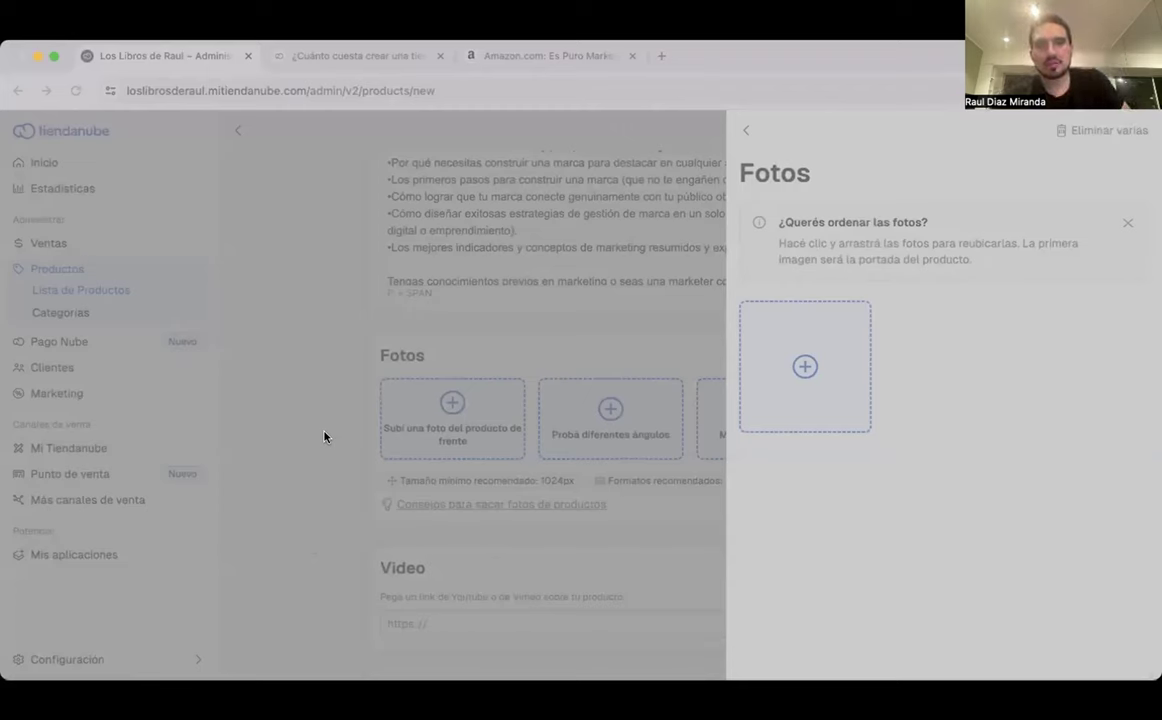
{"action": "key", "text": "Return"}
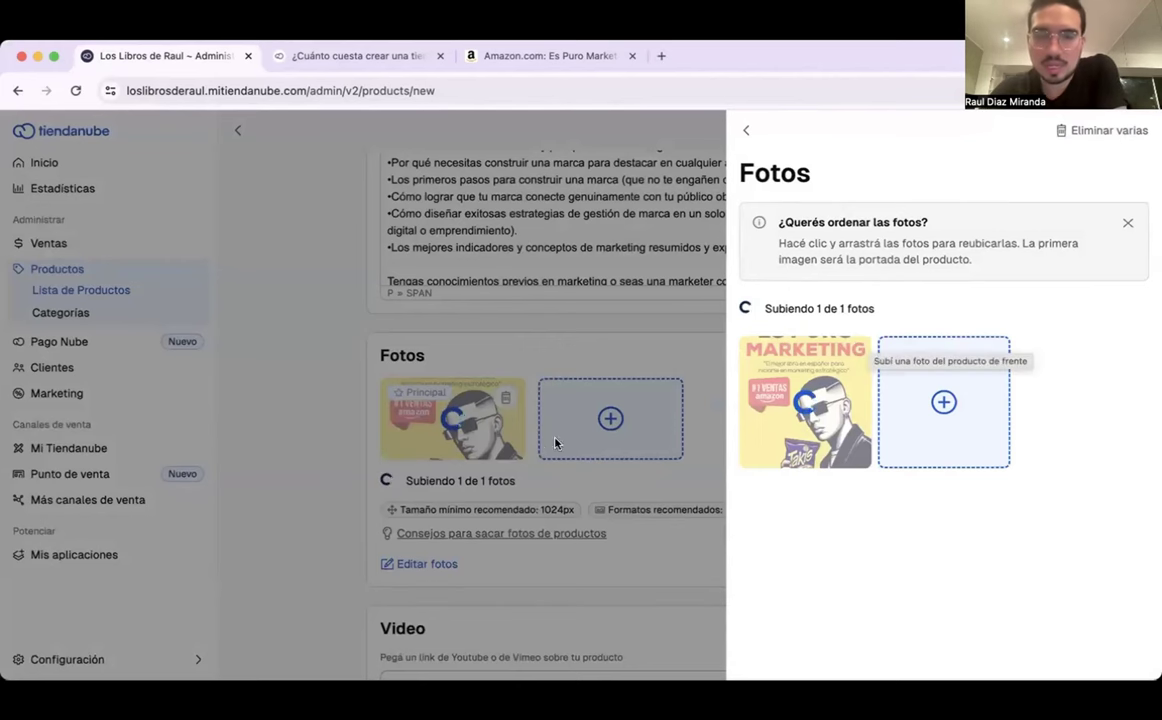
{"action": "left_click", "coordinate": [746, 130]}
{"action": "scroll", "coordinate": [798, 445], "scroll_direction": "down", "scroll_amount": 1}
{"action": "scroll", "coordinate": [798, 445], "scroll_direction": "down", "scroll_amount": 2}
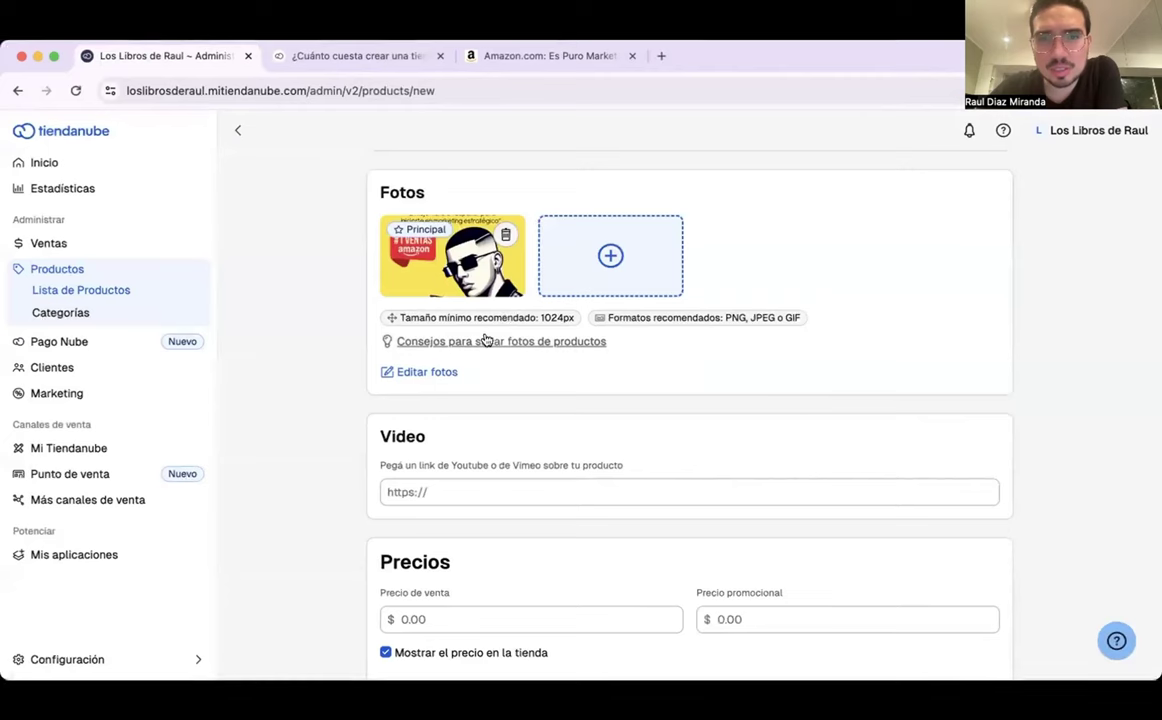
{"action": "left_click", "coordinate": [476, 345]}
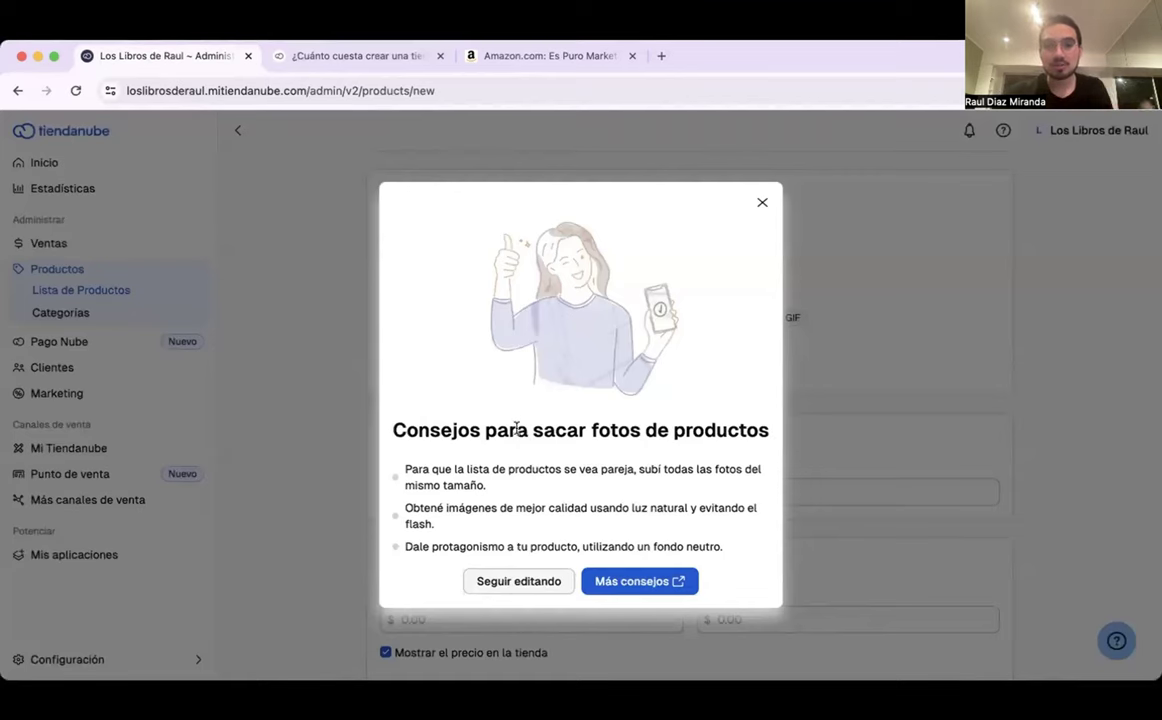
{"action": "left_click", "coordinate": [610, 590]}
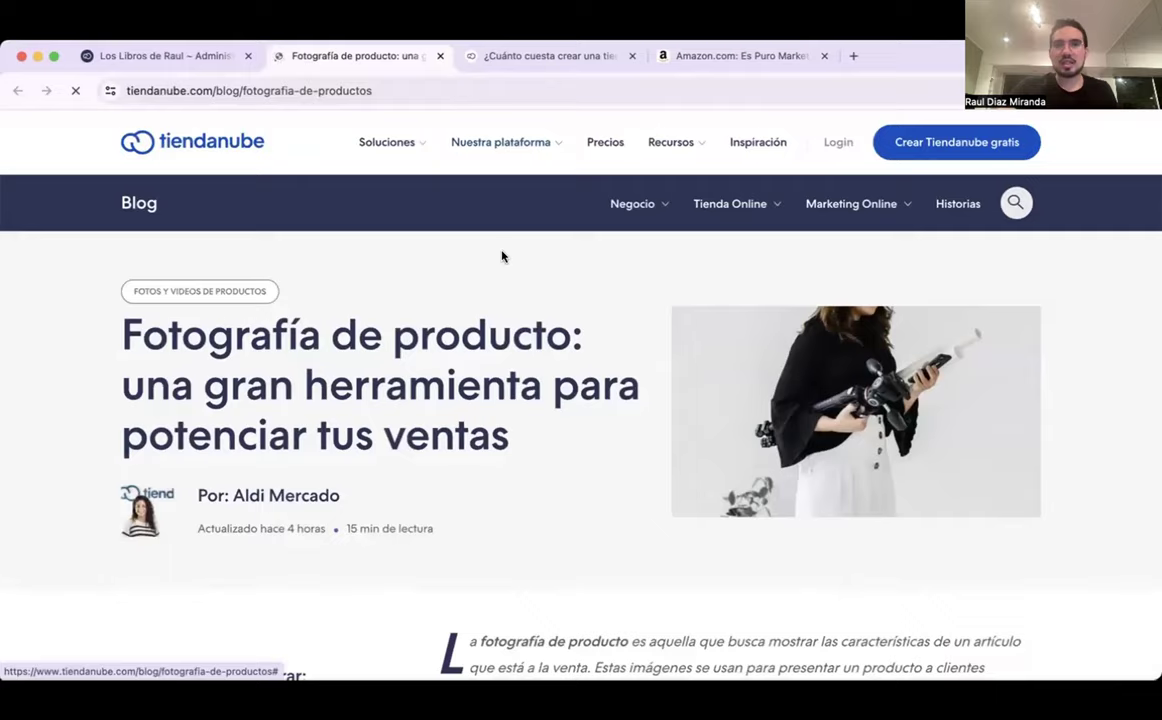
{"action": "scroll", "coordinate": [502, 256], "scroll_direction": "down", "scroll_amount": 1}
{"action": "scroll", "coordinate": [502, 256], "scroll_direction": "down", "scroll_amount": 4}
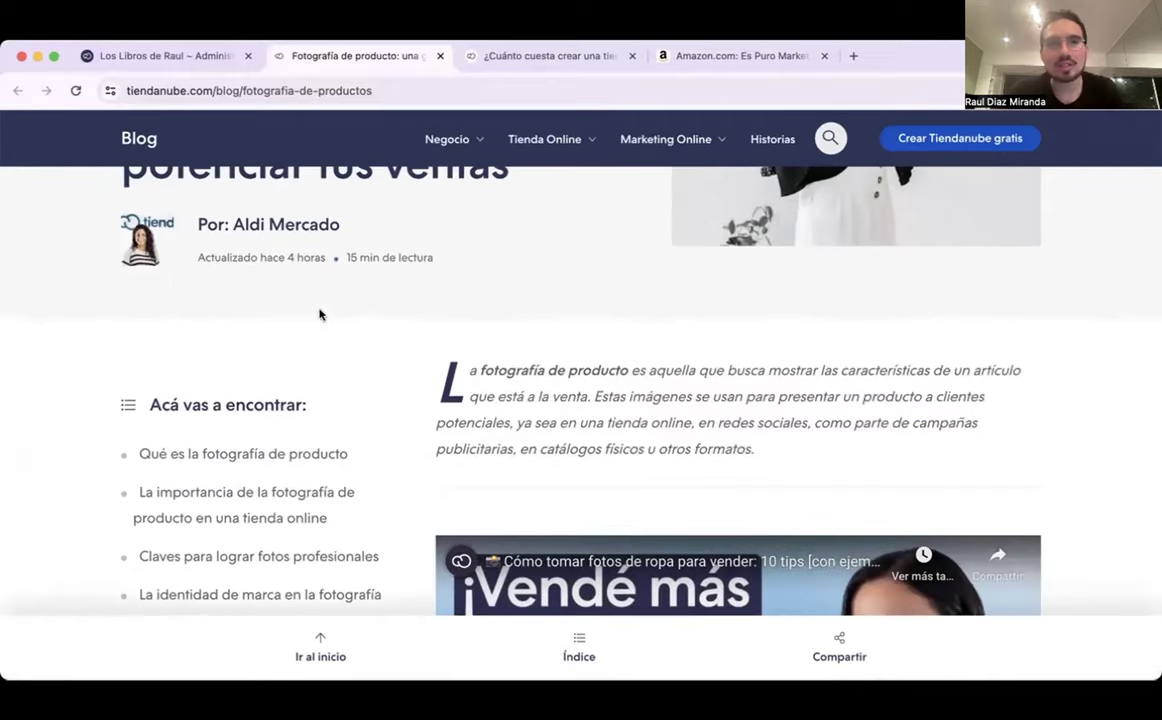
{"action": "scroll", "coordinate": [415, 420], "scroll_direction": "down", "scroll_amount": 5}
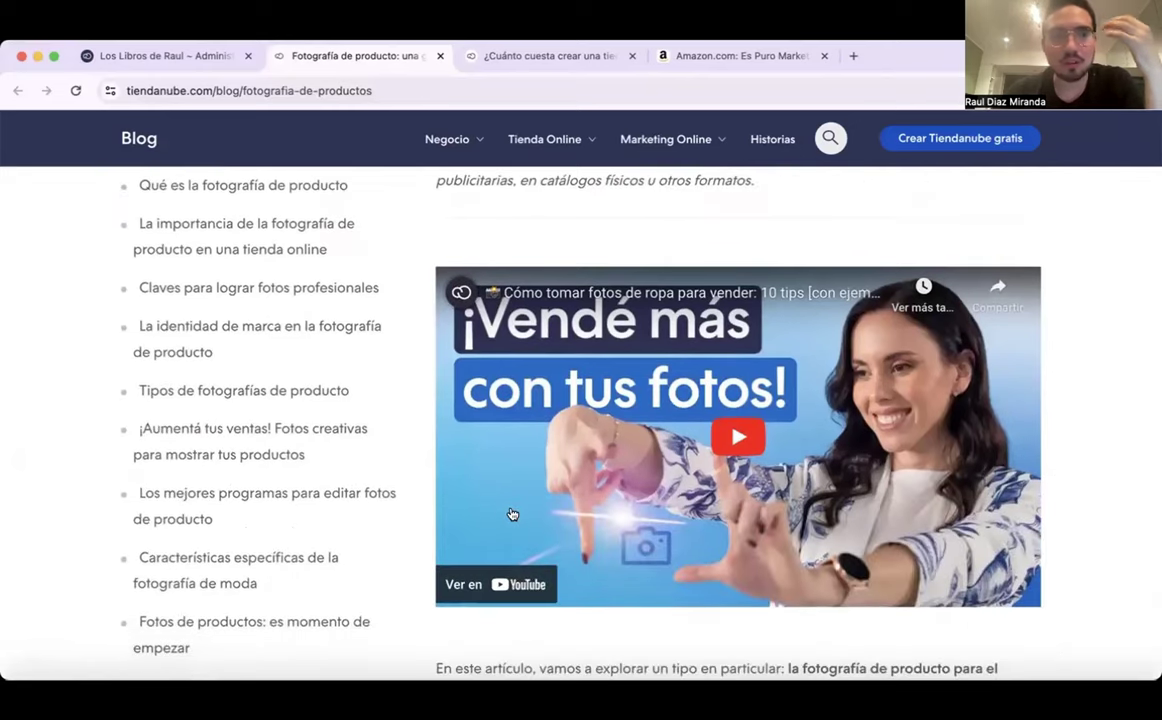
{"action": "scroll", "coordinate": [512, 514], "scroll_direction": "down", "scroll_amount": 12}
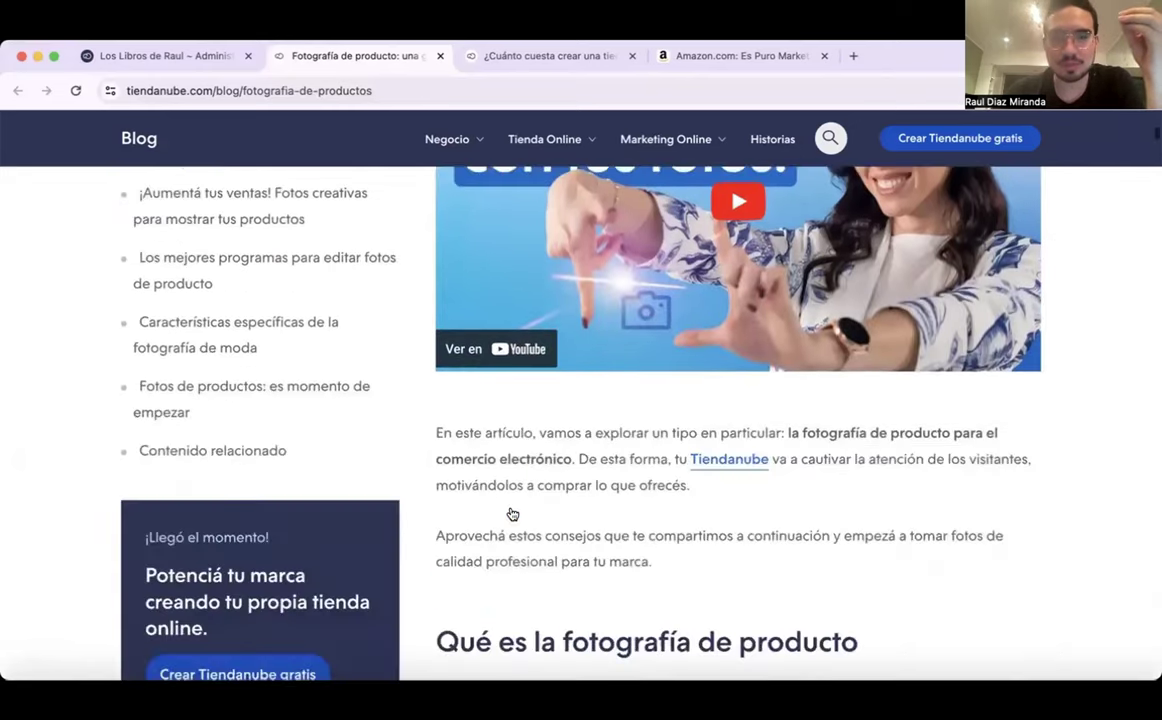
{"action": "scroll", "coordinate": [512, 514], "scroll_direction": "down", "scroll_amount": 15}
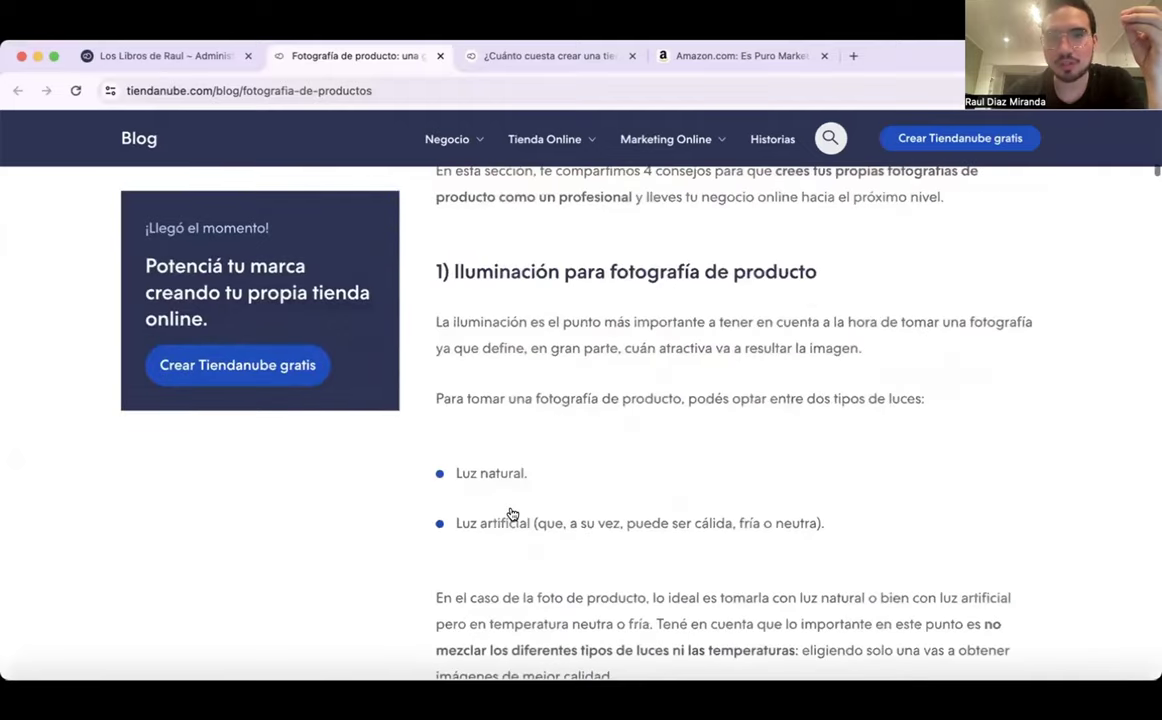
{"action": "scroll", "coordinate": [502, 444], "scroll_direction": "up", "scroll_amount": 5}
{"action": "left_click", "coordinate": [440, 56]}
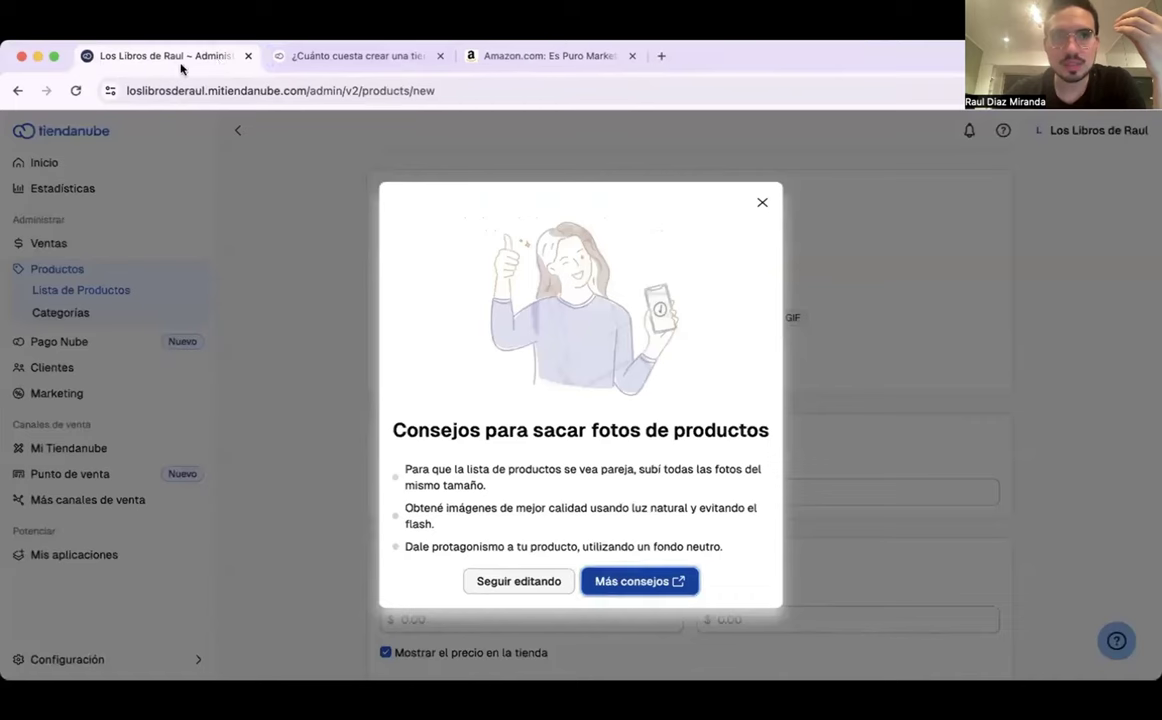
Step: Close the photo tips and click into the product's Video URL field
{"action": "left_click", "coordinate": [762, 204]}
{"action": "scroll", "coordinate": [664, 389], "scroll_direction": "down", "scroll_amount": 2}
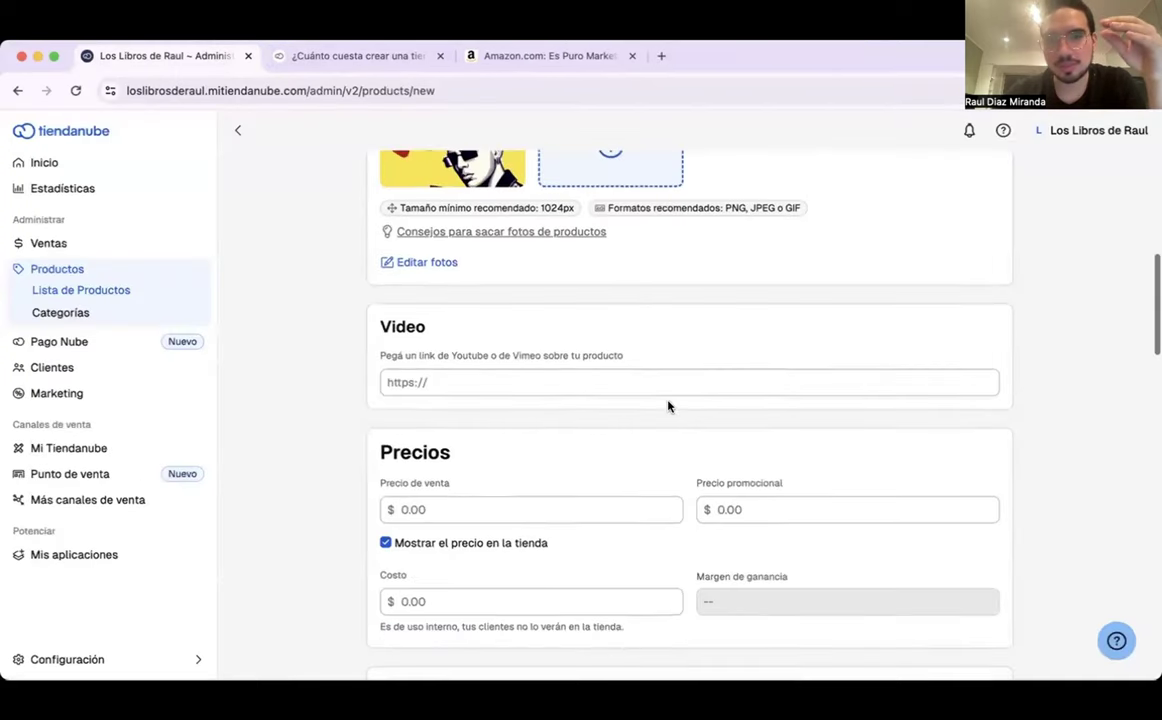
{"action": "left_click", "coordinate": [538, 377]}
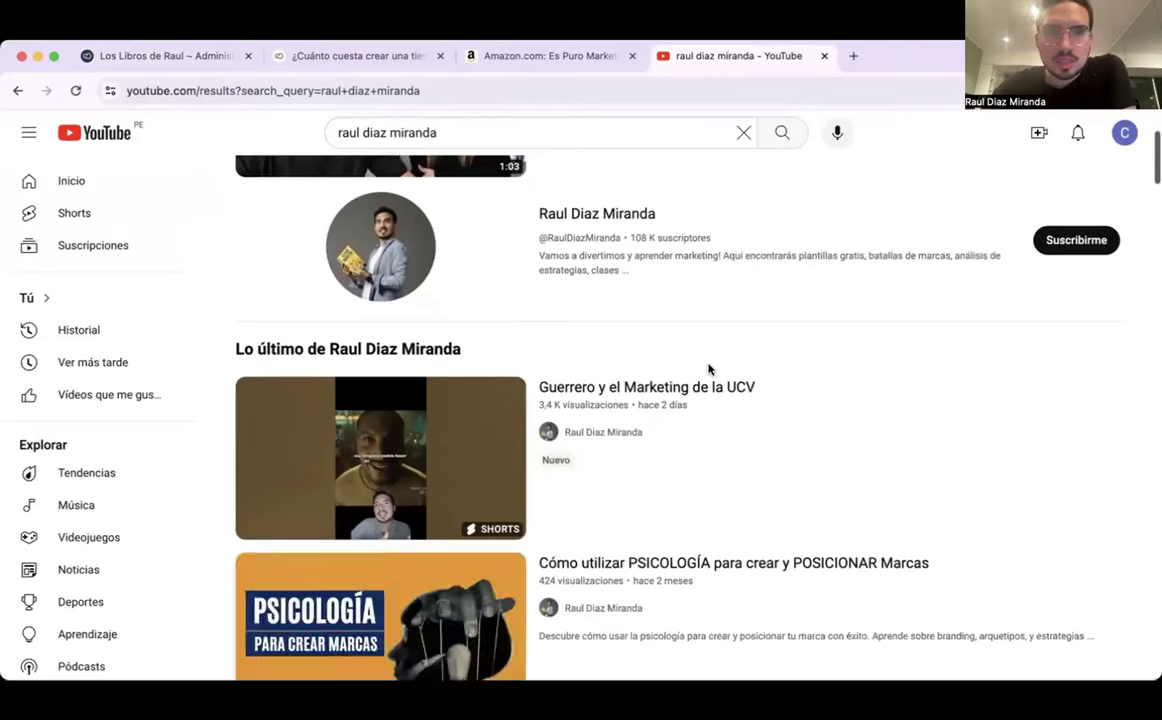
Step: Open the 'Cómo utilizar PSICOLOGÍA para crear y POSICIONAR Marcas' video and copy its URL
{"action": "scroll", "coordinate": [853, 410], "scroll_direction": "down", "scroll_amount": 2}
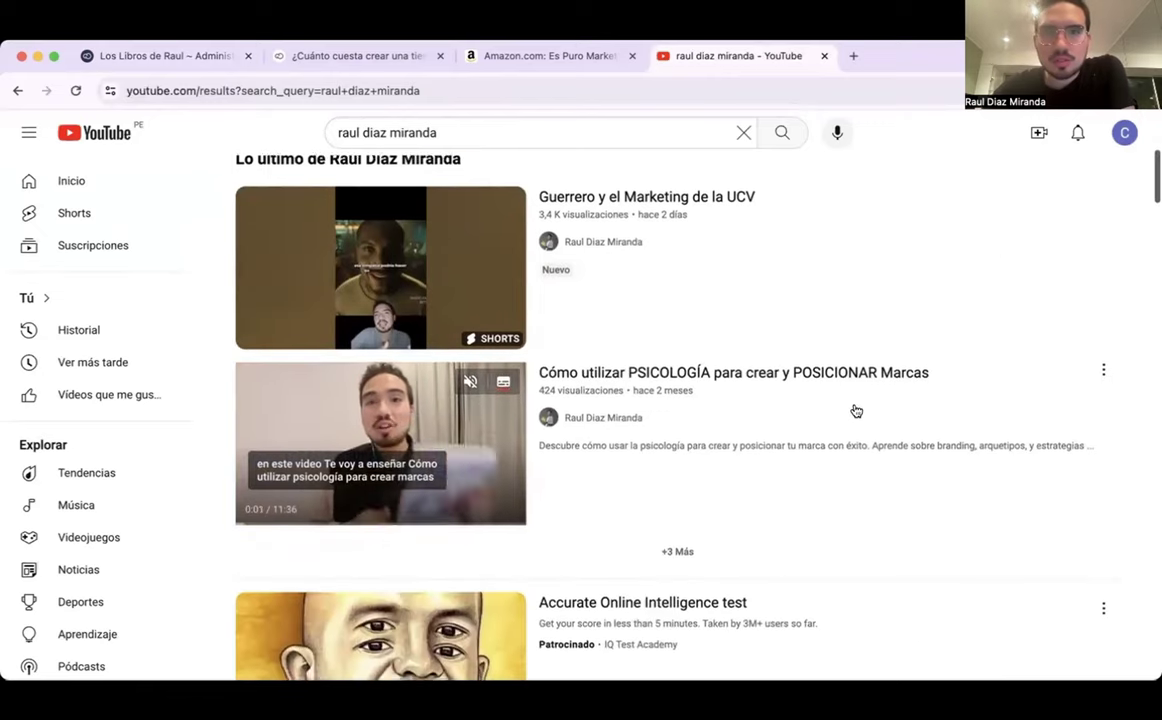
{"action": "scroll", "coordinate": [853, 410], "scroll_direction": "down", "scroll_amount": 2}
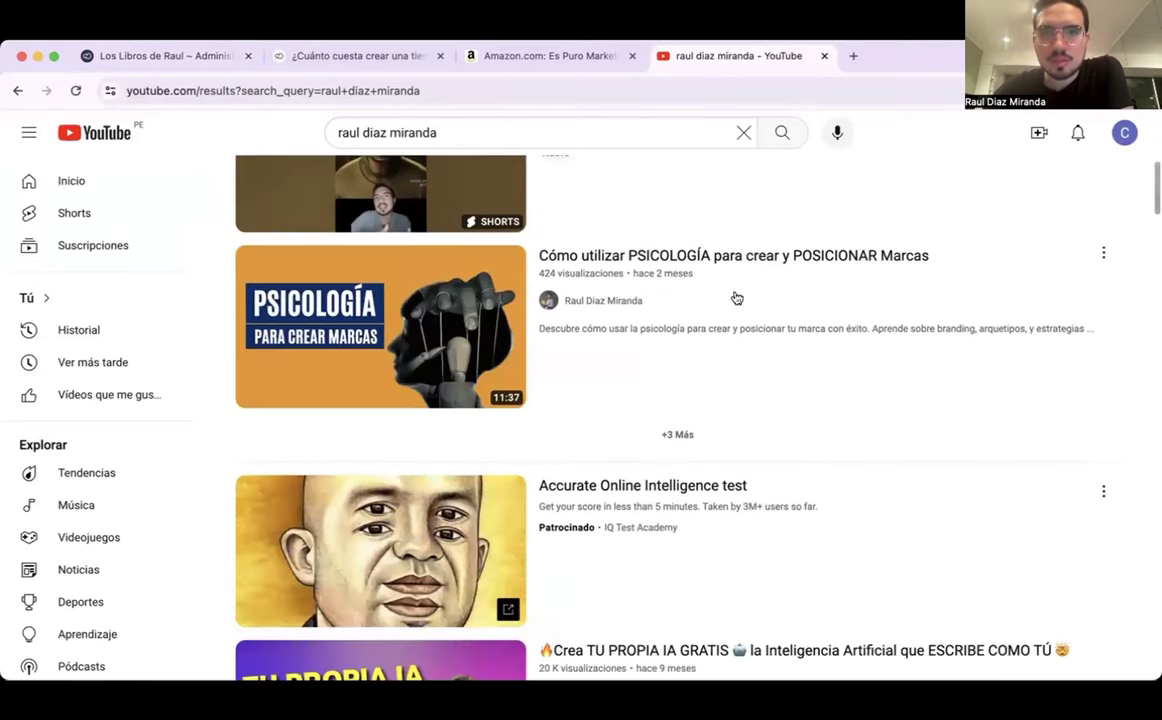
{"action": "left_click", "coordinate": [661, 258]}
{"action": "left_click", "coordinate": [352, 90]}
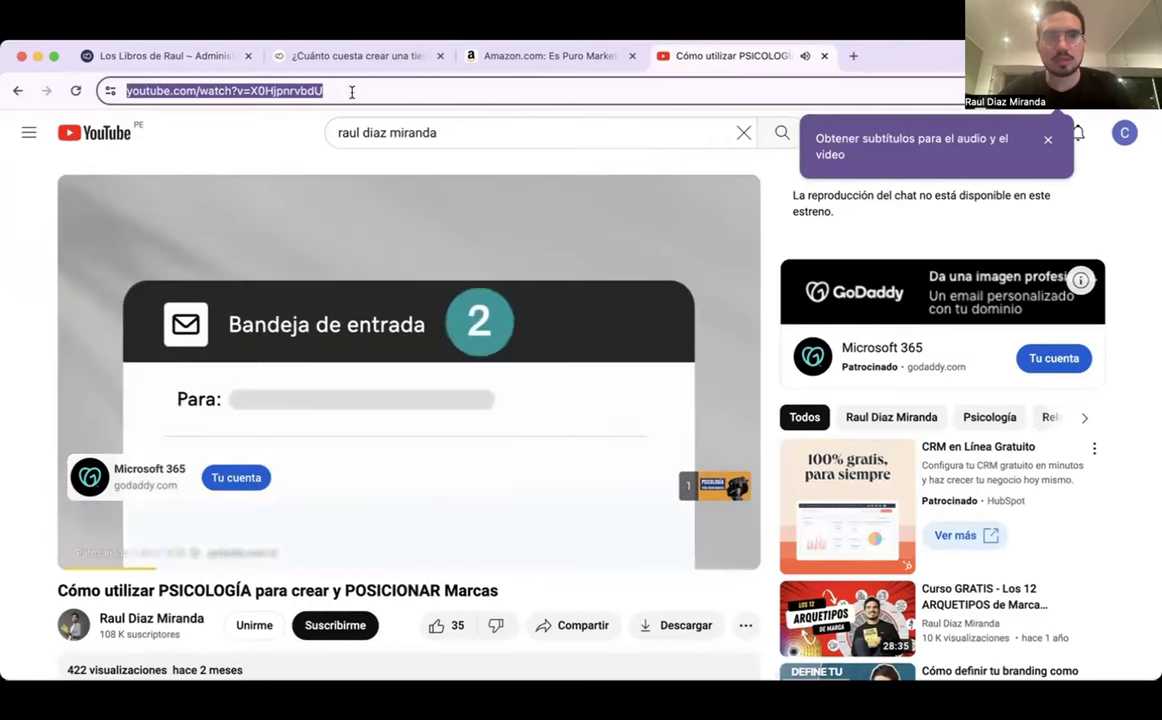
{"action": "key", "text": "super+c"}
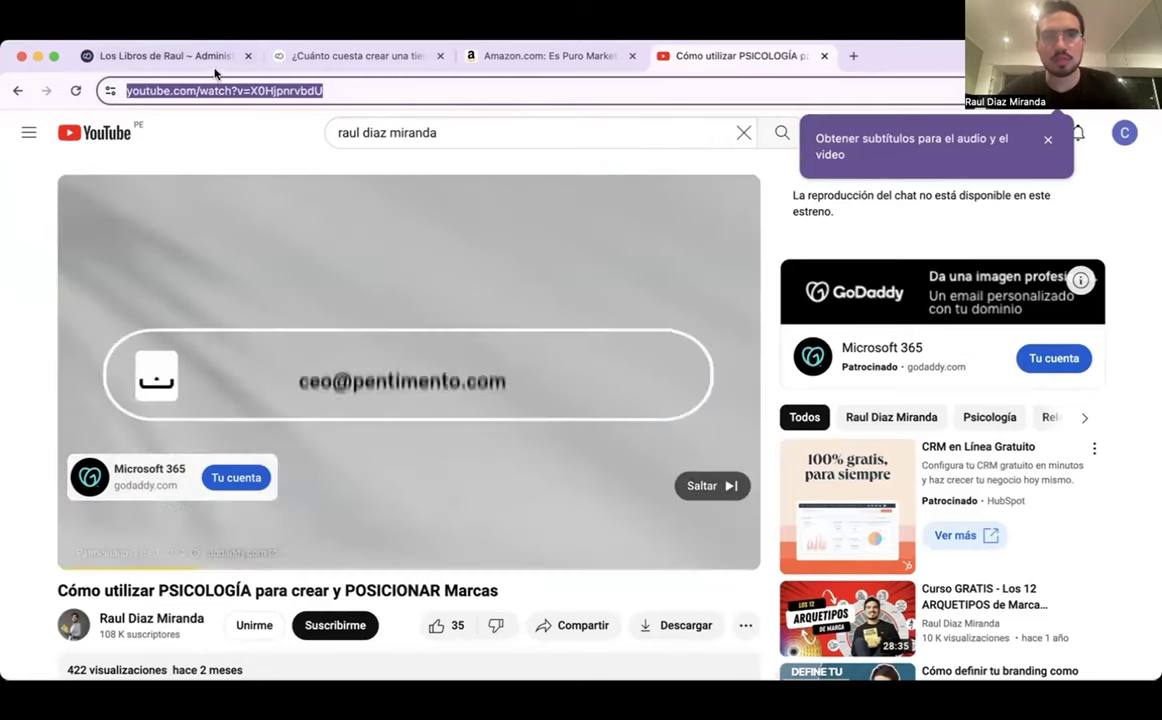
Step: Paste the copied YouTube link into the product's Video field
{"action": "left_click", "coordinate": [165, 55]}
{"action": "key", "text": "super+v"}
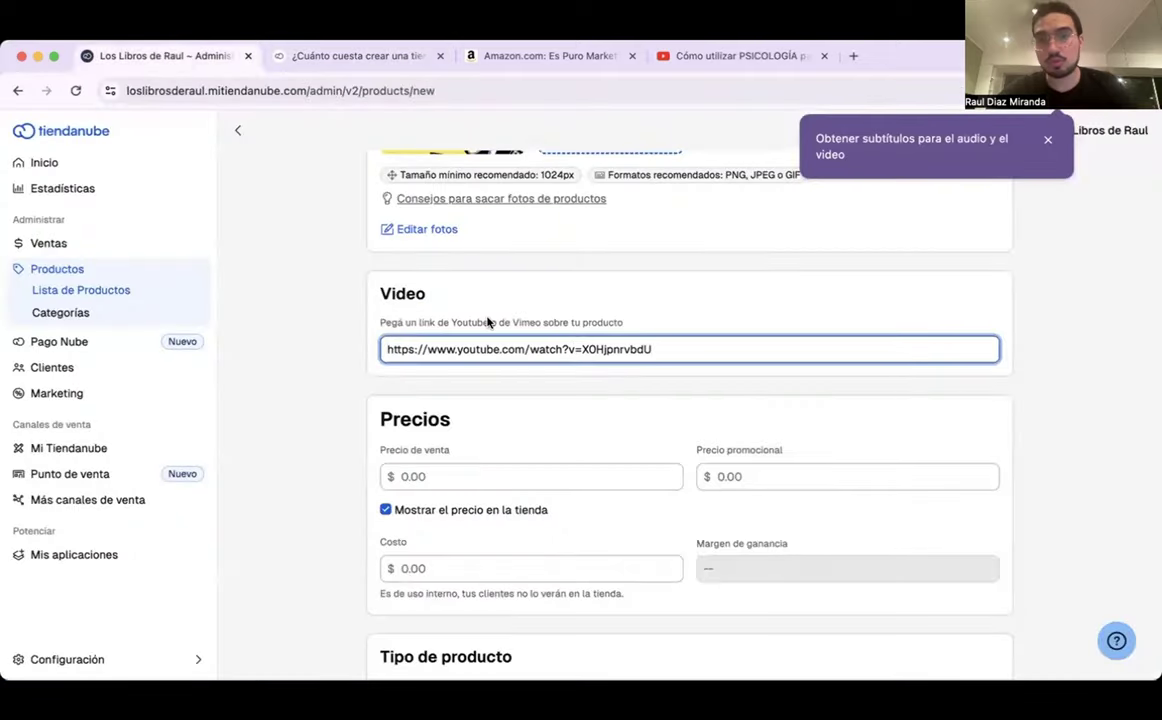
{"action": "left_click", "coordinate": [996, 412]}
Step: Enter the product's regular sale price of 15
{"action": "scroll", "coordinate": [996, 414], "scroll_direction": "down", "scroll_amount": 1}
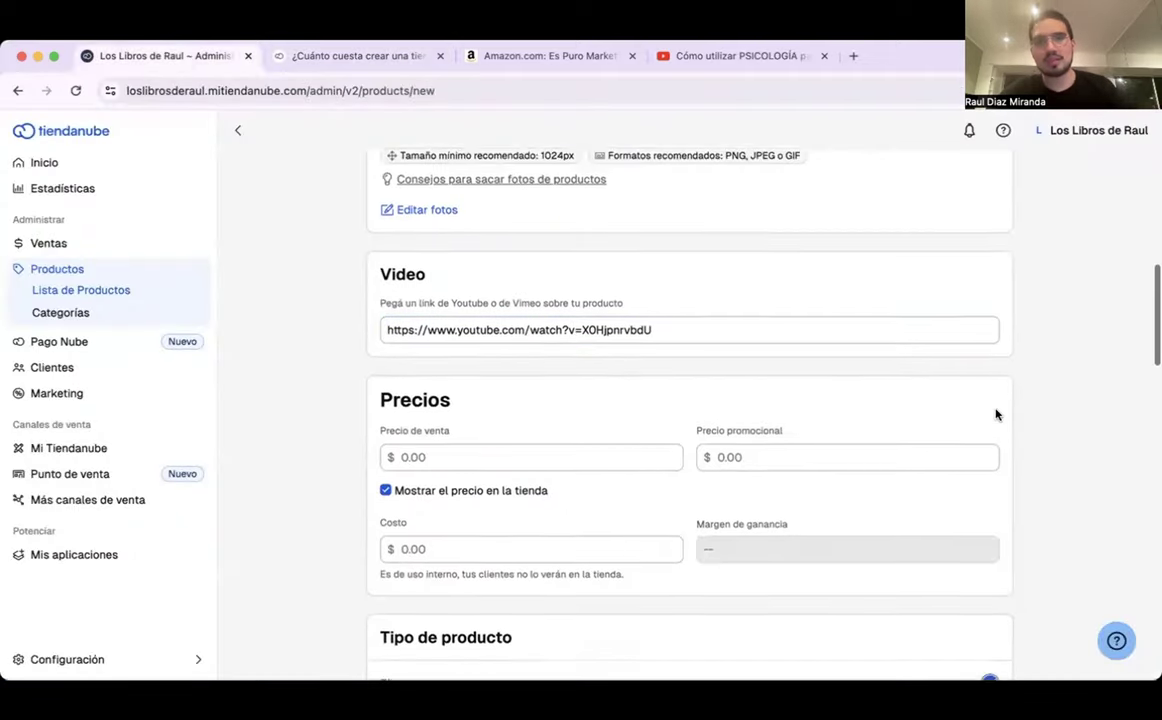
{"action": "scroll", "coordinate": [638, 457], "scroll_direction": "down", "scroll_amount": 2}
{"action": "left_click", "coordinate": [547, 368]}
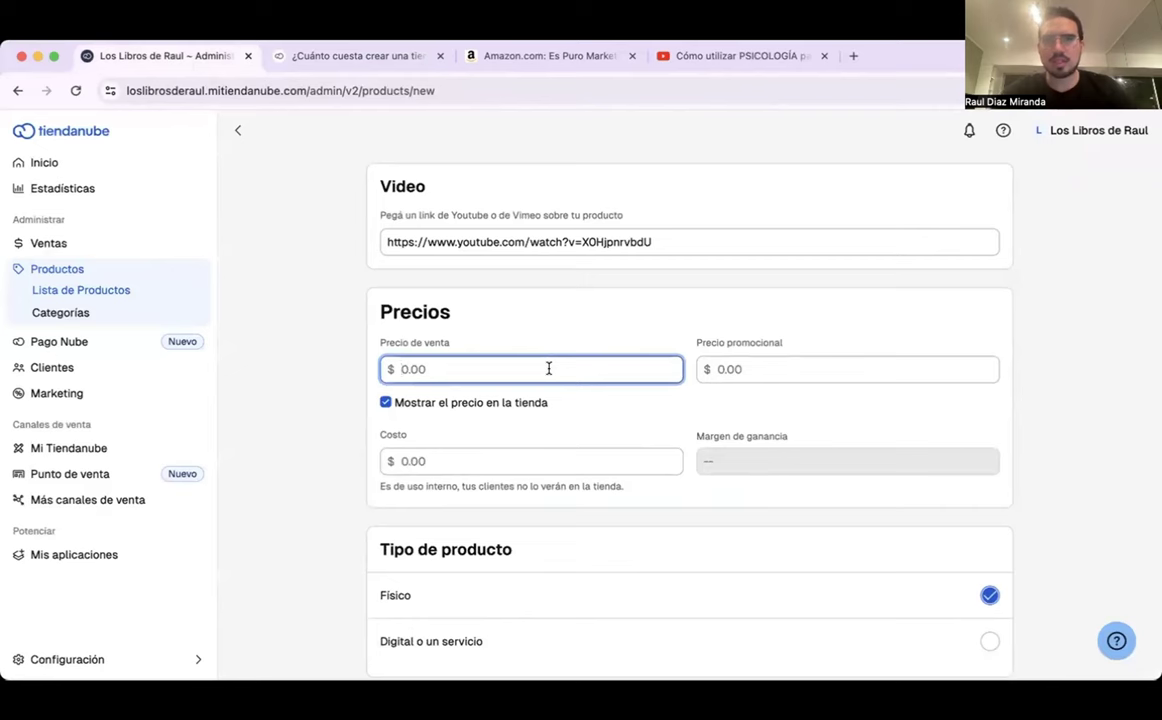
{"action": "type", "text": "10"}
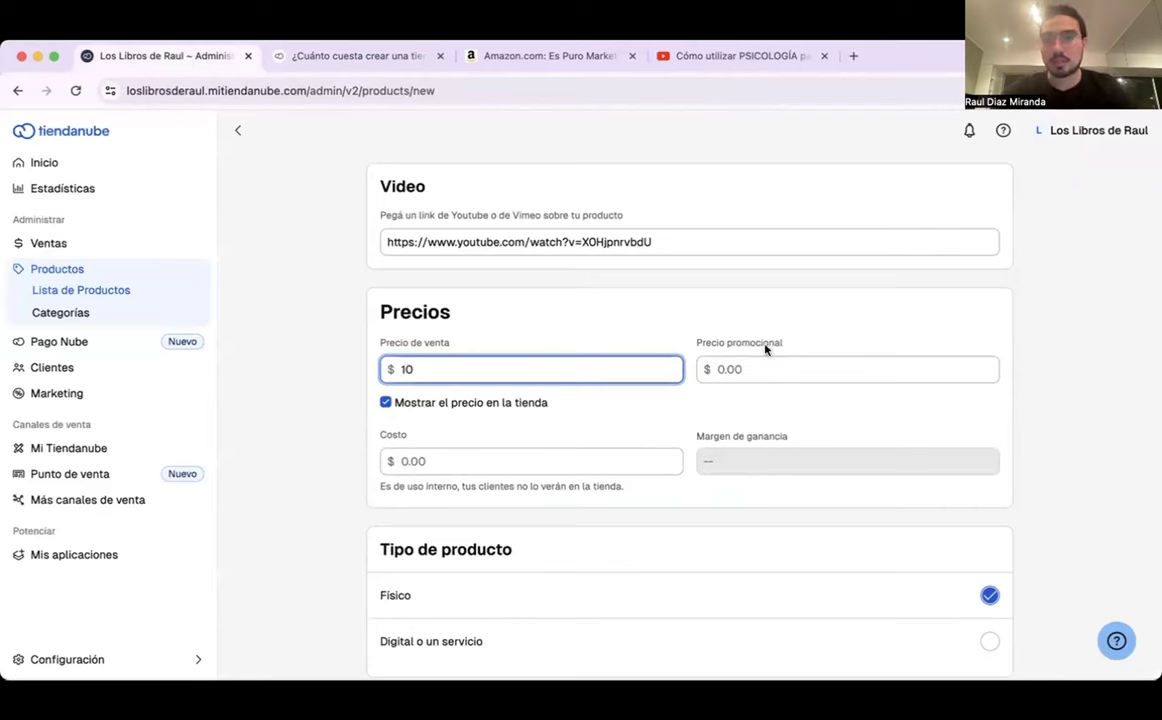
{"action": "left_click", "coordinate": [757, 372]}
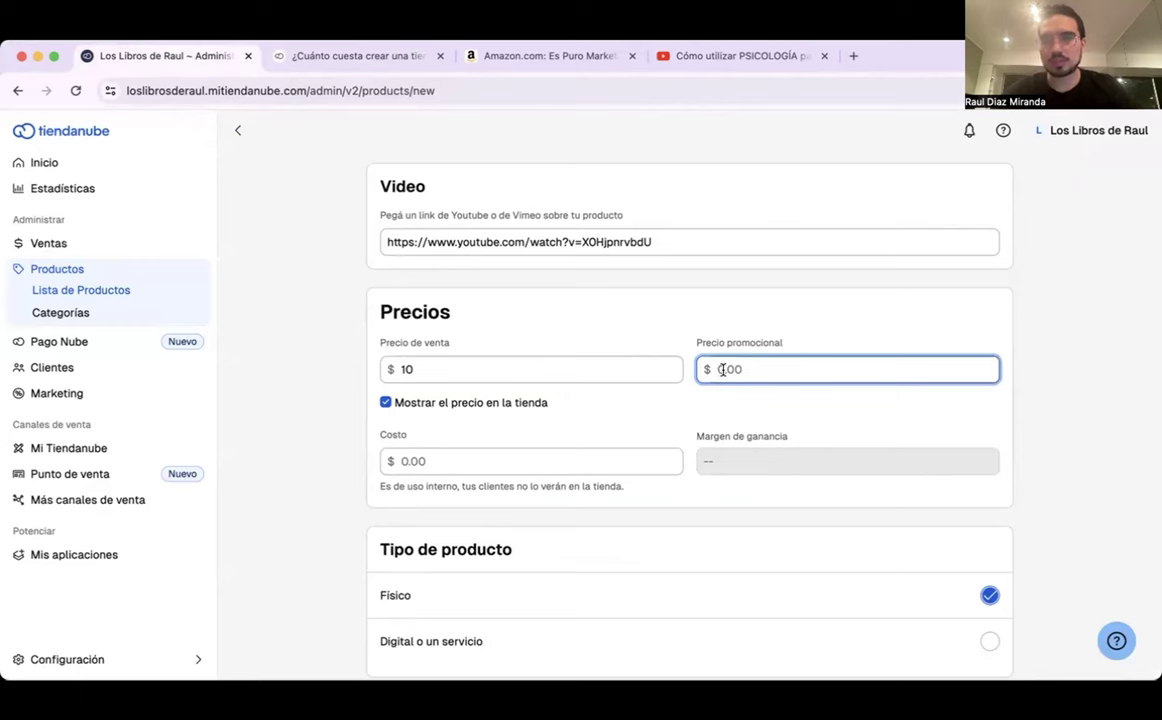
{"action": "left_click", "coordinate": [610, 369]}
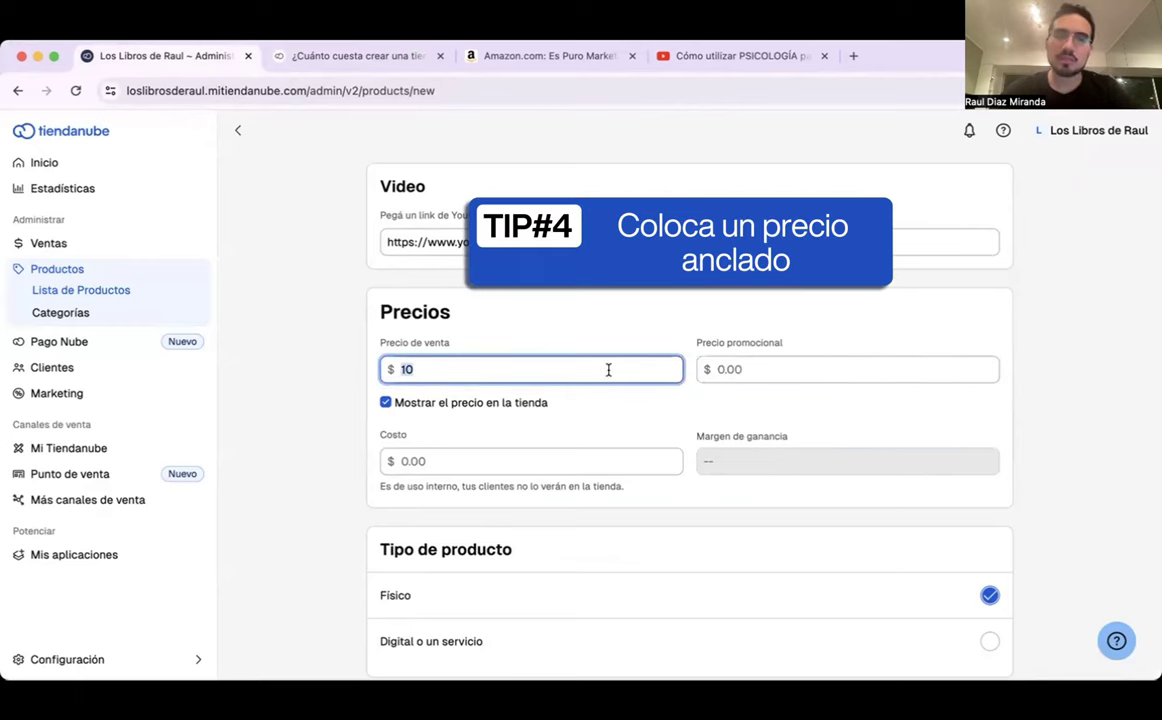
{"action": "left_click", "coordinate": [581, 369]}
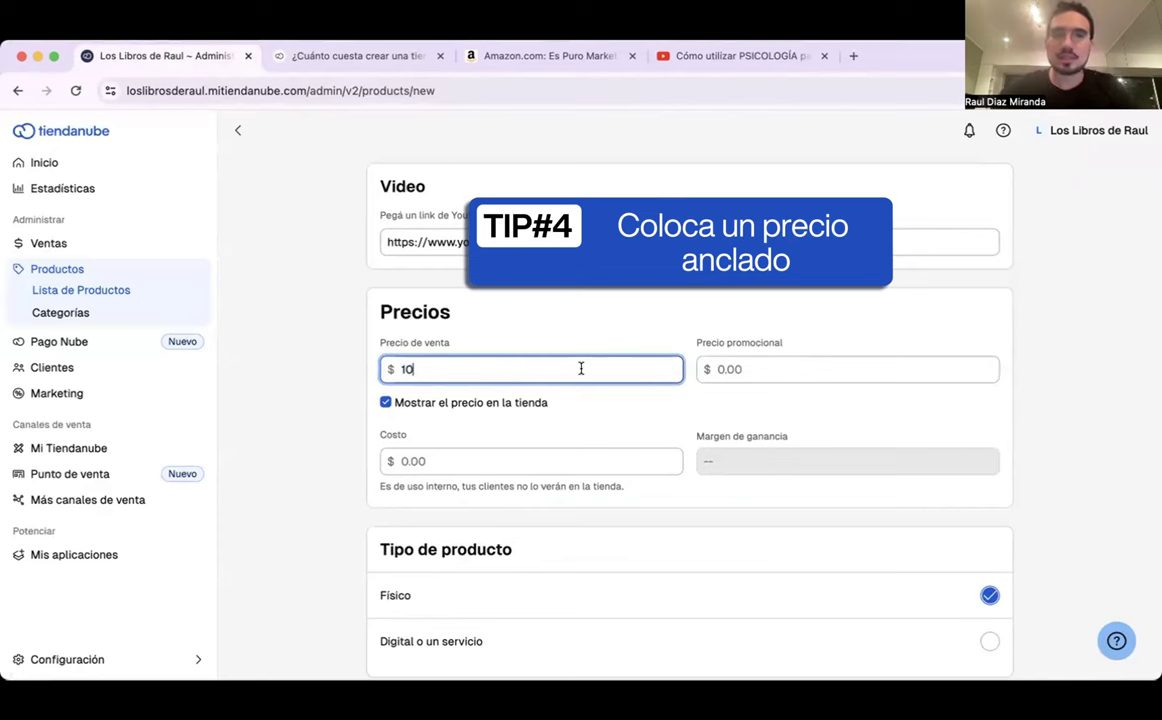
Step: Enter a promotional price of 10
{"action": "left_click", "coordinate": [755, 366]}
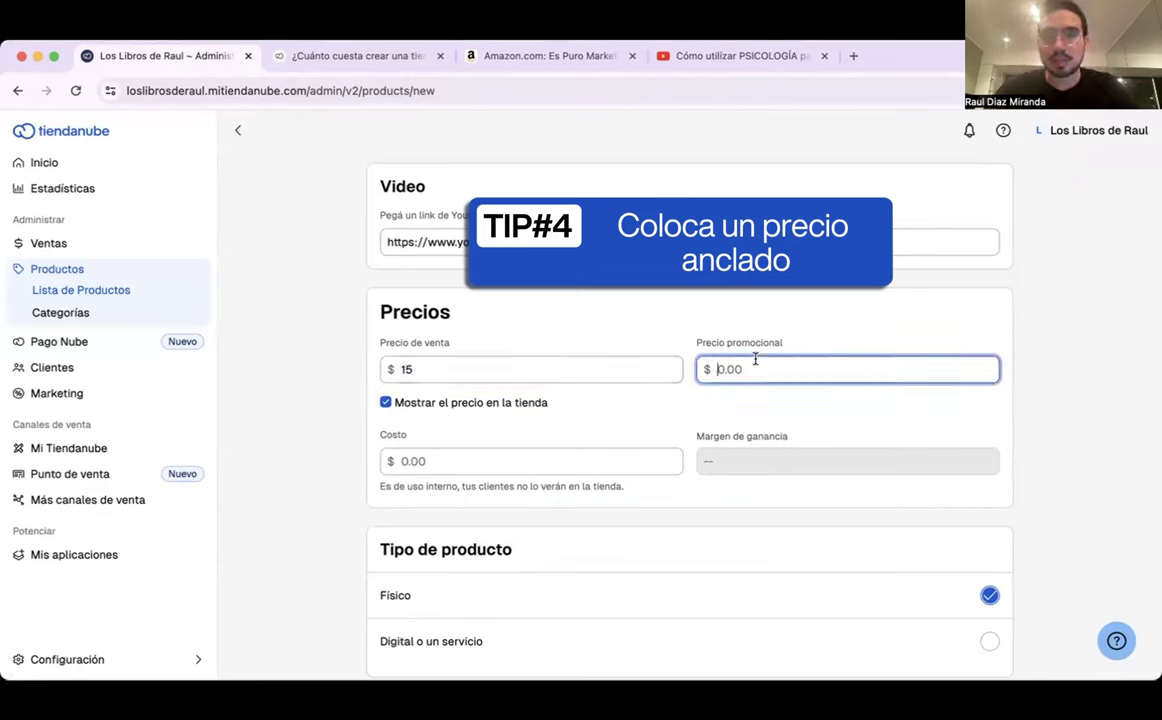
{"action": "type", "text": "10"}
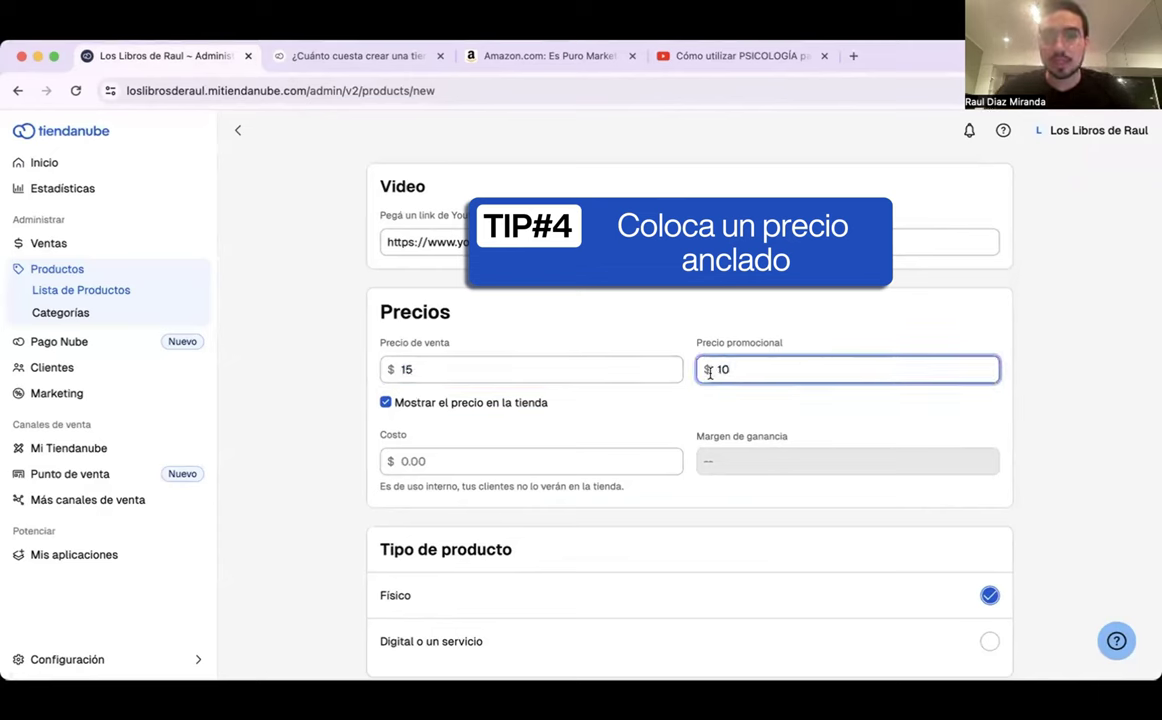
{"action": "left_click", "coordinate": [695, 420]}
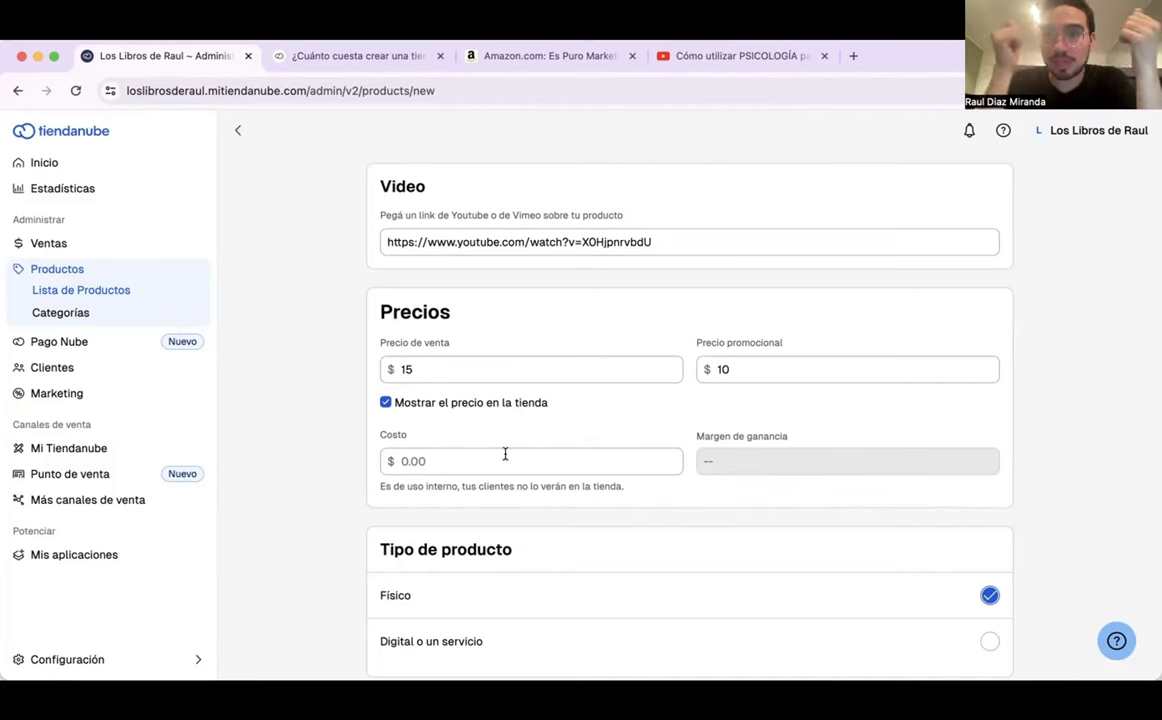
Step: Enter a product cost of 5, giving a 50 % profit margin
{"action": "left_click", "coordinate": [505, 460]}
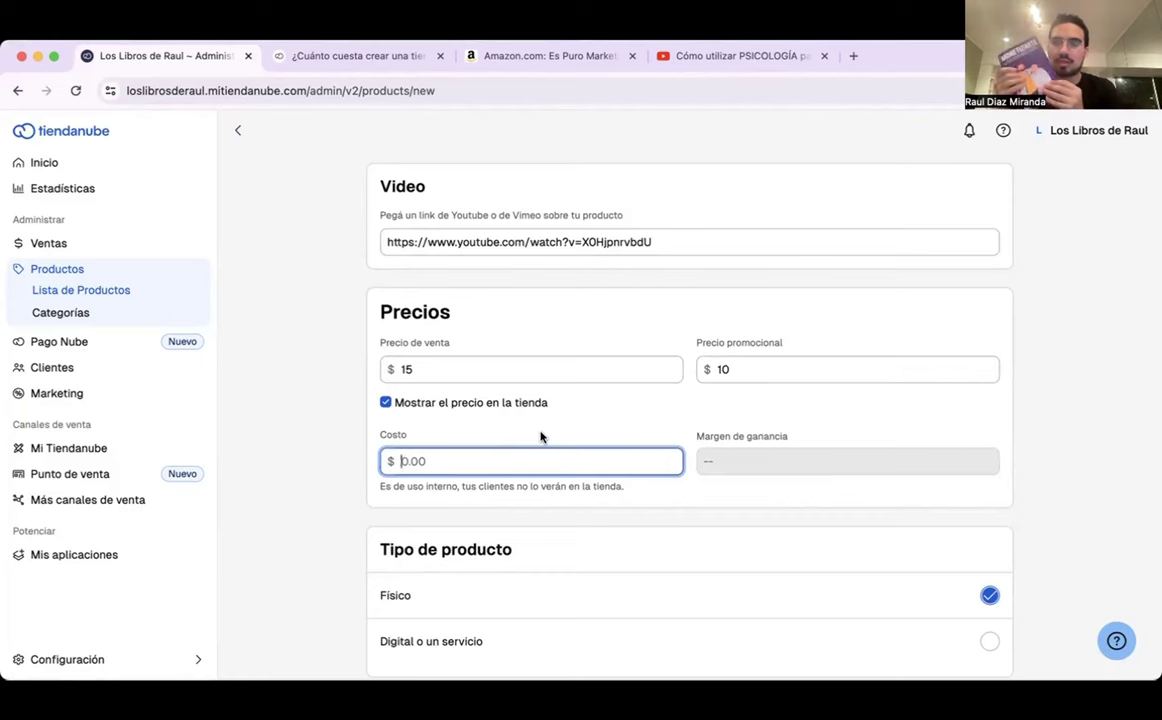
{"action": "type", "text": "5"}
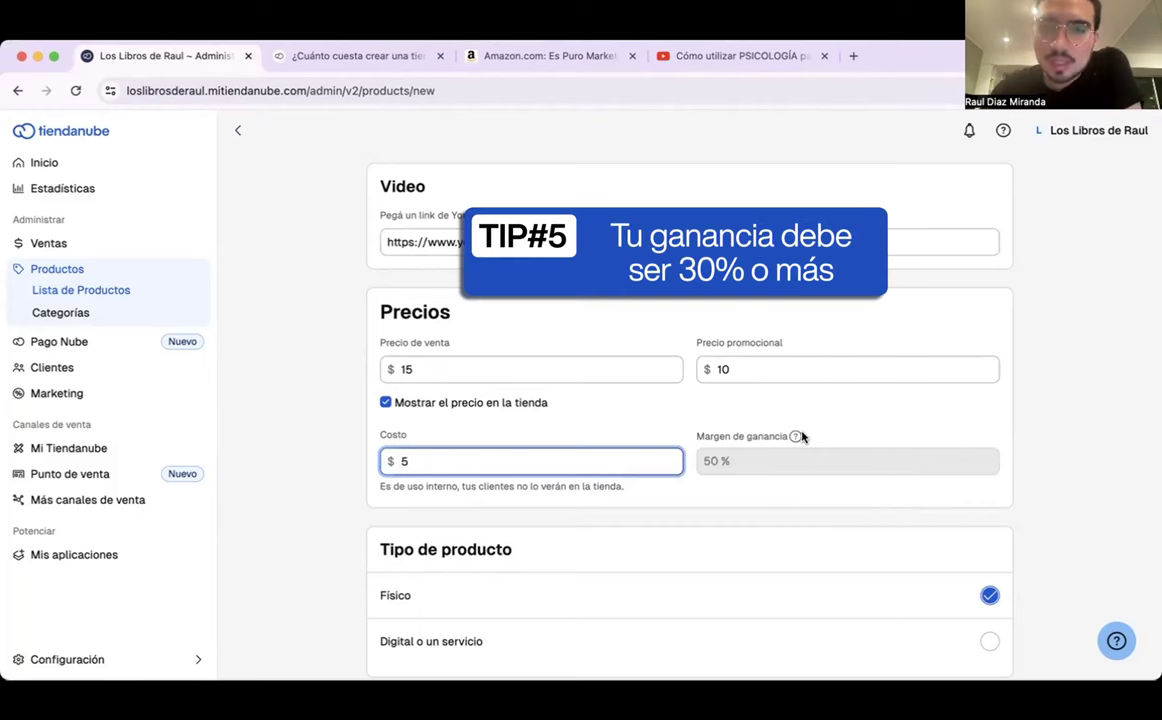
{"action": "mouse_move", "coordinate": [798, 438]}
{"action": "left_click", "coordinate": [936, 433]}
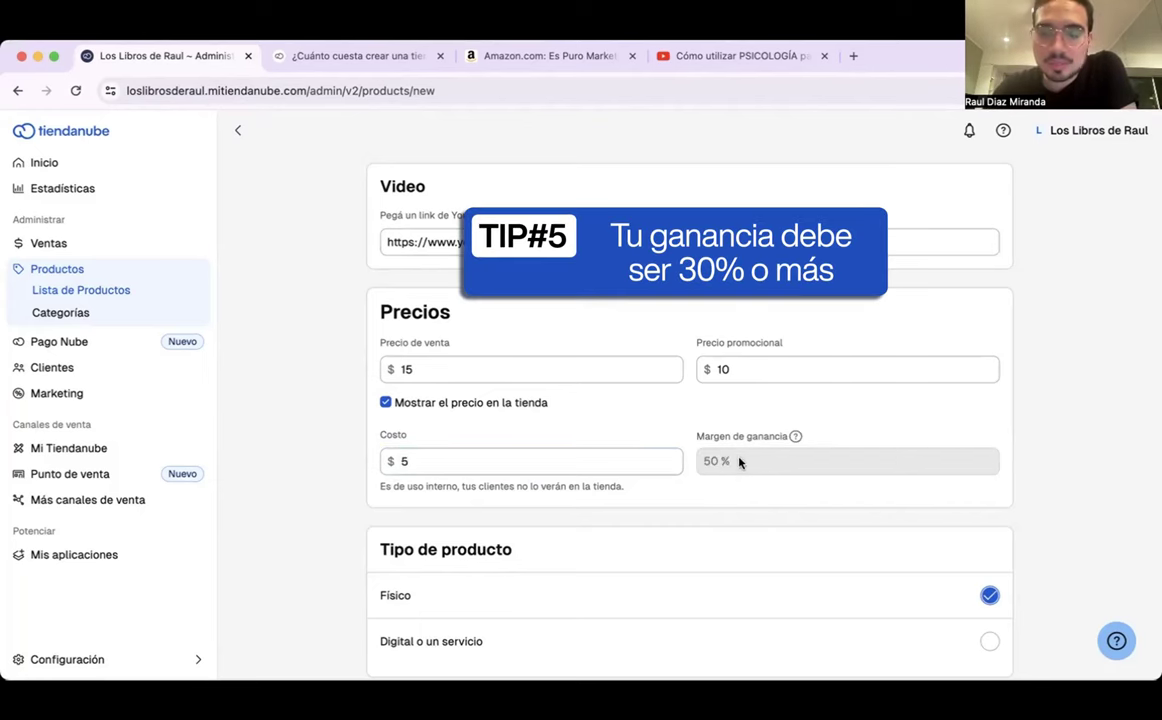
{"action": "left_click", "coordinate": [612, 378]}
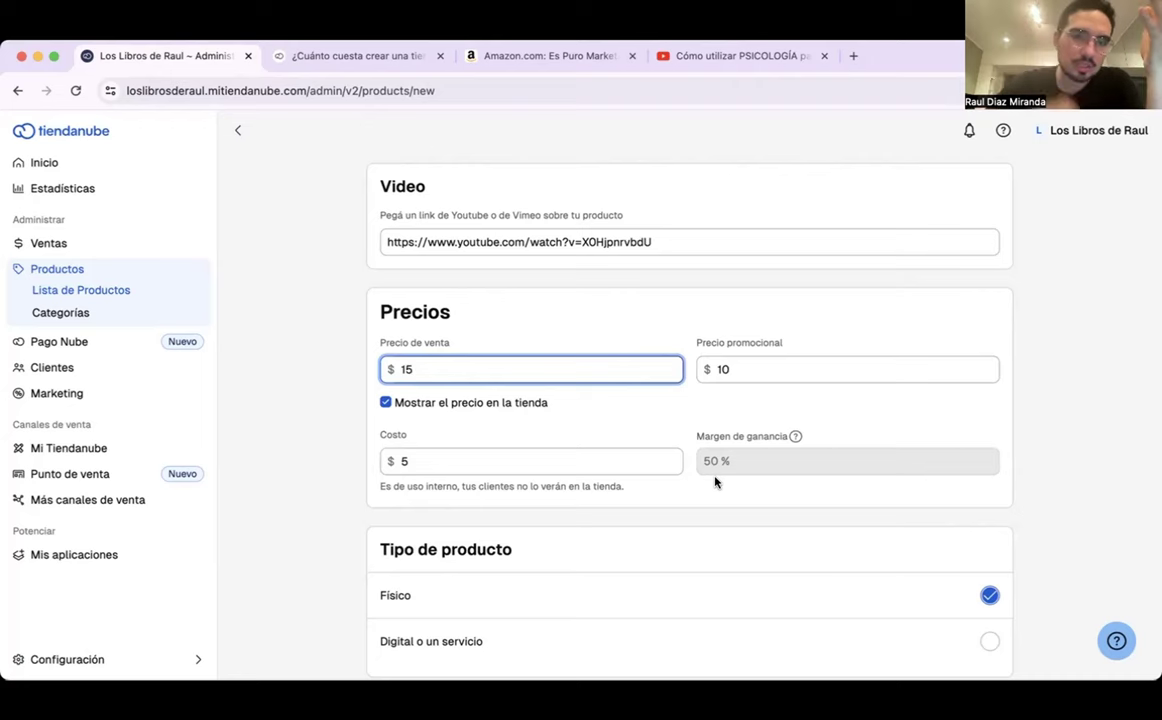
{"action": "scroll", "coordinate": [716, 483], "scroll_direction": "down", "scroll_amount": 5}
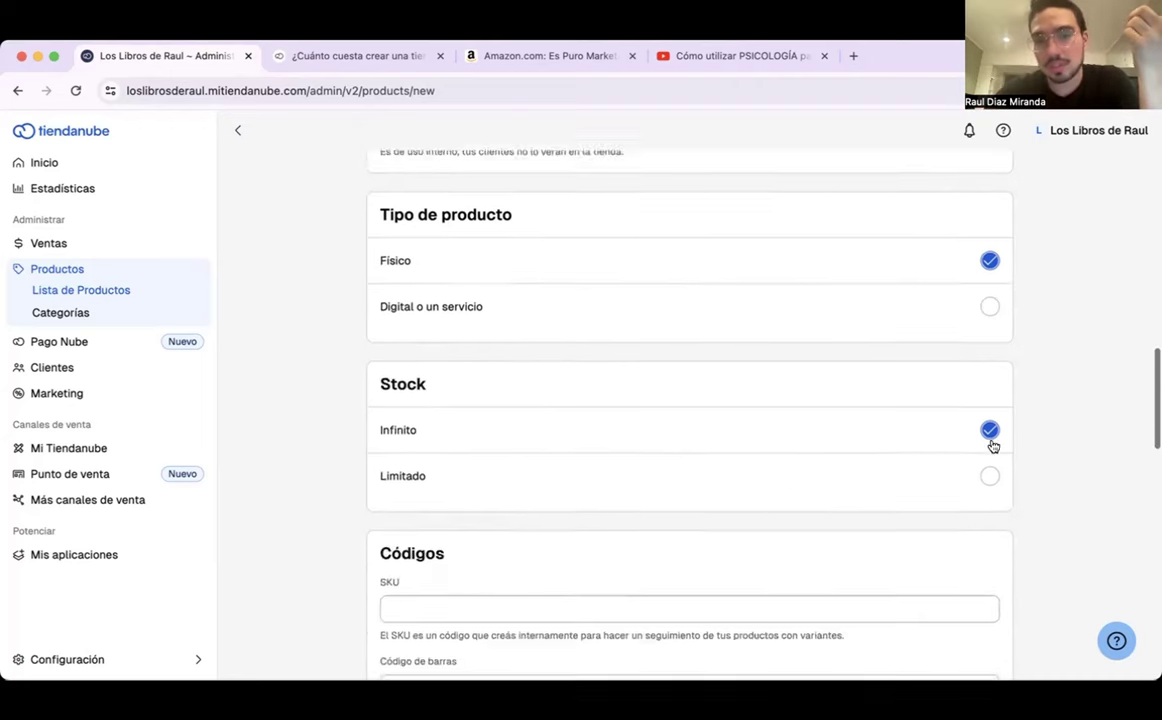
Step: Switch stock to Limitado and set the quantity to 90 units, replacing 100
{"action": "left_click", "coordinate": [990, 456]}
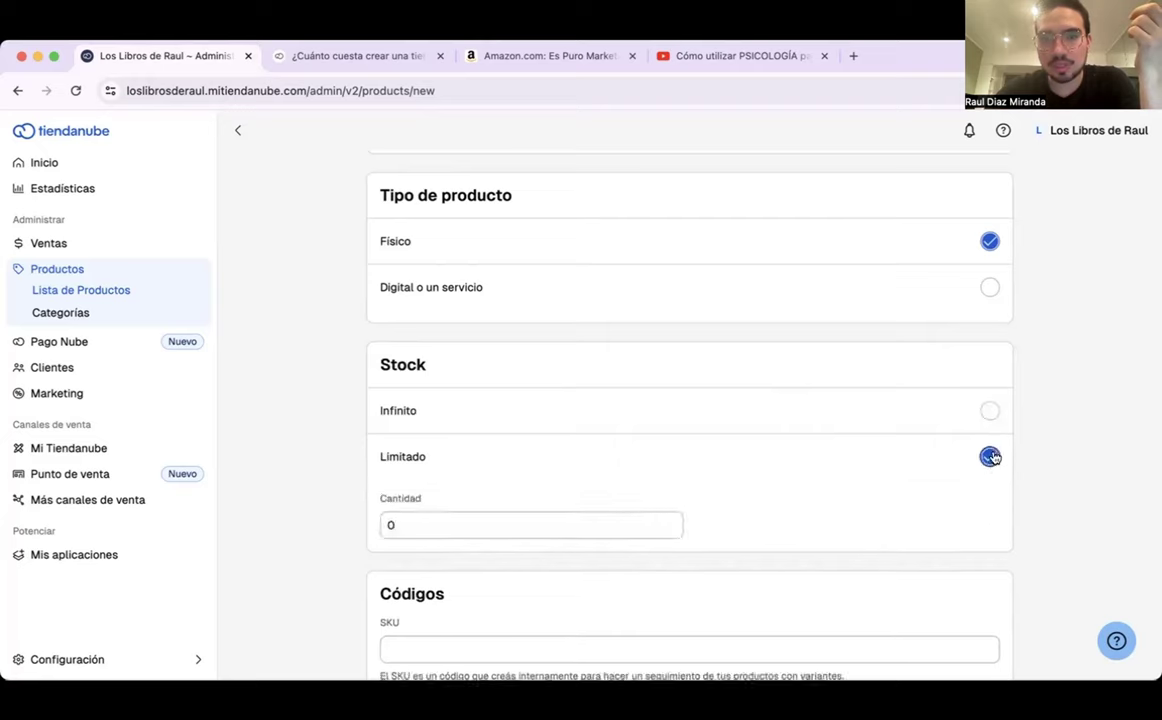
{"action": "scroll", "coordinate": [990, 456], "scroll_direction": "down", "scroll_amount": 2}
{"action": "left_click", "coordinate": [500, 386]}
{"action": "type", "text": "100"}
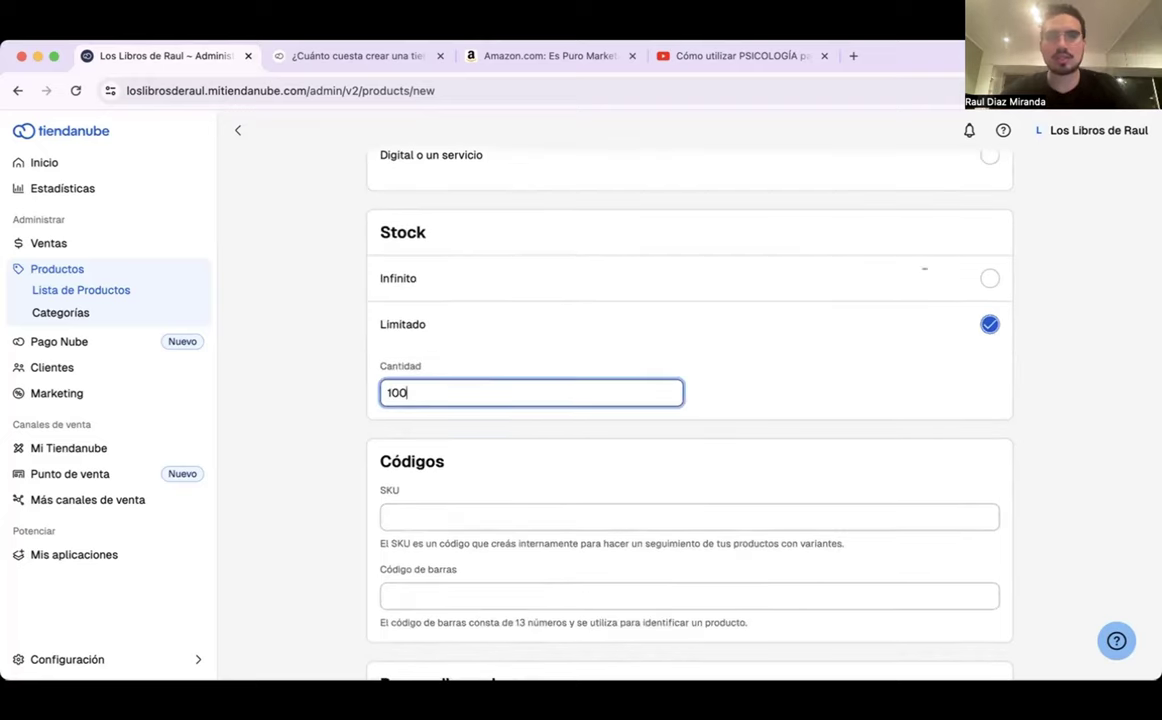
{"action": "scroll", "coordinate": [604, 350], "scroll_direction": "down", "scroll_amount": 1}
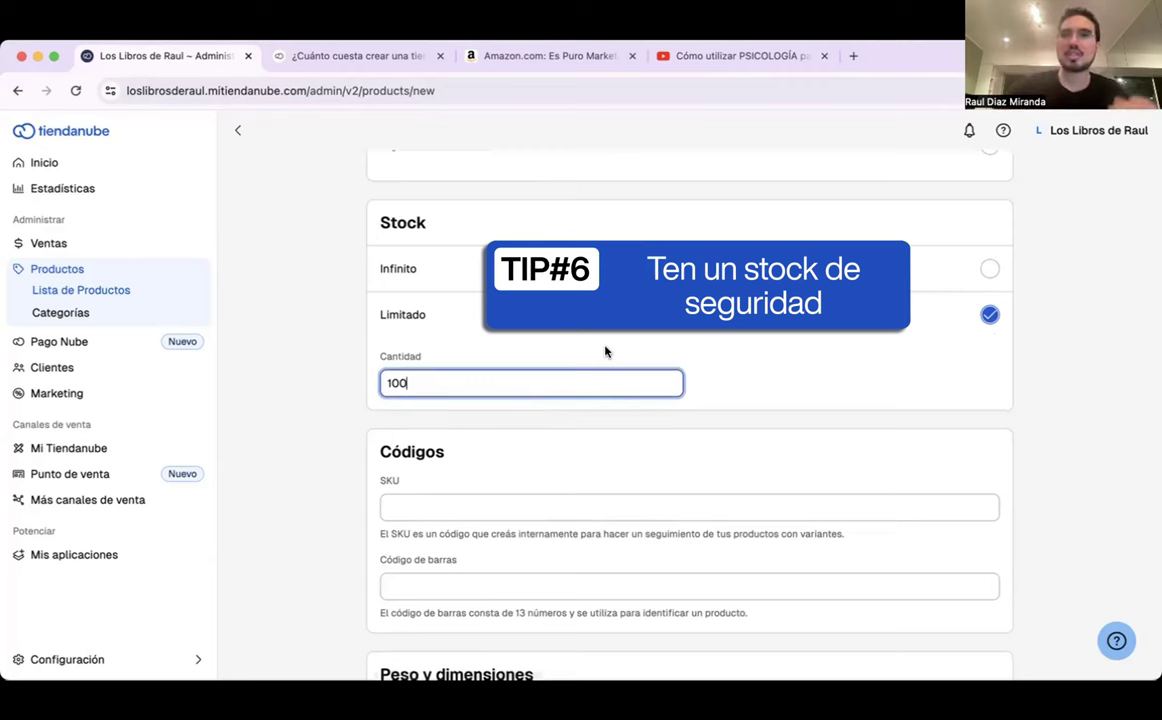
{"action": "double_click", "coordinate": [490, 386]}
{"action": "type", "text": "90"}
{"action": "left_click", "coordinate": [603, 346]}
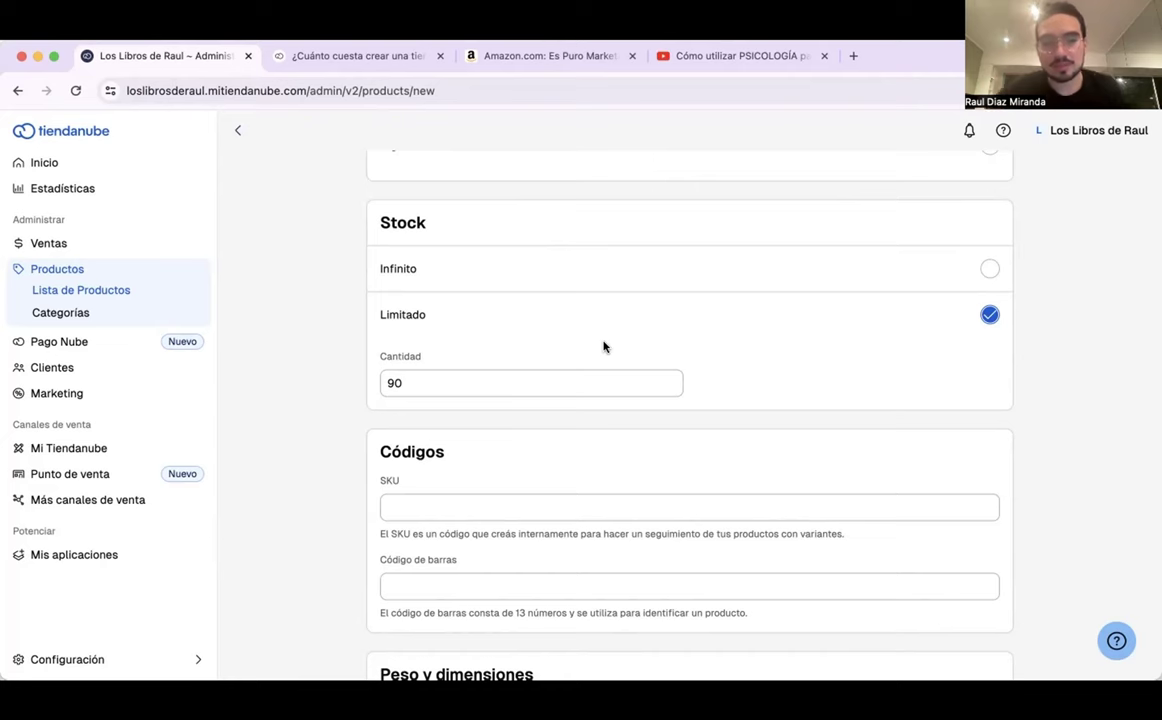
{"action": "scroll", "coordinate": [603, 347], "scroll_direction": "down", "scroll_amount": 3}
Step: Enter 7284279-abd3 in the SKU field under Códigos
{"action": "left_click", "coordinate": [539, 337]}
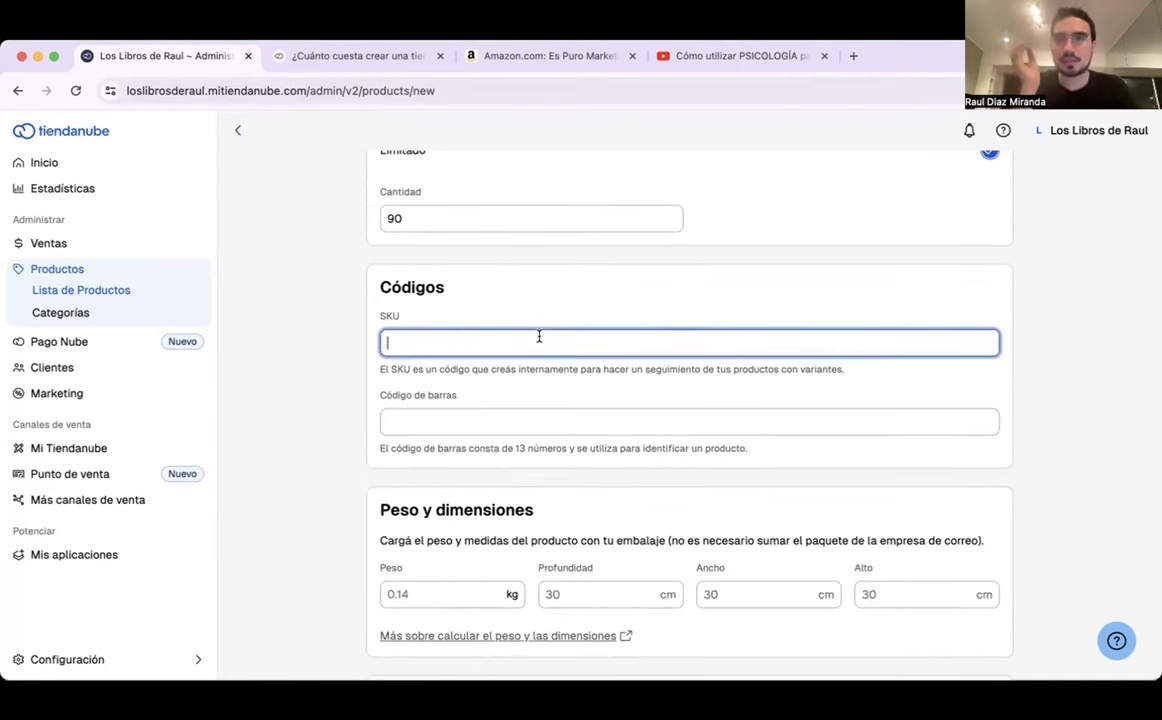
{"action": "type", "text": "7284279"}
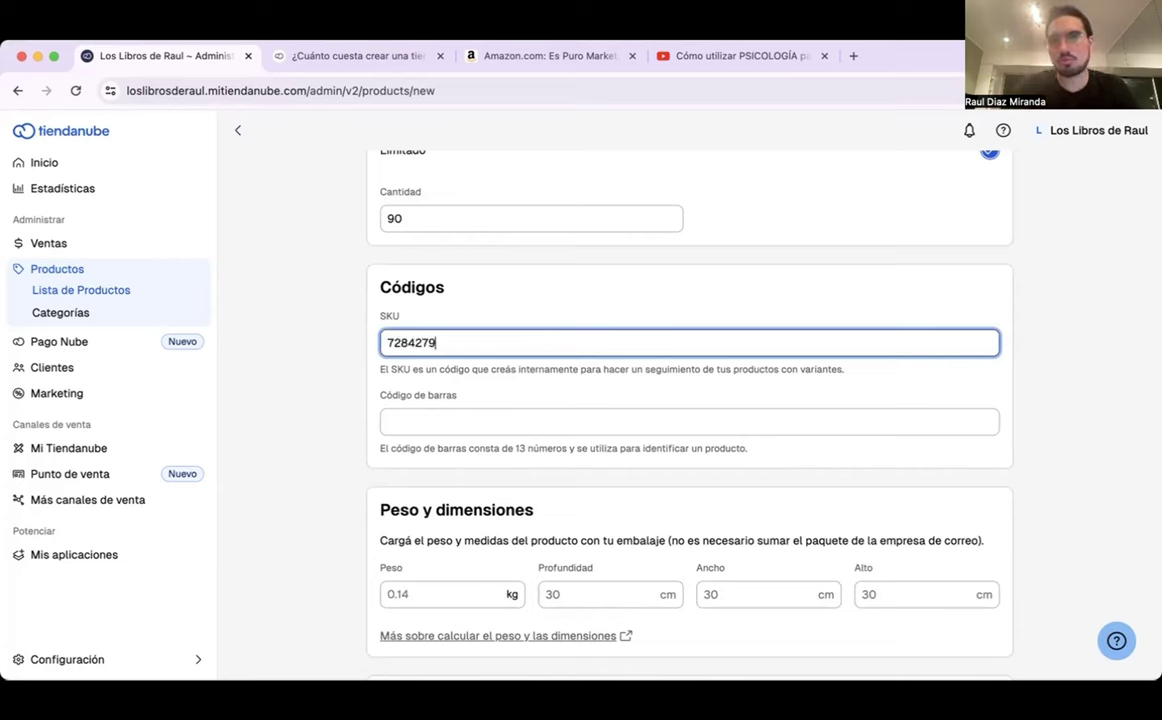
{"action": "type", "text": "-abd3"}
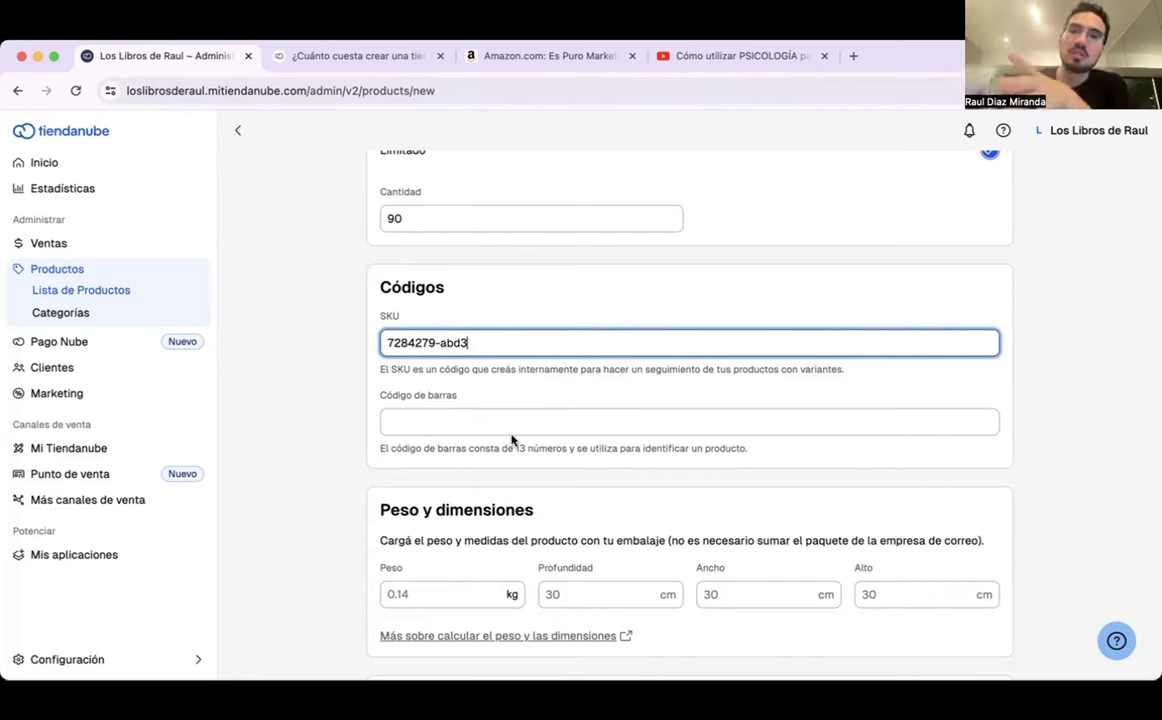
Step: Enter weight 600 g, depth 4, width 16 and height 23 cm
{"action": "scroll", "coordinate": [470, 450], "scroll_direction": "down", "scroll_amount": 2}
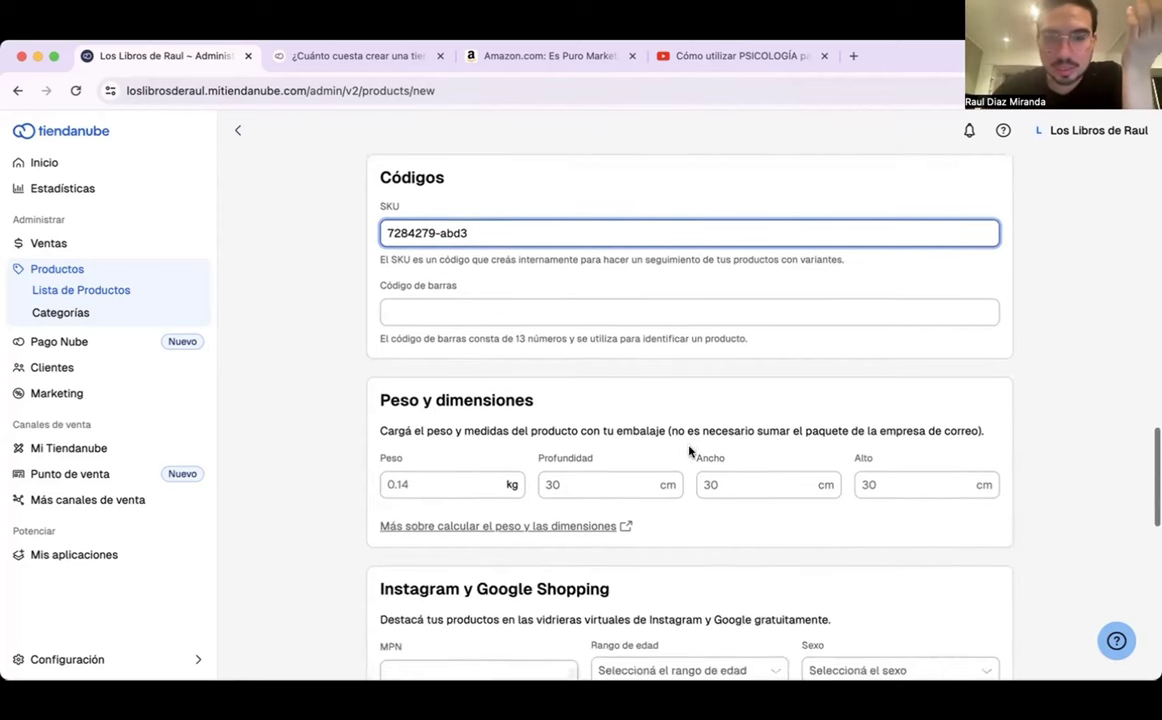
{"action": "scroll", "coordinate": [540, 396], "scroll_direction": "down", "scroll_amount": 3}
{"action": "left_click", "coordinate": [497, 330]}
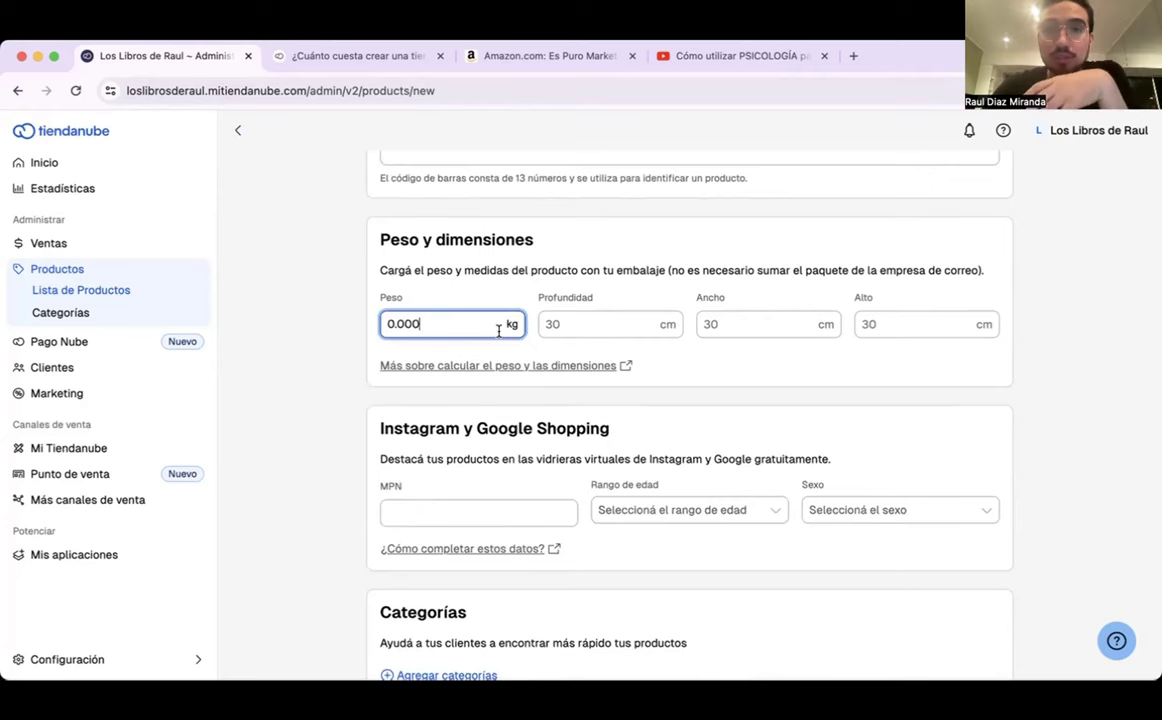
{"action": "type", "text": "6"}
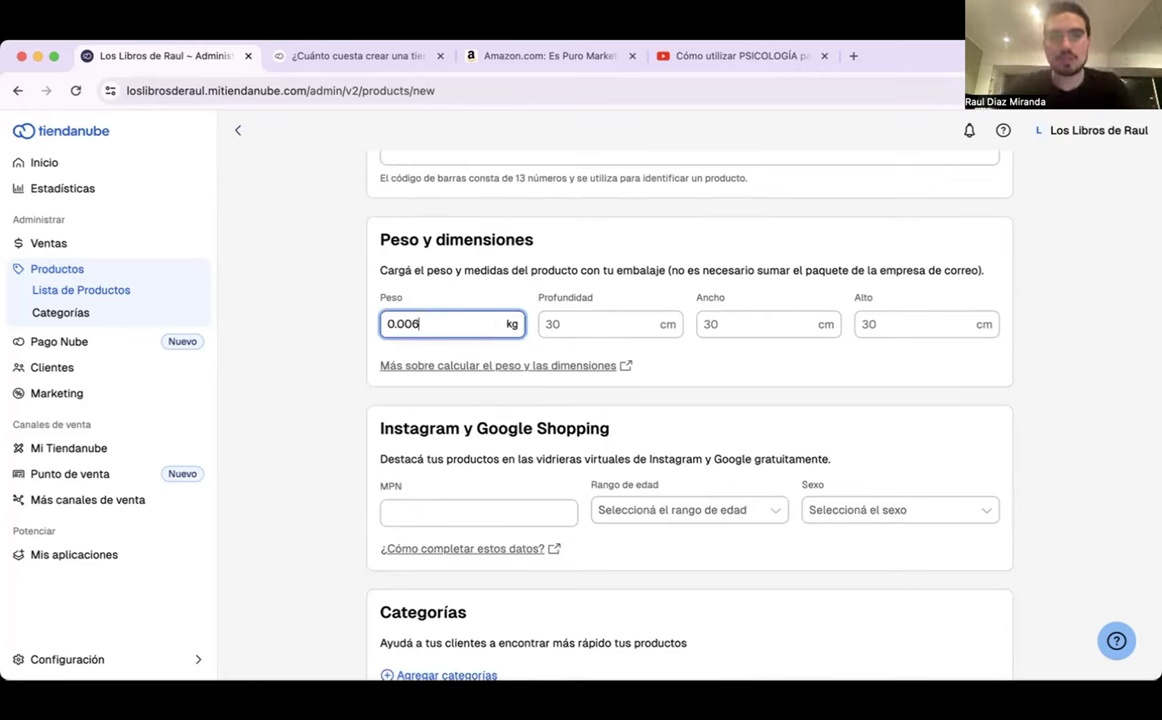
{"action": "type", "text": "00"}
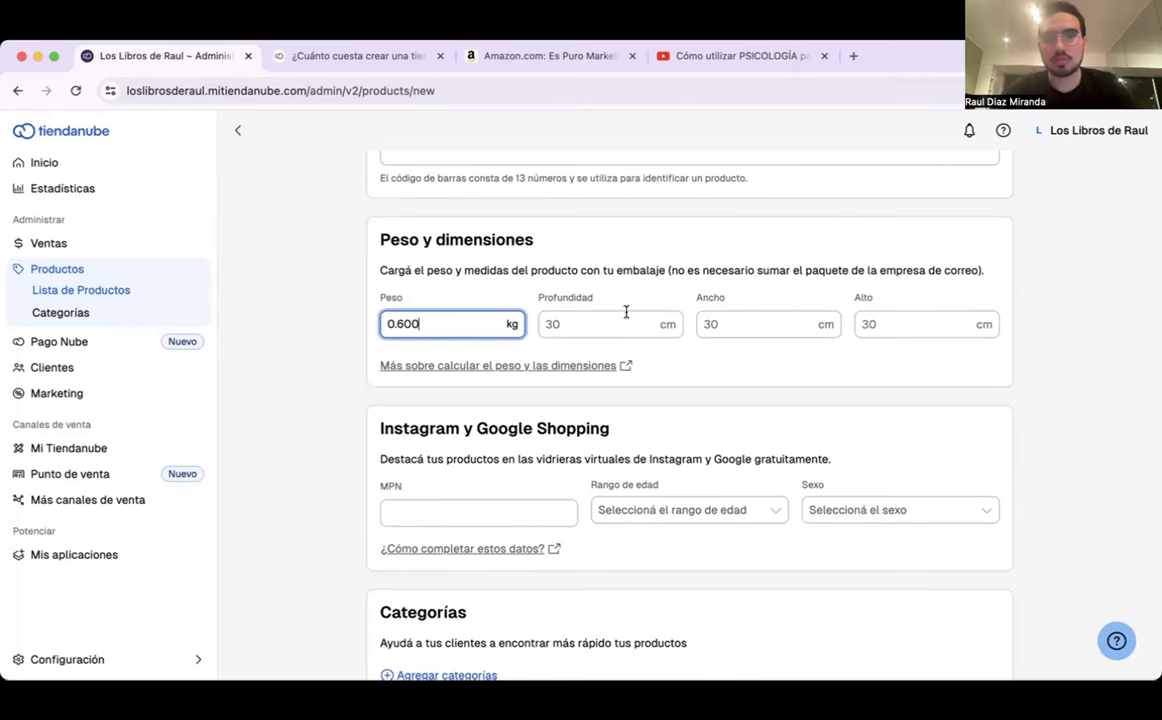
{"action": "left_click", "coordinate": [620, 322]}
{"action": "type", "text": "4"}
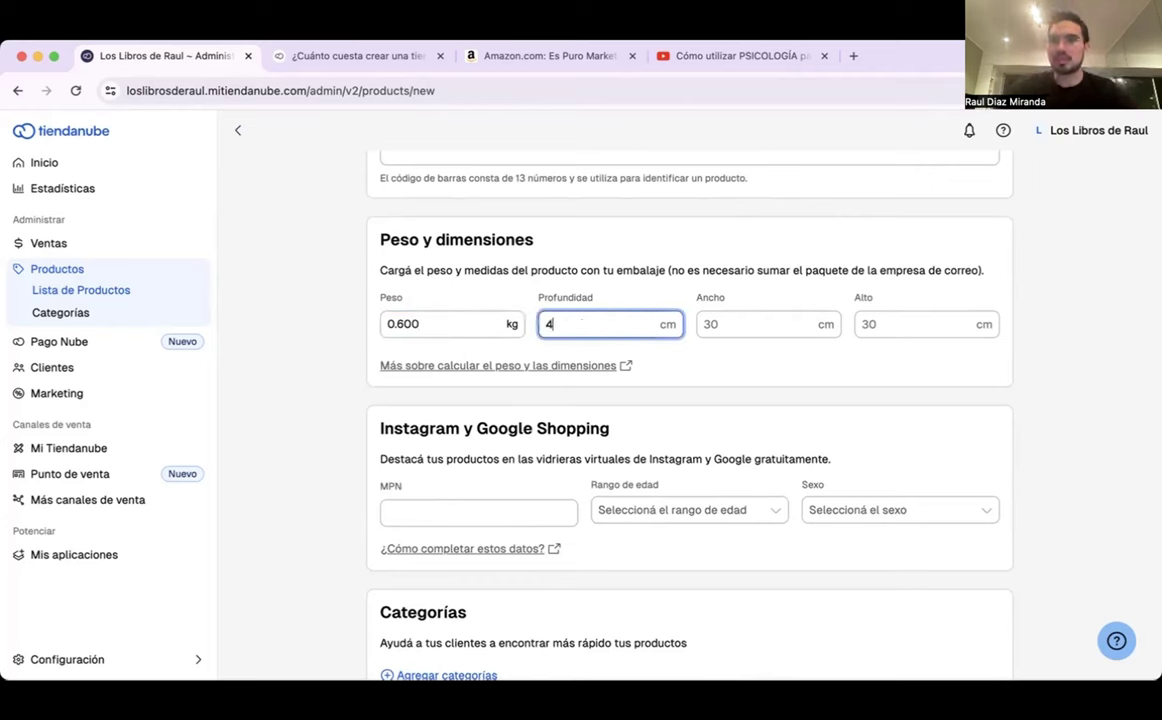
{"action": "left_click", "coordinate": [760, 324]}
{"action": "type", "text": "16"}
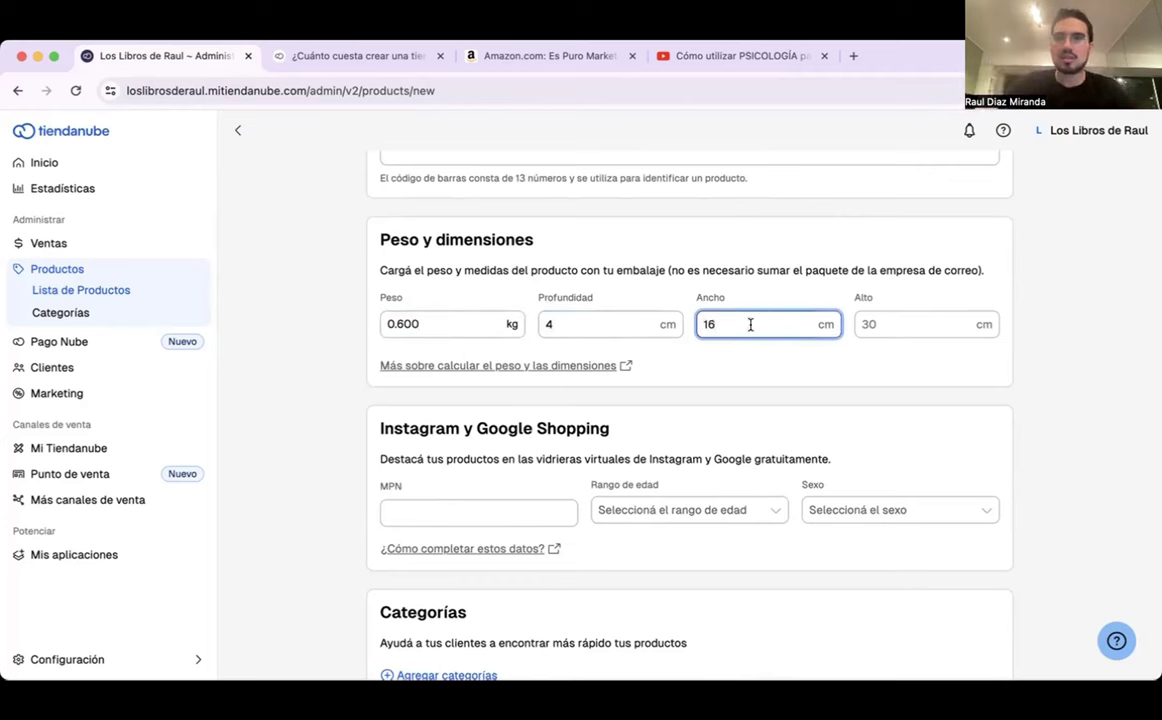
{"action": "left_click", "coordinate": [866, 324]}
{"action": "type", "text": "23"}
{"action": "left_click", "coordinate": [971, 380]}
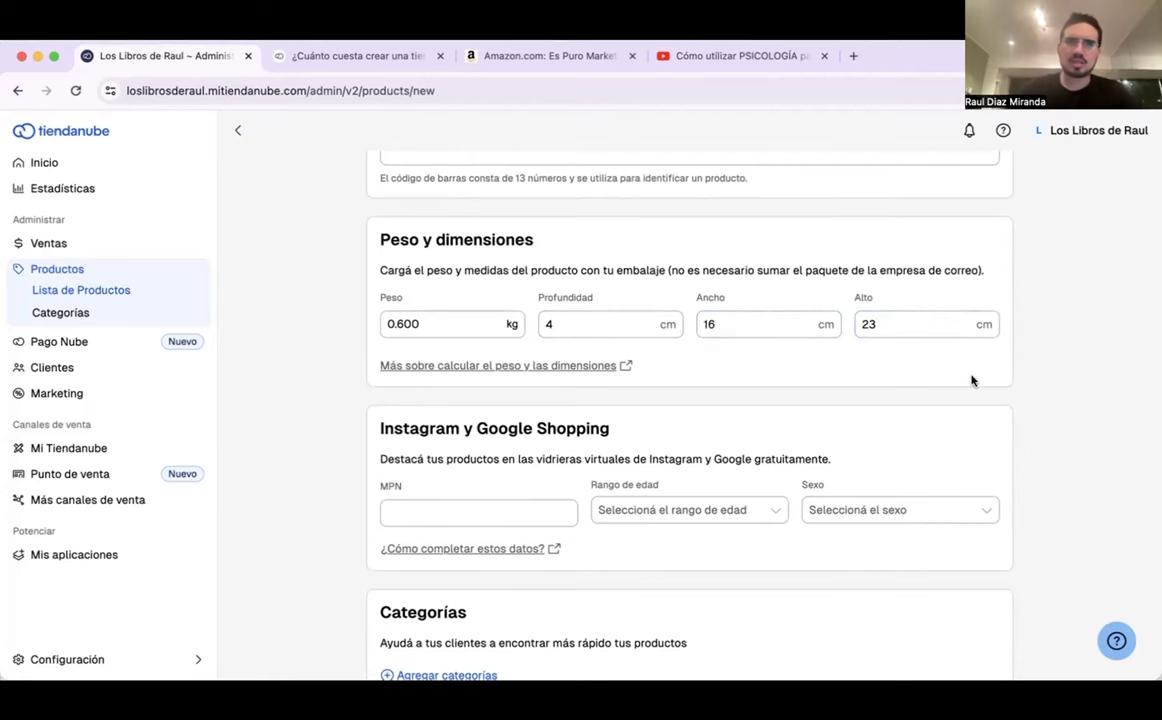
{"action": "scroll", "coordinate": [971, 380], "scroll_direction": "down", "scroll_amount": 5}
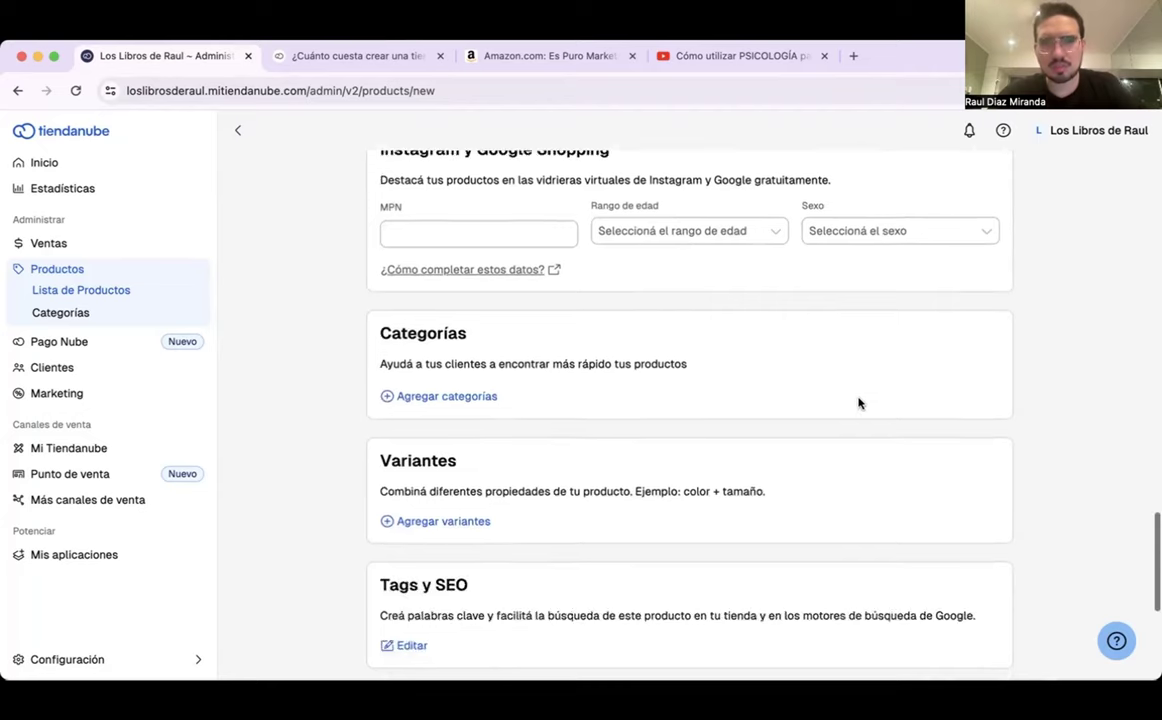
Step: Create a new category named 'Libros de Marketing' with no parent category
{"action": "left_click", "coordinate": [493, 398]}
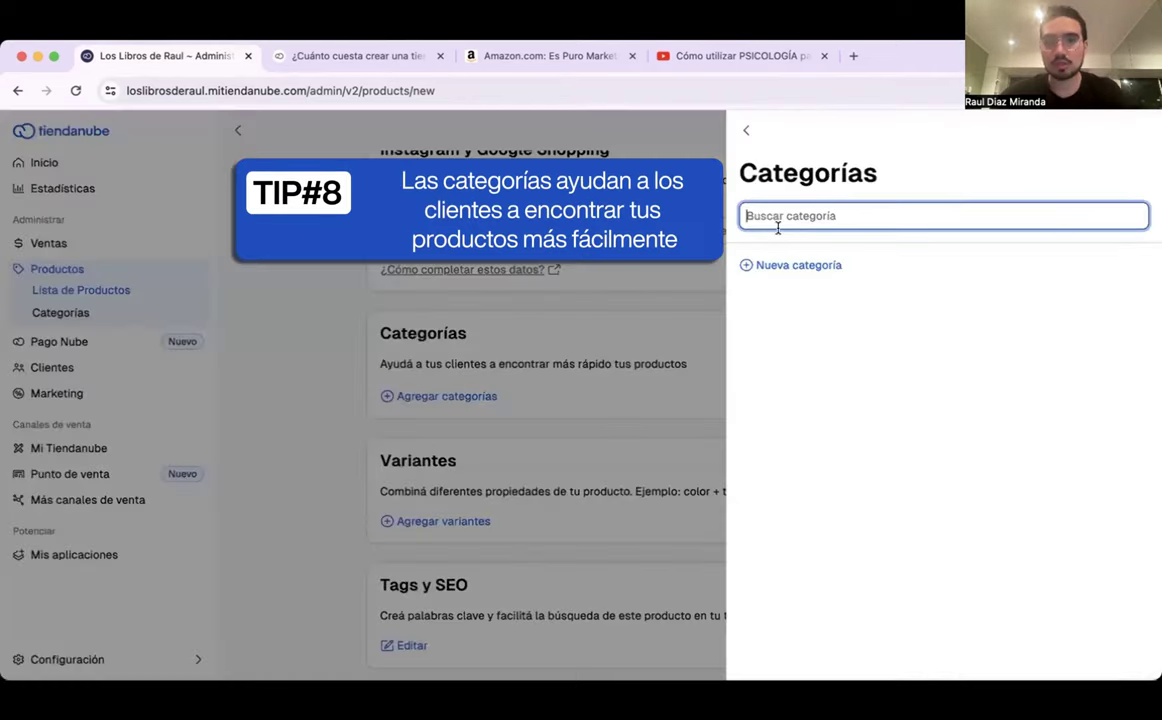
{"action": "left_click", "coordinate": [757, 266]}
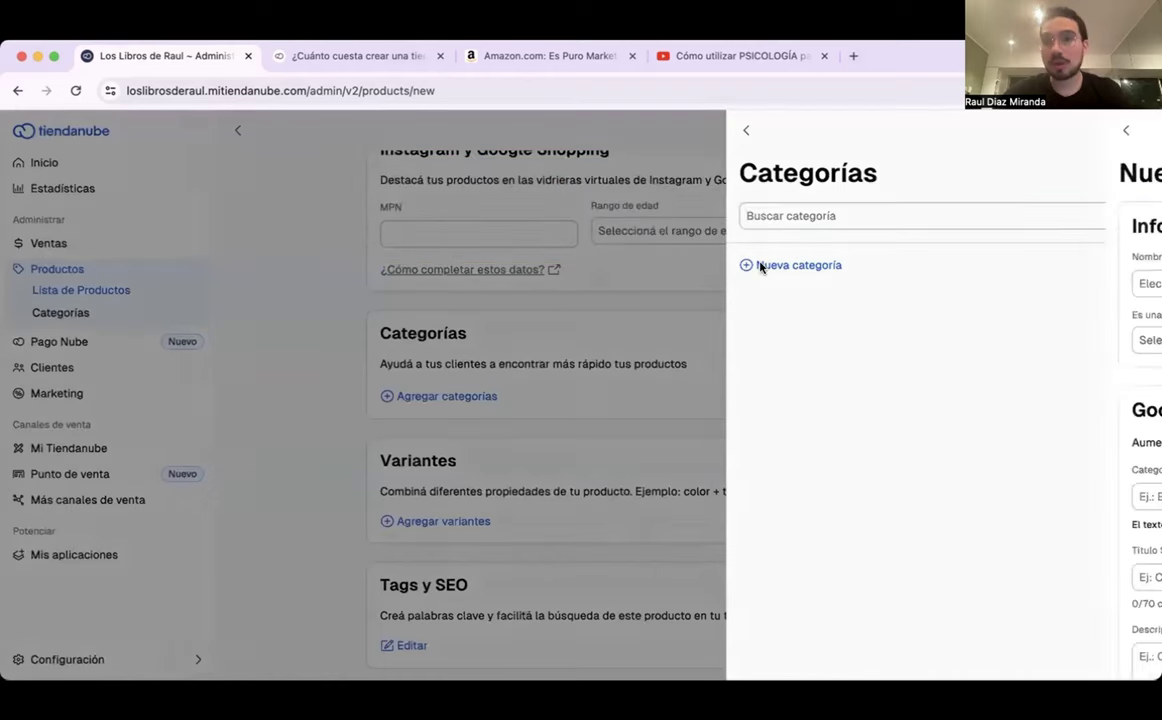
{"action": "type", "text": "Libro"}
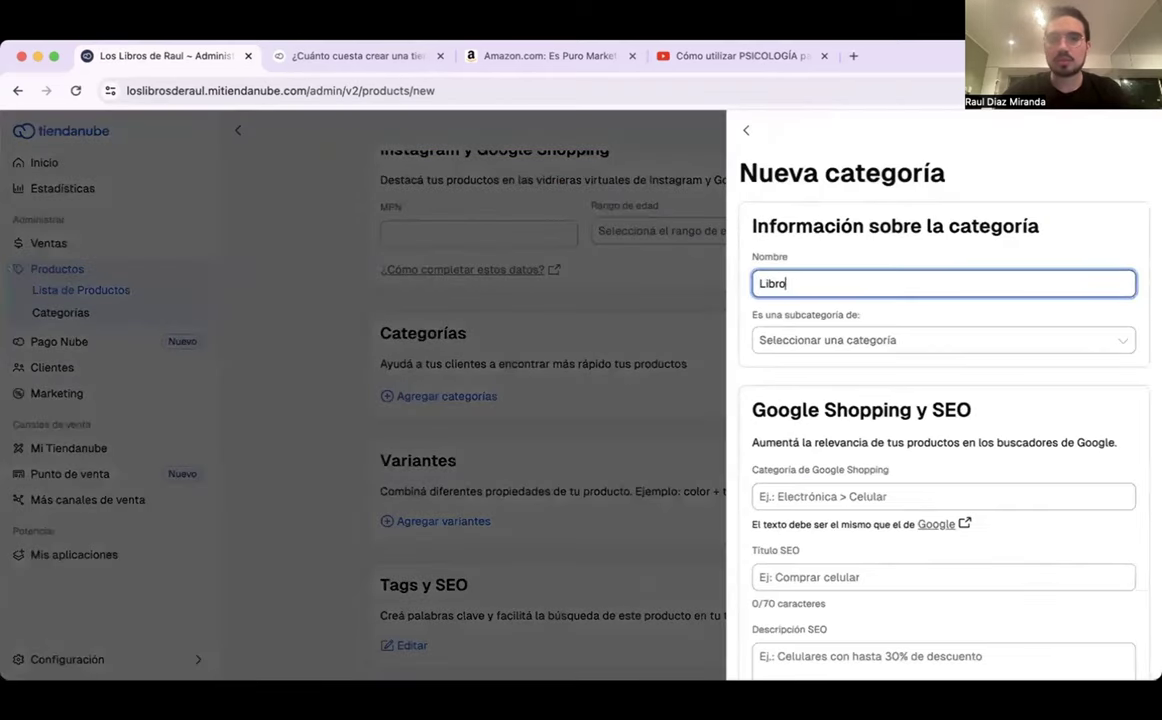
{"action": "type", "text": "s de Marketing"}
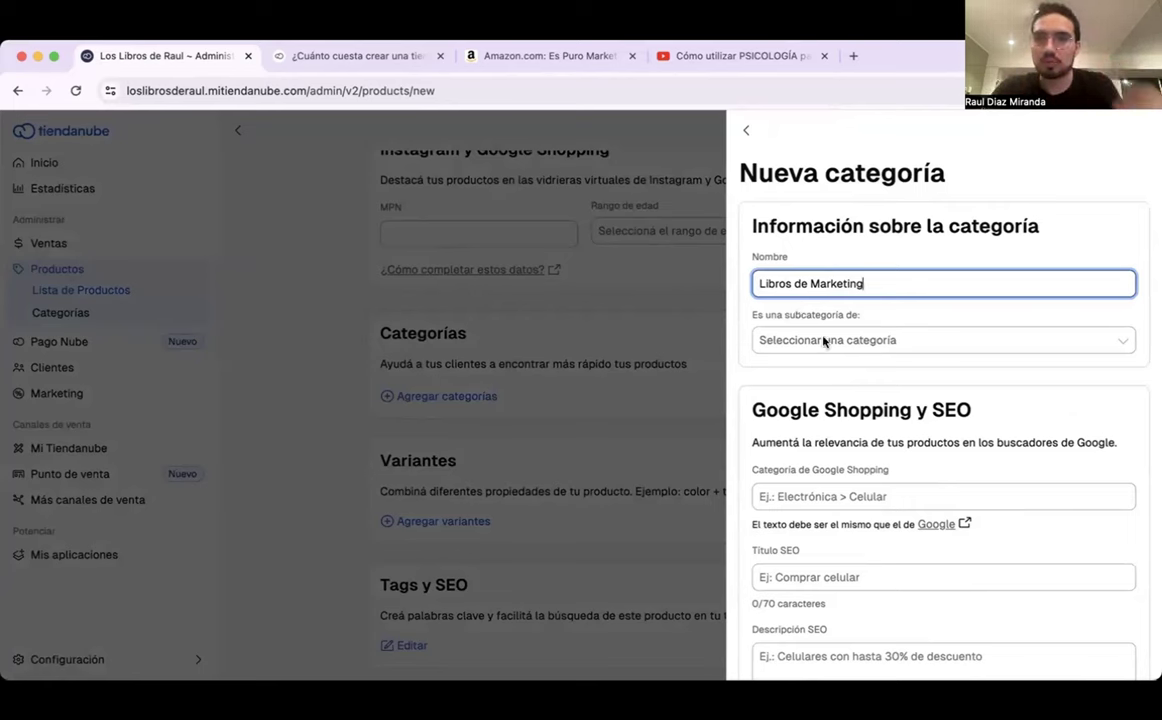
{"action": "left_click", "coordinate": [828, 341]}
{"action": "left_click", "coordinate": [817, 354]}
Step: Set the Google Shopping category to 'Libros > Libros de Marketing'
{"action": "scroll", "coordinate": [806, 370], "scroll_direction": "down", "scroll_amount": 3}
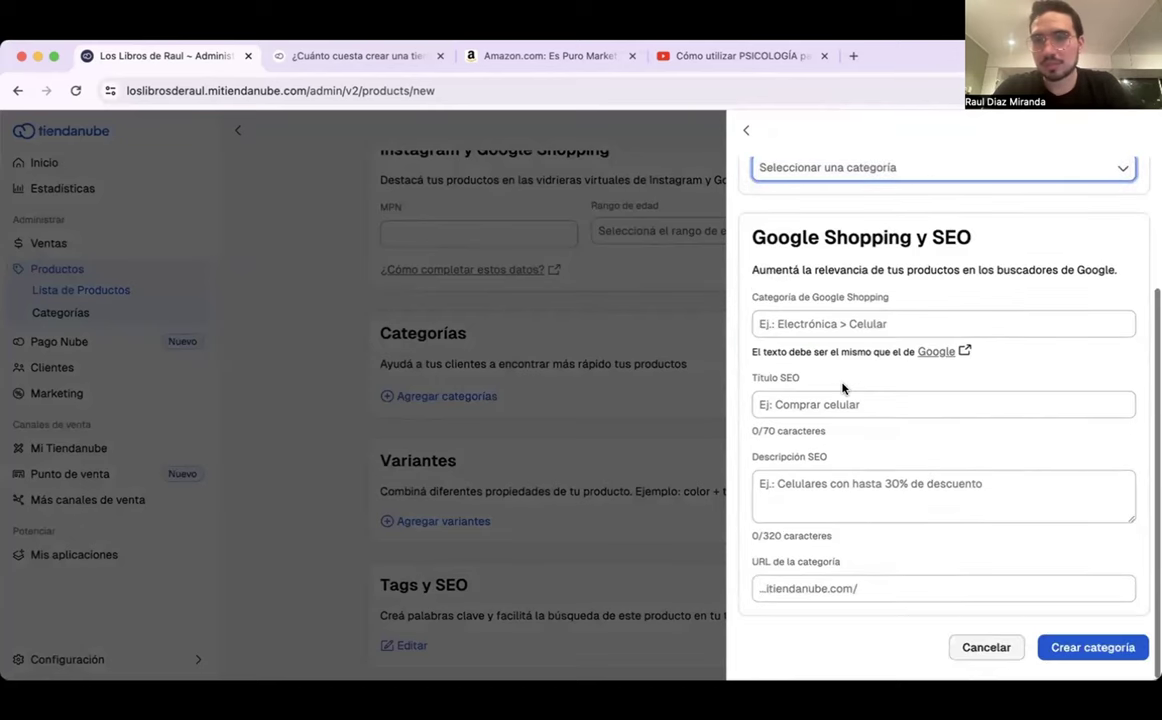
{"action": "left_click", "coordinate": [848, 335]}
{"action": "left_click_drag", "start_coordinate": [792, 237], "coordinate": [945, 238]}
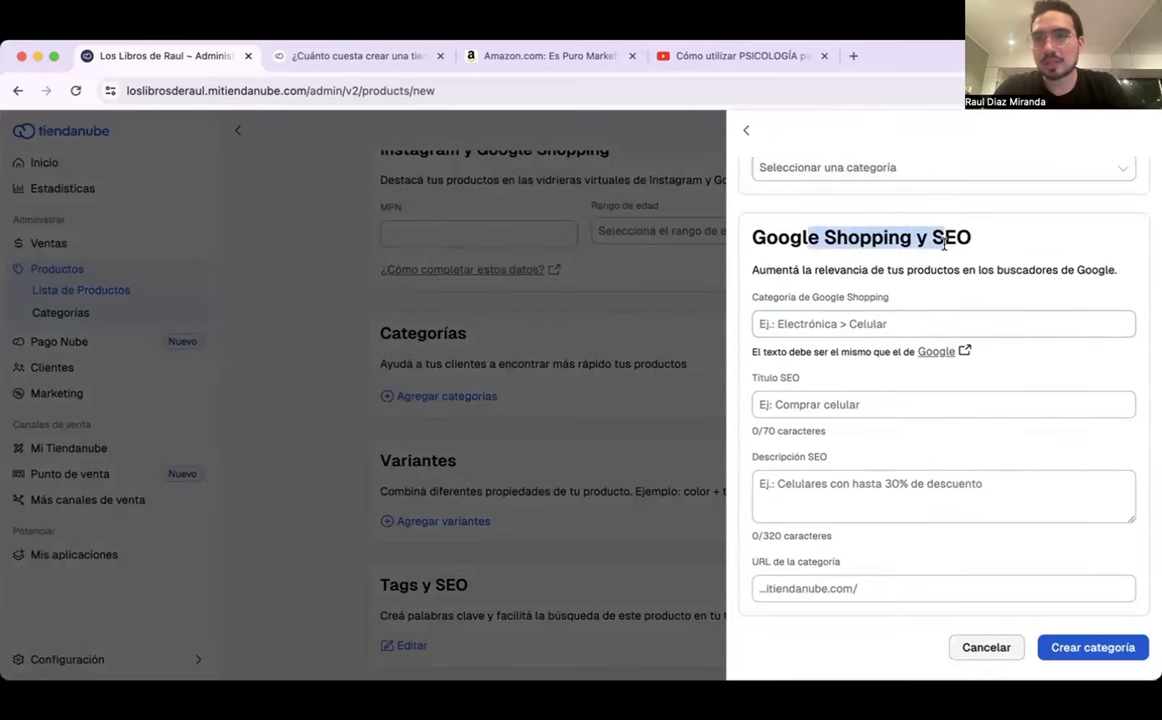
{"action": "left_click", "coordinate": [787, 324]}
{"action": "type", "text": "Libros"}
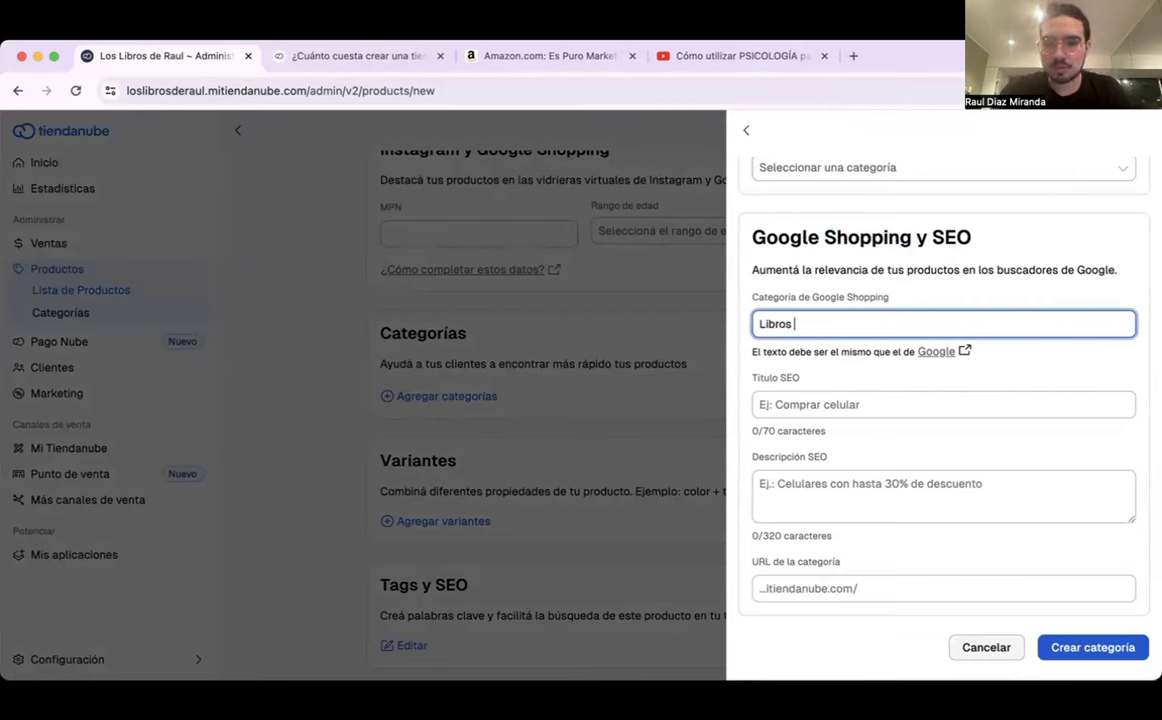
{"action": "type", "text": " >"}
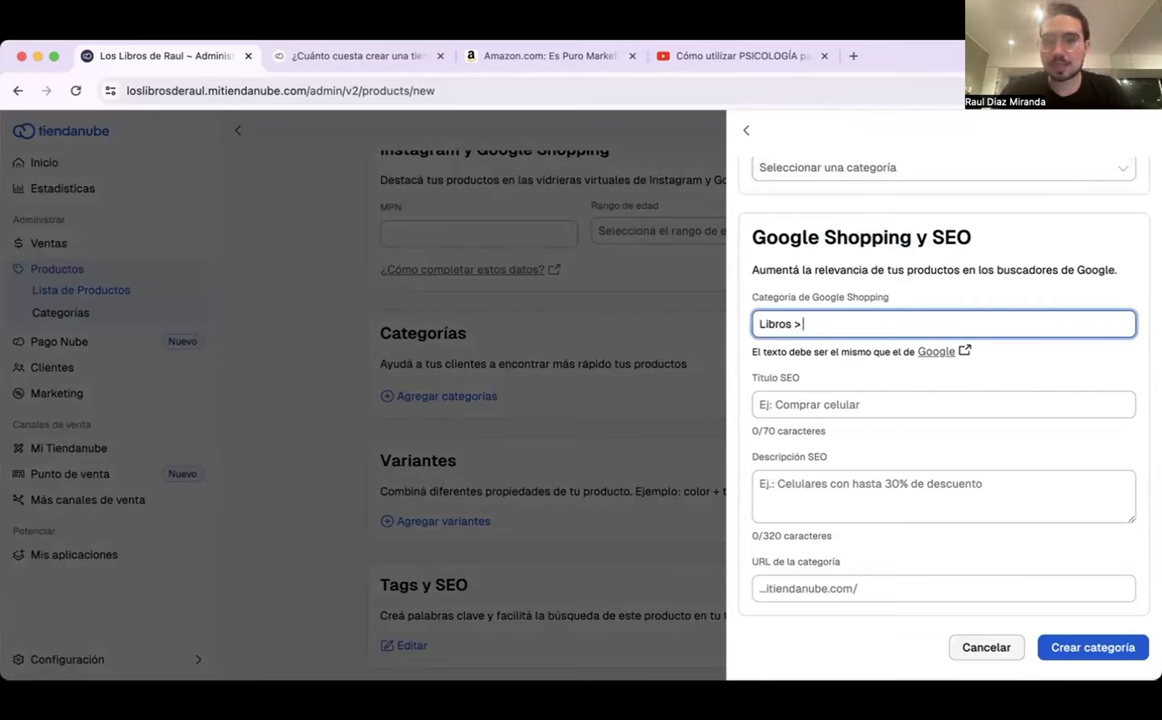
{"action": "type", "text": " Libros de Marketing"}
Step: Enter the category SEO title 'Comprar Libros de Marketing', inserting 'Estrategia de' before Marketing
{"action": "left_click", "coordinate": [869, 402]}
{"action": "type", "text": "Comprar "}
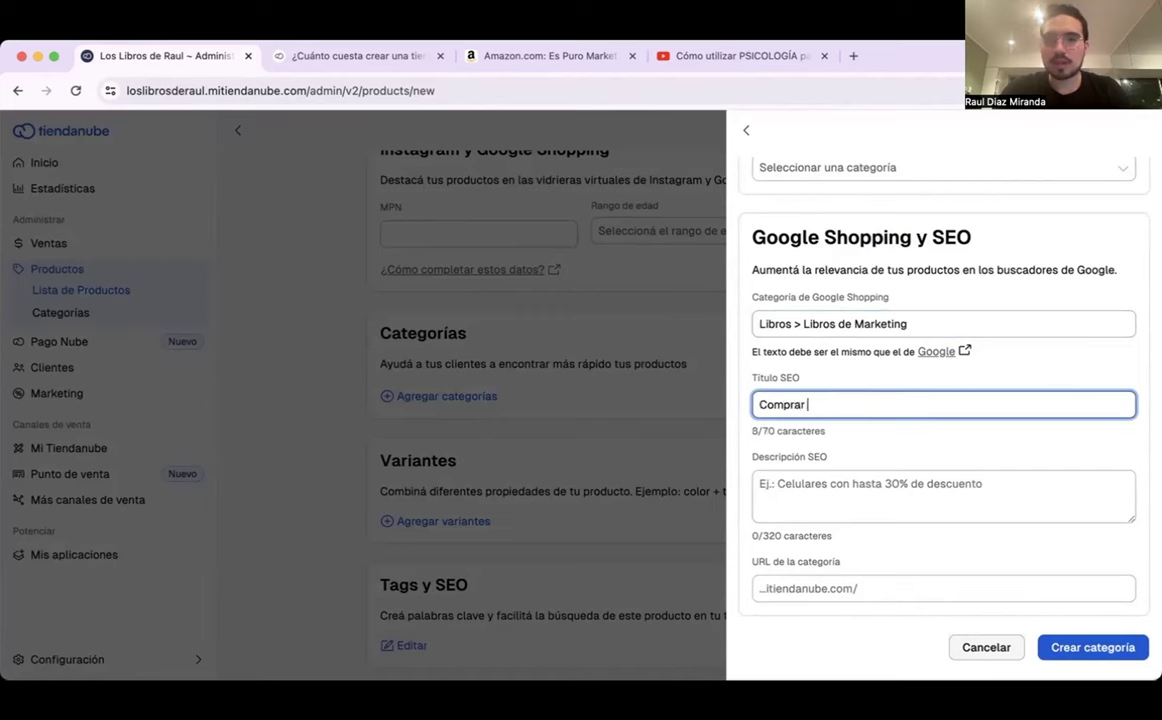
{"action": "type", "text": "Libros de Marketing"}
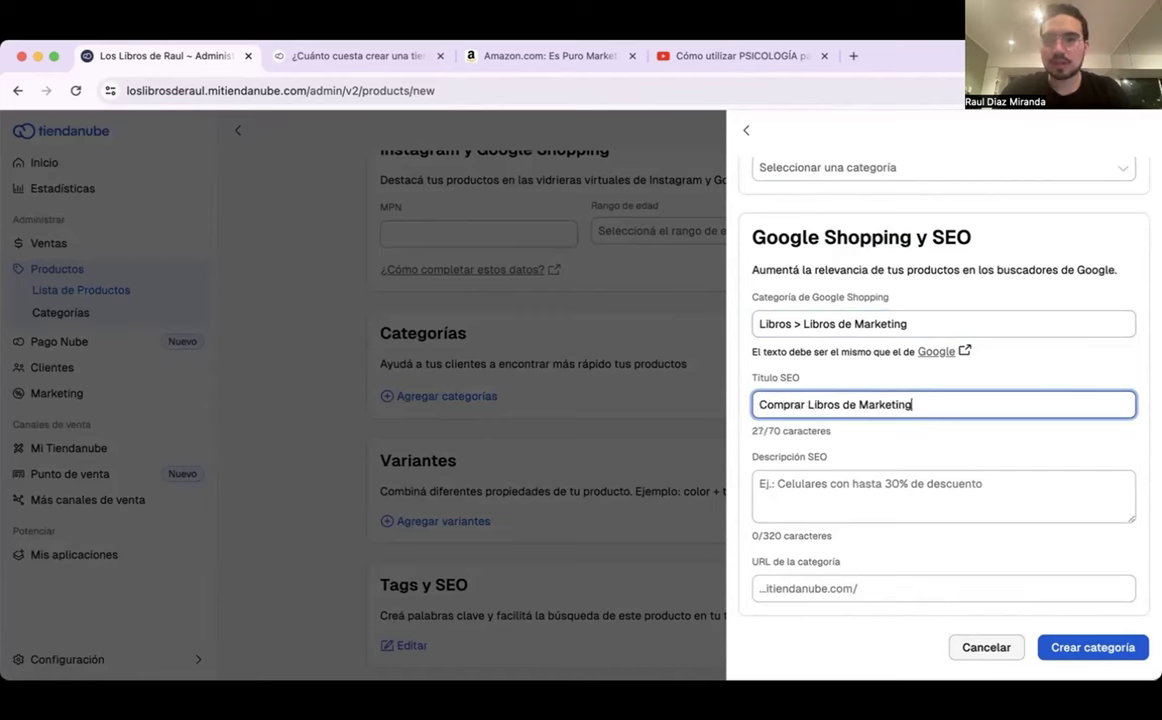
{"action": "left_click", "coordinate": [858, 404]}
{"action": "type", "text": "Estrategia"}
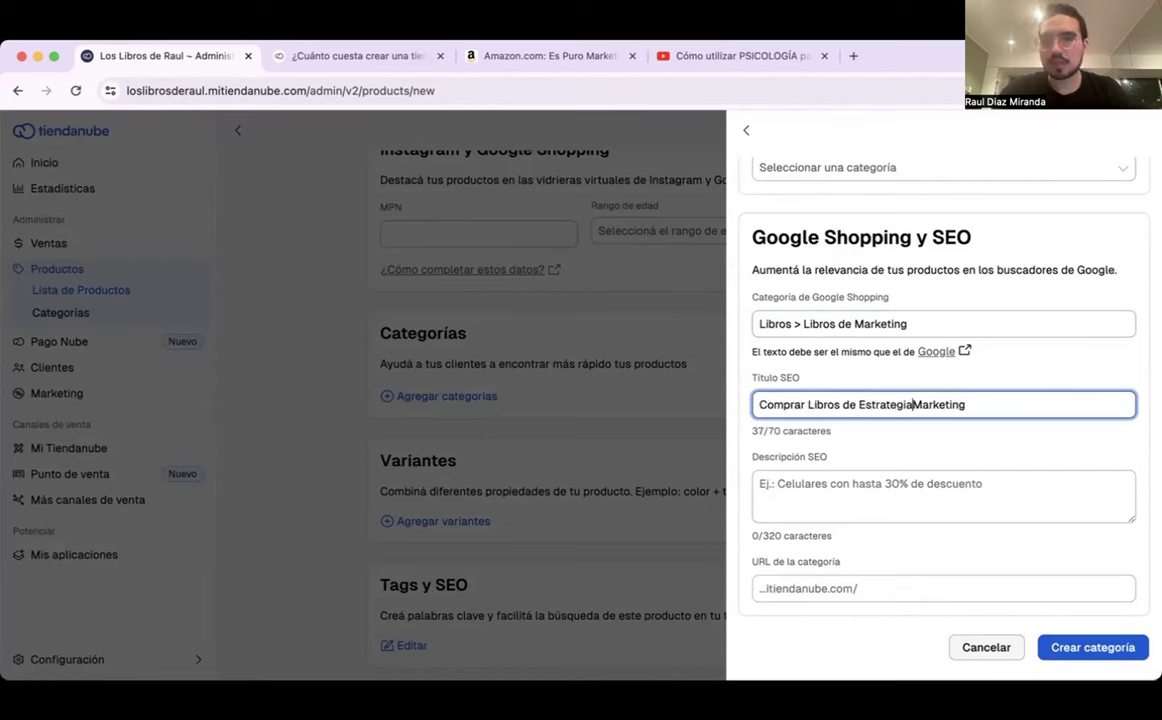
{"action": "type", "text": " de"}
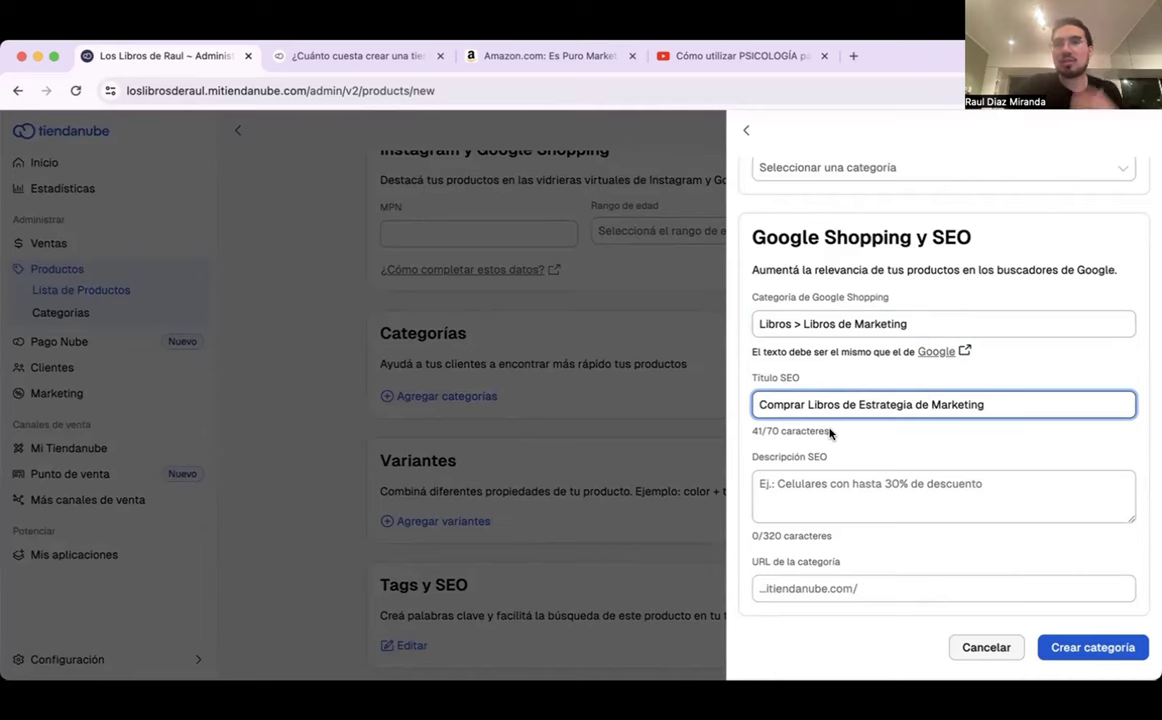
Step: Add SEO description 'Los mejores libros para iniciarte en marketing.' and URL 'libros-de-marketing', then create the category
{"action": "left_click", "coordinate": [874, 485]}
{"action": "type", "text": "Los m"}
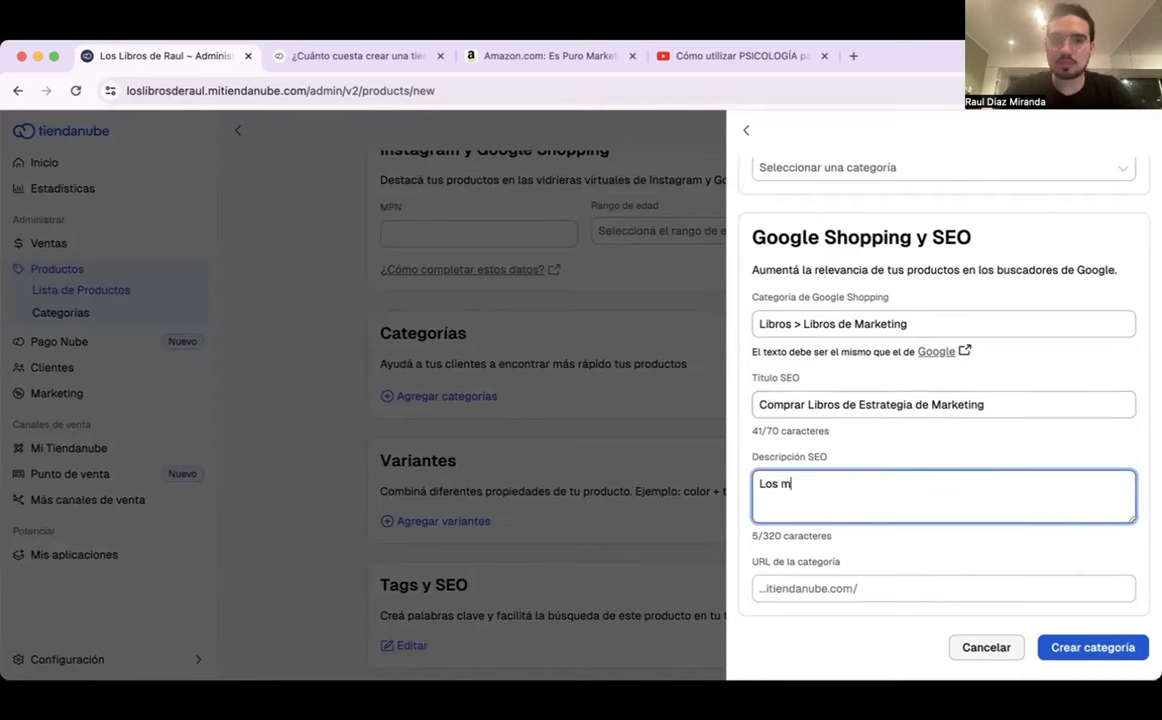
{"action": "type", "text": "ejores libros para in"}
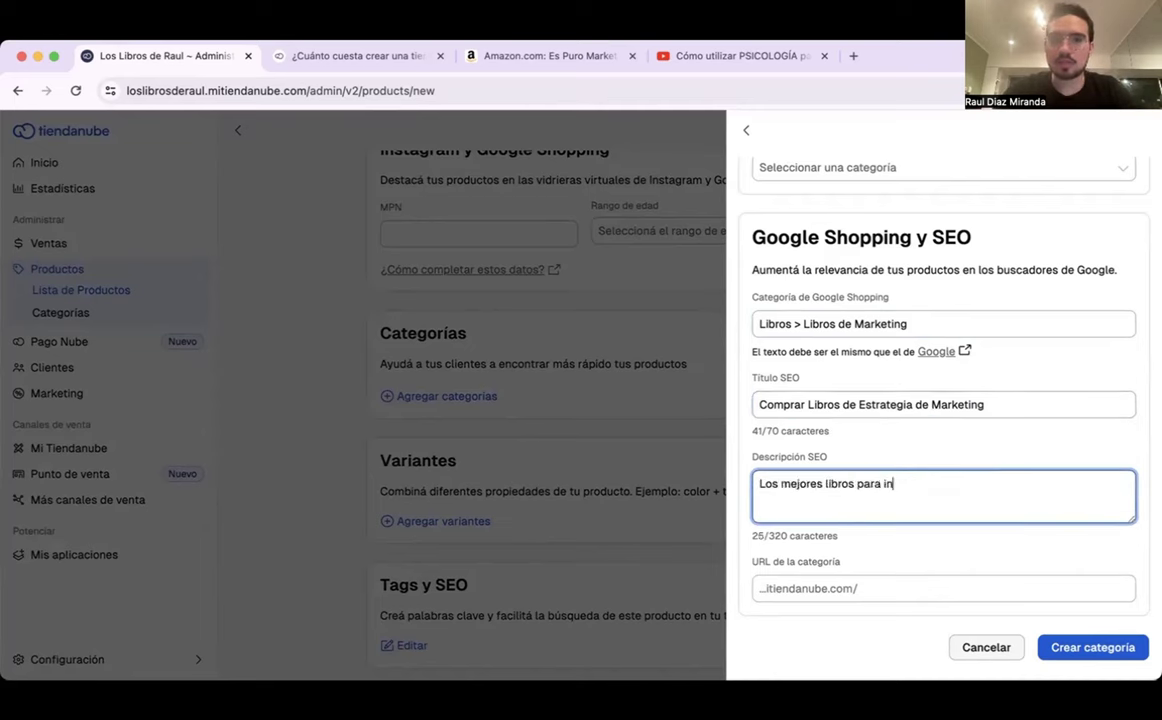
{"action": "type", "text": "iciarte en marketing."}
{"action": "left_click", "coordinate": [866, 586]}
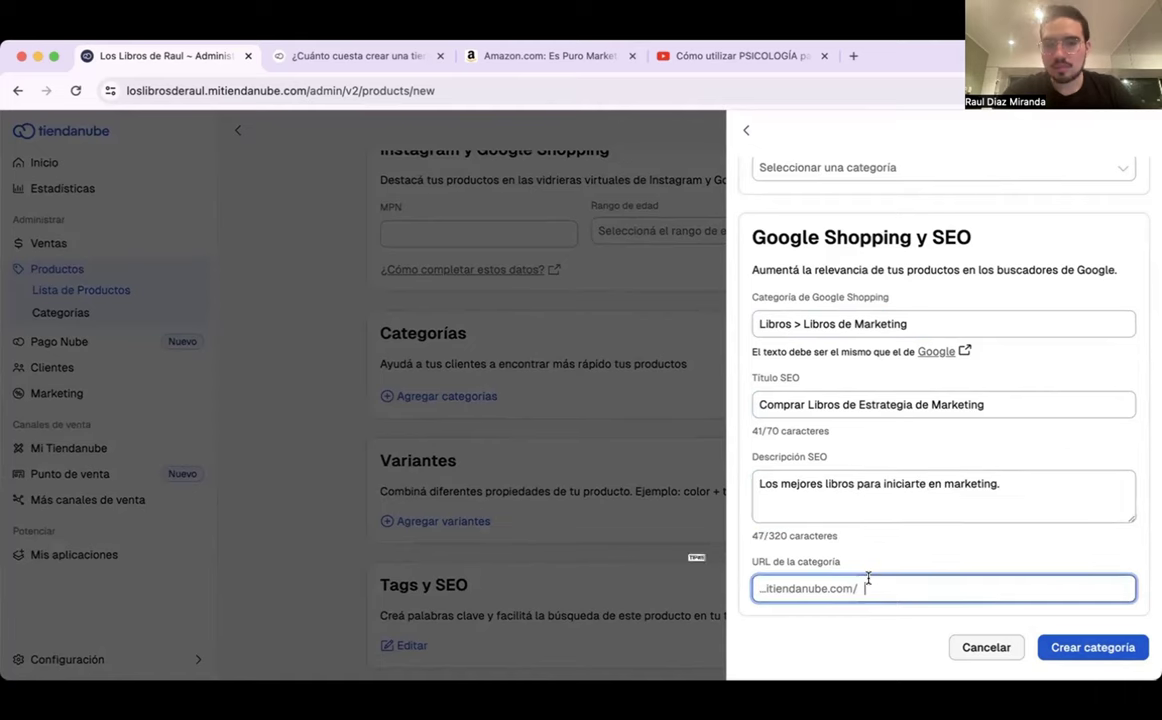
{"action": "type", "text": "libros-de-"}
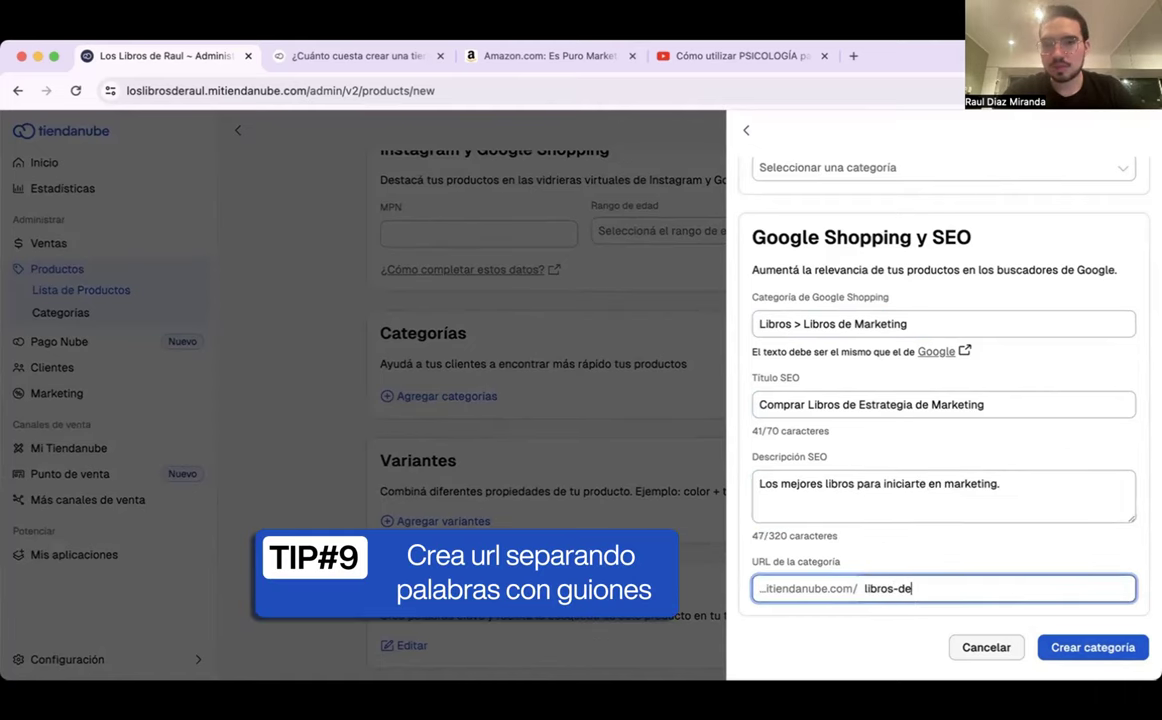
{"action": "type", "text": "marketing"}
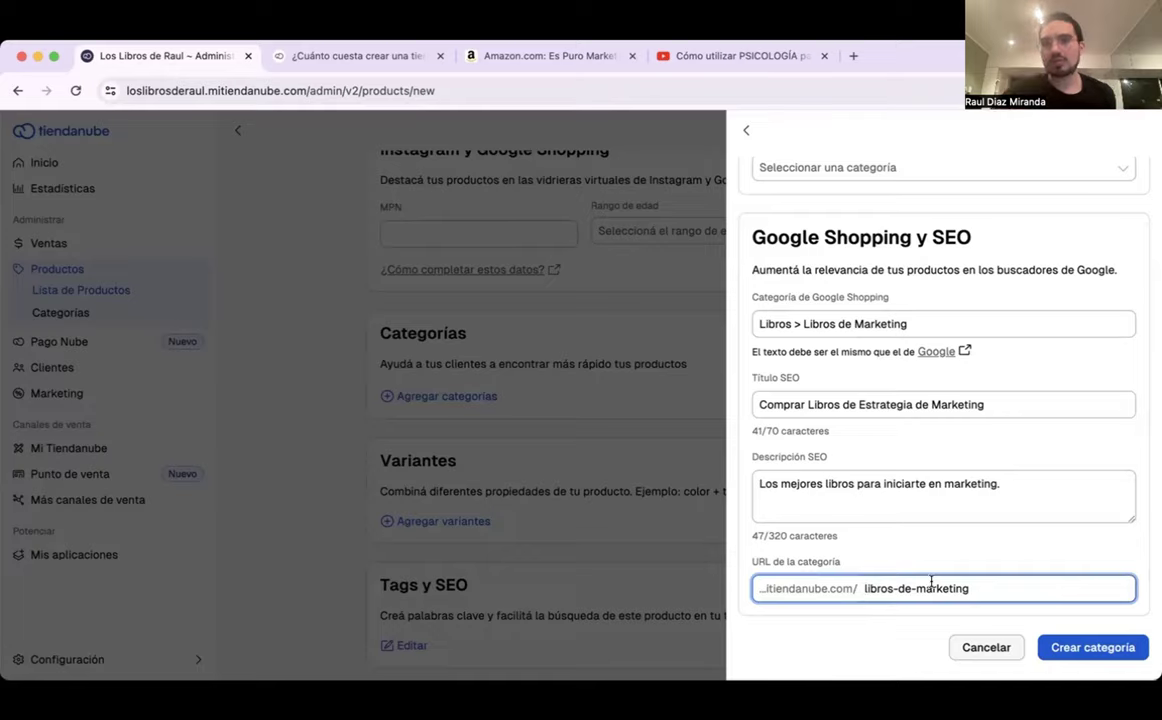
{"action": "key", "text": "Return"}
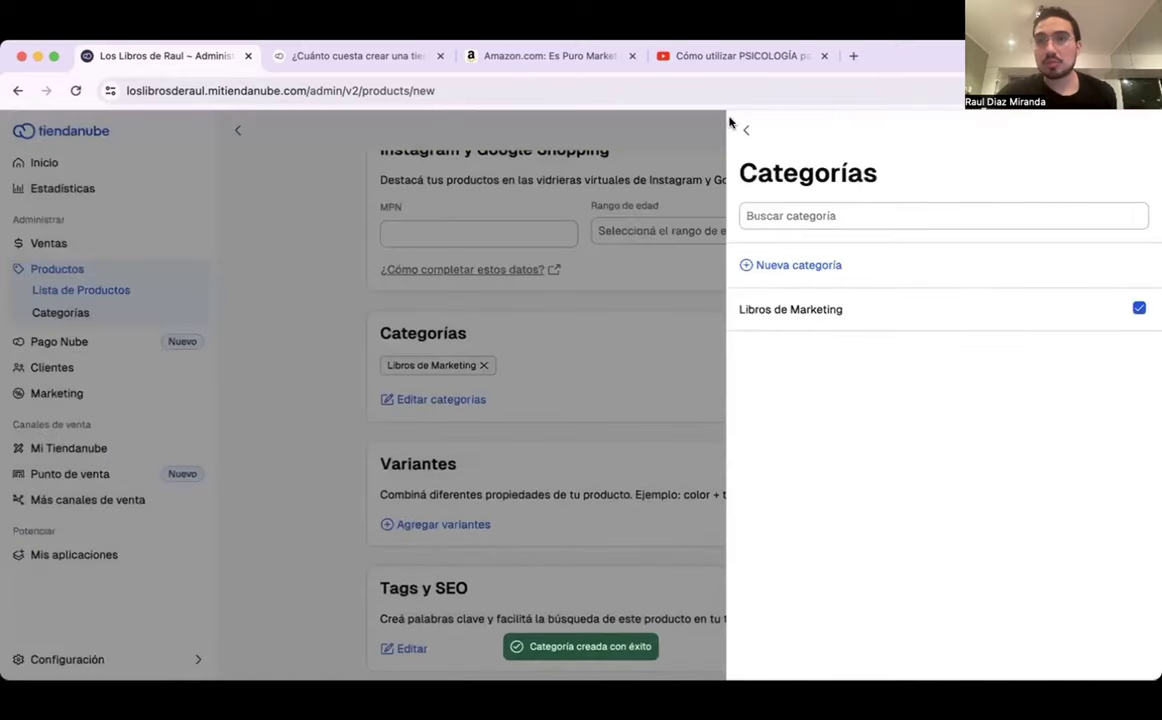
{"action": "left_click", "coordinate": [730, 122]}
{"action": "scroll", "coordinate": [534, 415], "scroll_direction": "down", "scroll_amount": 5}
Step: Feature the product under Ofertas, enable free shipping, and bring up the Tags y SEO settings
{"action": "left_click", "coordinate": [472, 428]}
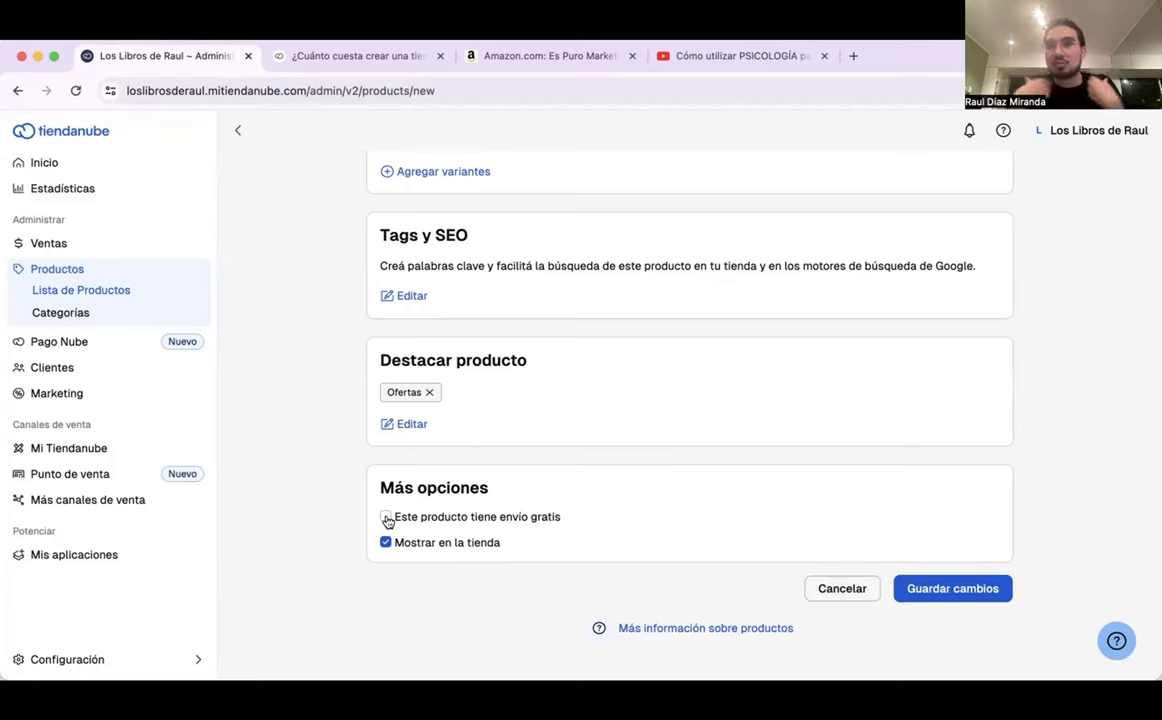
{"action": "left_click", "coordinate": [386, 517]}
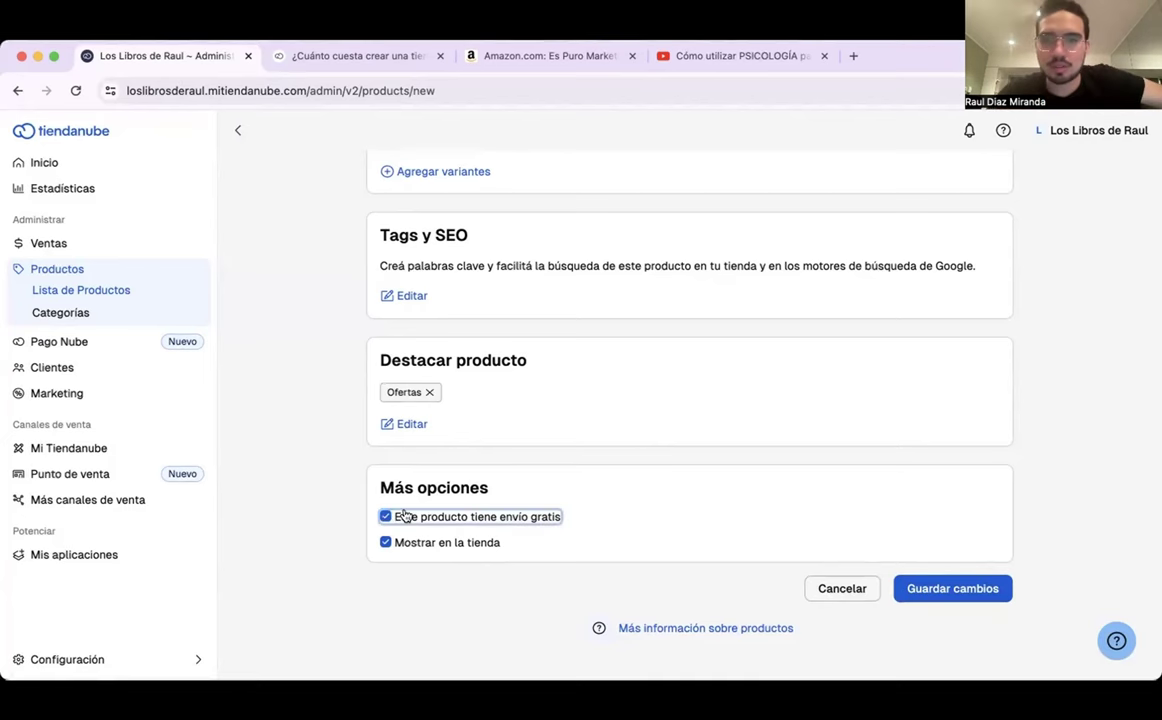
{"action": "scroll", "coordinate": [833, 505], "scroll_direction": "up", "scroll_amount": 1}
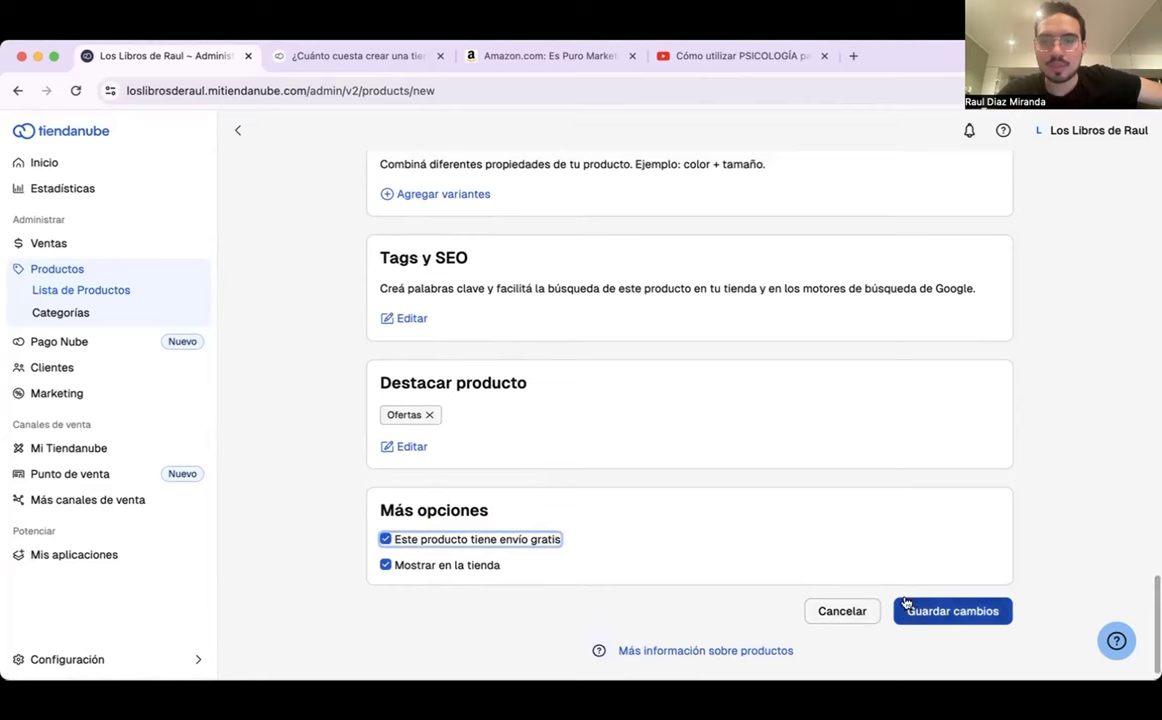
{"action": "left_click", "coordinate": [411, 321]}
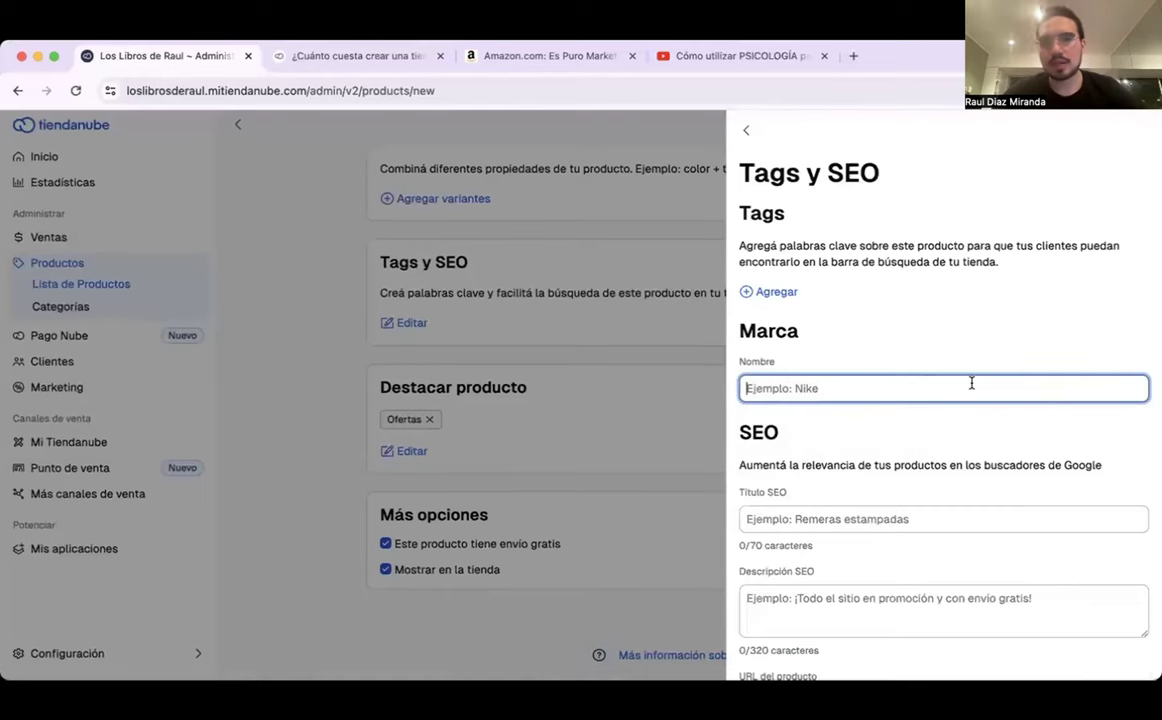
{"action": "scroll", "coordinate": [916, 482], "scroll_direction": "down", "scroll_amount": 1}
Step: Enter SEO title 'libros de market', the author's name as brand, and SEO description 'El mejor libro para inicairte en marketing'
{"action": "left_click", "coordinate": [886, 465]}
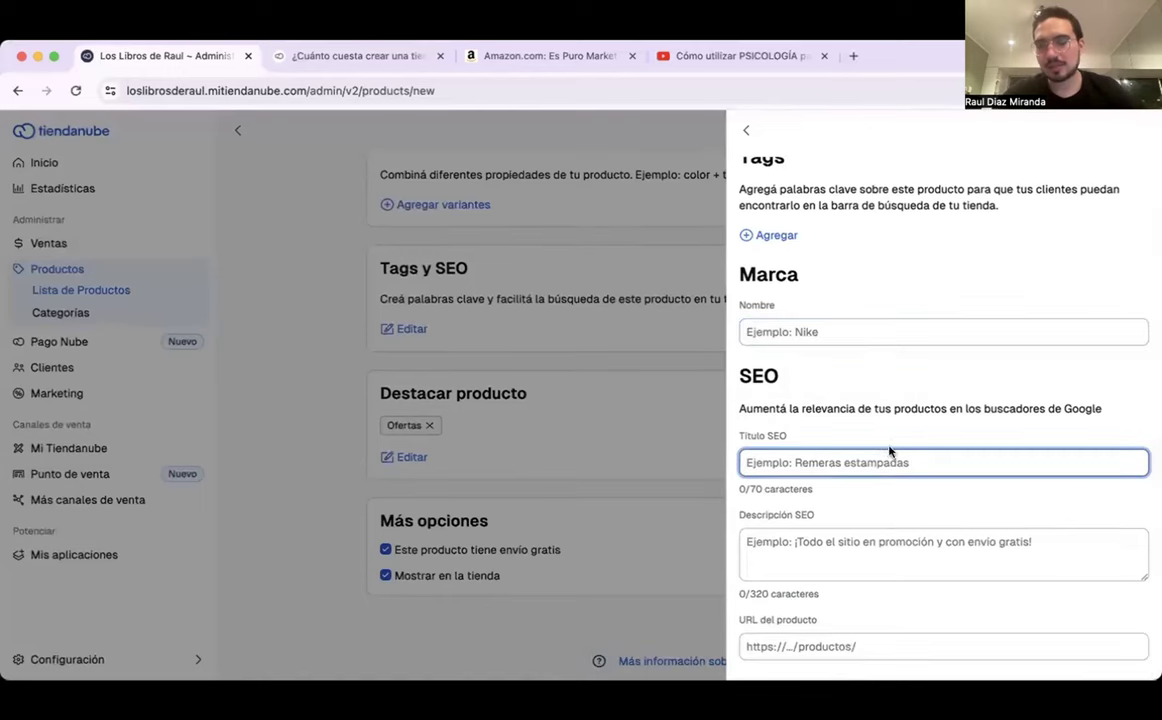
{"action": "type", "text": "libros de marketing"}
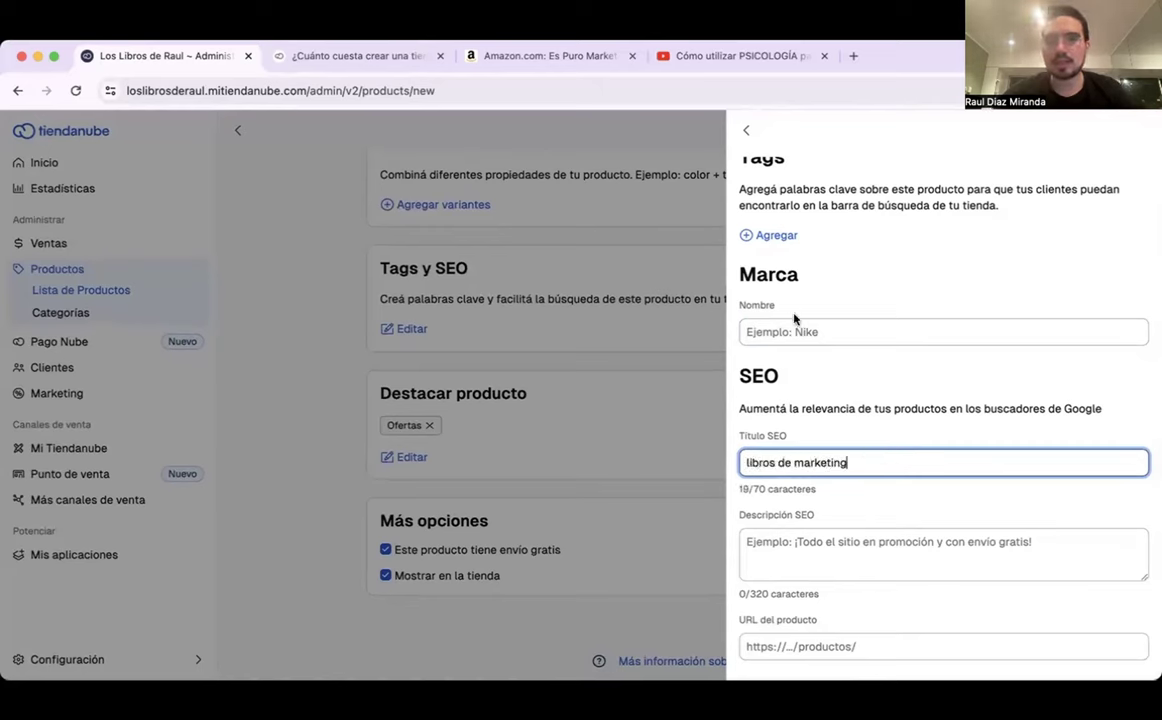
{"action": "left_click", "coordinate": [794, 330]}
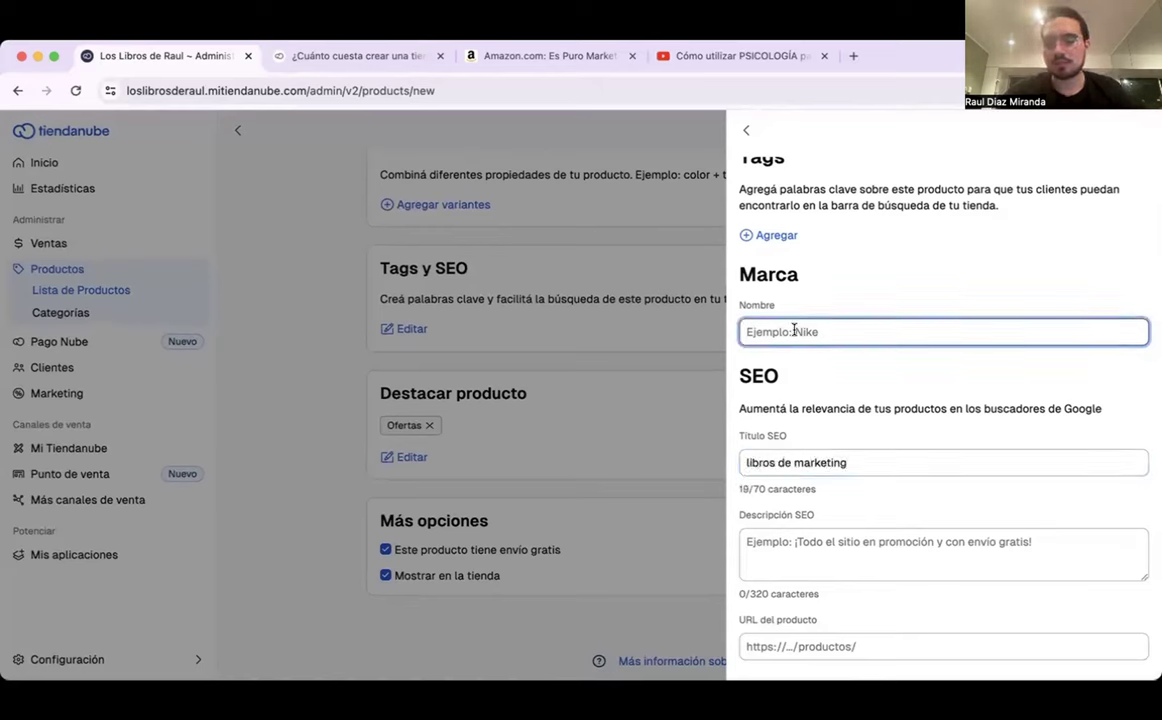
{"action": "type", "text": "raul diaz miranda"}
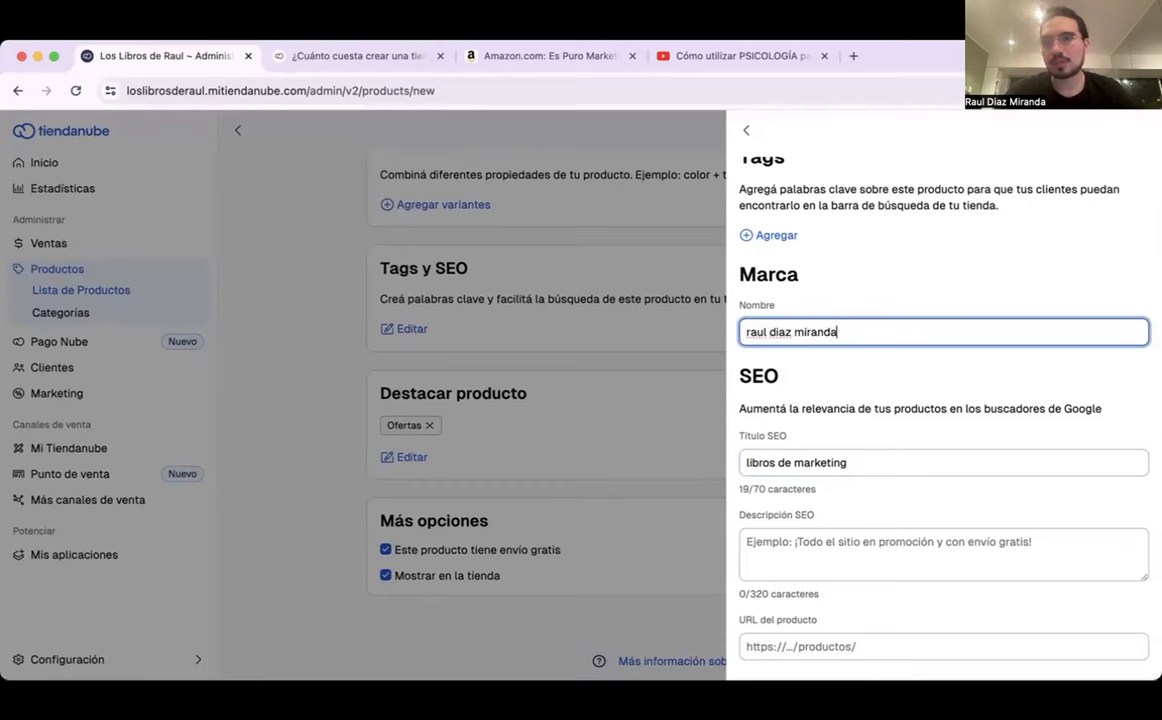
{"action": "left_click", "coordinate": [838, 541]}
{"action": "type", "text": "El me"}
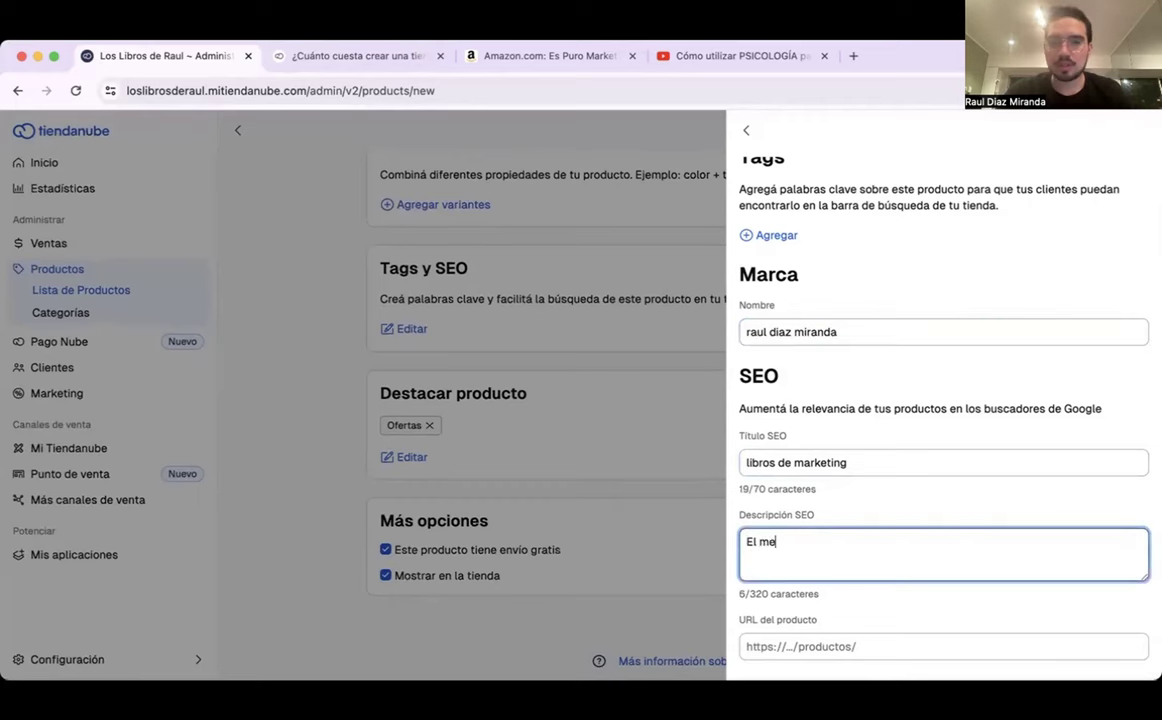
{"action": "type", "text": "jor libro para inicai"}
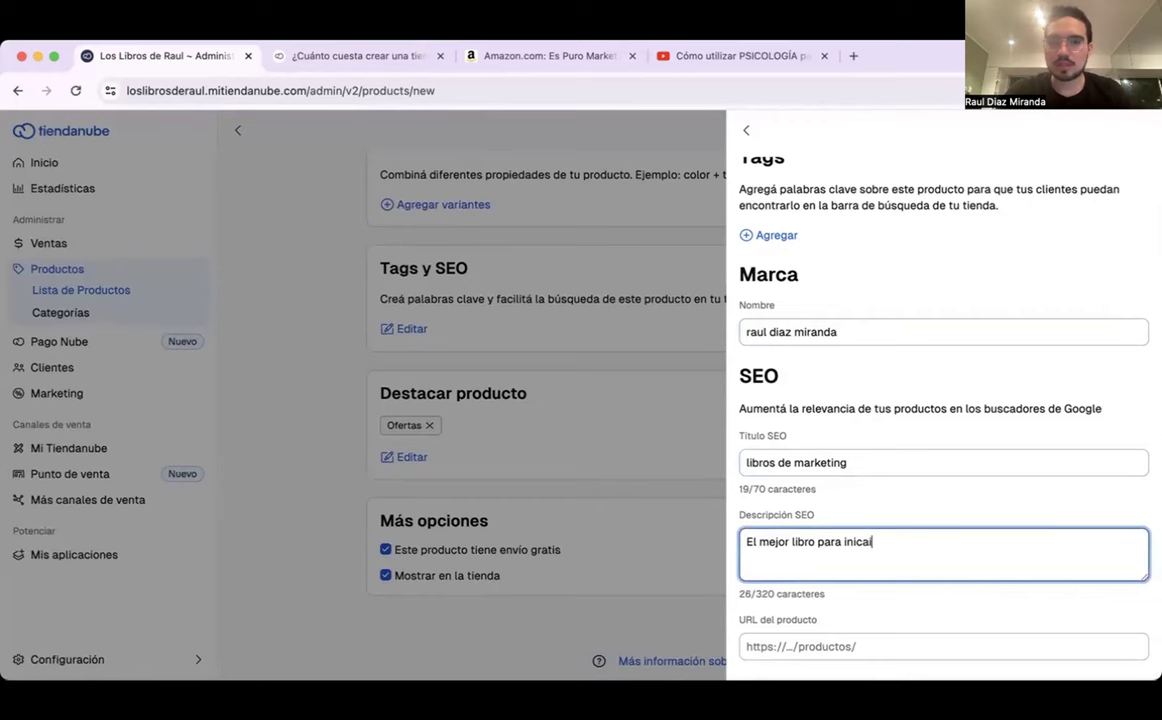
{"action": "type", "text": "rte en marketing"}
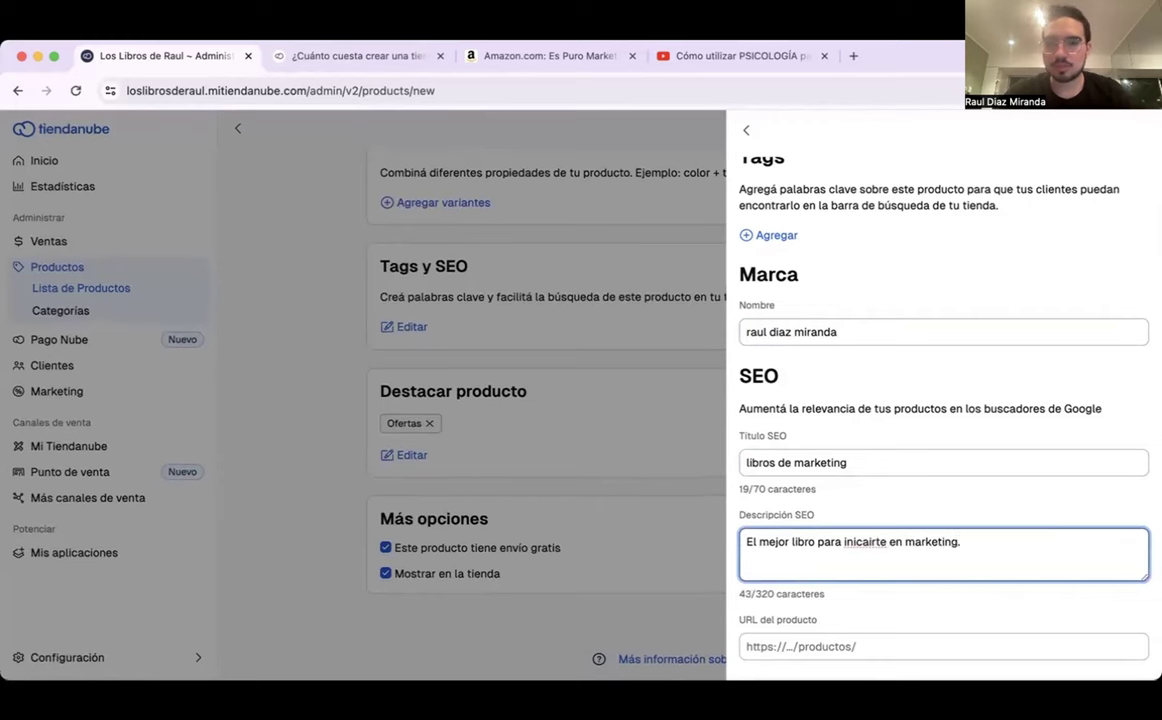
Step: Set the product URL to 'libro-es-puro-marketing' and save the new product
{"action": "left_click", "coordinate": [889, 645]}
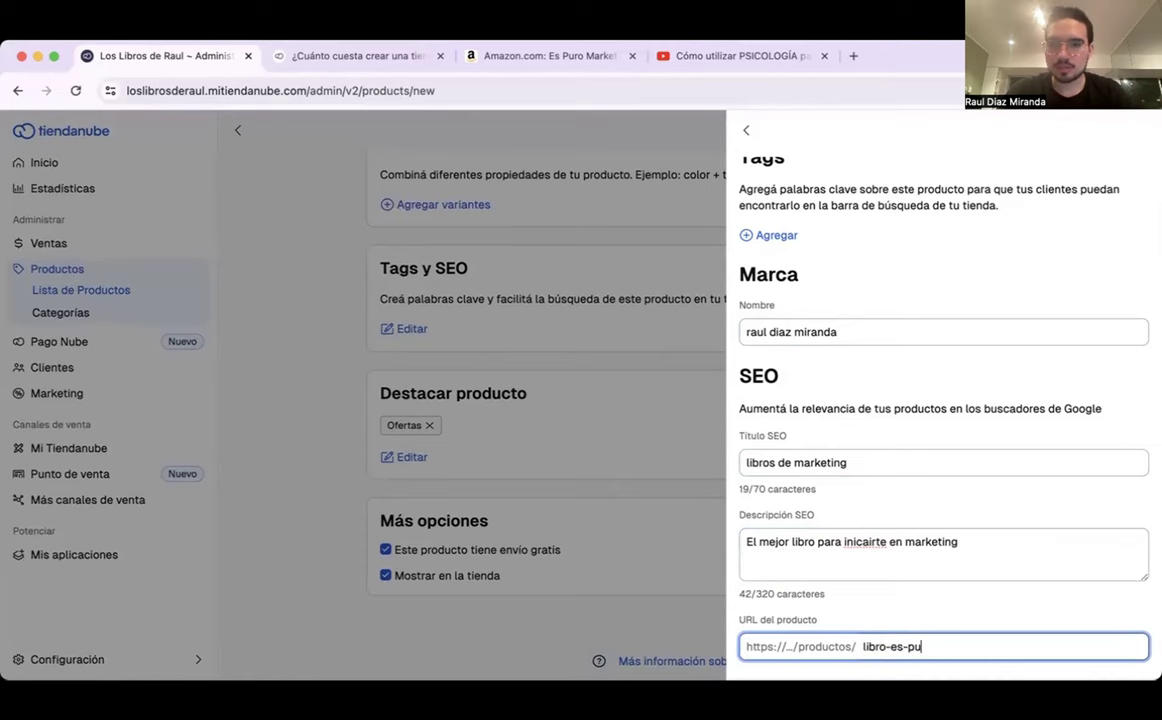
{"action": "type", "text": "libro-es-puro-marketing"}
{"action": "left_click", "coordinate": [746, 130]}
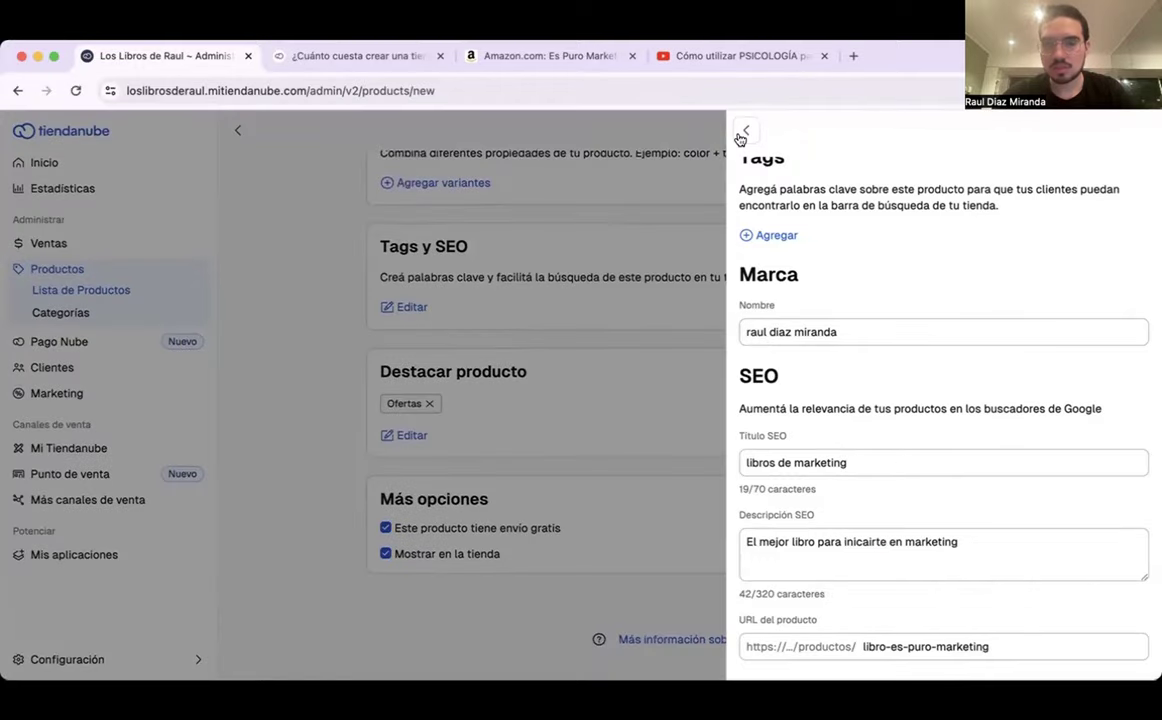
{"action": "left_click", "coordinate": [746, 132]}
{"action": "left_click", "coordinate": [925, 601]}
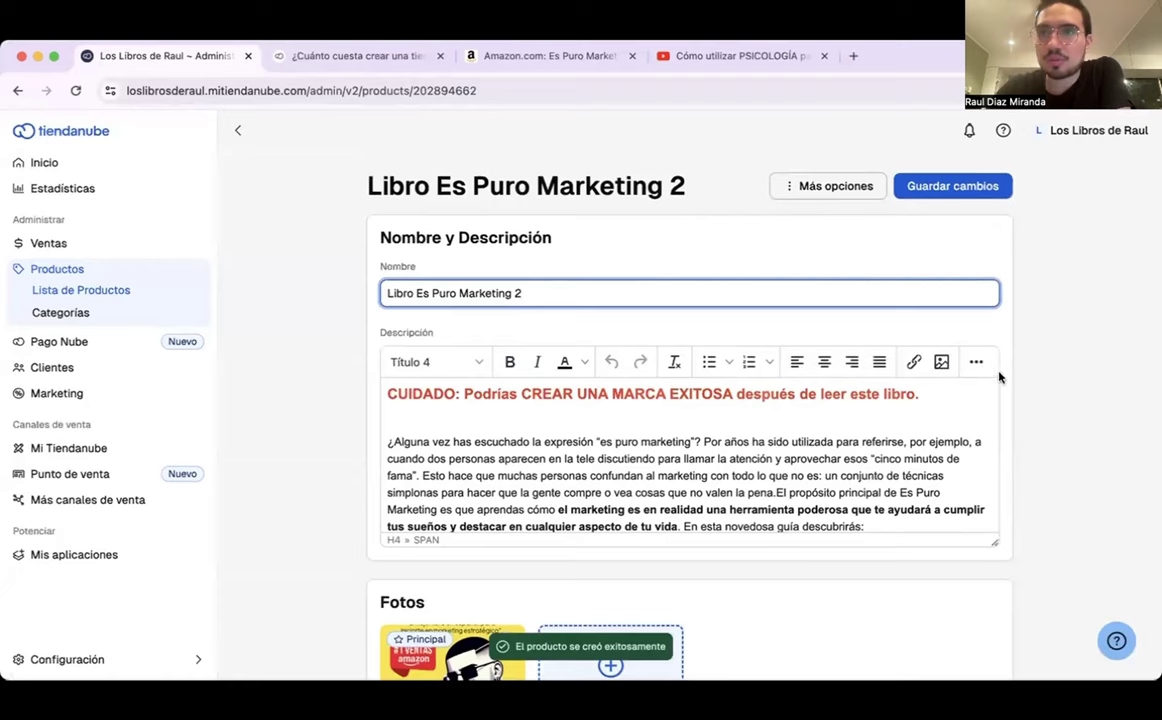
Step: Go to the product list showing Libro Es Puro Marketing 2
{"action": "scroll", "coordinate": [892, 358], "scroll_direction": "down", "scroll_amount": 20}
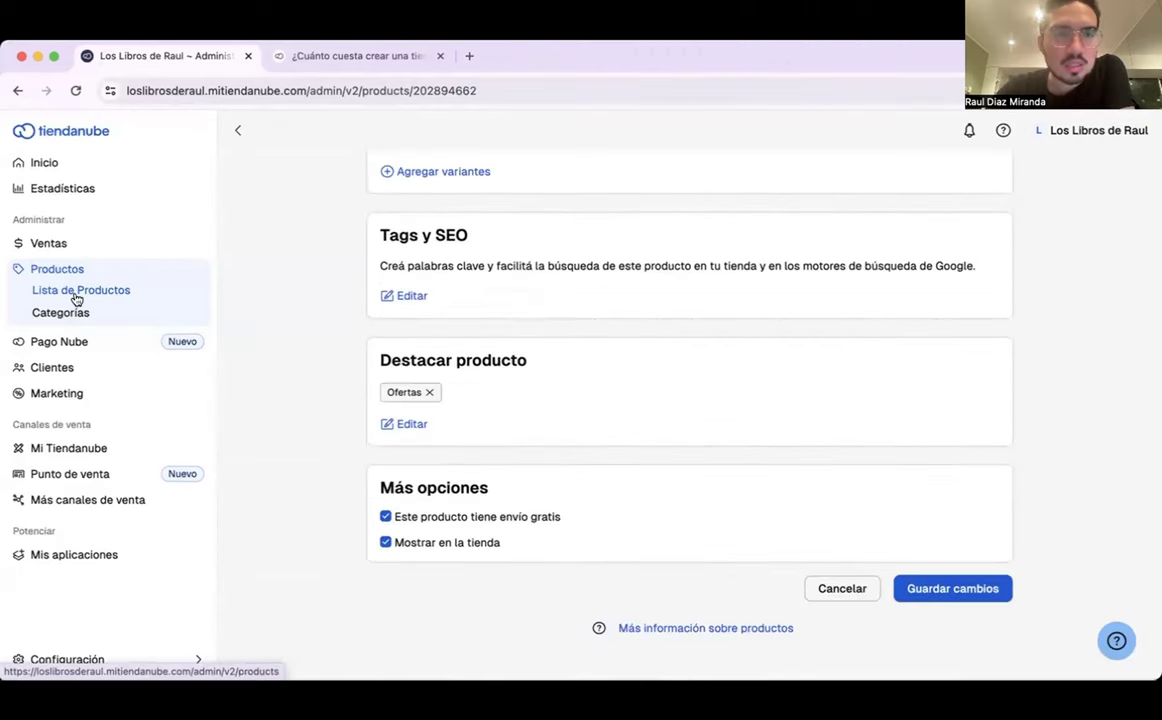
{"action": "left_click", "coordinate": [76, 292]}
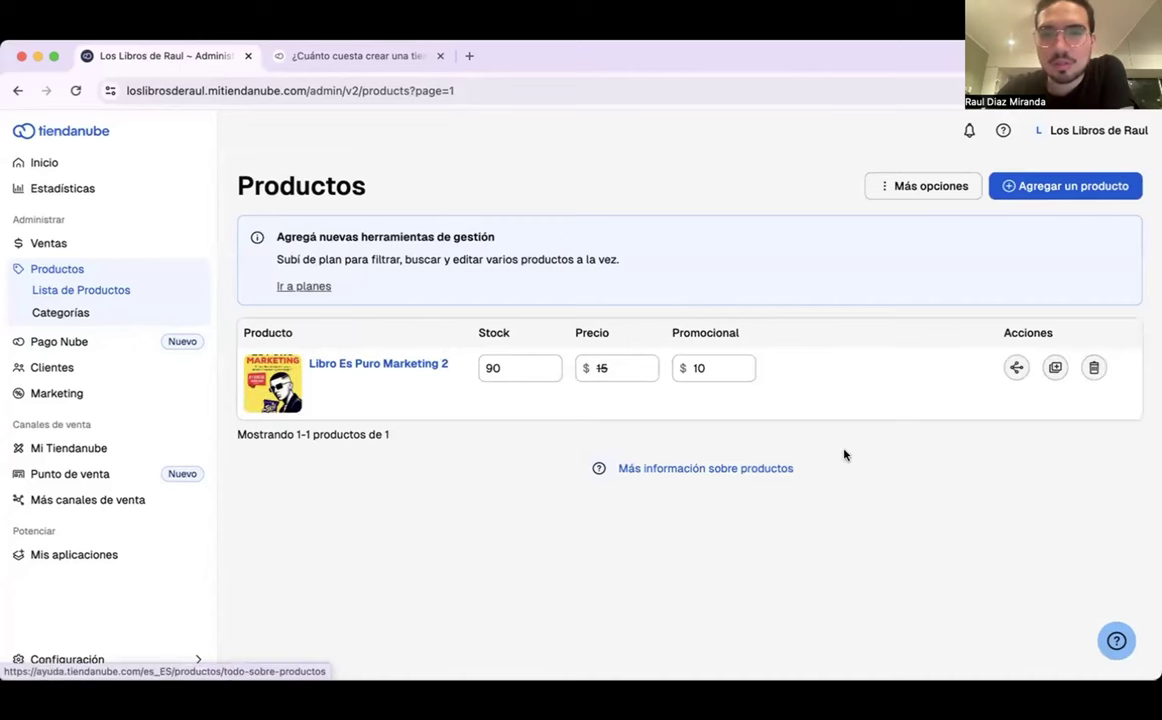
Step: Duplicate the book as 'Libro Monetizarte' without its photos, trimming the SKU's last character
{"action": "left_click", "coordinate": [1057, 368]}
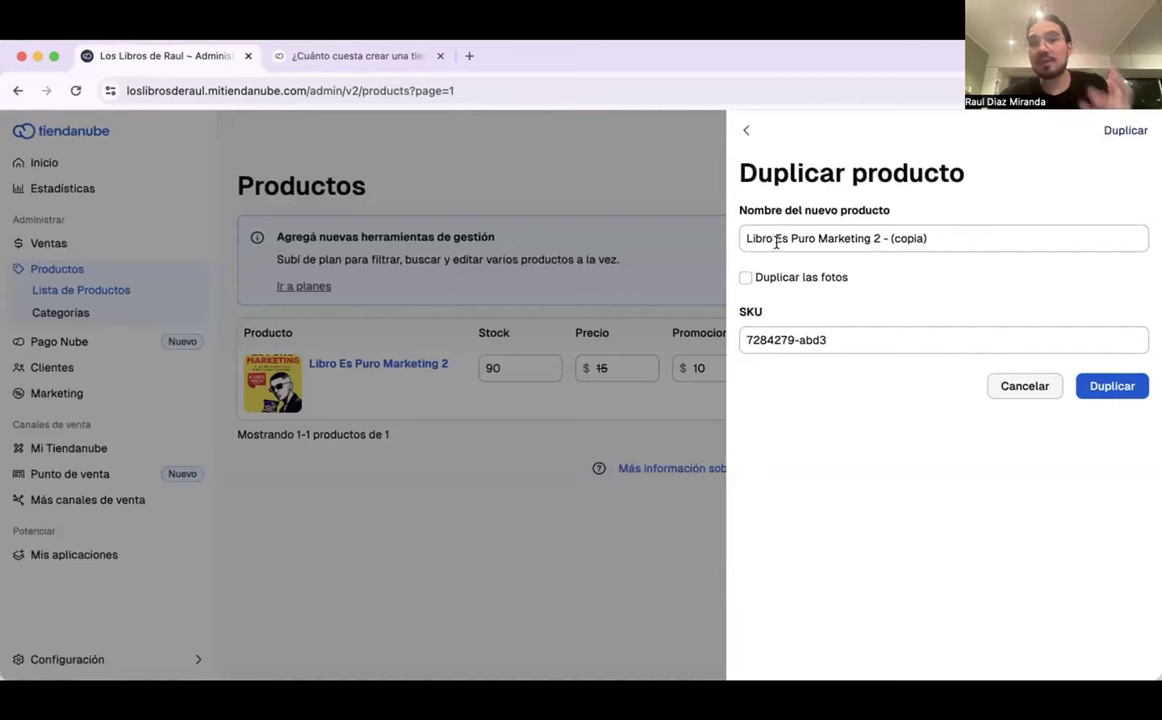
{"action": "left_click_drag", "start_coordinate": [776, 241], "coordinate": [980, 241]}
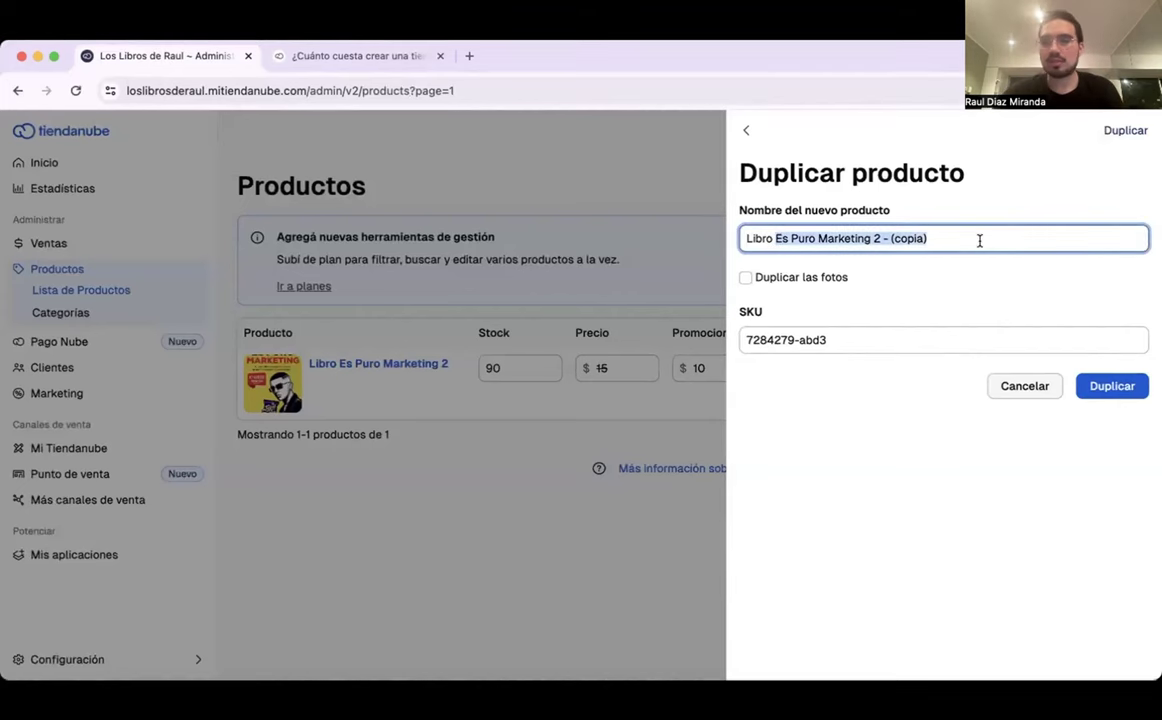
{"action": "type", "text": "Monetizarte"}
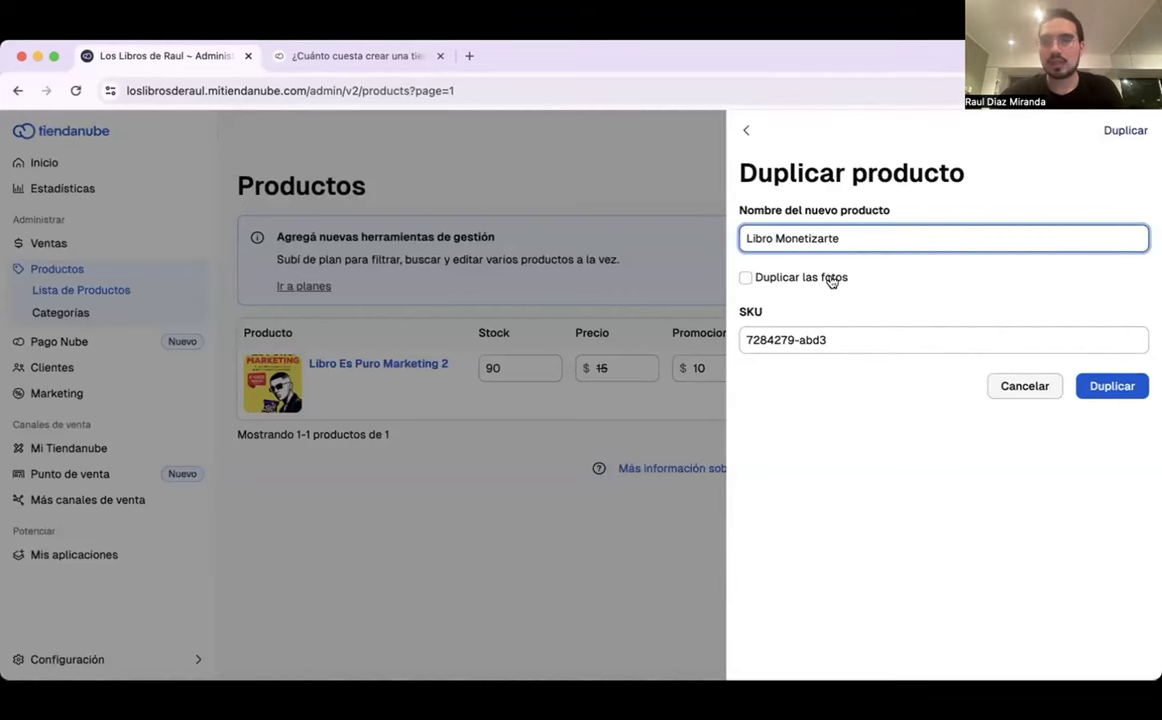
{"action": "left_click", "coordinate": [829, 280]}
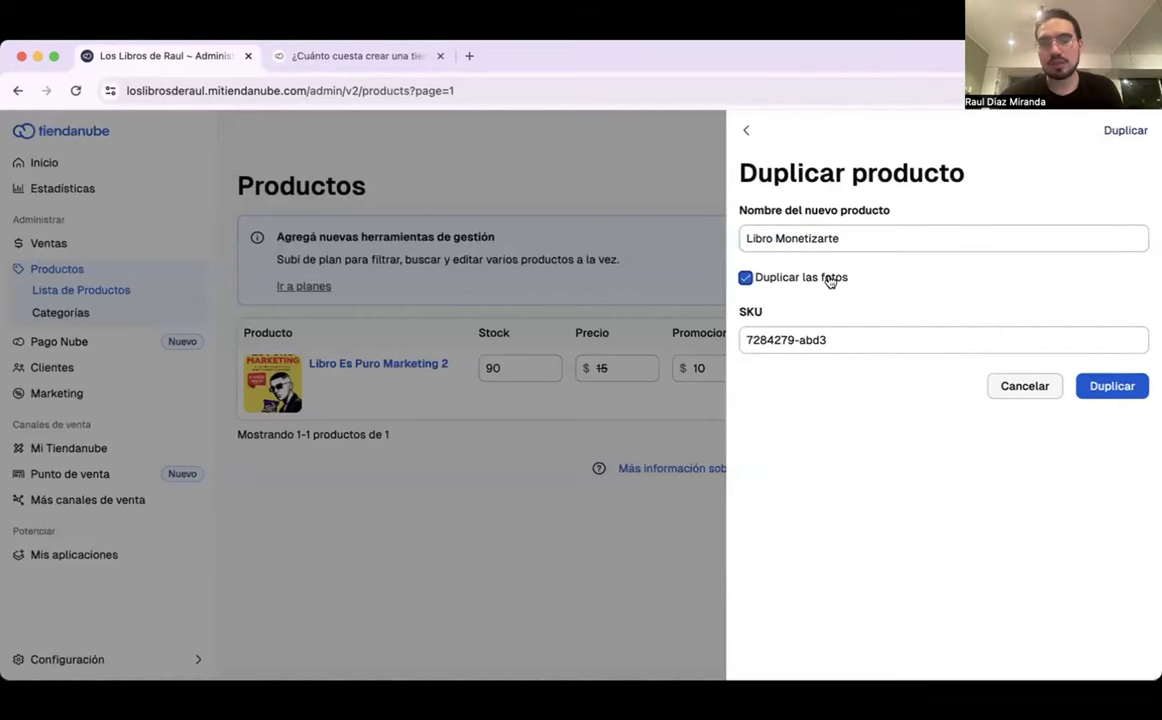
{"action": "left_click", "coordinate": [831, 279]}
{"action": "left_click", "coordinate": [882, 348]}
{"action": "key", "text": "BackSpace"}
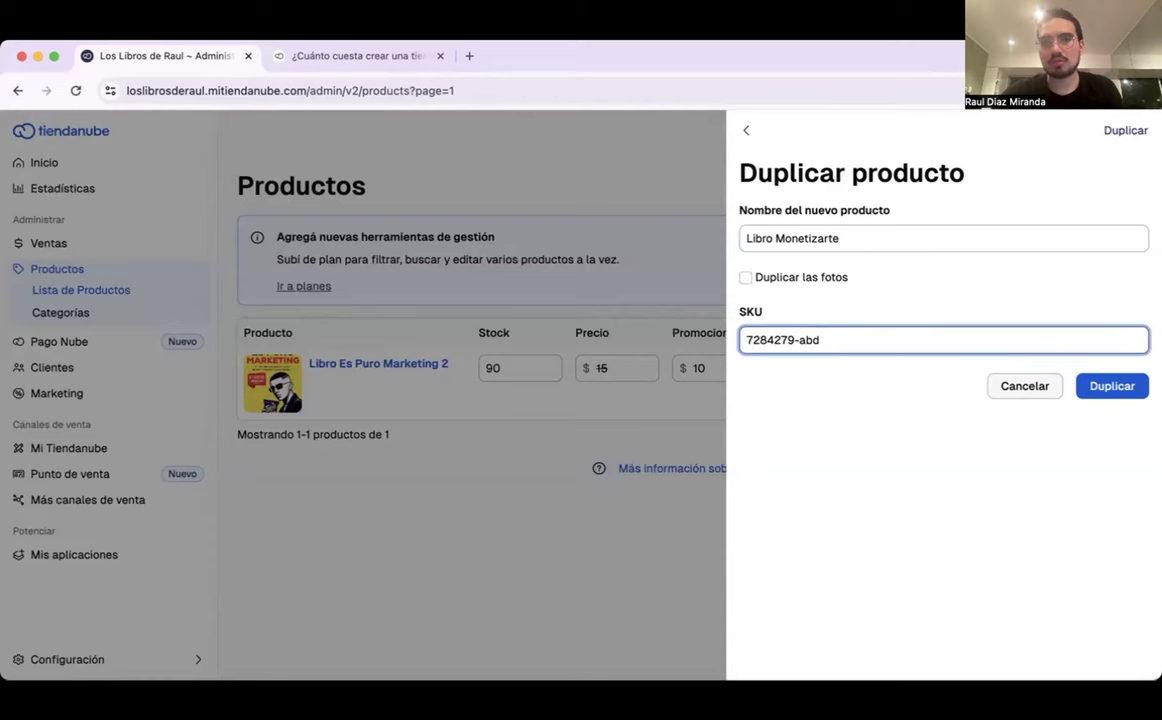
{"action": "key", "text": "Return"}
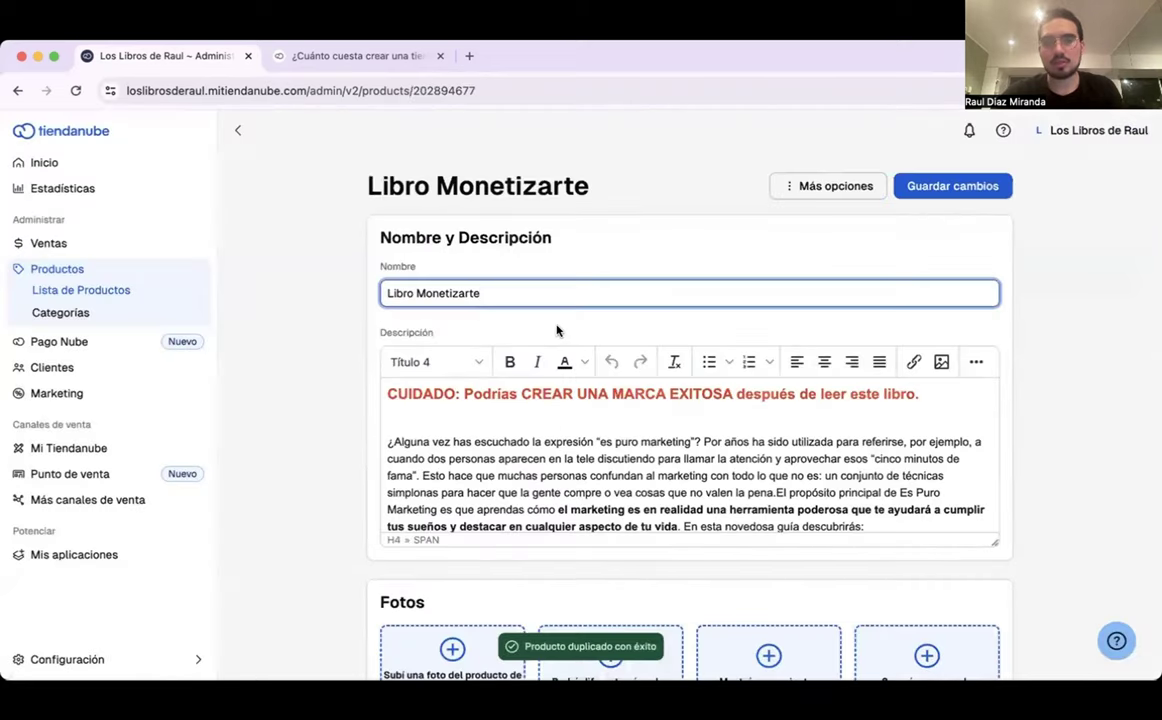
Step: Upload a front cover photo for Libro Monetizarte and close the Fotos panel
{"action": "scroll", "coordinate": [599, 446], "scroll_direction": "down", "scroll_amount": 5}
{"action": "scroll", "coordinate": [553, 477], "scroll_direction": "down", "scroll_amount": 3}
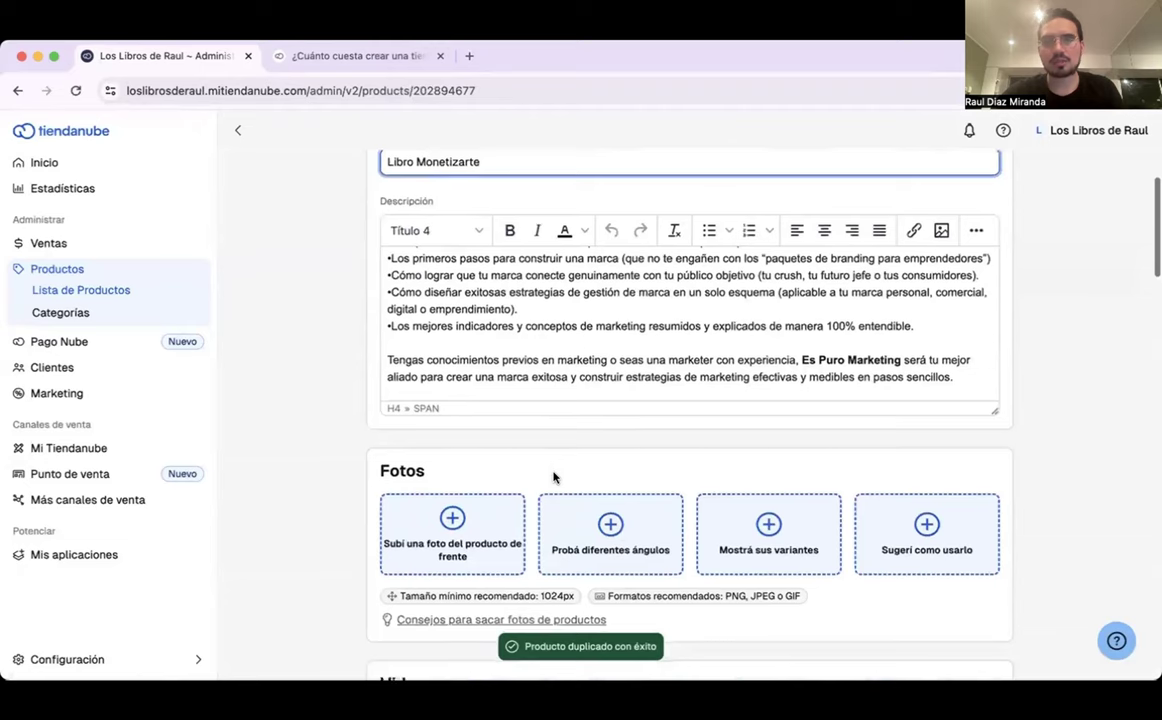
{"action": "scroll", "coordinate": [553, 477], "scroll_direction": "up", "scroll_amount": 1}
{"action": "scroll", "coordinate": [501, 508], "scroll_direction": "down", "scroll_amount": 1}
{"action": "left_click", "coordinate": [485, 512]}
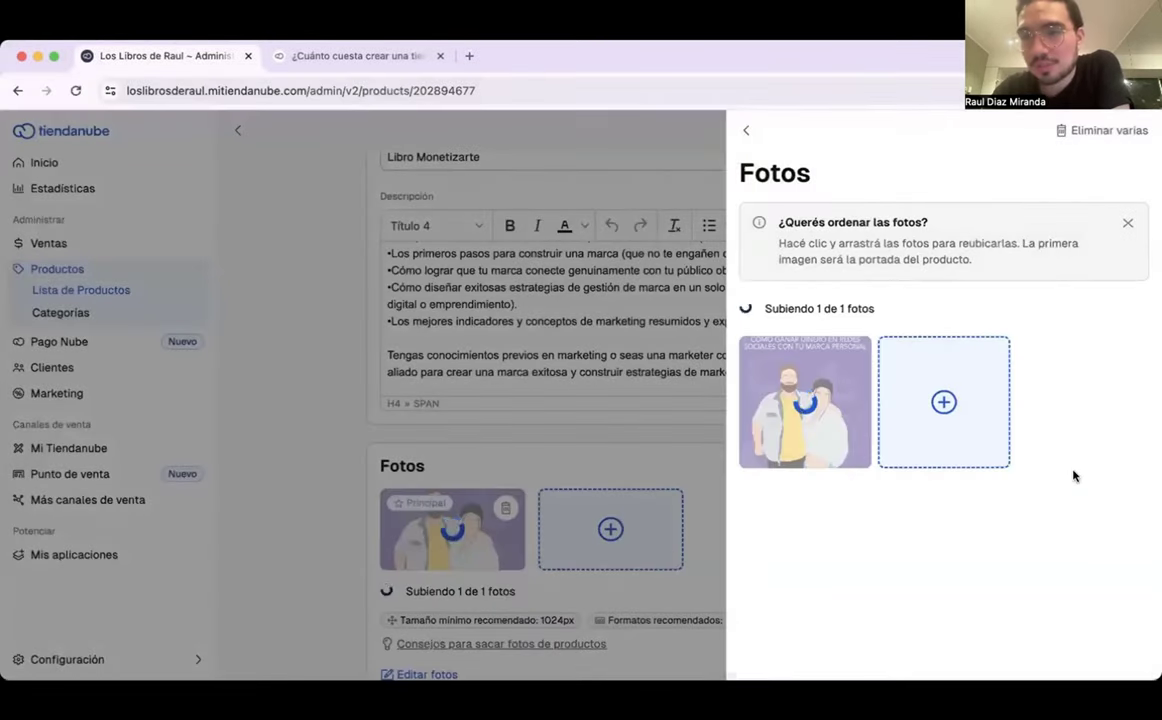
{"action": "left_click", "coordinate": [676, 121]}
Step: Scroll down to Precios and focus the sale price field
{"action": "scroll", "coordinate": [570, 435], "scroll_direction": "up", "scroll_amount": 2}
{"action": "scroll", "coordinate": [556, 418], "scroll_direction": "down", "scroll_amount": 2}
{"action": "scroll", "coordinate": [554, 416], "scroll_direction": "down", "scroll_amount": 5}
{"action": "left_click", "coordinate": [462, 228]}
Step: Enter a sale price of 20 and a product cost of 16
{"action": "key", "text": "BackSpace"}
{"action": "key", "text": "BackSpace"}
{"action": "type", "text": "20"}
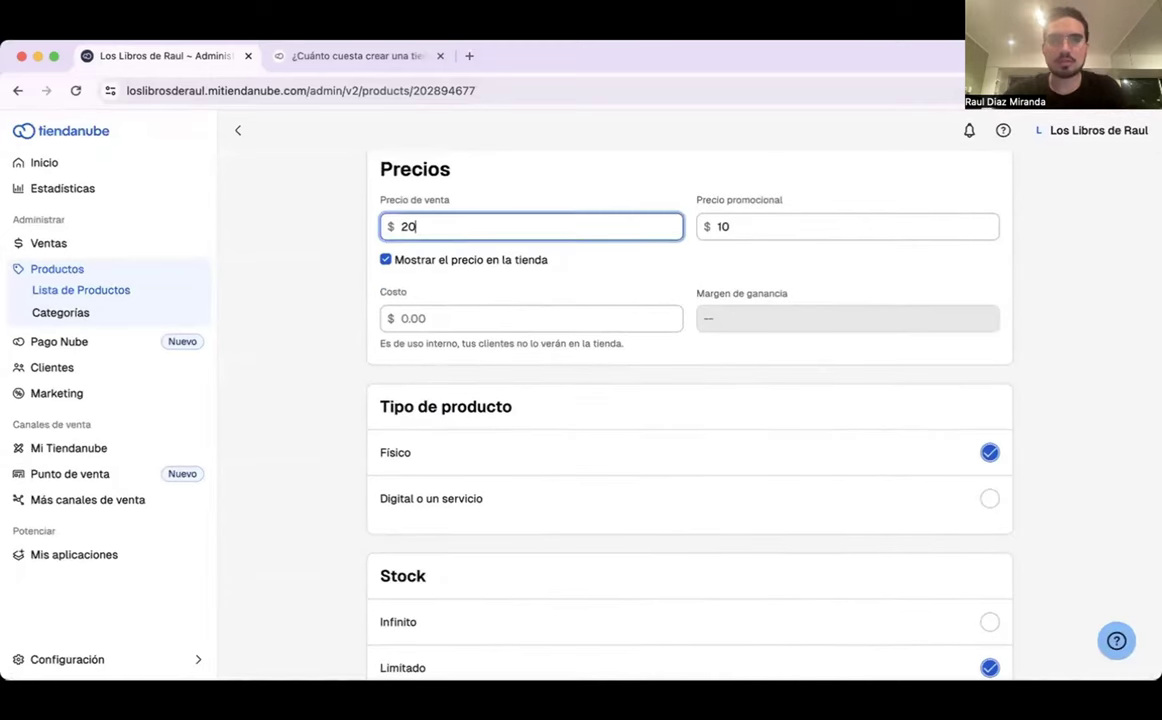
{"action": "left_click", "coordinate": [739, 224]}
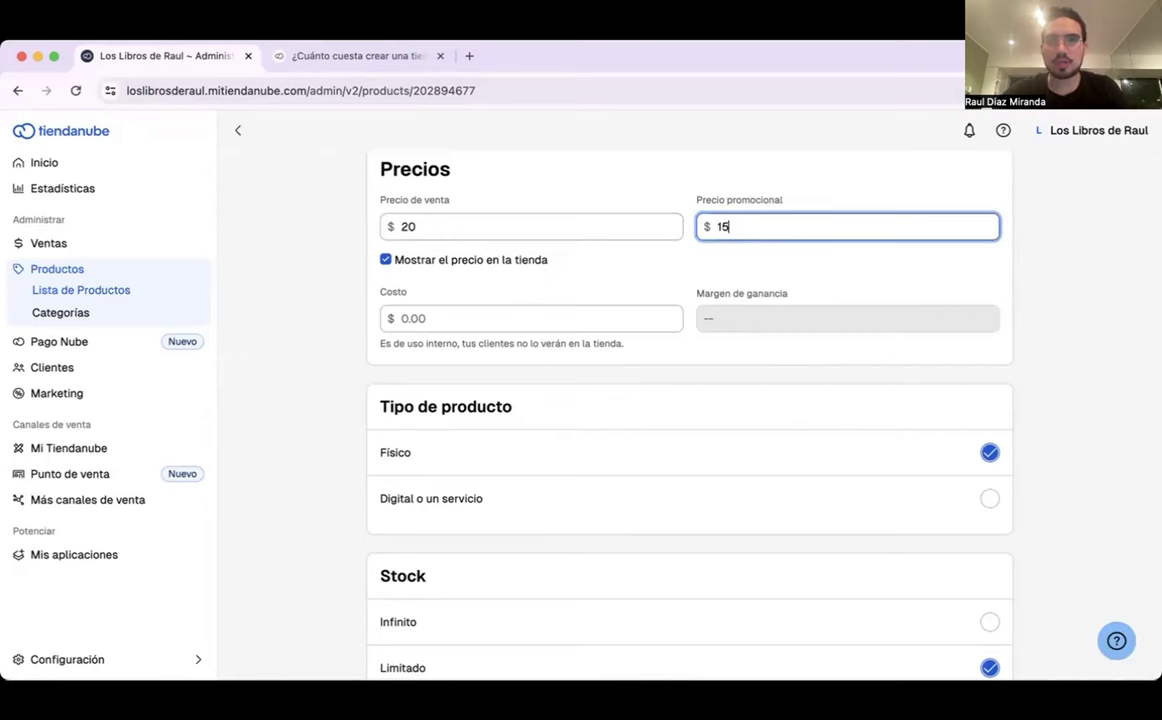
{"action": "left_click", "coordinate": [502, 312]}
{"action": "type", "text": "16"}
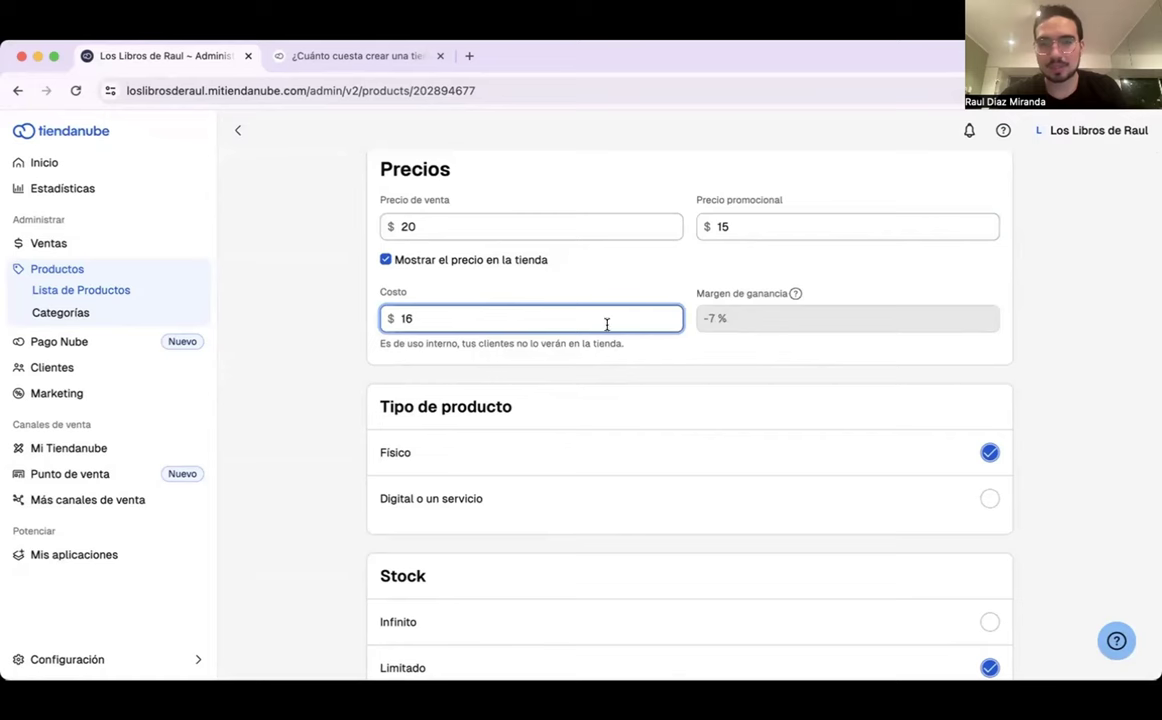
{"action": "key", "text": "BackSpace"}
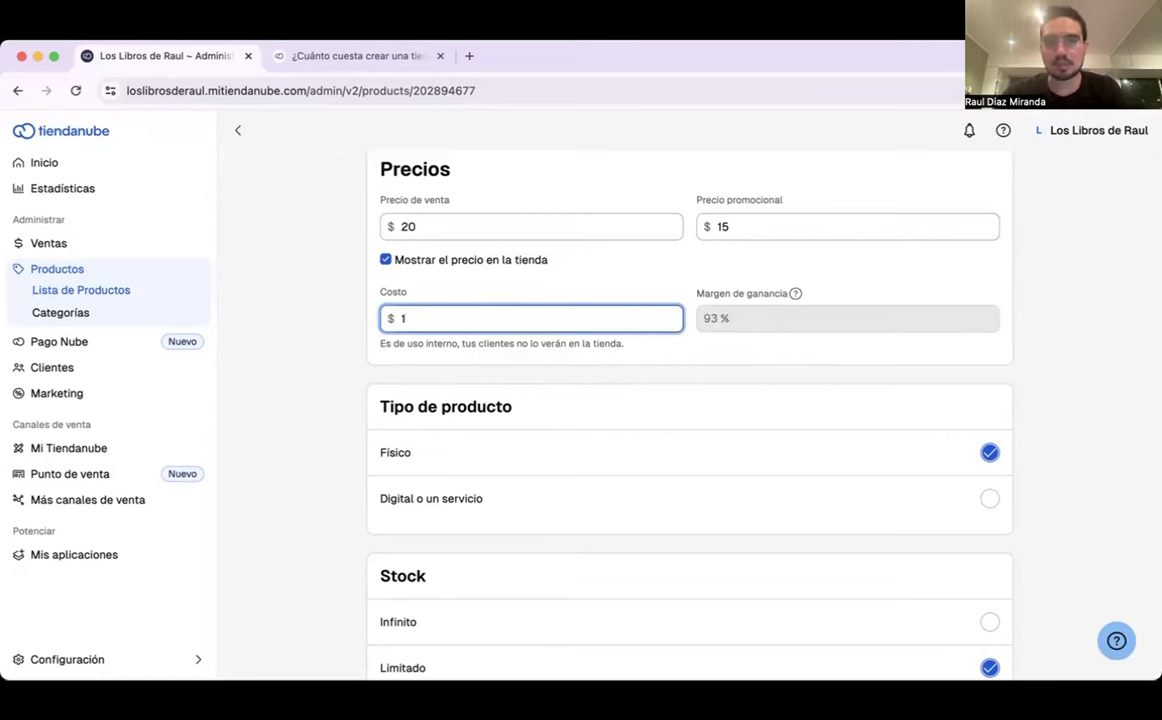
{"action": "type", "text": "6"}
Step: Change the sale price to 30
{"action": "left_click", "coordinate": [753, 234]}
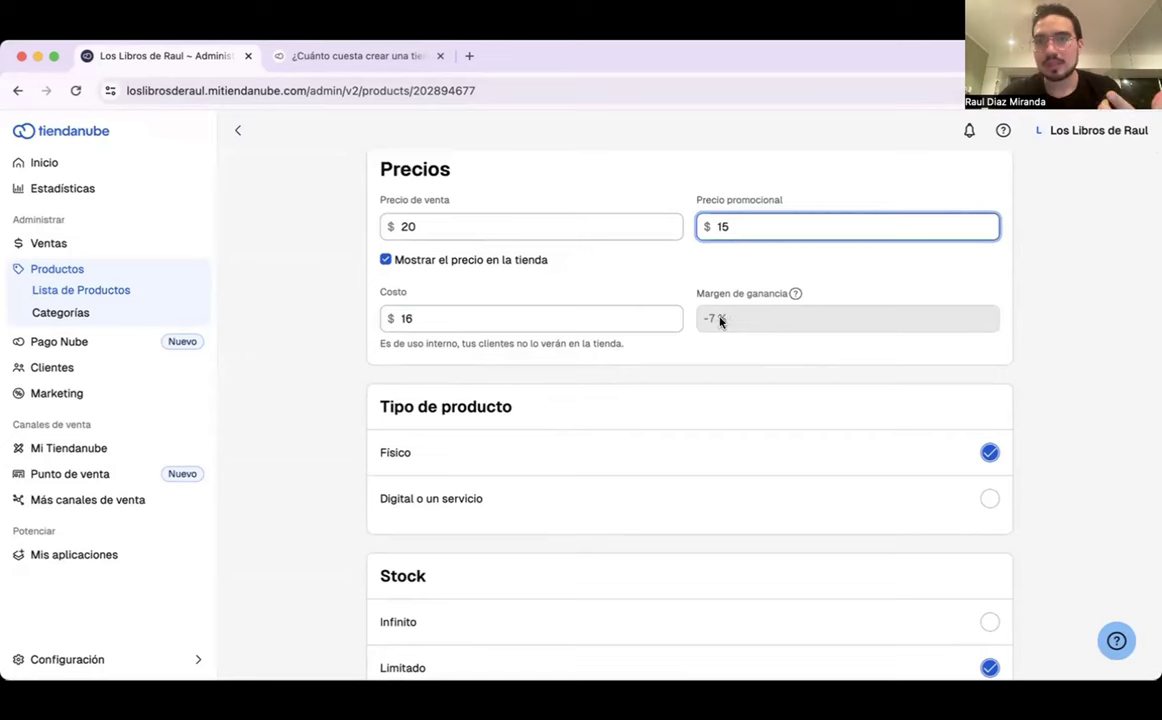
{"action": "left_click", "coordinate": [524, 222]}
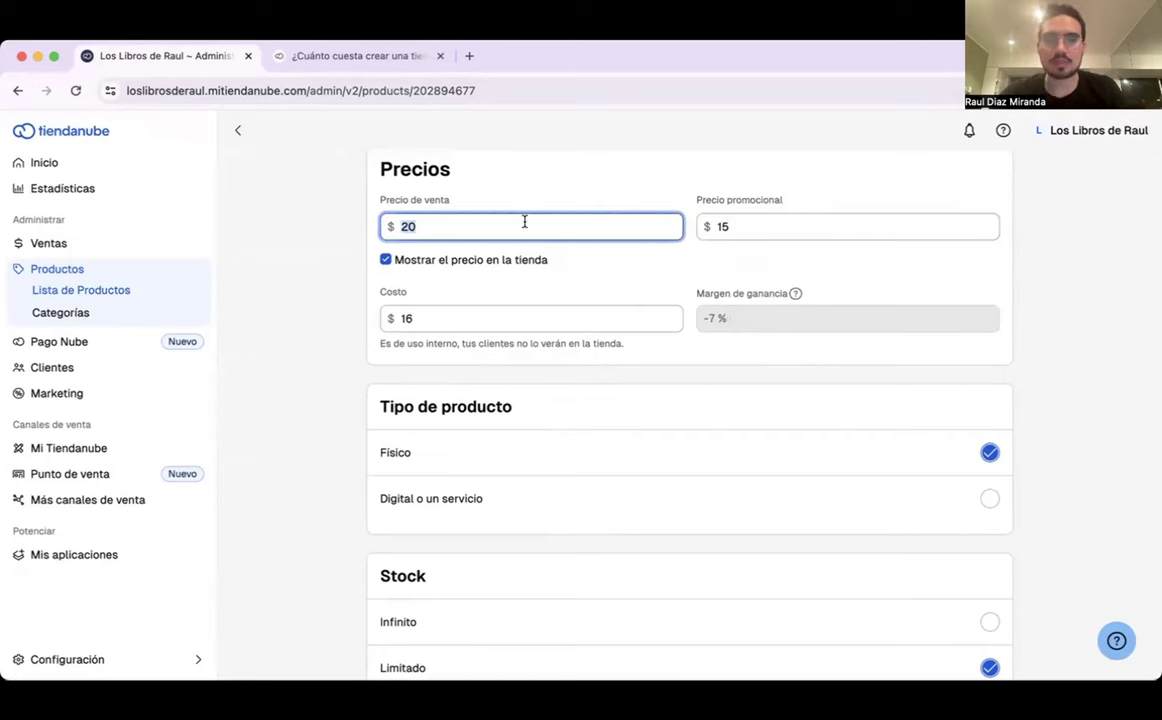
{"action": "type", "text": "30"}
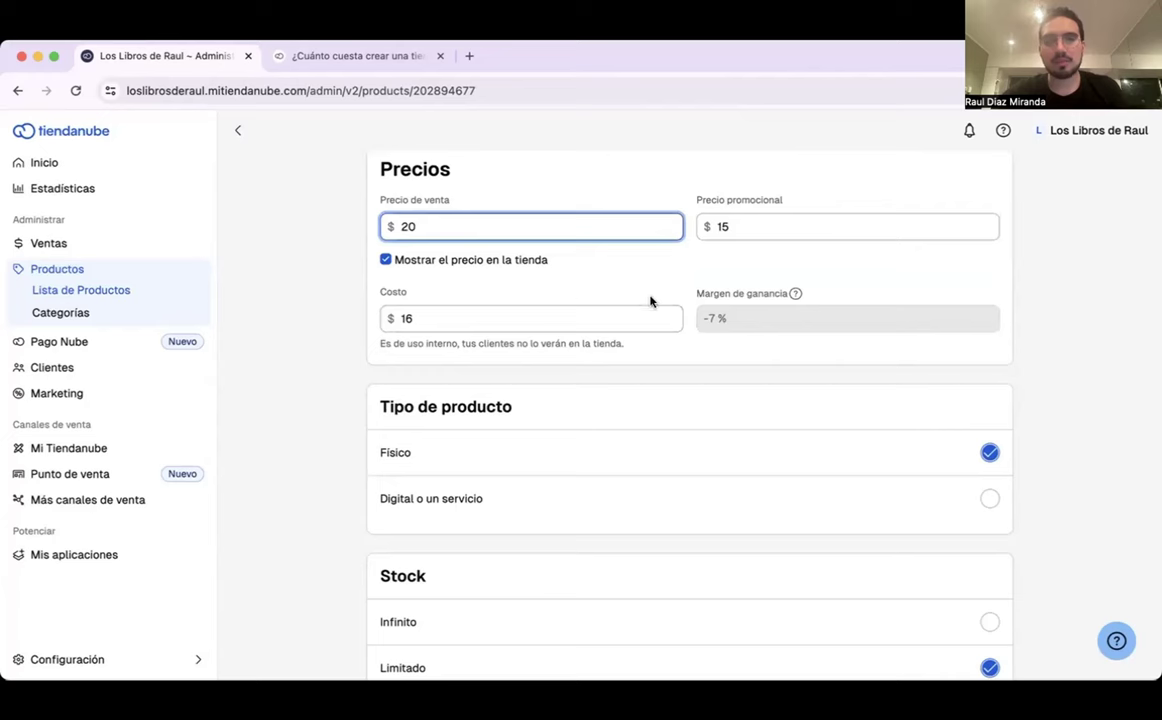
{"action": "left_click", "coordinate": [740, 225]}
{"action": "left_click", "coordinate": [506, 319]}
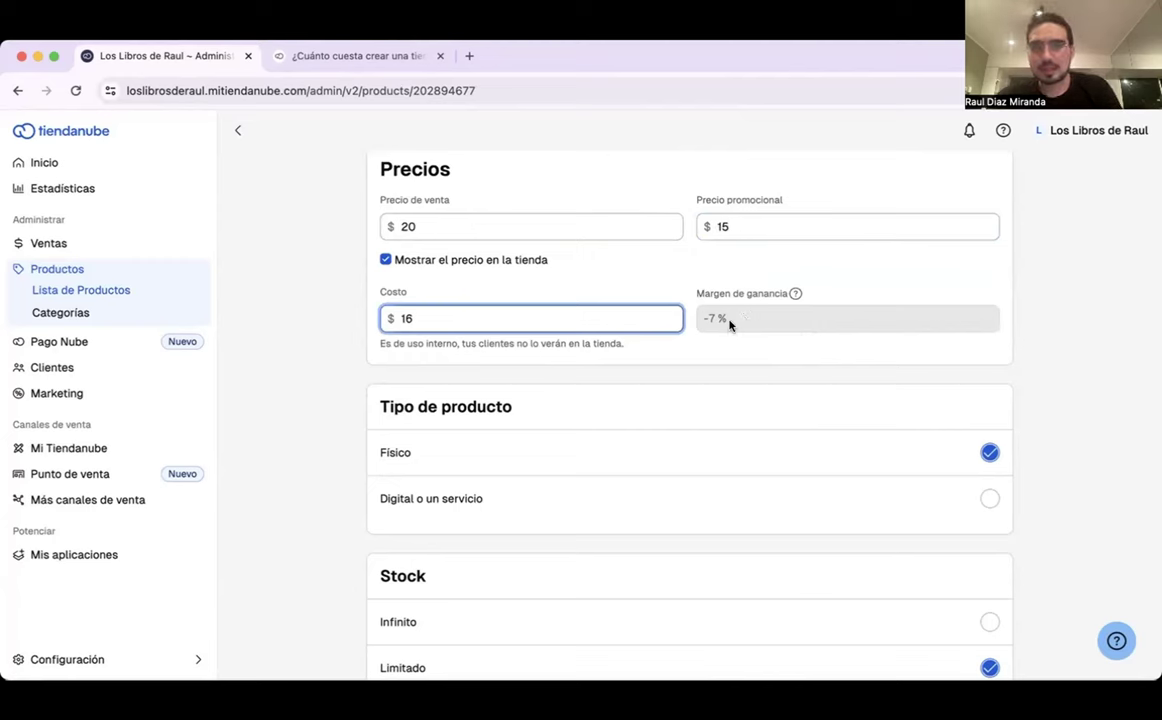
{"action": "left_click", "coordinate": [506, 233]}
{"action": "type", "text": "30"}
{"action": "left_click", "coordinate": [560, 318]}
{"action": "left_click", "coordinate": [432, 222]}
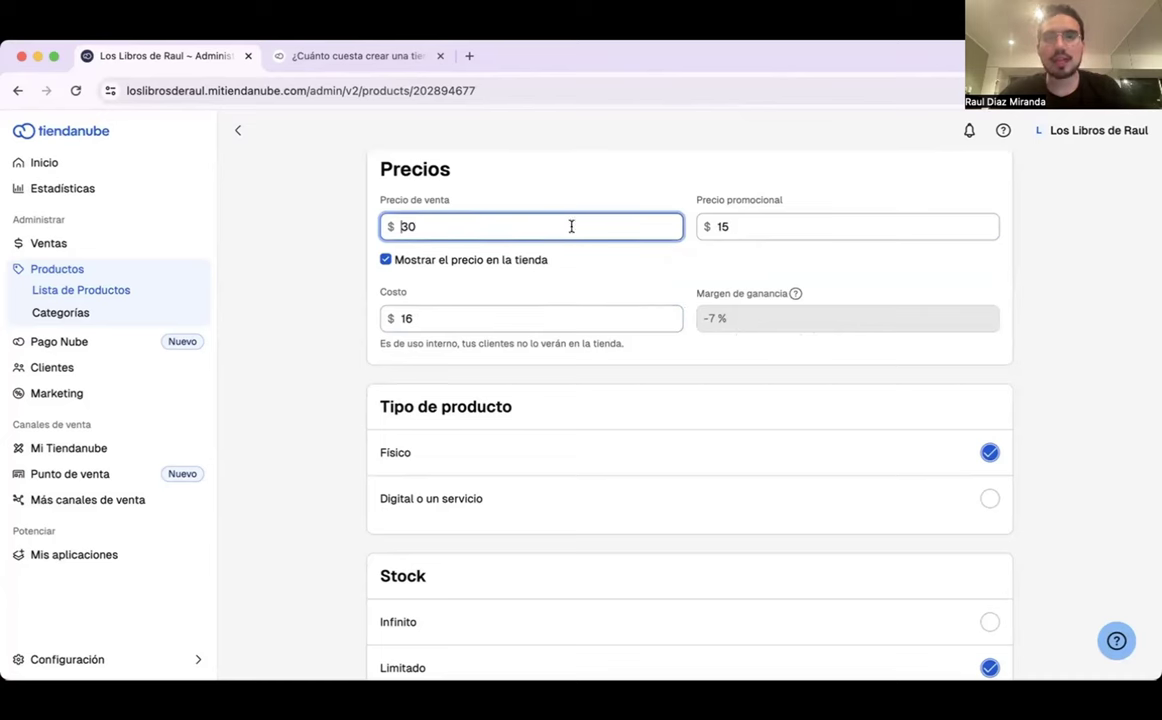
Step: Set the promotional price to 25, giving a 36 % margin
{"action": "left_click", "coordinate": [704, 222]}
{"action": "left_click", "coordinate": [492, 228]}
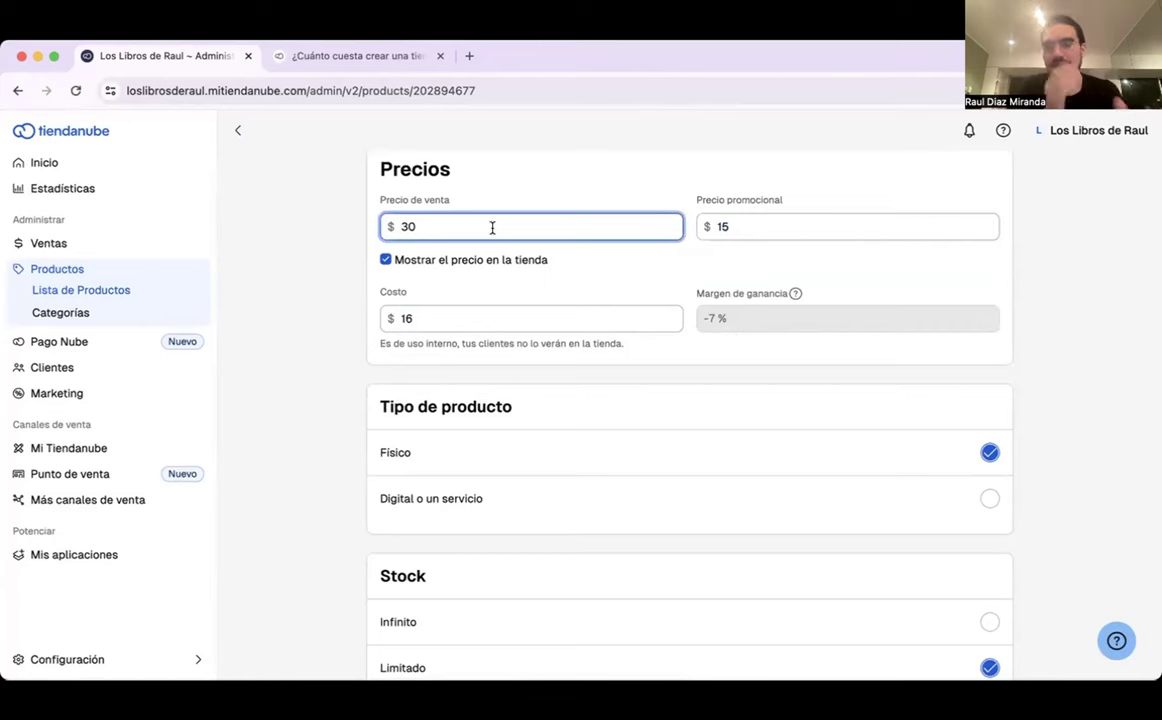
{"action": "left_click", "coordinate": [722, 229]}
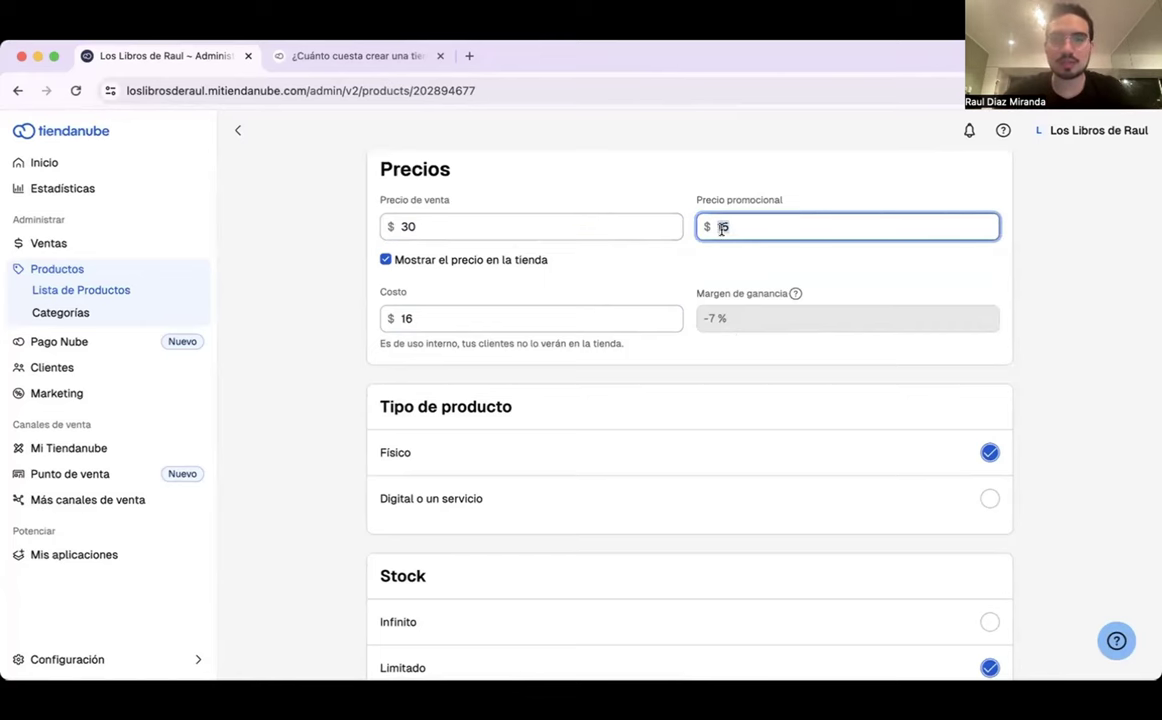
{"action": "type", "text": "30"}
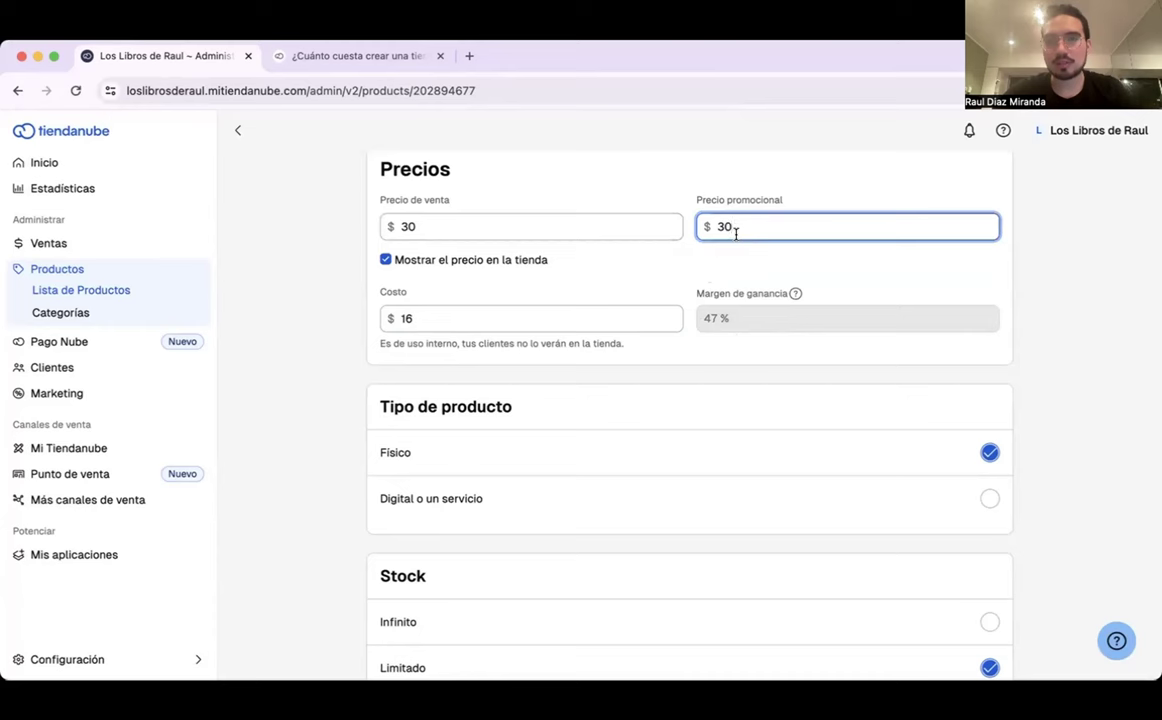
{"action": "double_click", "coordinate": [736, 232]}
{"action": "type", "text": "25"}
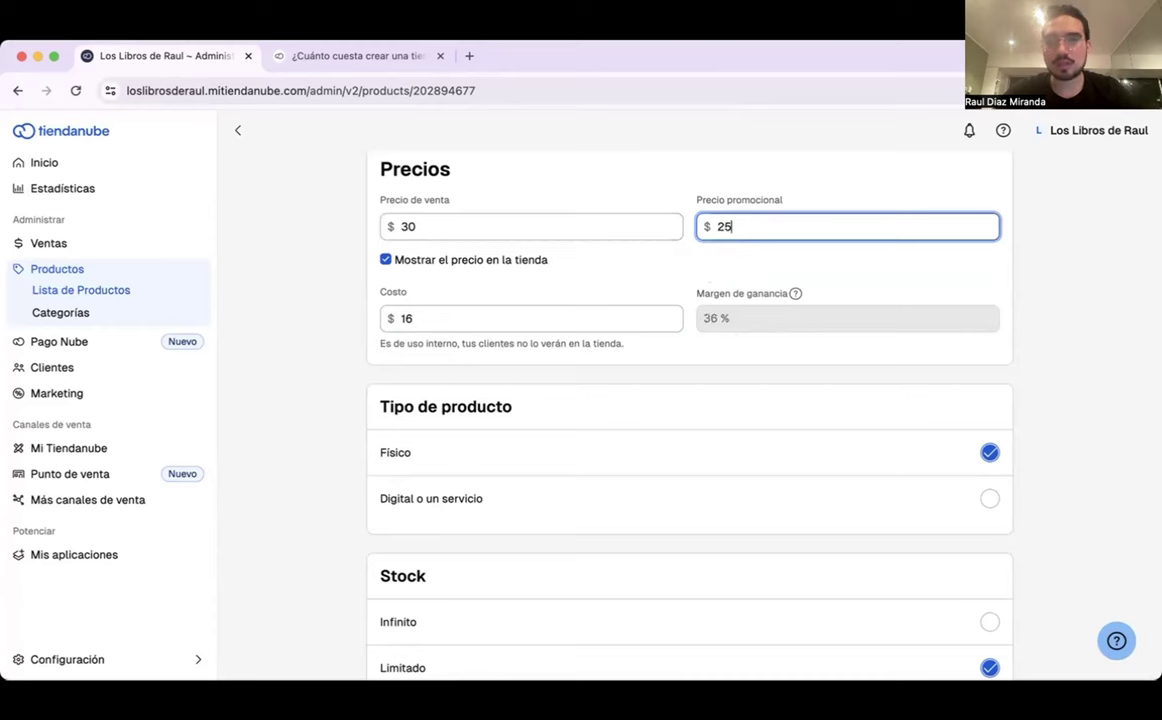
{"action": "left_click", "coordinate": [766, 260]}
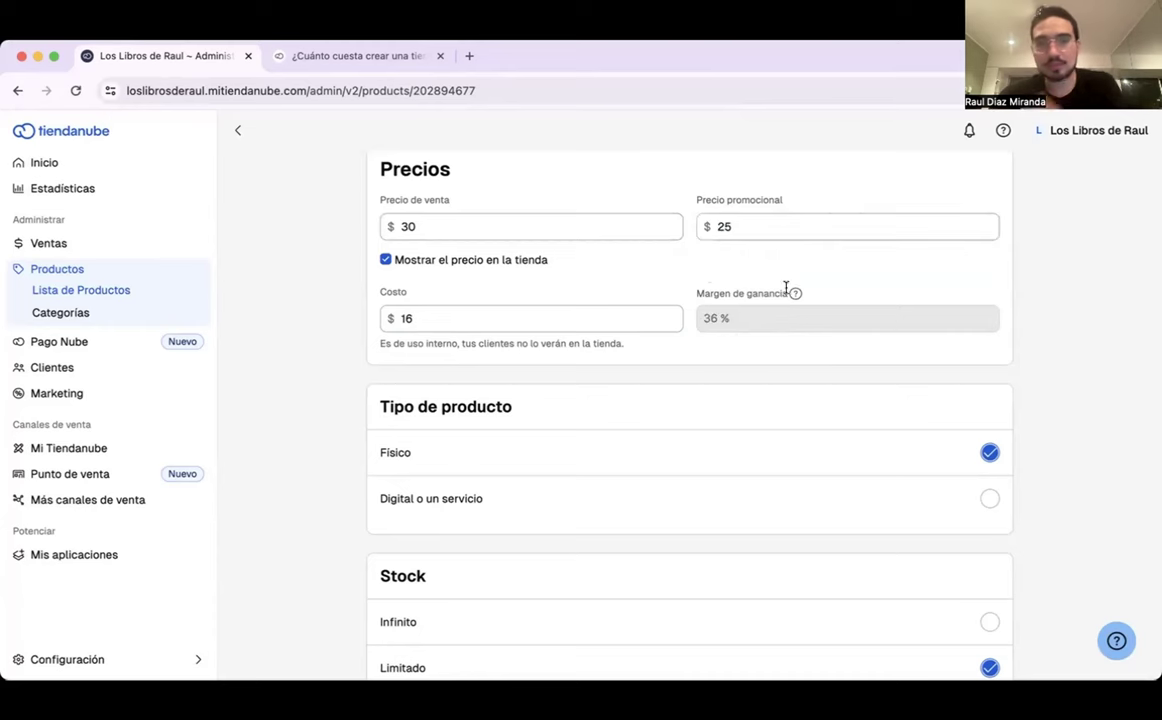
{"action": "scroll", "coordinate": [687, 405], "scroll_direction": "down", "scroll_amount": 15}
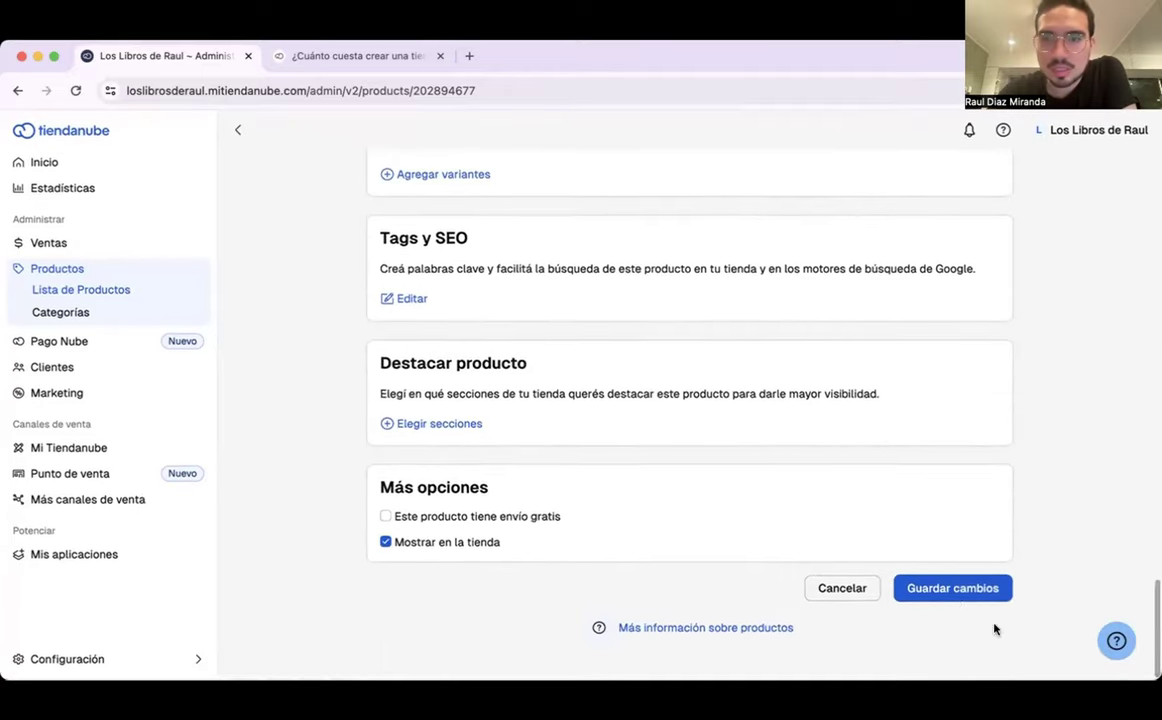
Step: Save Libro Monetizarte's changes and return to the products list
{"action": "left_click", "coordinate": [952, 589]}
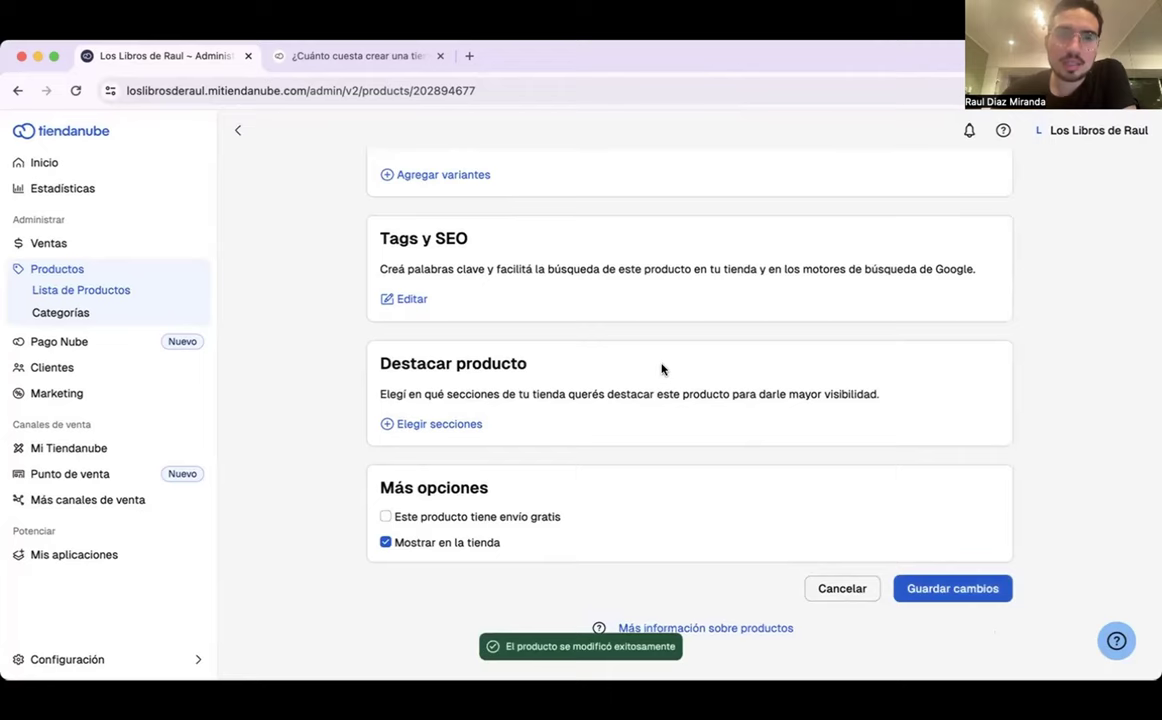
{"action": "scroll", "coordinate": [661, 365], "scroll_direction": "up", "scroll_amount": 6}
{"action": "left_click", "coordinate": [125, 289]}
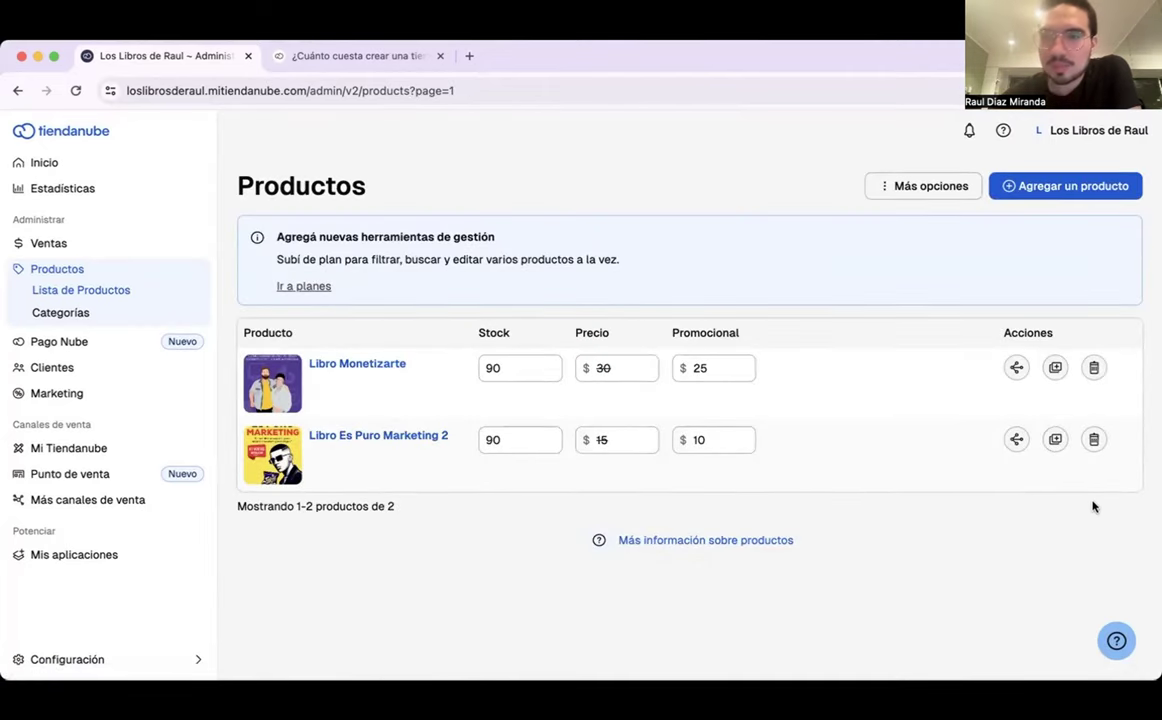
Step: Duplicate Libro Es Puro Marketing 2 as Libro Arquetipos with SKU 7284279-abd5
{"action": "left_click", "coordinate": [1055, 440]}
{"action": "left_click", "coordinate": [897, 330]}
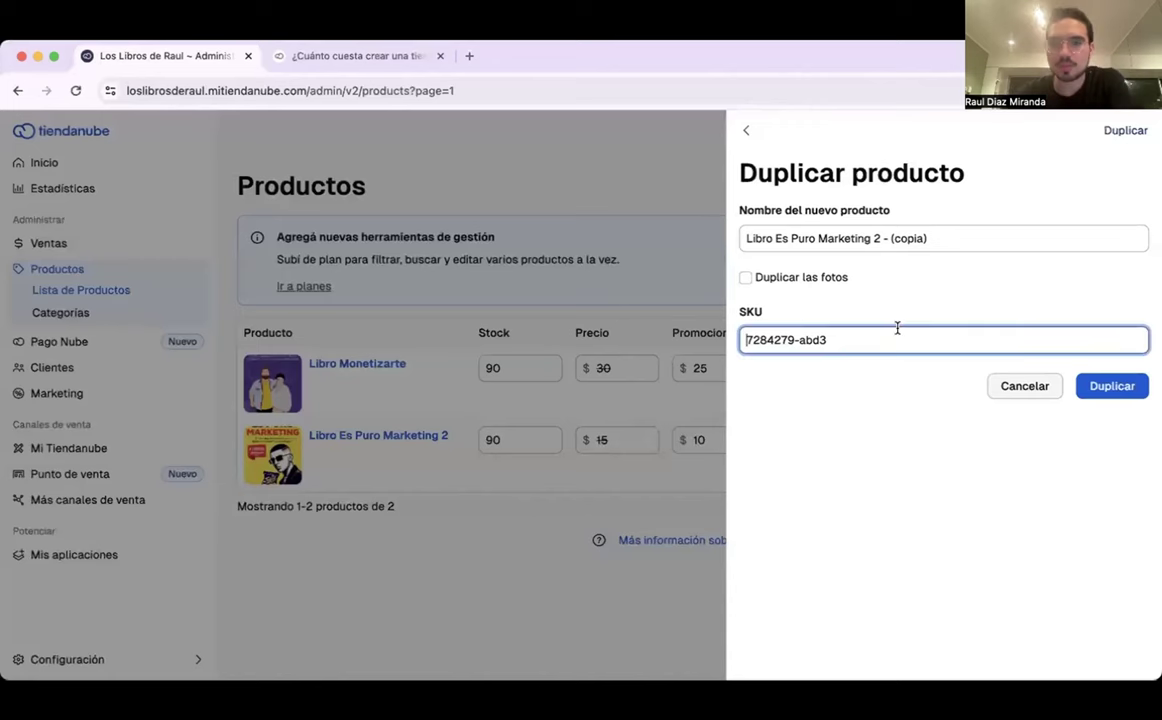
{"action": "key", "text": "BackSpace"}
{"action": "type", "text": "5"}
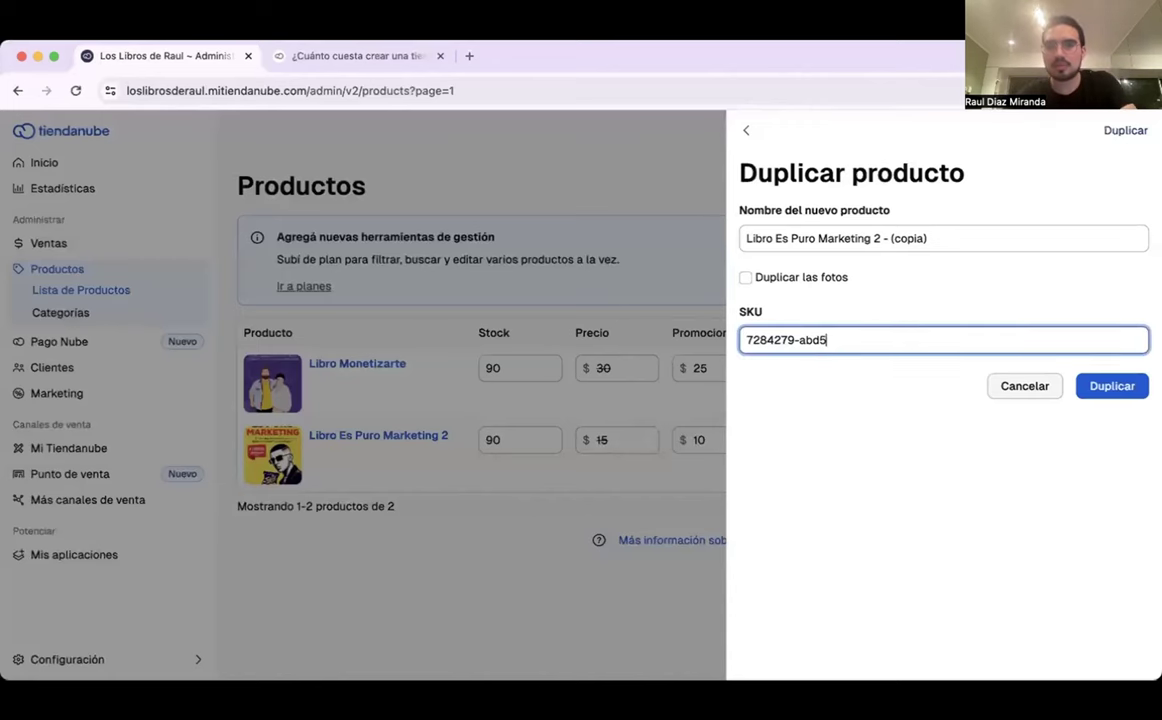
{"action": "triple_click", "coordinate": [955, 236]}
{"action": "type", "text": "Arq"}
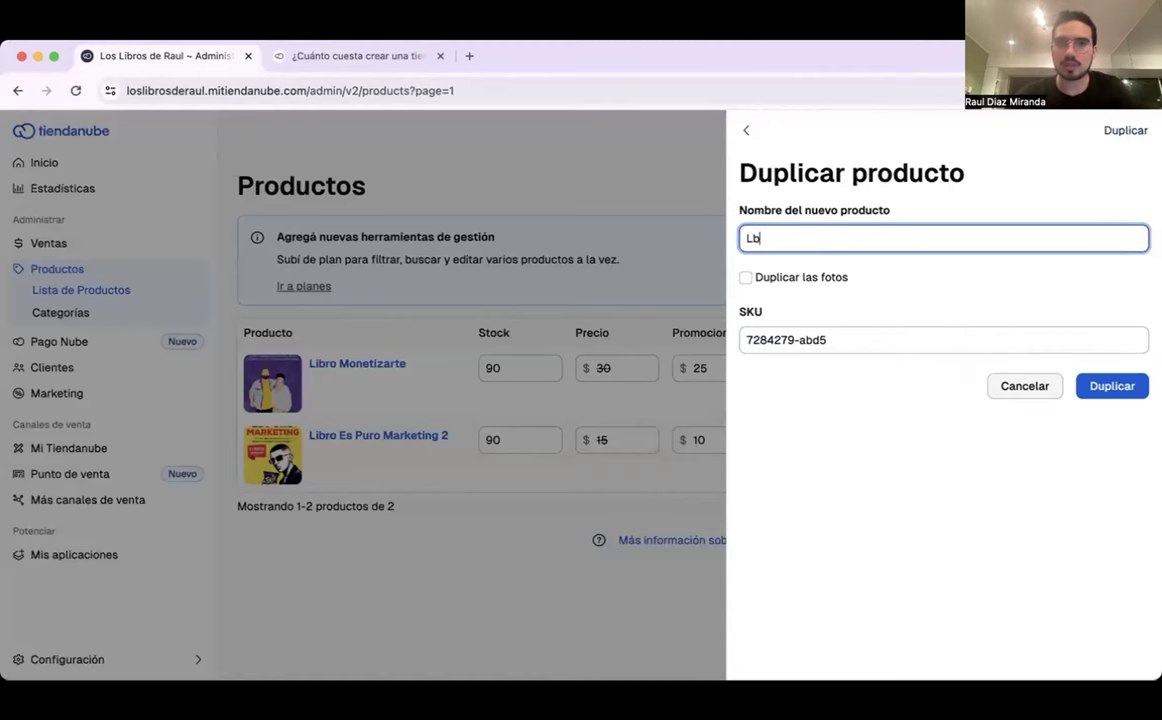
{"action": "type", "text": "ros"}
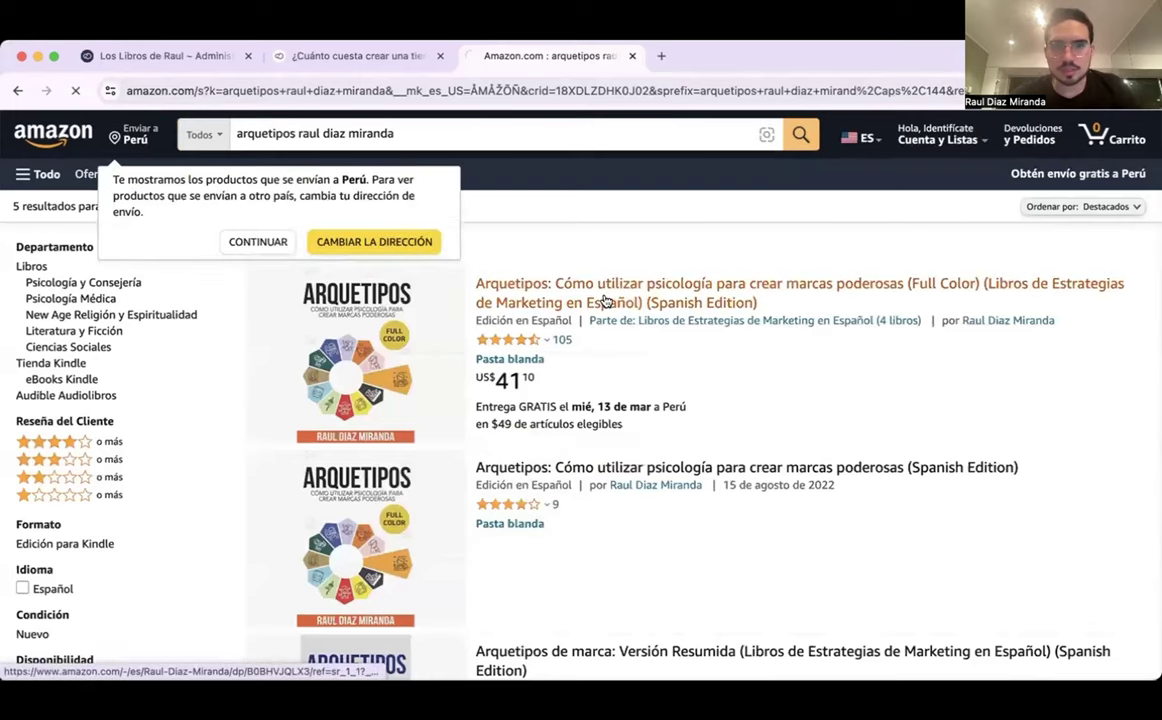
Step: Select the Arquetipos book's full description on its Amazon product page
{"action": "left_click", "coordinate": [604, 300]}
{"action": "scroll", "coordinate": [400, 490], "scroll_direction": "down", "scroll_amount": 3}
{"action": "triple_click", "coordinate": [400, 489]}
{"action": "scroll", "coordinate": [584, 475], "scroll_direction": "down", "scroll_amount": 2}
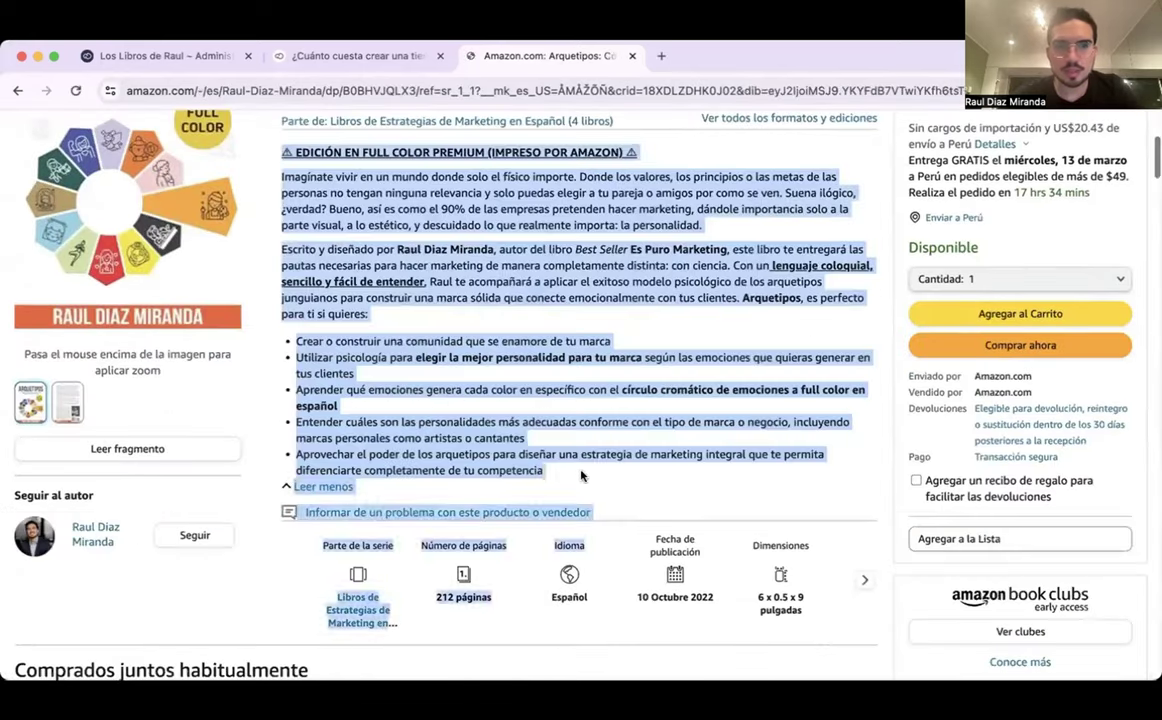
Step: Replace the description with the copied Arquetipos text and make its first heading red and bold
{"action": "left_click", "coordinate": [175, 55]}
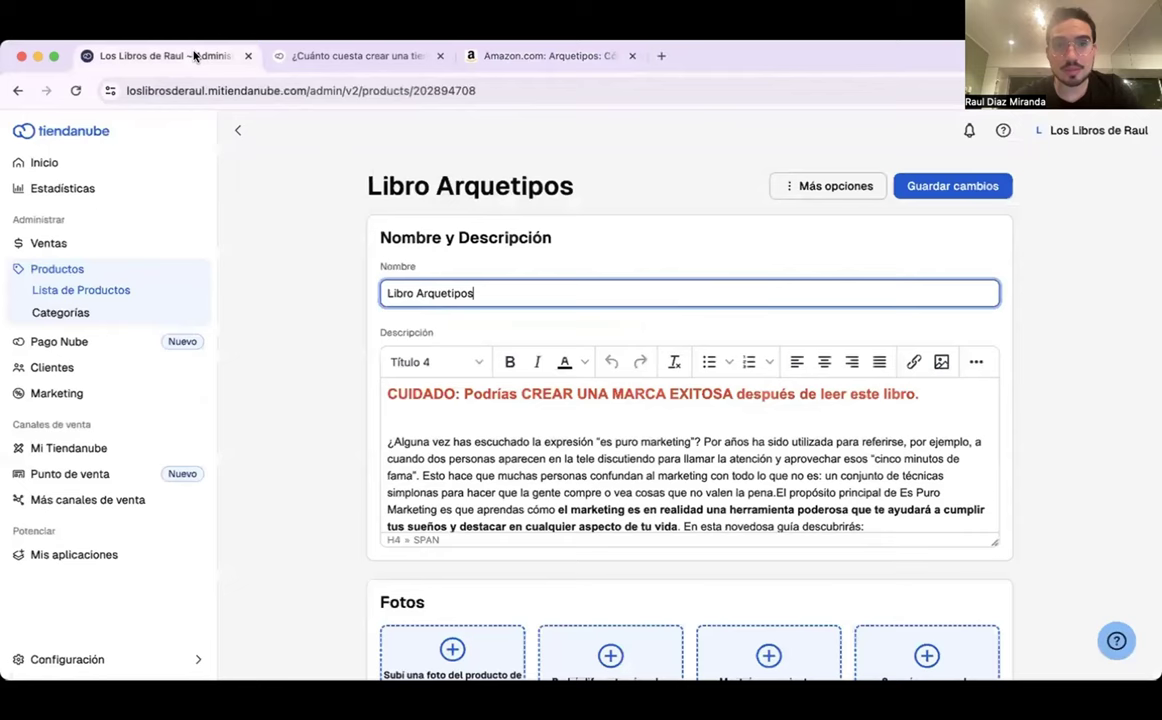
{"action": "key", "text": "ctrl+a"}
{"action": "key", "text": "BackSpace"}
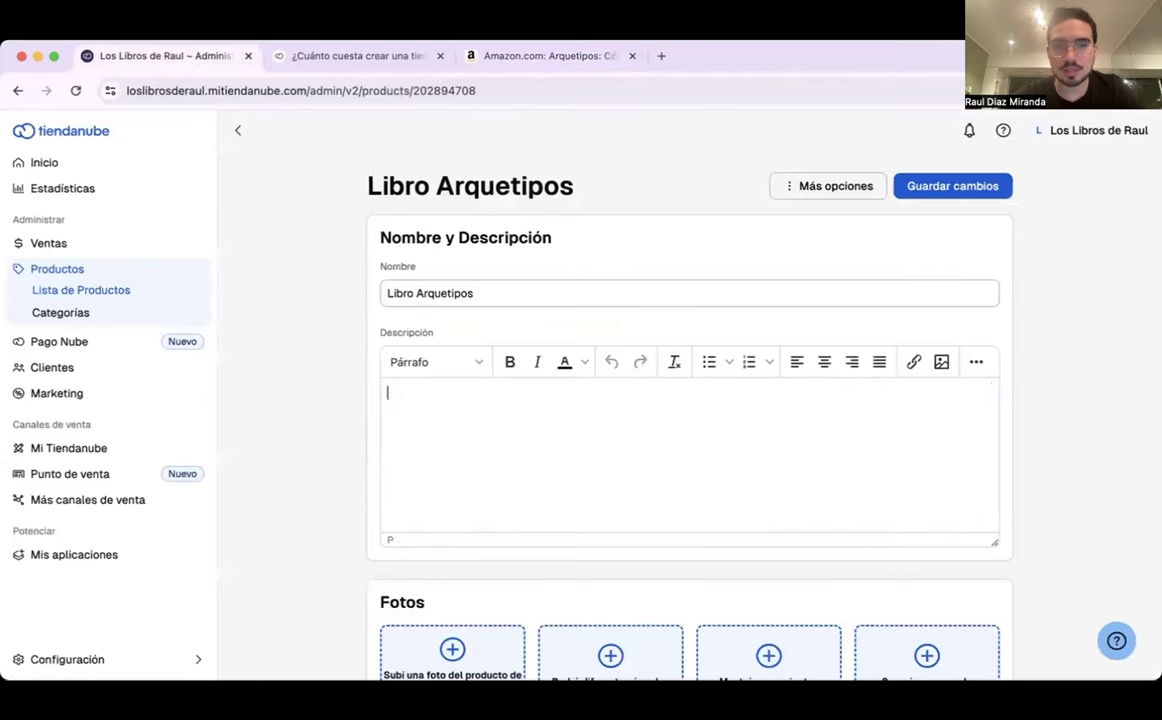
{"action": "key", "text": "ctrl+v"}
{"action": "left_click_drag", "start_coordinate": [774, 383], "coordinate": [319, 389]}
{"action": "left_click", "coordinate": [584, 362]}
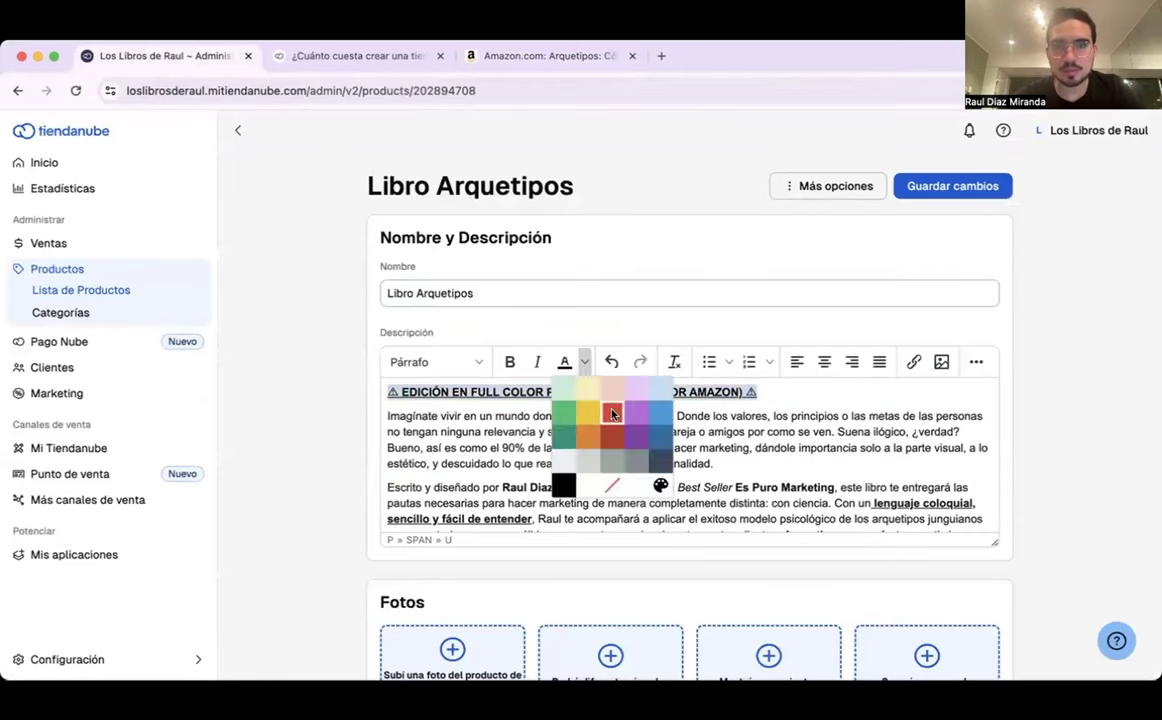
{"action": "left_click", "coordinate": [614, 412]}
{"action": "left_click", "coordinate": [509, 362]}
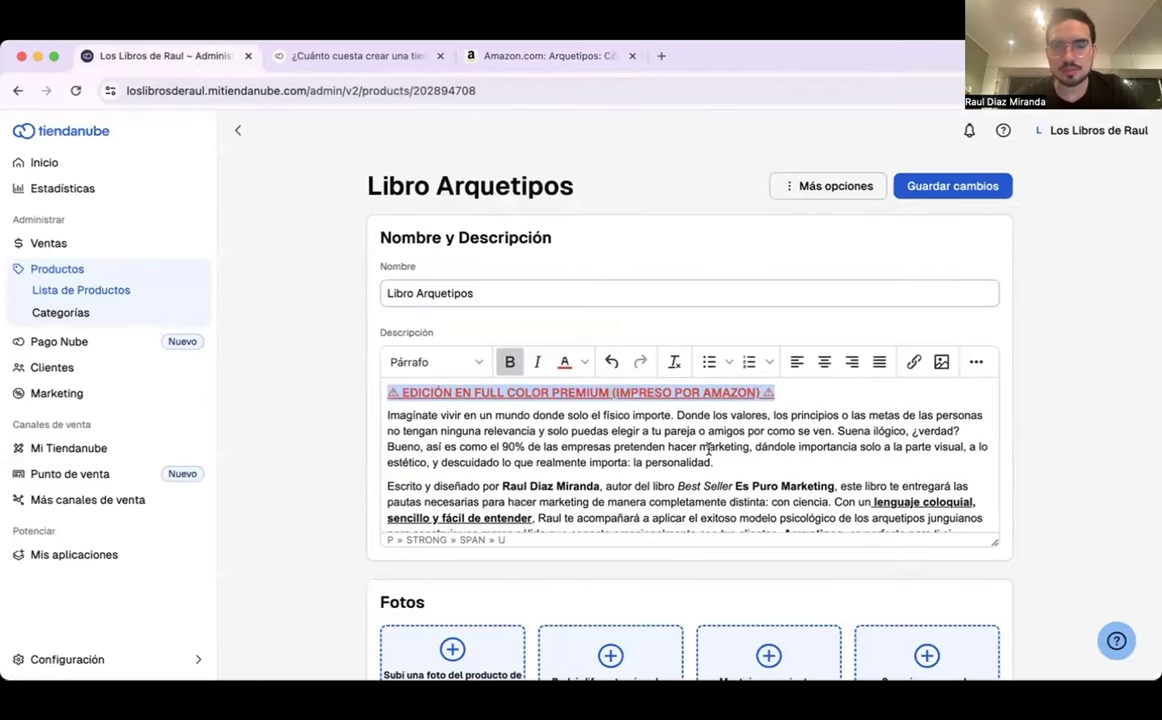
Step: Remove the Libros de Marketing category from Libro Arquetipos
{"action": "scroll", "coordinate": [708, 449], "scroll_direction": "down", "scroll_amount": 2}
{"action": "scroll", "coordinate": [784, 444], "scroll_direction": "down", "scroll_amount": 2}
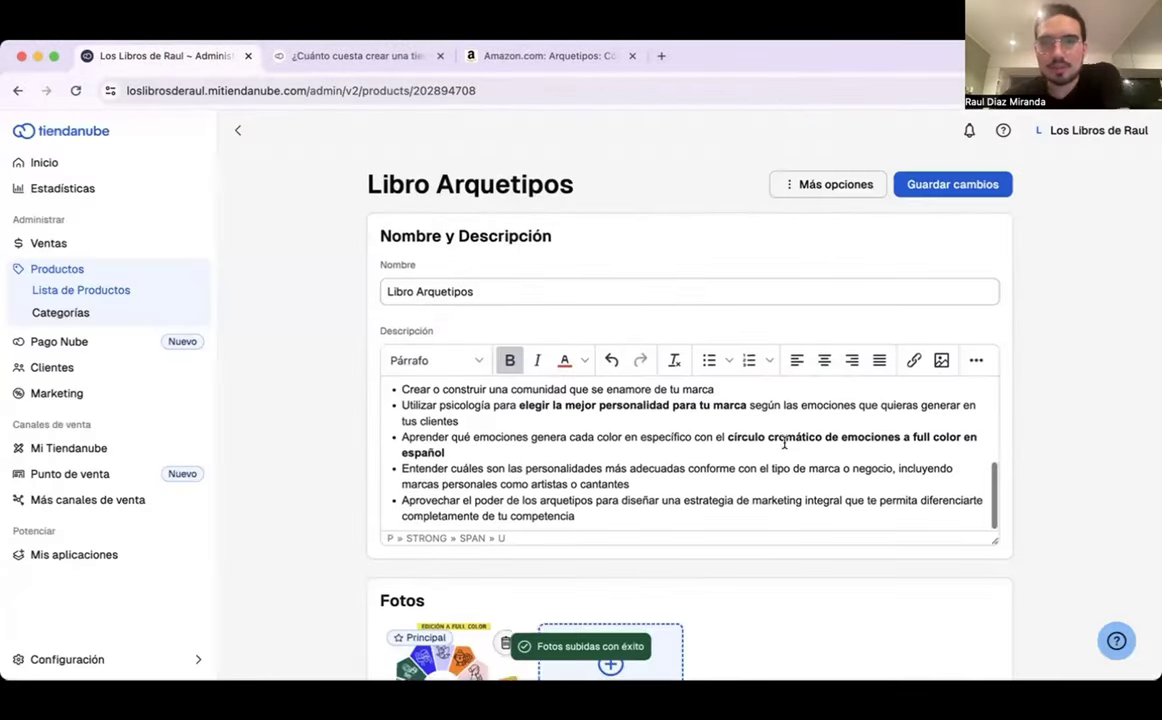
{"action": "scroll", "coordinate": [784, 444], "scroll_direction": "down", "scroll_amount": 8}
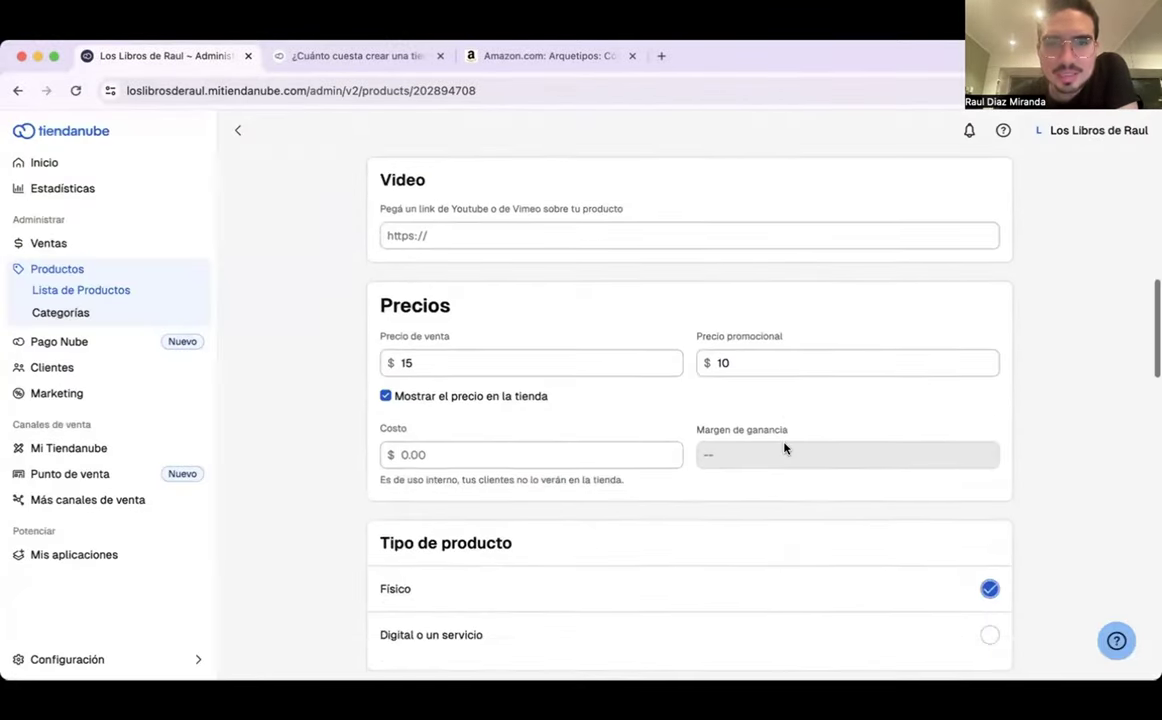
{"action": "scroll", "coordinate": [784, 448], "scroll_direction": "down", "scroll_amount": 2}
{"action": "scroll", "coordinate": [784, 448], "scroll_direction": "down", "scroll_amount": 3}
{"action": "scroll", "coordinate": [784, 448], "scroll_direction": "up", "scroll_amount": 3}
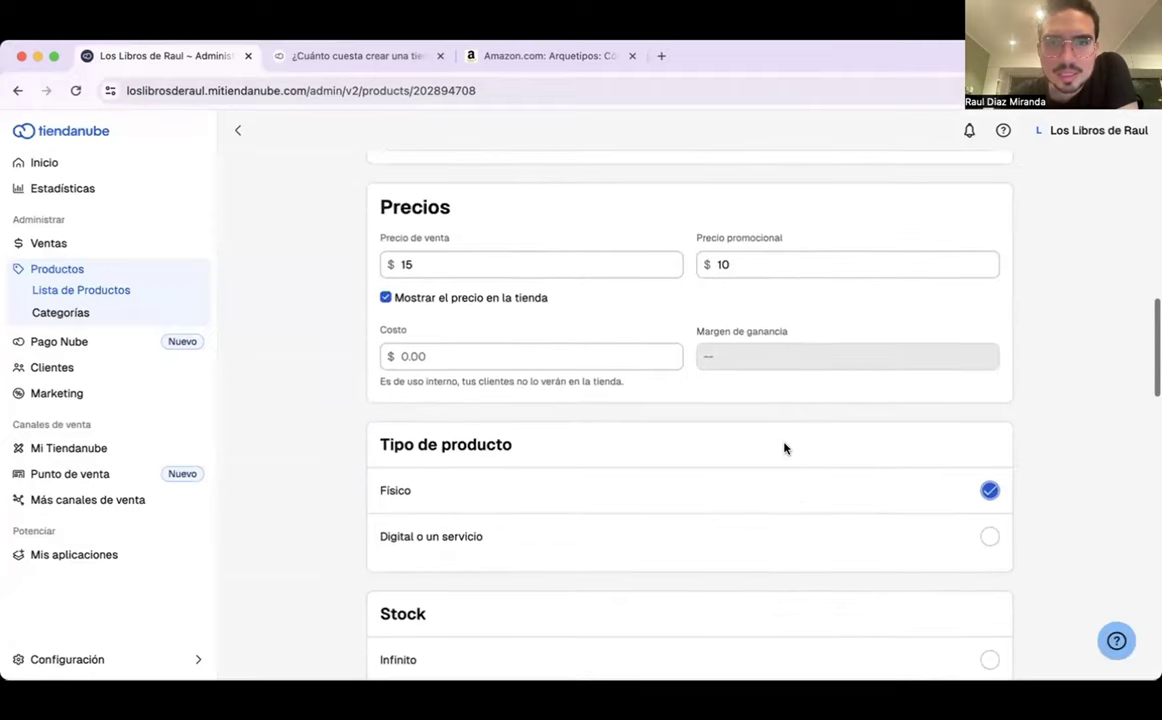
{"action": "scroll", "coordinate": [752, 455], "scroll_direction": "down", "scroll_amount": 5}
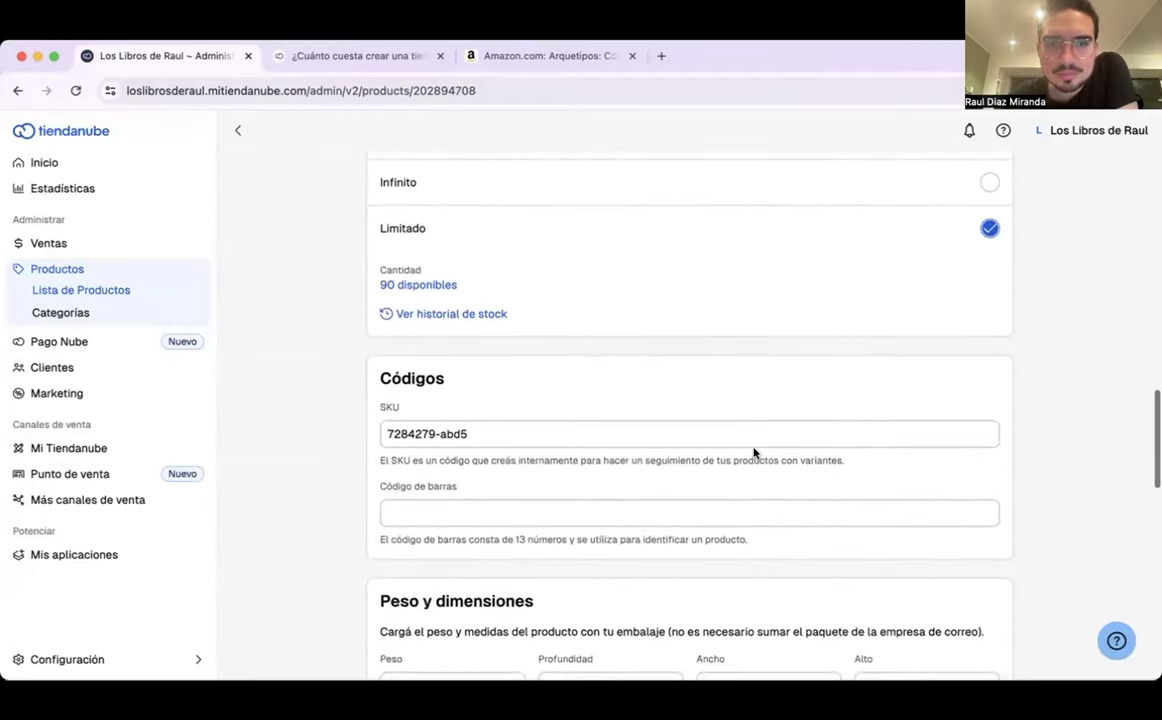
{"action": "scroll", "coordinate": [754, 453], "scroll_direction": "down", "scroll_amount": 5}
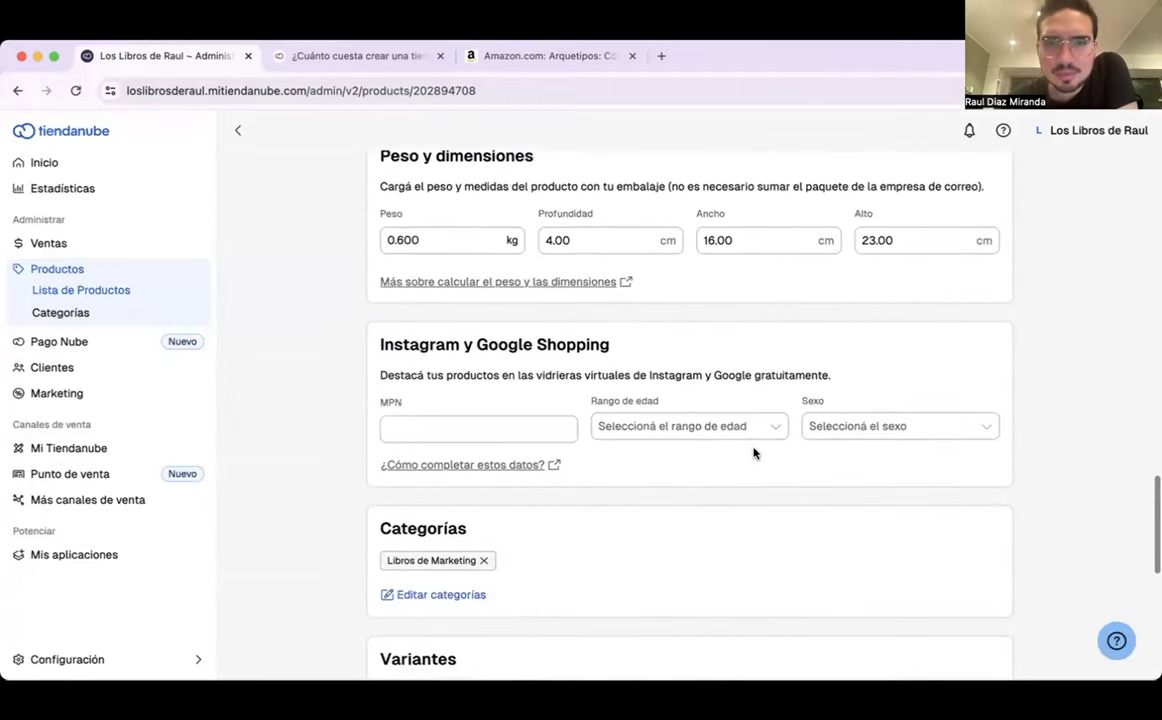
{"action": "scroll", "coordinate": [754, 453], "scroll_direction": "down", "scroll_amount": 1}
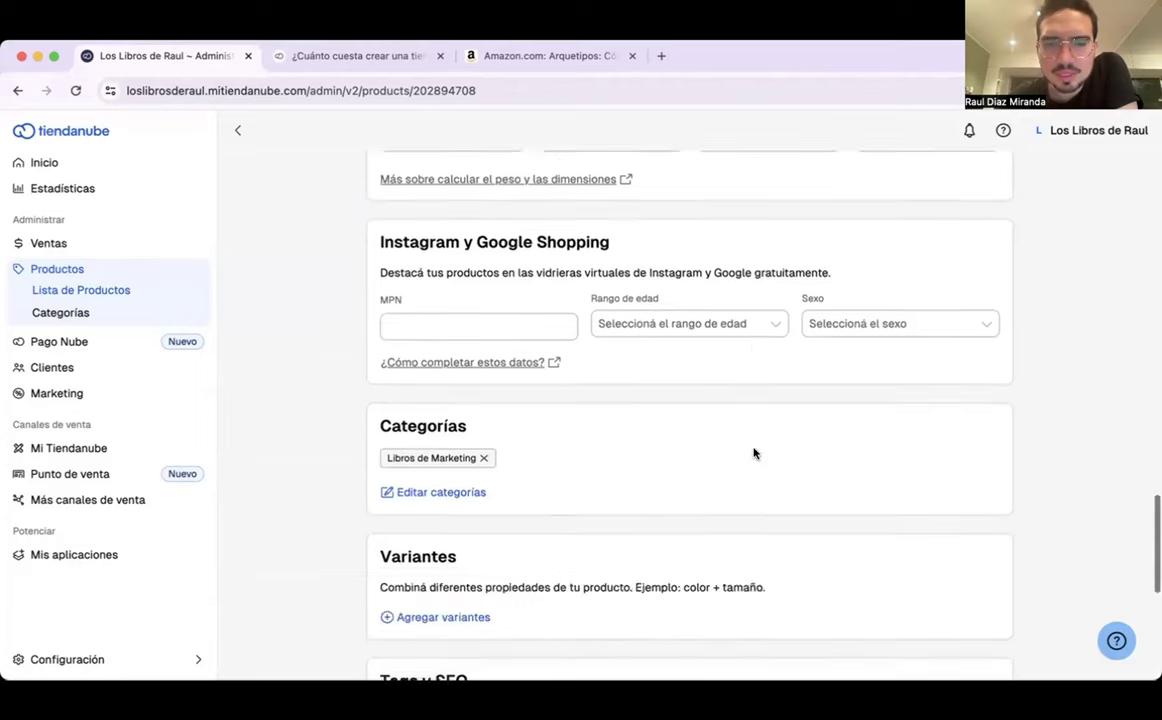
{"action": "left_click", "coordinate": [487, 459]}
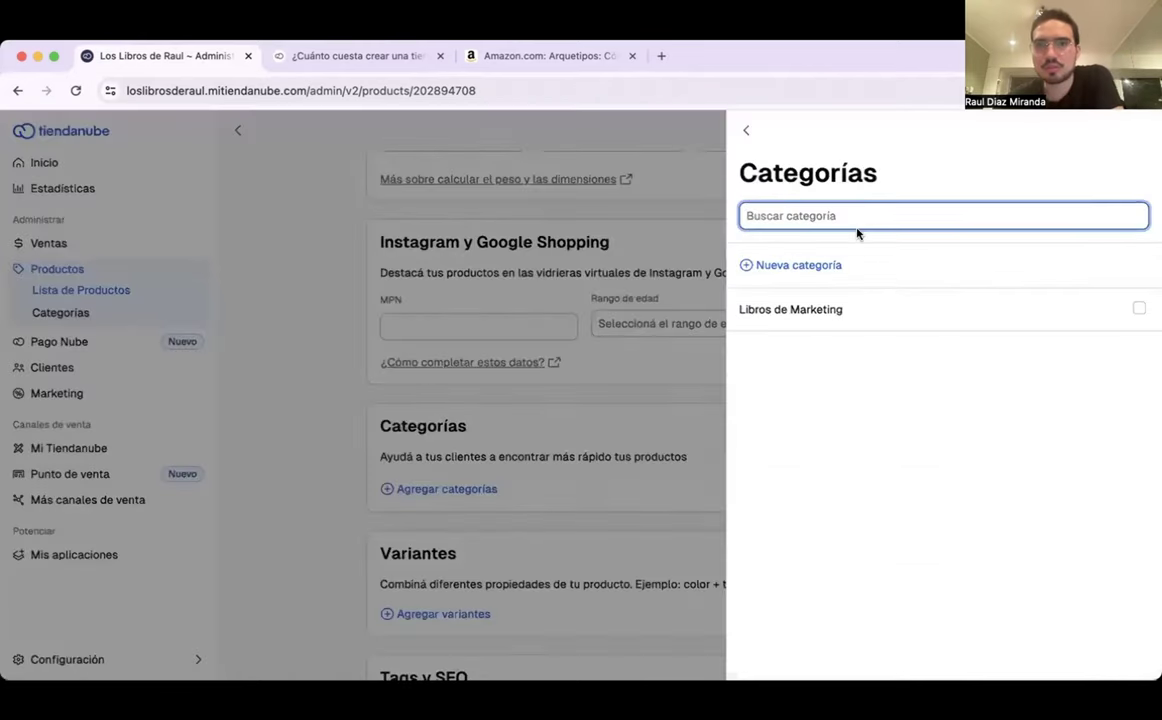
Step: Start a new category named 'Libros de Branding' as a subcategory of Libros de Marketing
{"action": "left_click", "coordinate": [817, 263]}
{"action": "left_click", "coordinate": [840, 283]}
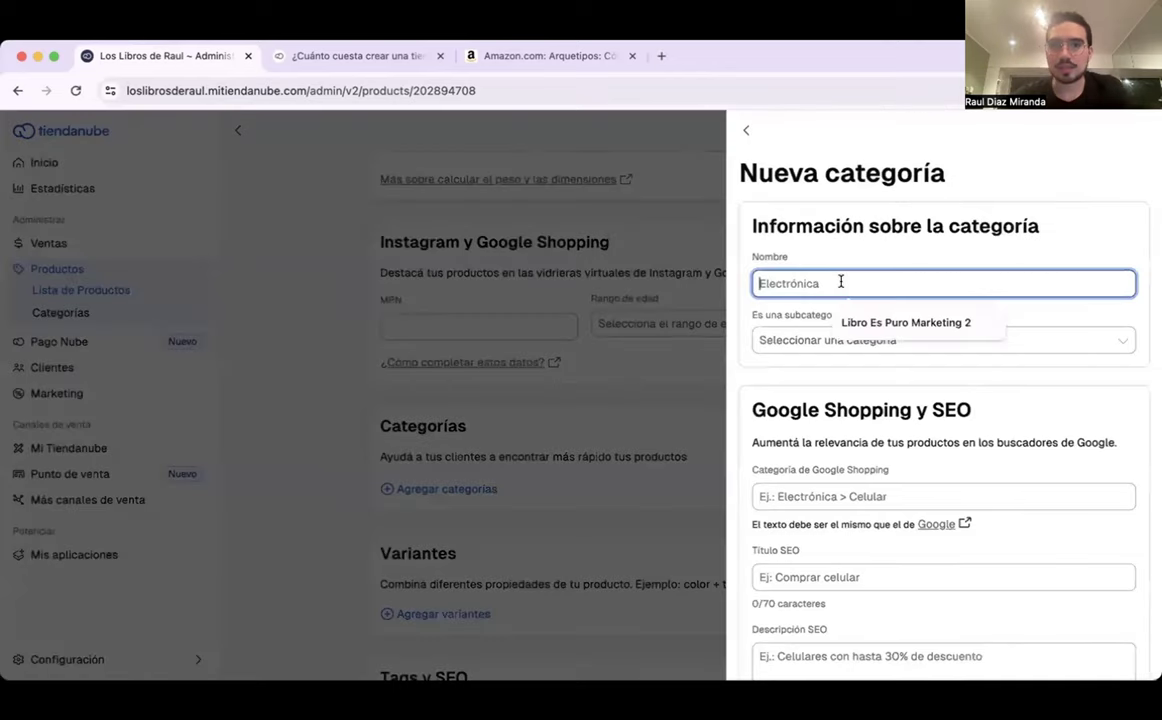
{"action": "type", "text": "Libros de Brand"}
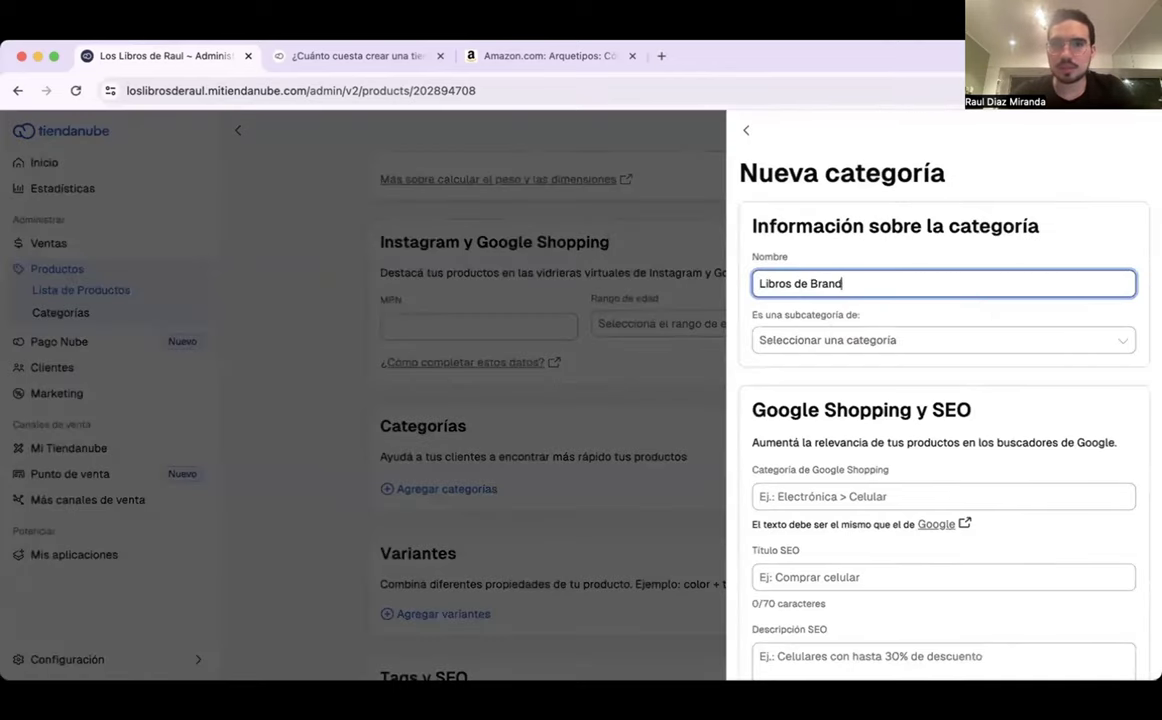
{"action": "type", "text": "ing"}
{"action": "left_click", "coordinate": [830, 340]}
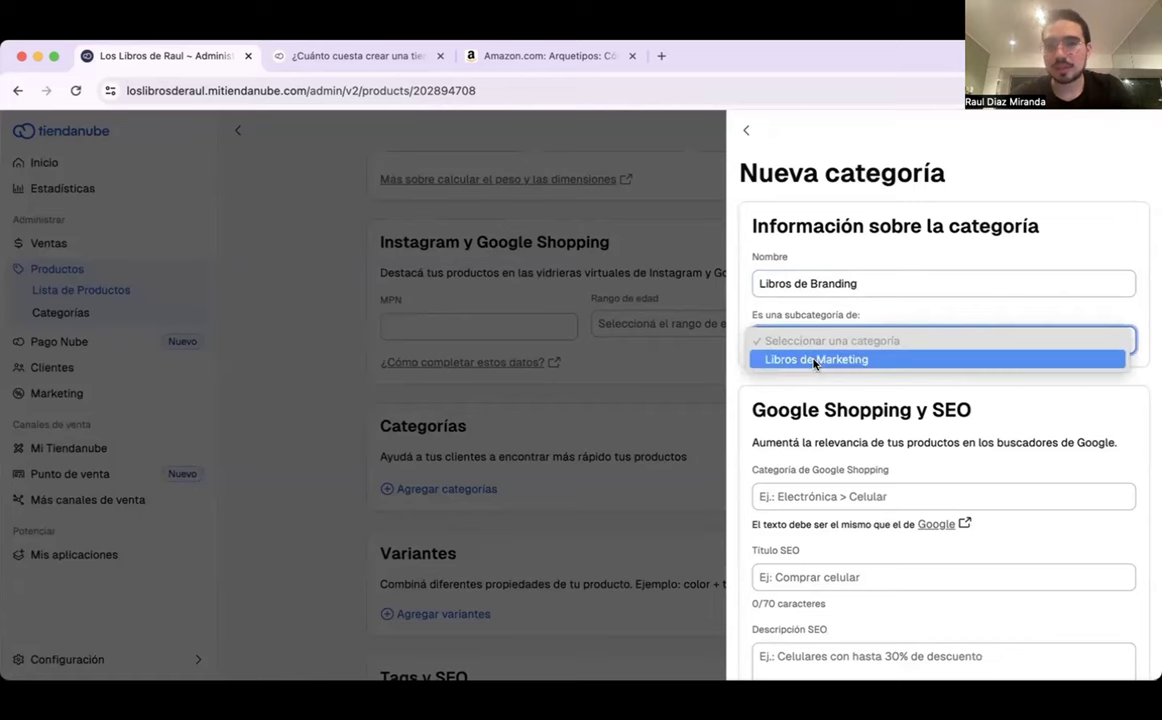
{"action": "left_click", "coordinate": [815, 361]}
{"action": "scroll", "coordinate": [908, 394], "scroll_direction": "down", "scroll_amount": 4}
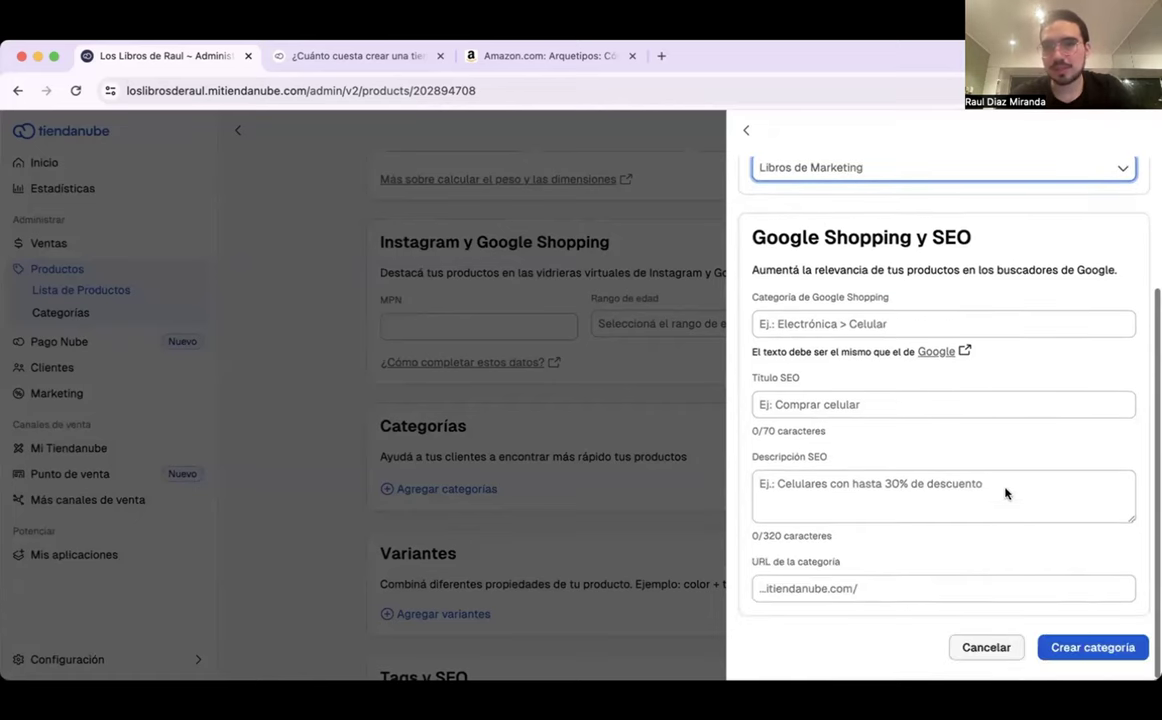
Step: Set Google Shopping category 'Libros de Marketing > Libros de Br' and SEO title 'Libro de Diseño de Marcas y Branding'
{"action": "left_click", "coordinate": [817, 323]}
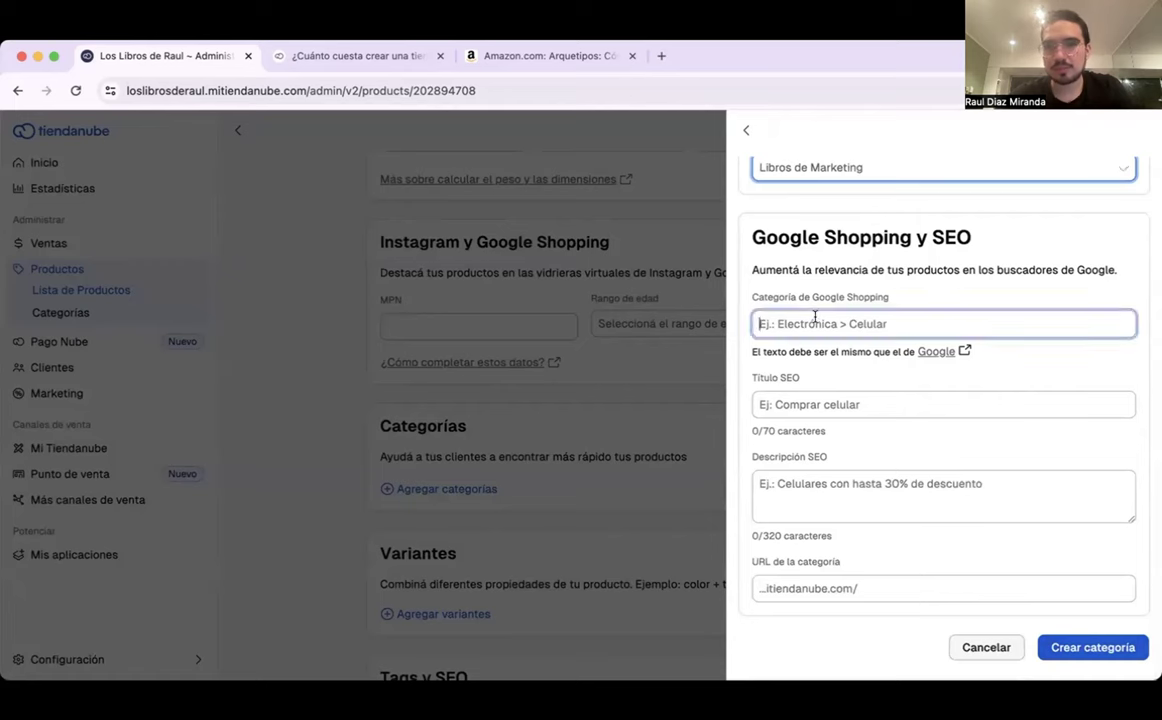
{"action": "type", "text": "Libr"}
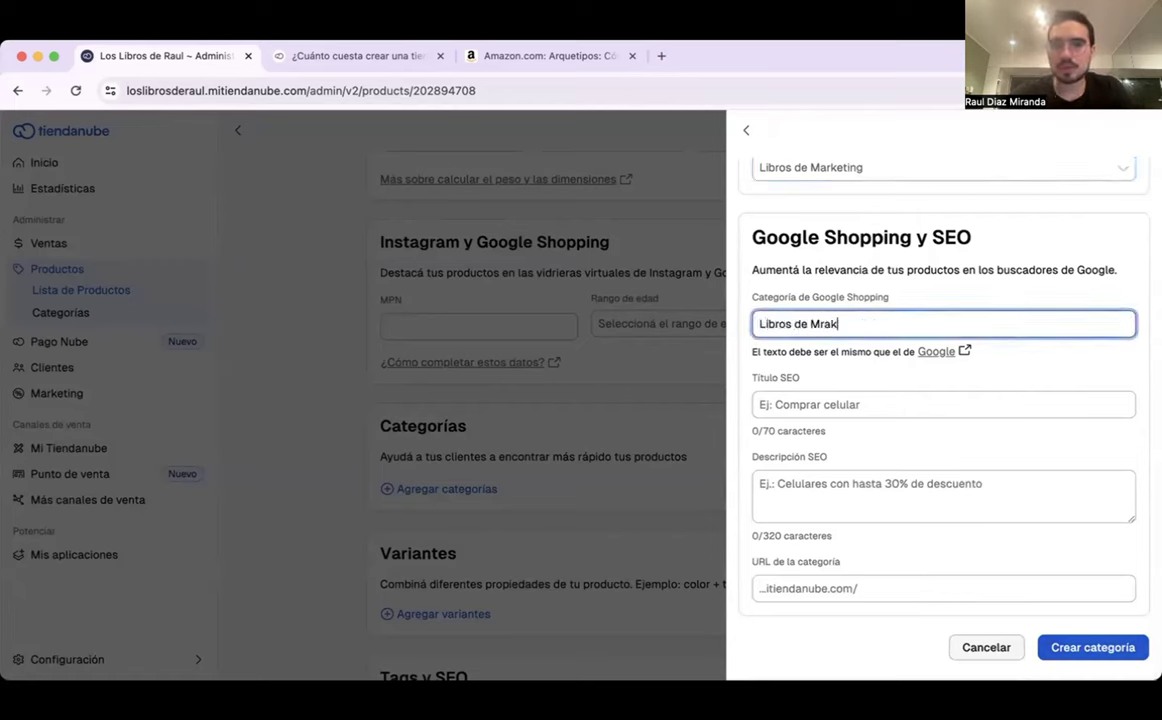
{"action": "type", "text": "os de Marketing > Libros de Branding"}
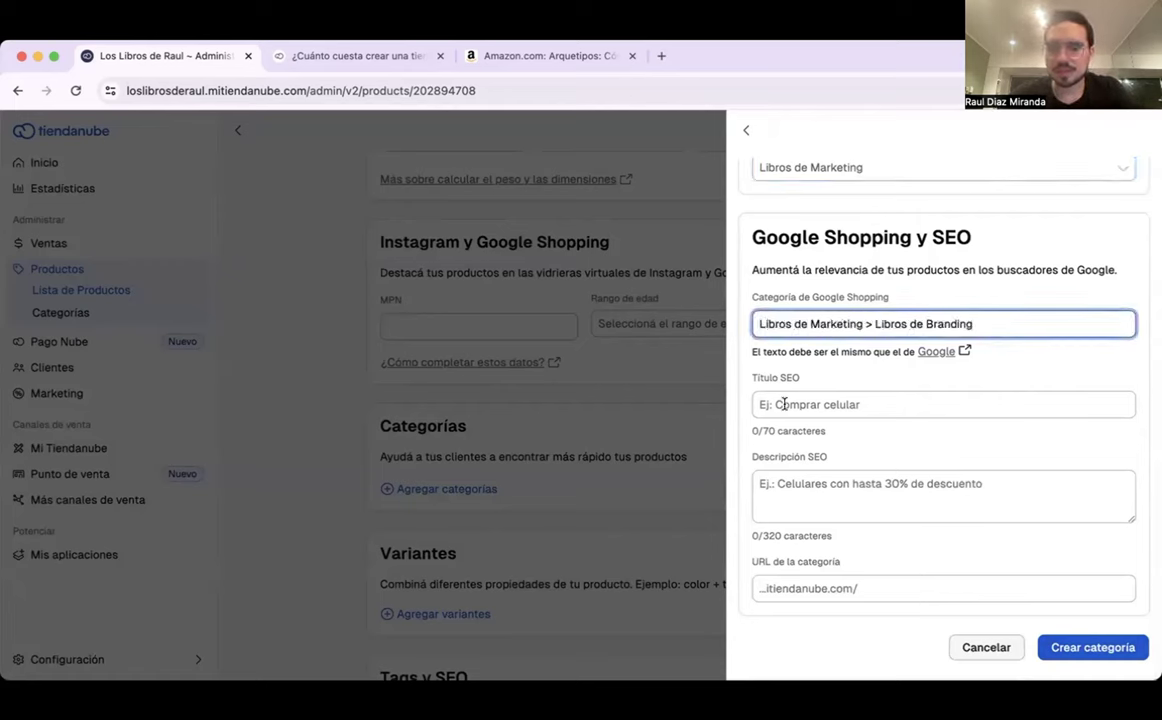
{"action": "left_click", "coordinate": [784, 404]}
{"action": "type", "text": "Libro de Disen"}
{"action": "type", "text": "o de Marcas y Branding"}
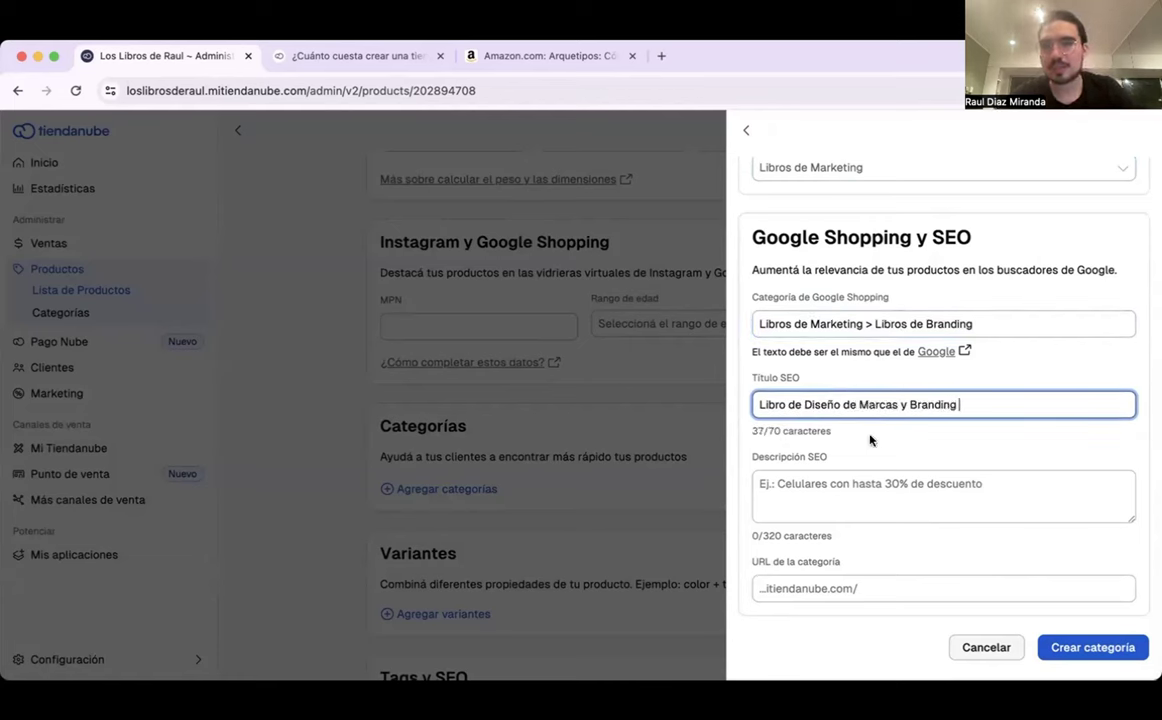
Step: Add the SEO description 'El mejor libro de diseño de logotipos y marcas…', URL 'libros-de-brandin', then create it
{"action": "left_click", "coordinate": [821, 480]}
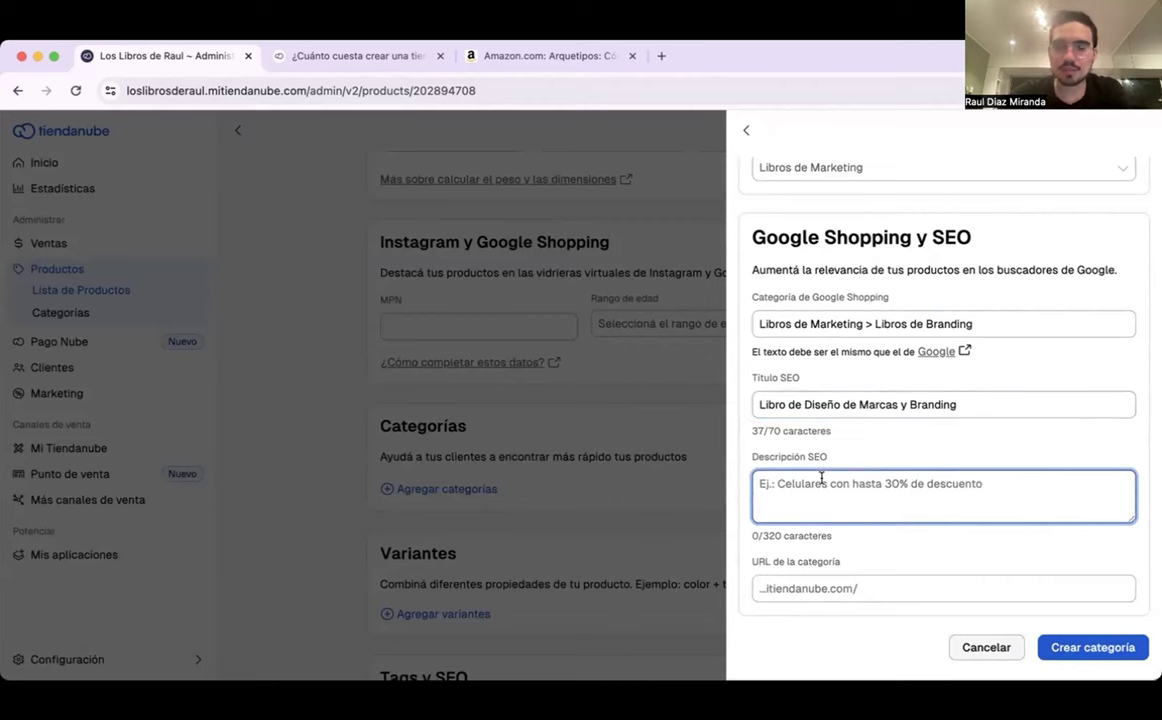
{"action": "type", "text": "El mejor libro de d"}
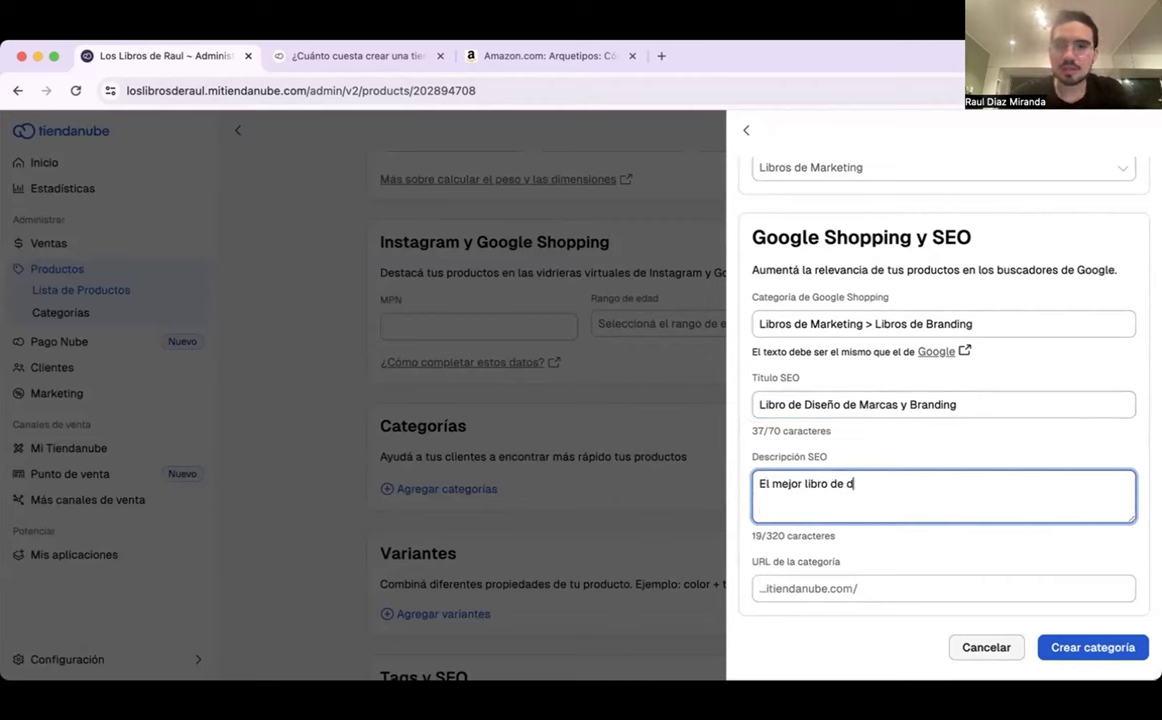
{"action": "type", "text": "iseño de lo"}
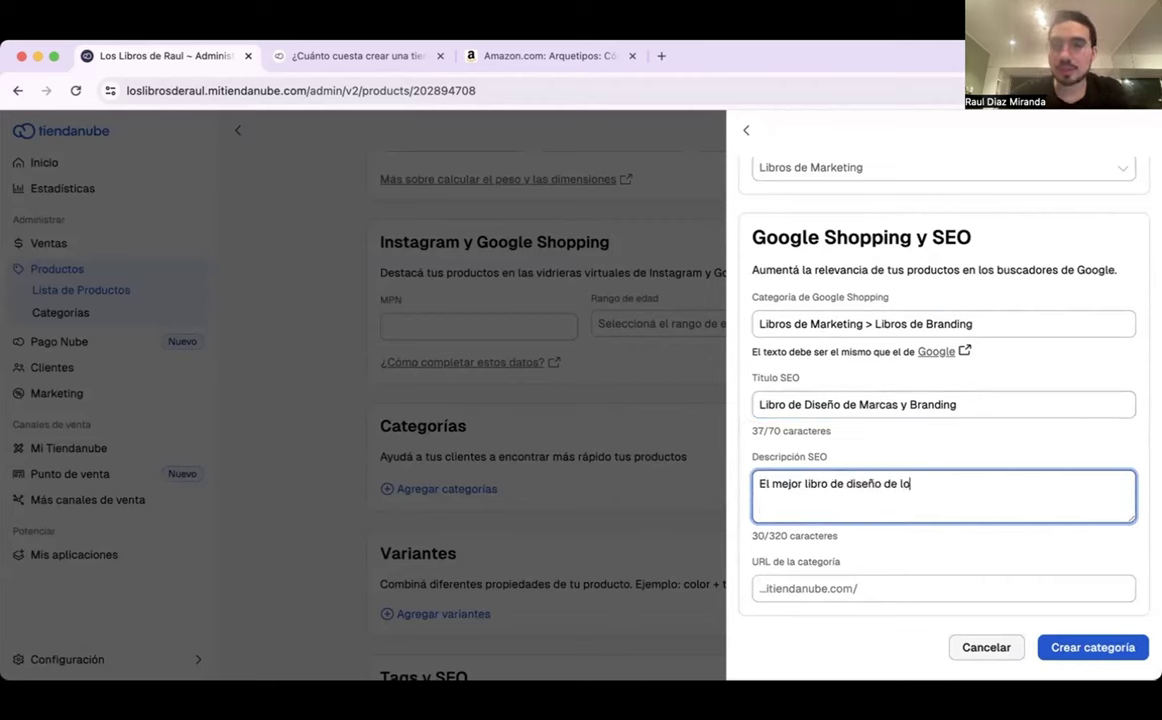
{"action": "type", "text": "gotipos y marcas, branding en es"}
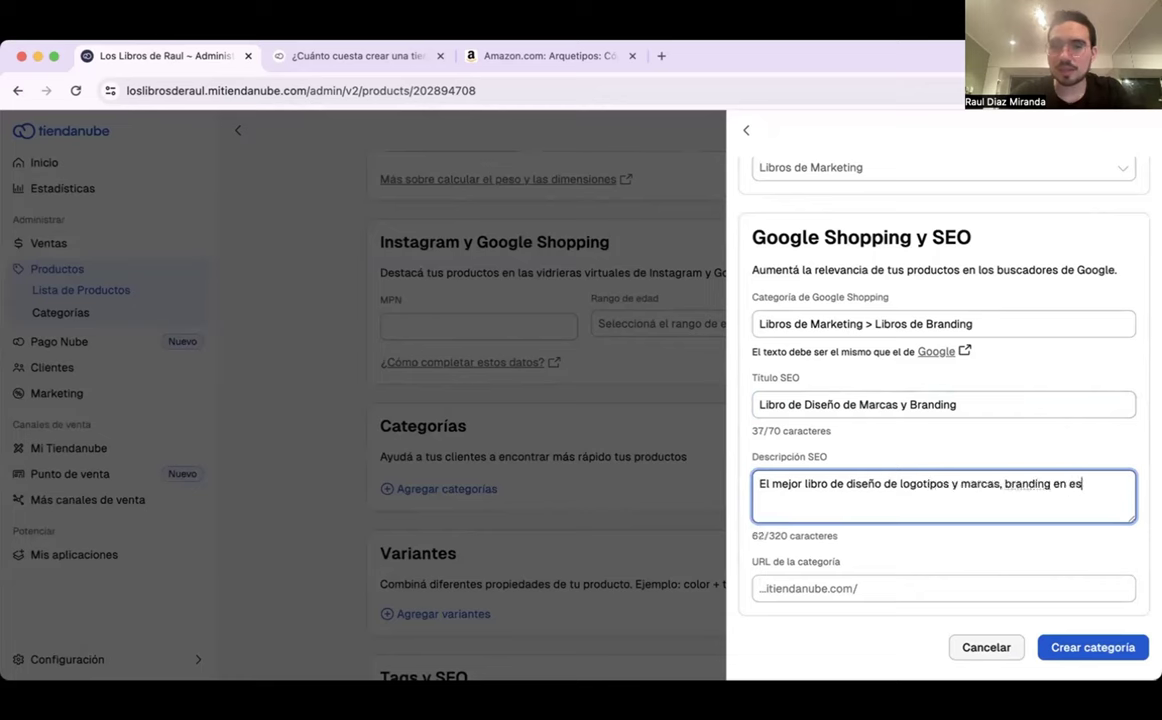
{"action": "type", "text": "pañol"}
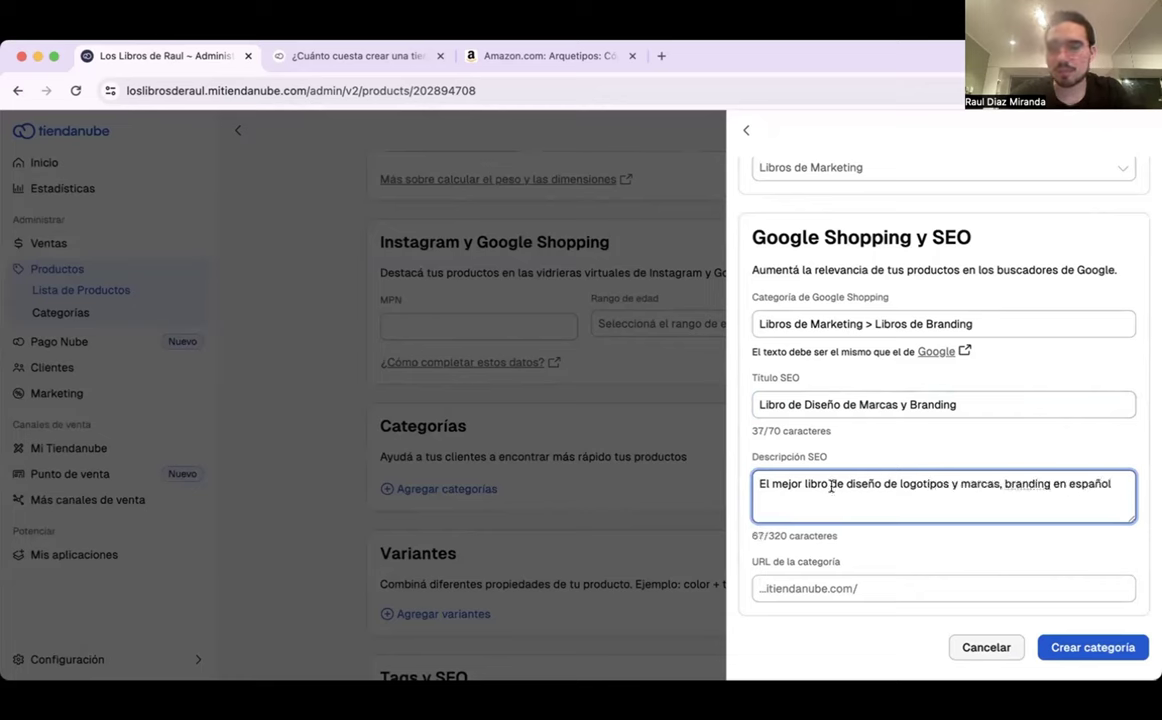
{"action": "left_click", "coordinate": [907, 580]}
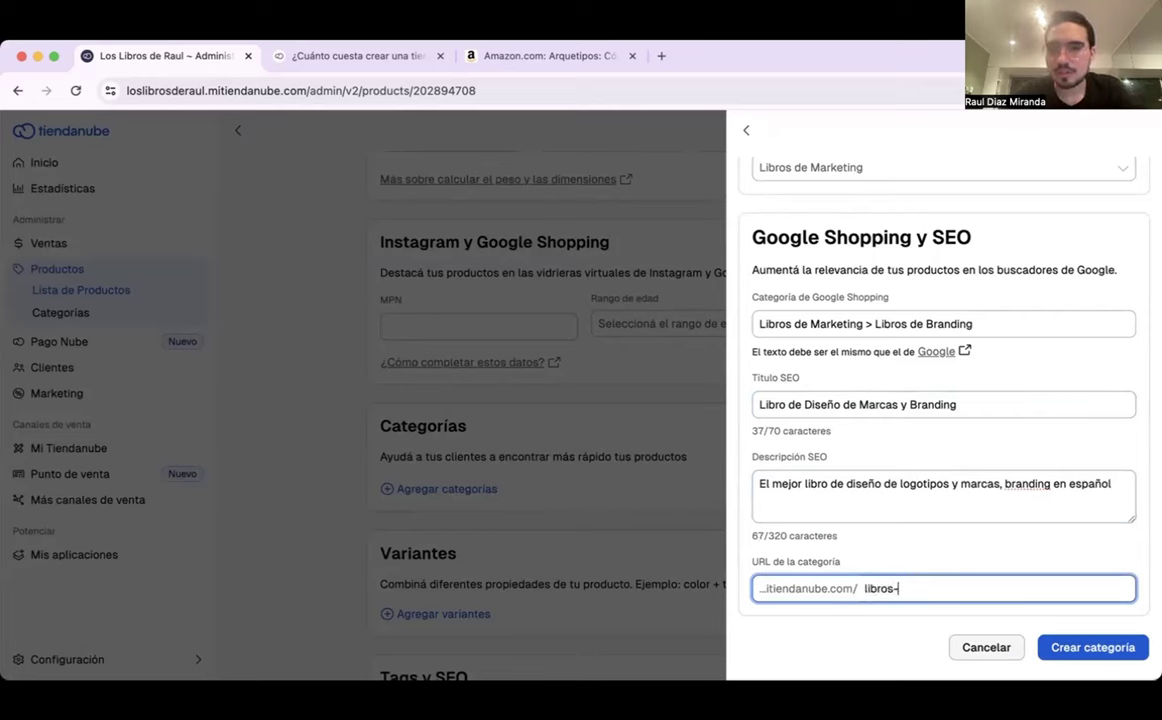
{"action": "type", "text": "libros-de-brandin"}
{"action": "key", "text": "Return"}
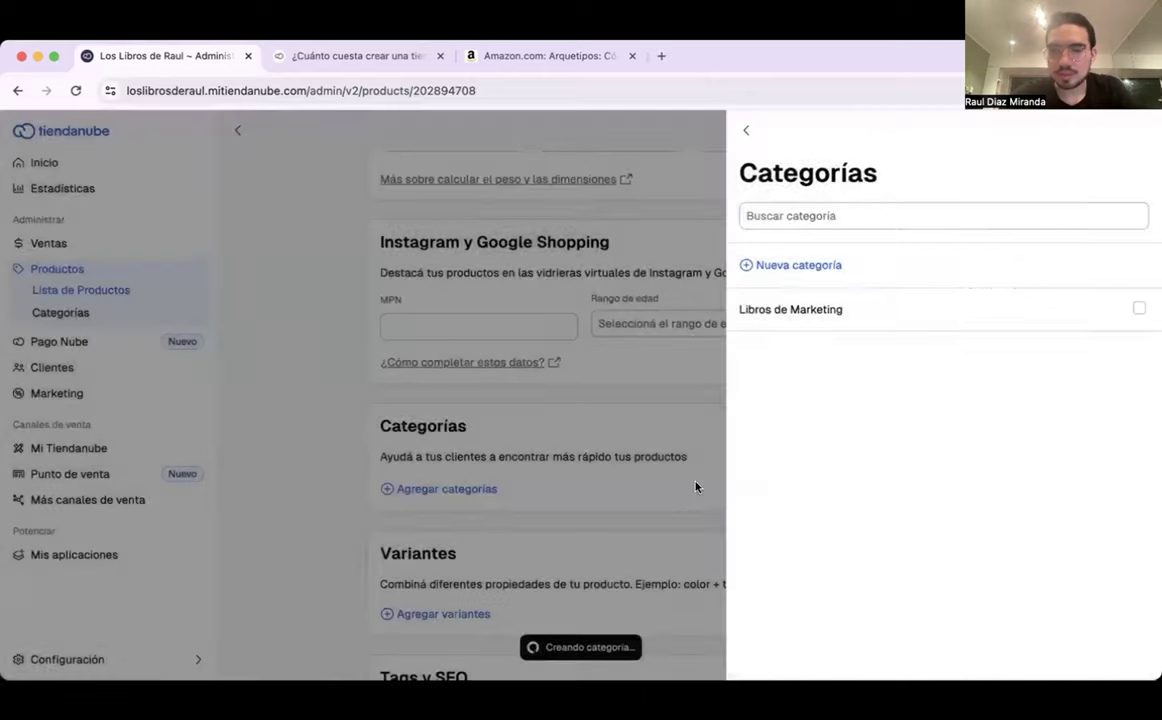
Step: Add Libro Arquetipos to the Destacados section and save the product's changes
{"action": "left_click", "coordinate": [676, 131]}
{"action": "scroll", "coordinate": [663, 452], "scroll_direction": "down", "scroll_amount": 5}
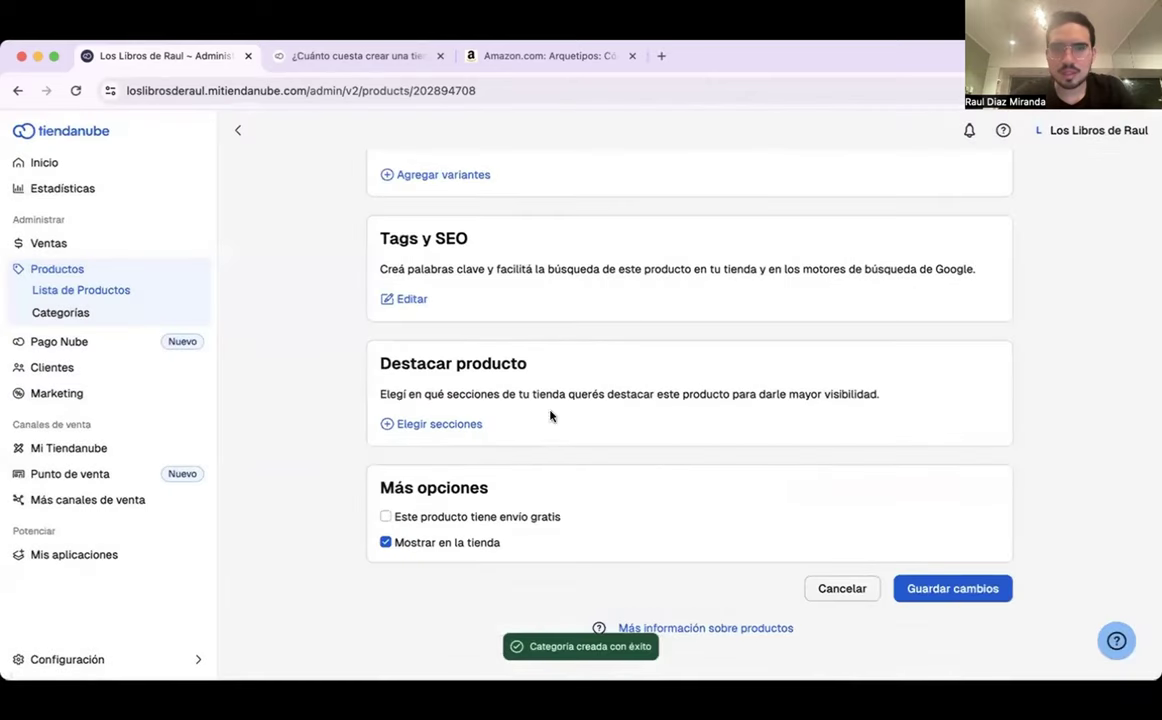
{"action": "left_click", "coordinate": [438, 424]}
{"action": "left_click", "coordinate": [1140, 268]}
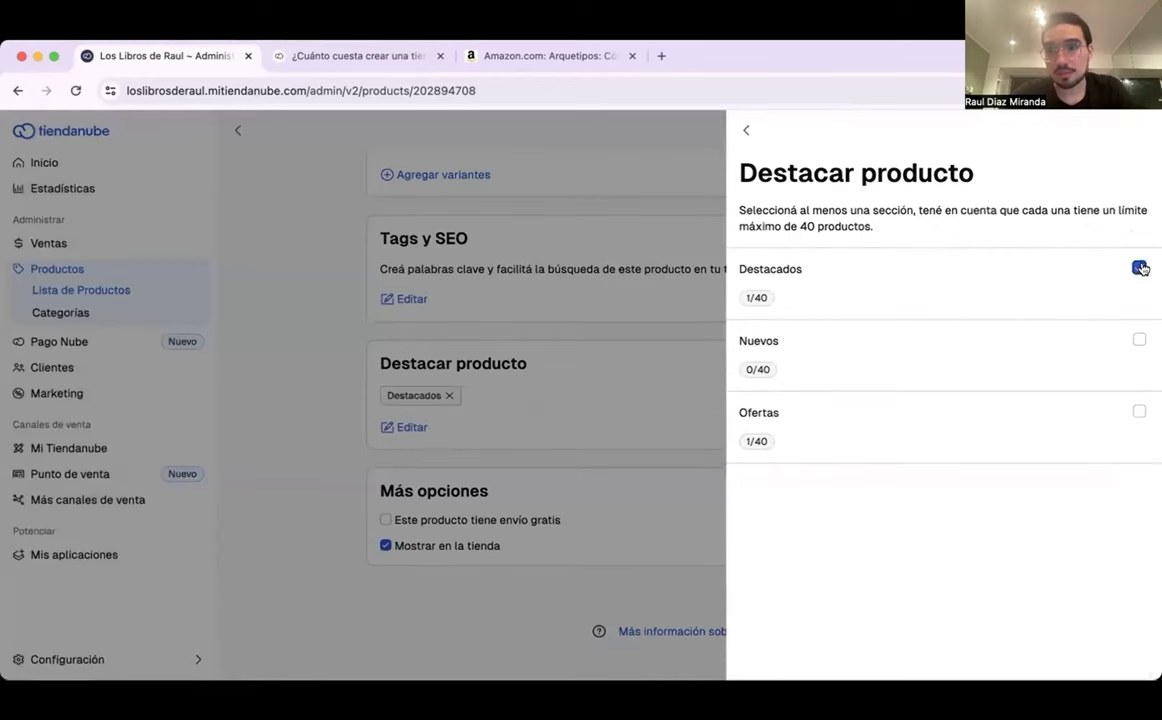
{"action": "left_click", "coordinate": [975, 595]}
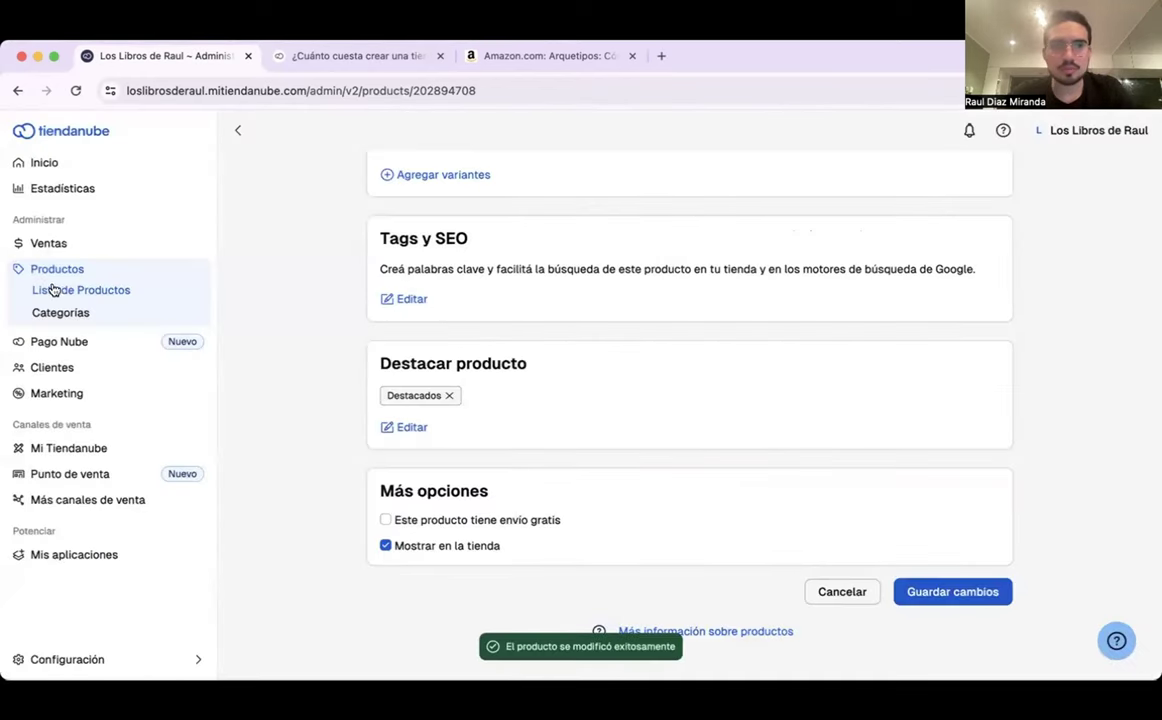
{"action": "left_click", "coordinate": [53, 290]}
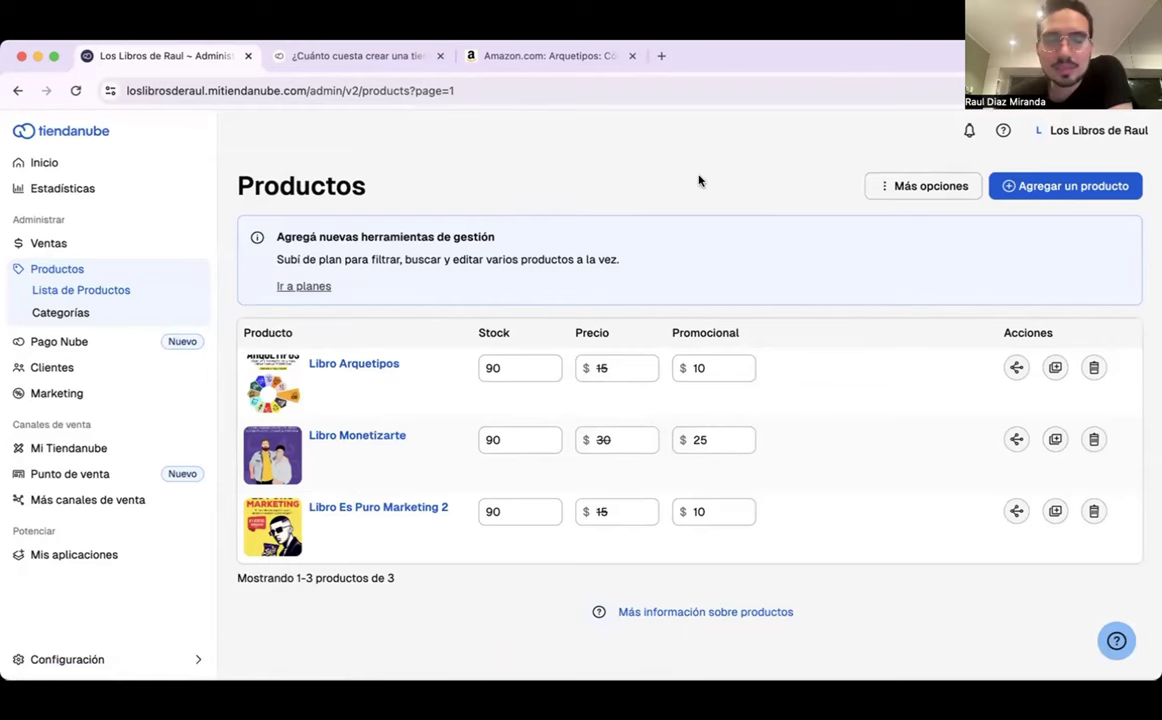
Step: Change Libro Arquetipos' stock to 190 in the products list
{"action": "scroll", "coordinate": [697, 182], "scroll_direction": "up", "scroll_amount": 1}
{"action": "scroll", "coordinate": [697, 182], "scroll_direction": "down", "scroll_amount": 1}
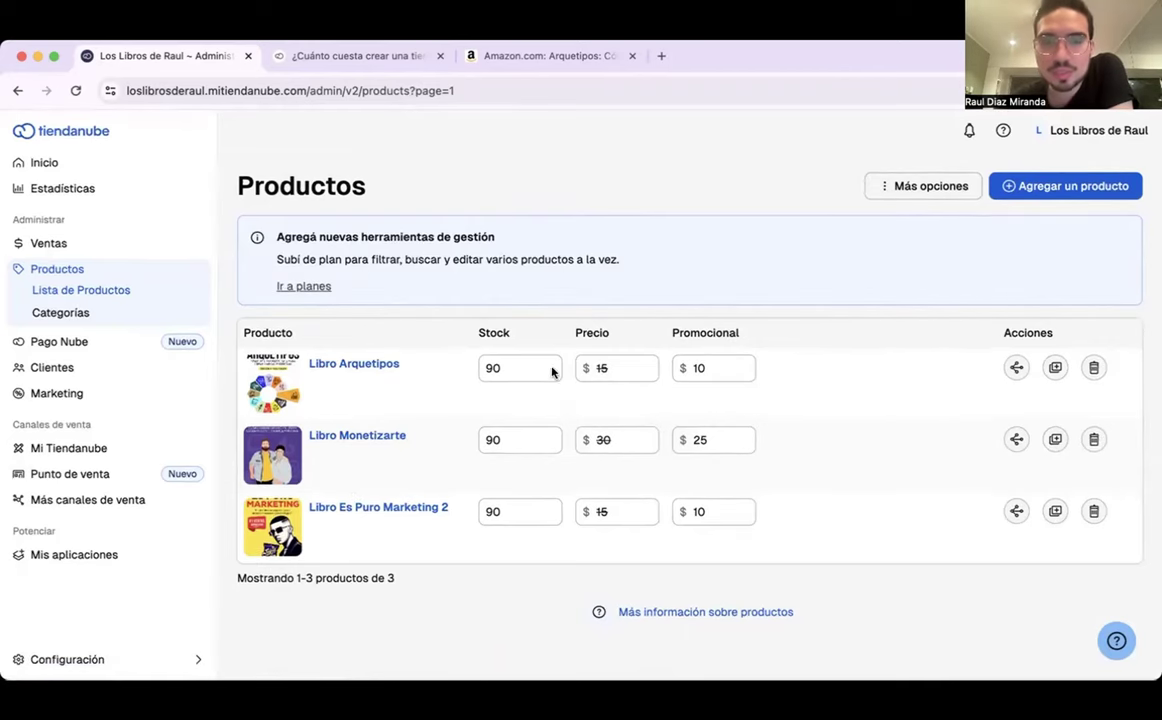
{"action": "double_click", "coordinate": [517, 370]}
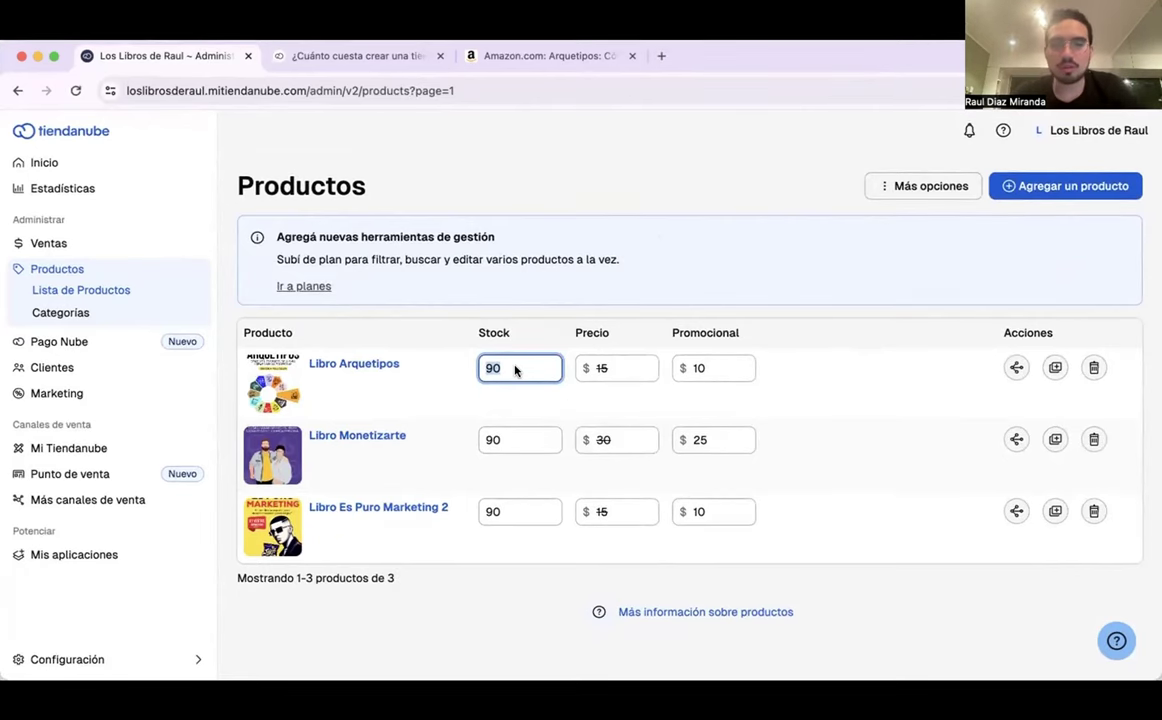
{"action": "type", "text": "1"}
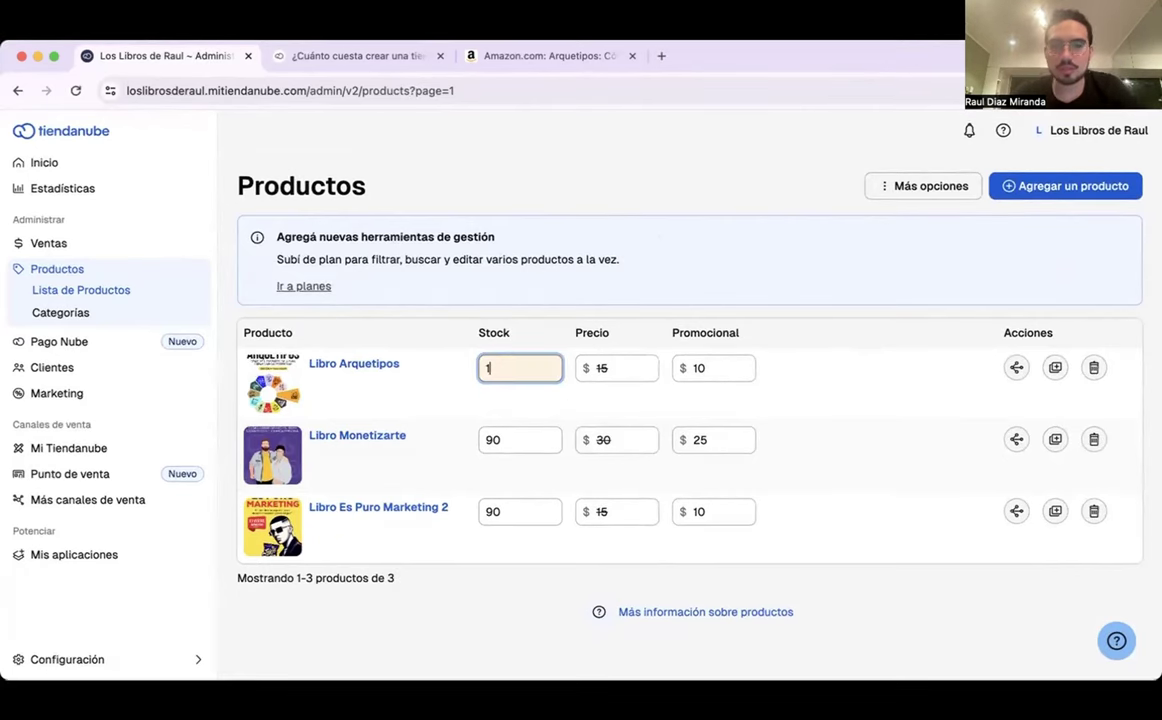
{"action": "type", "text": "90"}
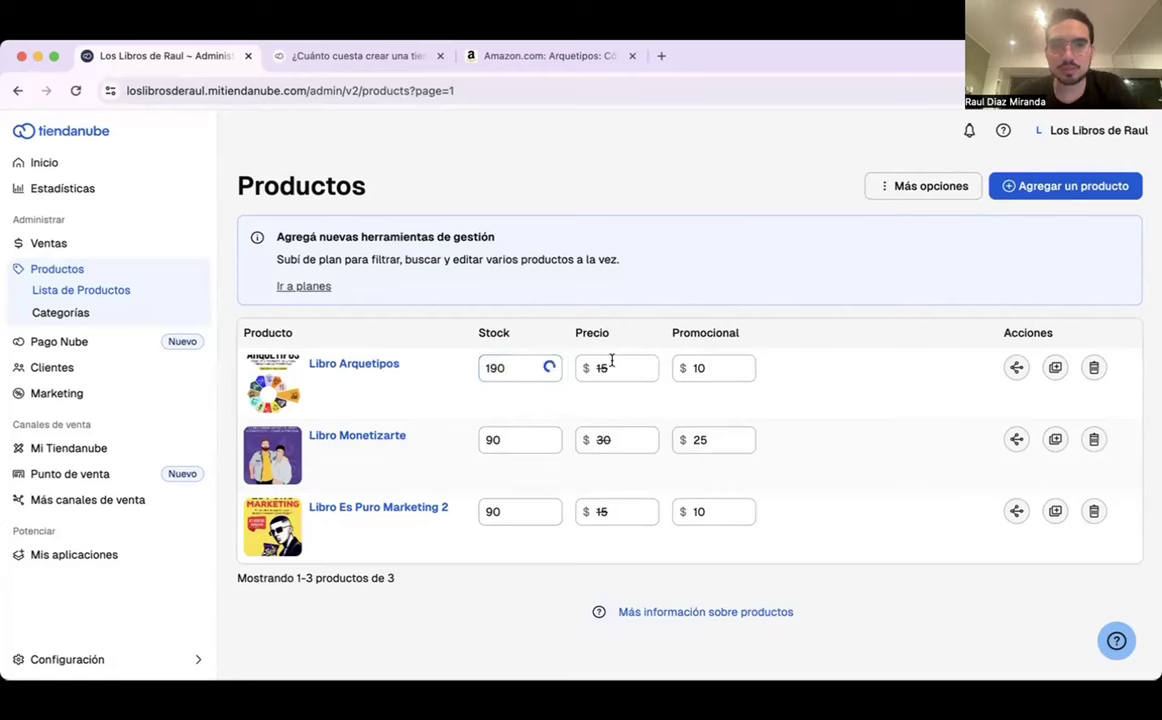
{"action": "left_click", "coordinate": [642, 376]}
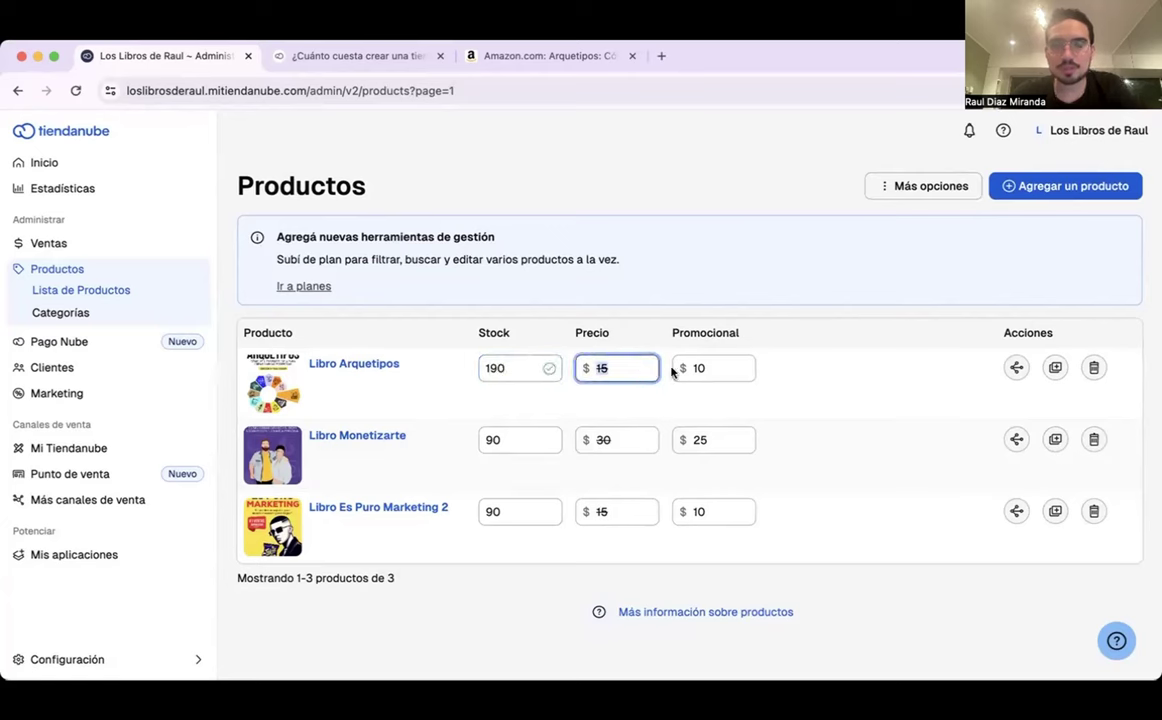
Step: Lower Libro Arquetipos' promotional price to 8
{"action": "left_click", "coordinate": [644, 512]}
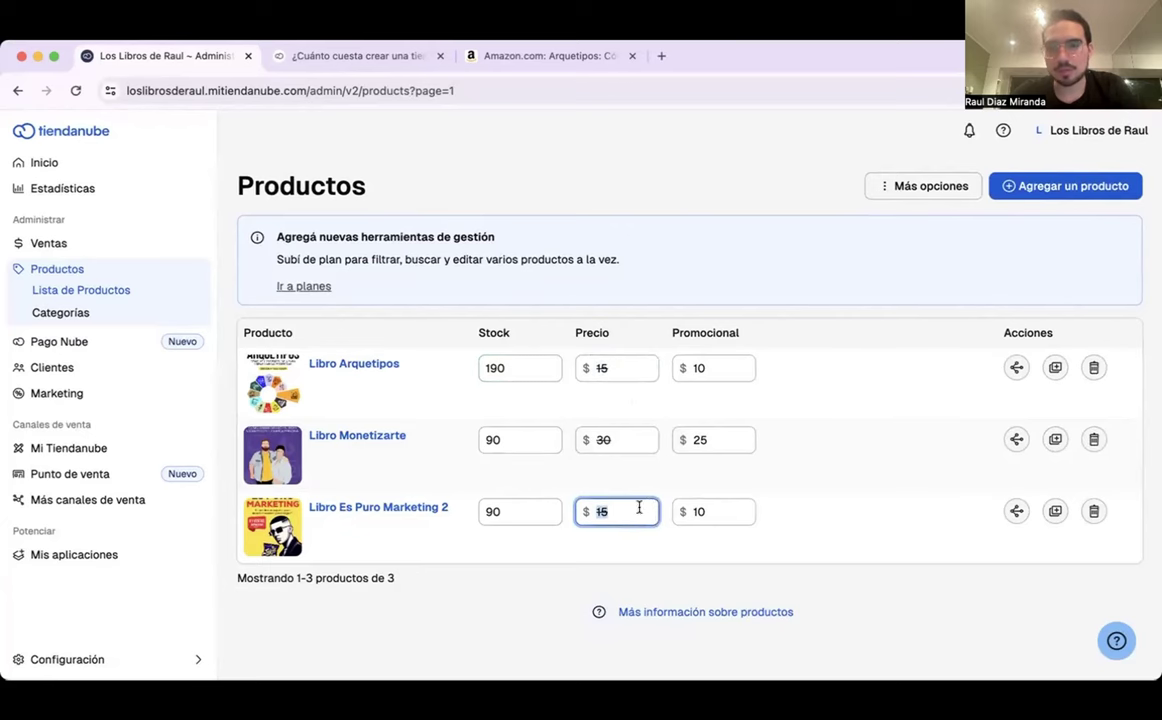
{"action": "left_click", "coordinate": [703, 372]}
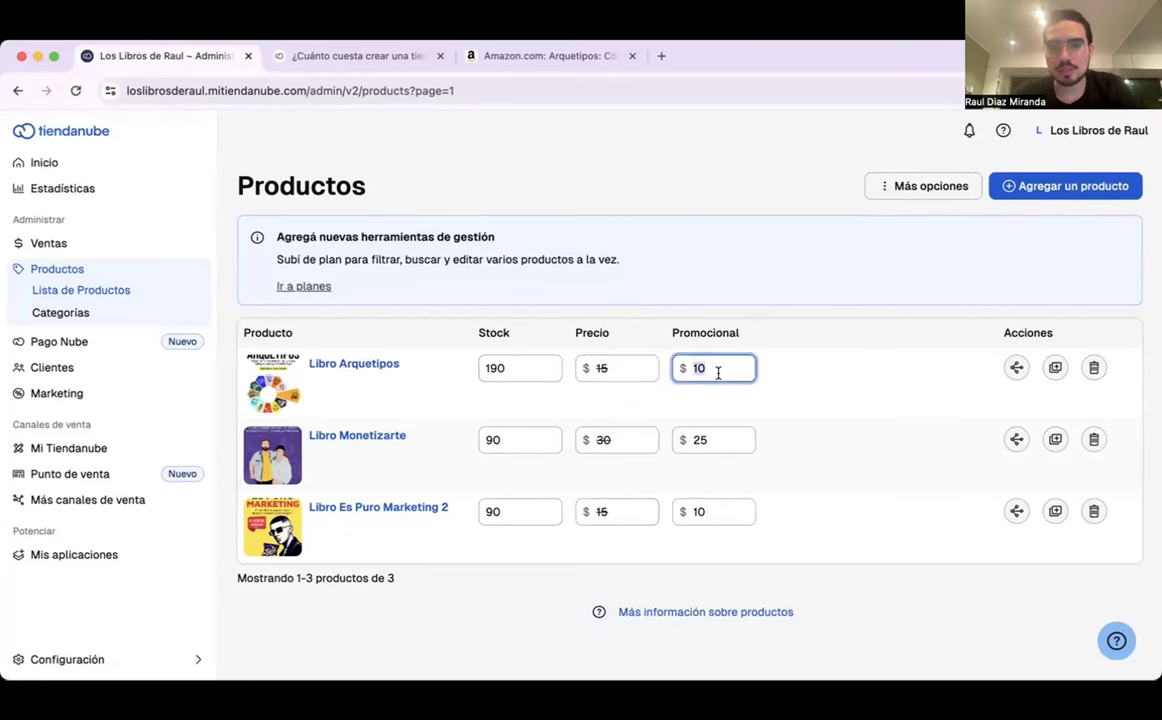
{"action": "left_click", "coordinate": [843, 416]}
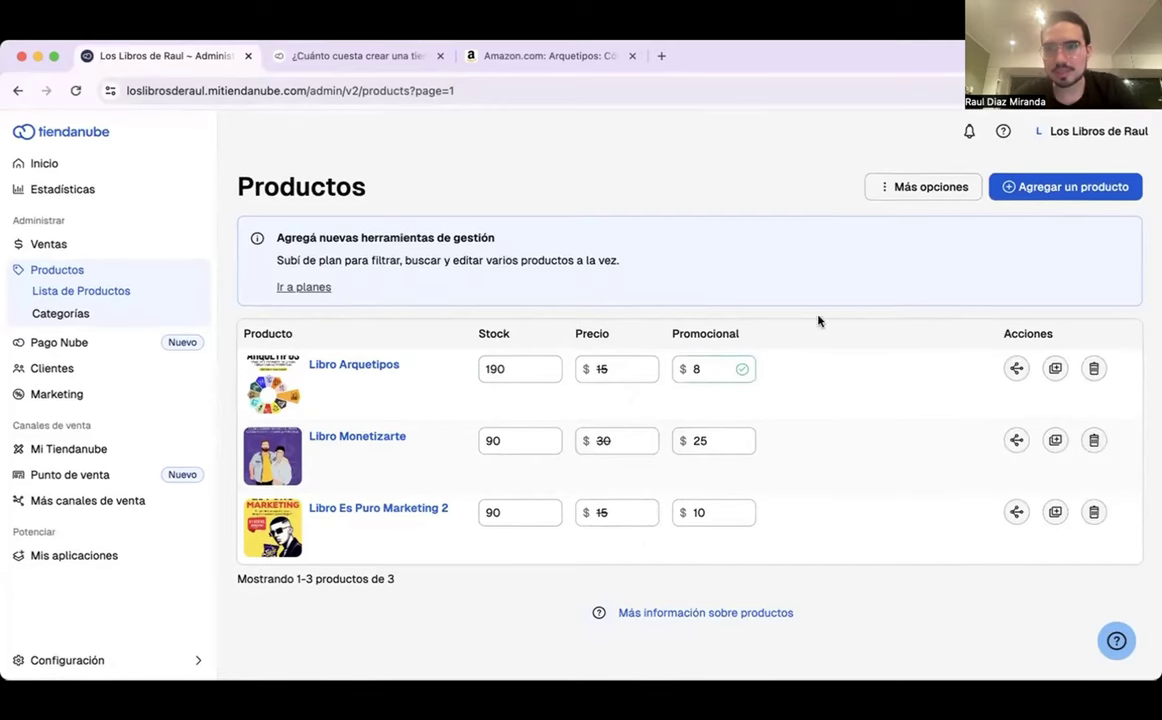
{"action": "left_click", "coordinate": [903, 192]}
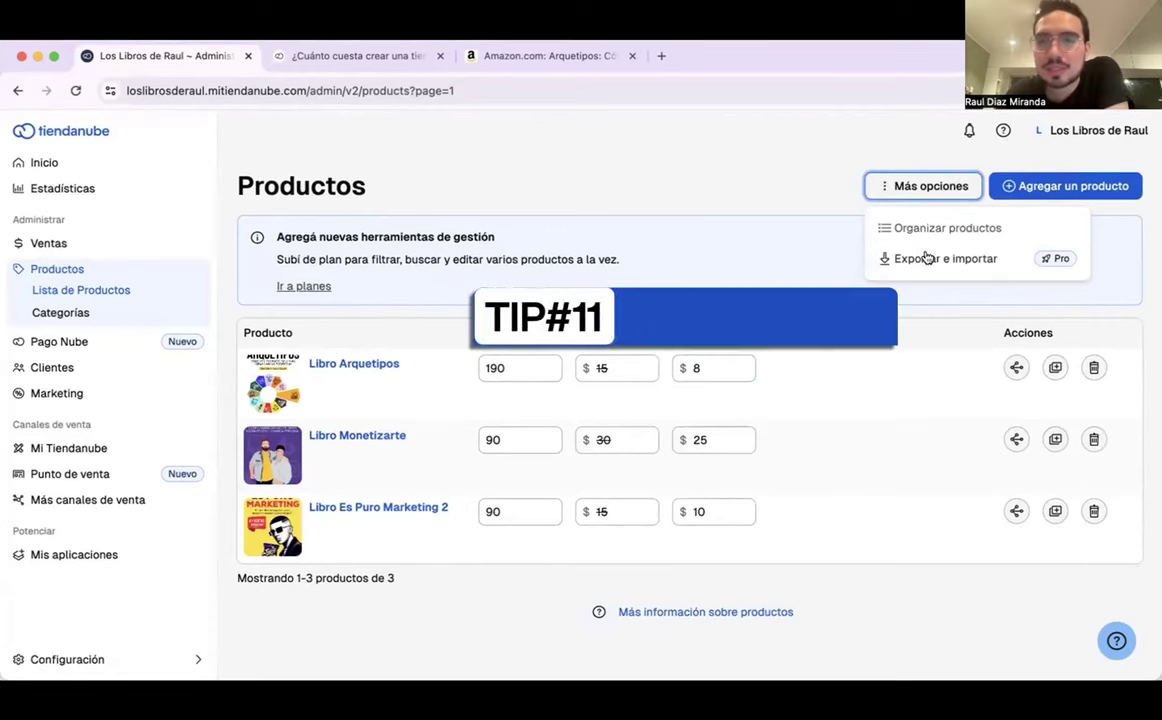
Step: Download the product import template from Exportar e importar, under Importar
{"action": "left_click", "coordinate": [925, 260]}
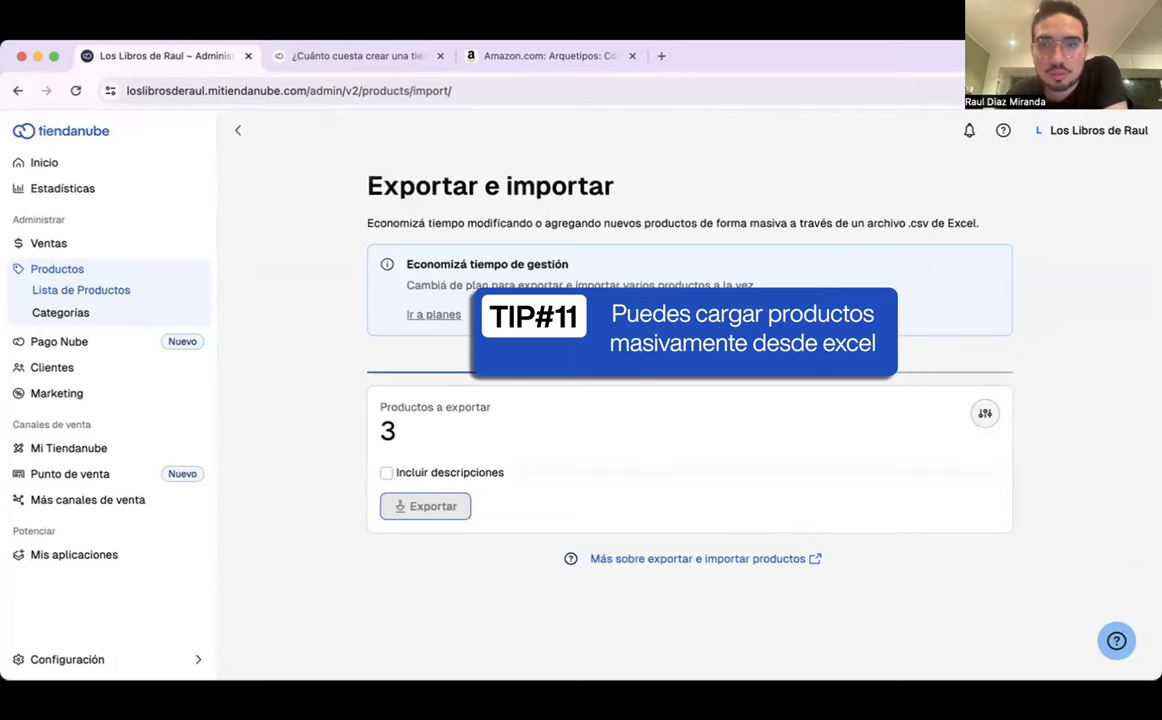
{"action": "left_click", "coordinate": [851, 357]}
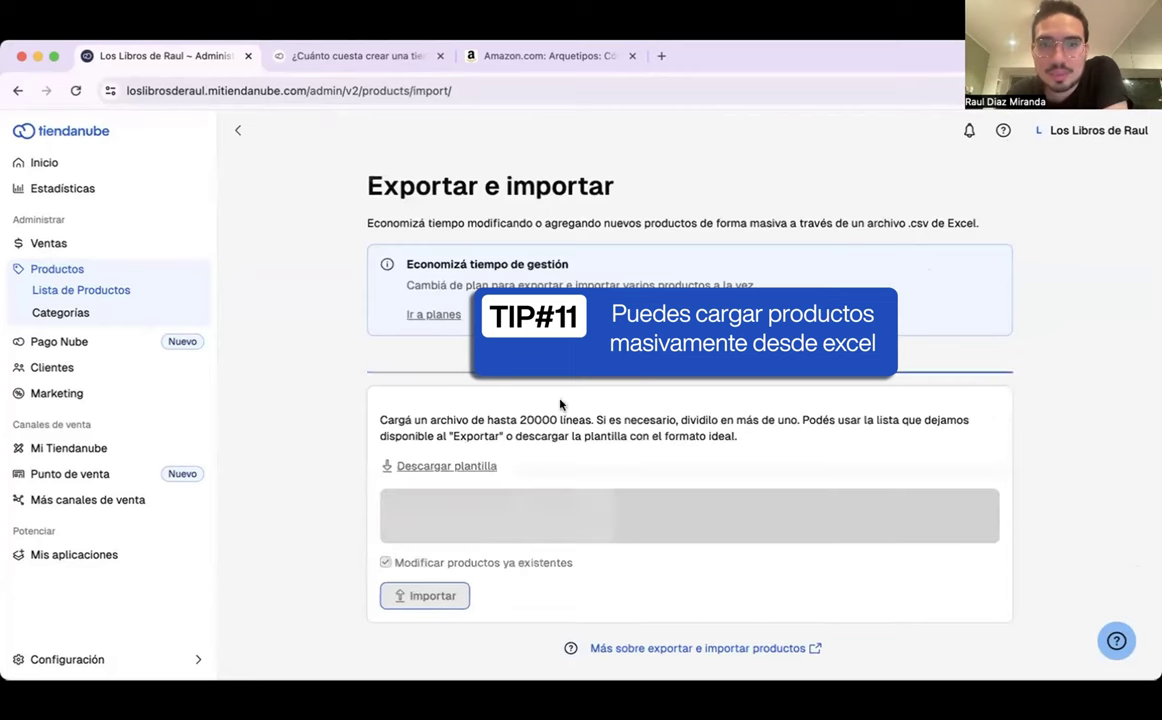
{"action": "left_click", "coordinate": [484, 466]}
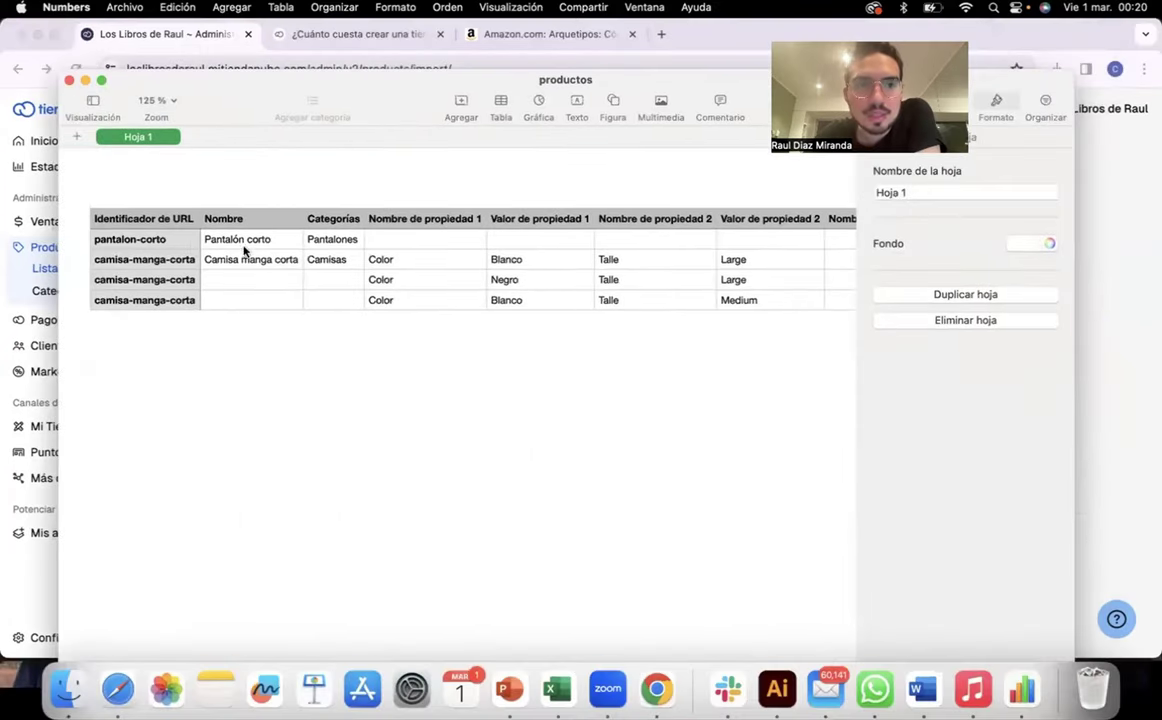
Step: Replace the identifier in cell A2 of the productos table with 'Libro-arquetipos'
{"action": "left_click", "coordinate": [245, 245]}
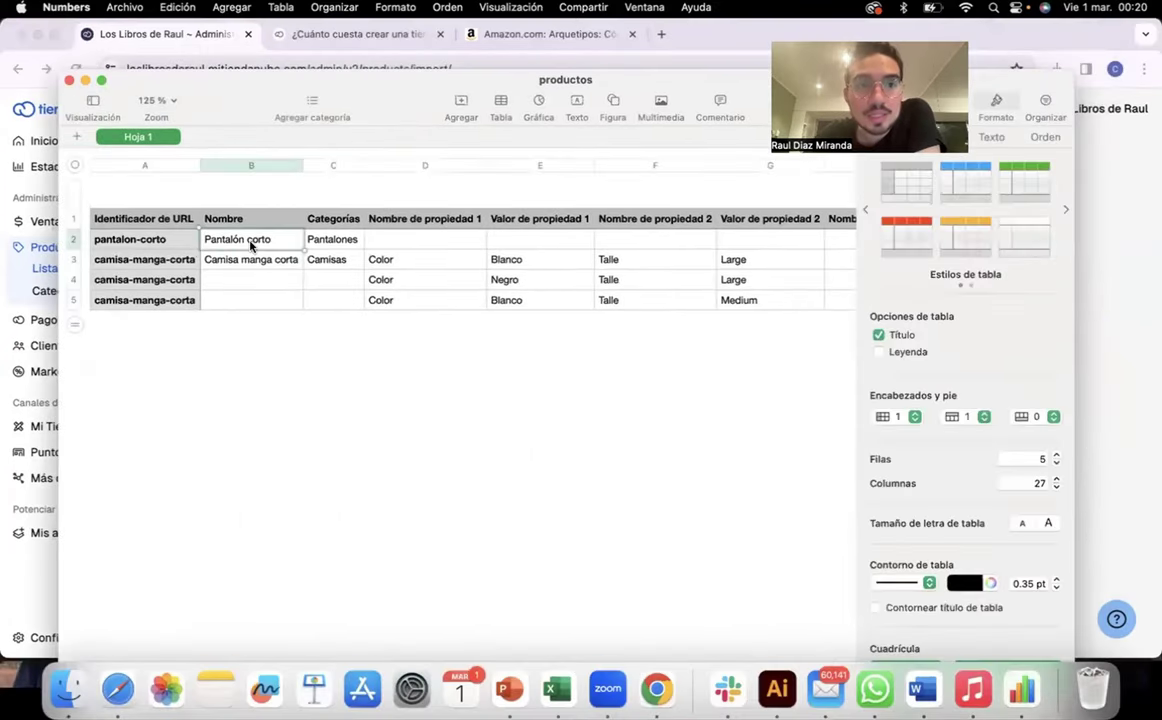
{"action": "scroll", "coordinate": [250, 245], "scroll_direction": "right", "scroll_amount": 10}
{"action": "scroll", "coordinate": [250, 245], "scroll_direction": "right", "scroll_amount": 8}
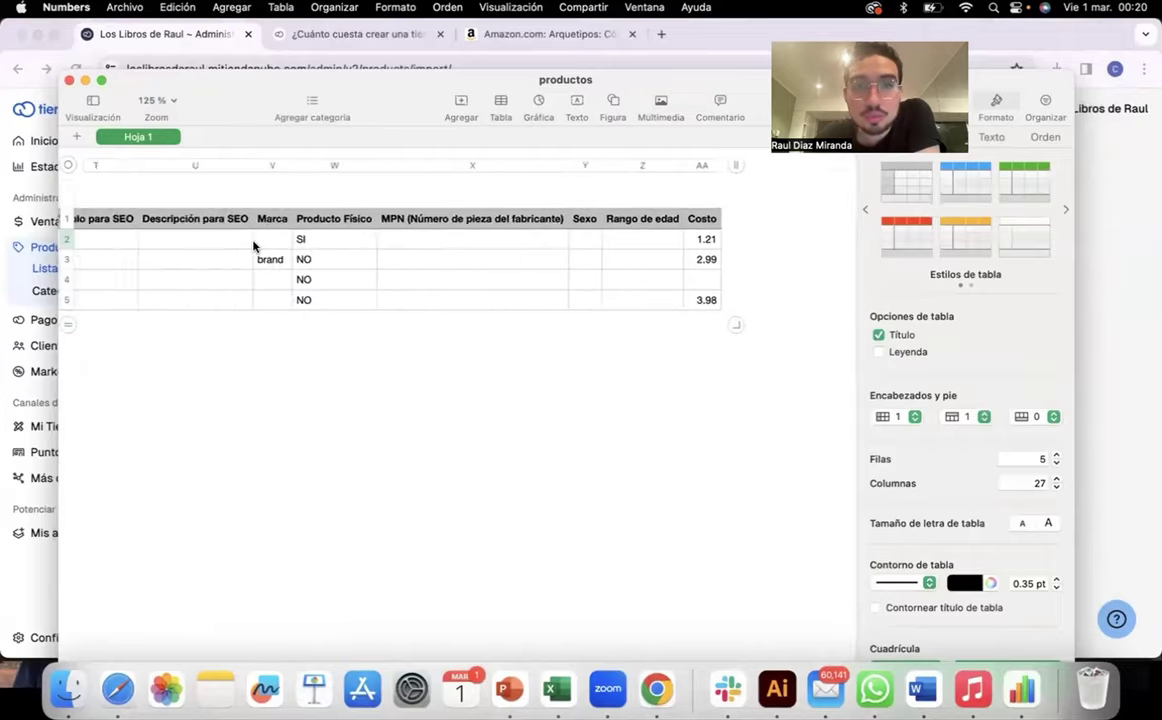
{"action": "scroll", "coordinate": [254, 246], "scroll_direction": "left", "scroll_amount": 20}
{"action": "left_click", "coordinate": [168, 239]}
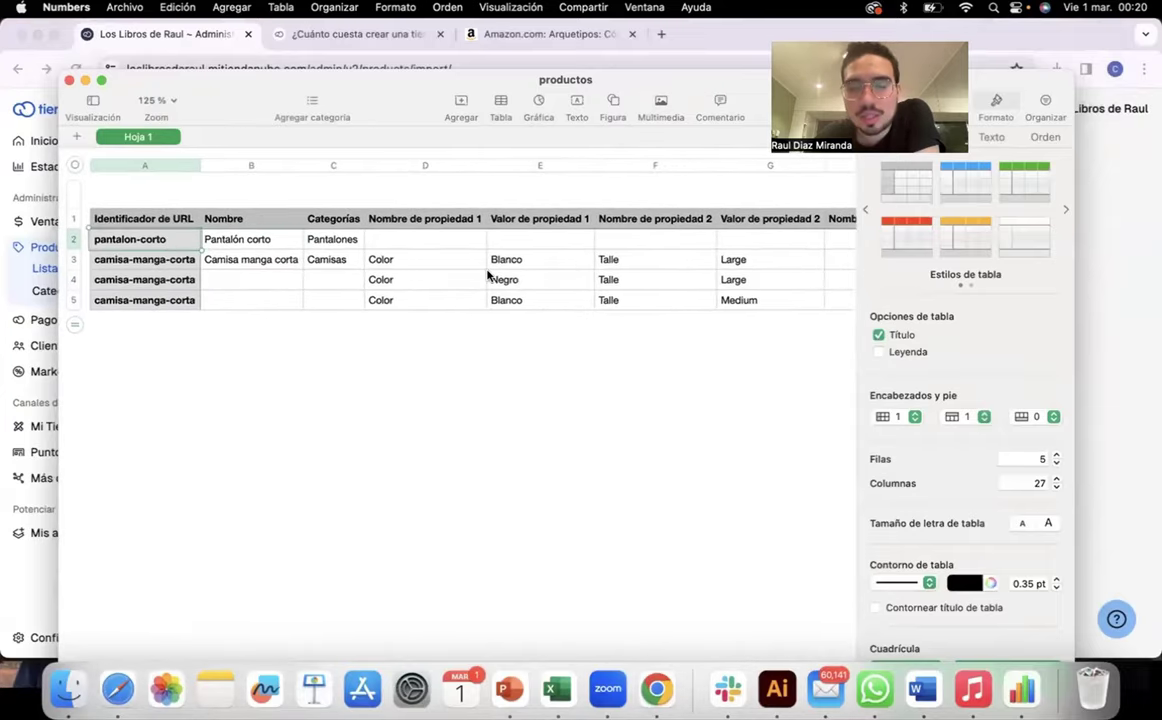
{"action": "scroll", "coordinate": [391, 233], "scroll_direction": "right", "scroll_amount": 2}
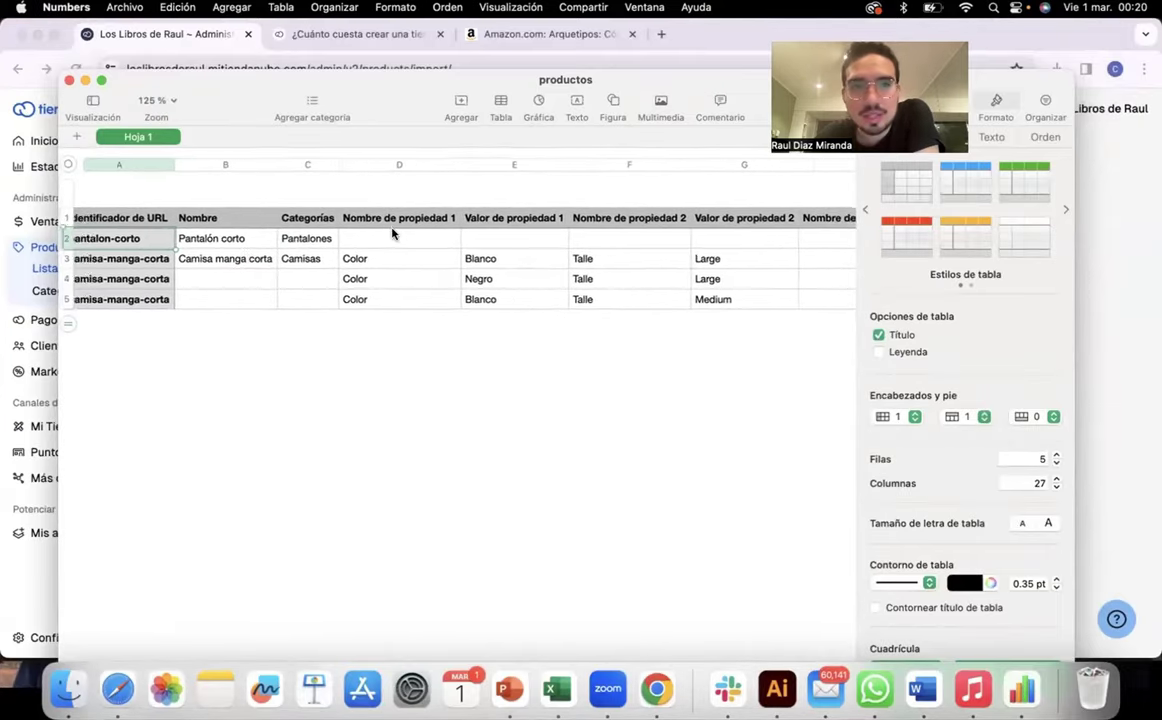
{"action": "scroll", "coordinate": [165, 255], "scroll_direction": "left", "scroll_amount": 2}
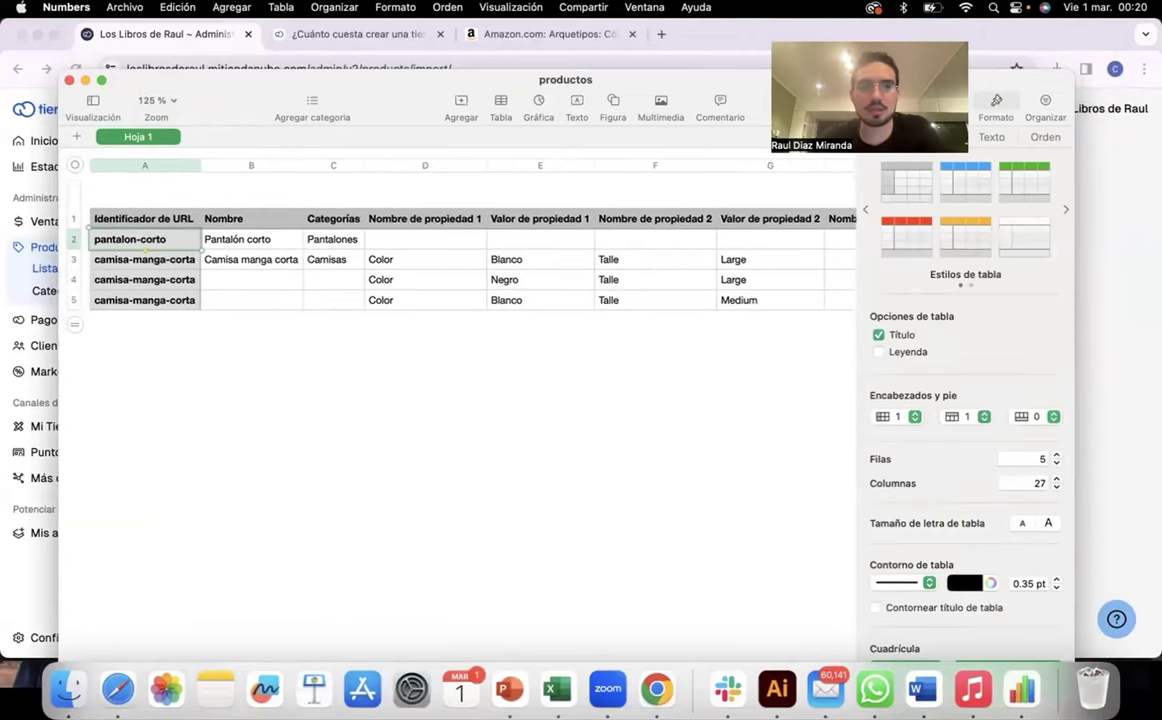
{"action": "type", "text": "librp-arquetip[o"}
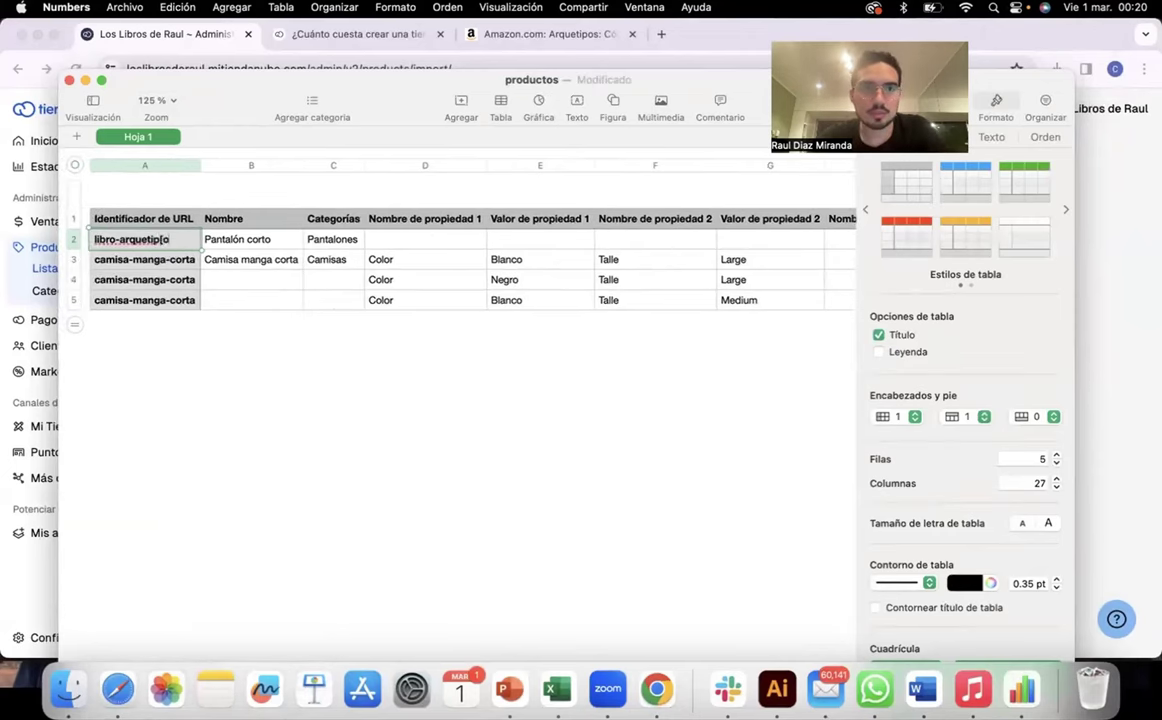
{"action": "key", "text": "BackSpace"}
{"action": "key", "text": "BackSpace"}
{"action": "type", "text": "os"}
{"action": "key", "text": "Tab"}
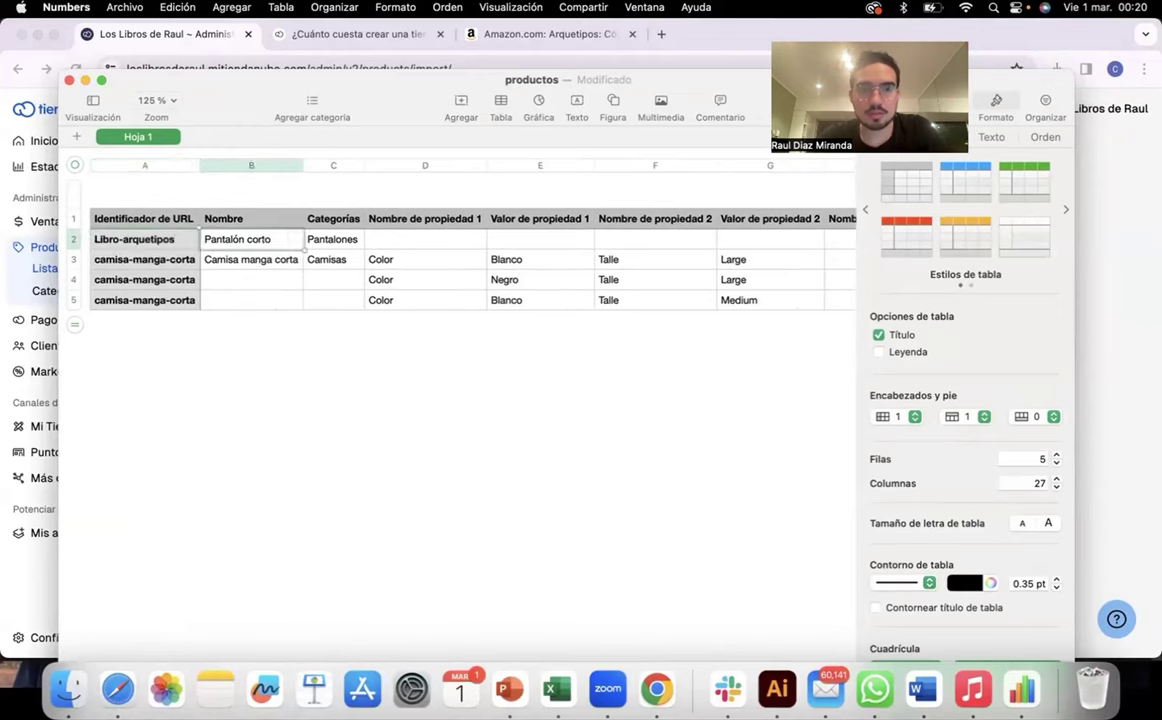
Step: Enter 'Libro Arquetipos' as the name in B2 and 'Libros de Branding' as the category in C2
{"action": "type", "text": "Libro Arquetipos"}
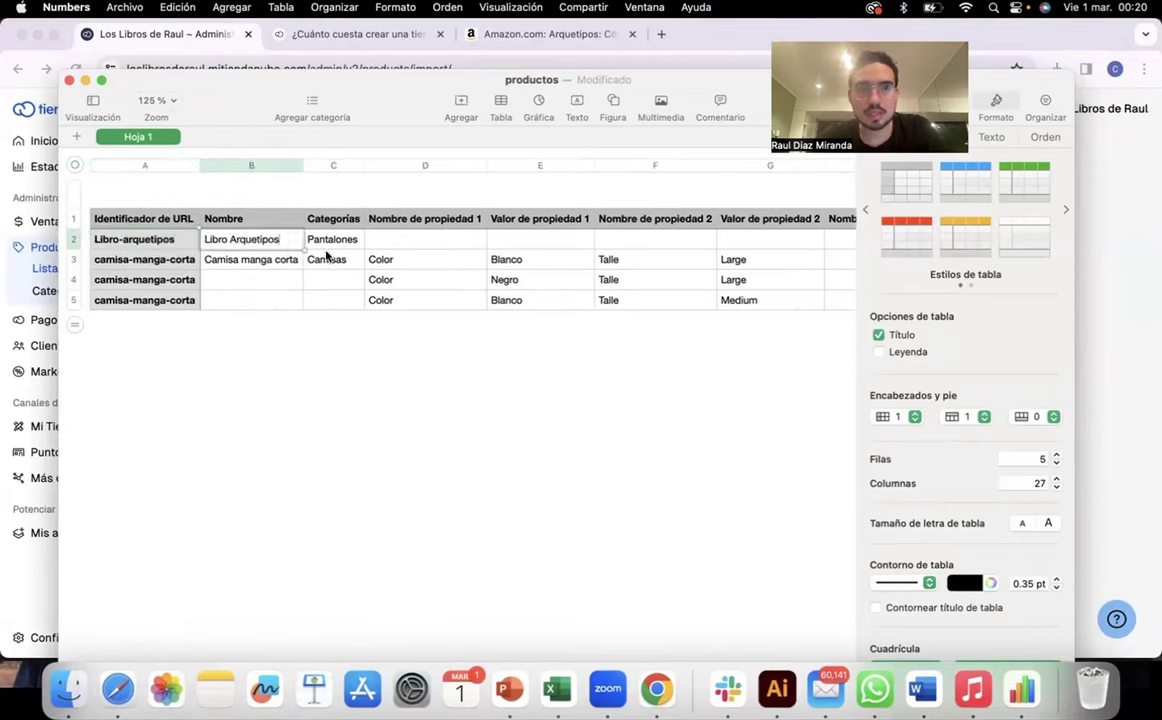
{"action": "left_click", "coordinate": [331, 246]}
{"action": "type", "text": "Libros"}
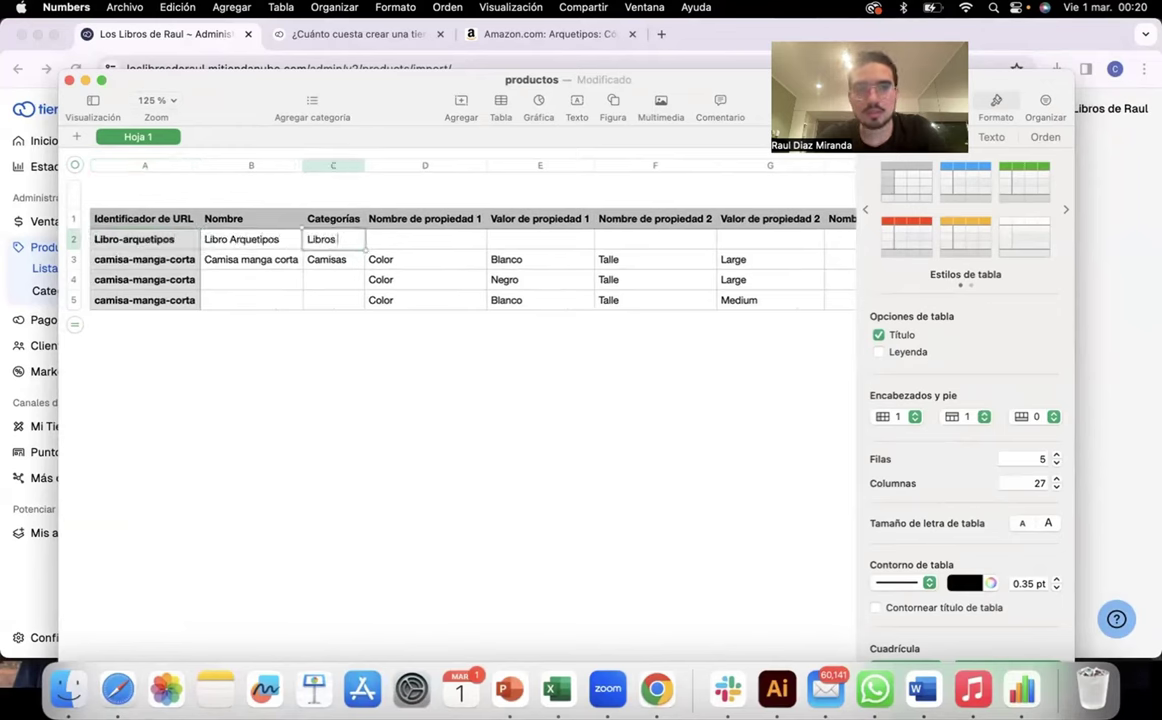
{"action": "type", "text": " de Branding"}
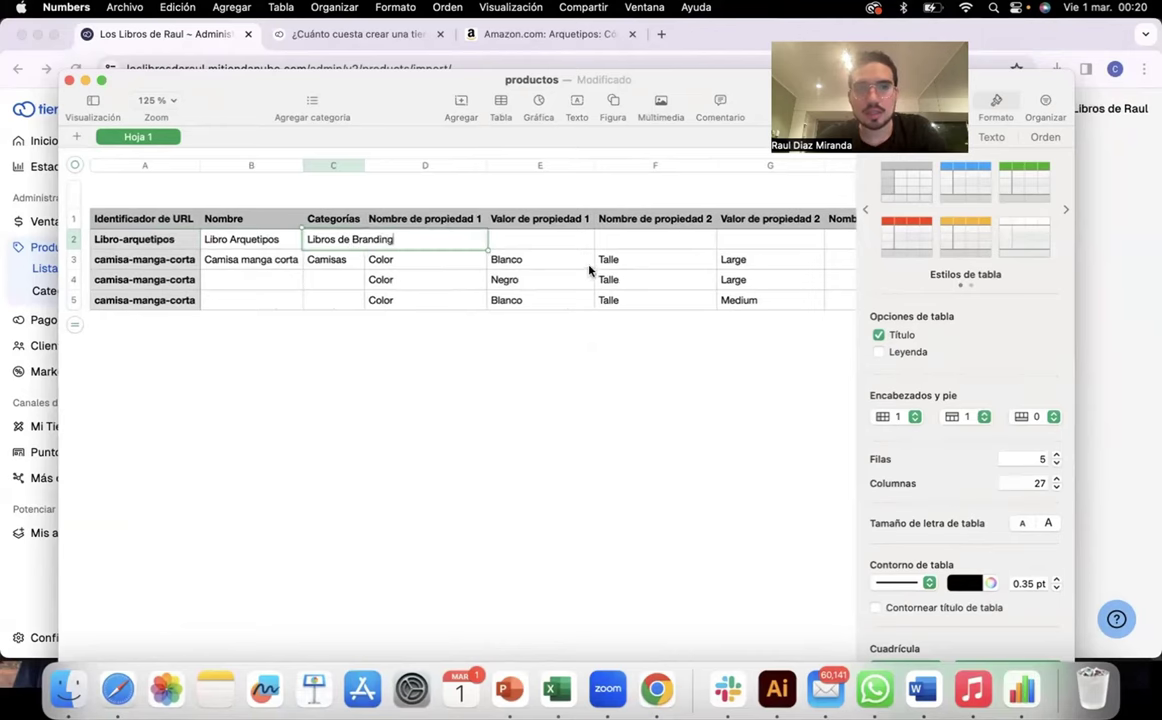
{"action": "left_click", "coordinate": [602, 238]}
{"action": "scroll", "coordinate": [602, 238], "scroll_direction": "right", "scroll_amount": 15}
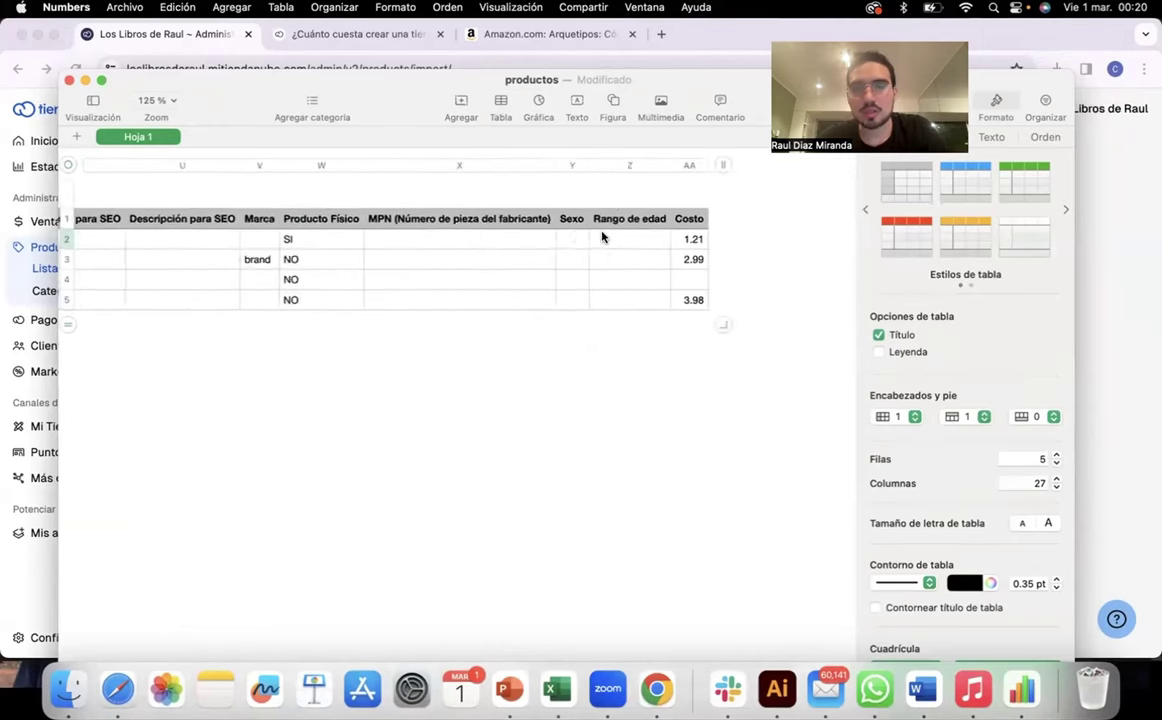
{"action": "scroll", "coordinate": [602, 238], "scroll_direction": "right", "scroll_amount": 3}
Step: Try closing the productos document with Cmd+W, then cancel the unsaved-document prompt
{"action": "key", "text": "super+w"}
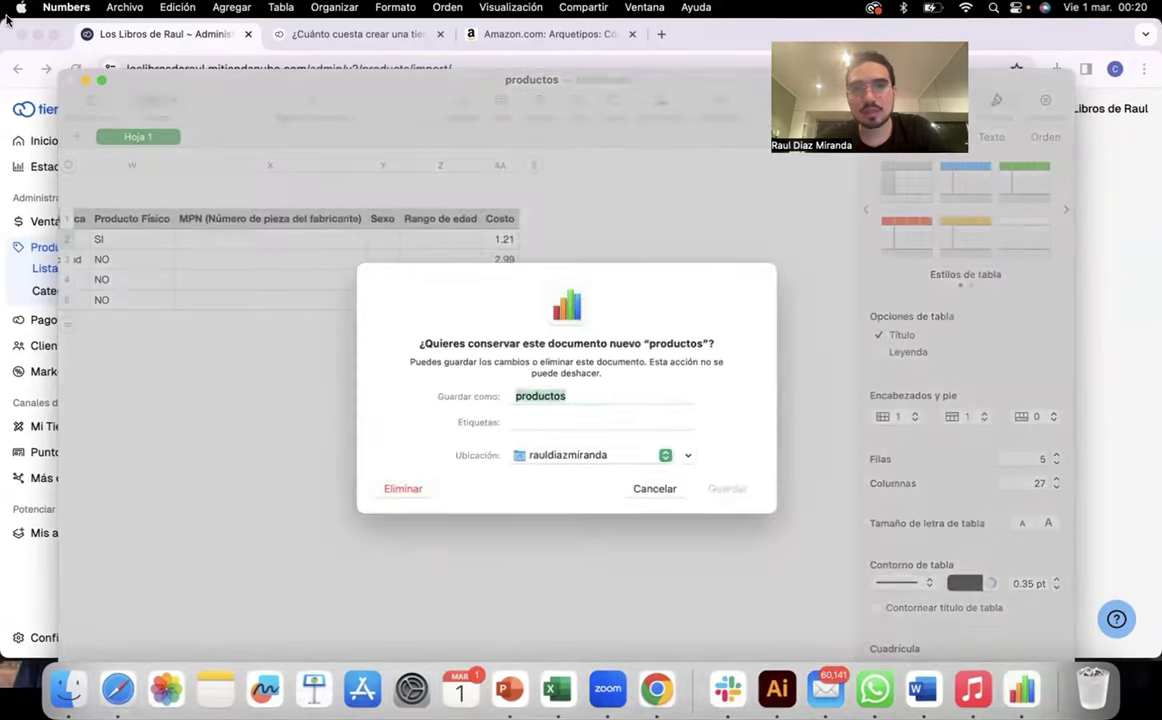
{"action": "left_click", "coordinate": [665, 490]}
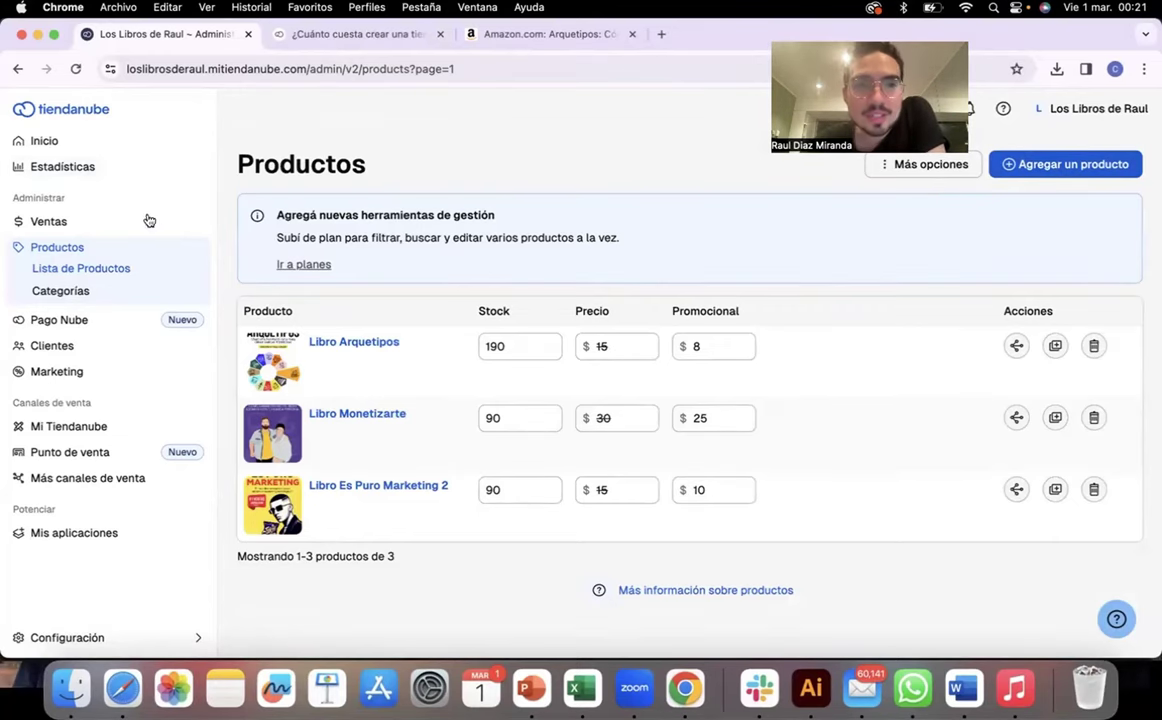
Step: From the Inicio dashboard, open the Layout card's Personalizar design gallery
{"action": "left_click", "coordinate": [43, 141]}
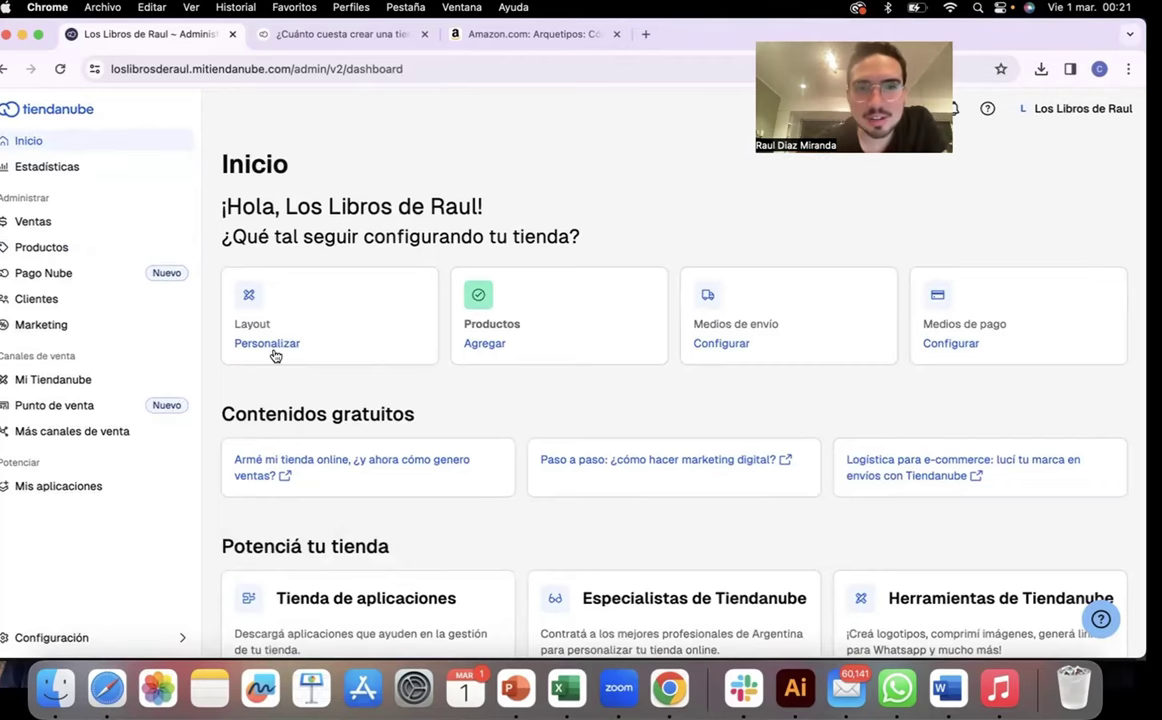
{"action": "left_click", "coordinate": [271, 344]}
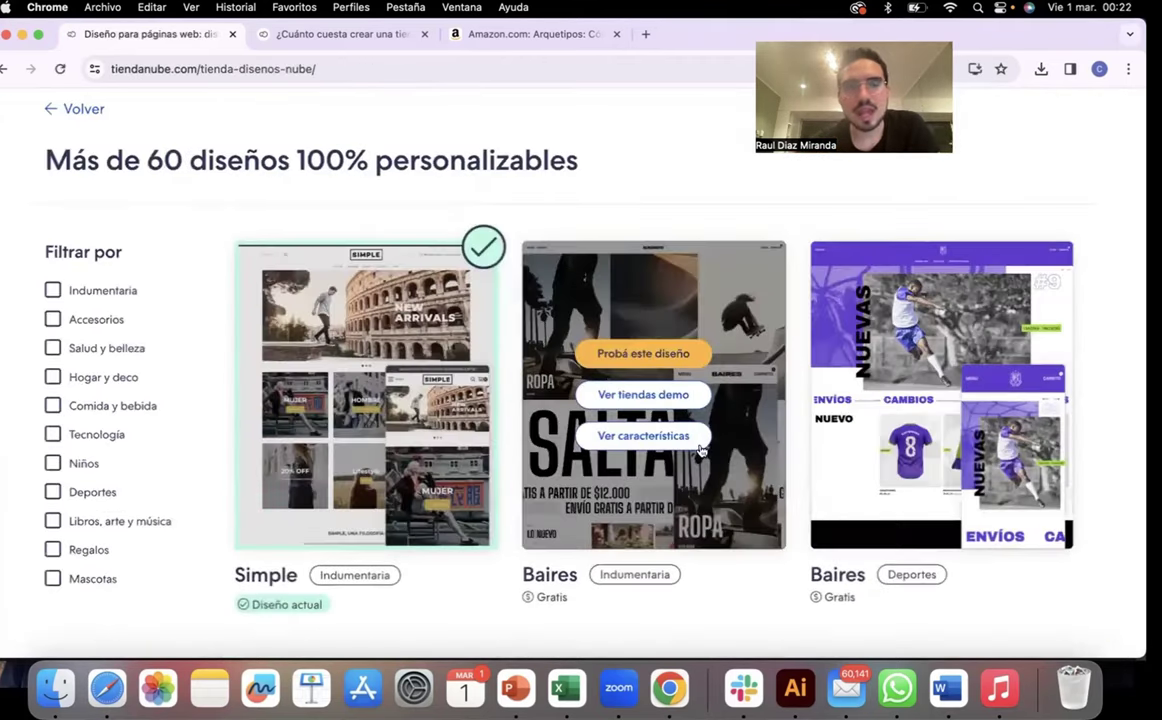
Step: Browse the free designs and open the demo store for Recife 'Hogar y deco'
{"action": "scroll", "coordinate": [970, 438], "scroll_direction": "down", "scroll_amount": 10}
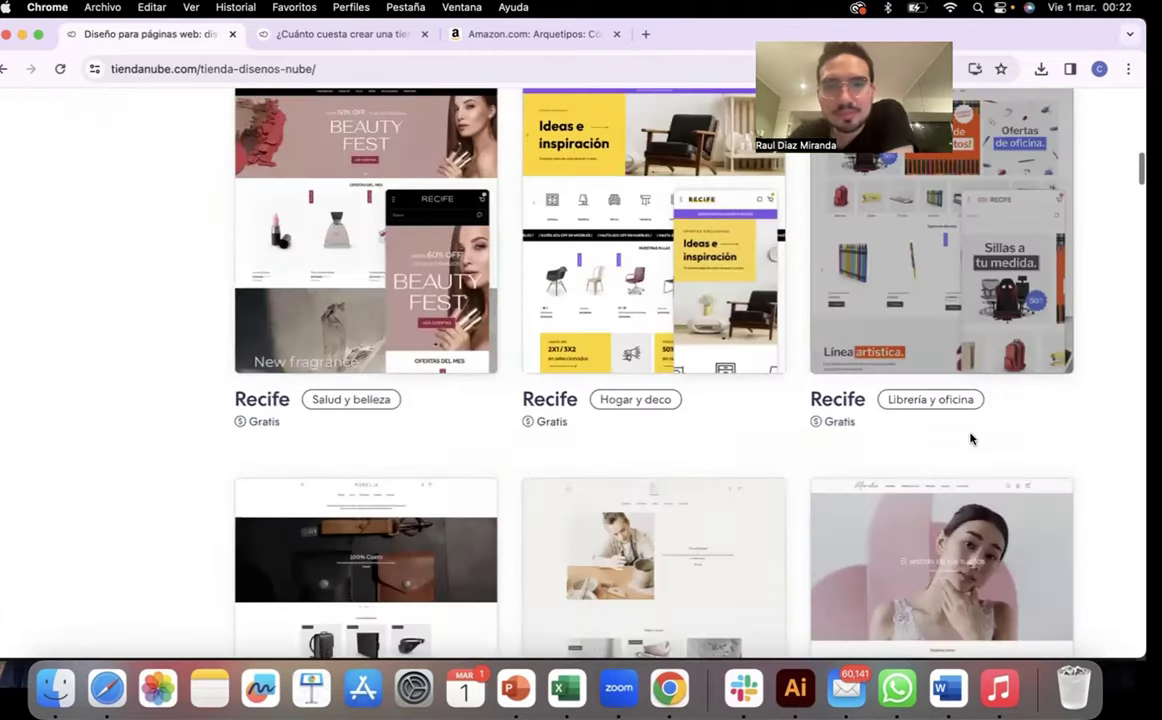
{"action": "scroll", "coordinate": [970, 438], "scroll_direction": "up", "scroll_amount": 10}
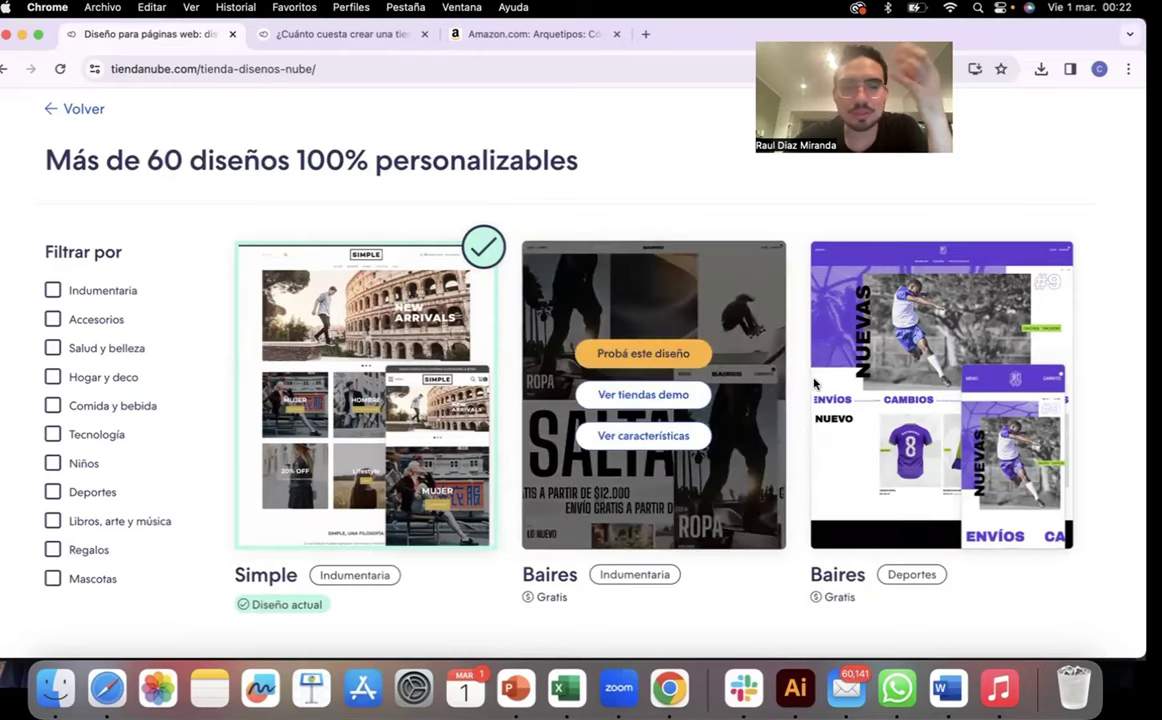
{"action": "scroll", "coordinate": [757, 455], "scroll_direction": "down", "scroll_amount": 5}
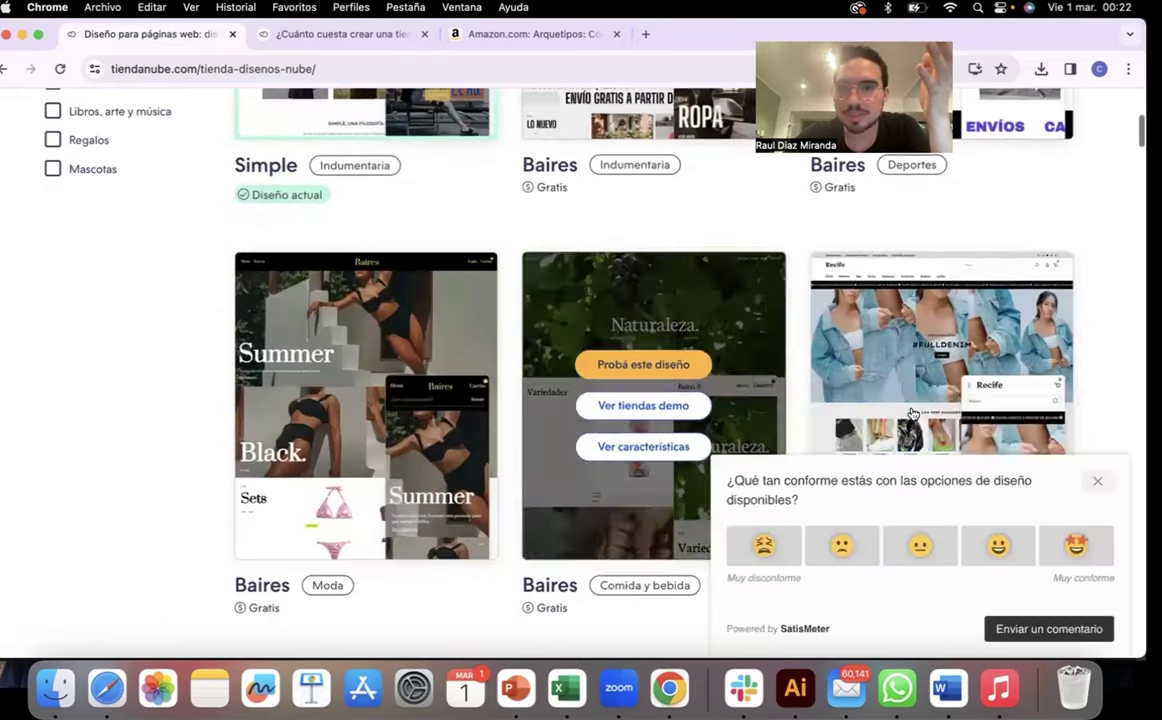
{"action": "scroll", "coordinate": [1040, 460], "scroll_direction": "down", "scroll_amount": 1}
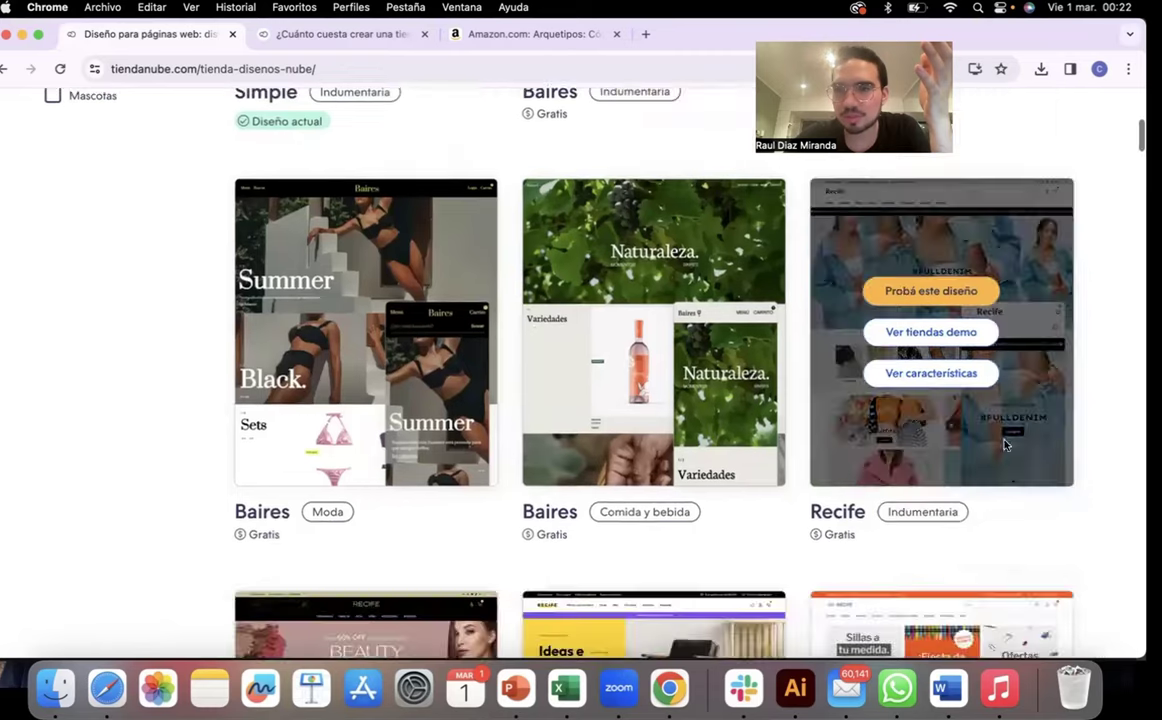
{"action": "scroll", "coordinate": [985, 300], "scroll_direction": "down", "scroll_amount": 1}
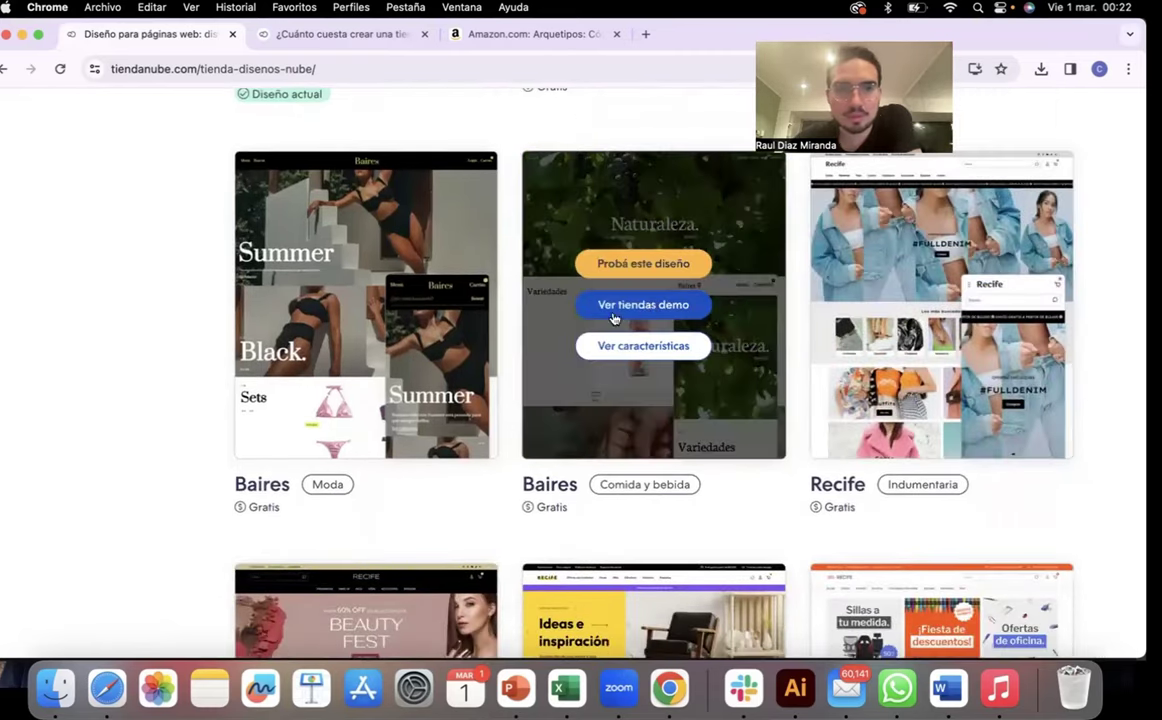
{"action": "scroll", "coordinate": [481, 369], "scroll_direction": "up", "scroll_amount": 5}
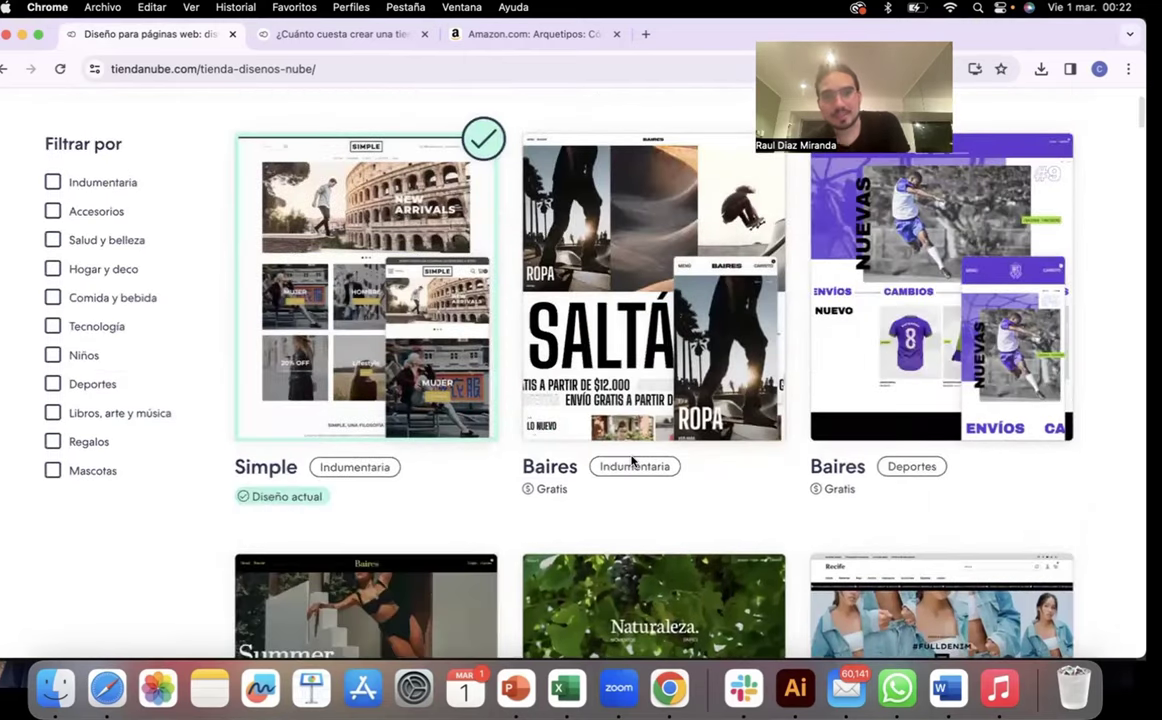
{"action": "mouse_move", "coordinate": [770, 290]}
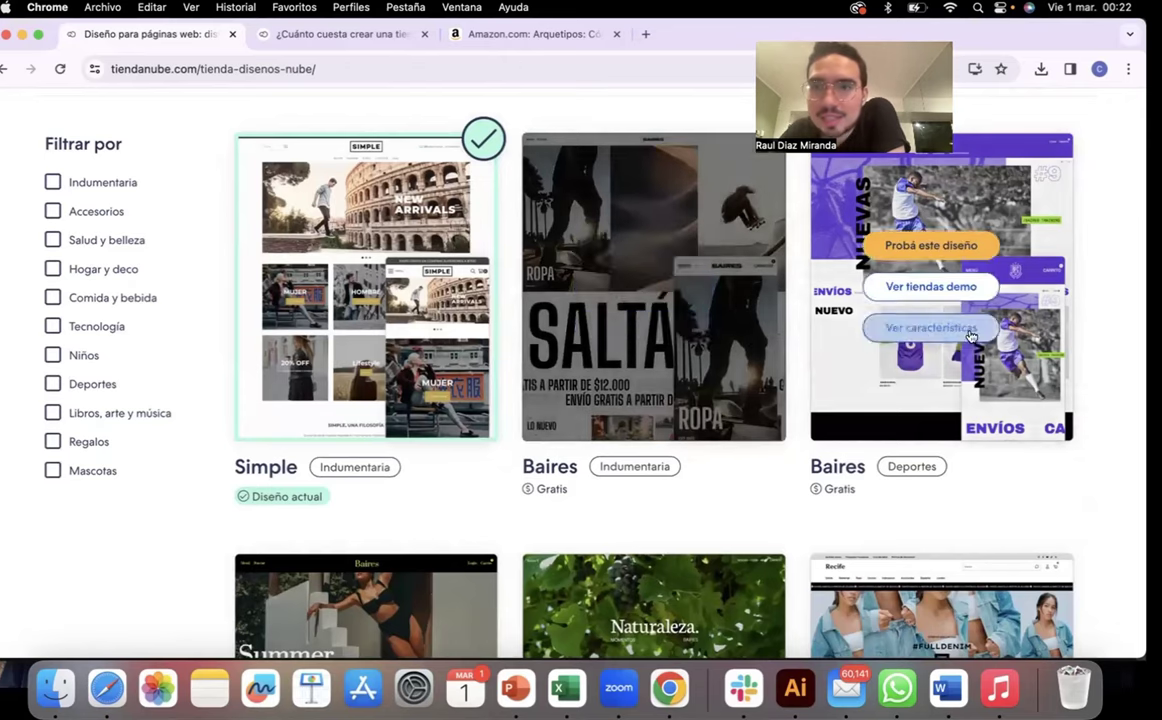
{"action": "scroll", "coordinate": [1055, 412], "scroll_direction": "down", "scroll_amount": 6}
{"action": "scroll", "coordinate": [1043, 417], "scroll_direction": "down", "scroll_amount": 4}
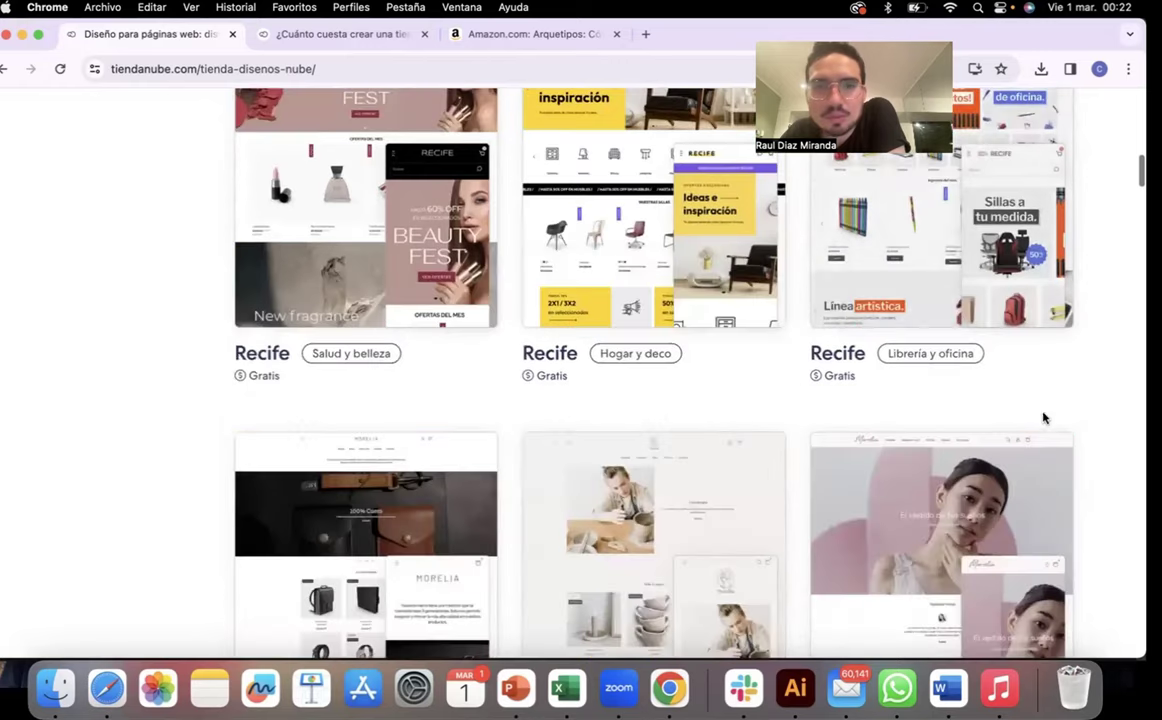
{"action": "scroll", "coordinate": [1000, 420], "scroll_direction": "up", "scroll_amount": 2}
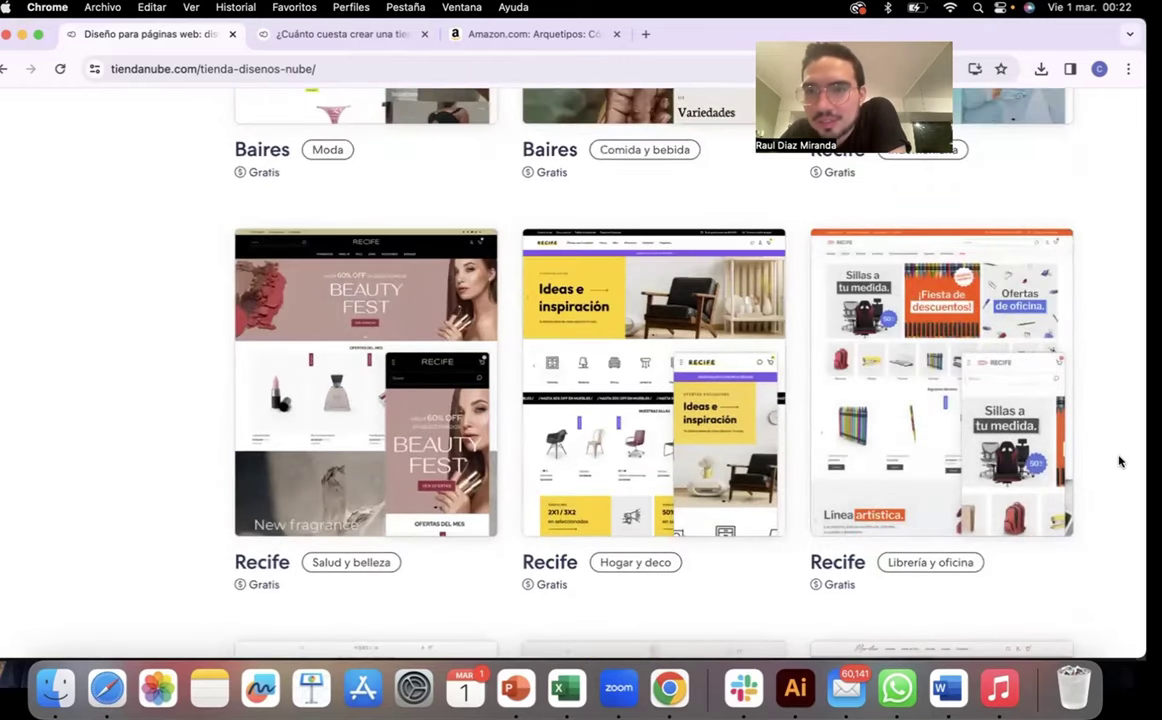
{"action": "scroll", "coordinate": [1050, 425], "scroll_direction": "down", "scroll_amount": 4}
{"action": "scroll", "coordinate": [1052, 424], "scroll_direction": "up", "scroll_amount": 2}
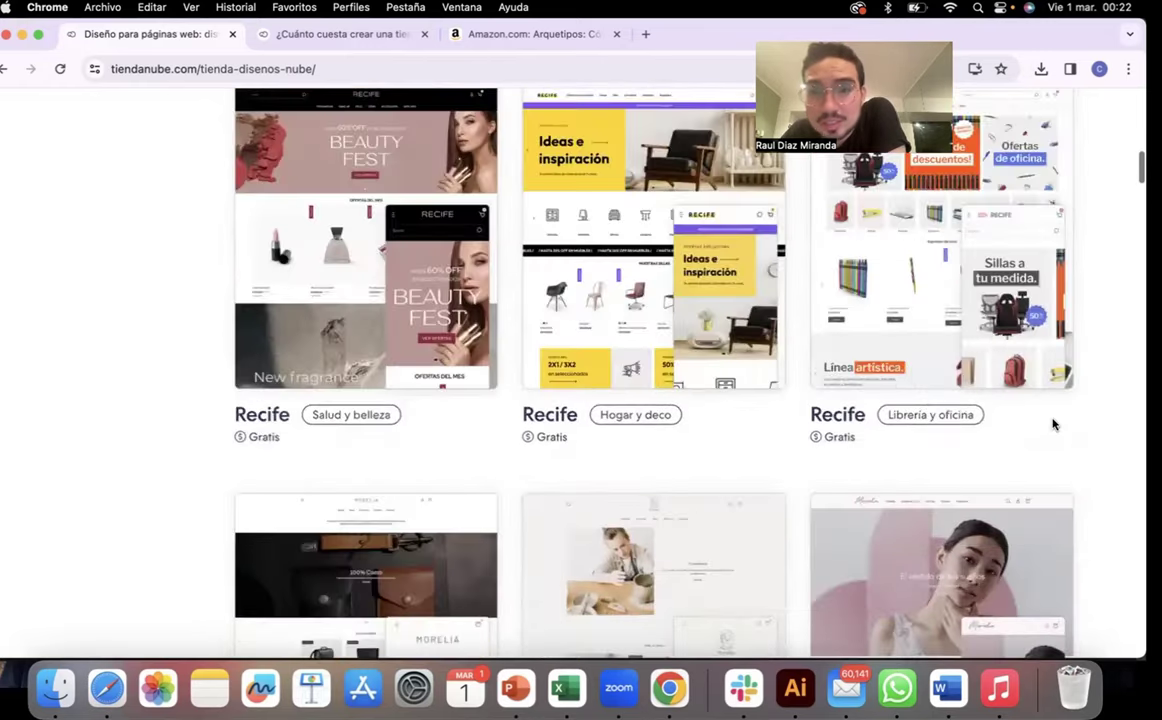
{"action": "scroll", "coordinate": [990, 326], "scroll_direction": "up", "scroll_amount": 1}
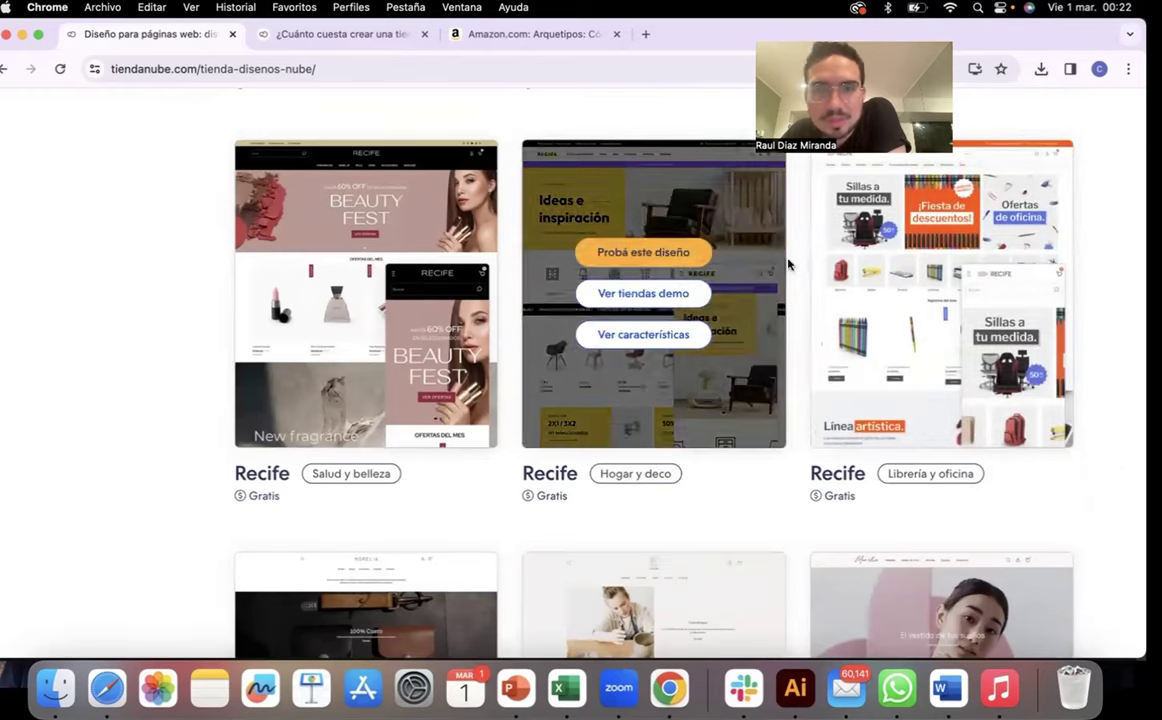
{"action": "scroll", "coordinate": [1047, 427], "scroll_direction": "down", "scroll_amount": 6}
{"action": "scroll", "coordinate": [1047, 427], "scroll_direction": "down", "scroll_amount": 15}
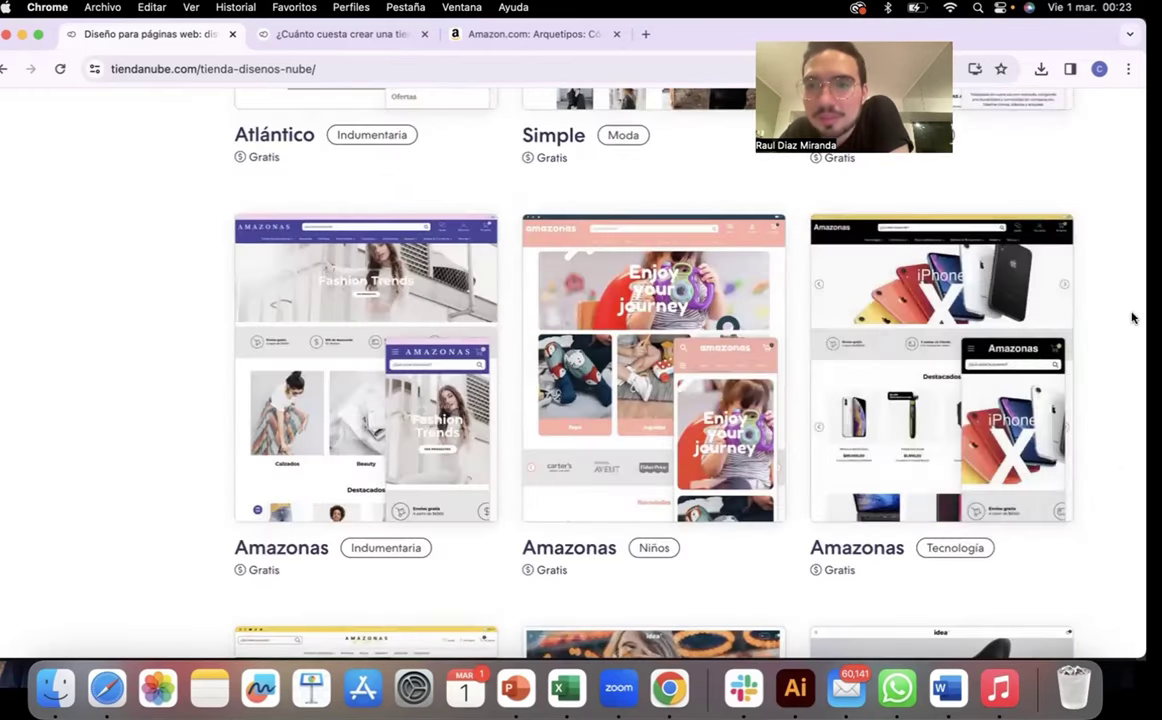
{"action": "mouse_move", "coordinate": [957, 296]}
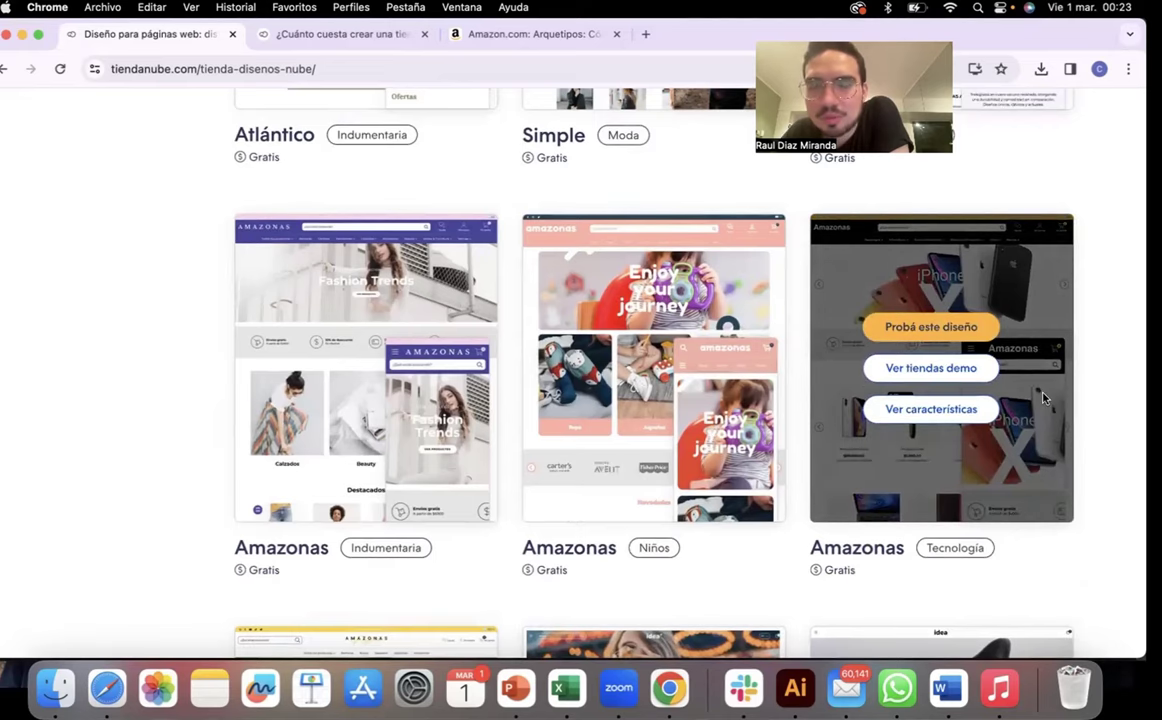
{"action": "scroll", "coordinate": [1043, 399], "scroll_direction": "down", "scroll_amount": 10}
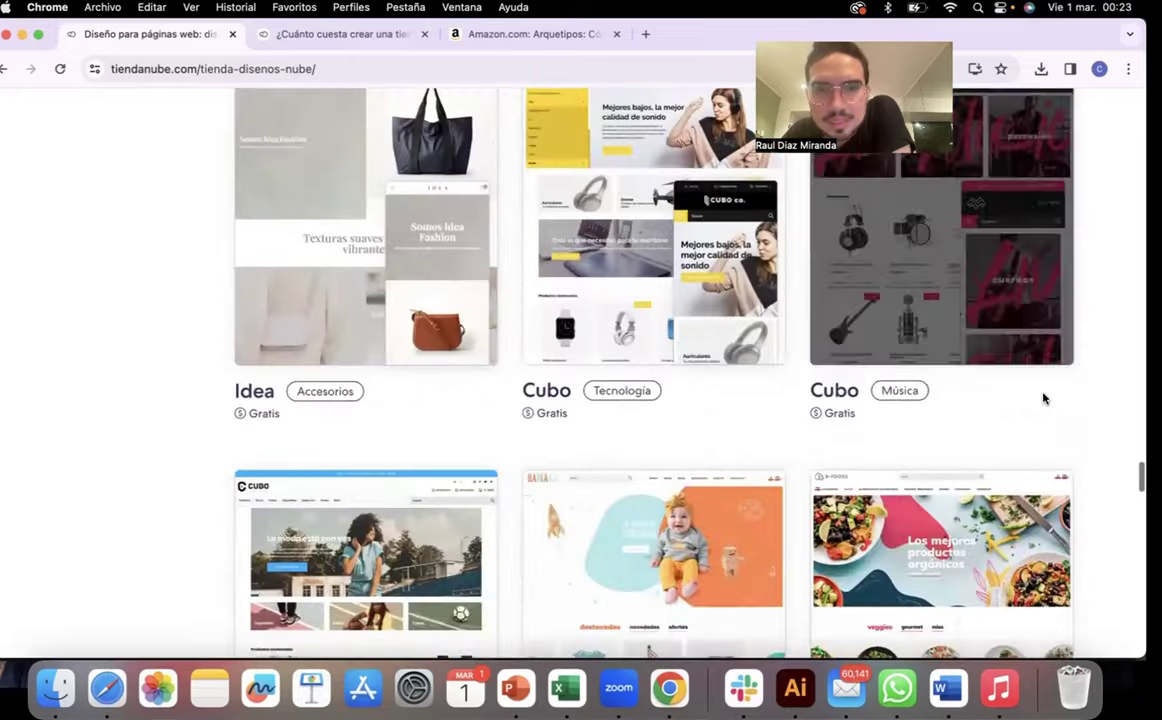
{"action": "scroll", "coordinate": [630, 480], "scroll_direction": "up", "scroll_amount": 1}
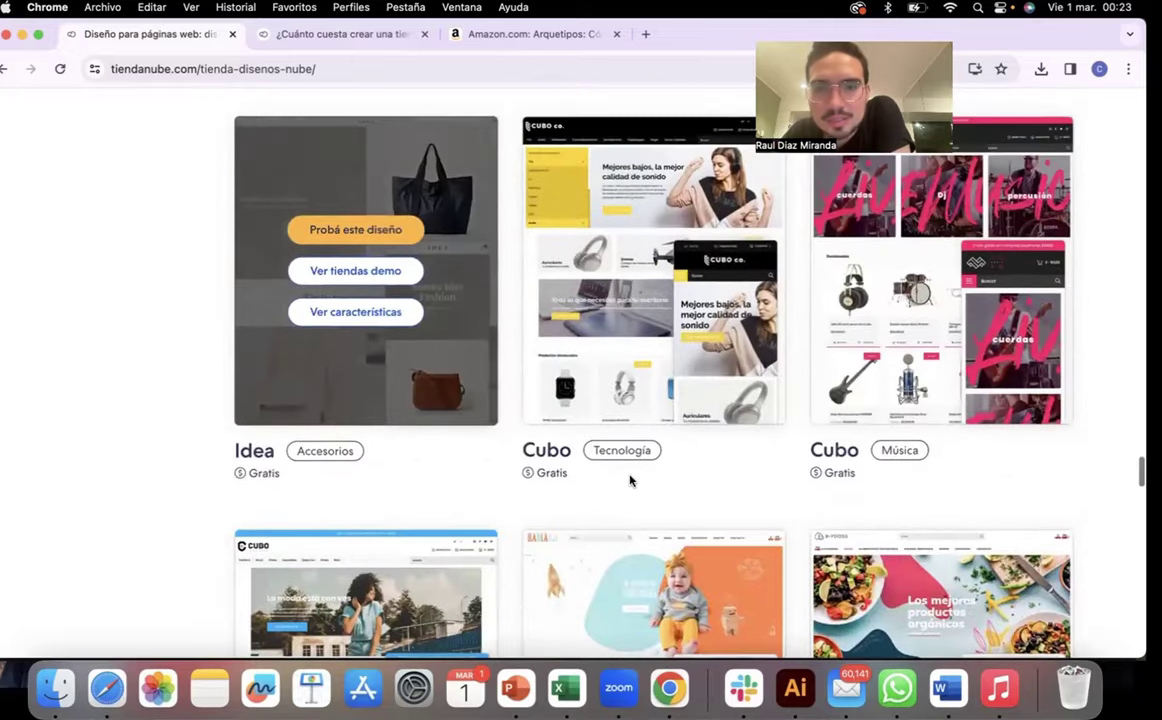
{"action": "scroll", "coordinate": [630, 481], "scroll_direction": "down", "scroll_amount": 6}
{"action": "scroll", "coordinate": [718, 402], "scroll_direction": "down", "scroll_amount": 10}
{"action": "scroll", "coordinate": [718, 402], "scroll_direction": "up", "scroll_amount": 10}
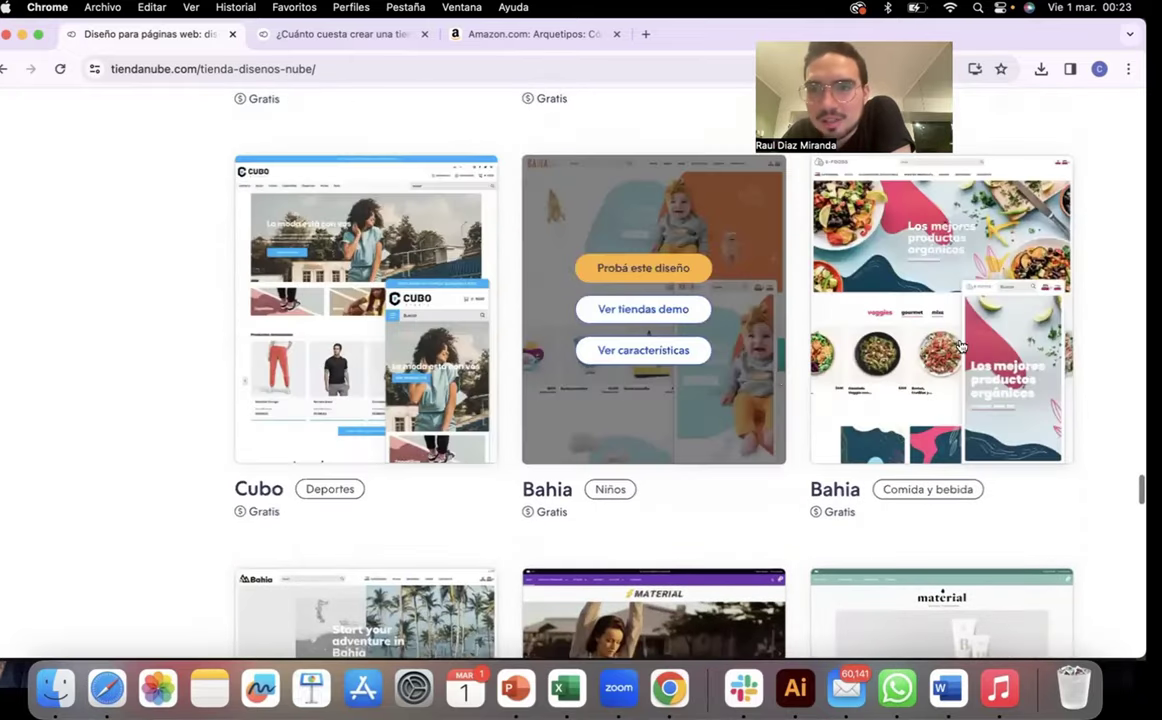
{"action": "scroll", "coordinate": [996, 448], "scroll_direction": "down", "scroll_amount": 18}
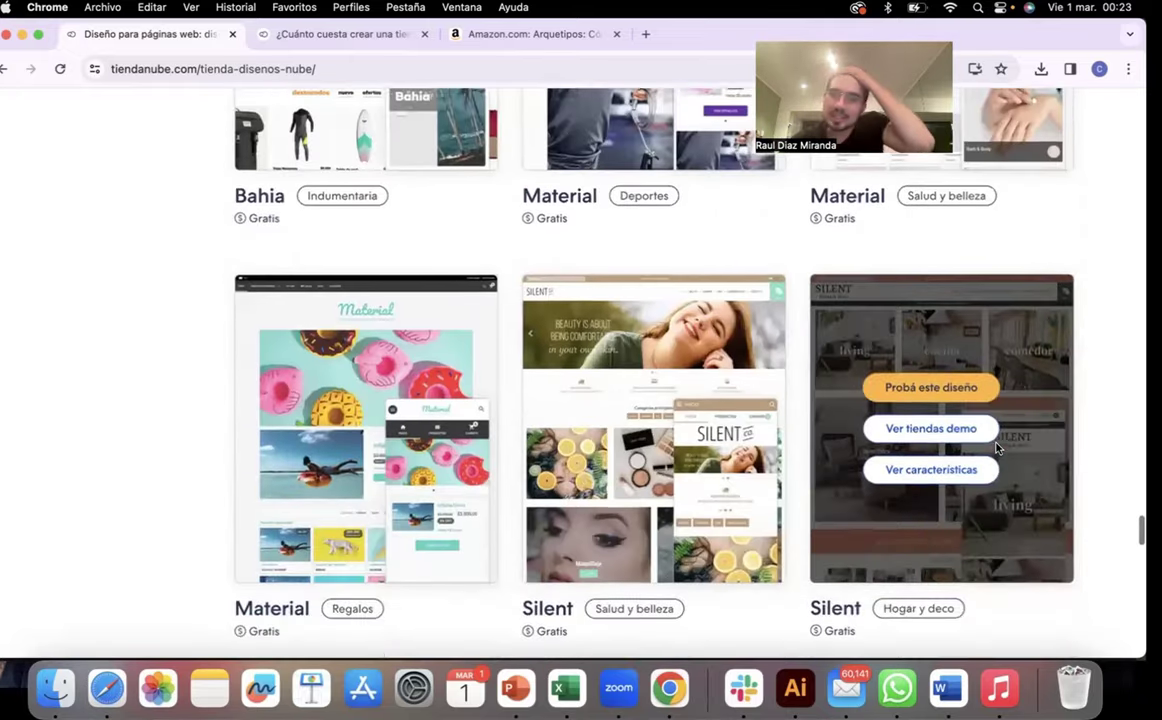
{"action": "scroll", "coordinate": [998, 449], "scroll_direction": "down", "scroll_amount": 1}
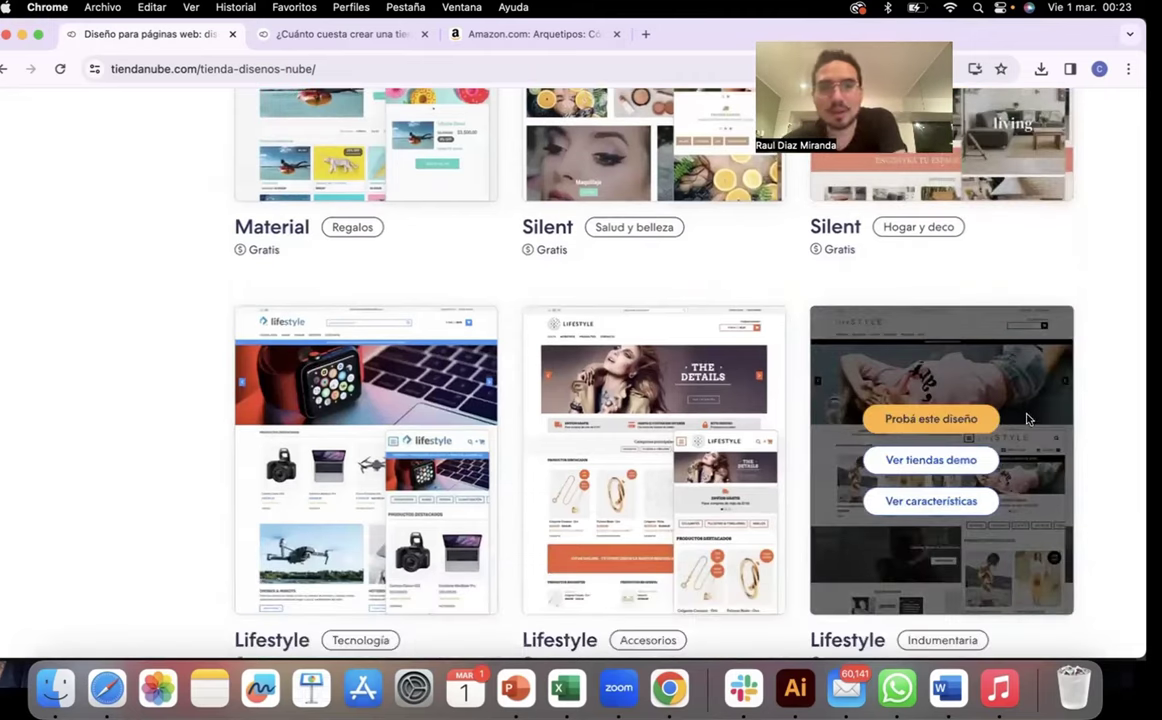
{"action": "scroll", "coordinate": [1024, 395], "scroll_direction": "down", "scroll_amount": 12}
{"action": "scroll", "coordinate": [1024, 395], "scroll_direction": "up", "scroll_amount": 20}
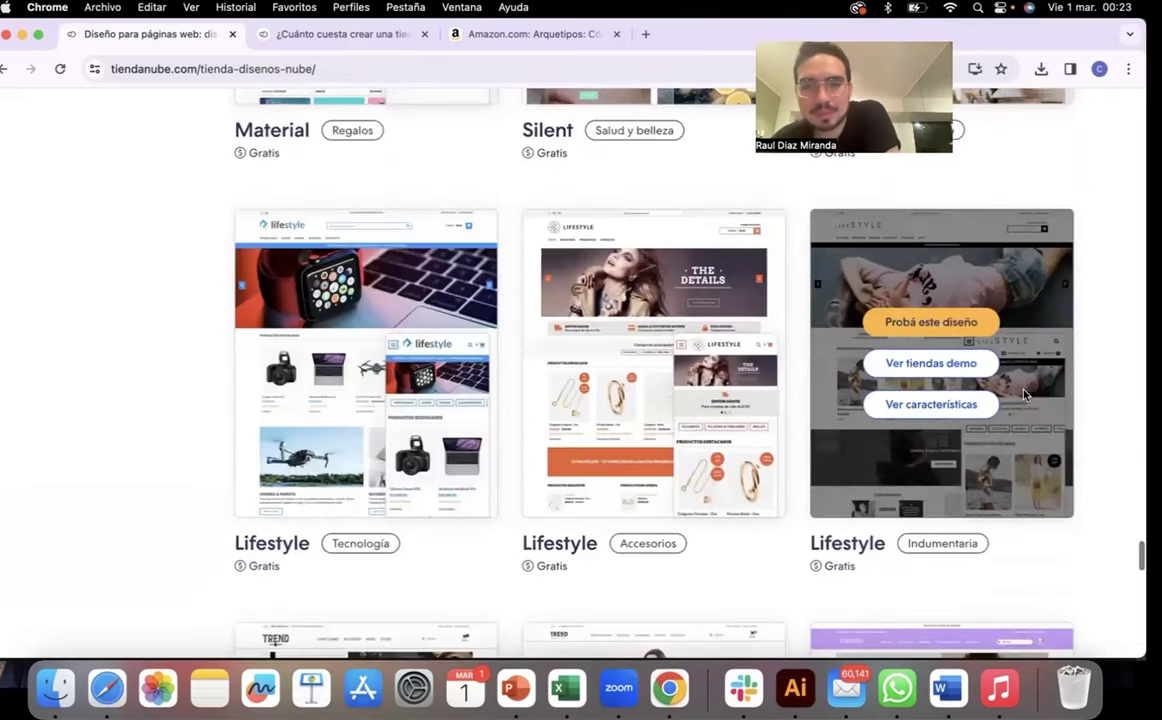
{"action": "scroll", "coordinate": [1024, 395], "scroll_direction": "up", "scroll_amount": 20}
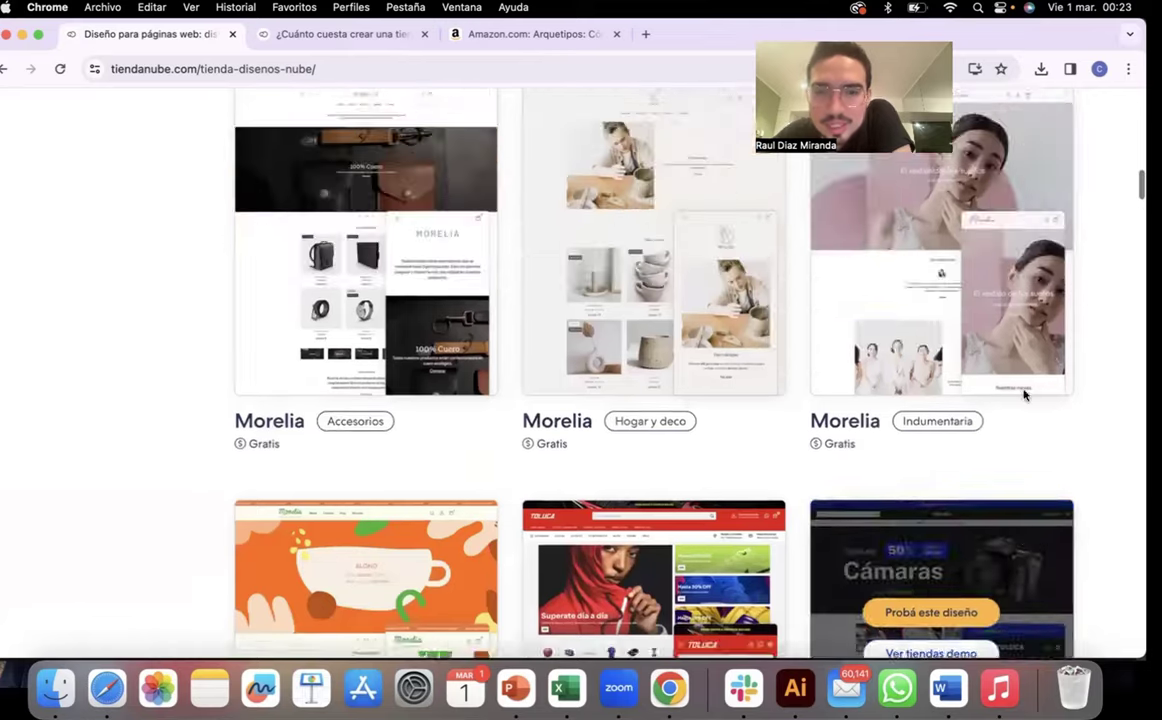
{"action": "scroll", "coordinate": [1024, 395], "scroll_direction": "up", "scroll_amount": 10}
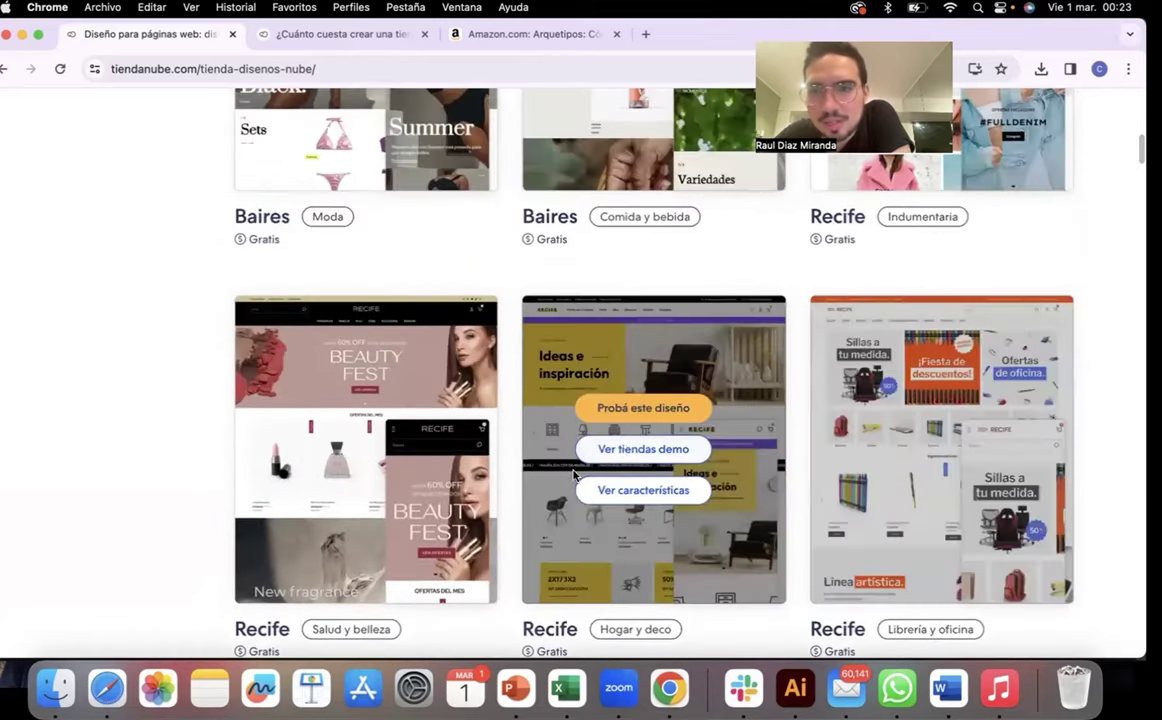
{"action": "scroll", "coordinate": [691, 437], "scroll_direction": "up", "scroll_amount": 5}
{"action": "scroll", "coordinate": [691, 437], "scroll_direction": "down", "scroll_amount": 6}
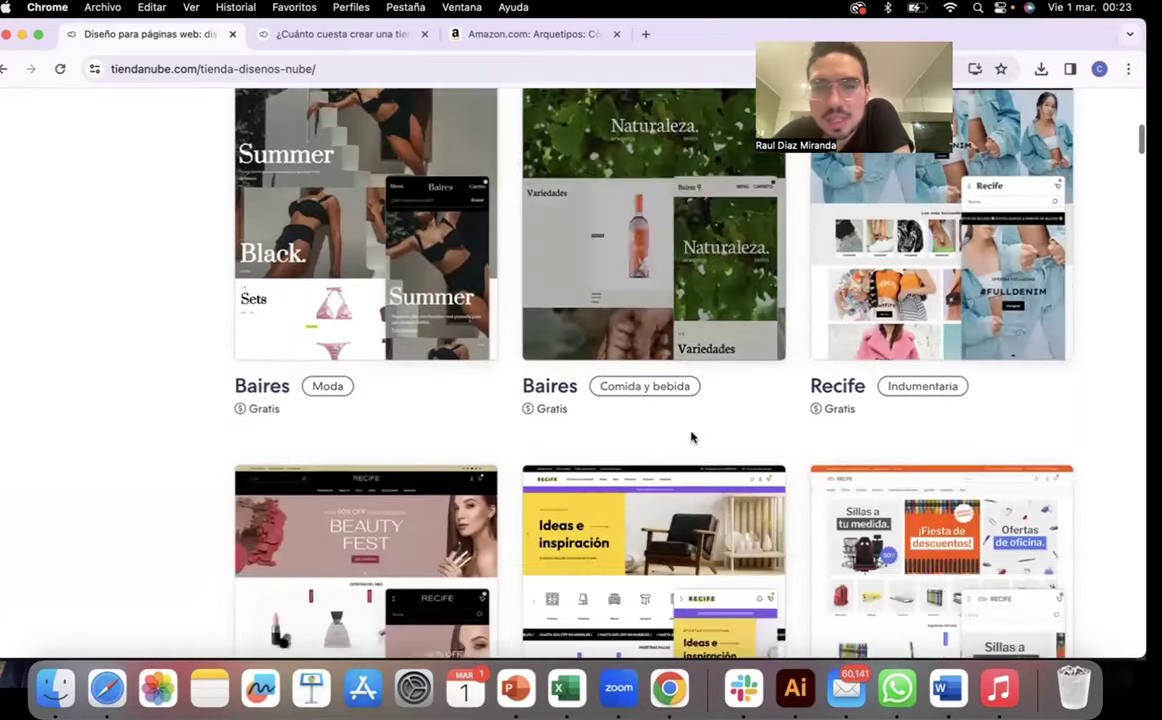
{"action": "scroll", "coordinate": [691, 437], "scroll_direction": "down", "scroll_amount": 15}
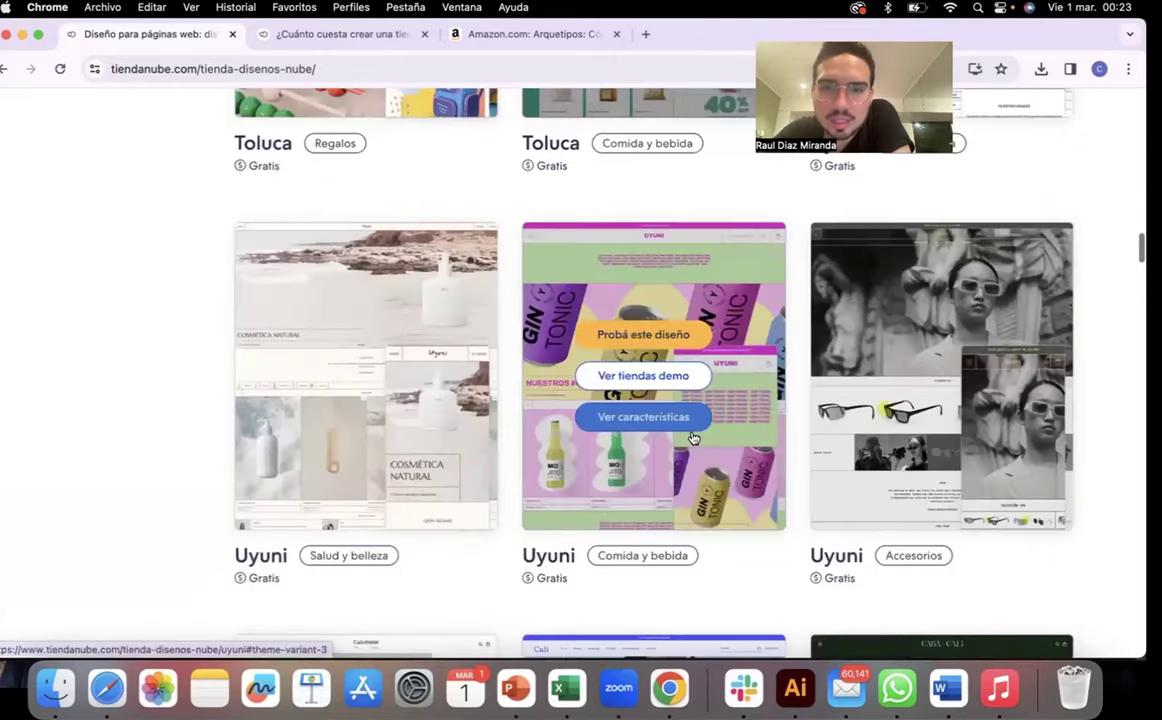
{"action": "scroll", "coordinate": [691, 437], "scroll_direction": "down", "scroll_amount": 1}
{"action": "scroll", "coordinate": [855, 322], "scroll_direction": "up", "scroll_amount": 2}
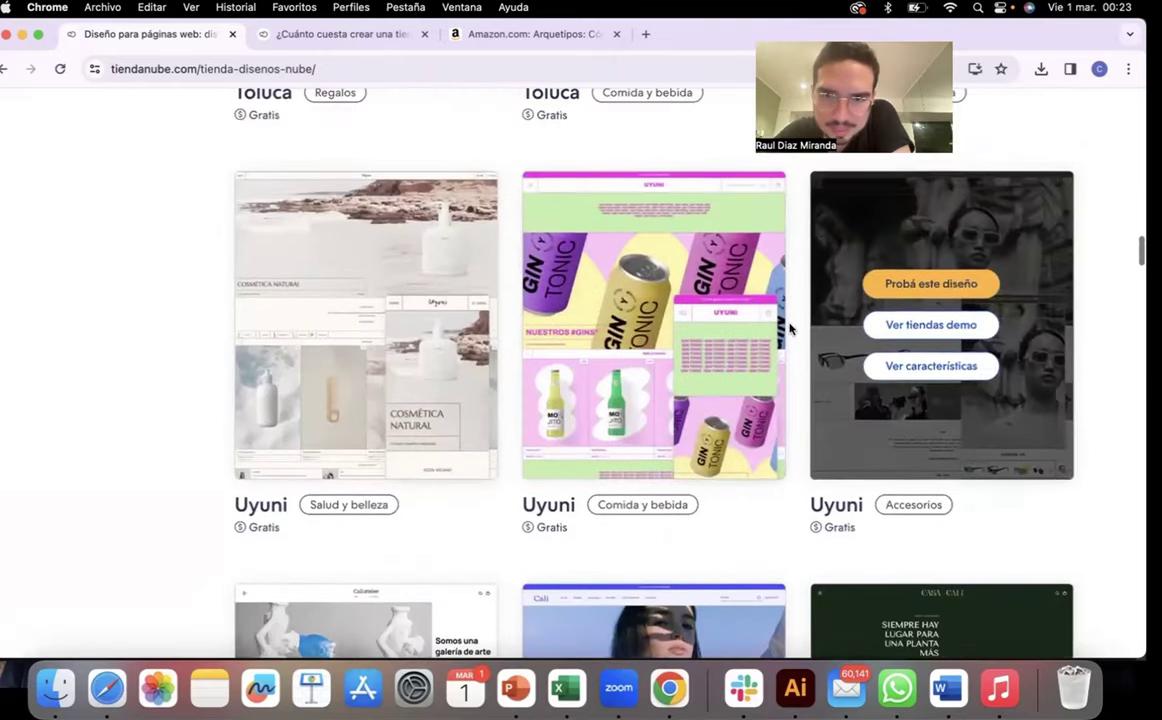
{"action": "scroll", "coordinate": [716, 361], "scroll_direction": "up", "scroll_amount": 5}
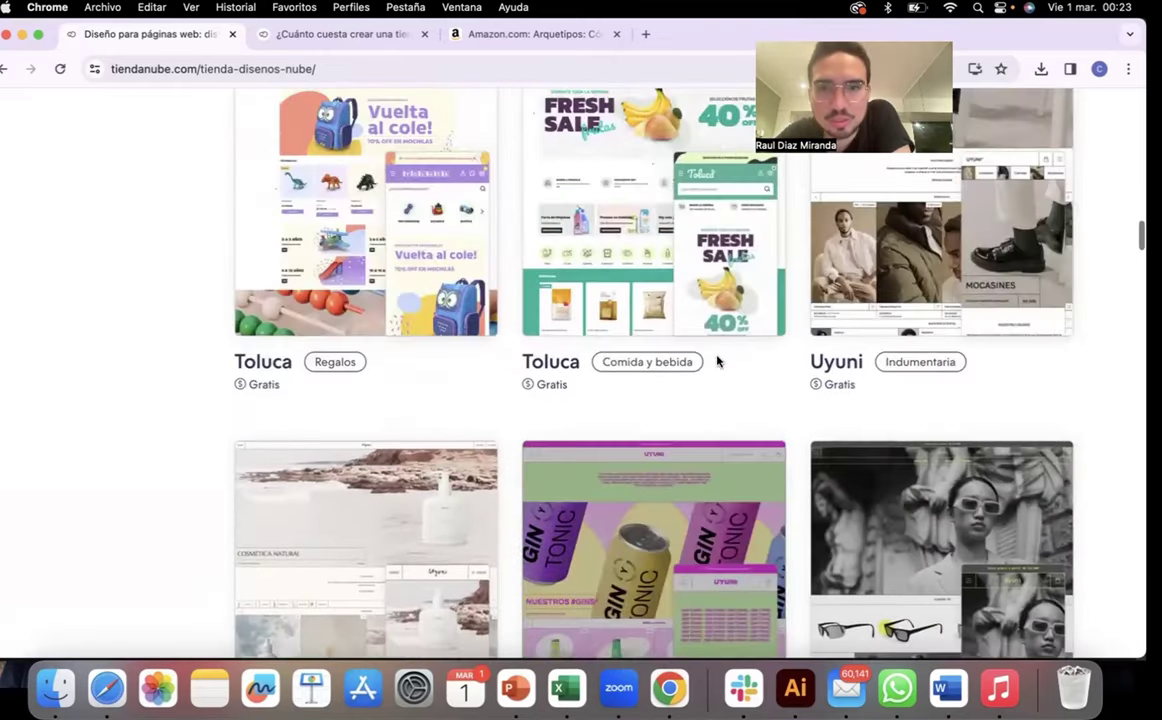
{"action": "scroll", "coordinate": [710, 492], "scroll_direction": "up", "scroll_amount": 5}
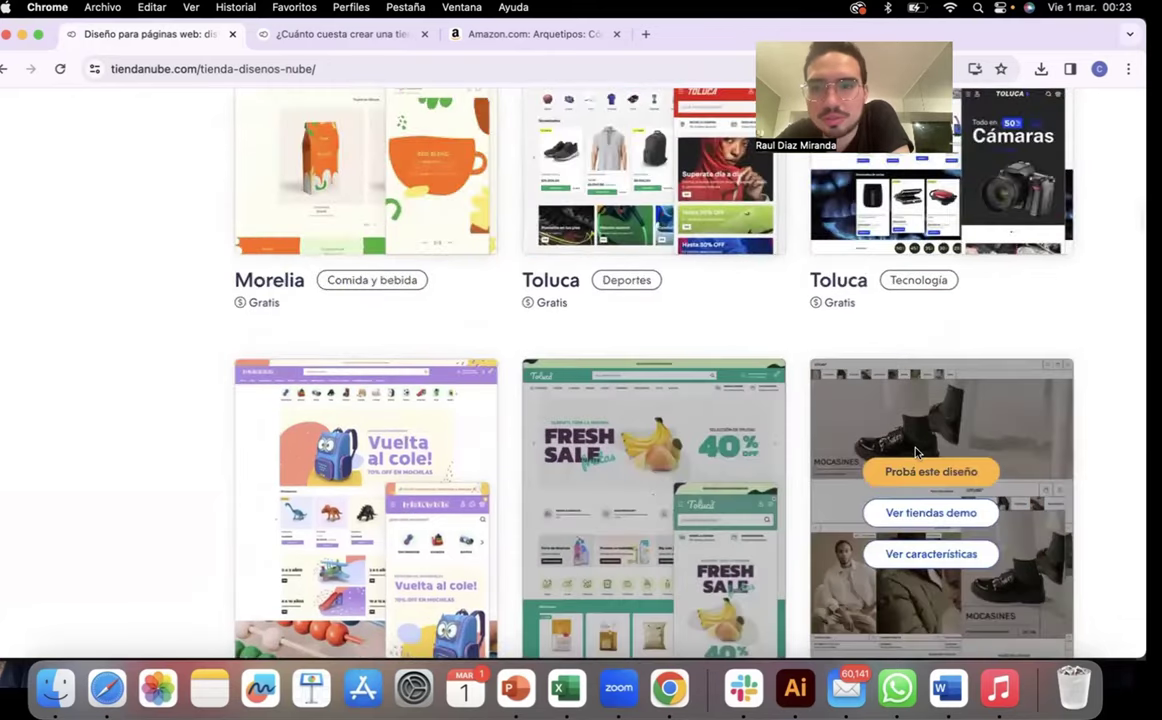
{"action": "scroll", "coordinate": [990, 470], "scroll_direction": "up", "scroll_amount": 7}
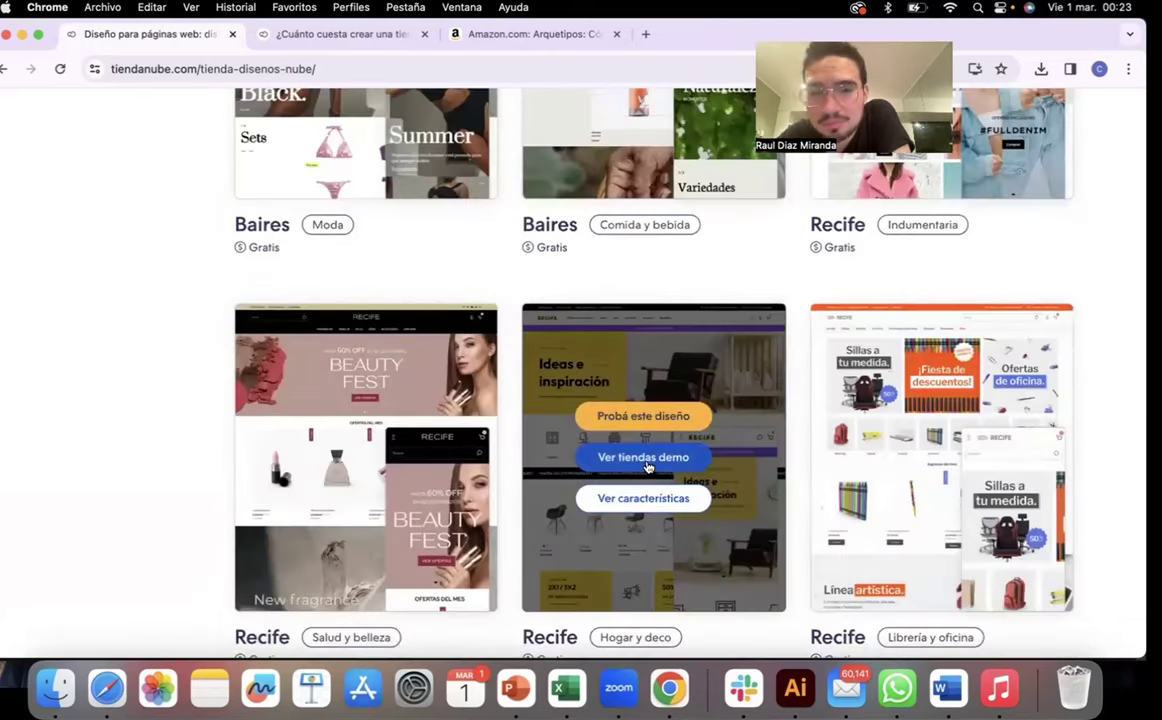
{"action": "left_click", "coordinate": [645, 459]}
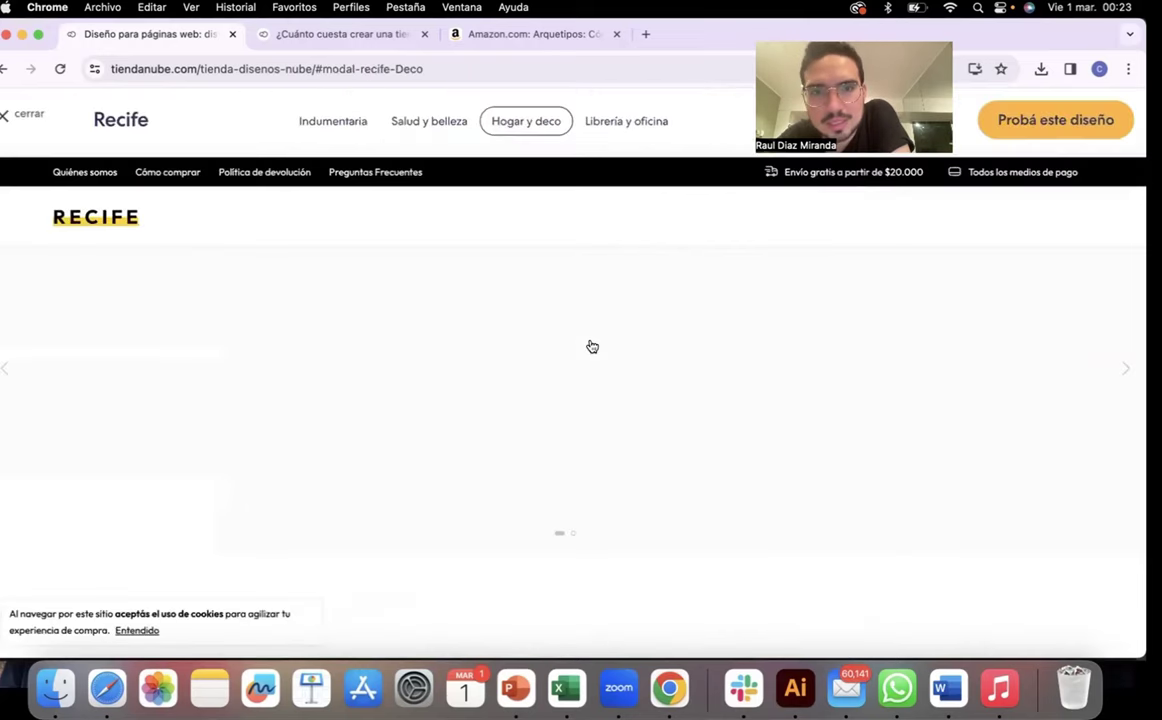
Step: Scroll through the Recife Hogar y deco demo store, then close the preview
{"action": "scroll", "coordinate": [419, 407], "scroll_direction": "down", "scroll_amount": 5}
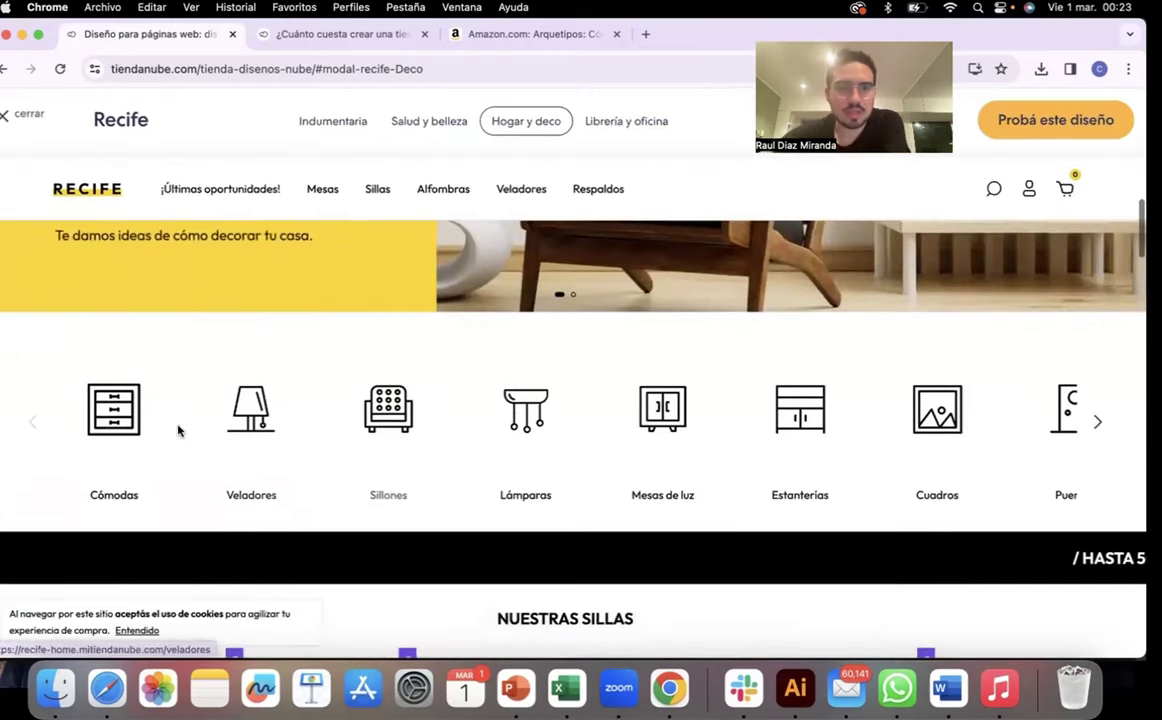
{"action": "scroll", "coordinate": [384, 478], "scroll_direction": "down", "scroll_amount": 8}
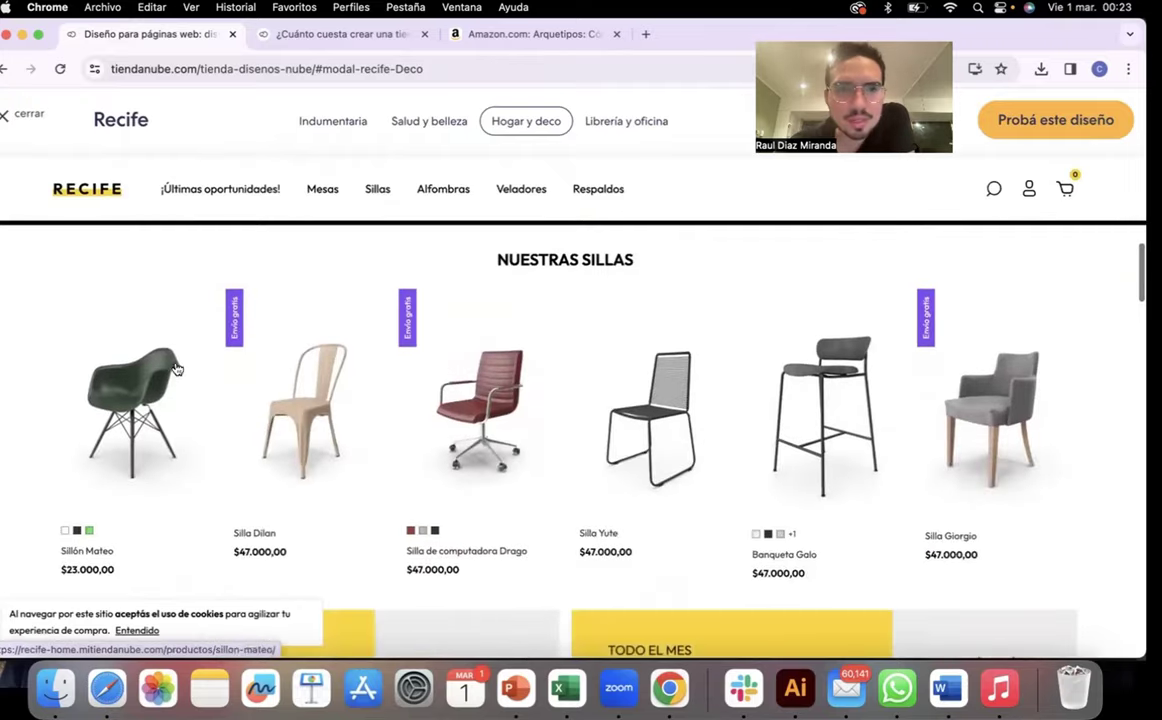
{"action": "scroll", "coordinate": [560, 440], "scroll_direction": "up", "scroll_amount": 12}
{"action": "scroll", "coordinate": [660, 440], "scroll_direction": "down", "scroll_amount": 7}
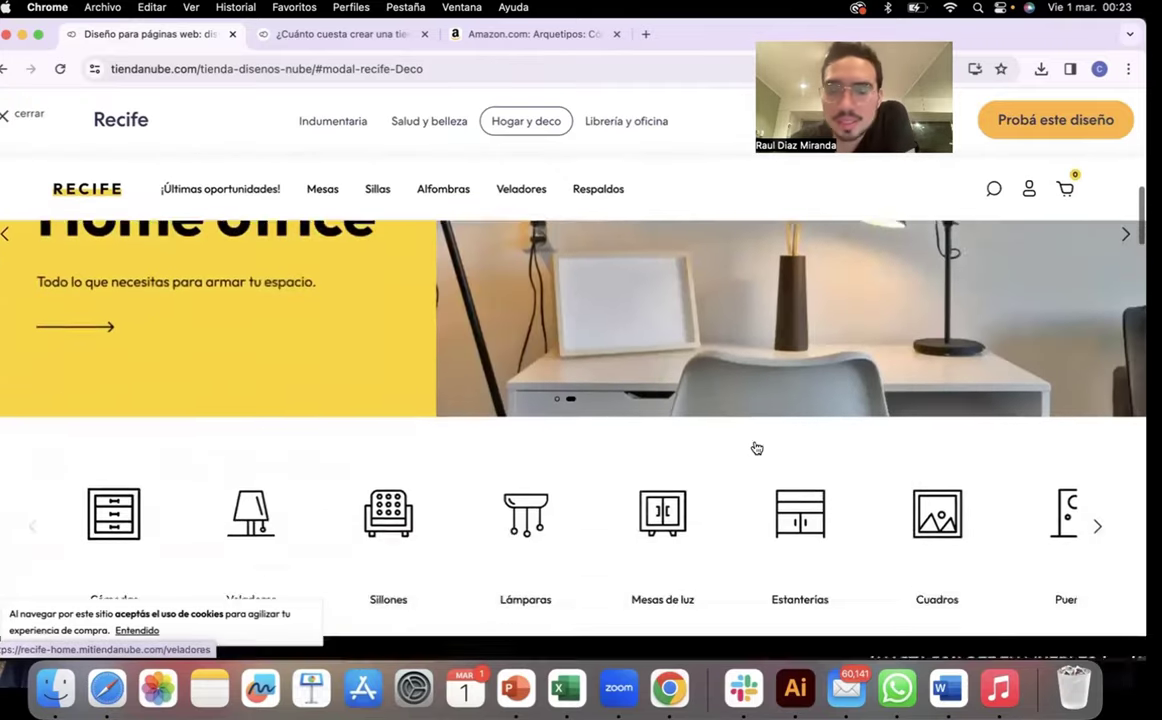
{"action": "scroll", "coordinate": [697, 428], "scroll_direction": "down", "scroll_amount": 3}
{"action": "scroll", "coordinate": [859, 363], "scroll_direction": "down", "scroll_amount": 6}
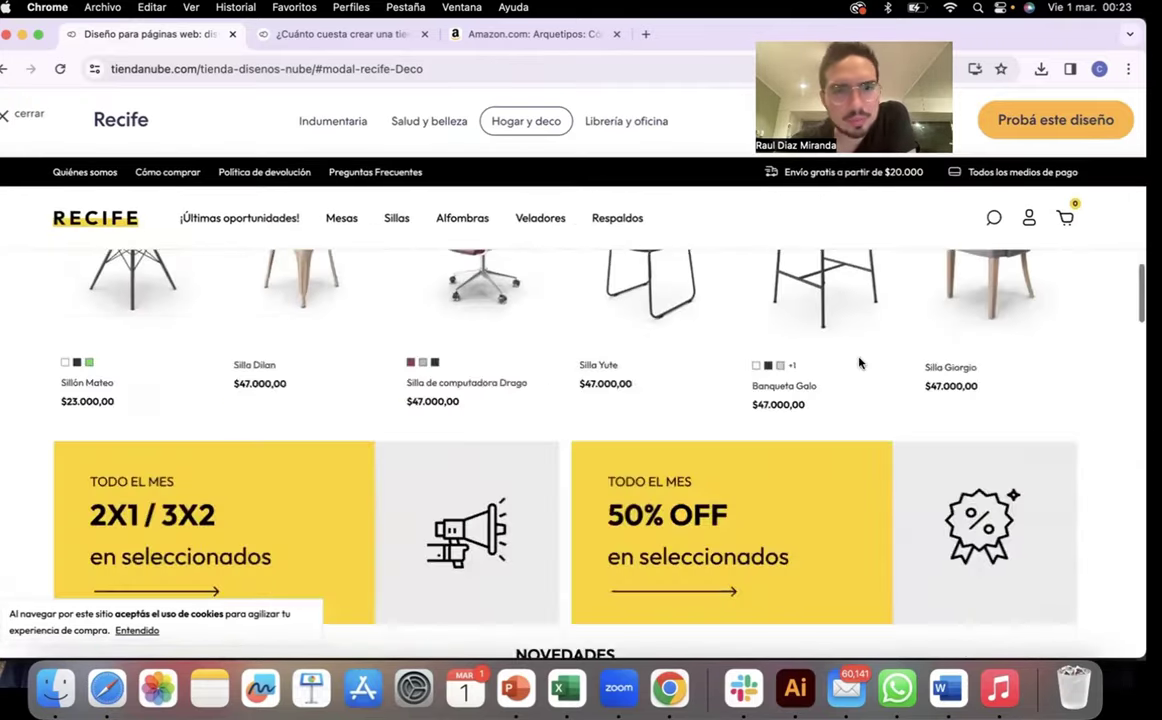
{"action": "scroll", "coordinate": [760, 358], "scroll_direction": "up", "scroll_amount": 4}
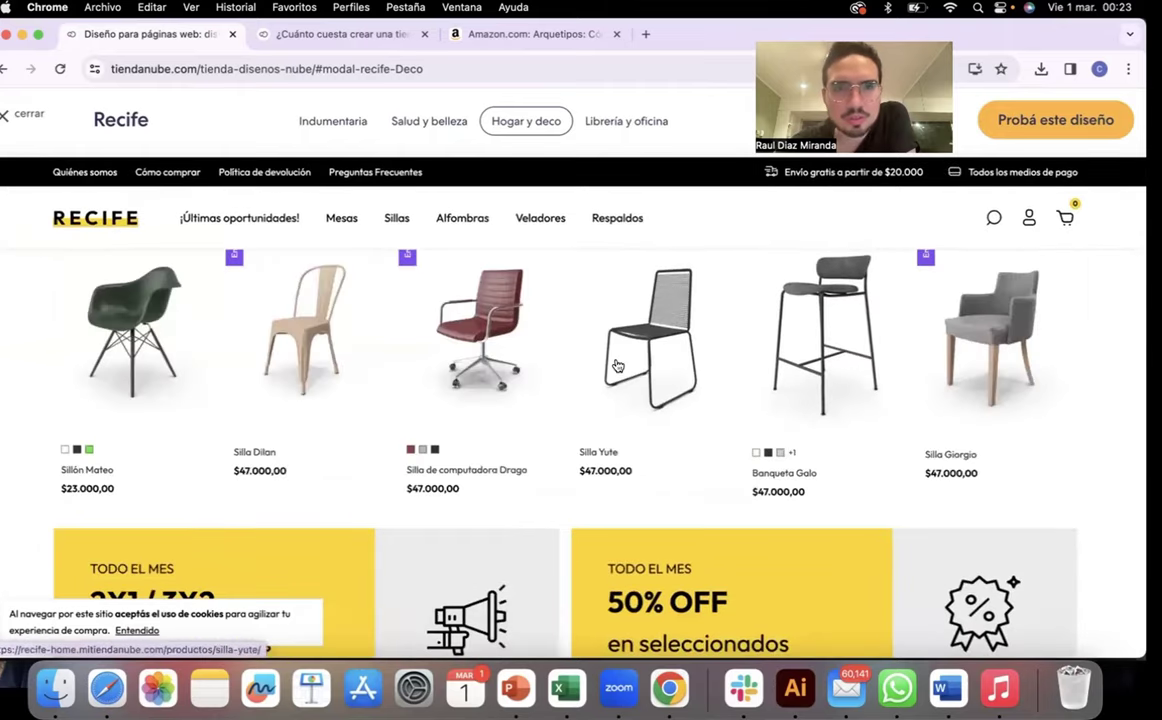
{"action": "scroll", "coordinate": [617, 366], "scroll_direction": "down", "scroll_amount": 5}
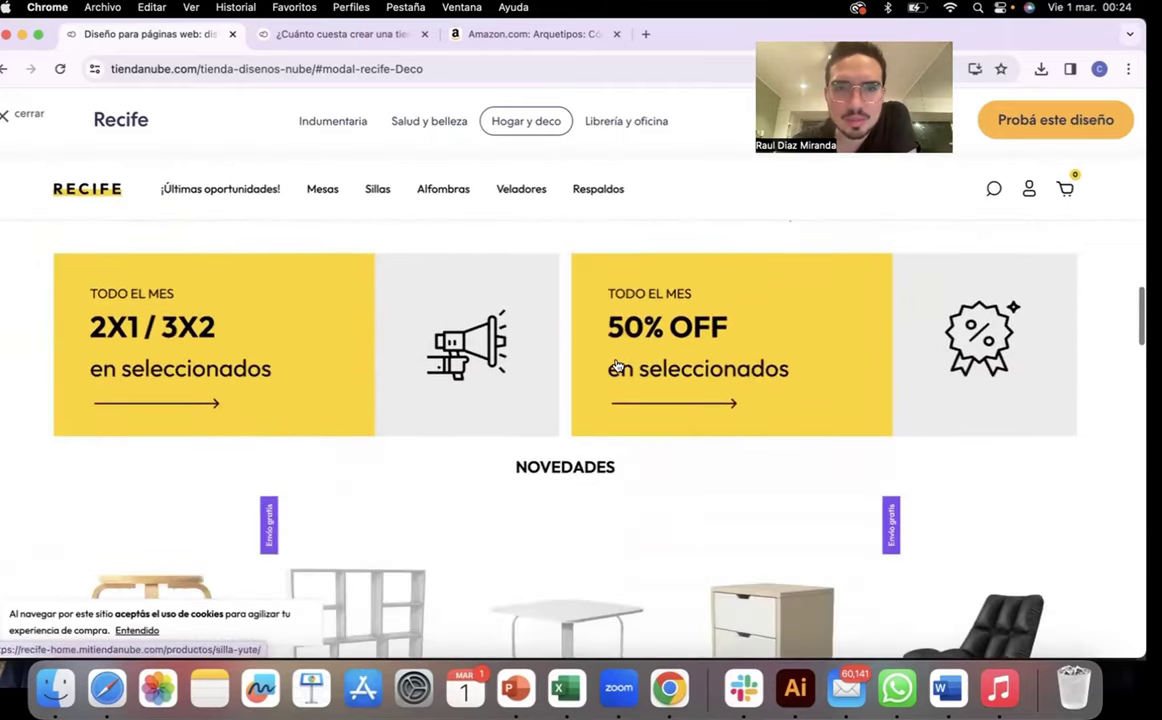
{"action": "scroll", "coordinate": [617, 366], "scroll_direction": "up", "scroll_amount": 3}
{"action": "scroll", "coordinate": [230, 371], "scroll_direction": "up", "scroll_amount": 4}
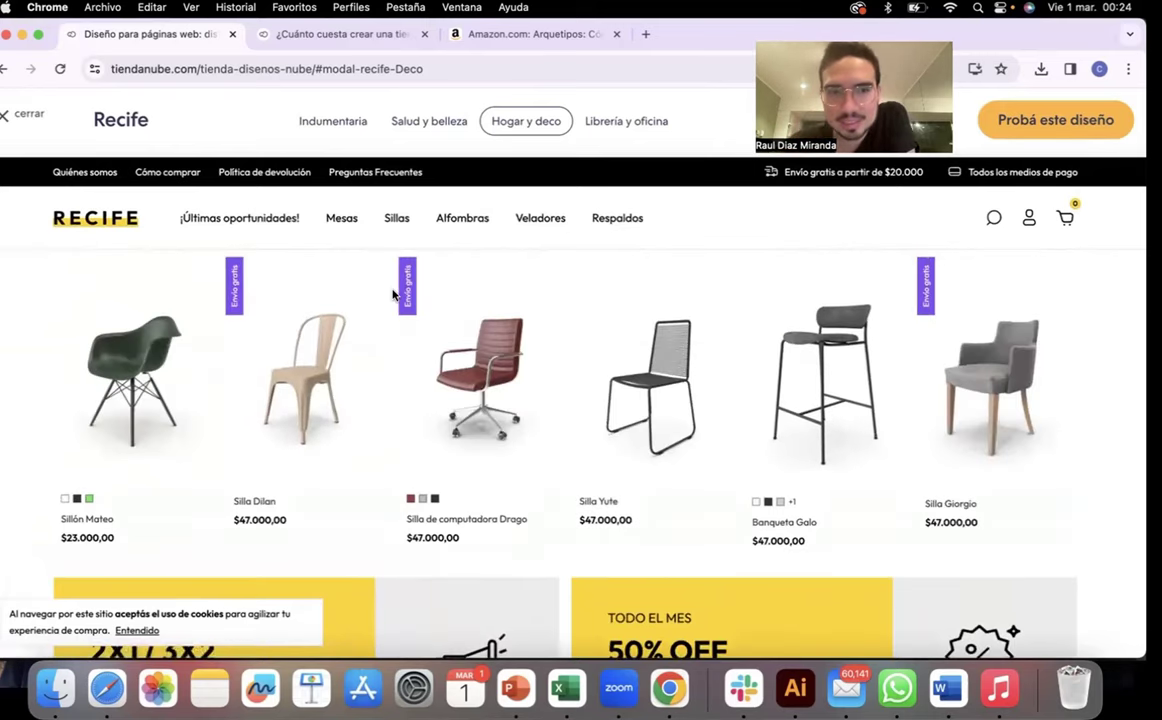
{"action": "scroll", "coordinate": [236, 287], "scroll_direction": "down", "scroll_amount": 5}
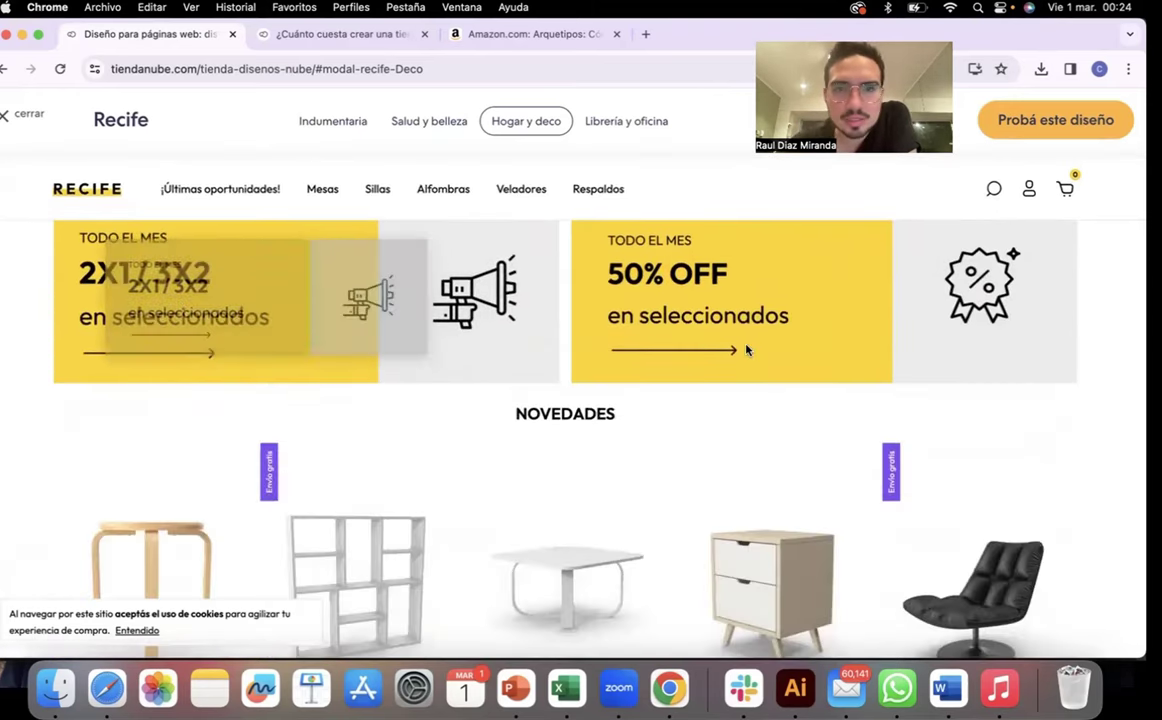
{"action": "scroll", "coordinate": [746, 350], "scroll_direction": "up", "scroll_amount": 1}
{"action": "scroll", "coordinate": [760, 400], "scroll_direction": "down", "scroll_amount": 3}
{"action": "scroll", "coordinate": [775, 441], "scroll_direction": "up", "scroll_amount": 3}
{"action": "scroll", "coordinate": [774, 441], "scroll_direction": "up", "scroll_amount": 1}
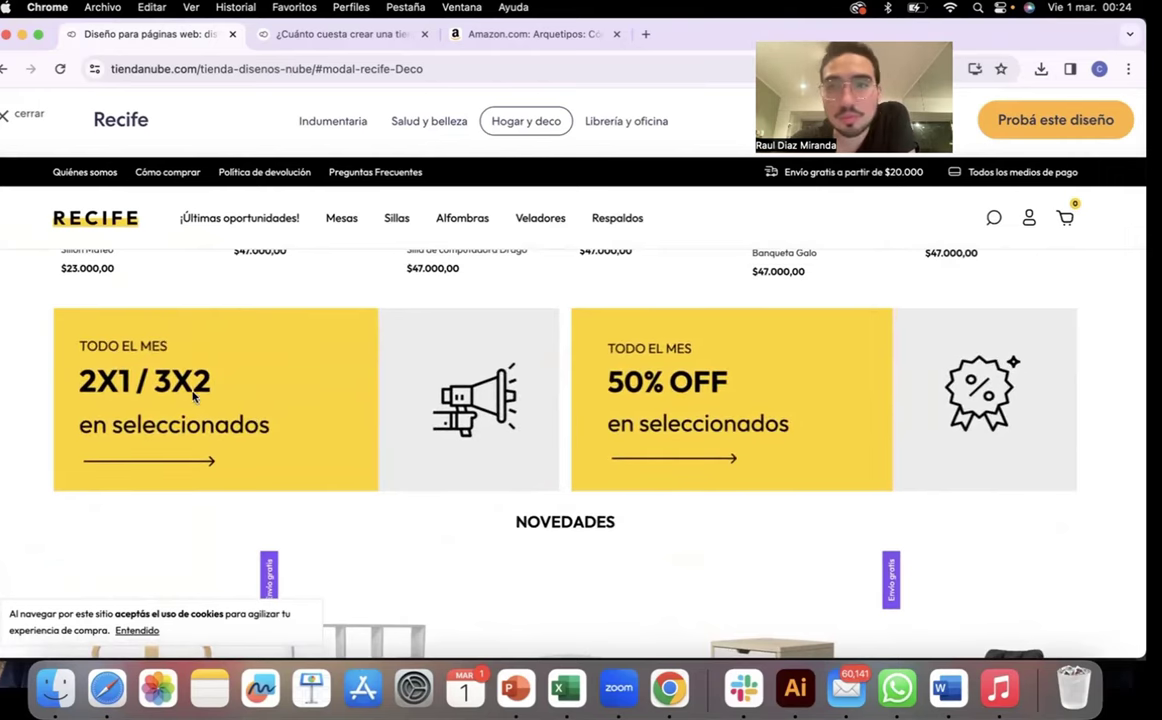
{"action": "scroll", "coordinate": [268, 445], "scroll_direction": "down", "scroll_amount": 3}
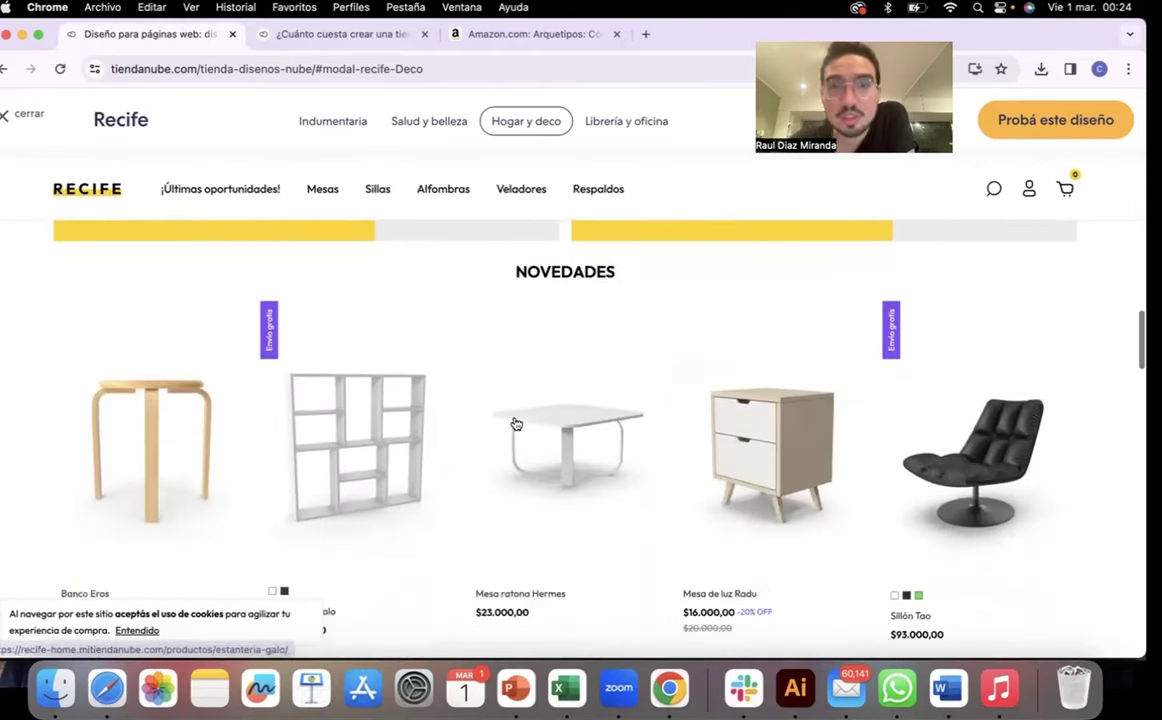
{"action": "scroll", "coordinate": [513, 420], "scroll_direction": "down", "scroll_amount": 5}
{"action": "scroll", "coordinate": [536, 417], "scroll_direction": "down", "scroll_amount": 5}
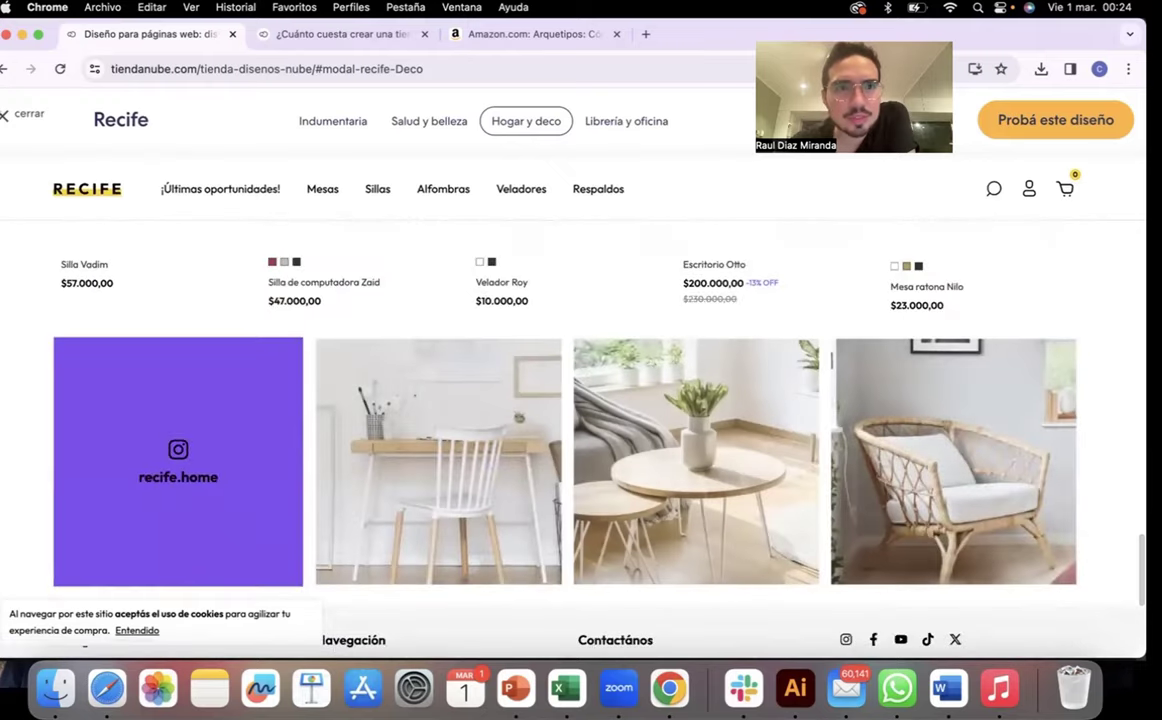
{"action": "left_click", "coordinate": [4, 116]}
Step: Filter the design gallery to show only 'Libros, arte y música' themes
{"action": "scroll", "coordinate": [873, 403], "scroll_direction": "down", "scroll_amount": 6}
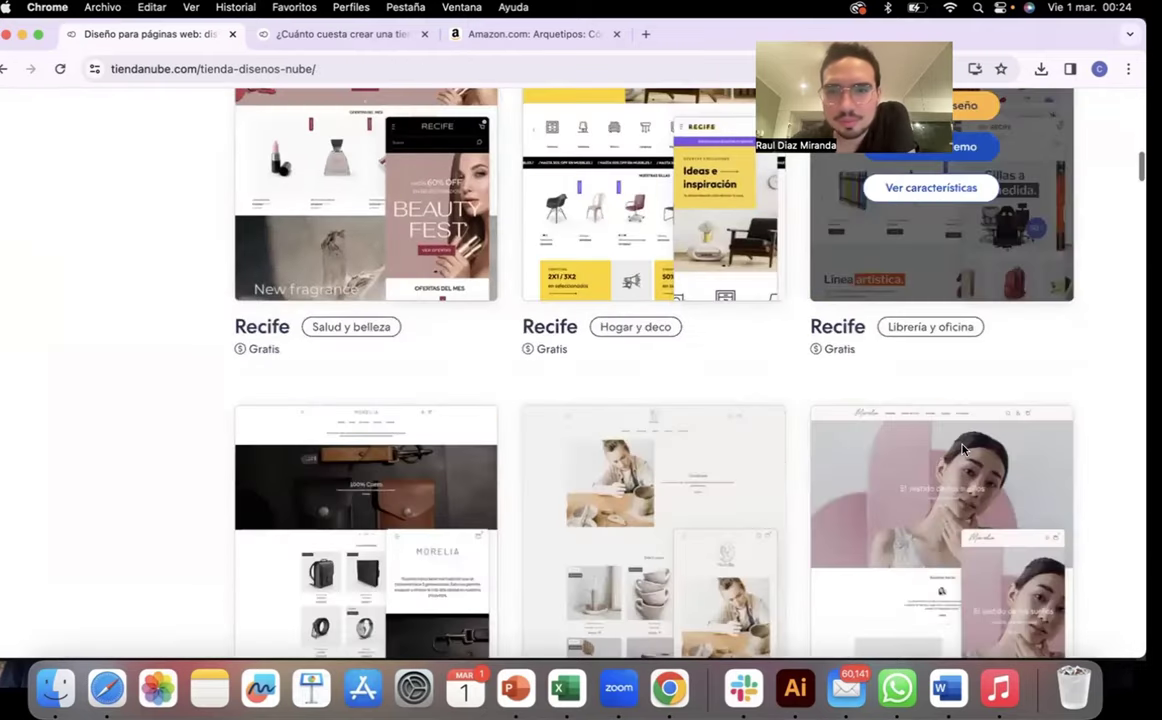
{"action": "scroll", "coordinate": [962, 447], "scroll_direction": "down", "scroll_amount": 15}
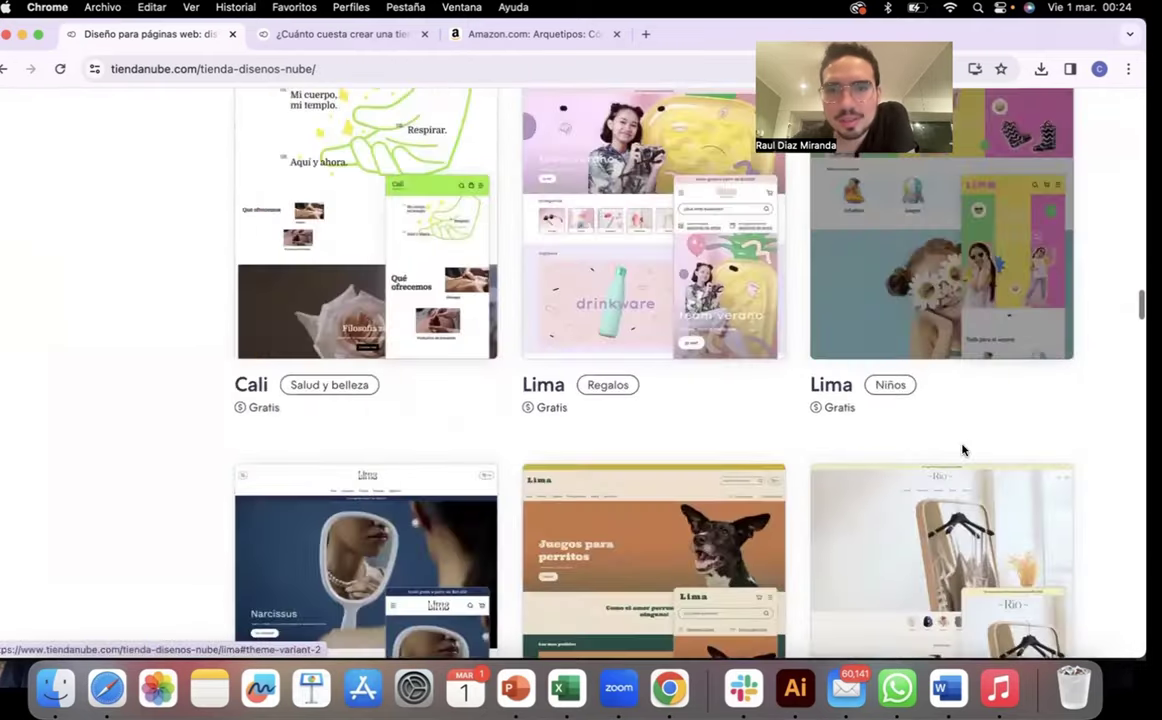
{"action": "scroll", "coordinate": [962, 450], "scroll_direction": "down", "scroll_amount": 5}
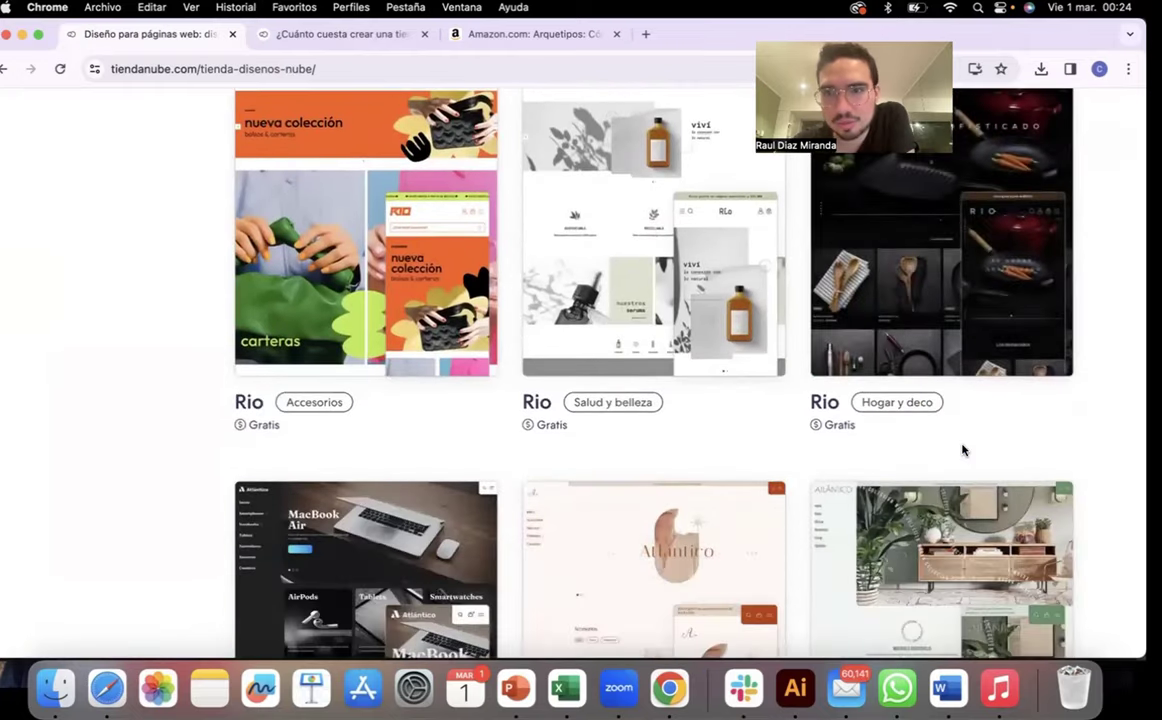
{"action": "scroll", "coordinate": [962, 450], "scroll_direction": "down", "scroll_amount": 12}
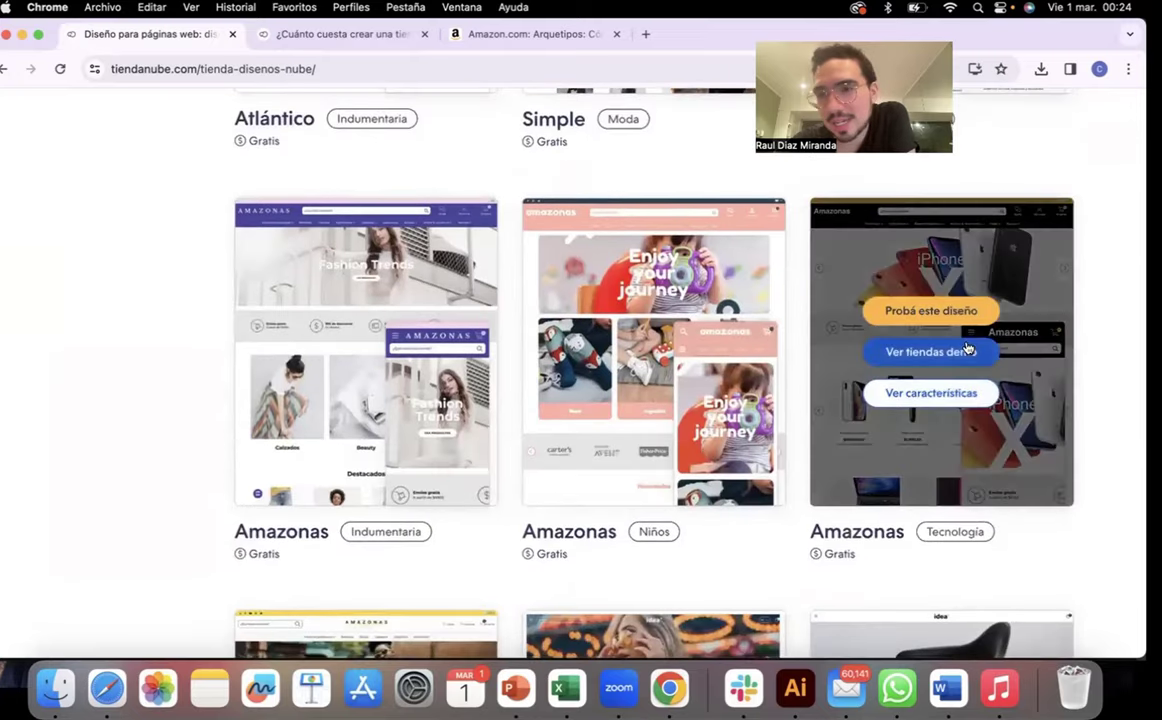
{"action": "scroll", "coordinate": [1068, 403], "scroll_direction": "down", "scroll_amount": 3}
{"action": "scroll", "coordinate": [1068, 403], "scroll_direction": "up", "scroll_amount": 4}
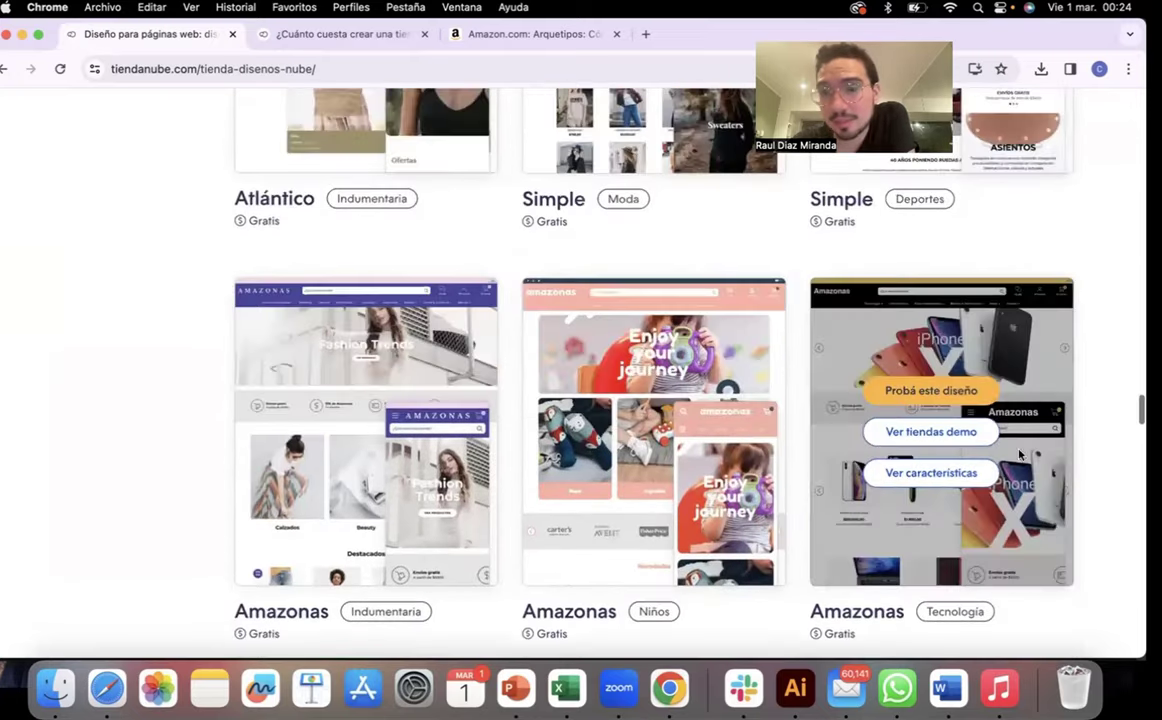
{"action": "scroll", "coordinate": [1050, 450], "scroll_direction": "down", "scroll_amount": 4}
{"action": "scroll", "coordinate": [1035, 497], "scroll_direction": "down", "scroll_amount": 3}
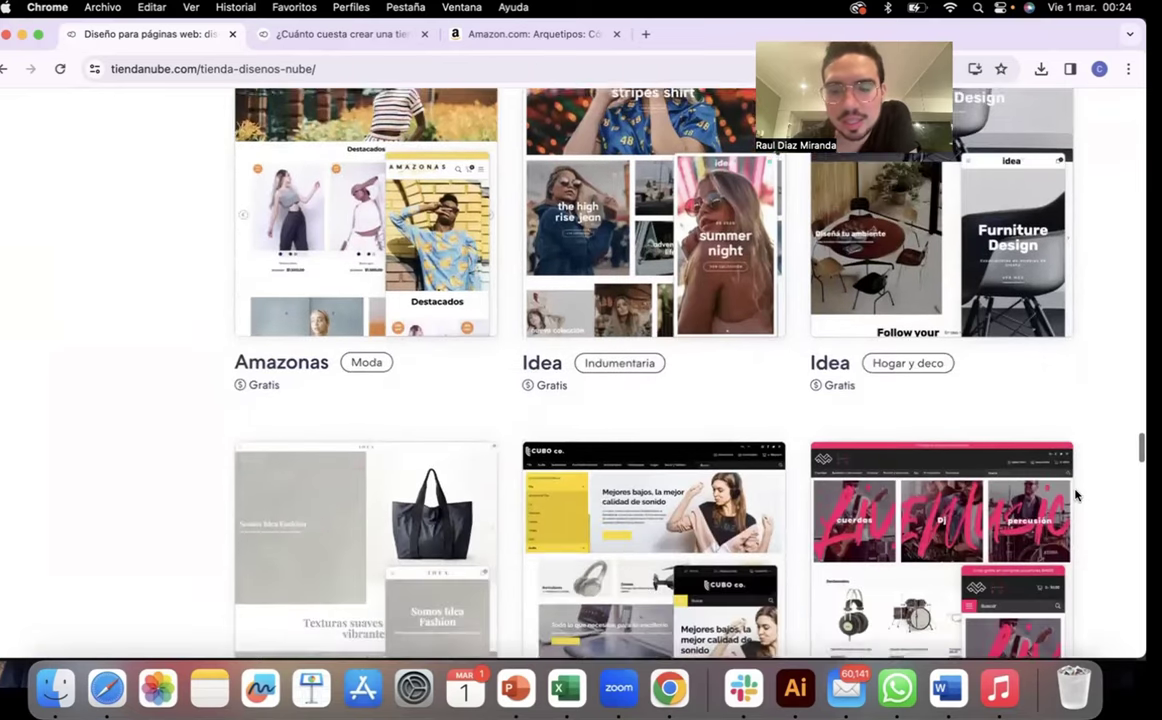
{"action": "scroll", "coordinate": [1076, 494], "scroll_direction": "down", "scroll_amount": 10}
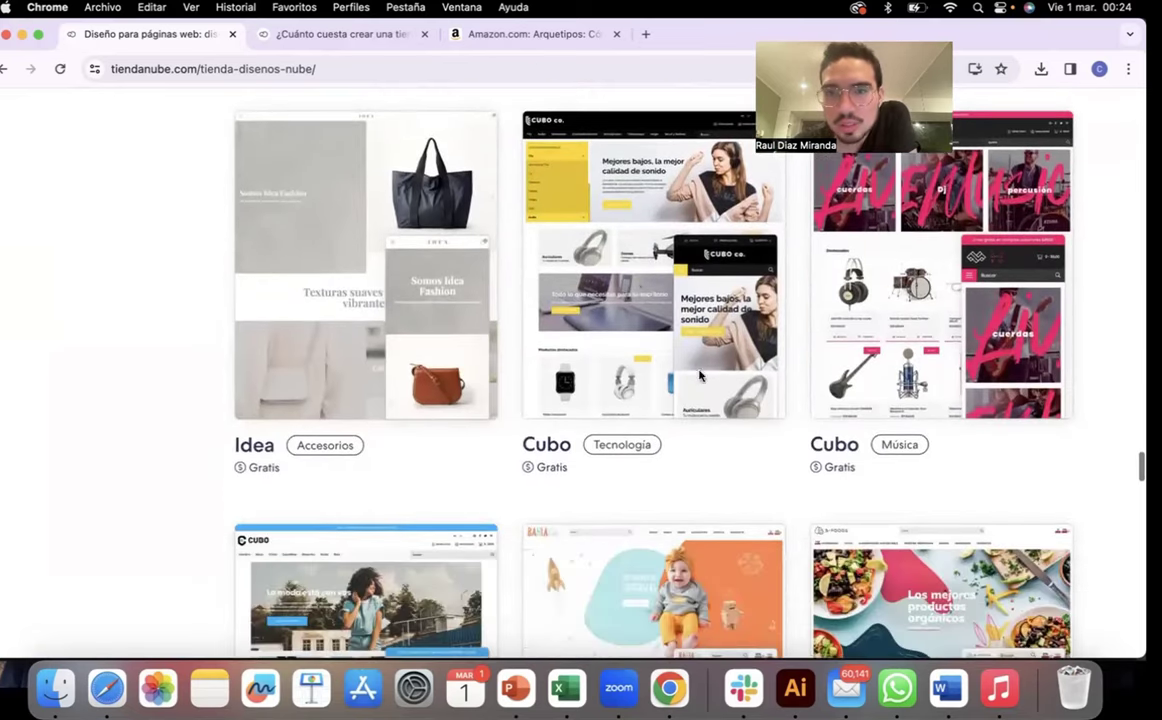
{"action": "scroll", "coordinate": [902, 490], "scroll_direction": "down", "scroll_amount": 5}
{"action": "scroll", "coordinate": [903, 487], "scroll_direction": "up", "scroll_amount": 1}
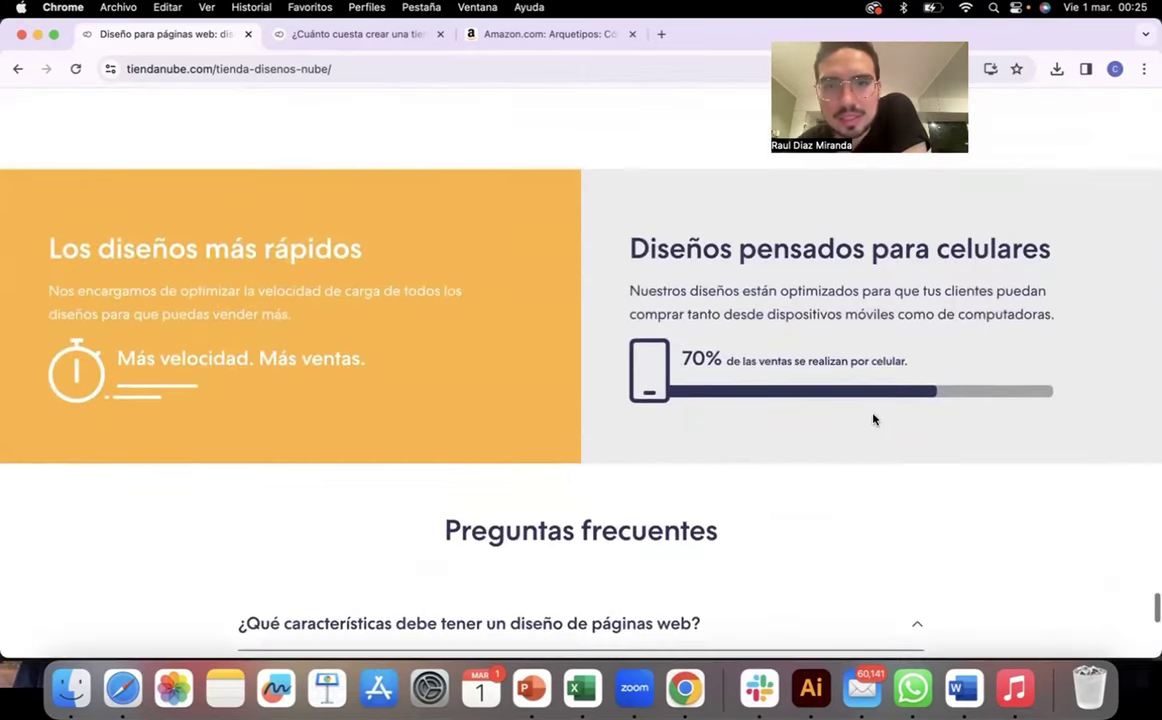
{"action": "scroll", "coordinate": [874, 418], "scroll_direction": "up", "scroll_amount": 7}
{"action": "scroll", "coordinate": [873, 418], "scroll_direction": "up", "scroll_amount": 15}
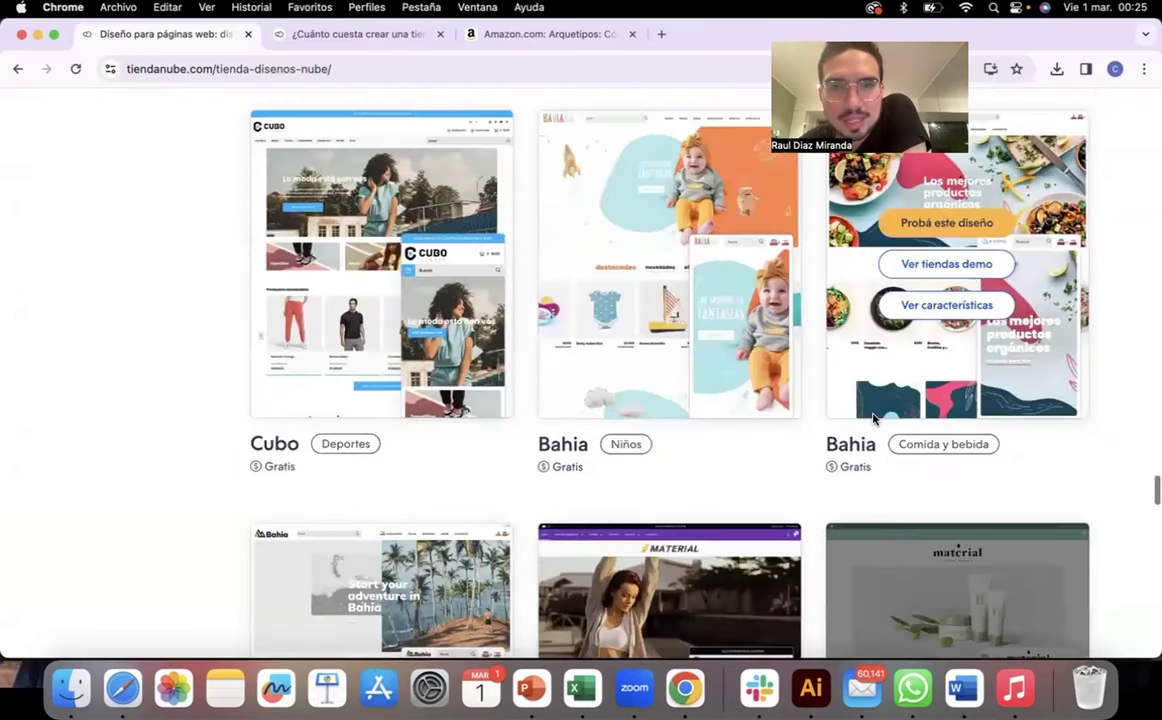
{"action": "scroll", "coordinate": [873, 418], "scroll_direction": "up", "scroll_amount": 15}
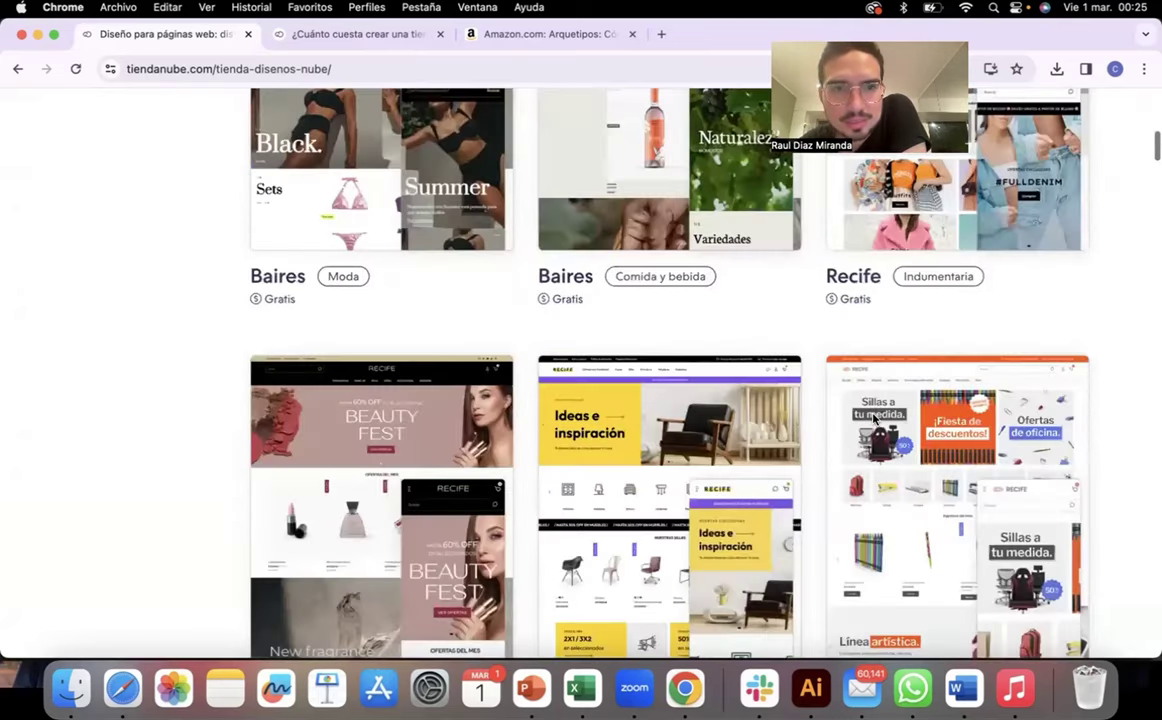
{"action": "scroll", "coordinate": [873, 418], "scroll_direction": "up", "scroll_amount": 10}
{"action": "scroll", "coordinate": [873, 415], "scroll_direction": "down", "scroll_amount": 4}
{"action": "scroll", "coordinate": [873, 415], "scroll_direction": "up", "scroll_amount": 3}
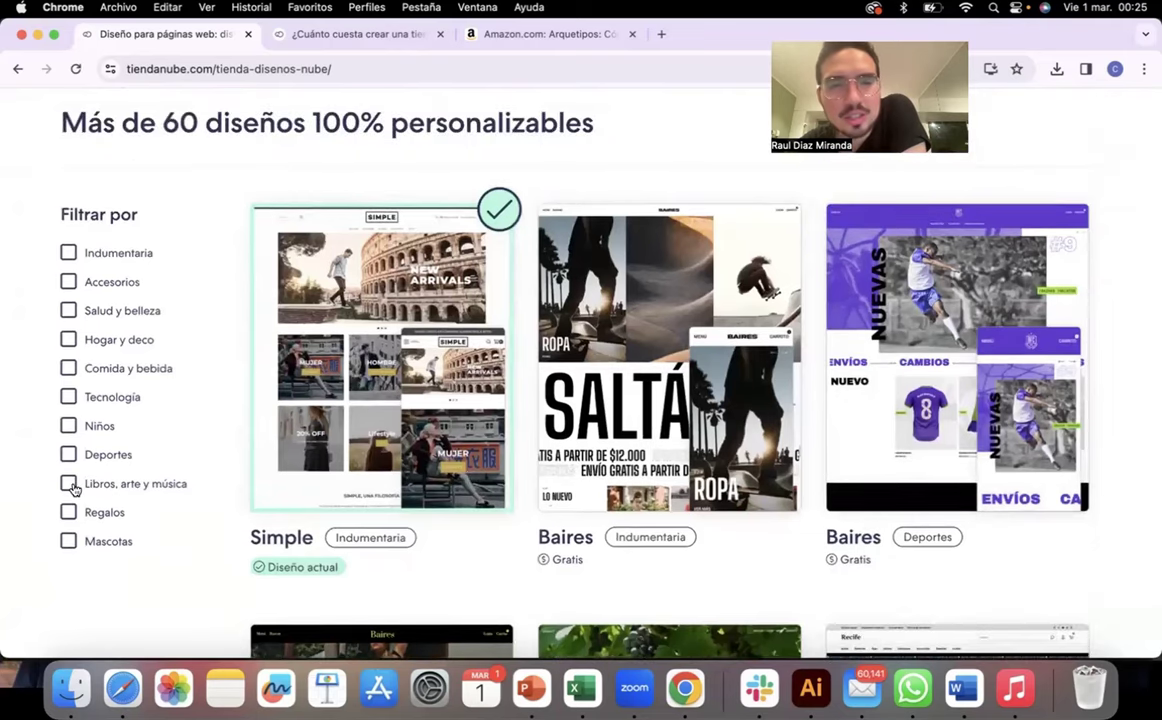
{"action": "left_click", "coordinate": [73, 487]}
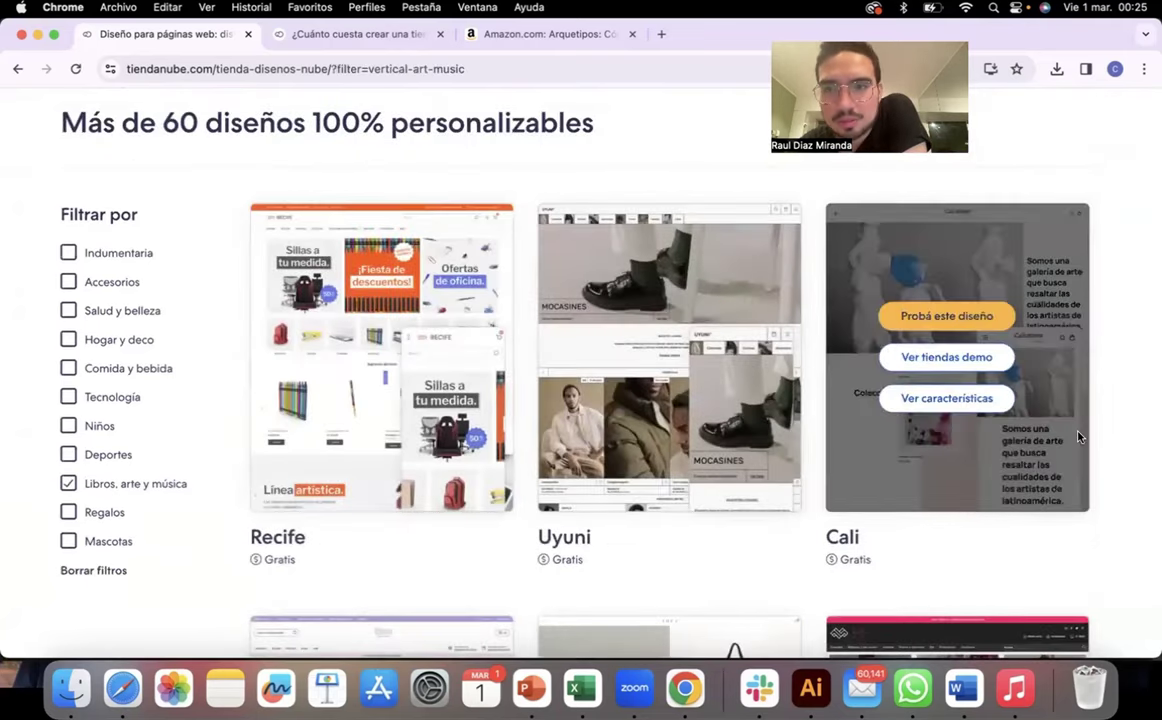
Step: Try the Cubo design, choosing a new design over the pending draft
{"action": "scroll", "coordinate": [1080, 450], "scroll_direction": "down", "scroll_amount": 3}
{"action": "scroll", "coordinate": [1080, 450], "scroll_direction": "down", "scroll_amount": 4}
{"action": "scroll", "coordinate": [981, 401], "scroll_direction": "up", "scroll_amount": 1}
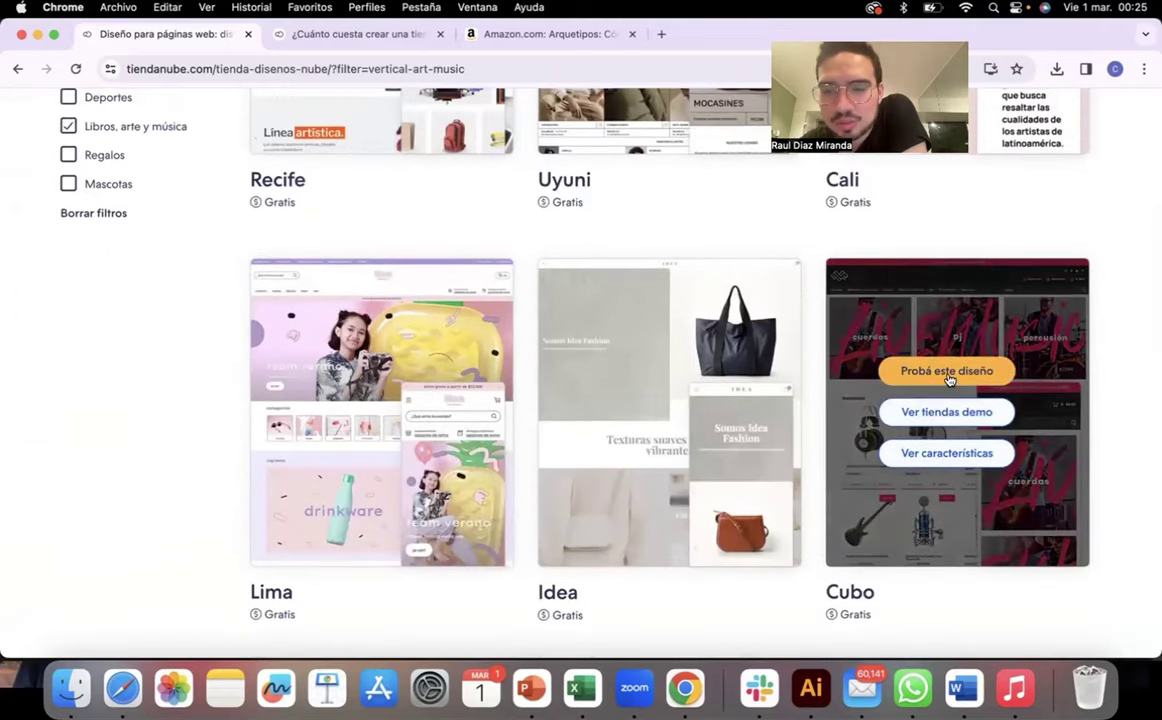
{"action": "scroll", "coordinate": [950, 390], "scroll_direction": "up", "scroll_amount": 5}
{"action": "left_click", "coordinate": [950, 378]}
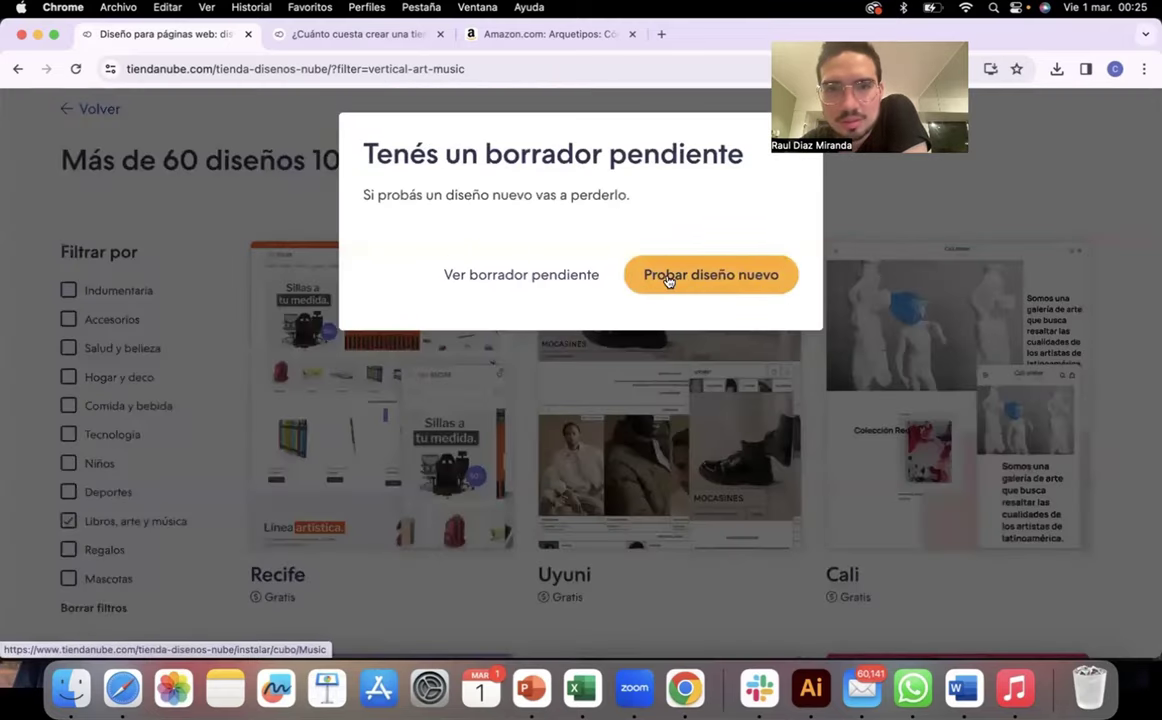
{"action": "left_click", "coordinate": [668, 278]}
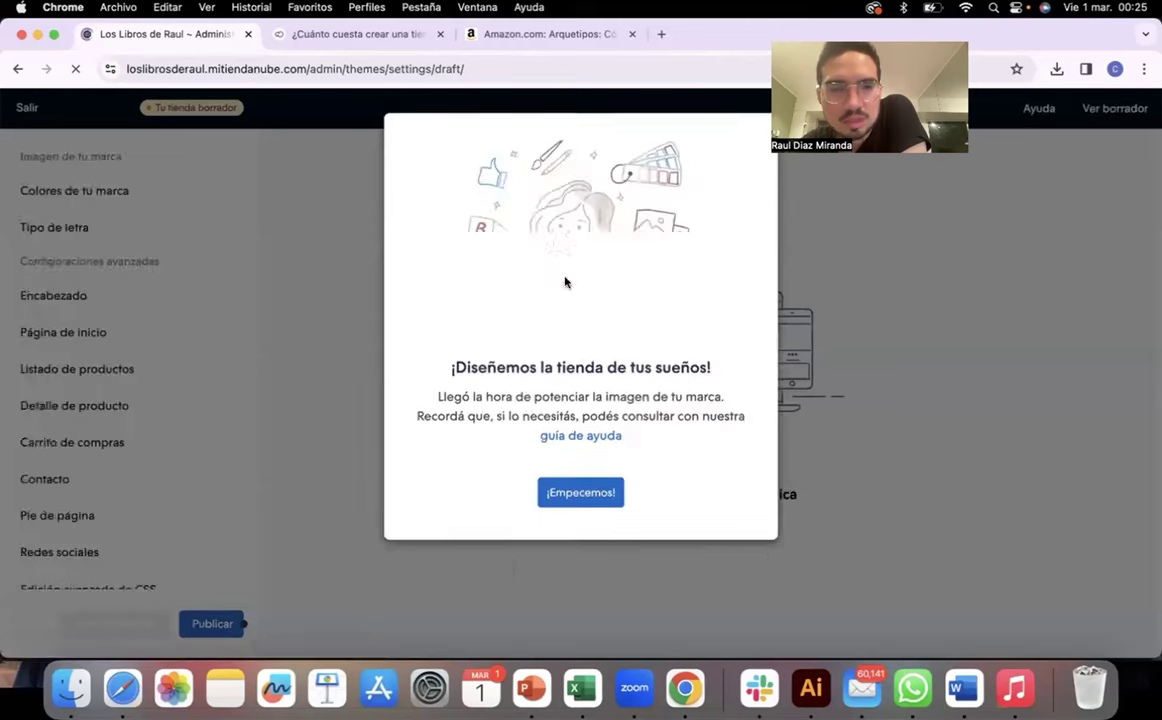
Step: Dismiss the welcome modal and start editing the Cubo draft in mobile preview
{"action": "left_click", "coordinate": [596, 494]}
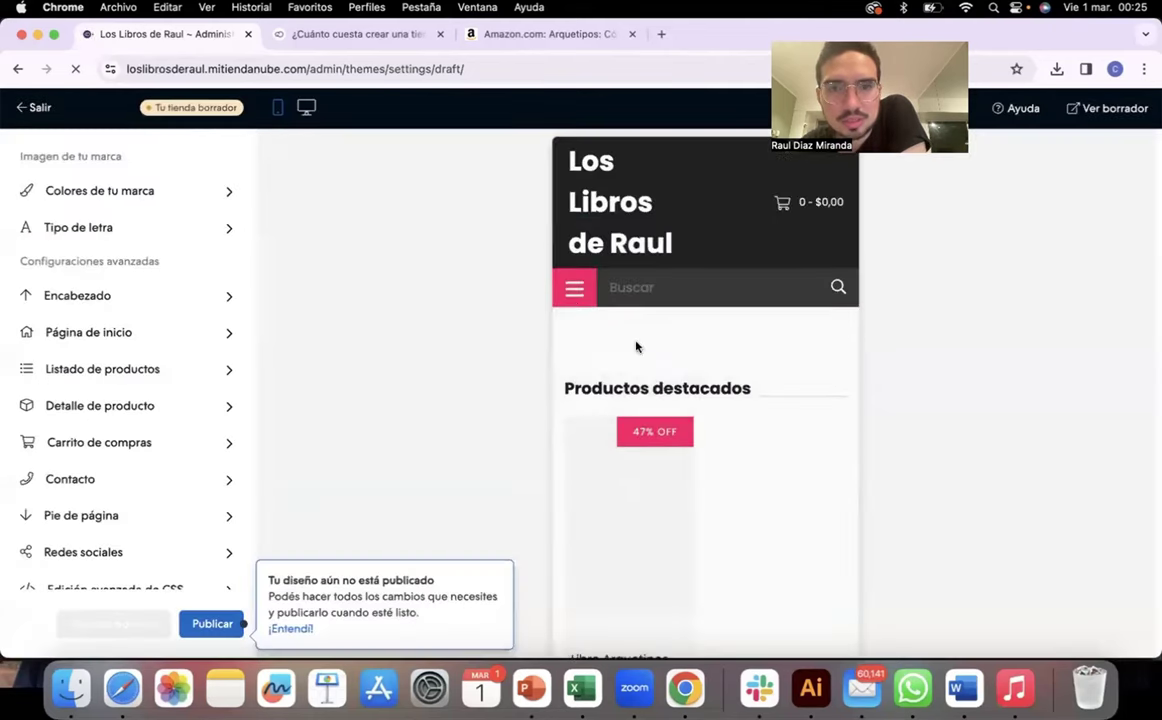
{"action": "scroll", "coordinate": [685, 487], "scroll_direction": "down", "scroll_amount": 3}
{"action": "scroll", "coordinate": [705, 486], "scroll_direction": "up", "scroll_amount": 2}
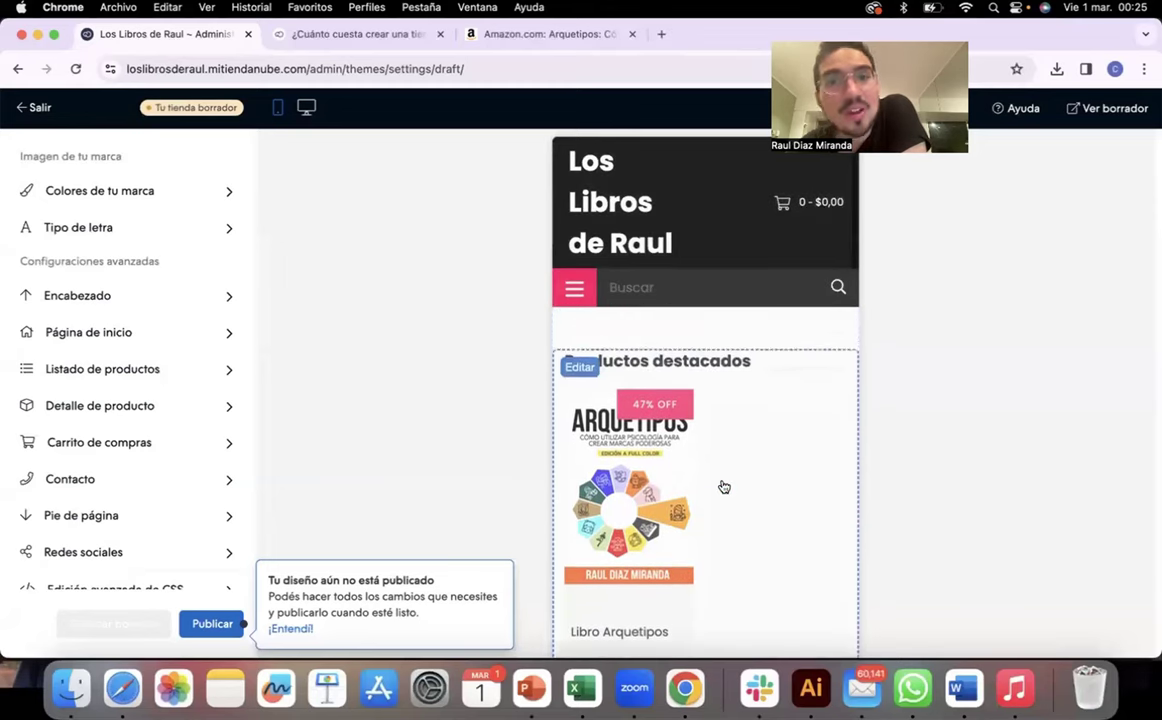
{"action": "scroll", "coordinate": [705, 495], "scroll_direction": "down", "scroll_amount": 3}
{"action": "scroll", "coordinate": [688, 510], "scroll_direction": "up", "scroll_amount": 1}
{"action": "scroll", "coordinate": [691, 524], "scroll_direction": "down", "scroll_amount": 5}
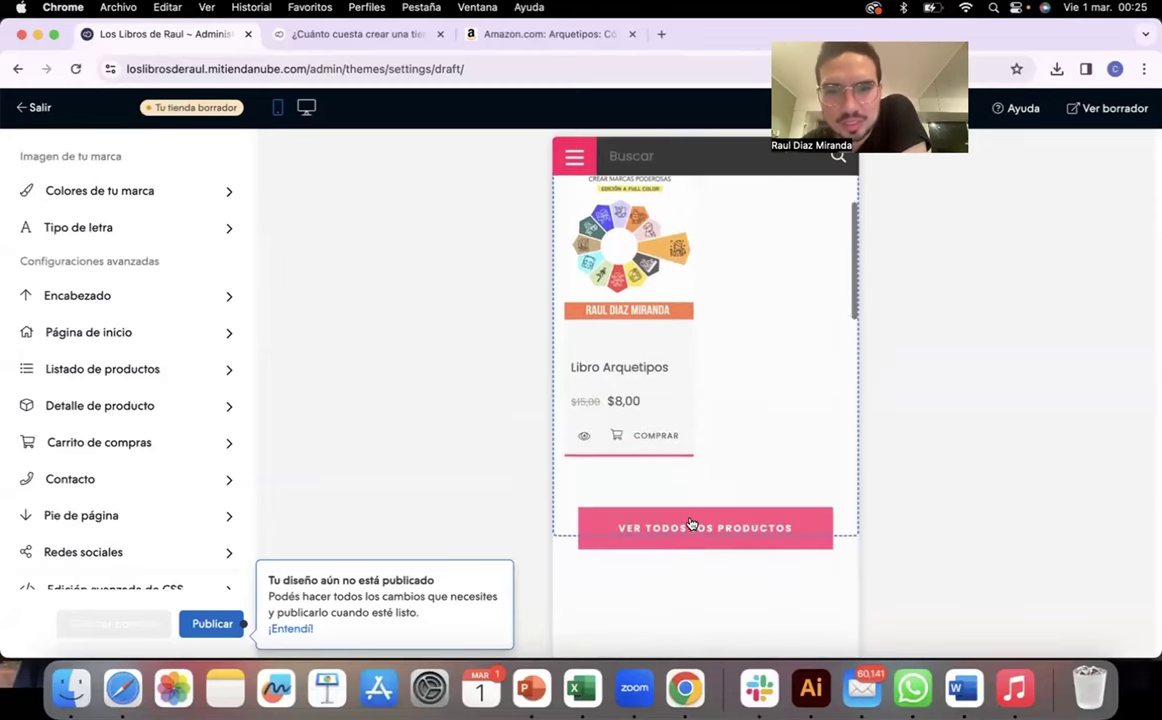
{"action": "scroll", "coordinate": [711, 416], "scroll_direction": "up", "scroll_amount": 6}
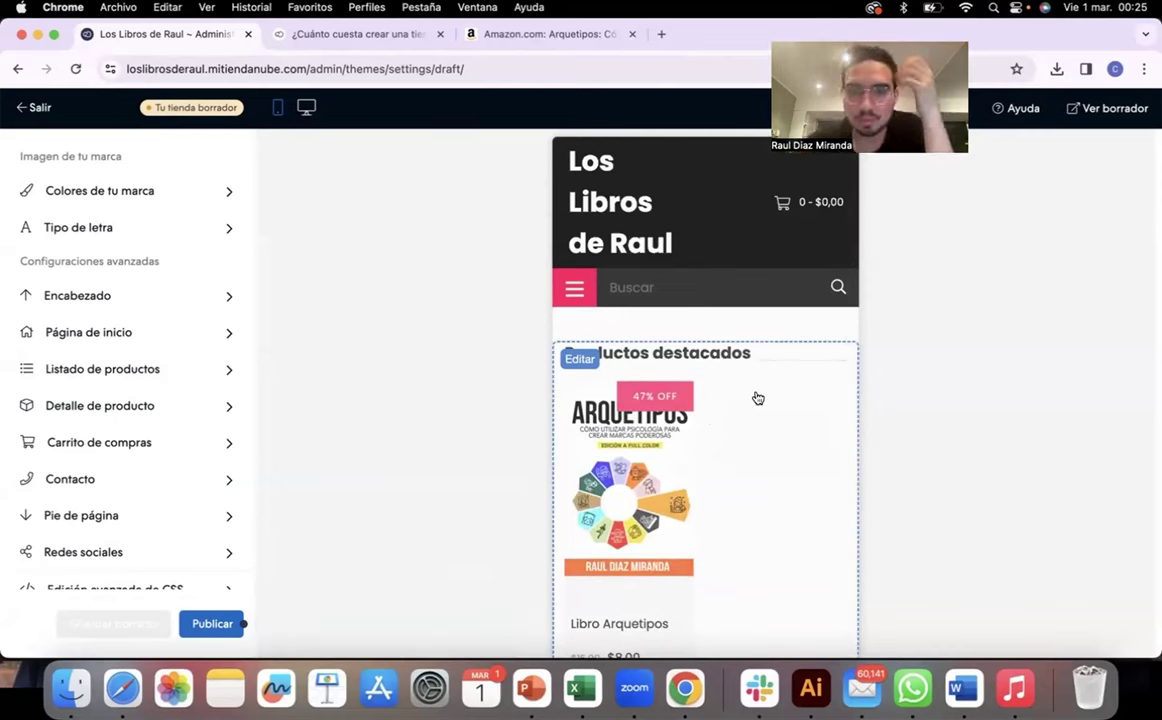
Step: Scroll the mobile store preview down to the footer and back up
{"action": "scroll", "coordinate": [757, 398], "scroll_direction": "down", "scroll_amount": 10}
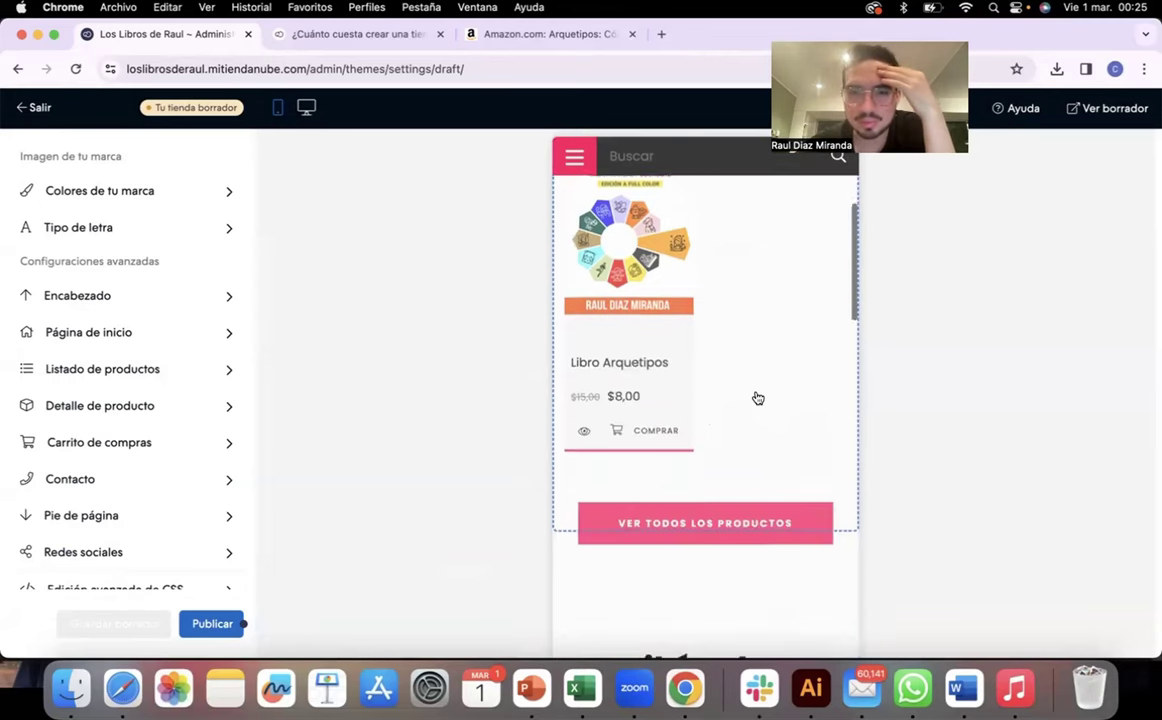
{"action": "scroll", "coordinate": [731, 422], "scroll_direction": "down", "scroll_amount": 5}
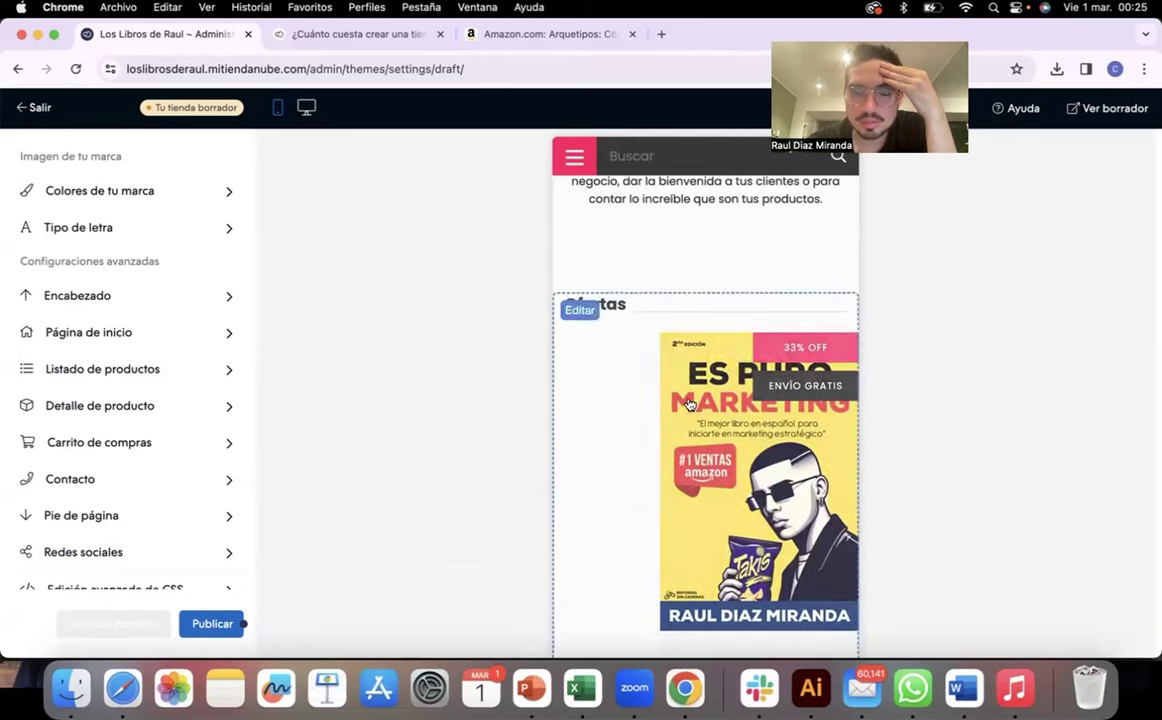
{"action": "scroll", "coordinate": [688, 403], "scroll_direction": "down", "scroll_amount": 10}
{"action": "scroll", "coordinate": [665, 460], "scroll_direction": "up", "scroll_amount": 5}
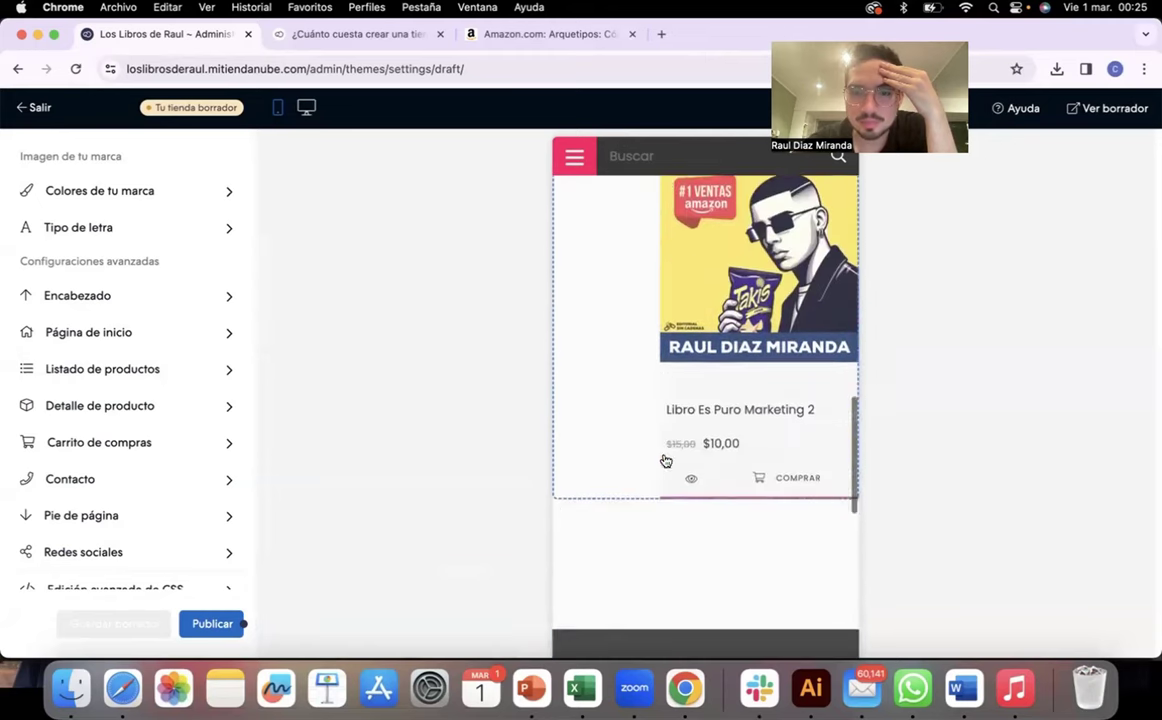
{"action": "scroll", "coordinate": [665, 460], "scroll_direction": "down", "scroll_amount": 5}
{"action": "scroll", "coordinate": [665, 460], "scroll_direction": "up", "scroll_amount": 8}
{"action": "scroll", "coordinate": [665, 460], "scroll_direction": "down", "scroll_amount": 10}
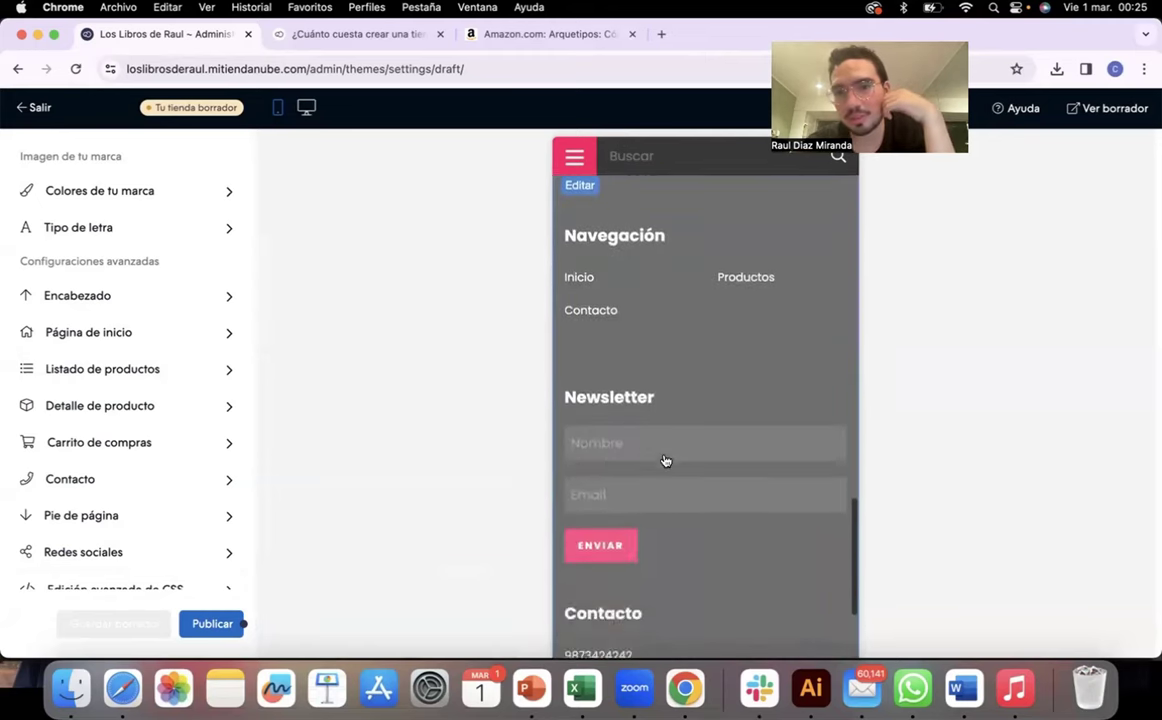
{"action": "scroll", "coordinate": [665, 460], "scroll_direction": "up", "scroll_amount": 10}
Step: Switch the draft preview to desktop layout and scroll through the home page
{"action": "left_click", "coordinate": [306, 109]}
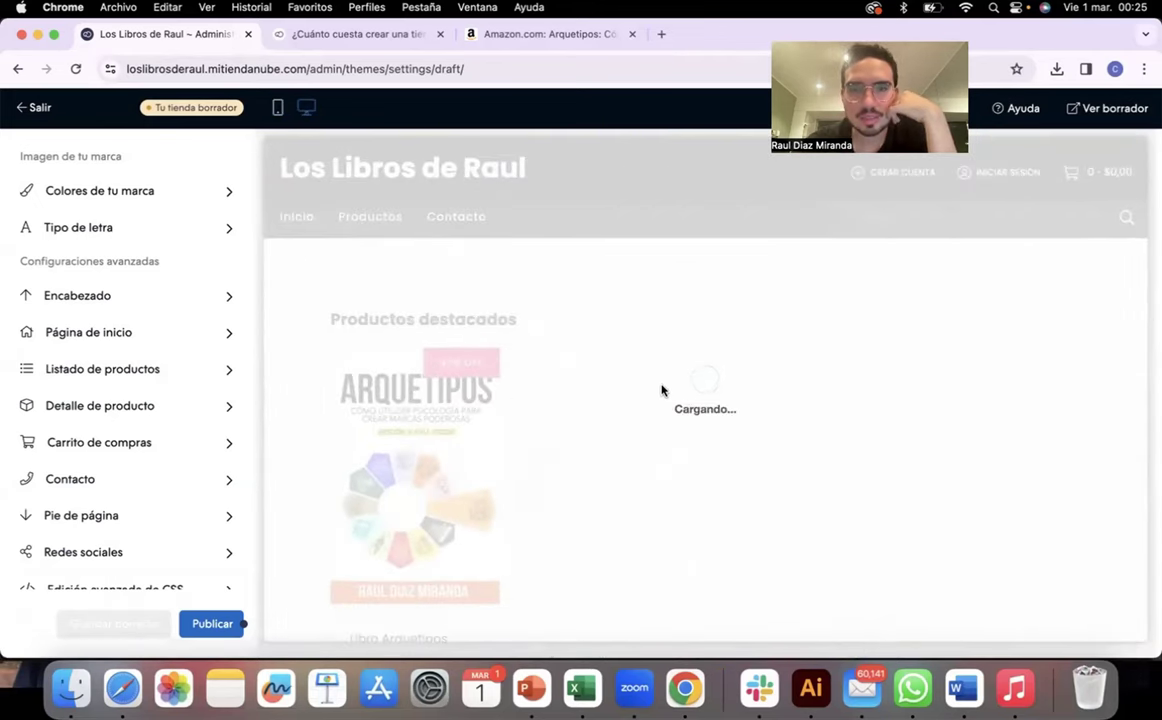
{"action": "scroll", "coordinate": [597, 384], "scroll_direction": "down", "scroll_amount": 7}
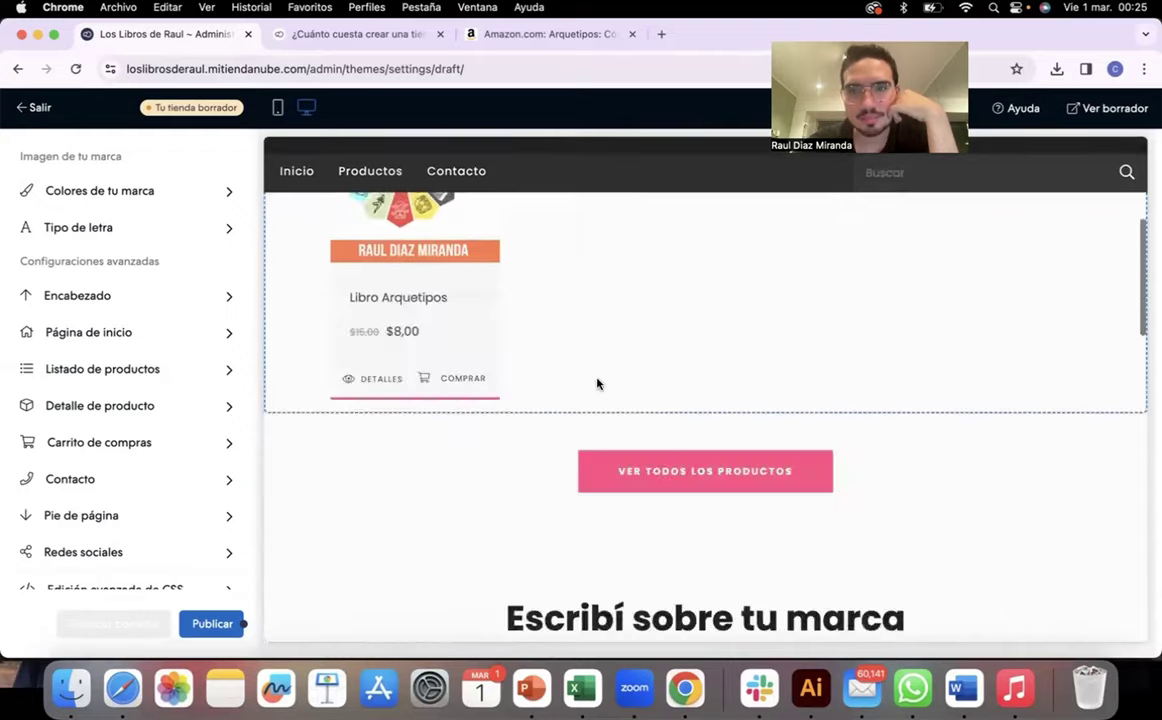
{"action": "scroll", "coordinate": [599, 384], "scroll_direction": "down", "scroll_amount": 5}
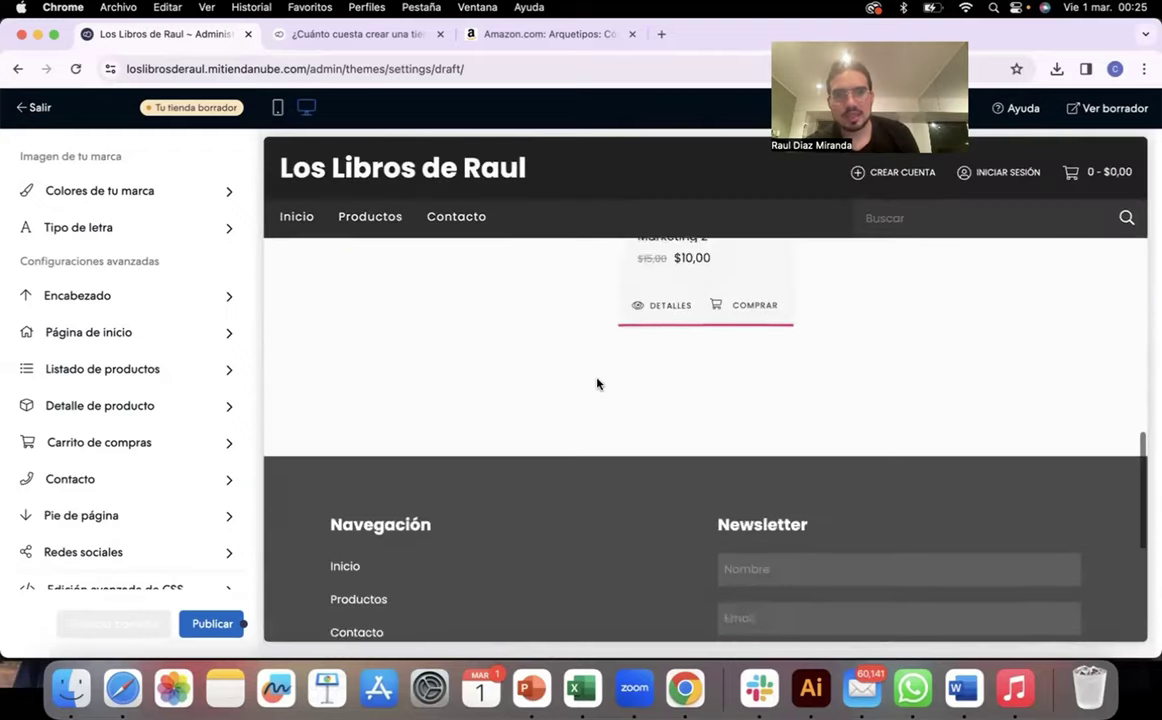
{"action": "scroll", "coordinate": [599, 384], "scroll_direction": "up", "scroll_amount": 15}
Step: Open the Libros de Marketing category from the Productos menu and browse its books
{"action": "left_click", "coordinate": [376, 226]}
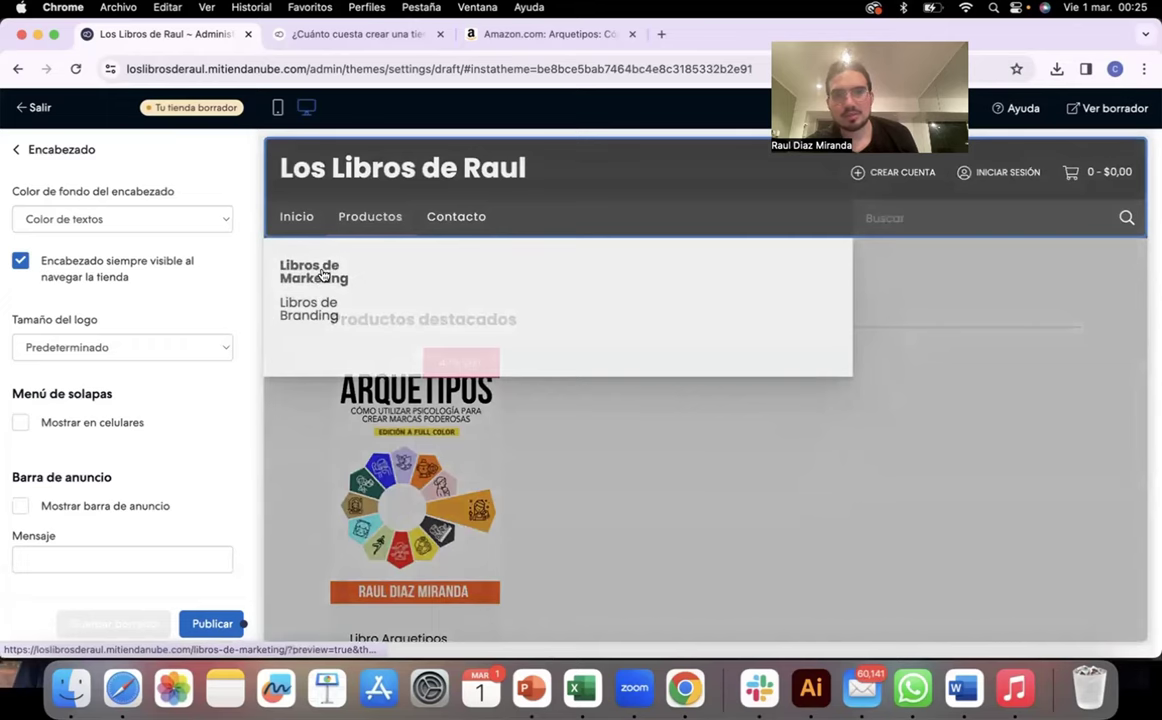
{"action": "left_click", "coordinate": [322, 273]}
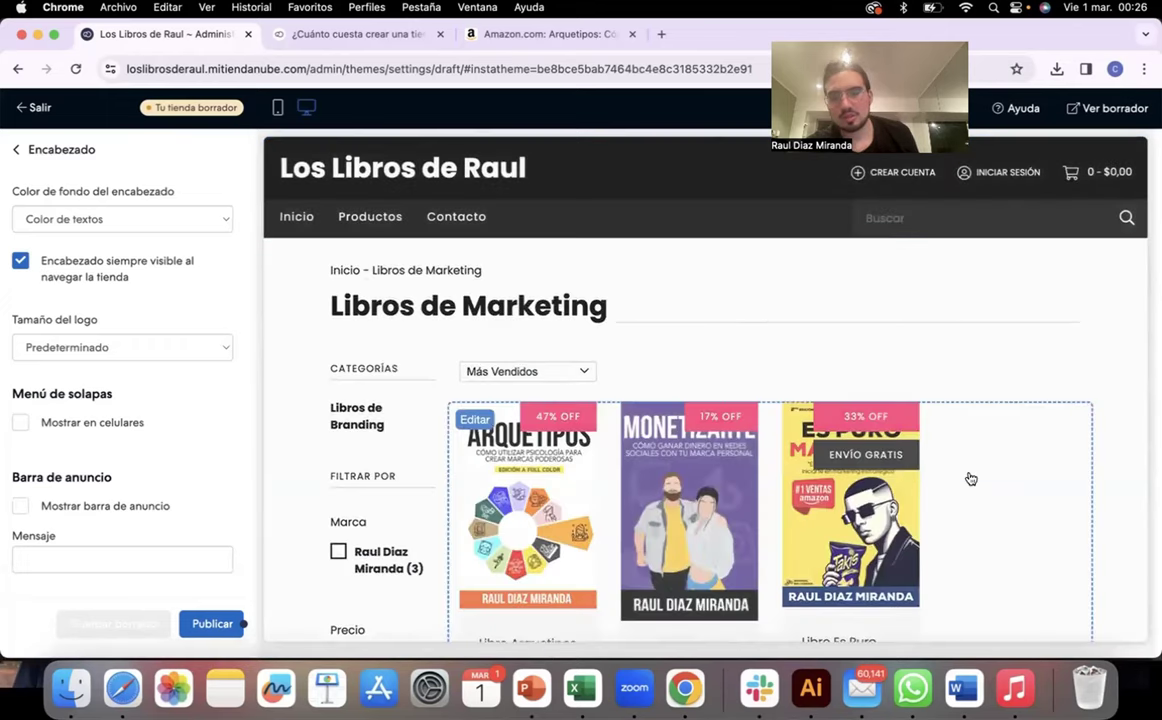
{"action": "scroll", "coordinate": [677, 382], "scroll_direction": "down", "scroll_amount": 2}
{"action": "scroll", "coordinate": [586, 399], "scroll_direction": "down", "scroll_amount": 3}
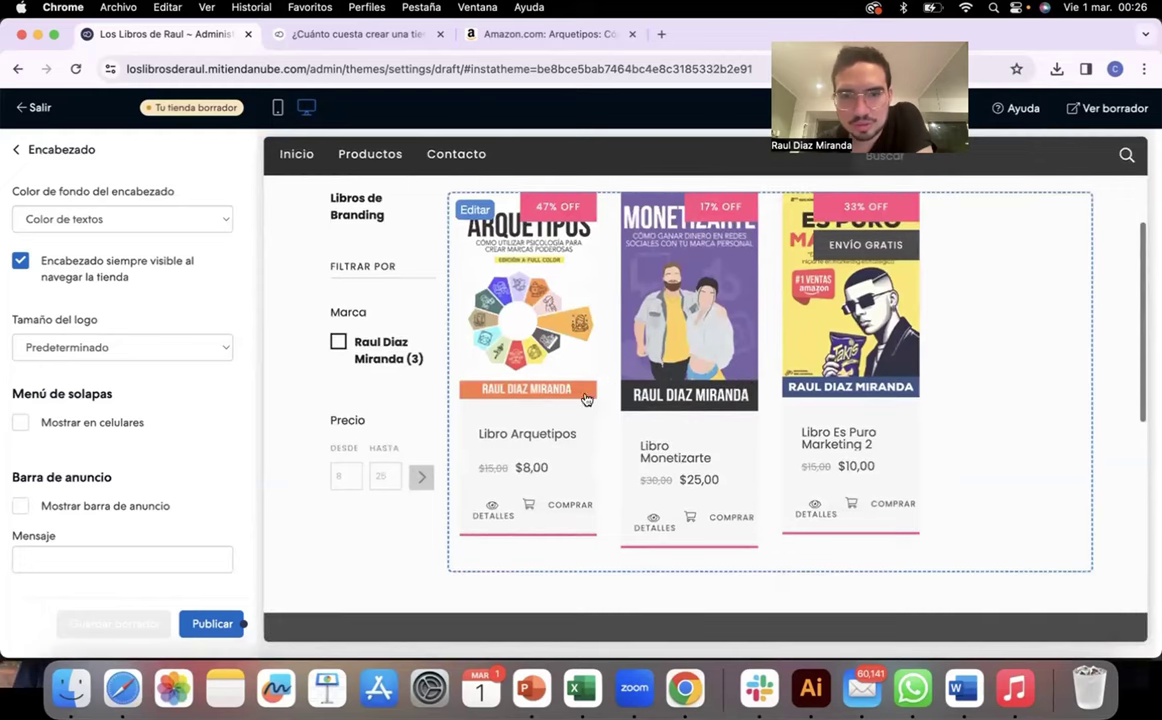
Step: Open the Libro Arquetipos product page and look through its description
{"action": "left_click", "coordinate": [528, 525]}
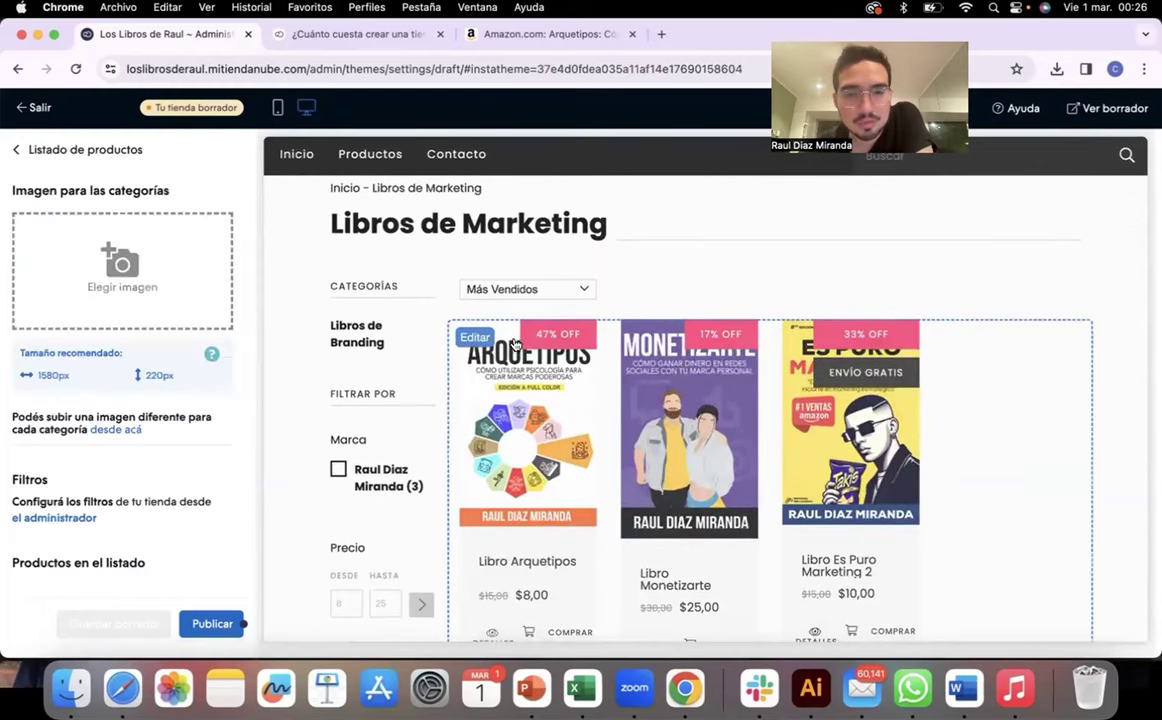
{"action": "scroll", "coordinate": [730, 470], "scroll_direction": "down", "scroll_amount": 4}
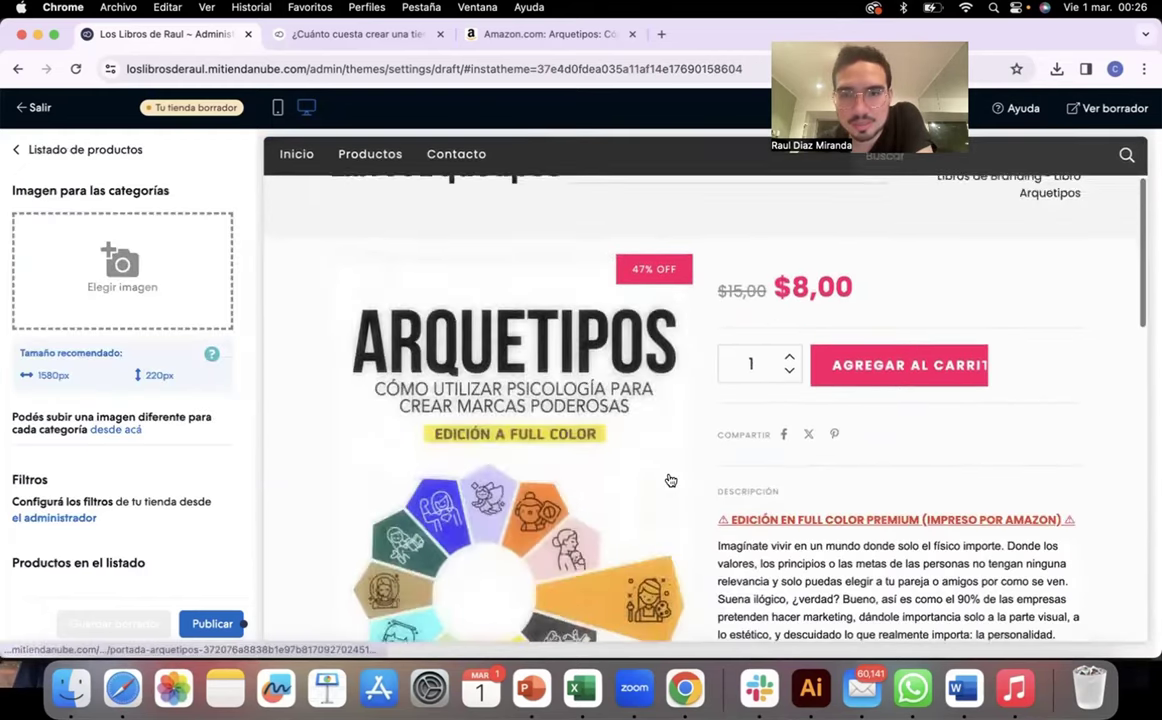
{"action": "left_click_drag", "start_coordinate": [733, 425], "coordinate": [973, 427]}
{"action": "left_click", "coordinate": [974, 427]}
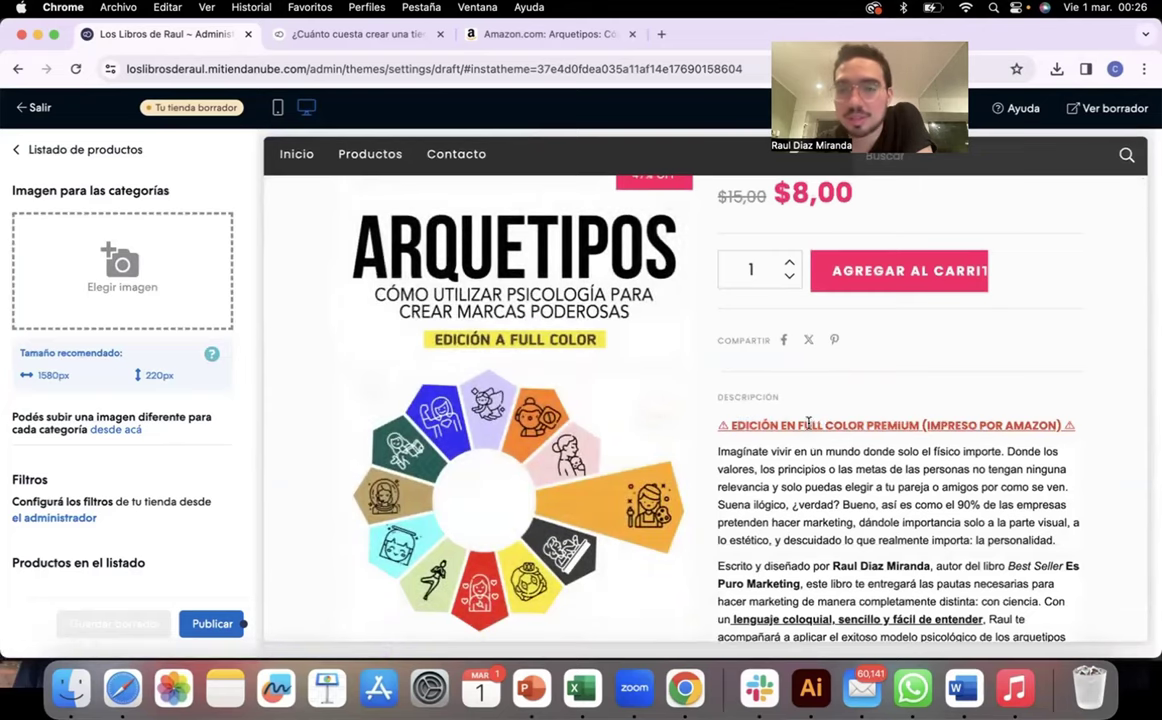
{"action": "scroll", "coordinate": [700, 400], "scroll_direction": "down", "scroll_amount": 10}
{"action": "scroll", "coordinate": [302, 167], "scroll_direction": "up", "scroll_amount": 8}
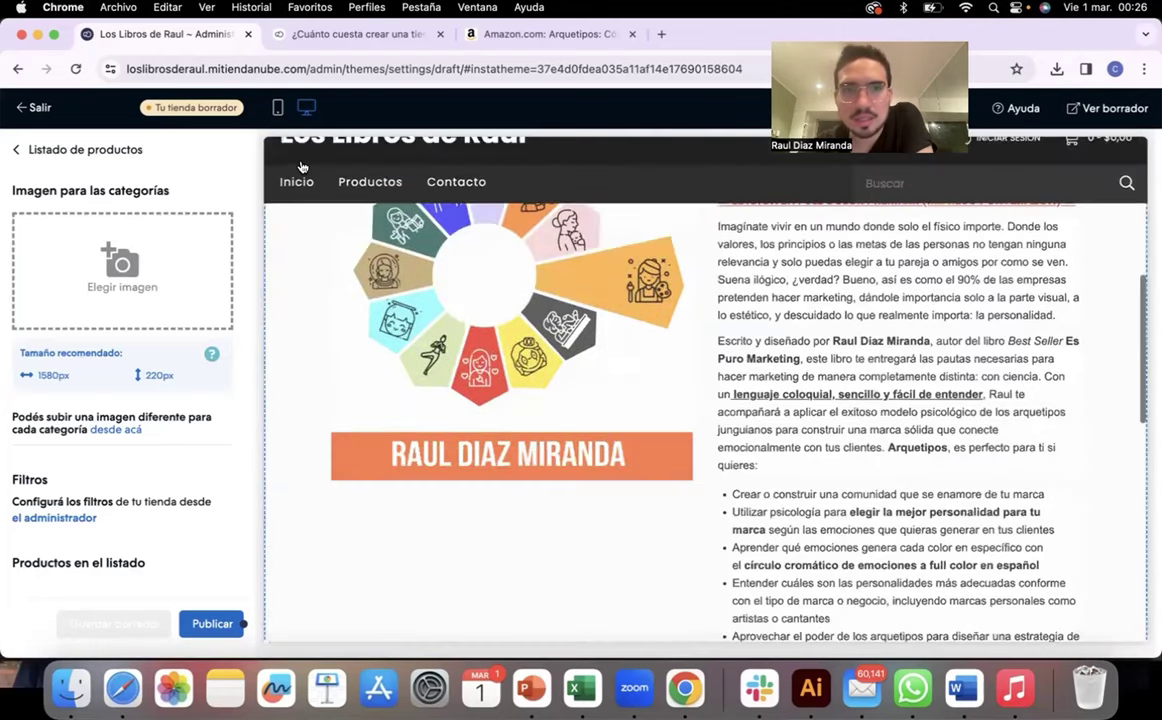
Step: Return to the Libros de Marketing category grid in the desktop preview
{"action": "left_click", "coordinate": [352, 219]}
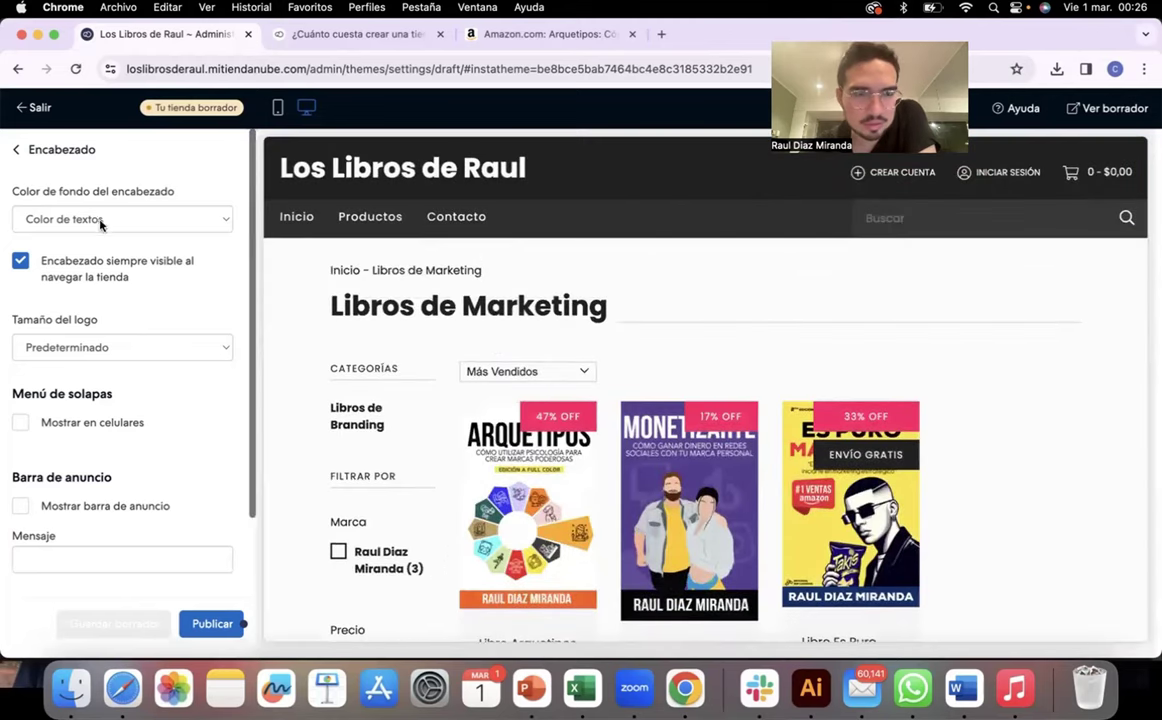
{"action": "scroll", "coordinate": [143, 426], "scroll_direction": "down", "scroll_amount": 2}
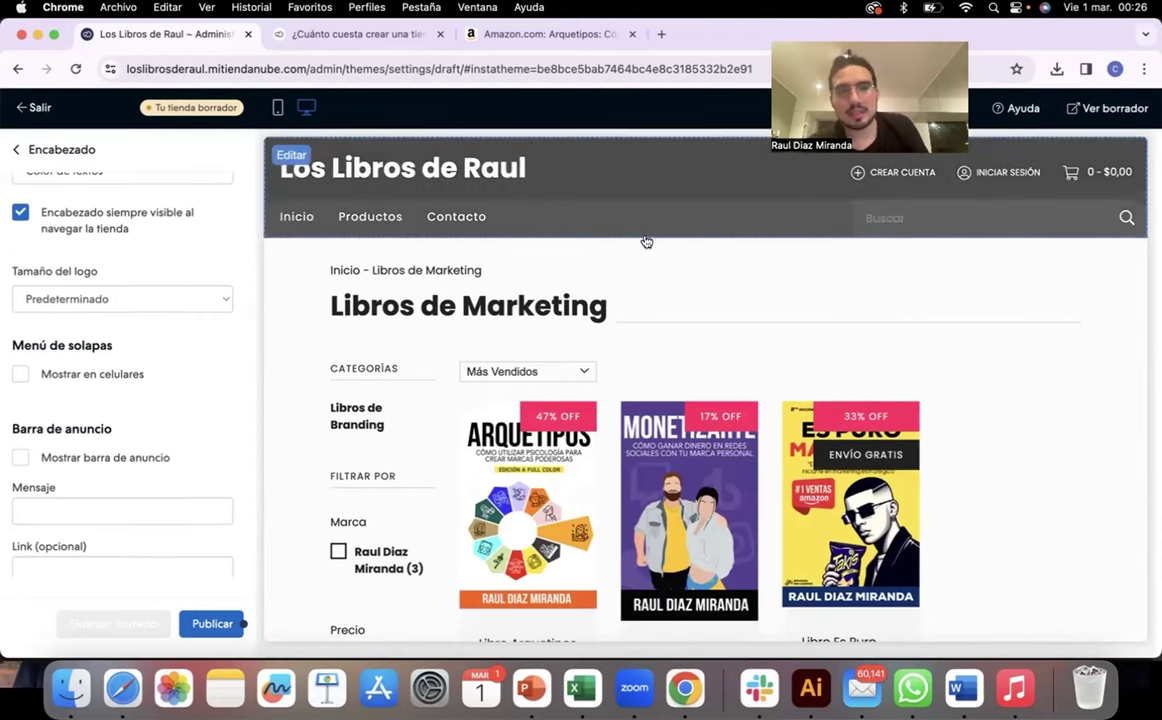
{"action": "scroll", "coordinate": [775, 421], "scroll_direction": "down", "scroll_amount": 2}
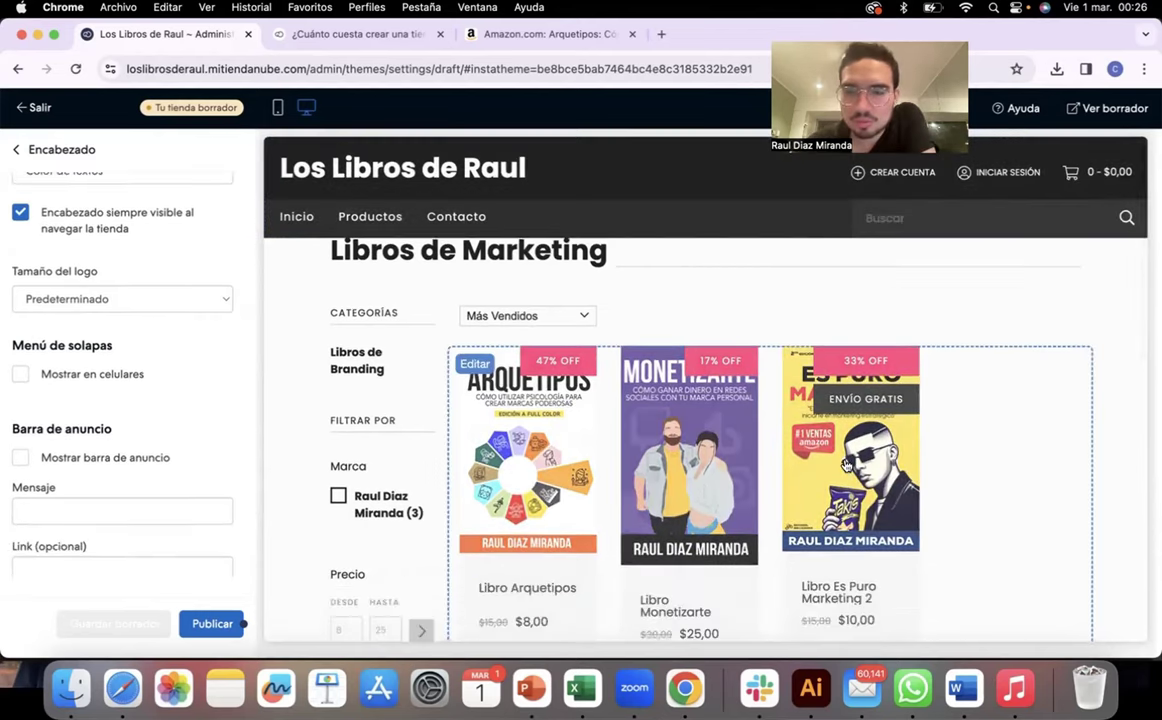
{"action": "left_click", "coordinate": [846, 465]}
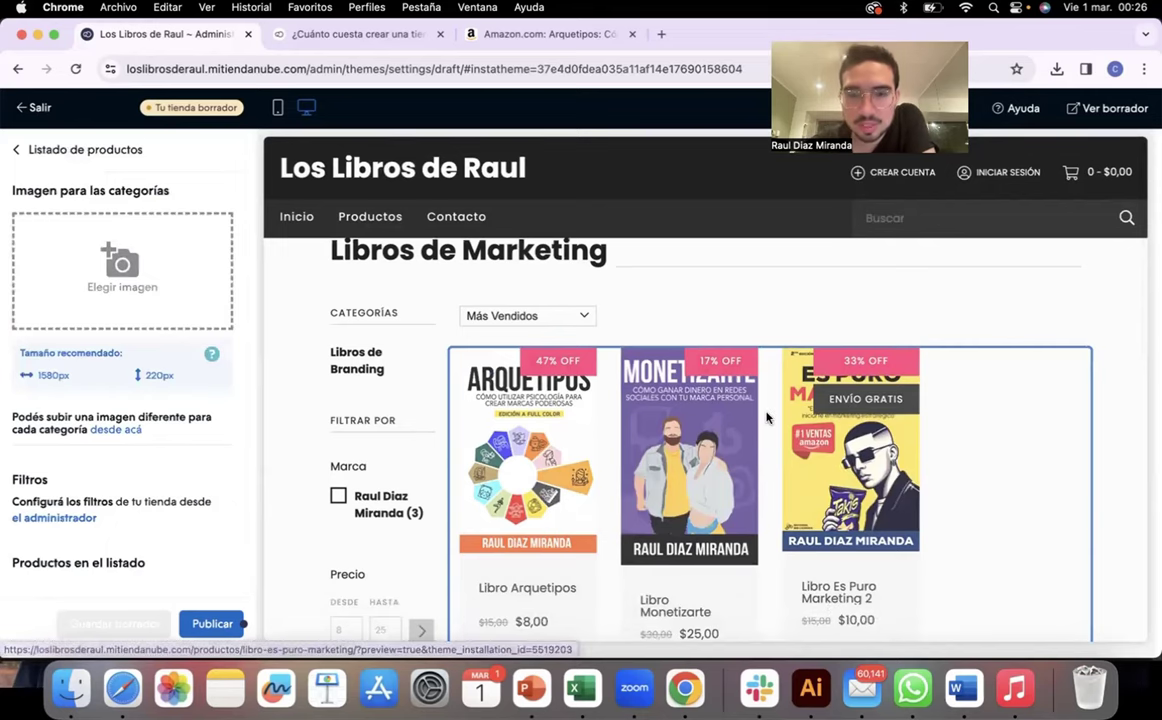
Step: Open the Libro Es Puro Marketing 2 page and show its video image as the main picture
{"action": "left_click", "coordinate": [770, 486]}
{"action": "scroll", "coordinate": [682, 485], "scroll_direction": "down", "scroll_amount": 8}
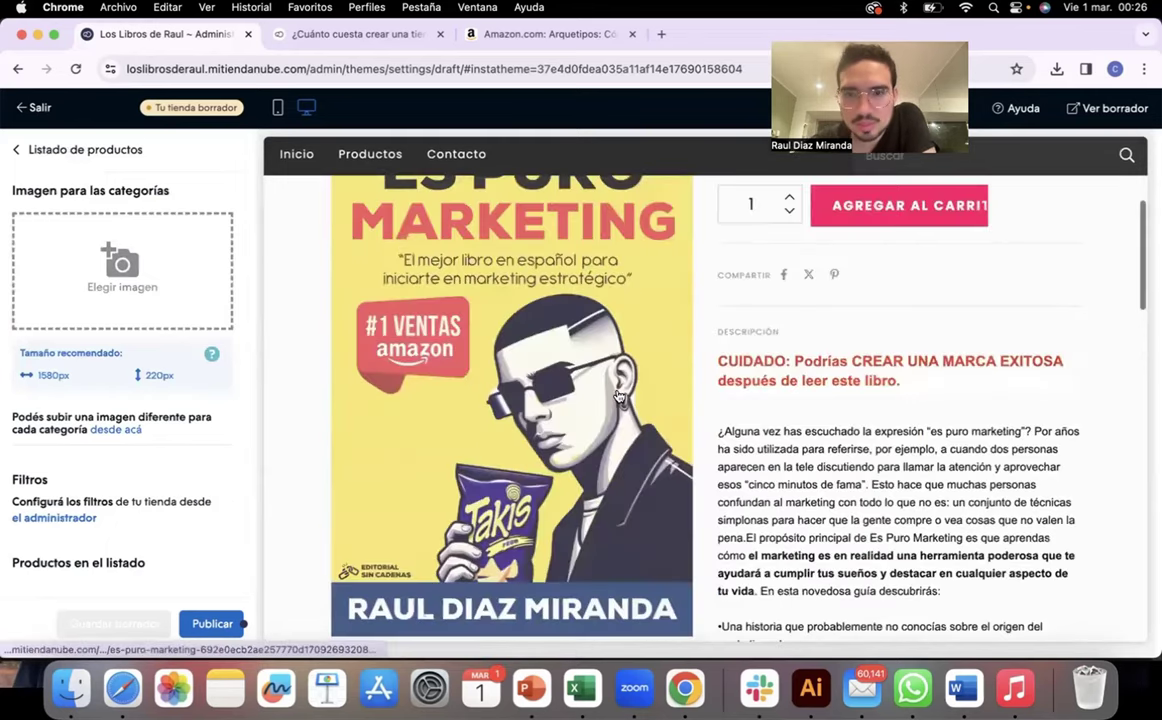
{"action": "left_click", "coordinate": [437, 374]}
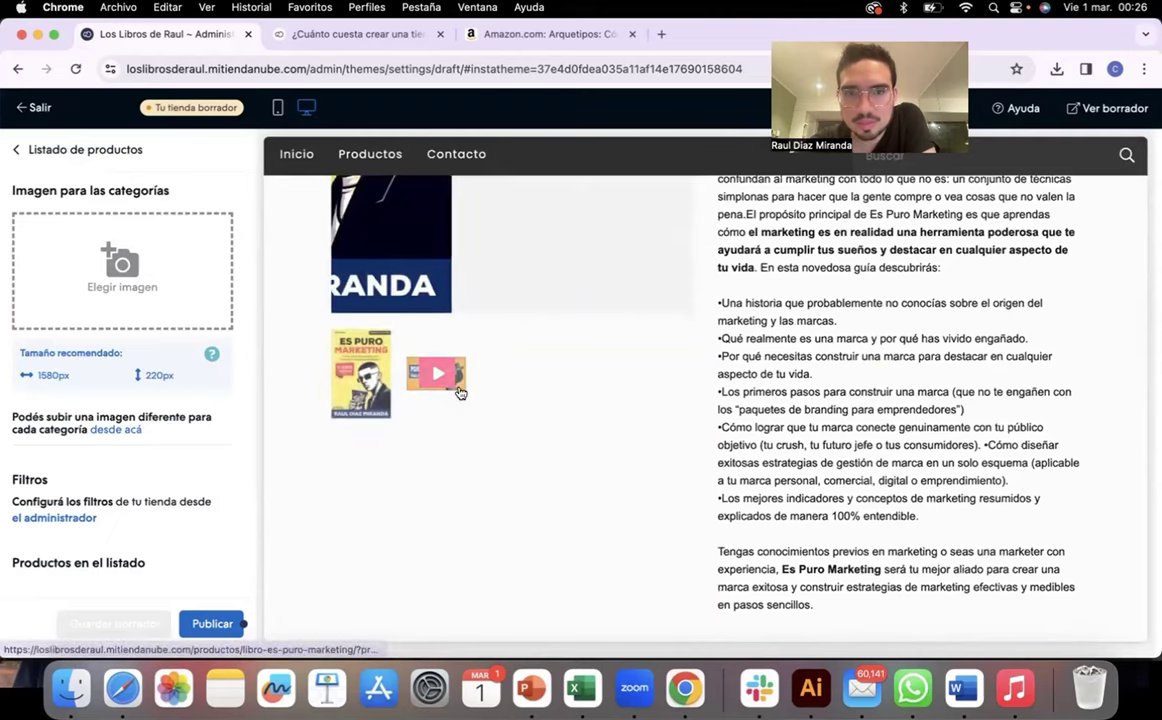
{"action": "scroll", "coordinate": [462, 394], "scroll_direction": "up", "scroll_amount": 5}
{"action": "scroll", "coordinate": [700, 460], "scroll_direction": "up", "scroll_amount": 4}
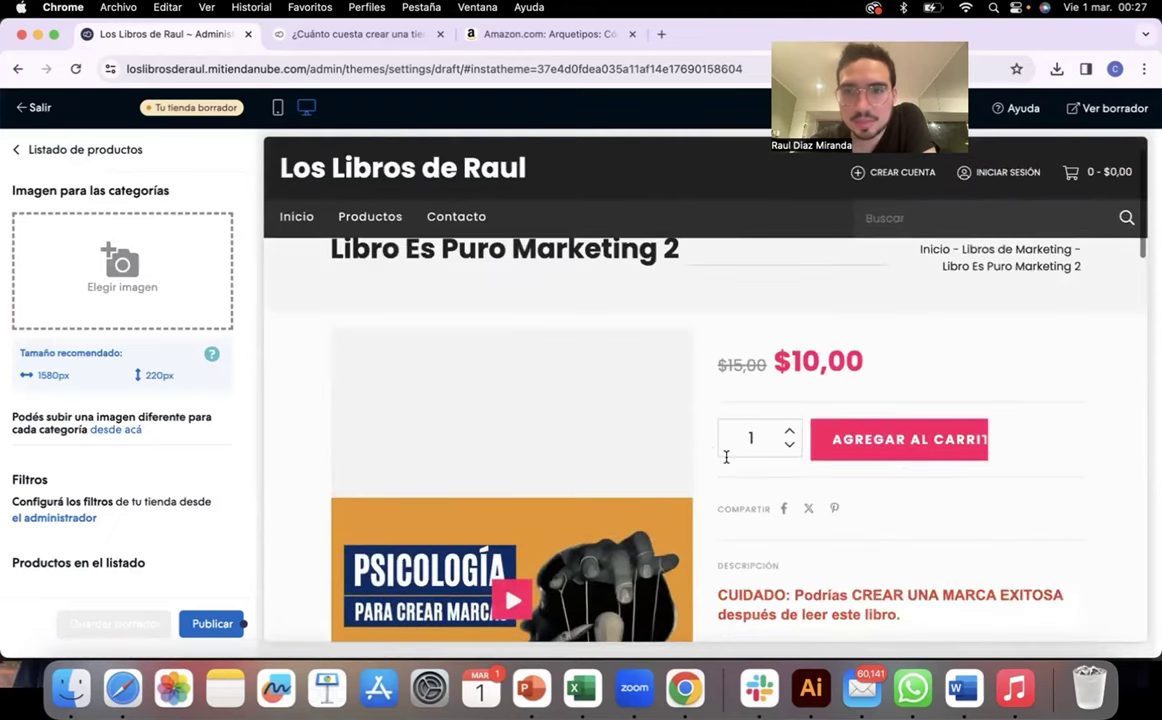
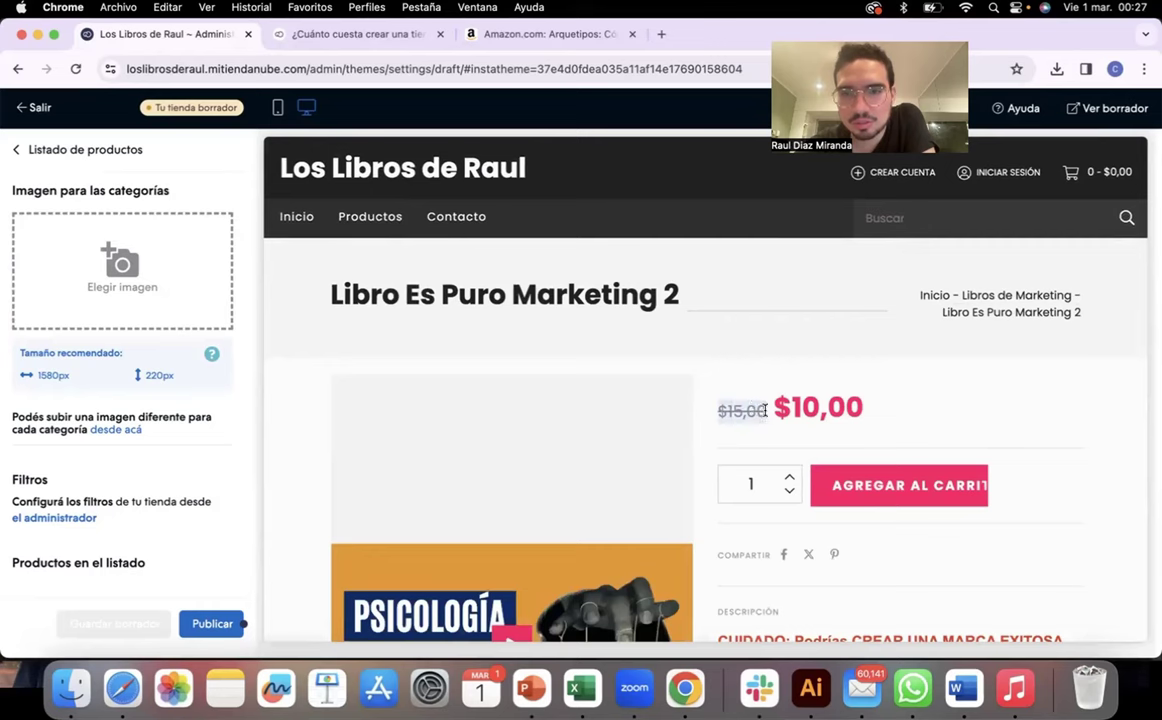
Step: Highlight the $10,00 sale price in the store preview
{"action": "double_click", "coordinate": [864, 409]}
{"action": "left_click", "coordinate": [743, 410]}
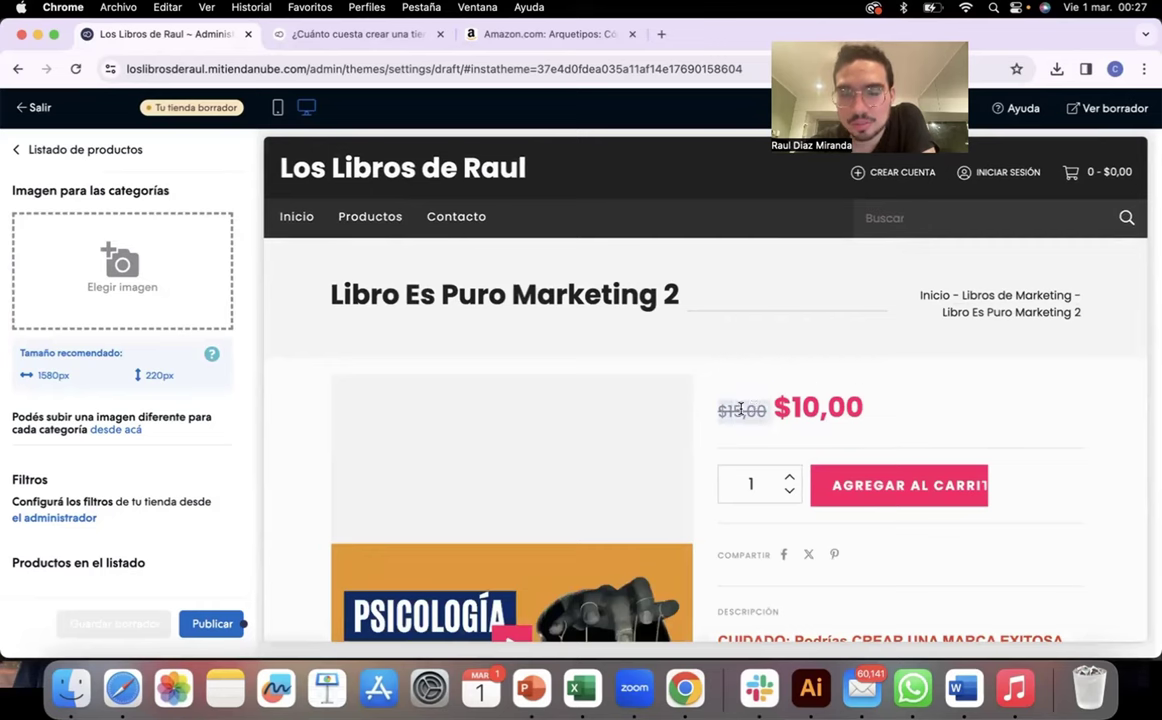
{"action": "left_click_drag", "start_coordinate": [776, 410], "coordinate": [868, 412]}
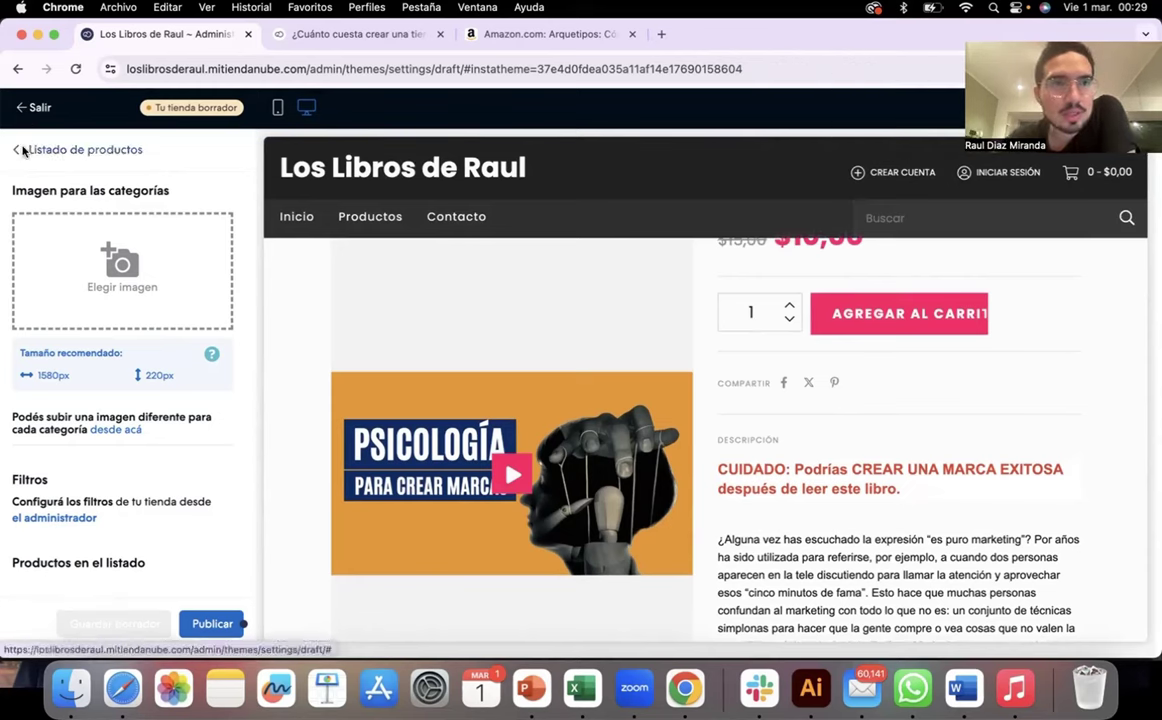
Step: Open Colores de tu marca and try the pink and yellow preset combinations
{"action": "left_click", "coordinate": [20, 148]}
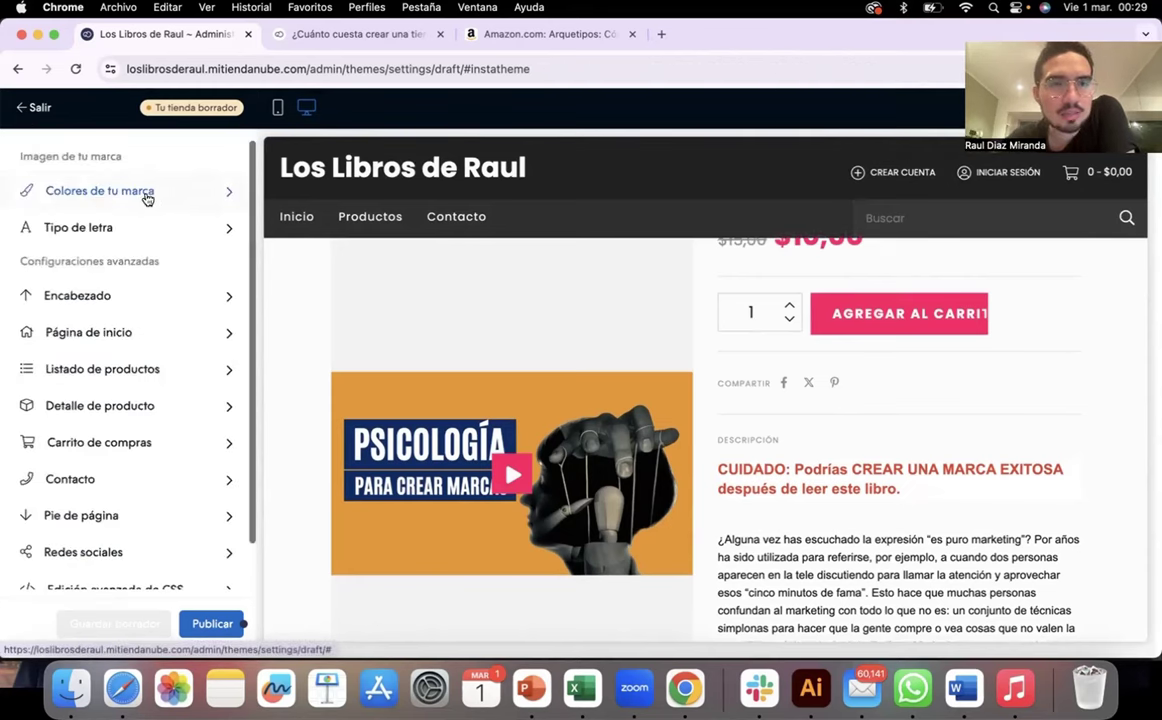
{"action": "left_click", "coordinate": [147, 191]}
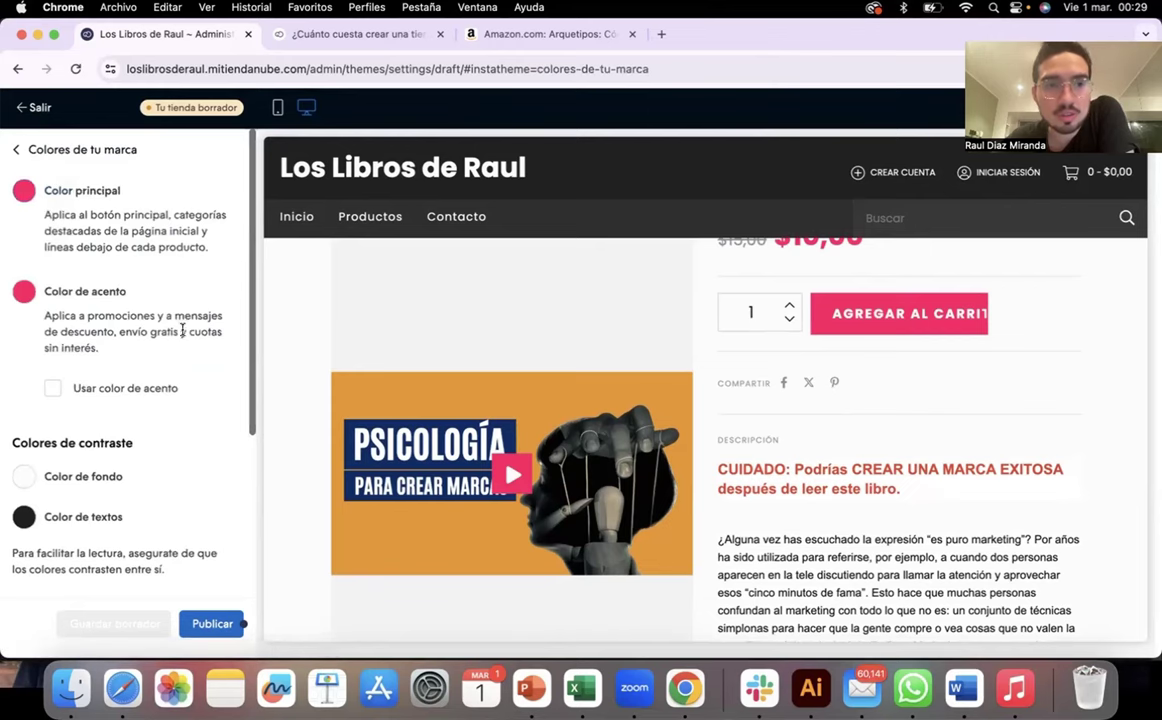
{"action": "scroll", "coordinate": [182, 330], "scroll_direction": "down", "scroll_amount": 5}
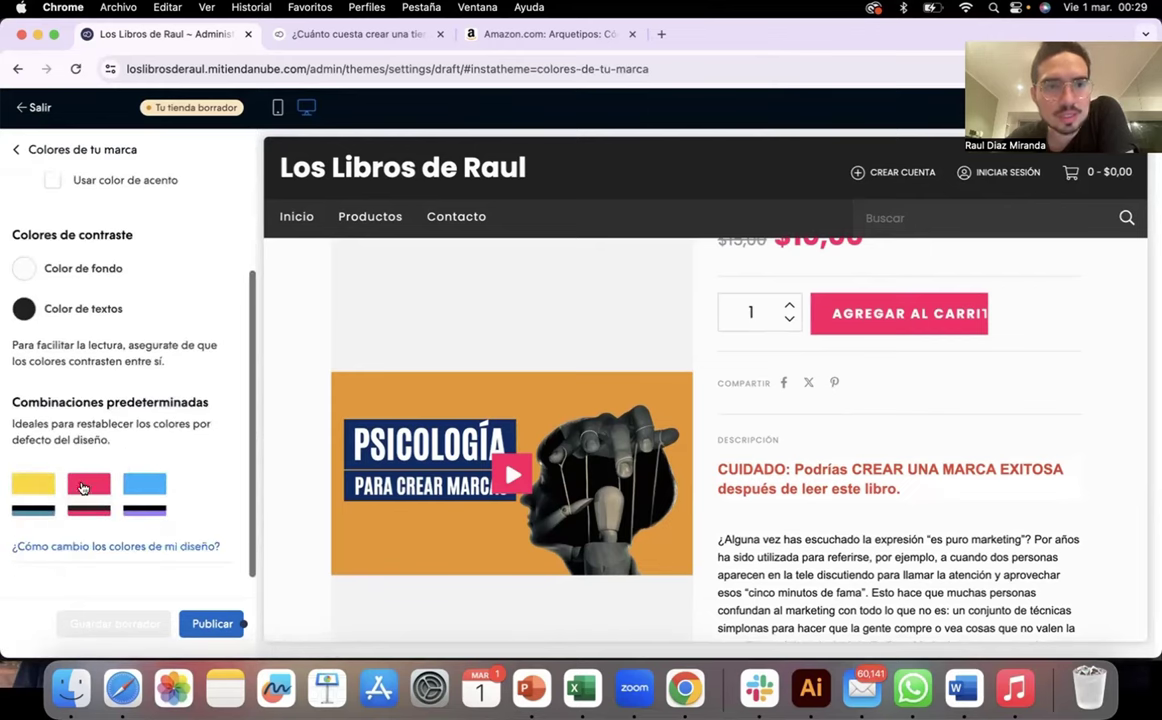
{"action": "left_click", "coordinate": [83, 487]}
{"action": "left_click", "coordinate": [33, 487]}
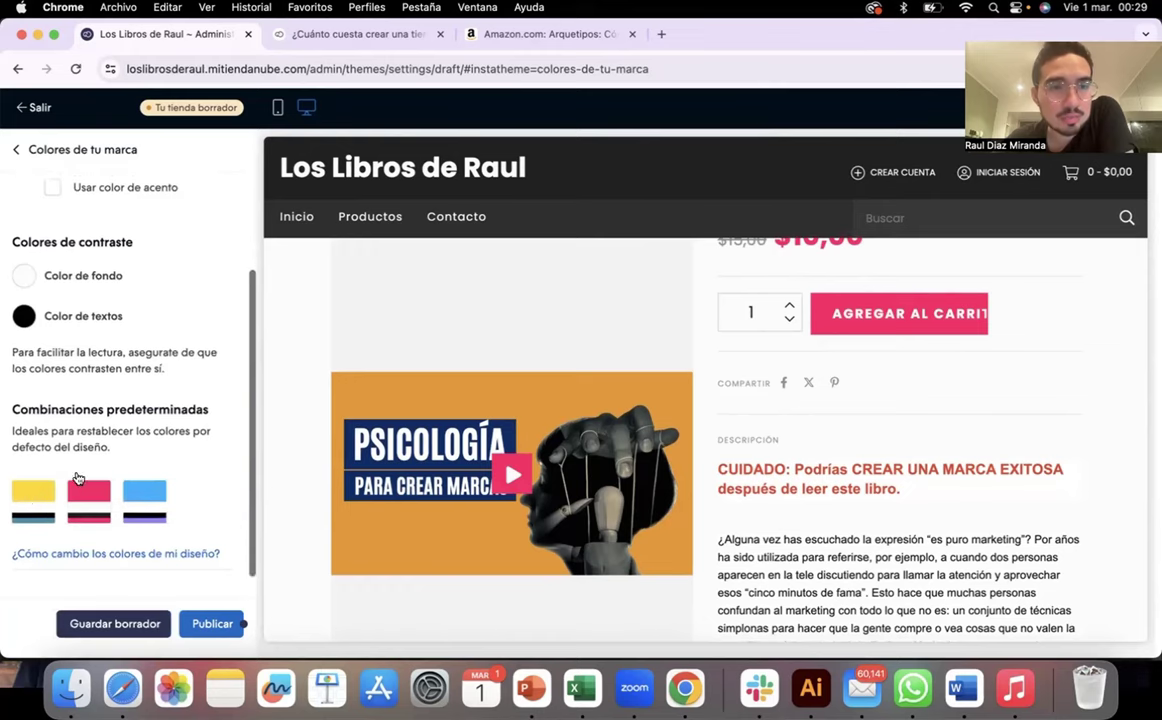
{"action": "scroll", "coordinate": [185, 490], "scroll_direction": "down", "scroll_amount": 6}
Step: Read the '¿Cómo cambio los colores de mi diseño?' help article's colour recommendations
{"action": "left_click", "coordinate": [169, 550]}
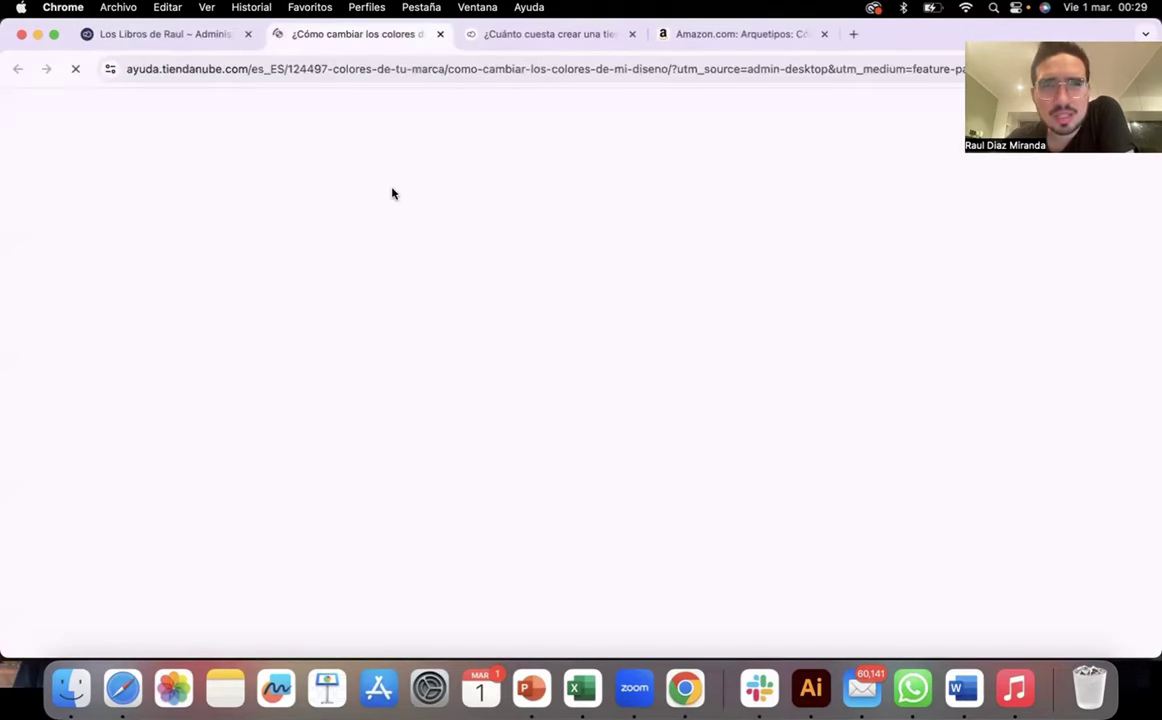
{"action": "scroll", "coordinate": [745, 528], "scroll_direction": "down", "scroll_amount": 1}
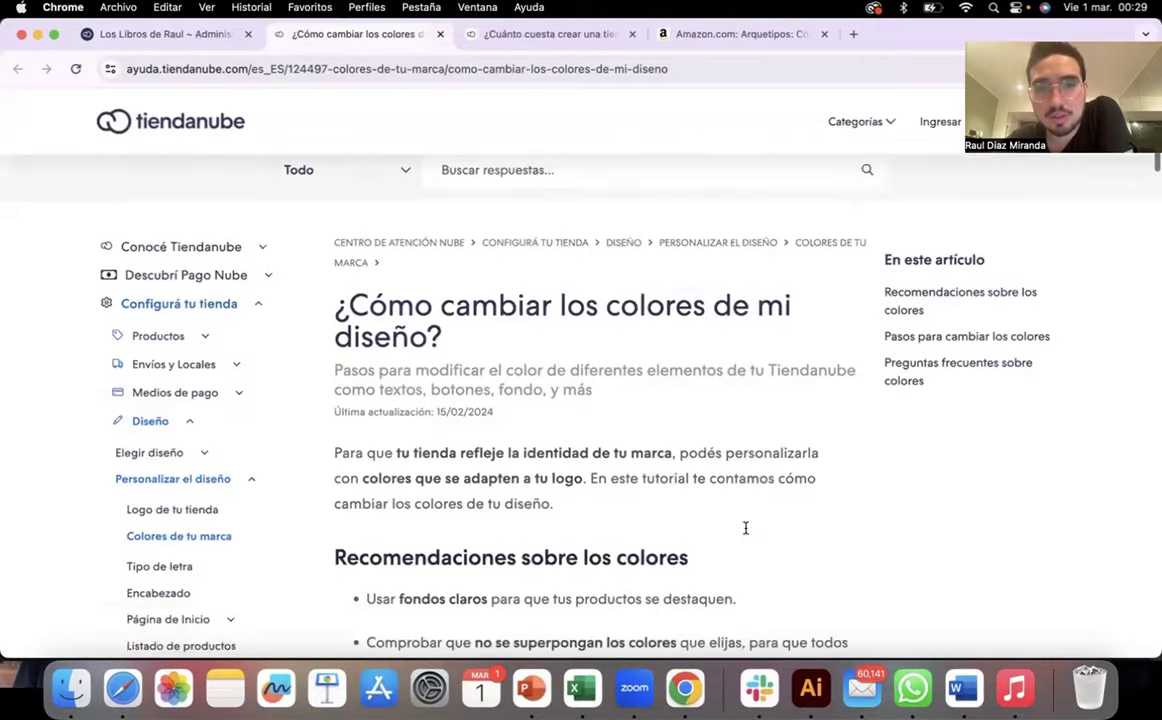
{"action": "scroll", "coordinate": [745, 530], "scroll_direction": "down", "scroll_amount": 10}
{"action": "scroll", "coordinate": [578, 361], "scroll_direction": "up", "scroll_amount": 5}
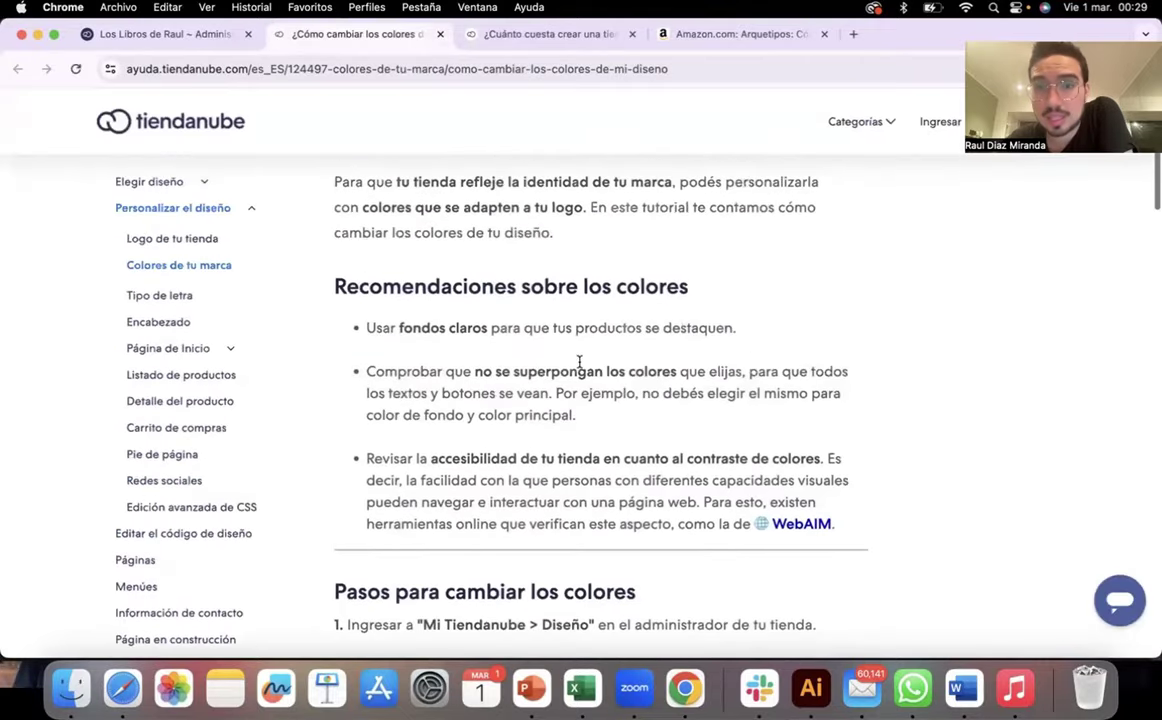
{"action": "scroll", "coordinate": [718, 459], "scroll_direction": "down", "scroll_amount": 15}
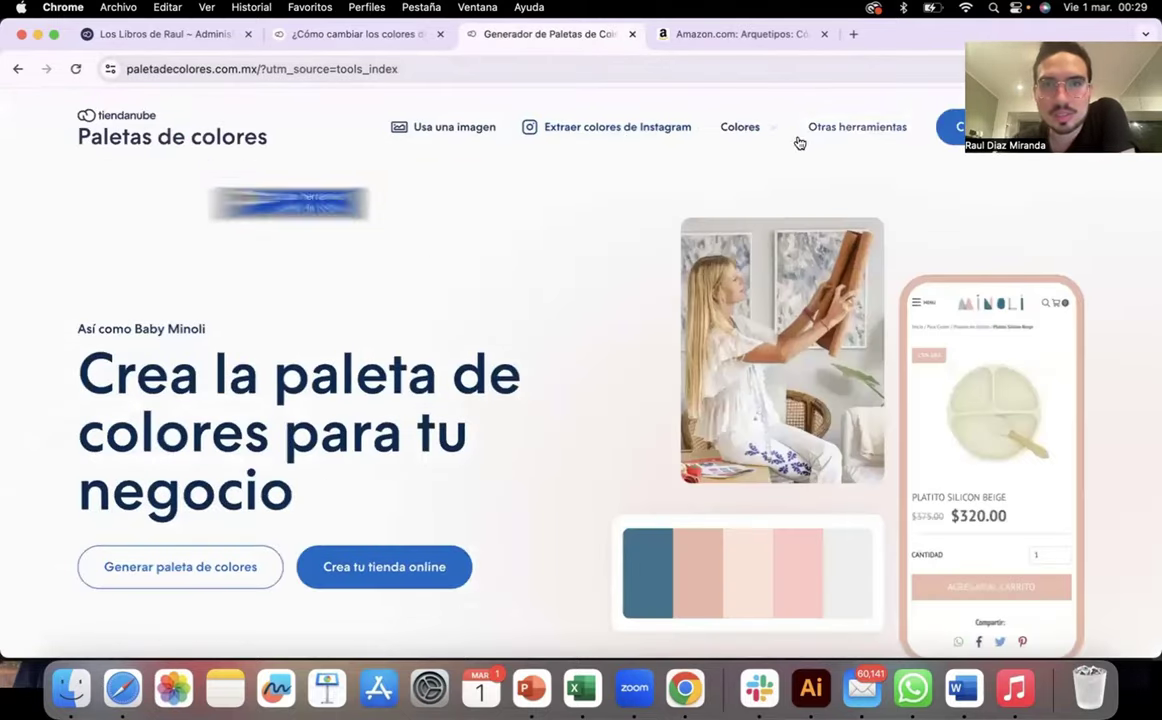
Step: Browse the Populares palettes and open the dark green-to-yellow one
{"action": "scroll", "coordinate": [441, 384], "scroll_direction": "down", "scroll_amount": 6}
{"action": "scroll", "coordinate": [413, 389], "scroll_direction": "up", "scroll_amount": 3}
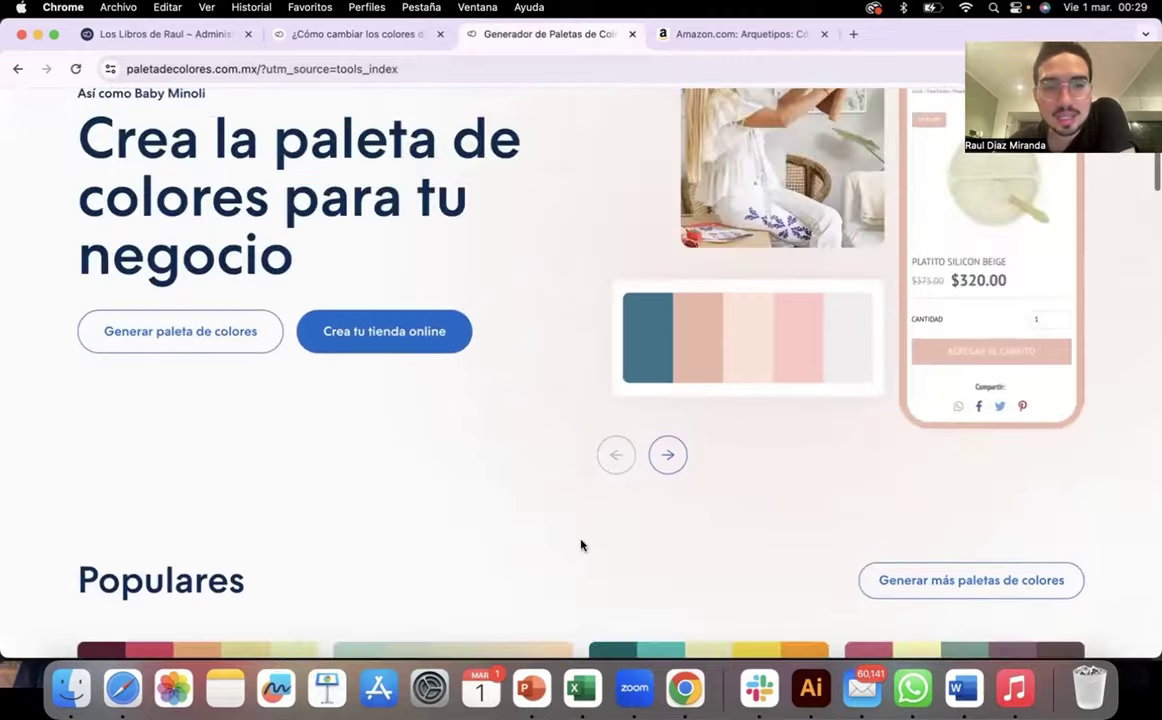
{"action": "scroll", "coordinate": [497, 398], "scroll_direction": "down", "scroll_amount": 5}
{"action": "scroll", "coordinate": [531, 455], "scroll_direction": "down", "scroll_amount": 15}
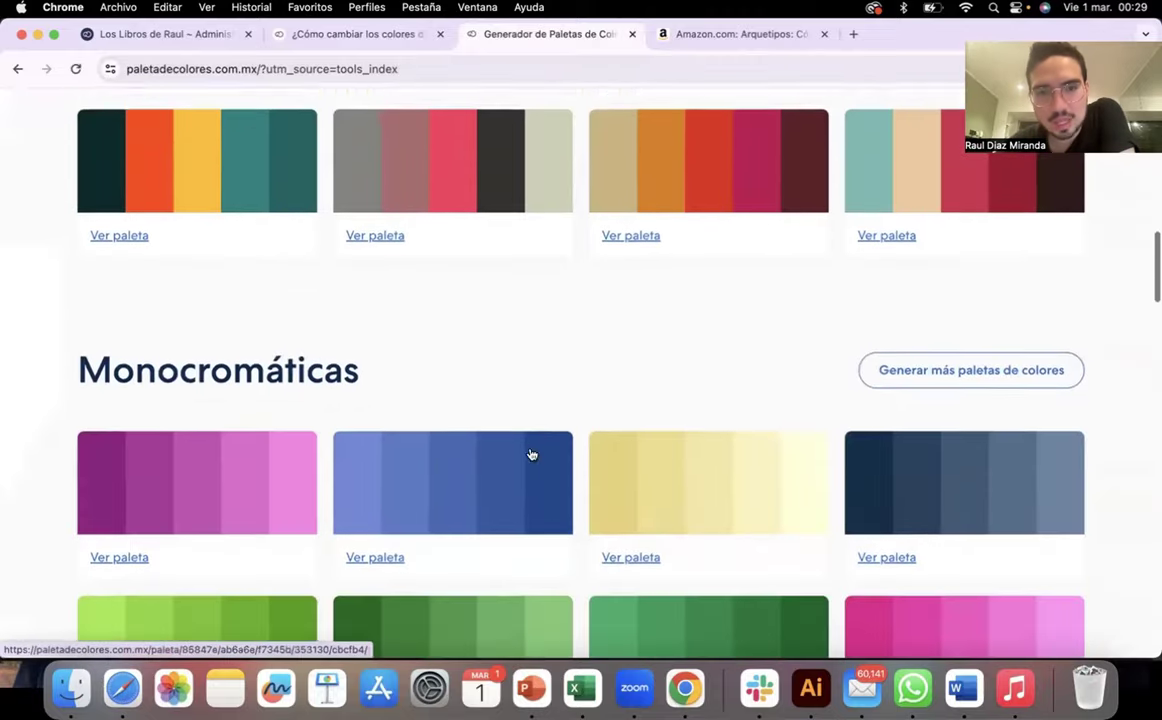
{"action": "scroll", "coordinate": [531, 453], "scroll_direction": "up", "scroll_amount": 20}
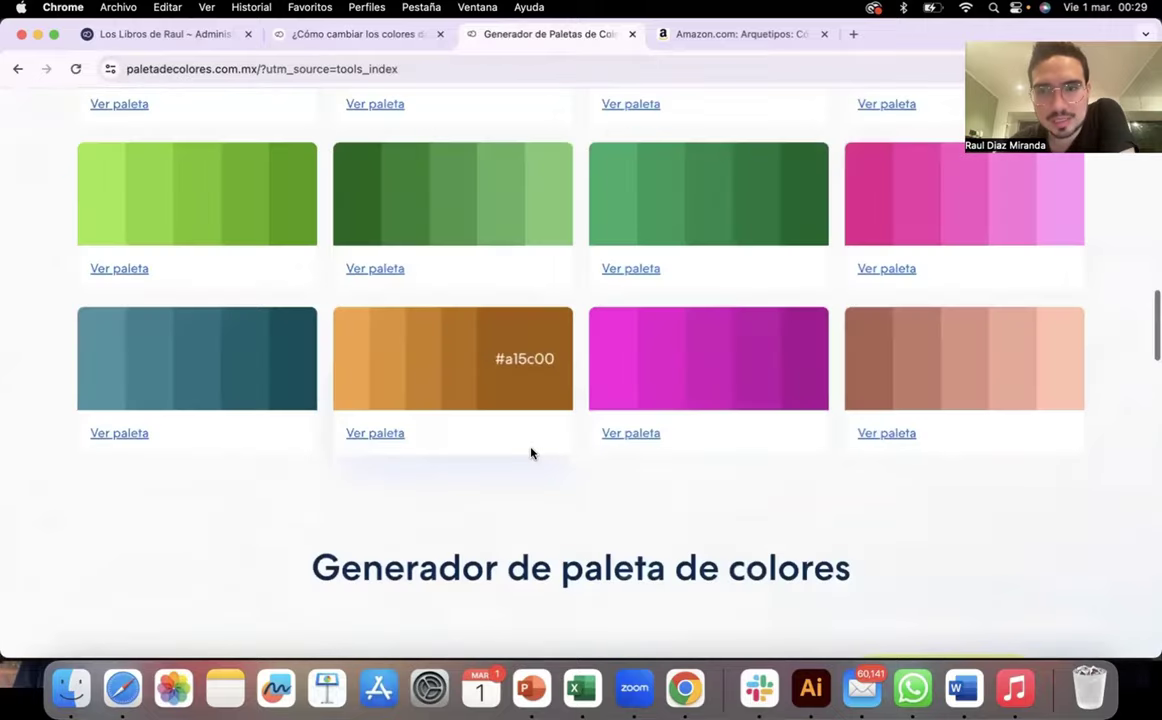
{"action": "scroll", "coordinate": [531, 453], "scroll_direction": "down", "scroll_amount": 2}
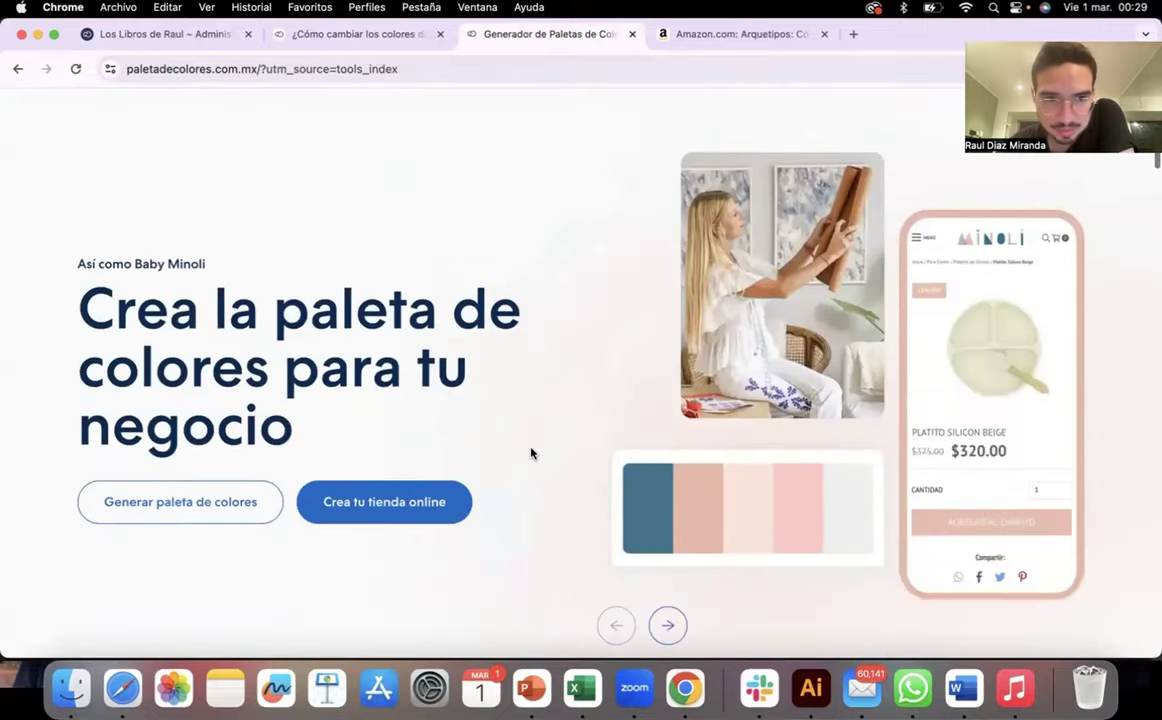
{"action": "left_click", "coordinate": [166, 519]}
{"action": "scroll", "coordinate": [256, 302], "scroll_direction": "down", "scroll_amount": 2}
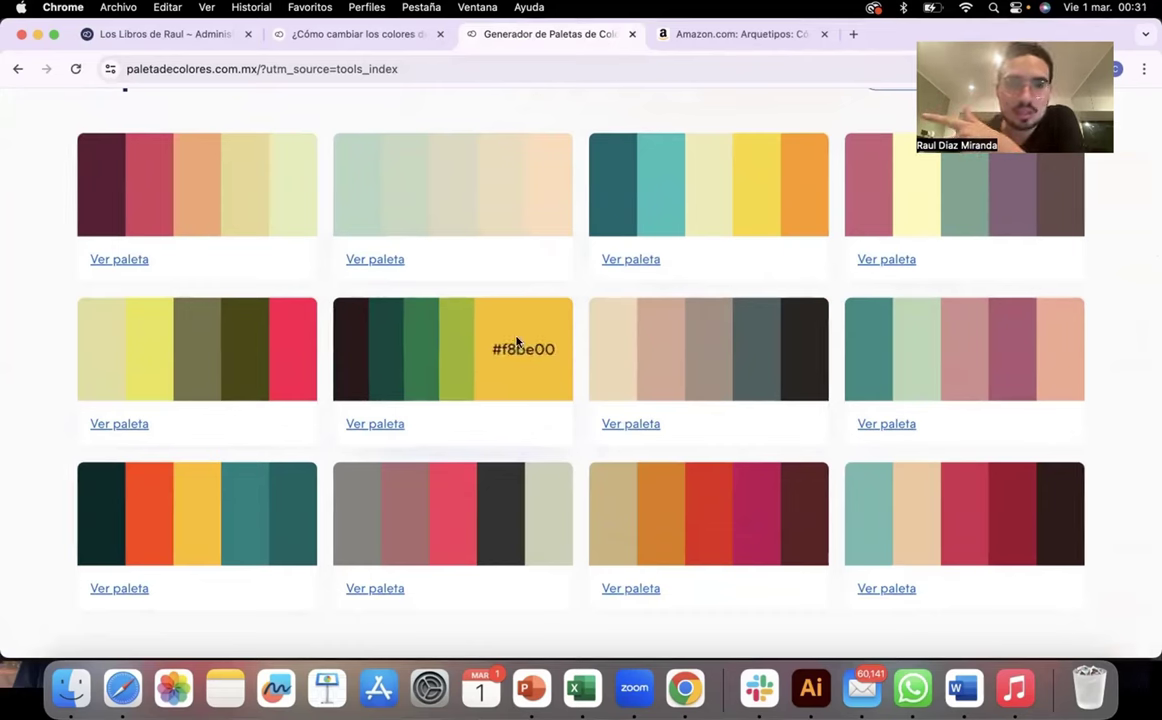
{"action": "left_click", "coordinate": [553, 428]}
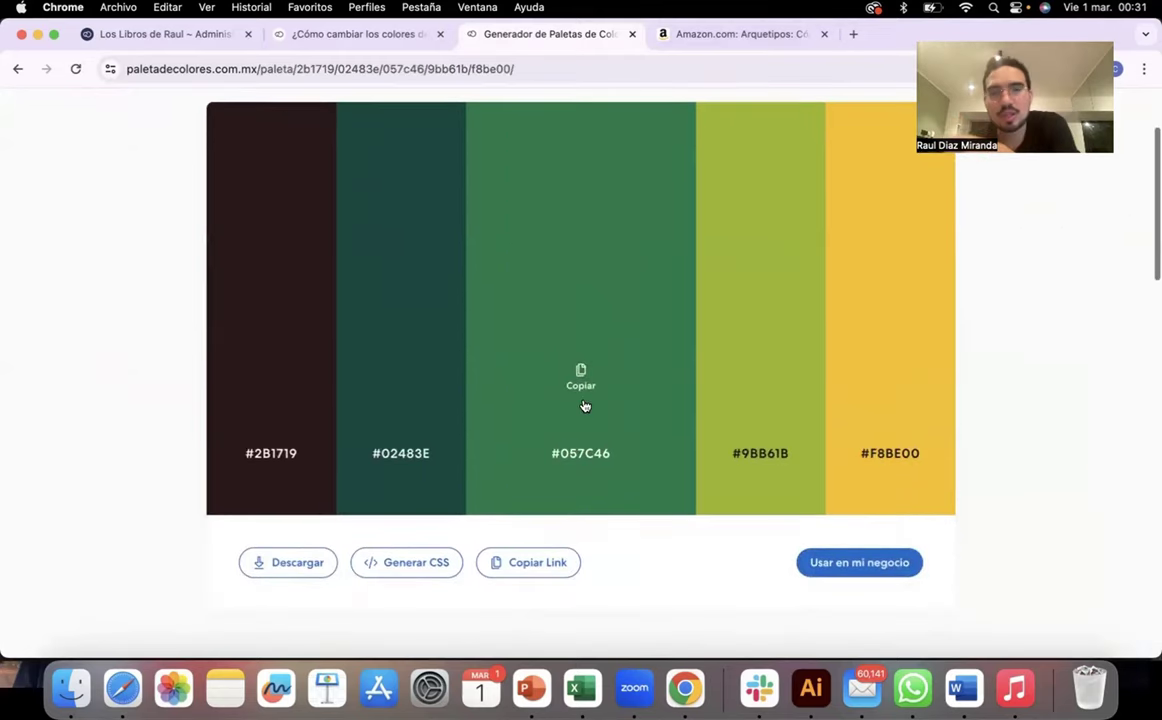
Step: Copy the palette's link and the #2B1719 colour code, then return to the store editor
{"action": "scroll", "coordinate": [586, 407], "scroll_direction": "up", "scroll_amount": 2}
{"action": "scroll", "coordinate": [830, 516], "scroll_direction": "down", "scroll_amount": 3}
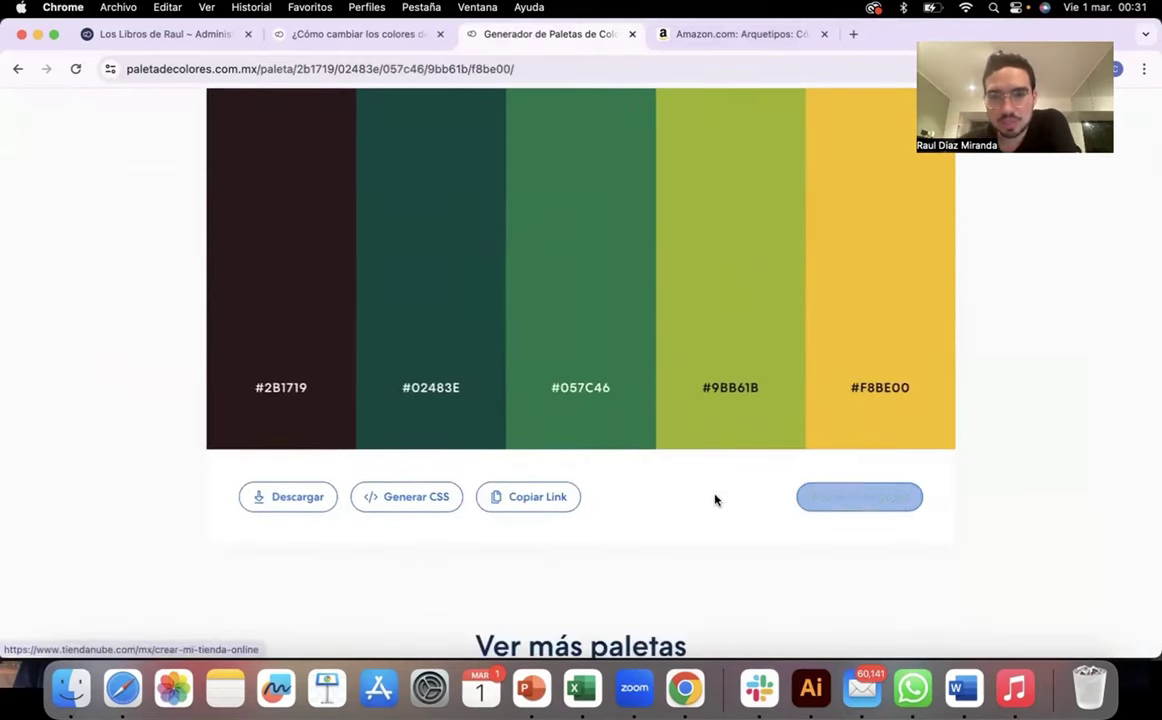
{"action": "left_click", "coordinate": [531, 497]}
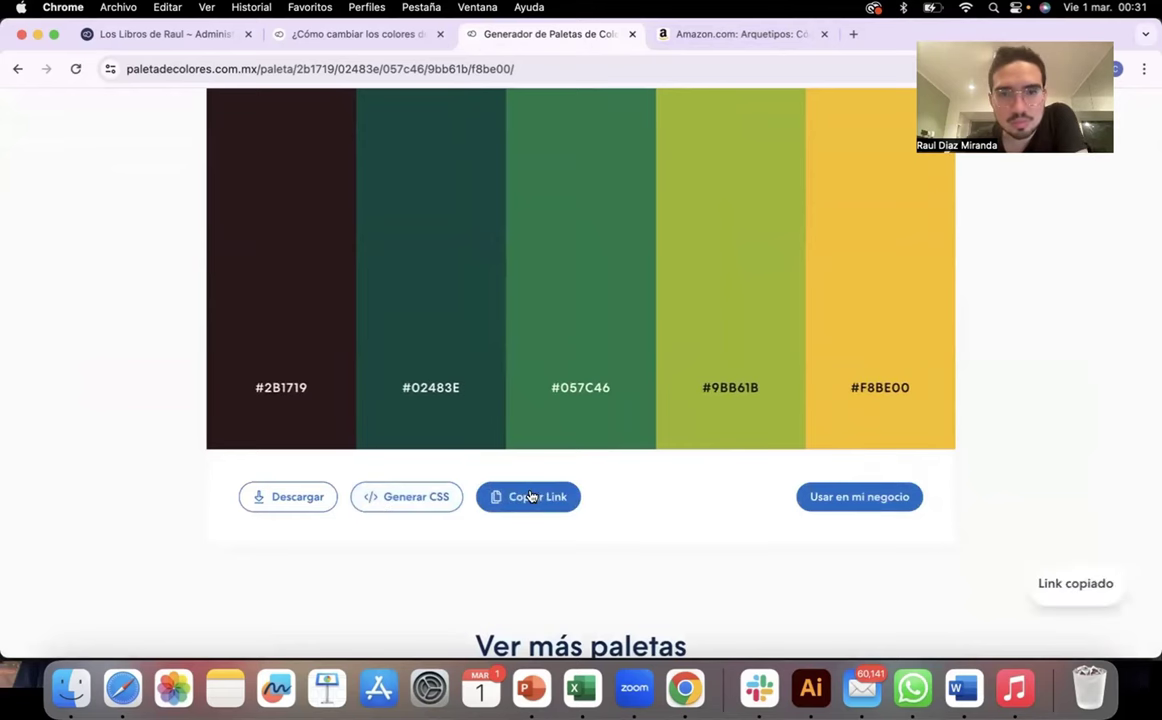
{"action": "scroll", "coordinate": [430, 496], "scroll_direction": "down", "scroll_amount": 1}
{"action": "left_click", "coordinate": [319, 336]}
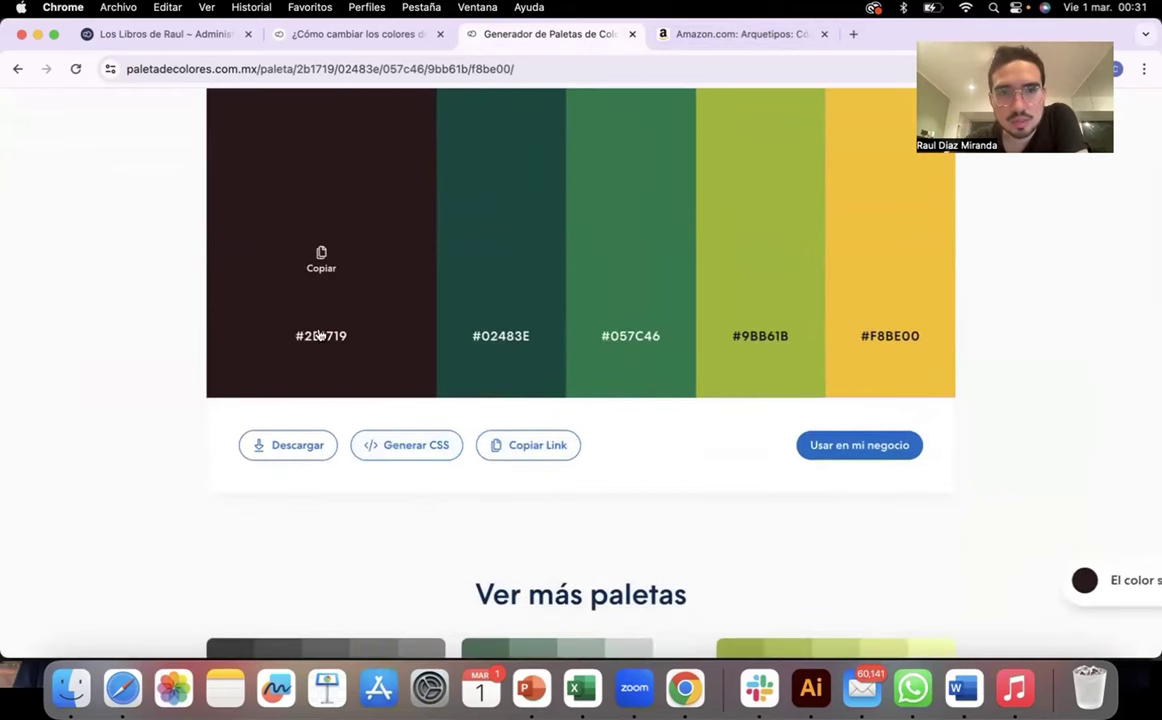
{"action": "left_click", "coordinate": [176, 33]}
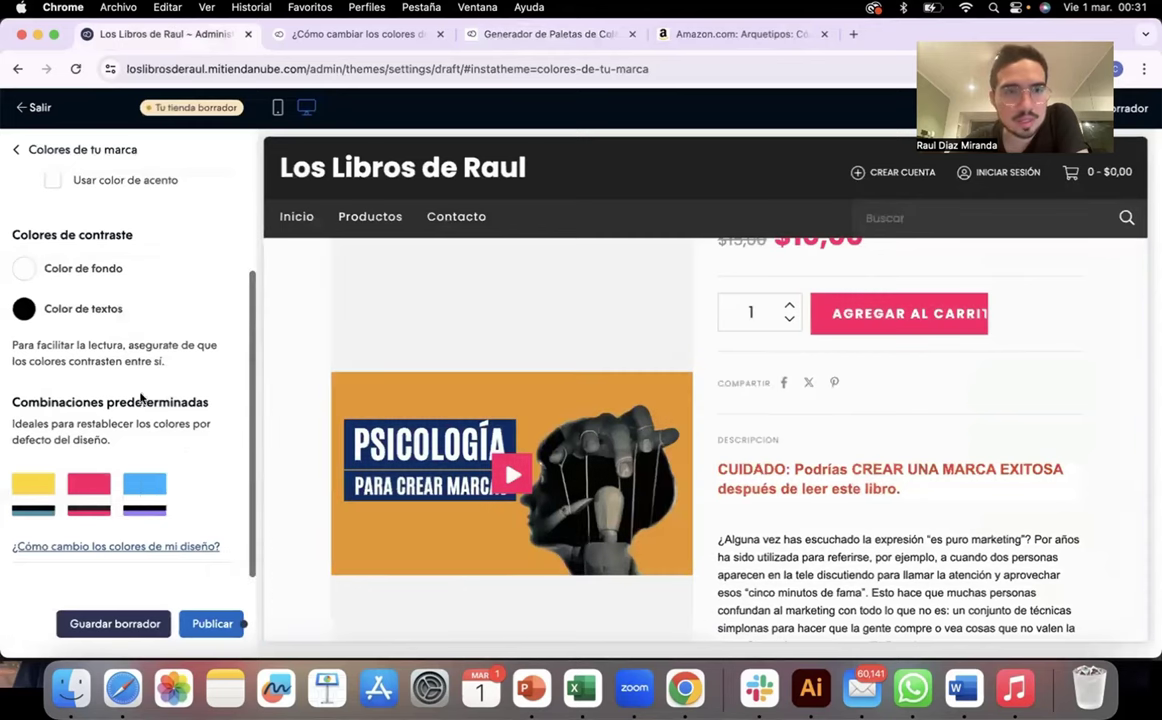
Step: Set the Color principal to the palette's #057C46 green
{"action": "left_click", "coordinate": [18, 149]}
{"action": "left_click", "coordinate": [100, 190]}
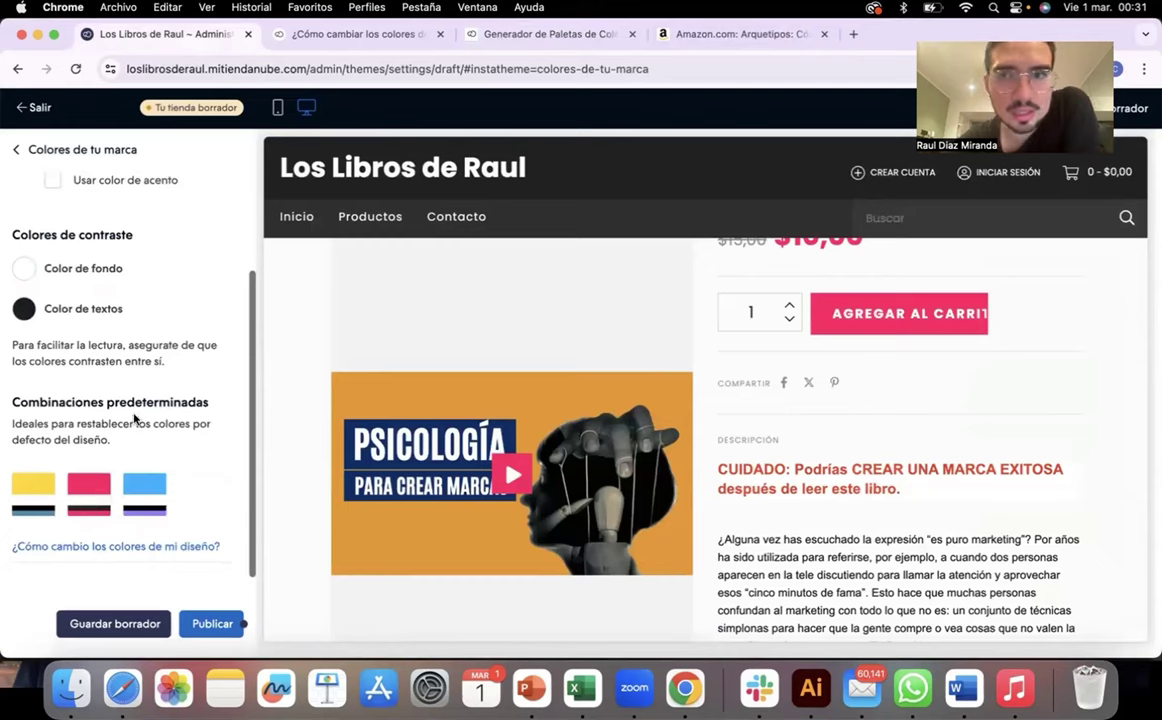
{"action": "scroll", "coordinate": [135, 418], "scroll_direction": "up", "scroll_amount": 5}
{"action": "left_click", "coordinate": [24, 190]}
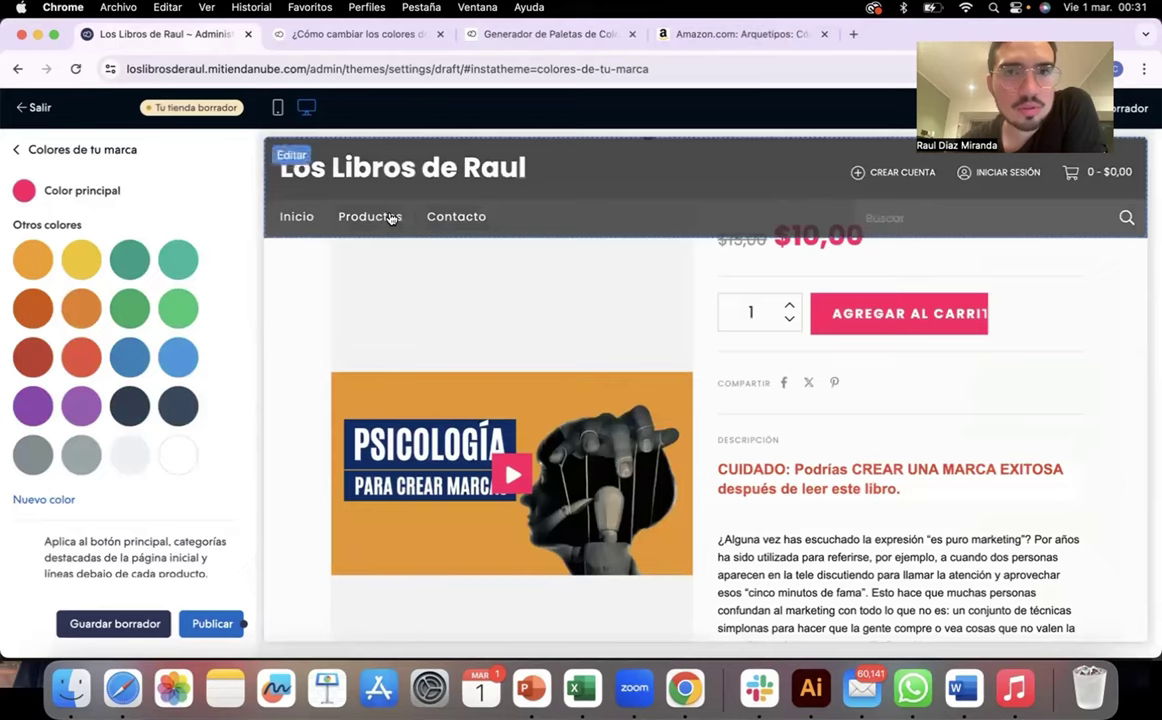
{"action": "left_click", "coordinate": [676, 34]}
{"action": "left_click", "coordinate": [480, 36]}
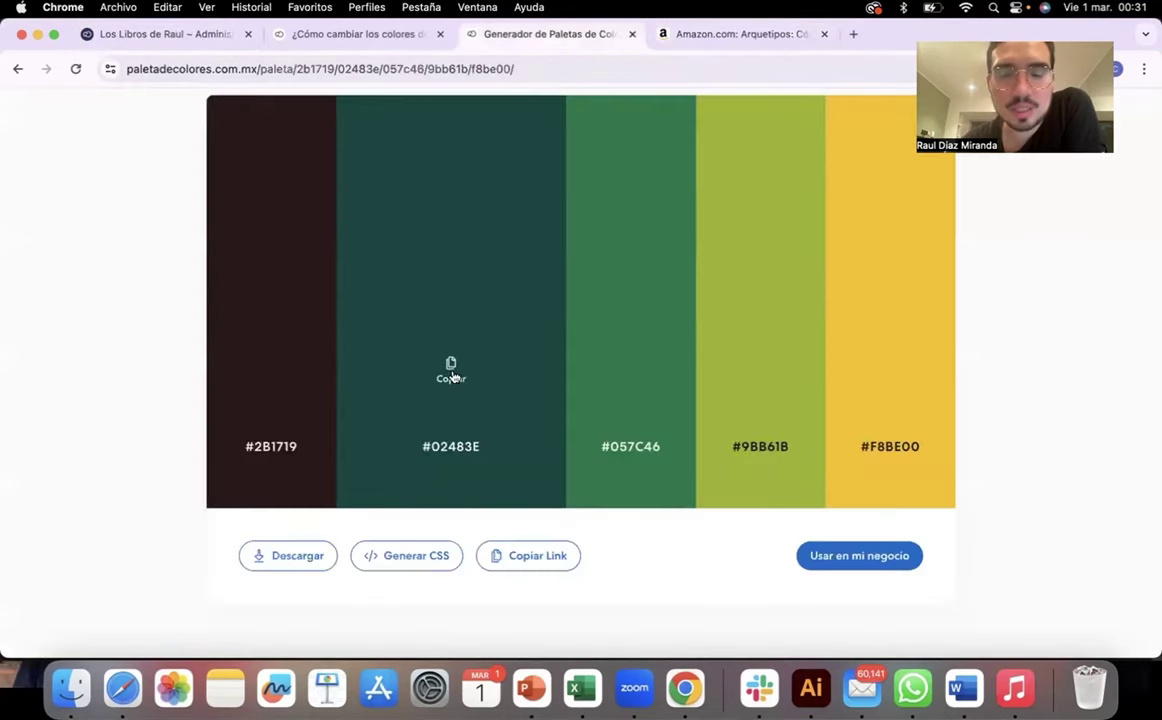
{"action": "left_click", "coordinate": [586, 375]}
{"action": "left_click", "coordinate": [165, 34]}
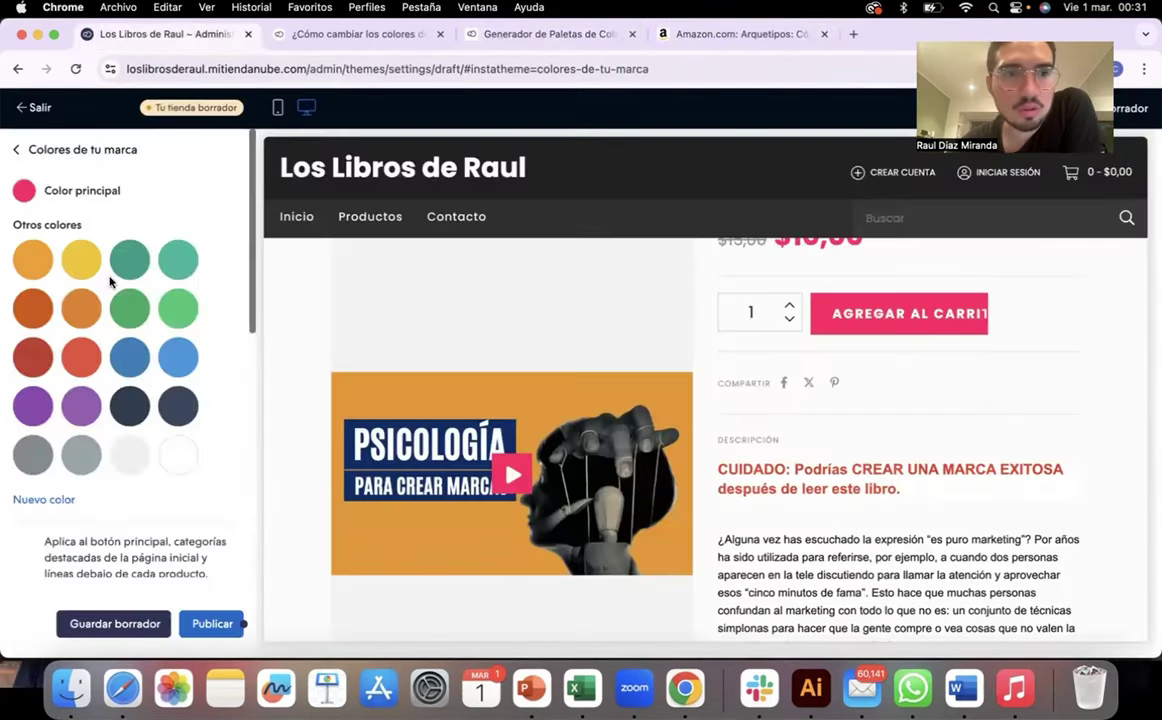
{"action": "left_click", "coordinate": [60, 499]}
{"action": "triple_click", "coordinate": [101, 402]}
{"action": "type", "text": "#057C46"}
{"action": "key", "text": "Return"}
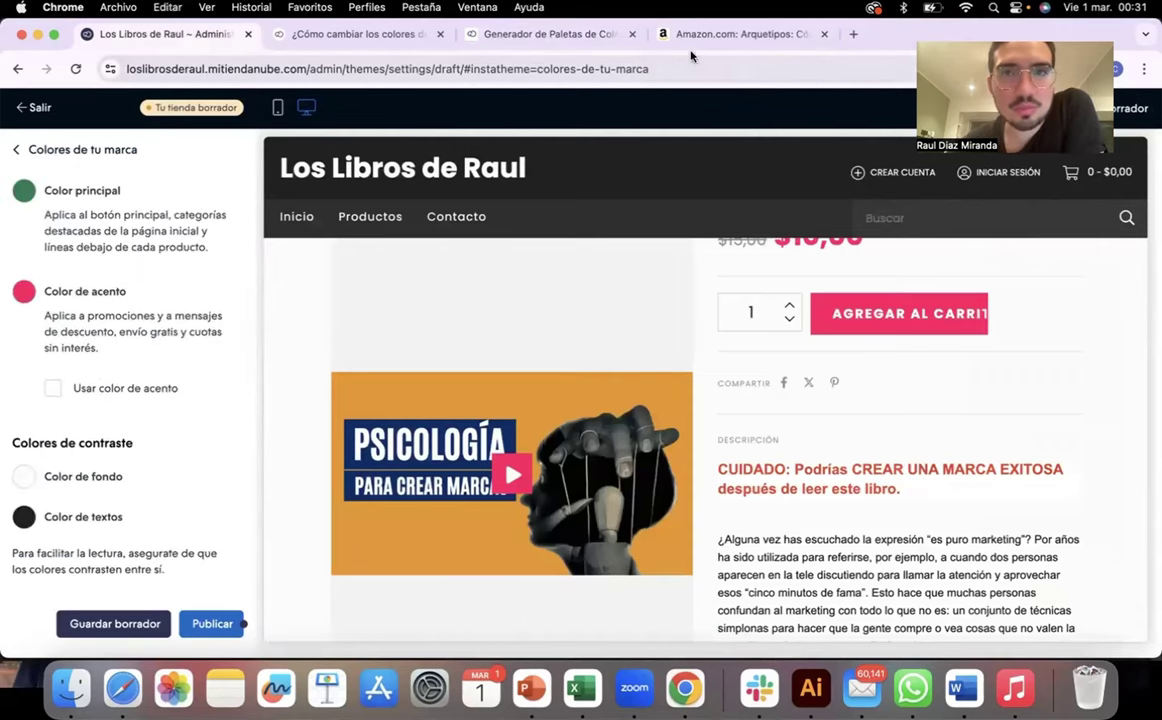
Step: Set the accent colour to the palette's #F8BE00 yellow
{"action": "left_click", "coordinate": [500, 34]}
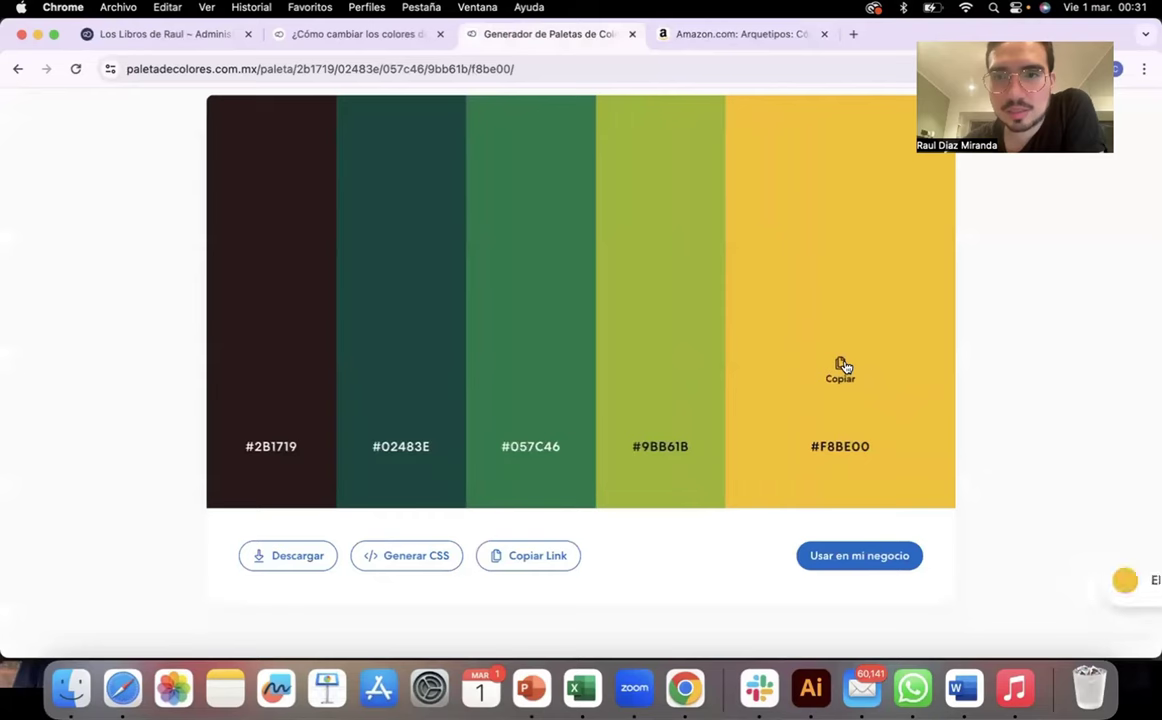
{"action": "left_click", "coordinate": [165, 34]}
{"action": "scroll", "coordinate": [60, 303], "scroll_direction": "down", "scroll_amount": 1}
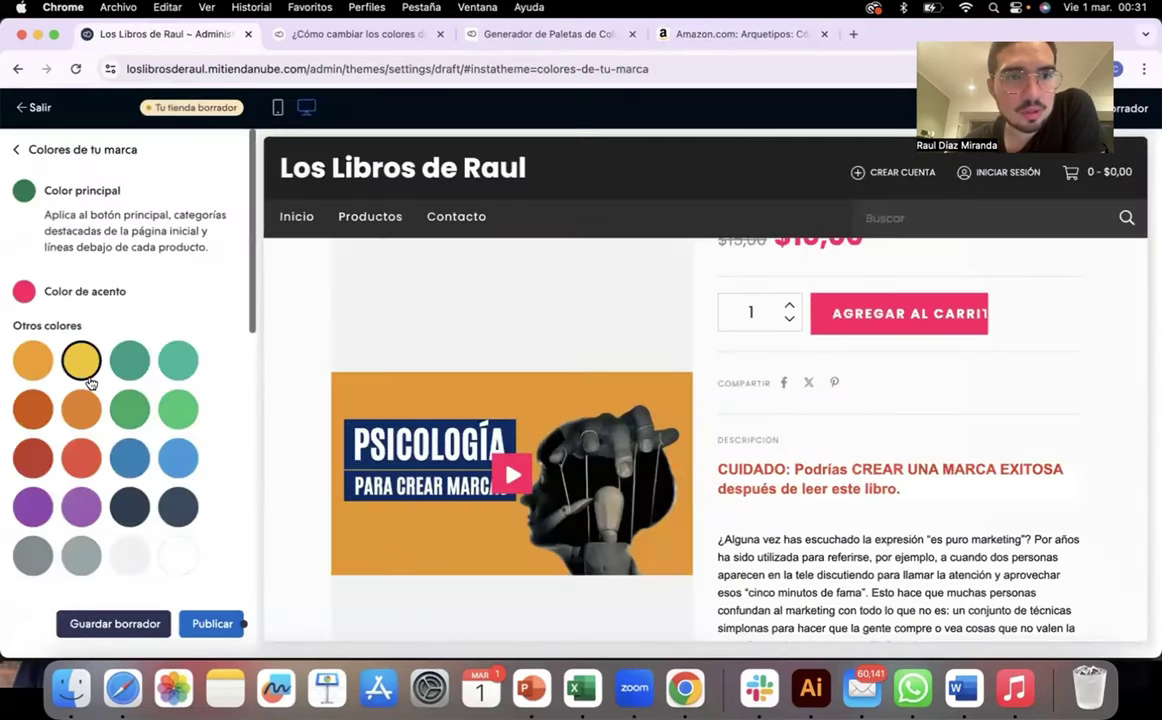
{"action": "left_click", "coordinate": [24, 291]}
{"action": "triple_click", "coordinate": [122, 412]}
{"action": "key", "text": "ctrl+v"}
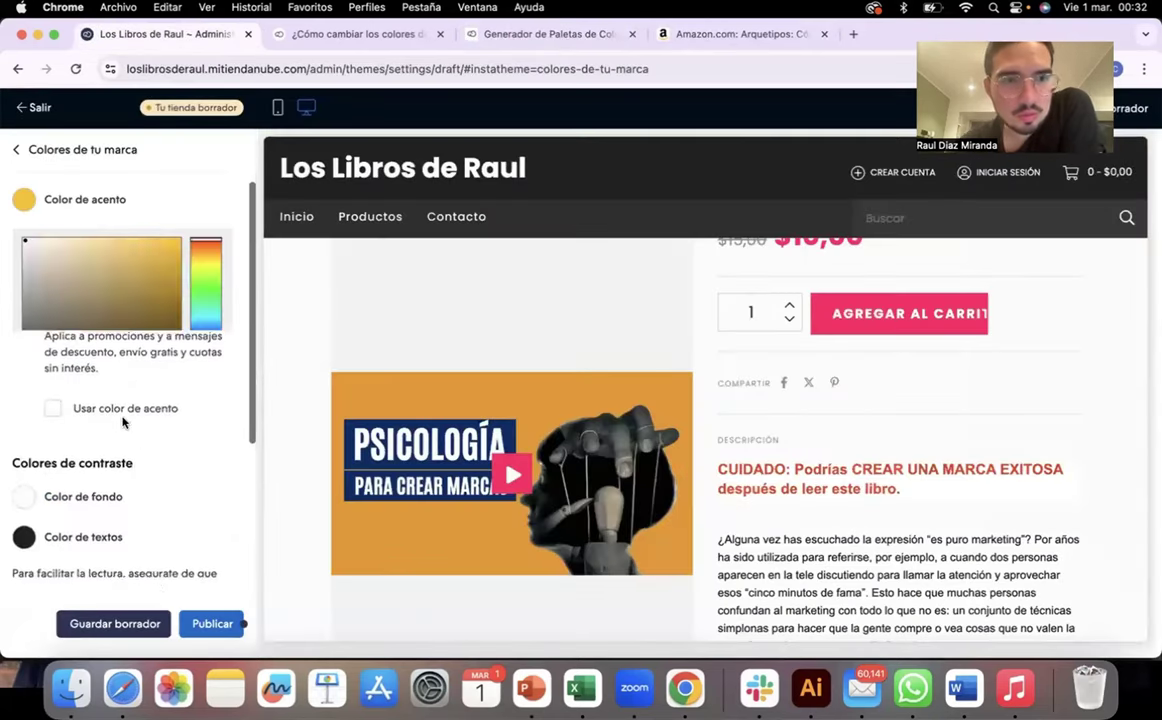
{"action": "left_click", "coordinate": [124, 422]}
Step: Save the green and yellow brand colours as a draft and review the preview
{"action": "scroll", "coordinate": [170, 500], "scroll_direction": "up", "scroll_amount": 2}
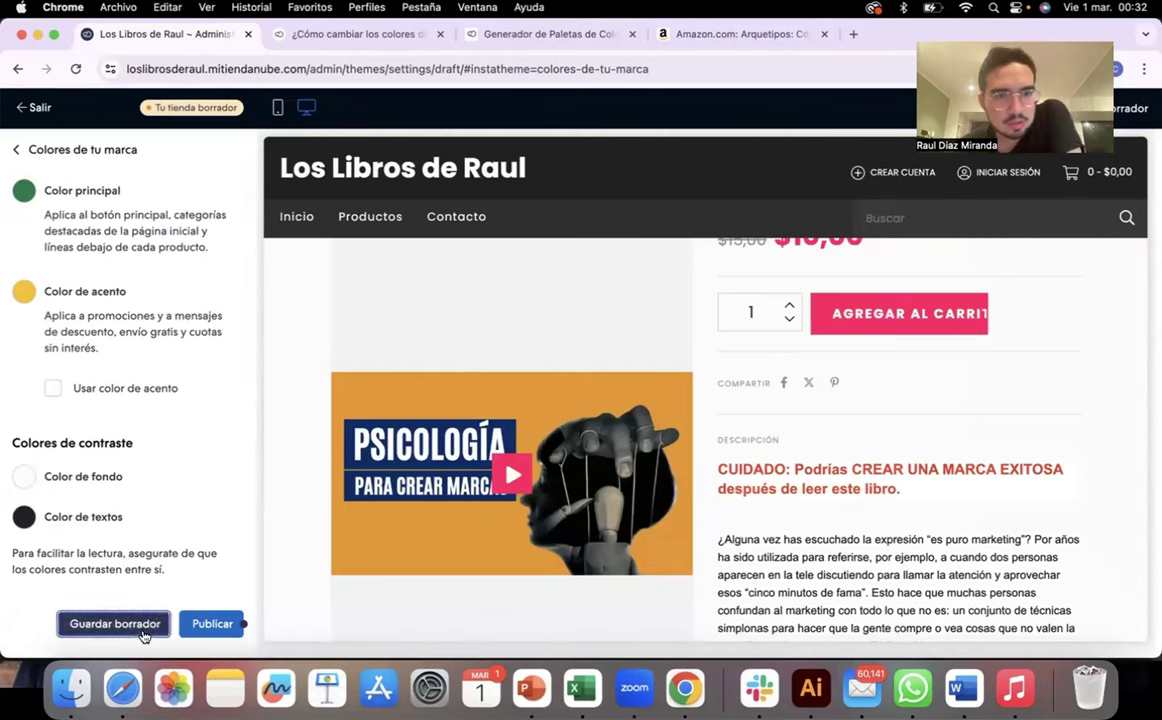
{"action": "left_click", "coordinate": [140, 624]}
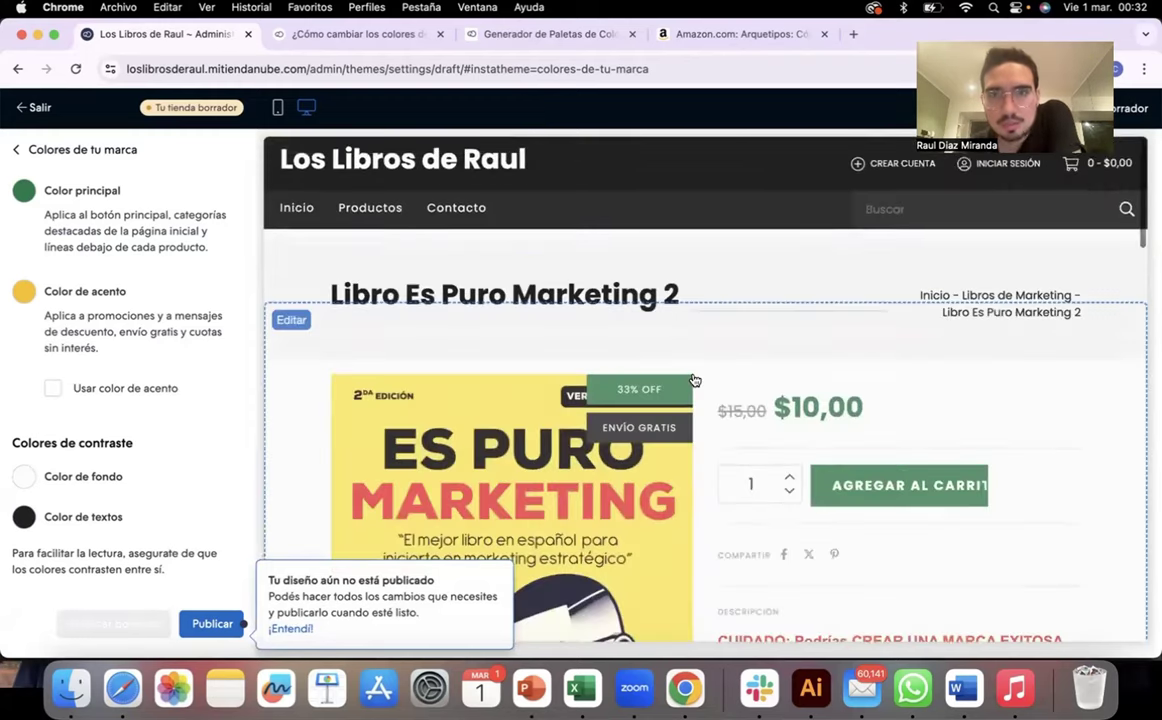
{"action": "scroll", "coordinate": [692, 381], "scroll_direction": "down", "scroll_amount": 10}
{"action": "scroll", "coordinate": [694, 380], "scroll_direction": "up", "scroll_amount": 10}
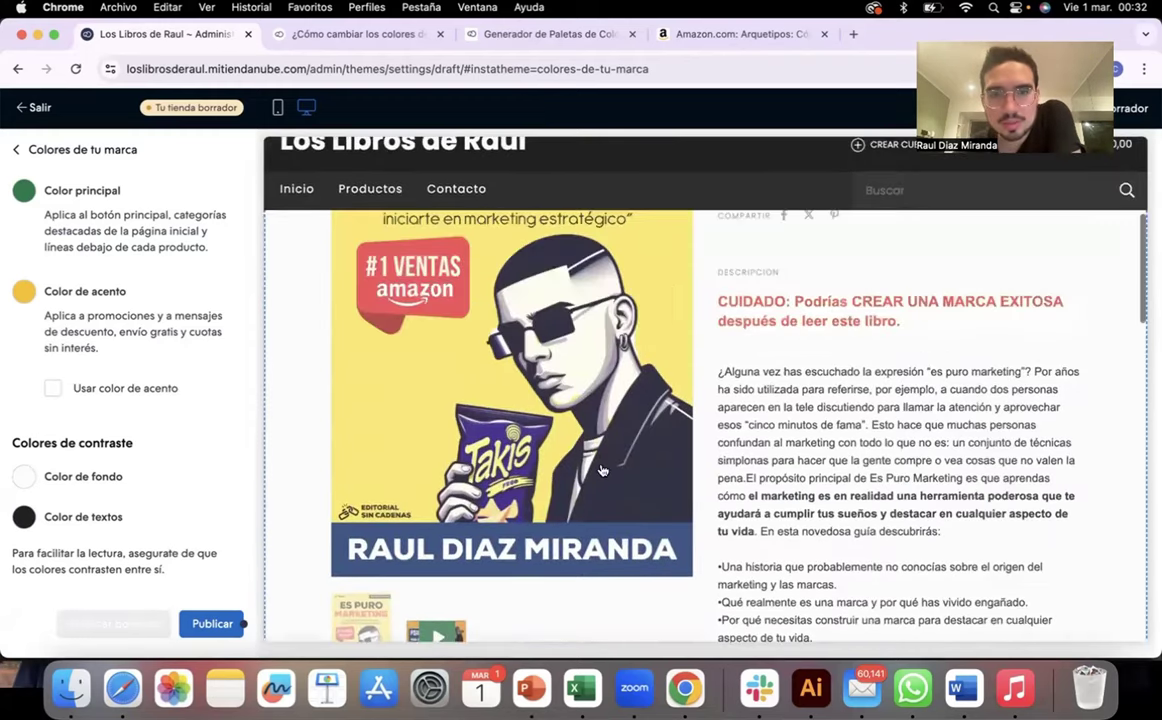
{"action": "scroll", "coordinate": [441, 481], "scroll_direction": "down", "scroll_amount": 3}
{"action": "scroll", "coordinate": [441, 481], "scroll_direction": "up", "scroll_amount": 5}
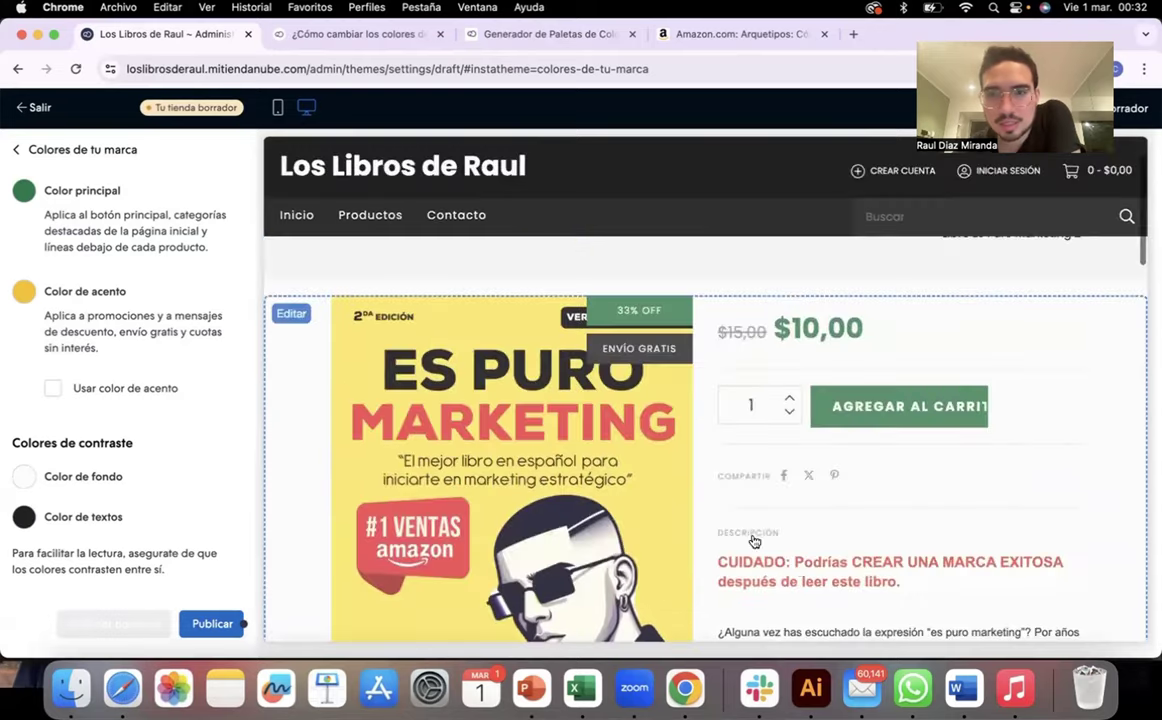
{"action": "scroll", "coordinate": [830, 420], "scroll_direction": "down", "scroll_amount": 10}
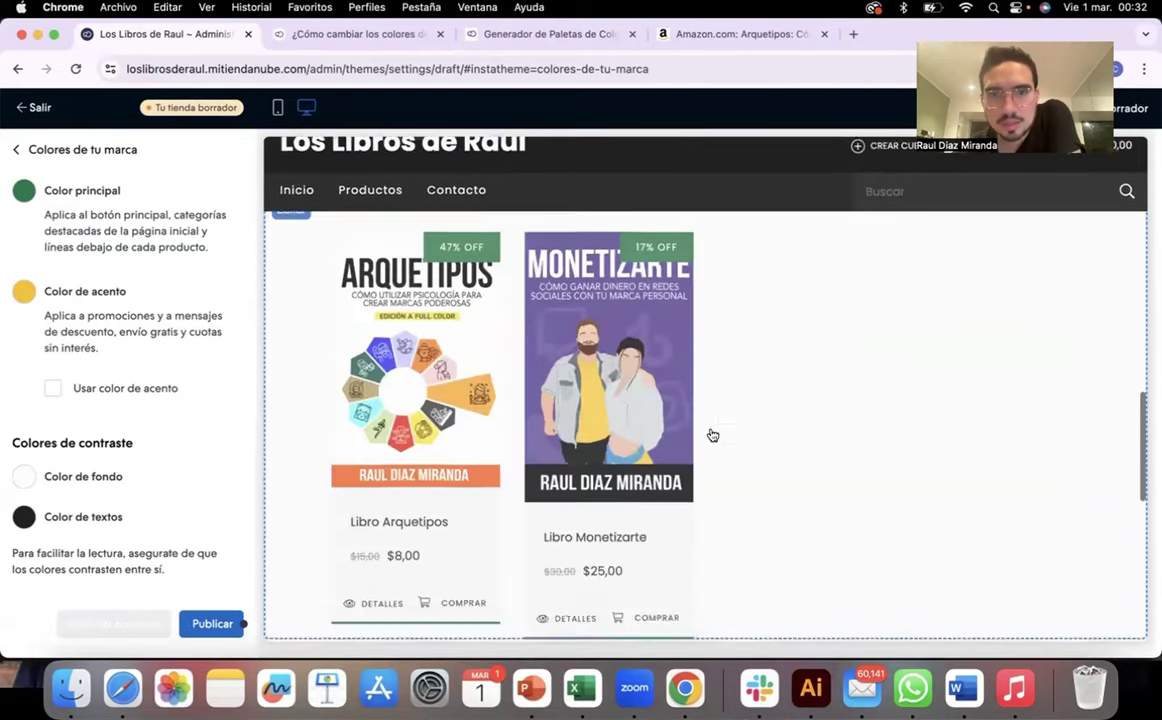
{"action": "left_click", "coordinate": [24, 190]}
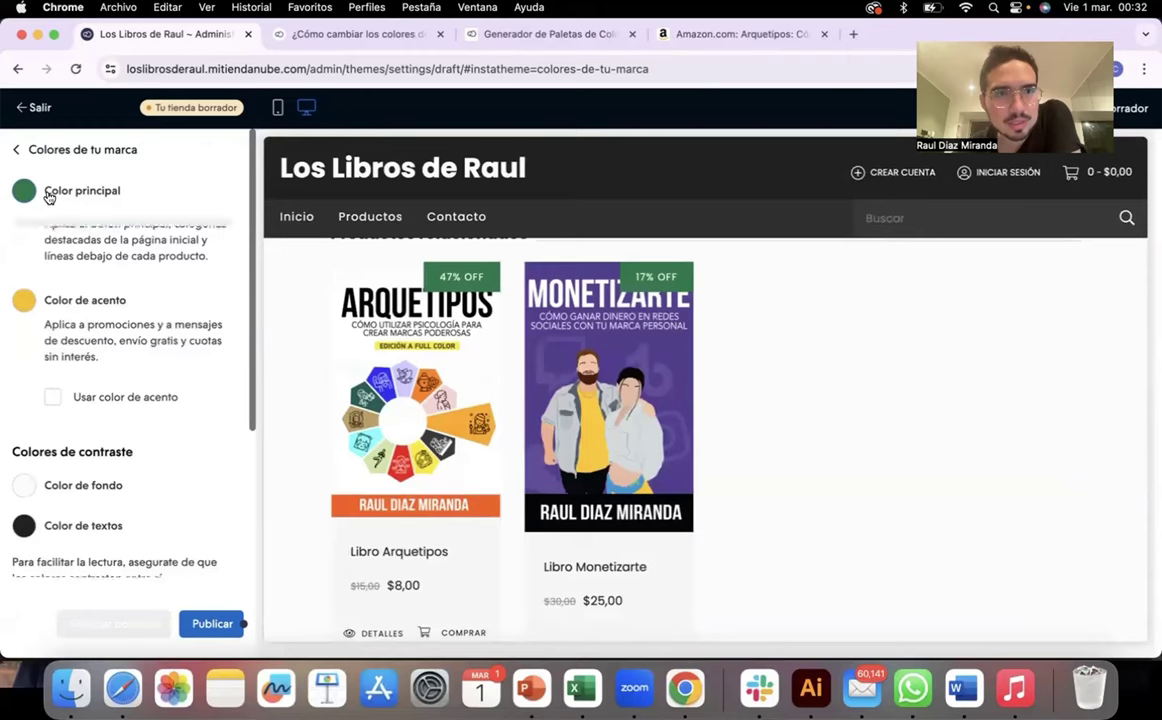
{"action": "left_click", "coordinate": [750, 34]}
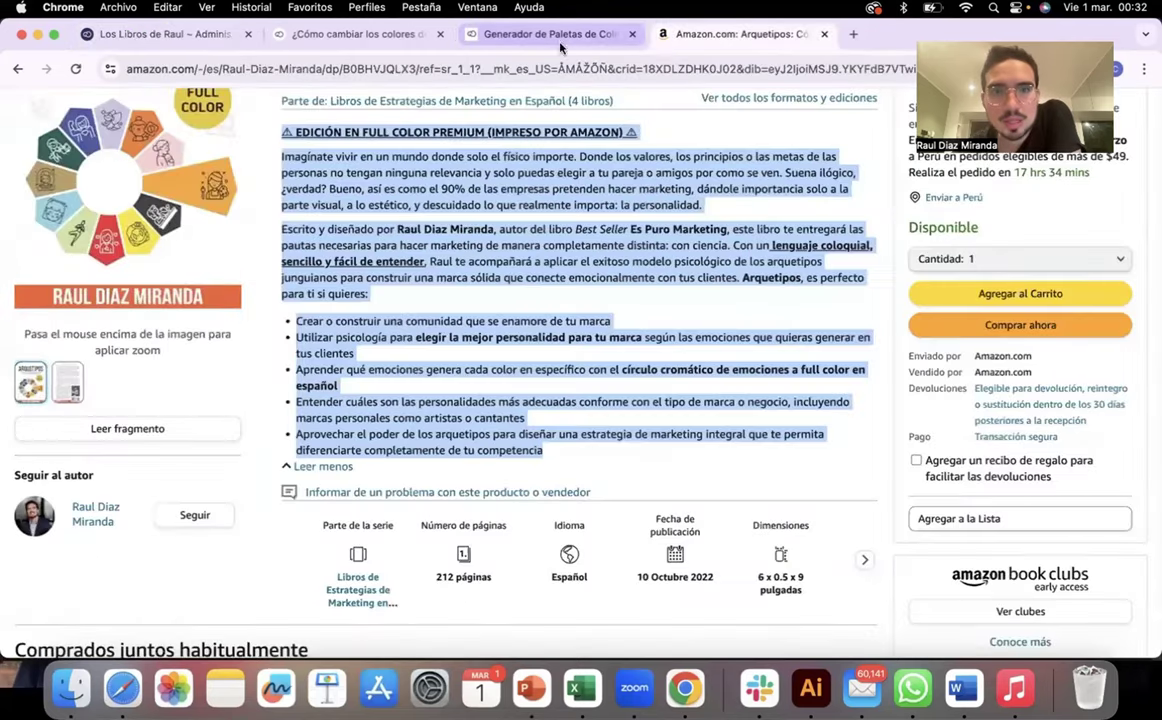
Step: Copy pink #FF1457 from the dark-to-pink palette into the main colour's hex field
{"action": "left_click", "coordinate": [545, 34]}
{"action": "scroll", "coordinate": [322, 259], "scroll_direction": "up", "scroll_amount": 2}
{"action": "left_click", "coordinate": [241, 207]}
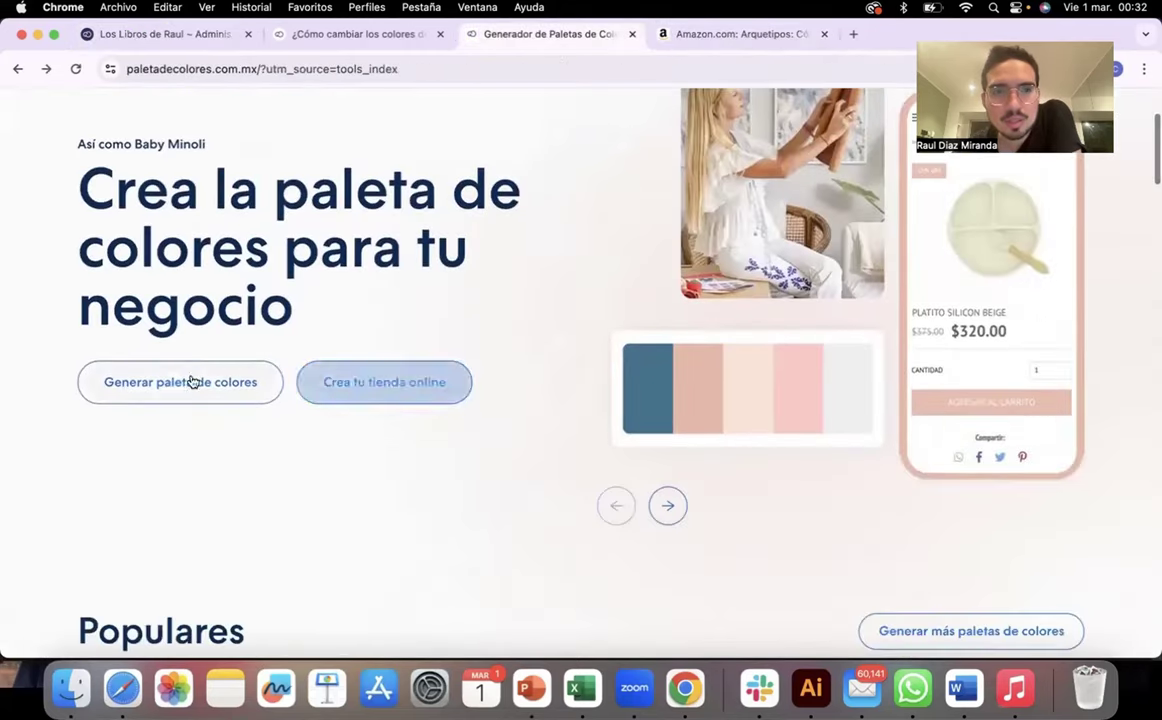
{"action": "scroll", "coordinate": [184, 380], "scroll_direction": "down", "scroll_amount": 10}
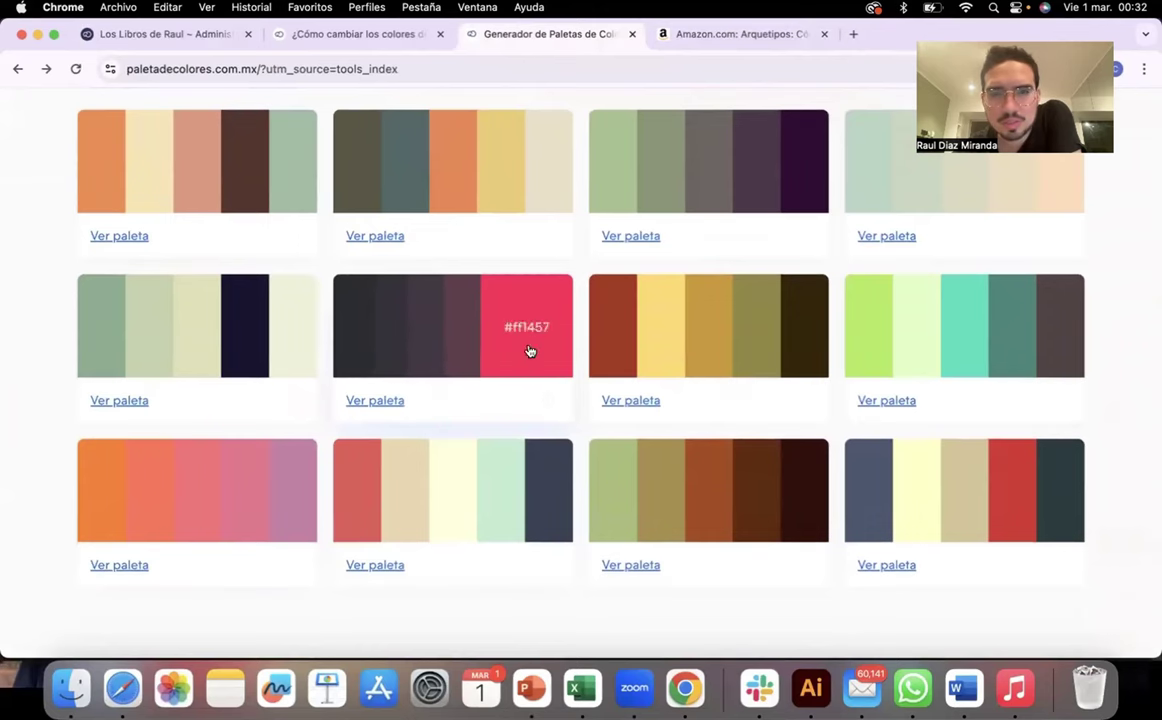
{"action": "left_click", "coordinate": [550, 399]}
{"action": "left_click", "coordinate": [840, 519]}
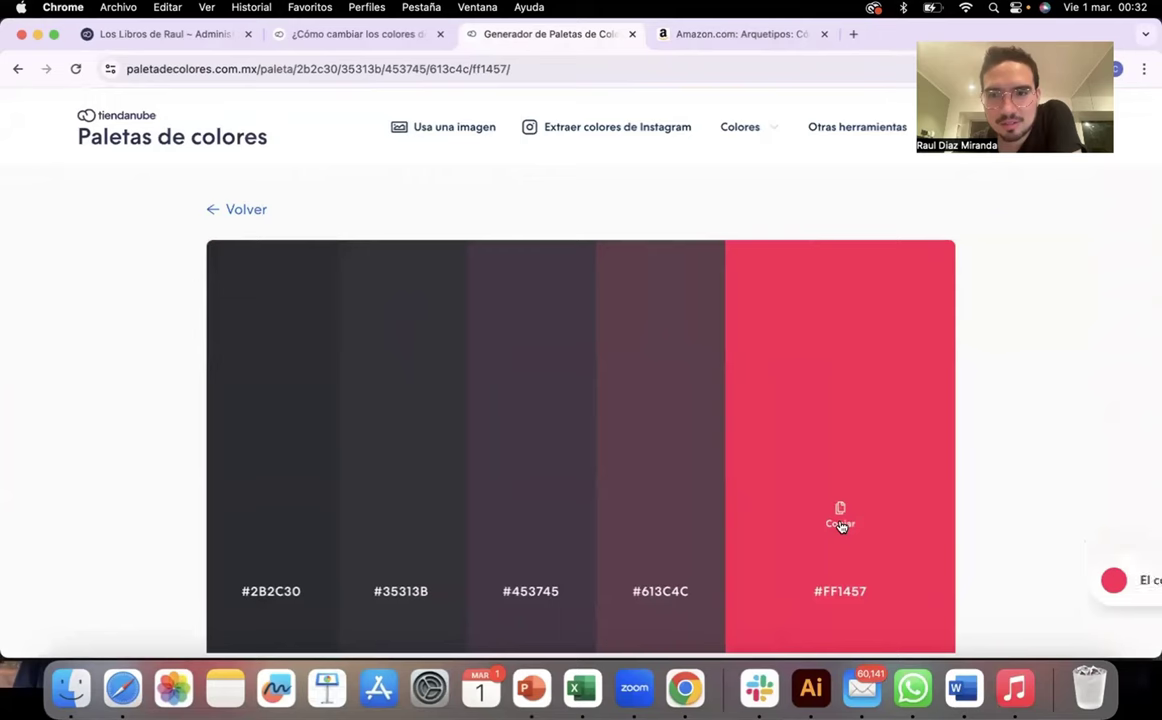
{"action": "left_click", "coordinate": [153, 33]}
{"action": "left_click", "coordinate": [148, 405]}
{"action": "type", "text": "#FF1457"}
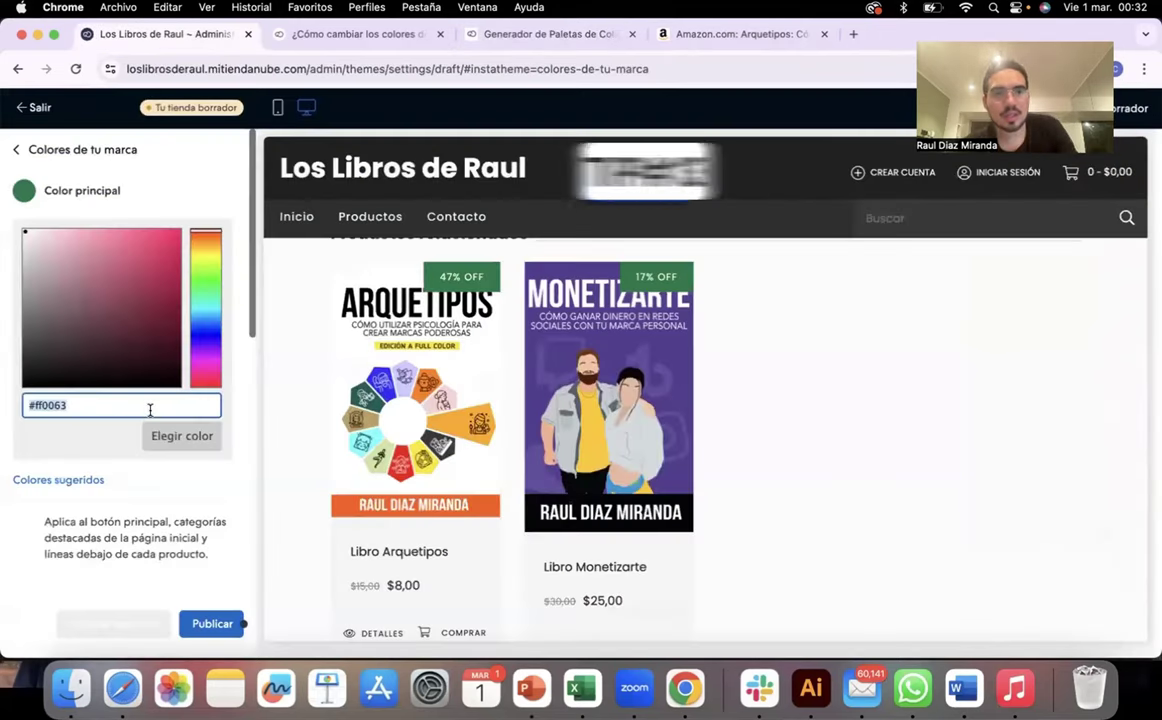
Step: Apply #FF1457 as the main colour and save the design as a draft
{"action": "key", "text": "Return"}
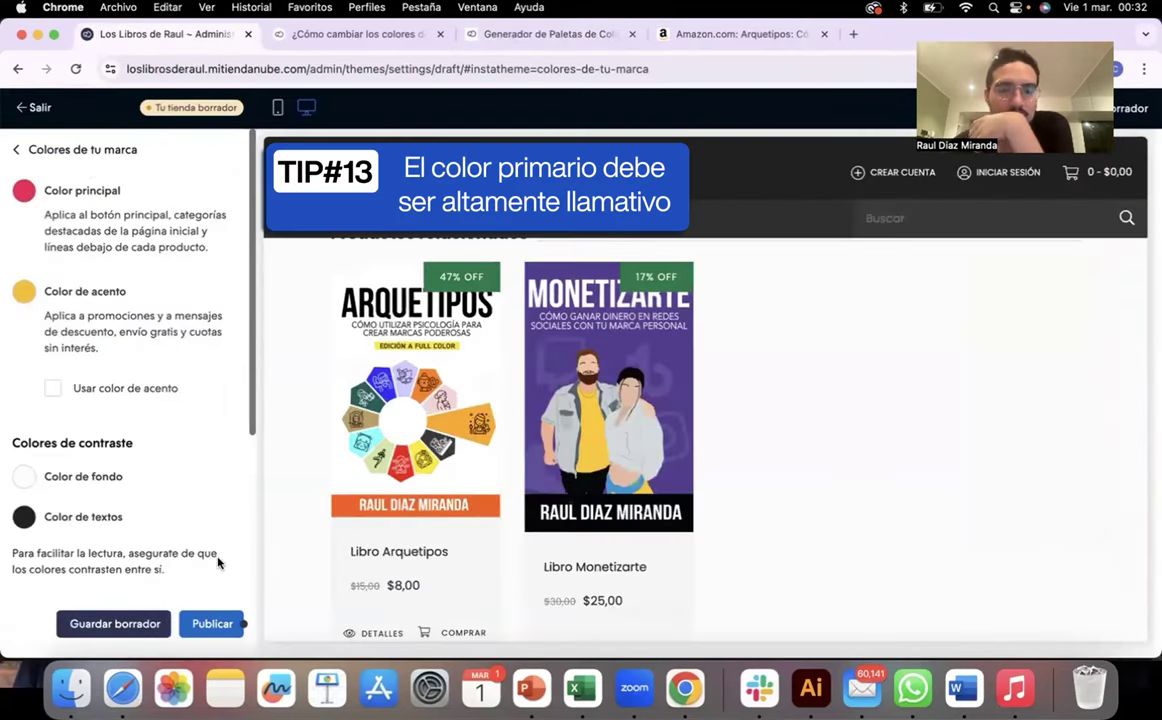
{"action": "left_click", "coordinate": [146, 626]}
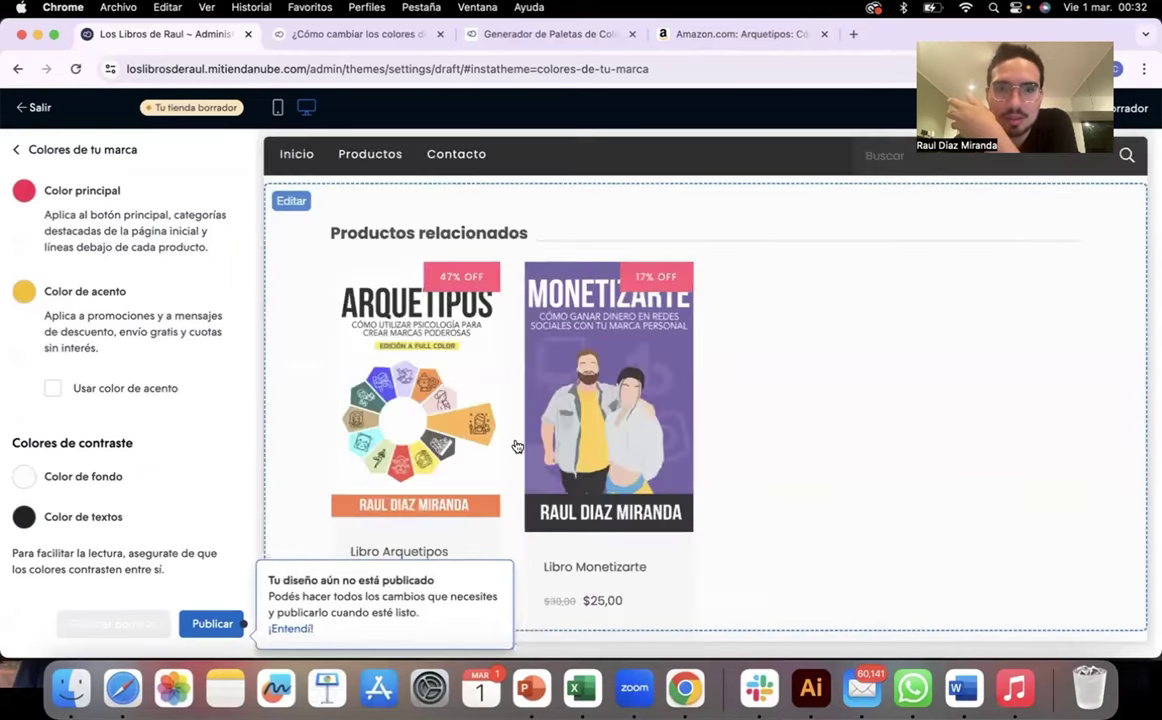
{"action": "scroll", "coordinate": [517, 446], "scroll_direction": "down", "scroll_amount": 8}
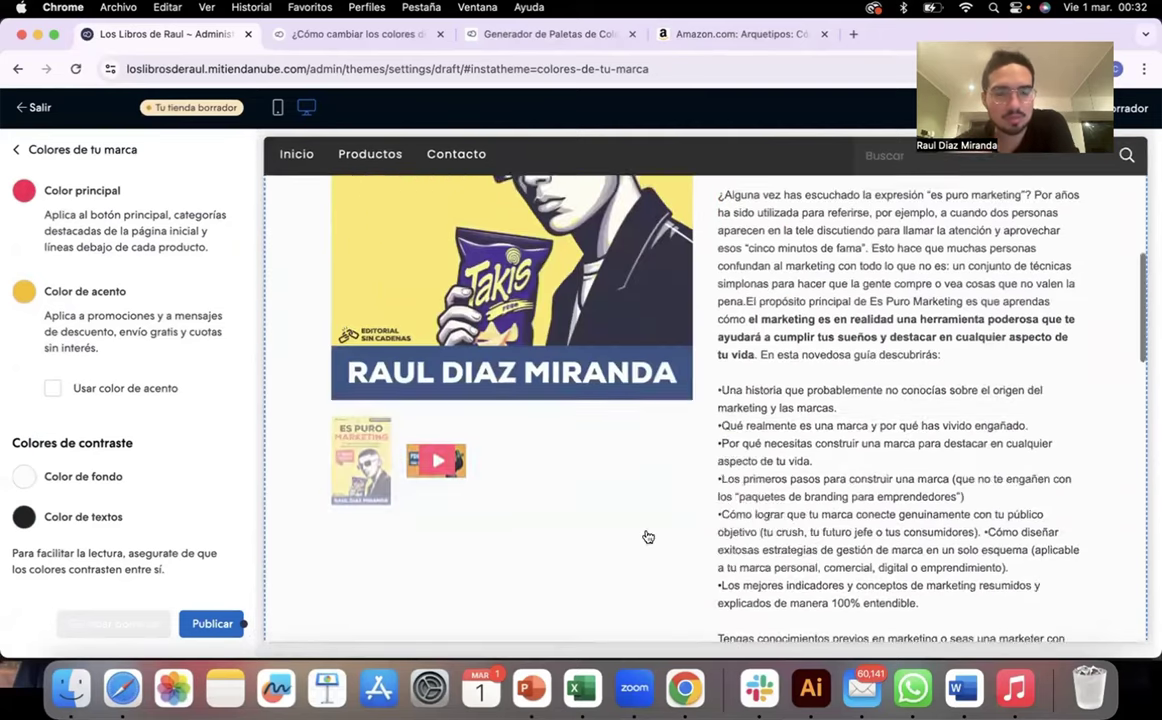
{"action": "scroll", "coordinate": [232, 500], "scroll_direction": "down", "scroll_amount": 3}
{"action": "left_click", "coordinate": [50, 150]}
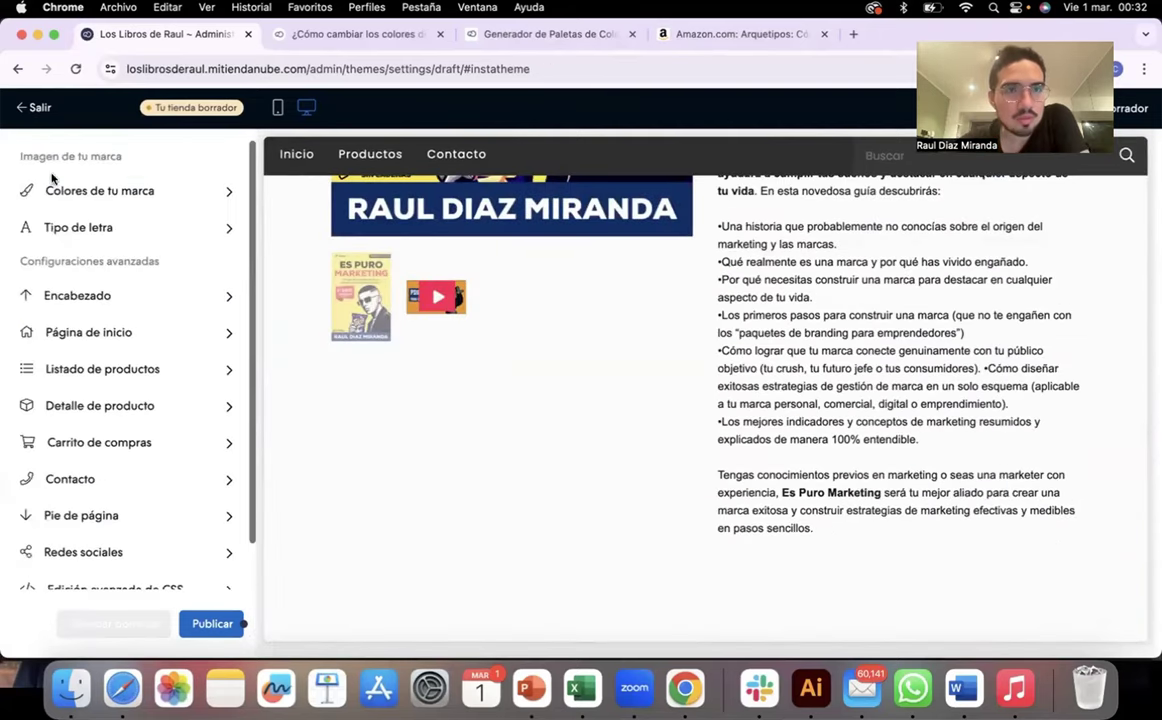
Step: Try Lato and Open Sans for page titles and Lora for body text
{"action": "left_click", "coordinate": [140, 230]}
{"action": "left_click", "coordinate": [140, 220]}
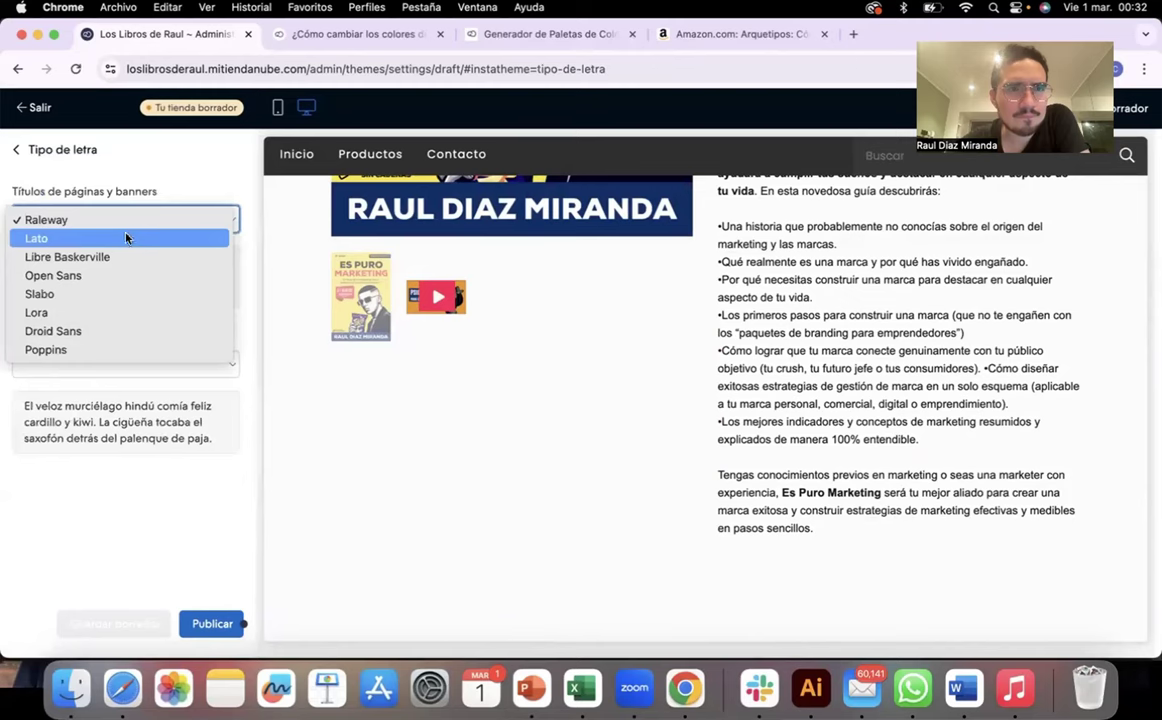
{"action": "left_click", "coordinate": [143, 240]}
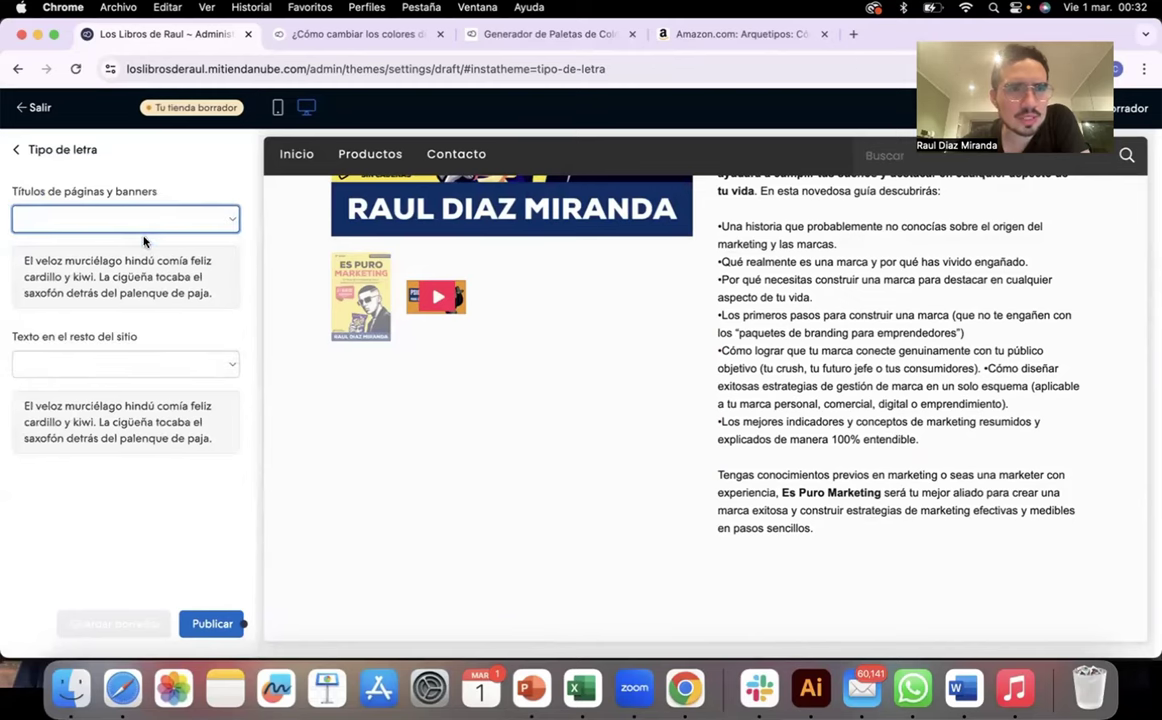
{"action": "left_click", "coordinate": [186, 222]}
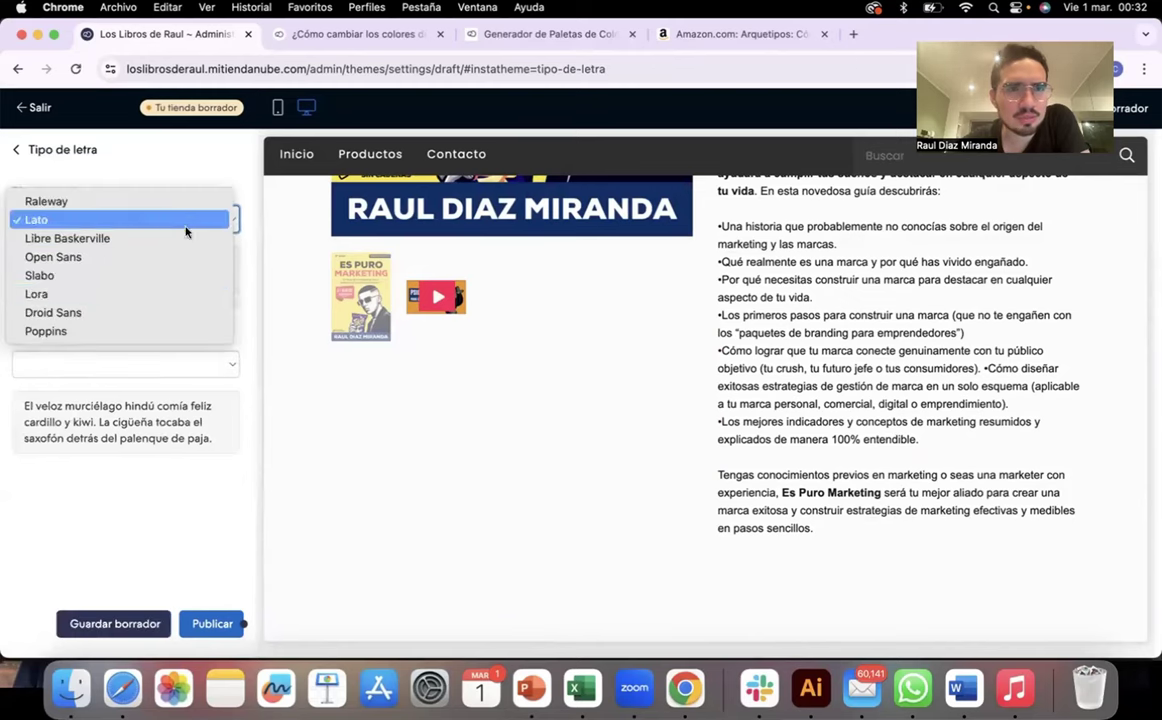
{"action": "left_click", "coordinate": [145, 259]}
{"action": "left_click", "coordinate": [115, 362]}
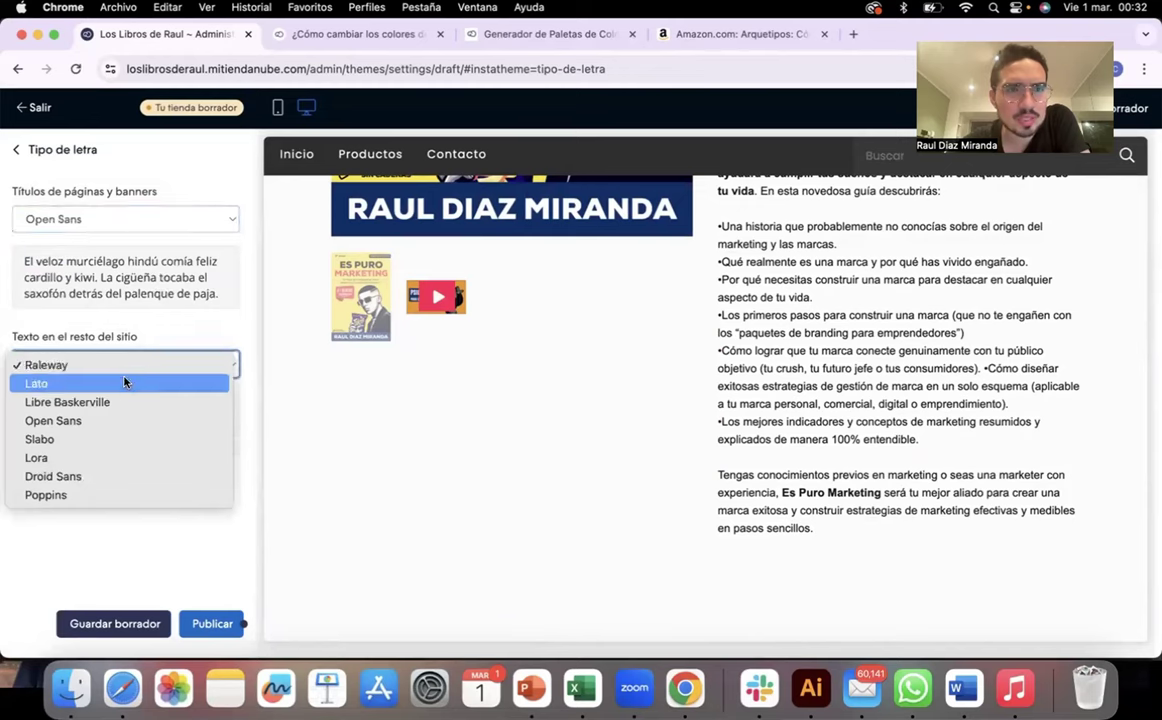
{"action": "left_click", "coordinate": [90, 457]}
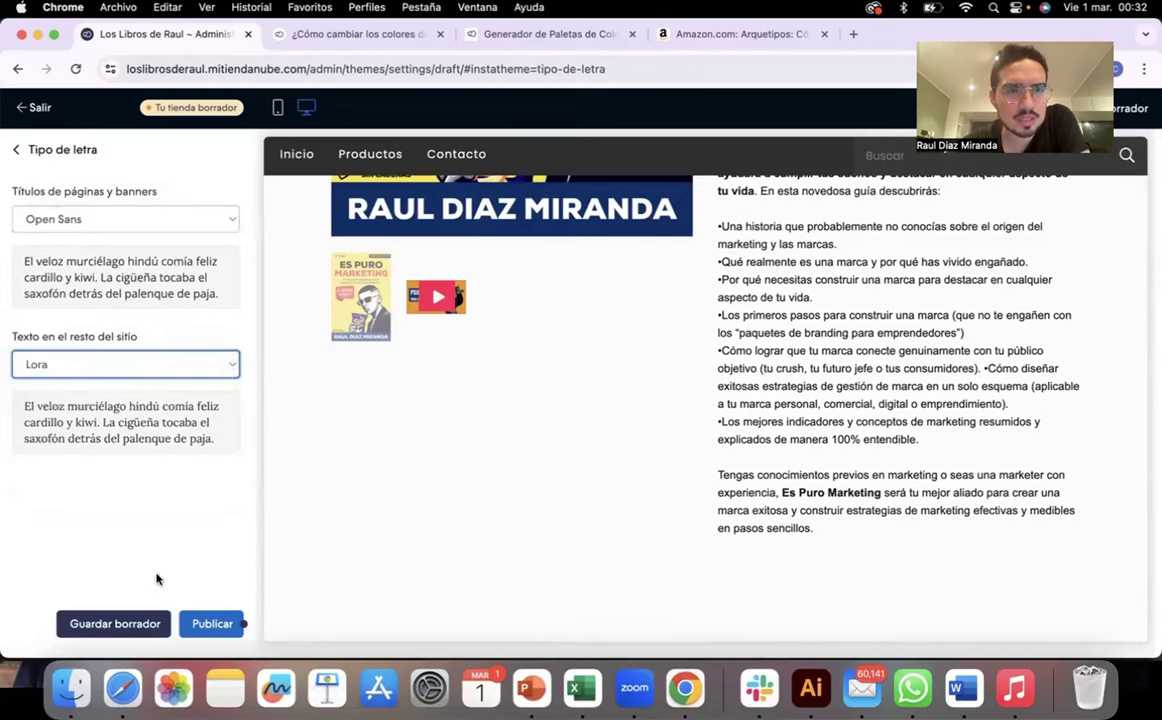
{"action": "left_click_drag", "start_coordinate": [56, 277], "coordinate": [135, 277]}
{"action": "left_click", "coordinate": [70, 261]}
{"action": "left_click_drag", "start_coordinate": [70, 261], "coordinate": [116, 277]}
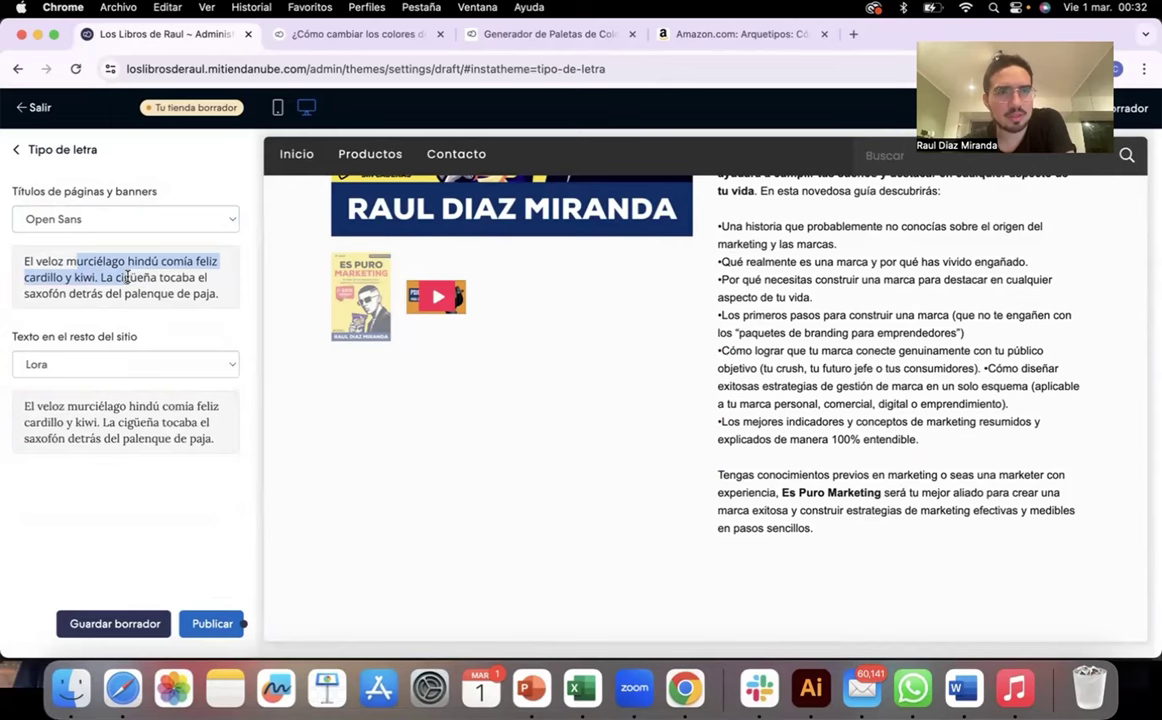
{"action": "left_click", "coordinate": [127, 219]}
{"action": "left_click", "coordinate": [127, 219]}
Step: Set titles to Raleway and body text to Poppins, and publish the design
{"action": "left_click", "coordinate": [96, 364]}
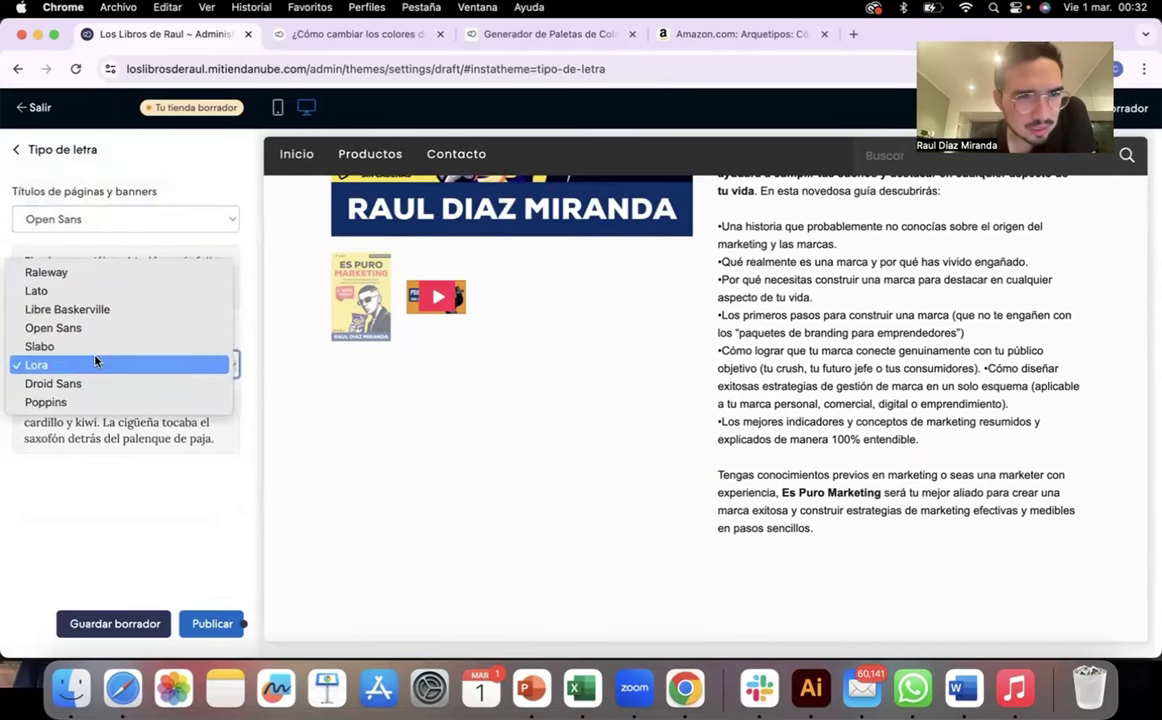
{"action": "left_click", "coordinate": [59, 270]}
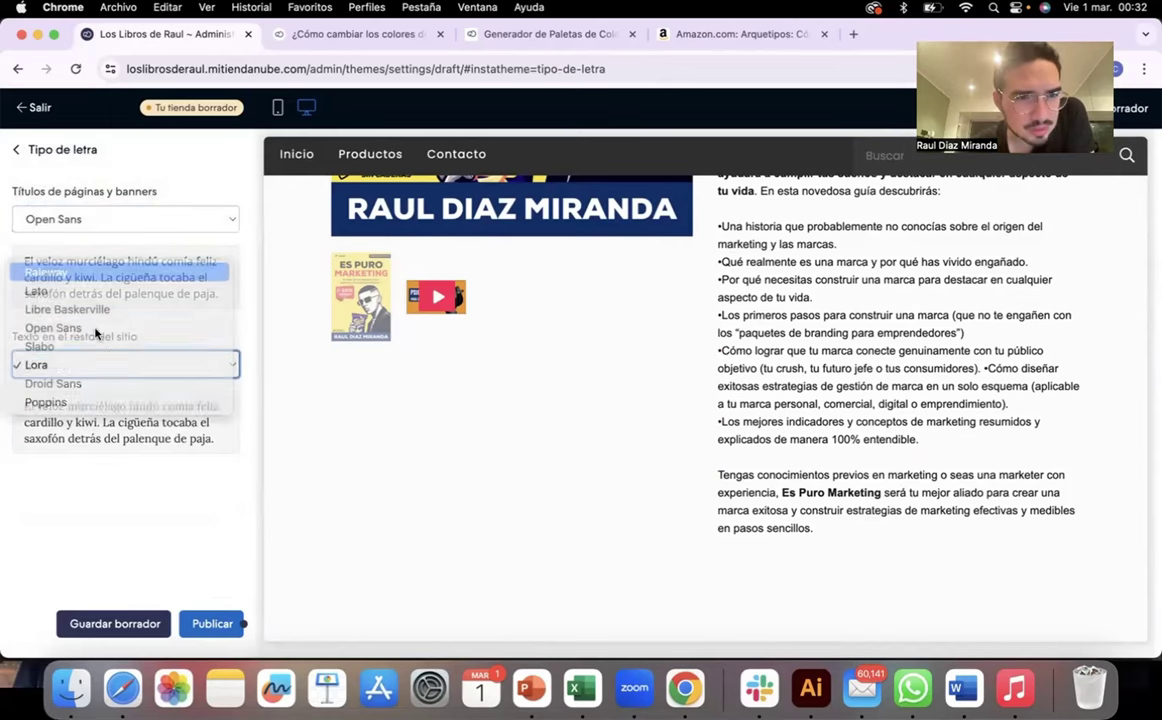
{"action": "left_click", "coordinate": [113, 219]}
{"action": "left_click", "coordinate": [78, 160]}
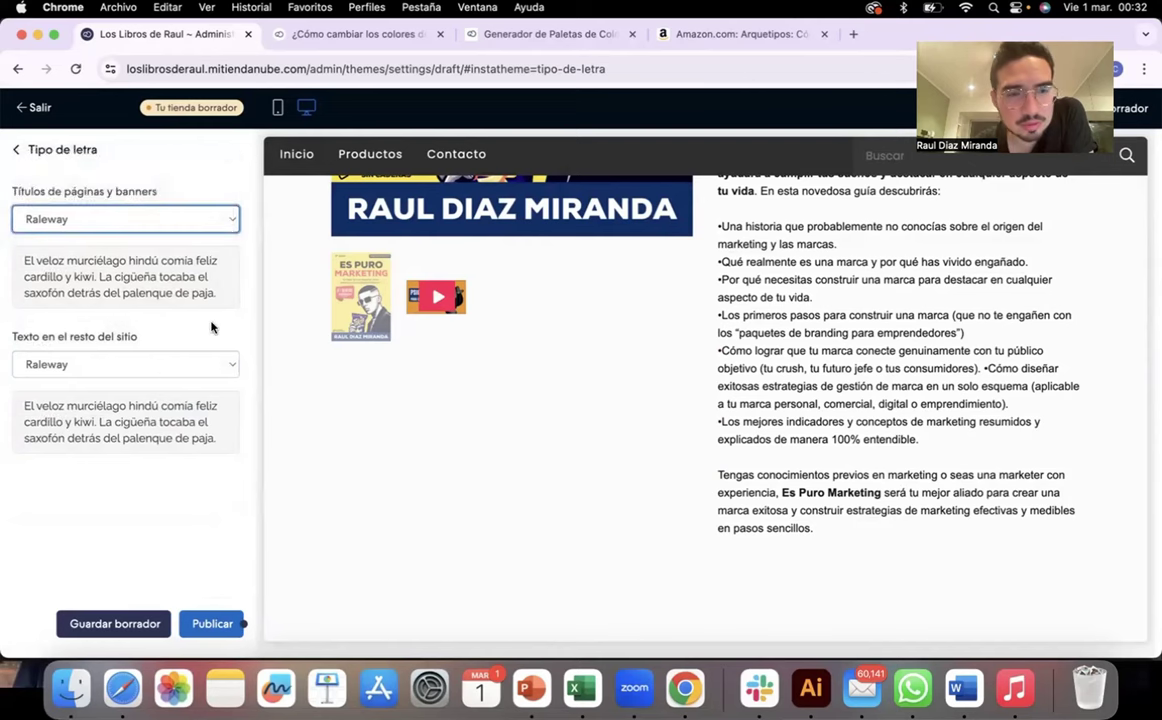
{"action": "left_click", "coordinate": [130, 364]}
{"action": "left_click", "coordinate": [100, 384]}
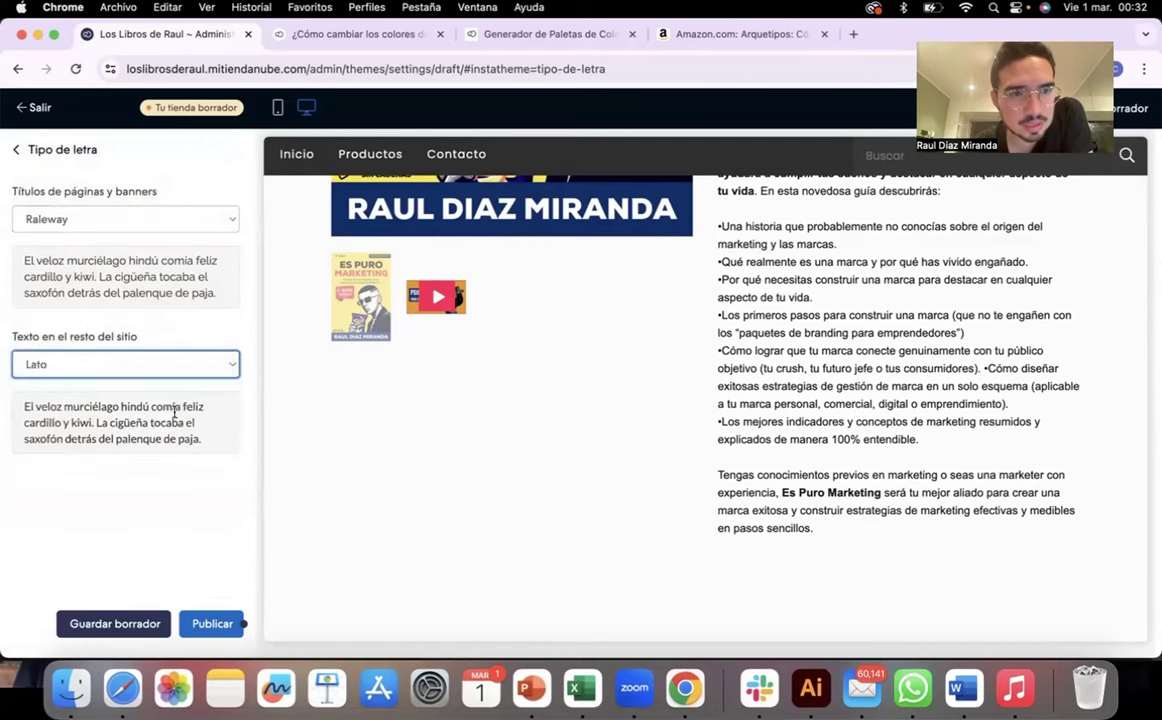
{"action": "left_click", "coordinate": [125, 364]}
{"action": "left_click", "coordinate": [100, 418]}
{"action": "left_click", "coordinate": [125, 364]}
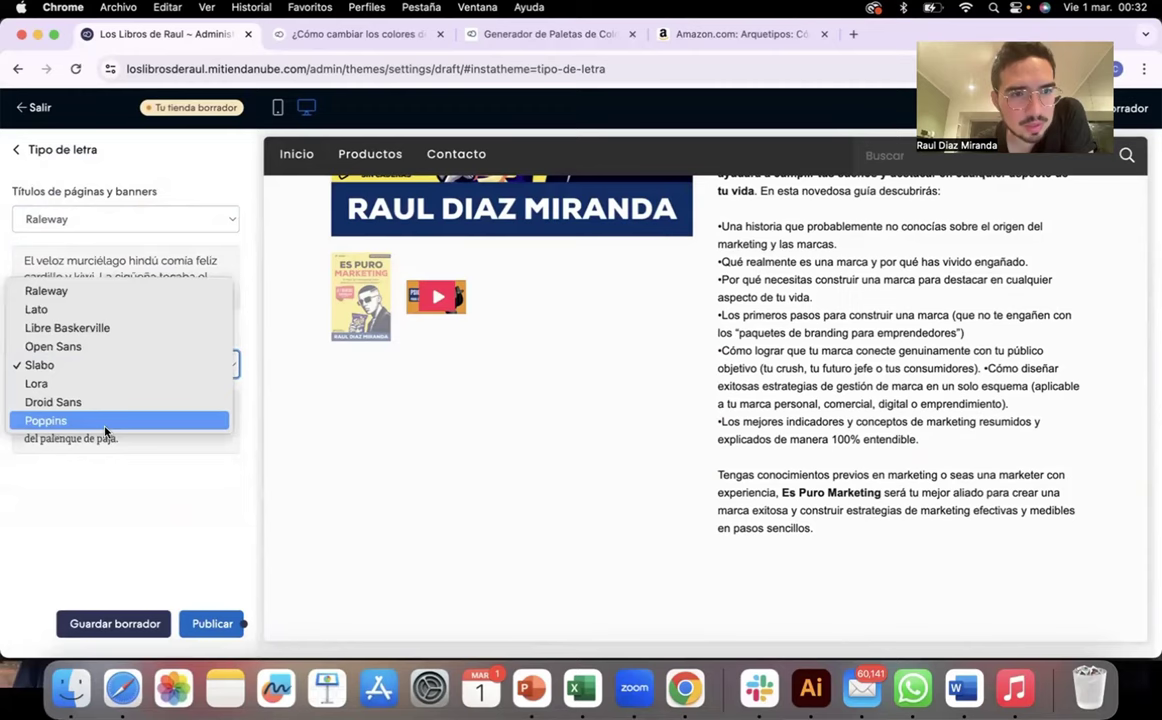
{"action": "left_click", "coordinate": [123, 364]}
{"action": "left_click", "coordinate": [123, 364]}
{"action": "left_click", "coordinate": [113, 328]}
{"action": "left_click", "coordinate": [212, 623]}
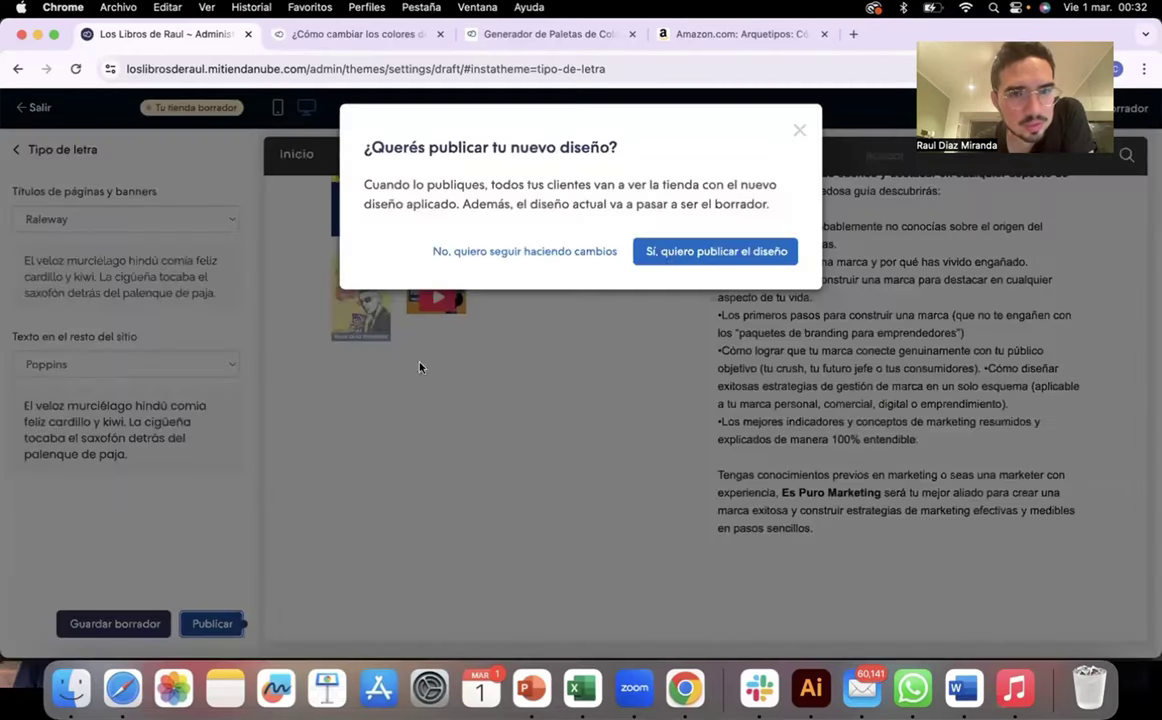
{"action": "left_click", "coordinate": [667, 261]}
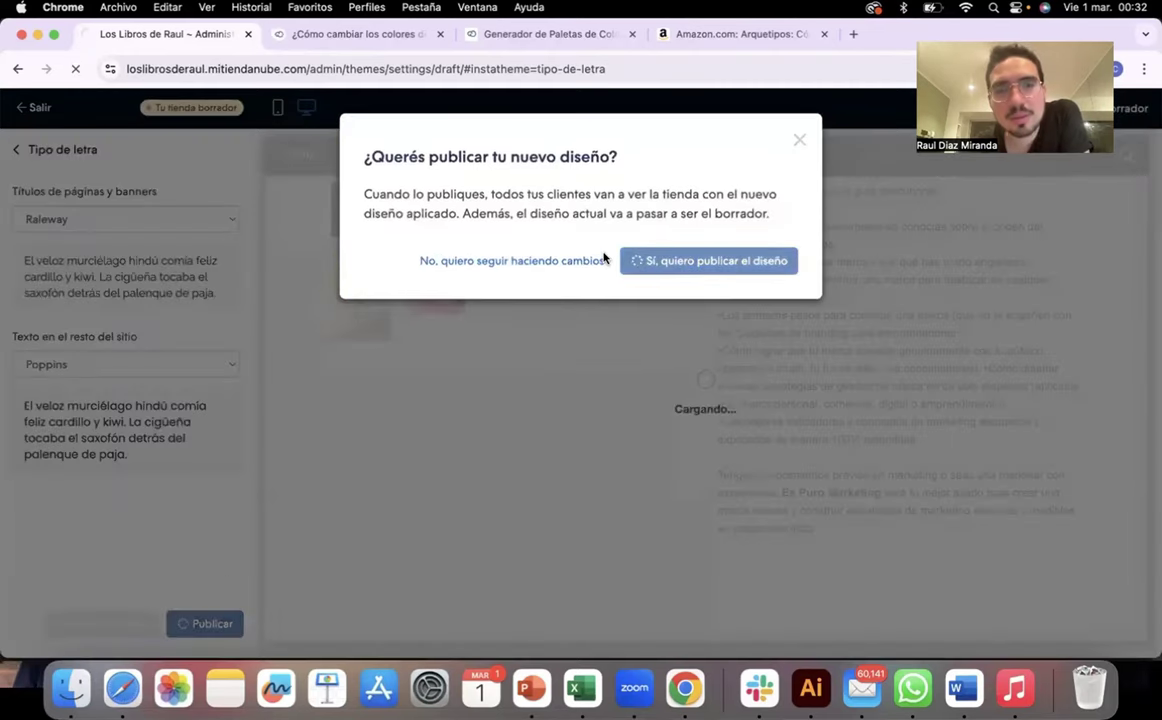
Step: Add a second image to the home page's Carrusel de imágenes
{"action": "left_click", "coordinate": [651, 480]}
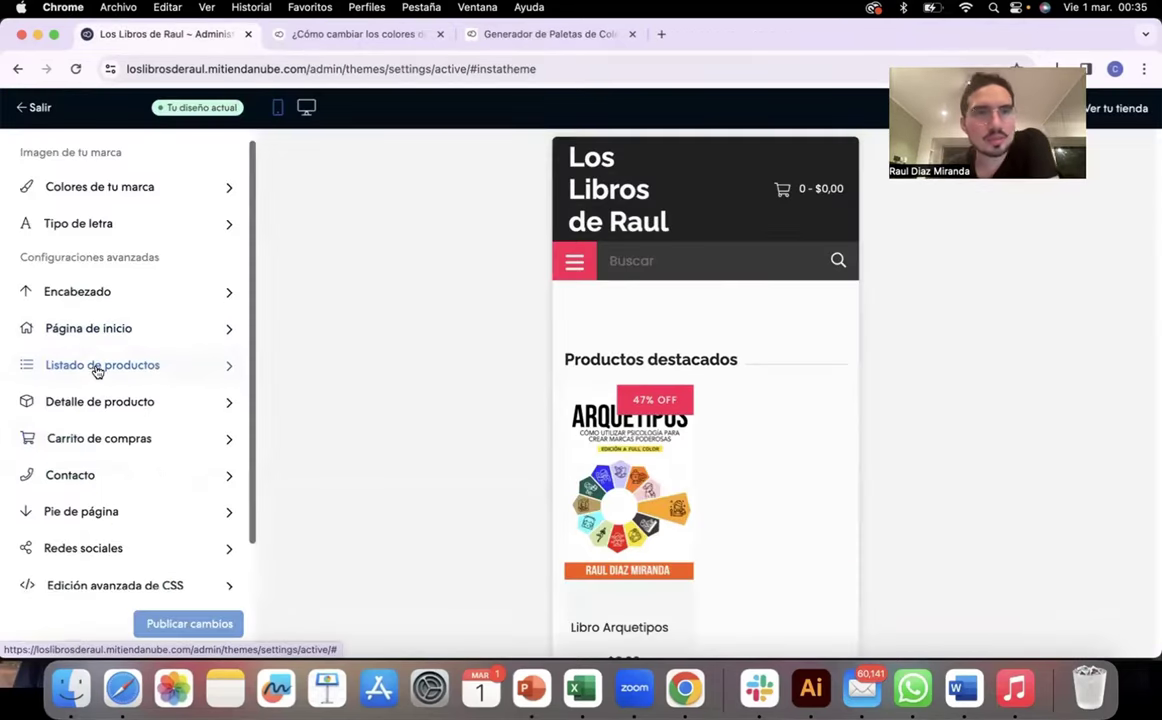
{"action": "scroll", "coordinate": [120, 340], "scroll_direction": "down", "scroll_amount": 1}
{"action": "left_click", "coordinate": [156, 284]}
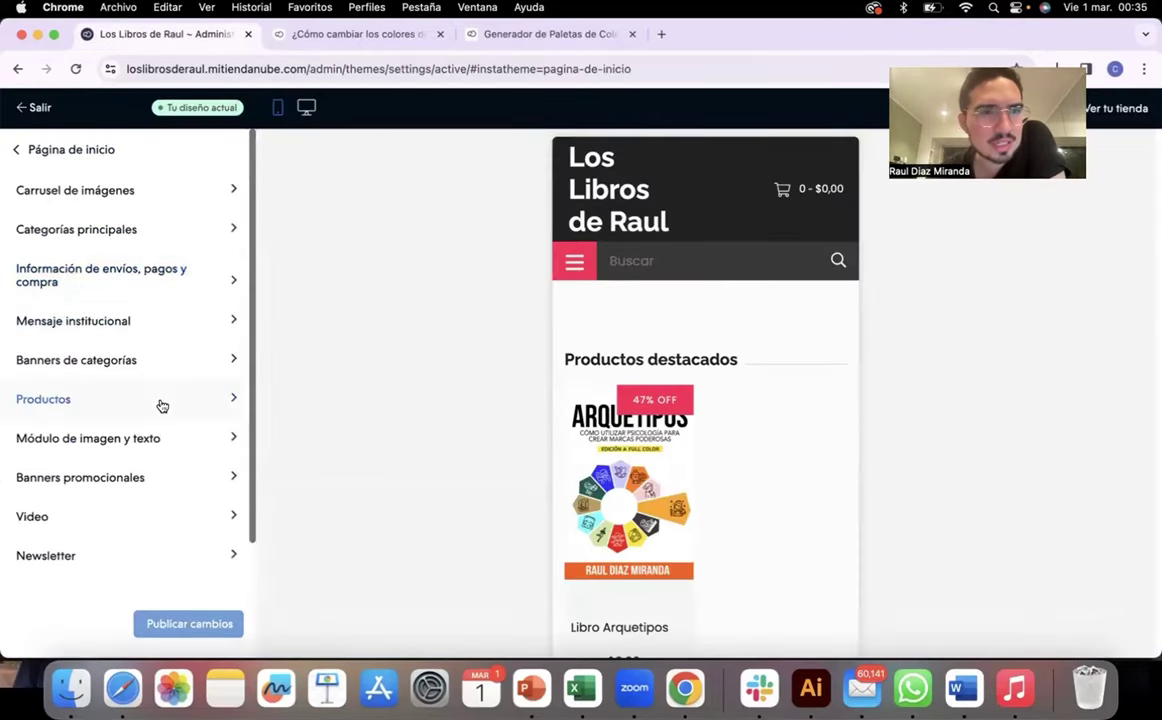
{"action": "left_click", "coordinate": [184, 199]}
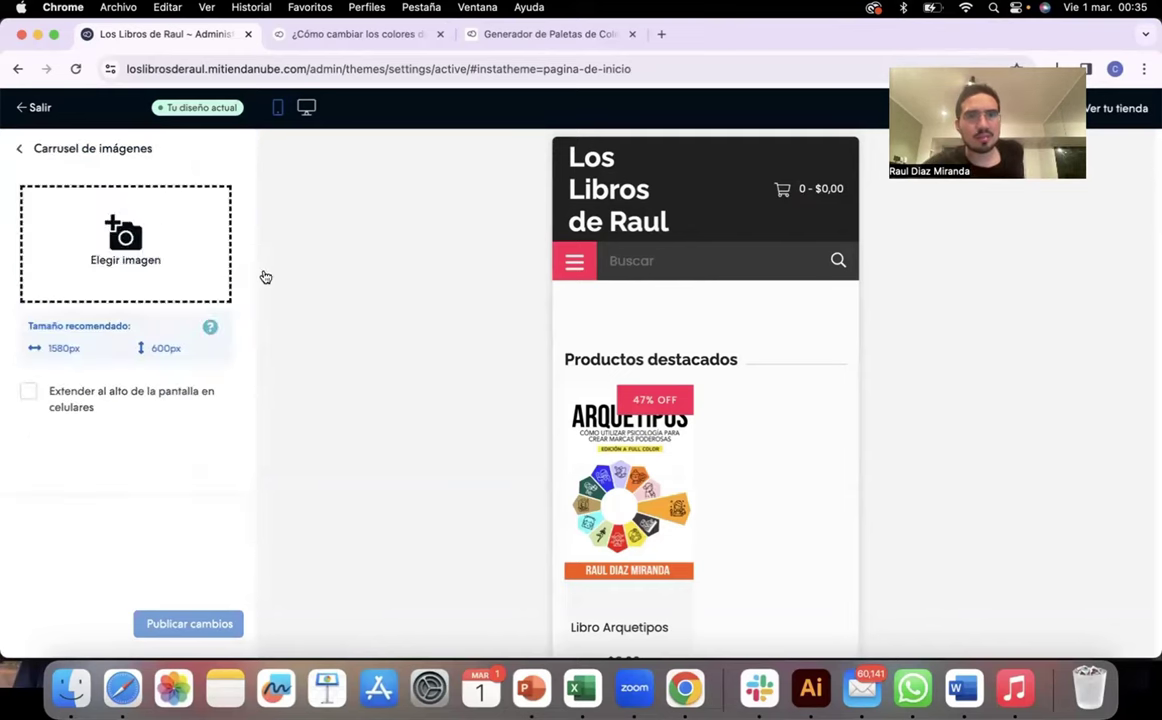
{"action": "left_click", "coordinate": [195, 240]}
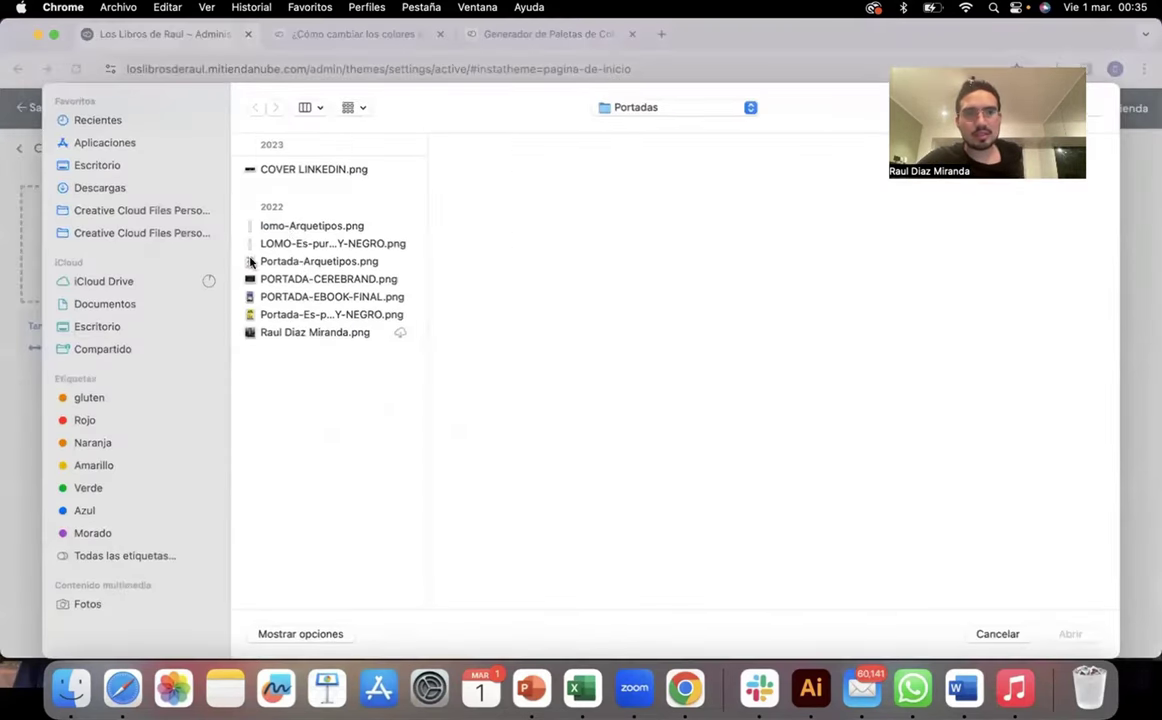
{"action": "key", "text": "Escape"}
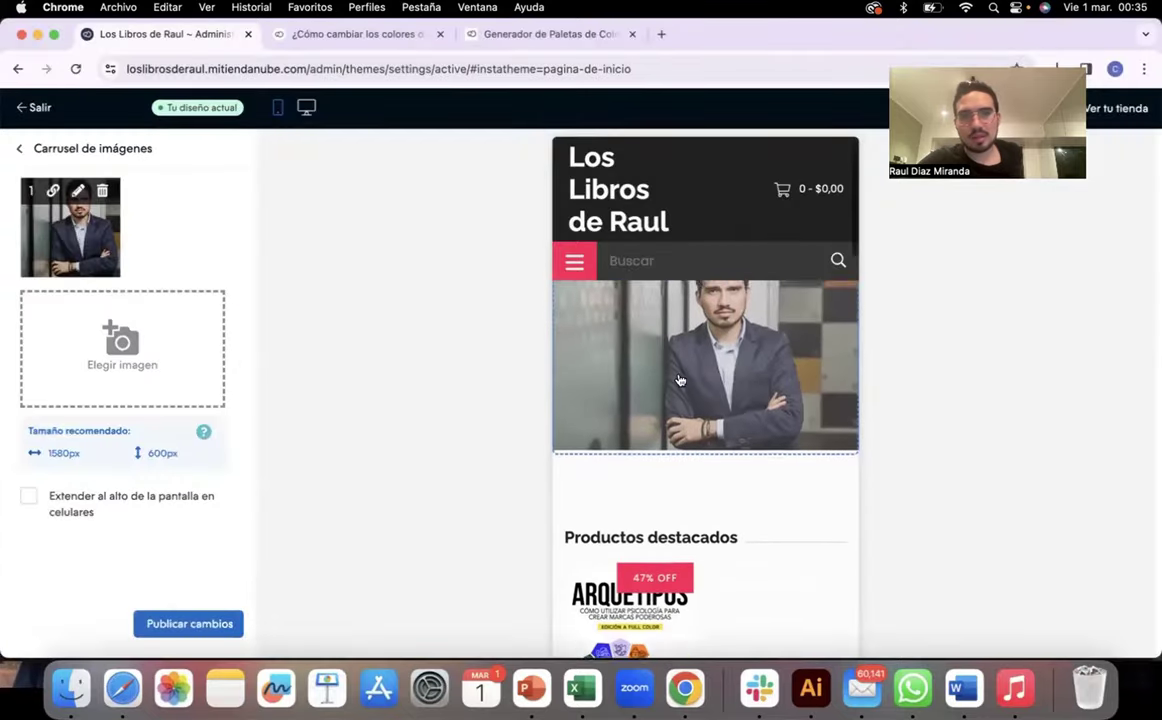
{"action": "left_click", "coordinate": [140, 367]}
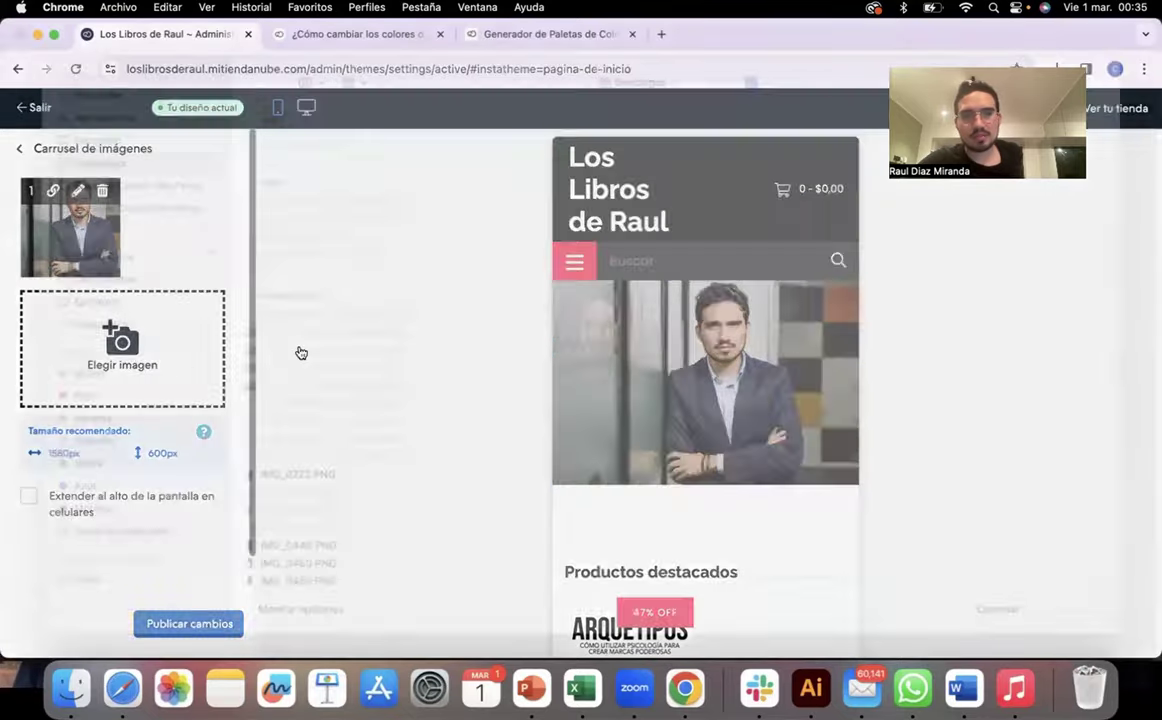
{"action": "double_click", "coordinate": [301, 353]}
{"action": "scroll", "coordinate": [156, 437], "scroll_direction": "down", "scroll_amount": 4}
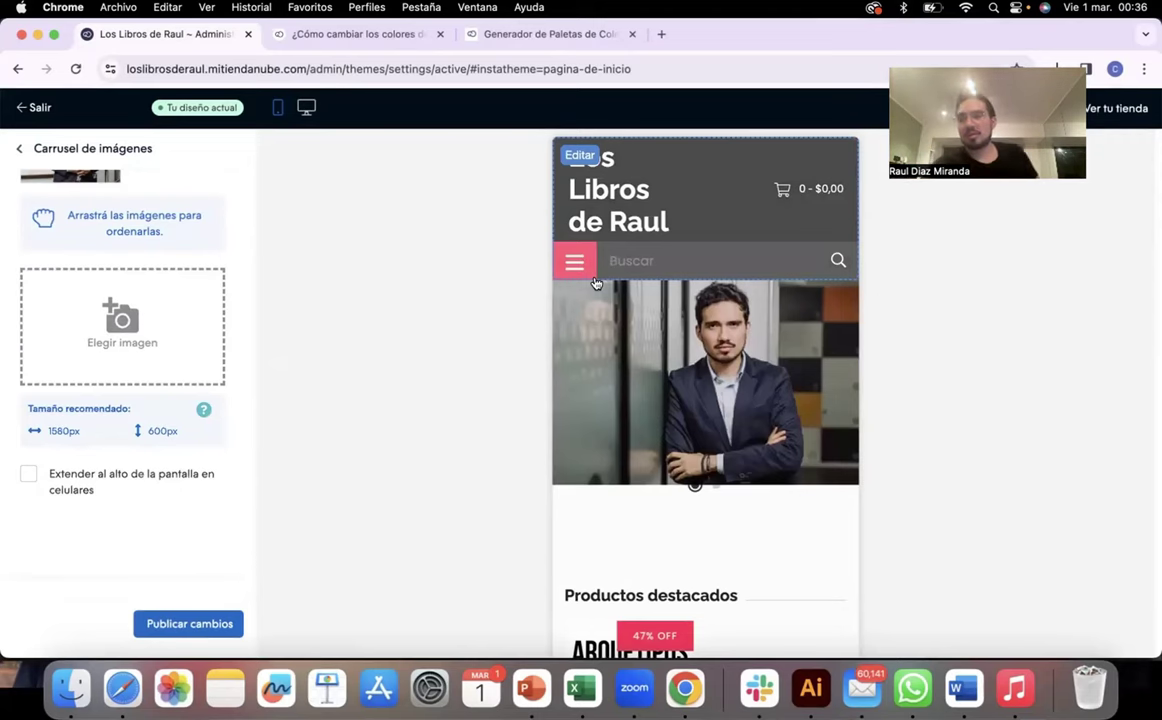
Step: Preview the store in desktop view and open the Categorías principales settings
{"action": "left_click", "coordinate": [306, 107]}
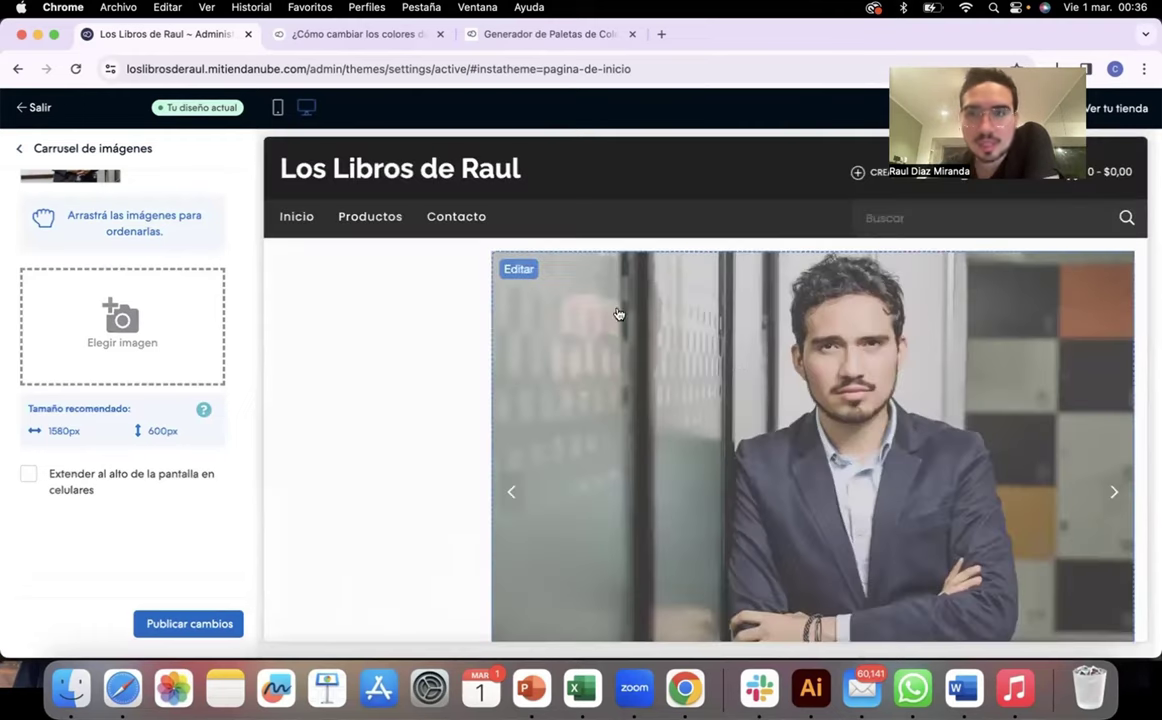
{"action": "scroll", "coordinate": [477, 368], "scroll_direction": "down", "scroll_amount": 3}
{"action": "scroll", "coordinate": [477, 368], "scroll_direction": "up", "scroll_amount": 3}
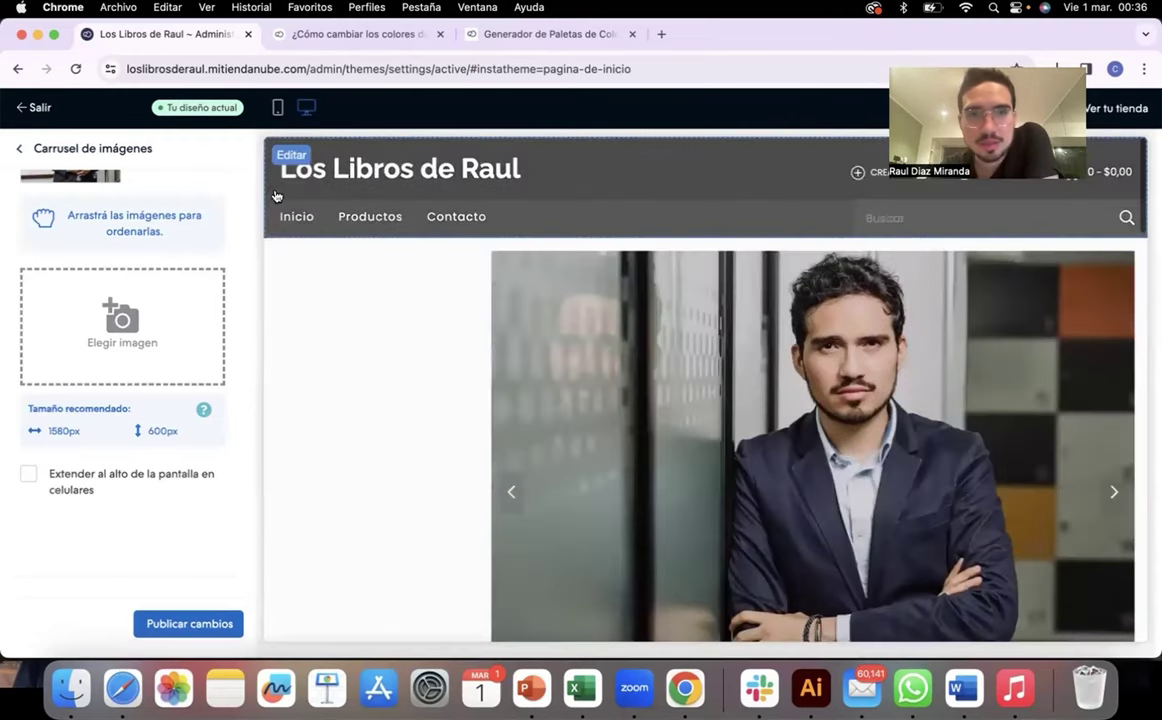
{"action": "left_click", "coordinate": [22, 152]}
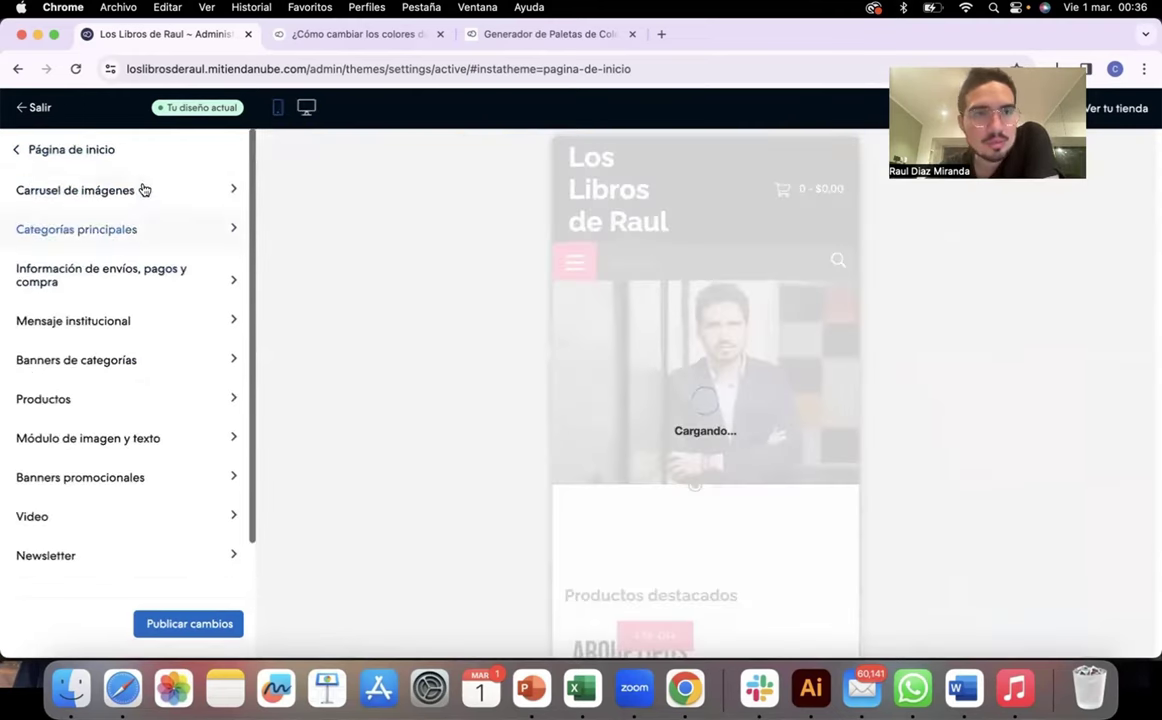
{"action": "left_click", "coordinate": [161, 233]}
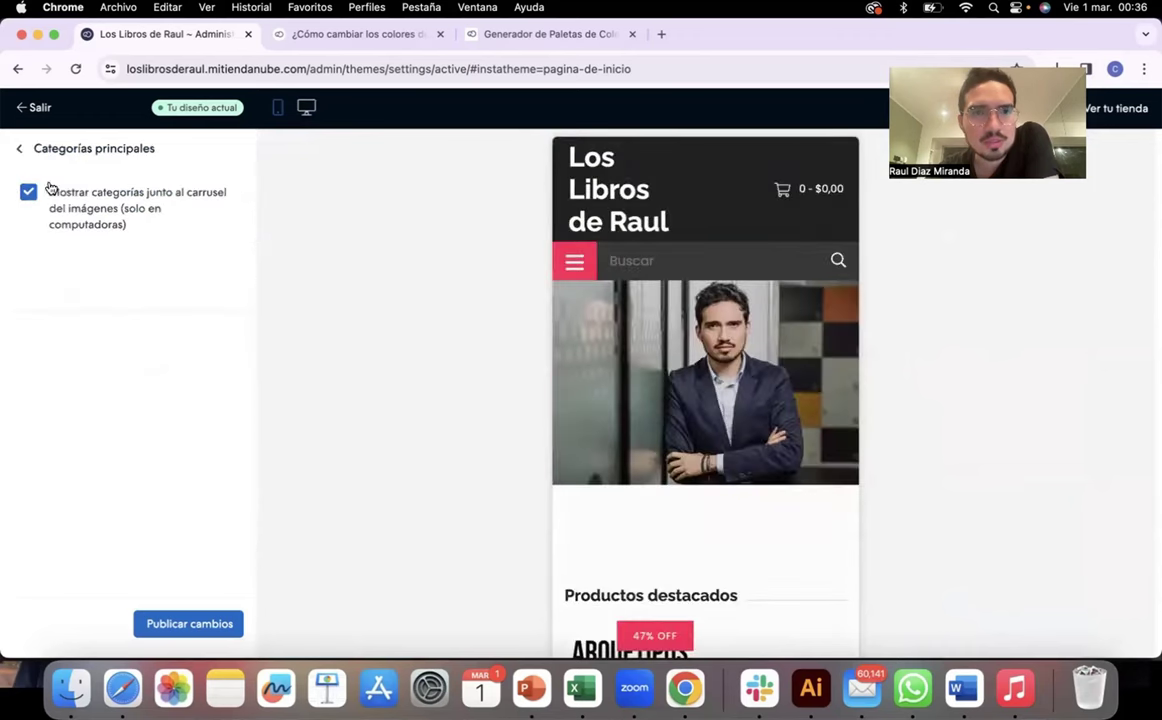
Step: In the shipping banners, try Tarjetas de crédito and WhatsApp icons, keeping Envíos for banner 1
{"action": "left_click", "coordinate": [20, 152]}
{"action": "left_click", "coordinate": [142, 280]}
{"action": "scroll", "coordinate": [148, 327], "scroll_direction": "down", "scroll_amount": 2}
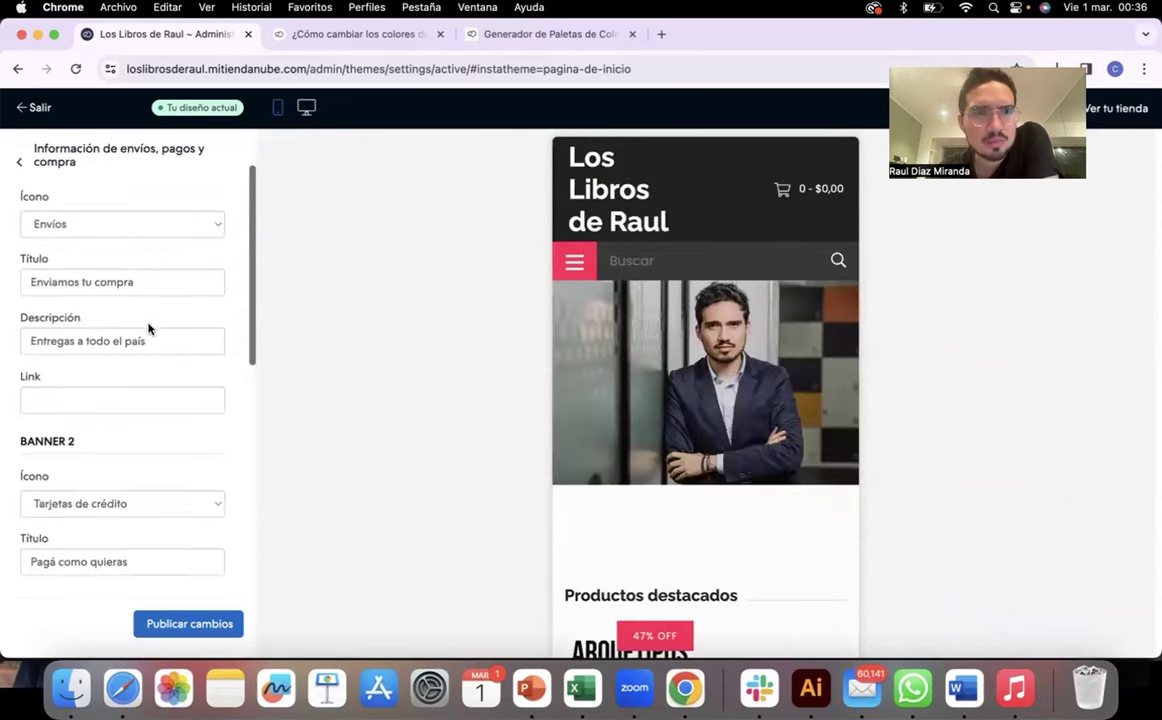
{"action": "scroll", "coordinate": [176, 290], "scroll_direction": "up", "scroll_amount": 2}
{"action": "left_click", "coordinate": [174, 291]}
{"action": "left_click", "coordinate": [174, 291]}
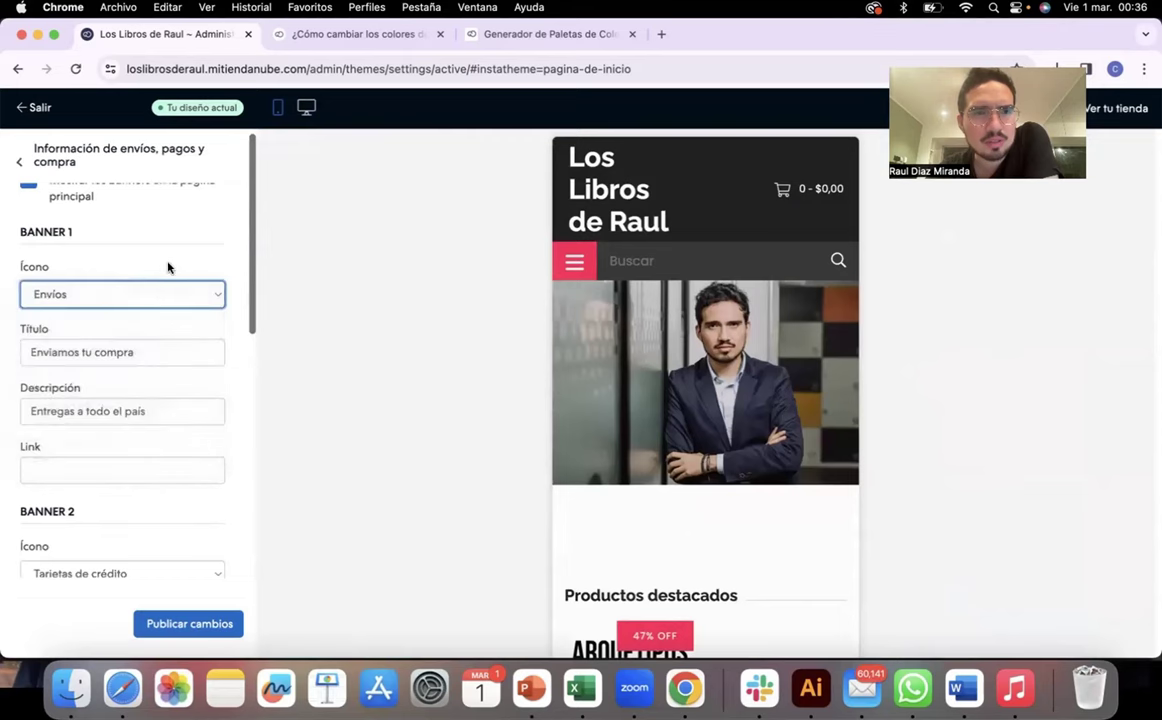
{"action": "left_click", "coordinate": [160, 294]}
{"action": "left_click", "coordinate": [127, 318]}
{"action": "left_click", "coordinate": [132, 296]}
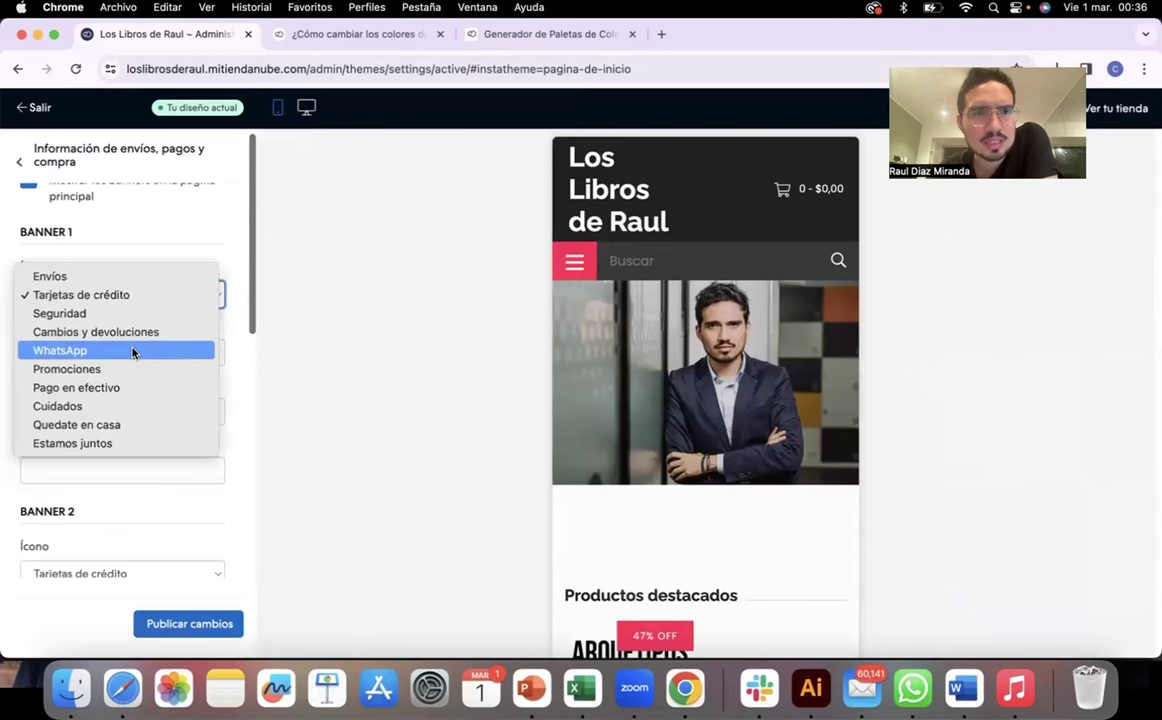
{"action": "left_click", "coordinate": [171, 349]}
{"action": "left_click", "coordinate": [152, 300]}
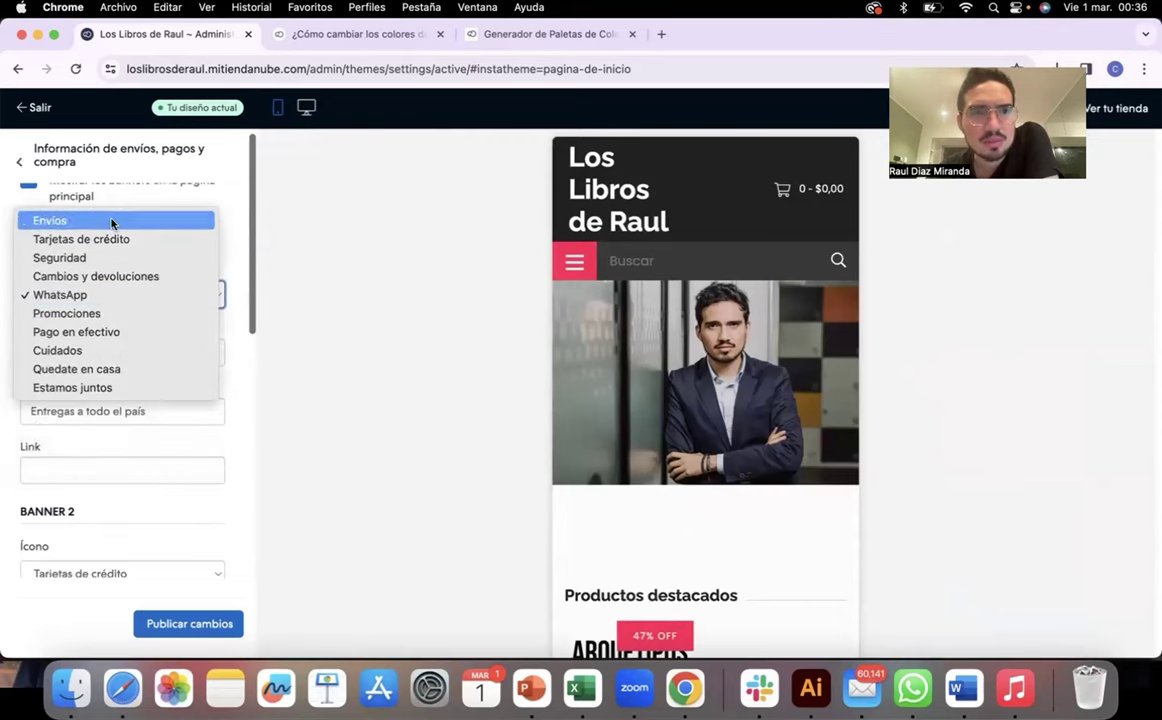
{"action": "left_click", "coordinate": [110, 220]}
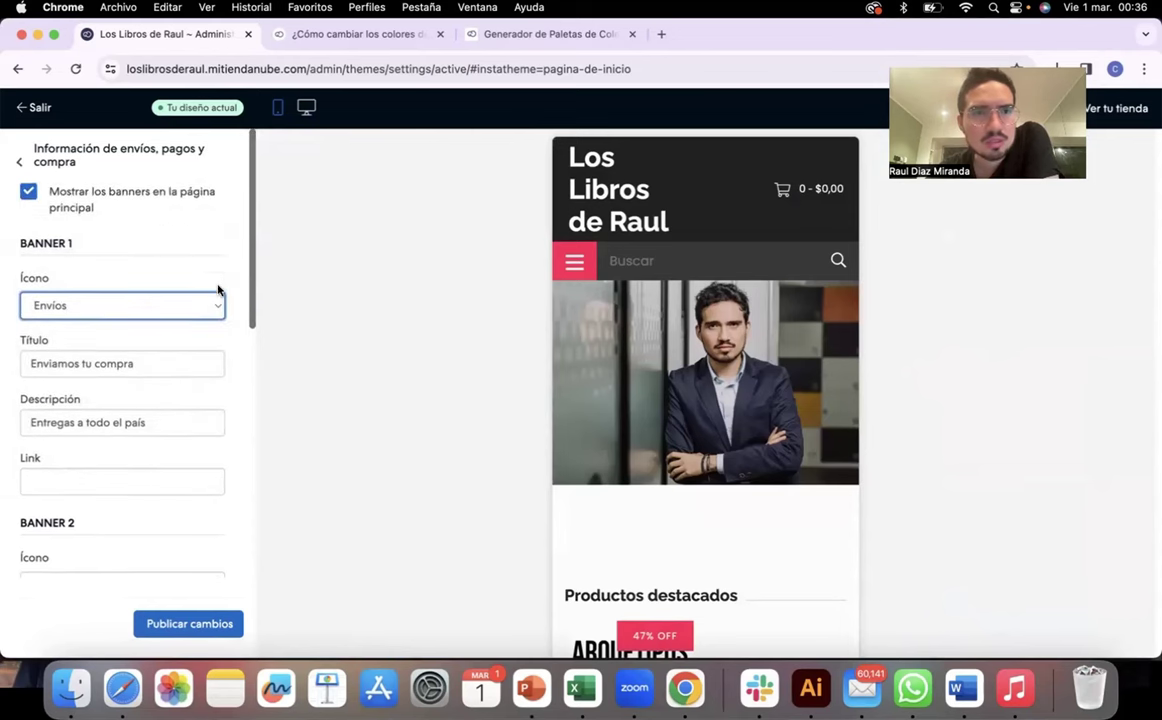
Step: Set banner 1 title 'Envío Gratis' and description 'A todo El Perú!', then publish
{"action": "scroll", "coordinate": [218, 290], "scroll_direction": "down", "scroll_amount": 2}
{"action": "triple_click", "coordinate": [184, 288]}
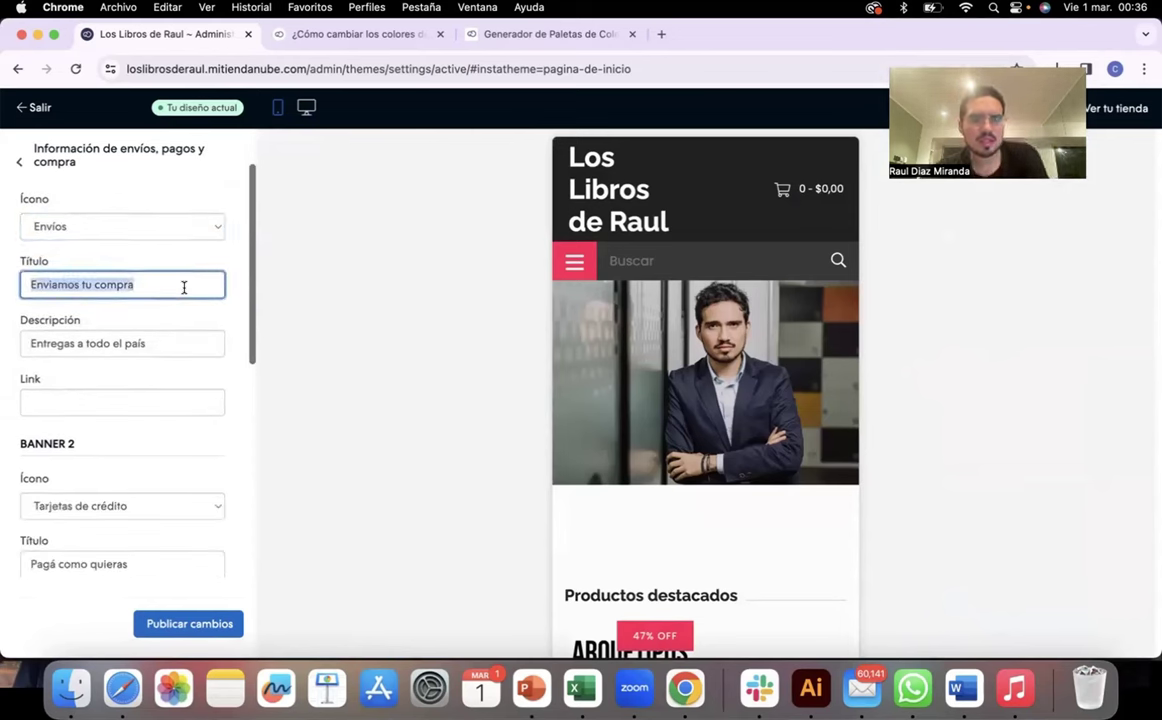
{"action": "type", "text": "Envi"}
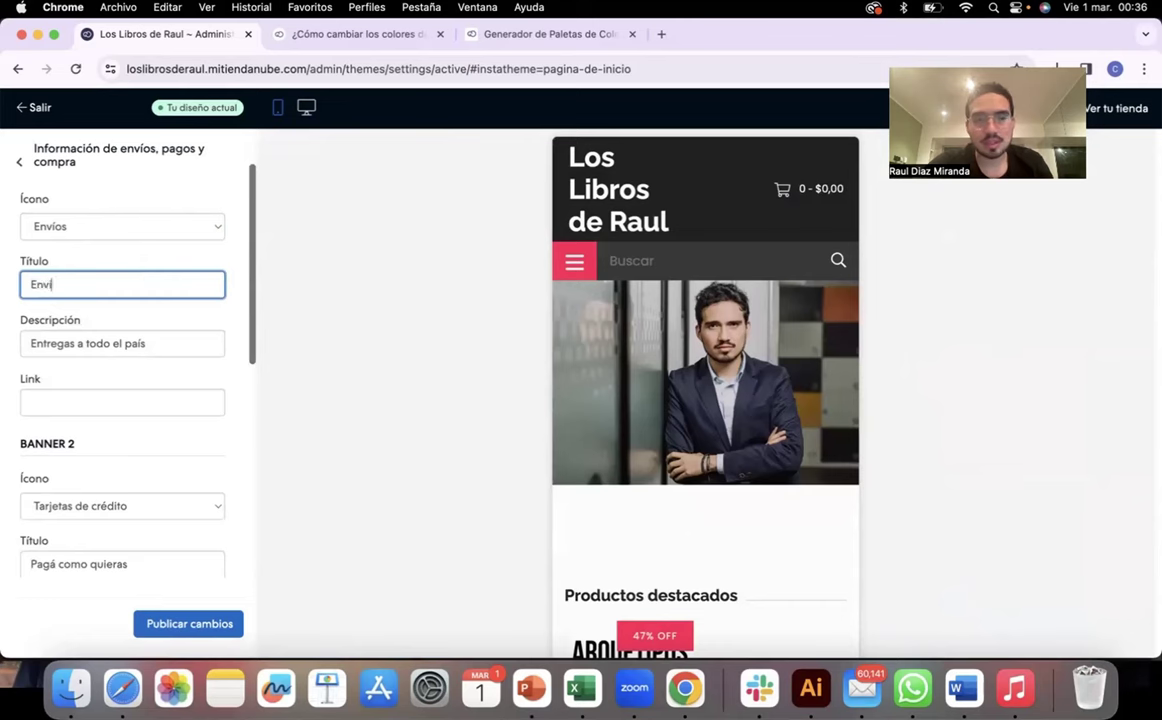
{"action": "type", "text": "vío Gratis"}
{"action": "left_click", "coordinate": [197, 342]}
{"action": "triple_click", "coordinate": [197, 342]}
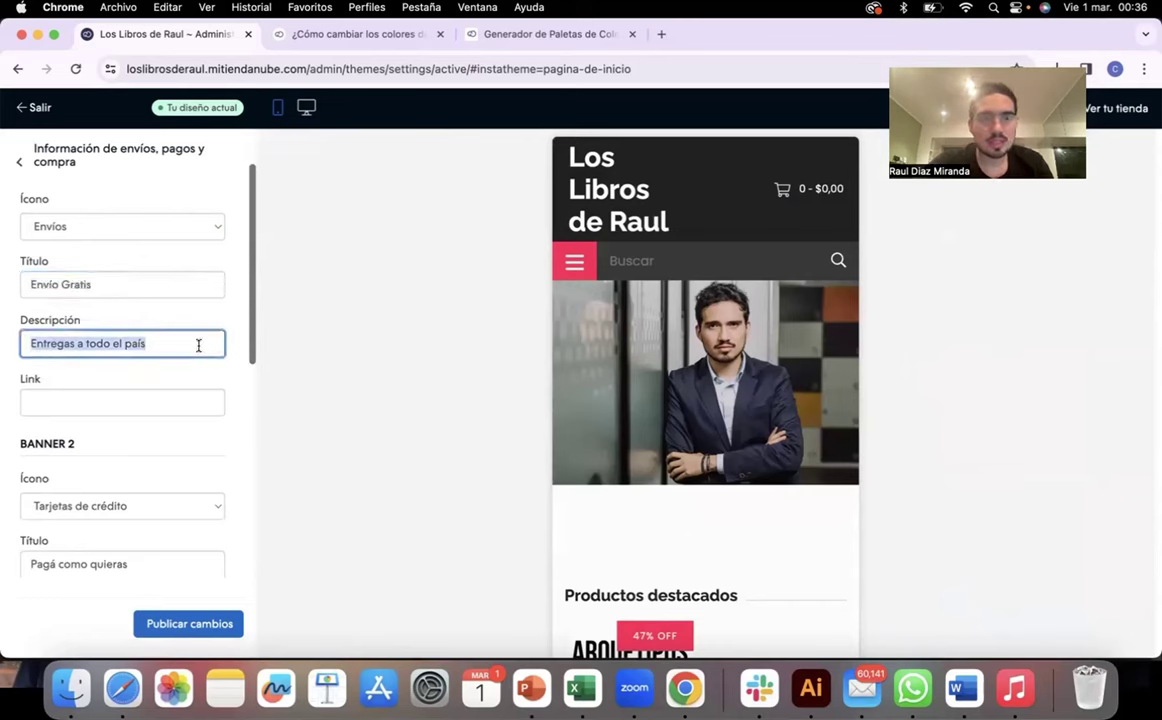
{"action": "type", "text": "A todo"}
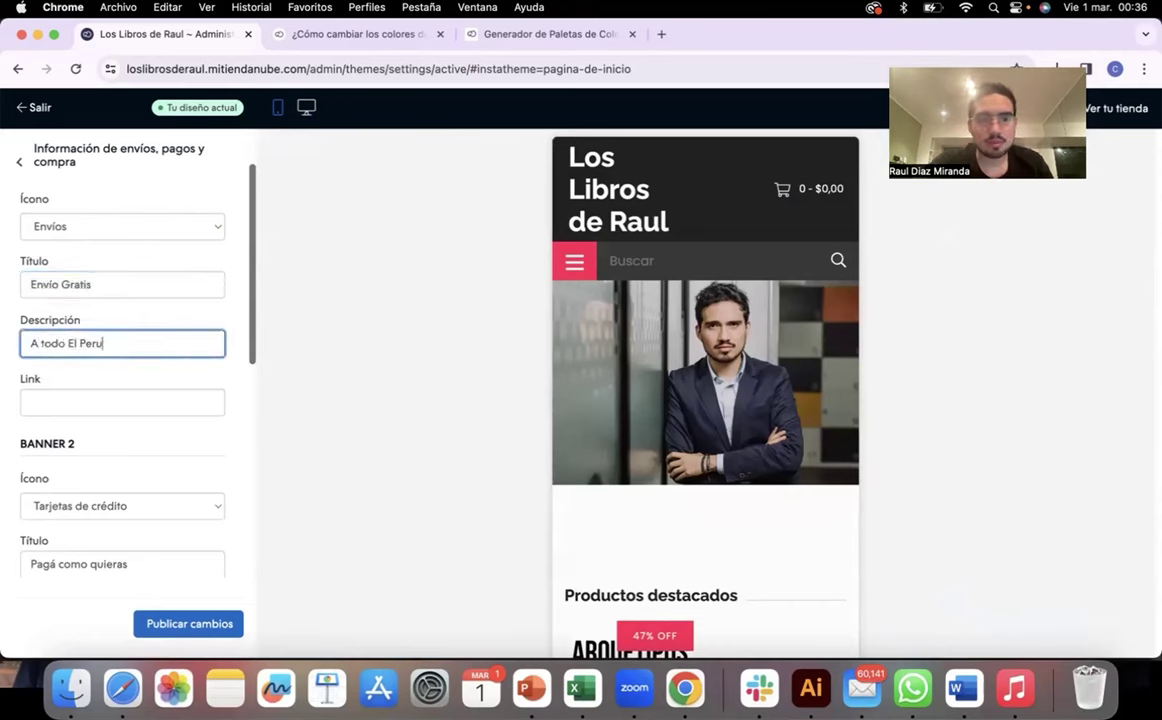
{"action": "type", "text": " El Perú!"}
{"action": "left_click", "coordinate": [205, 623]}
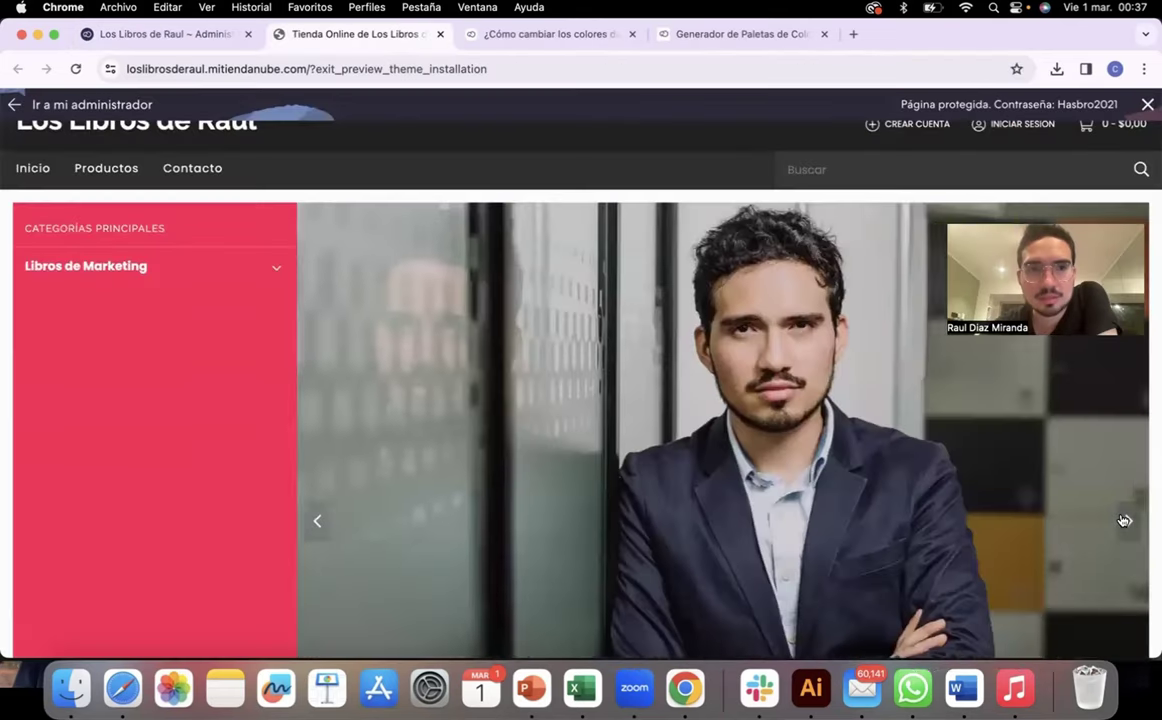
Step: Advance the carousel, expand Libros de Marketing, and scroll the live storefront before returning to admin
{"action": "left_click", "coordinate": [1124, 520]}
{"action": "left_click", "coordinate": [270, 270]}
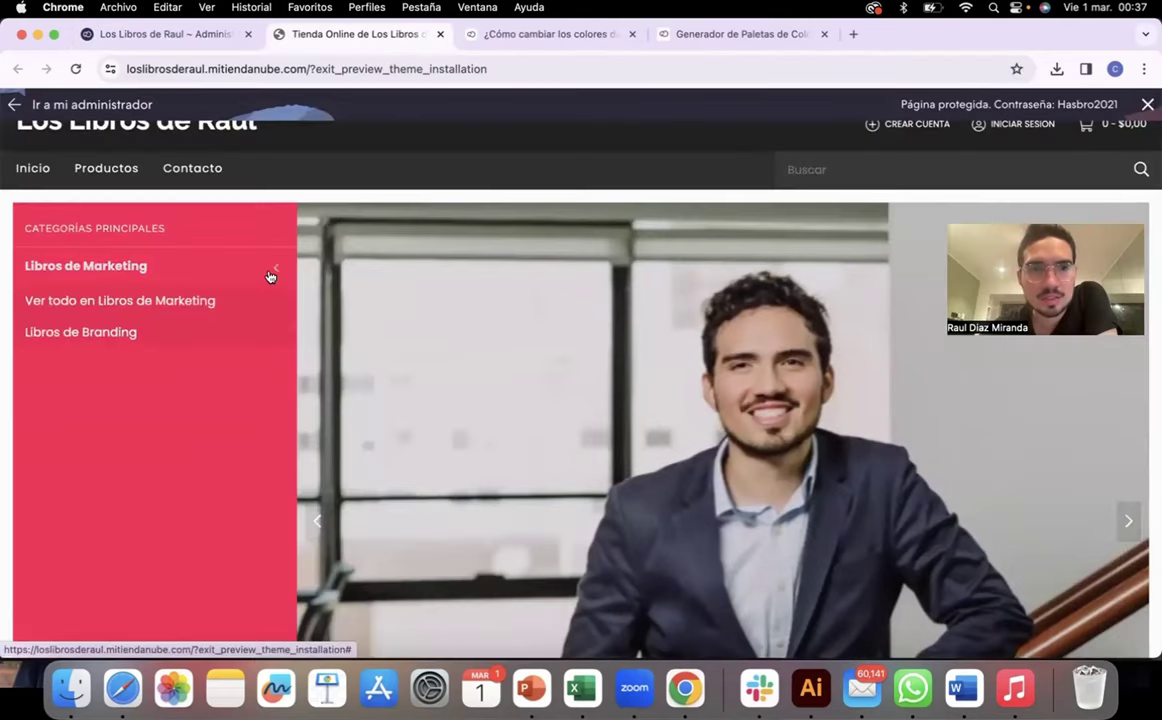
{"action": "scroll", "coordinate": [187, 376], "scroll_direction": "down", "scroll_amount": 10}
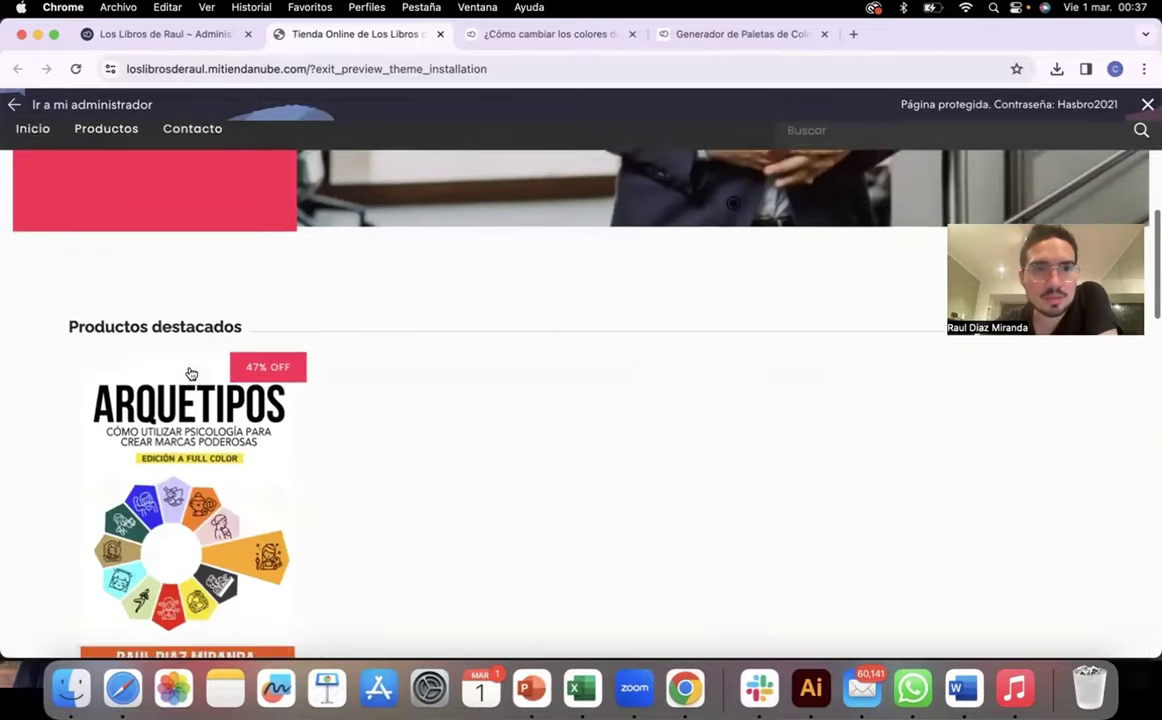
{"action": "scroll", "coordinate": [270, 345], "scroll_direction": "down", "scroll_amount": 1}
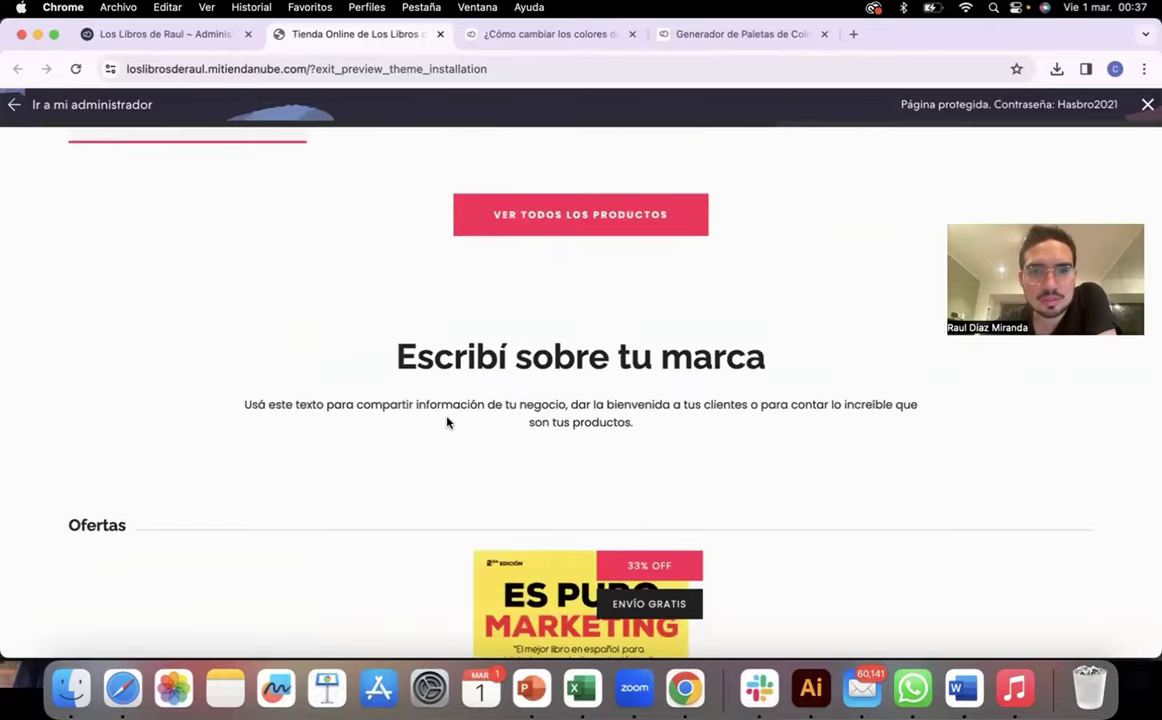
{"action": "scroll", "coordinate": [447, 422], "scroll_direction": "down", "scroll_amount": 10}
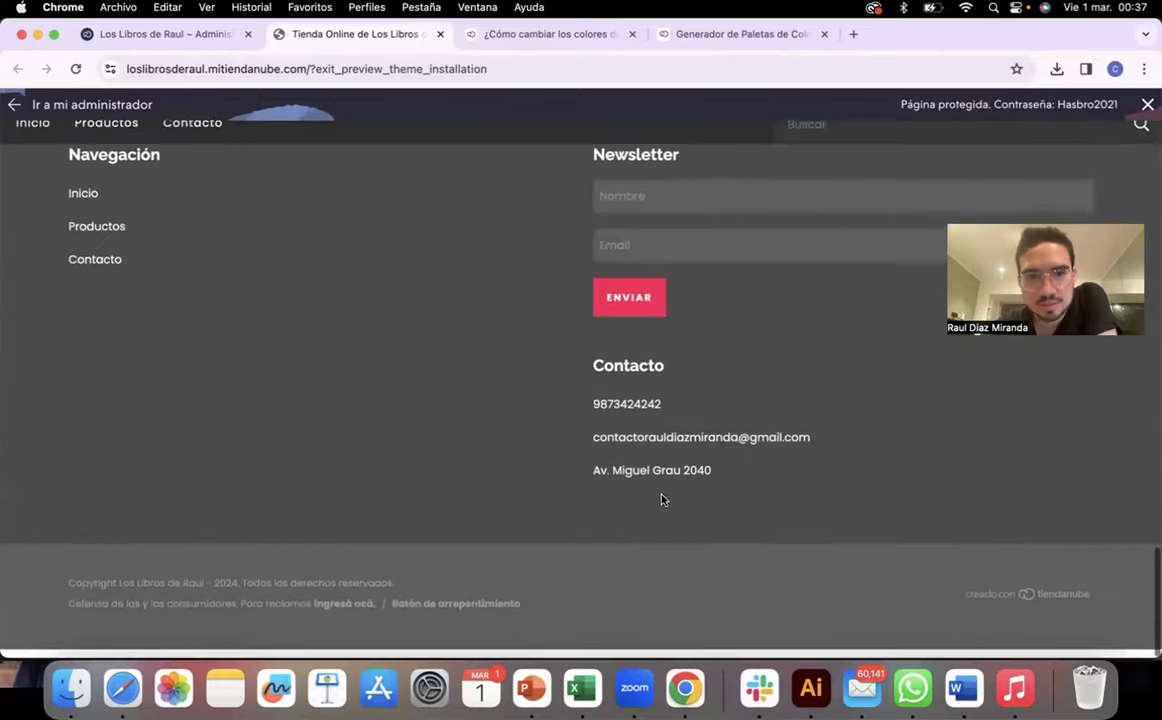
{"action": "scroll", "coordinate": [532, 464], "scroll_direction": "up", "scroll_amount": 20}
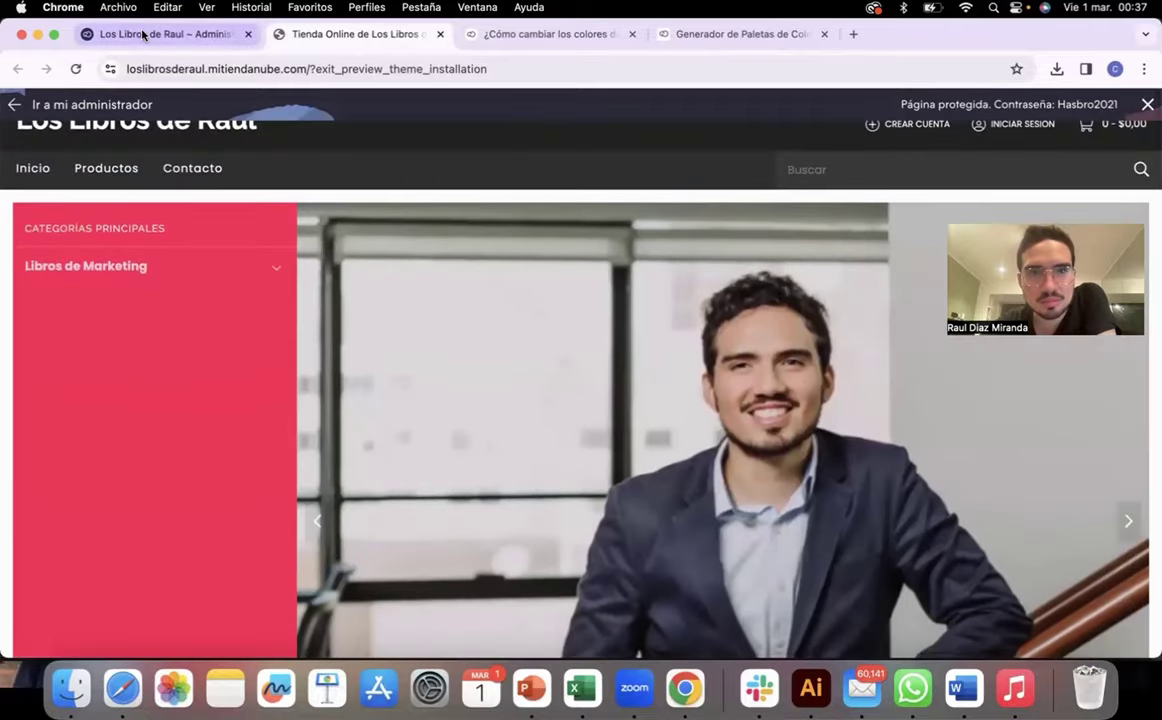
{"action": "left_click", "coordinate": [143, 33]}
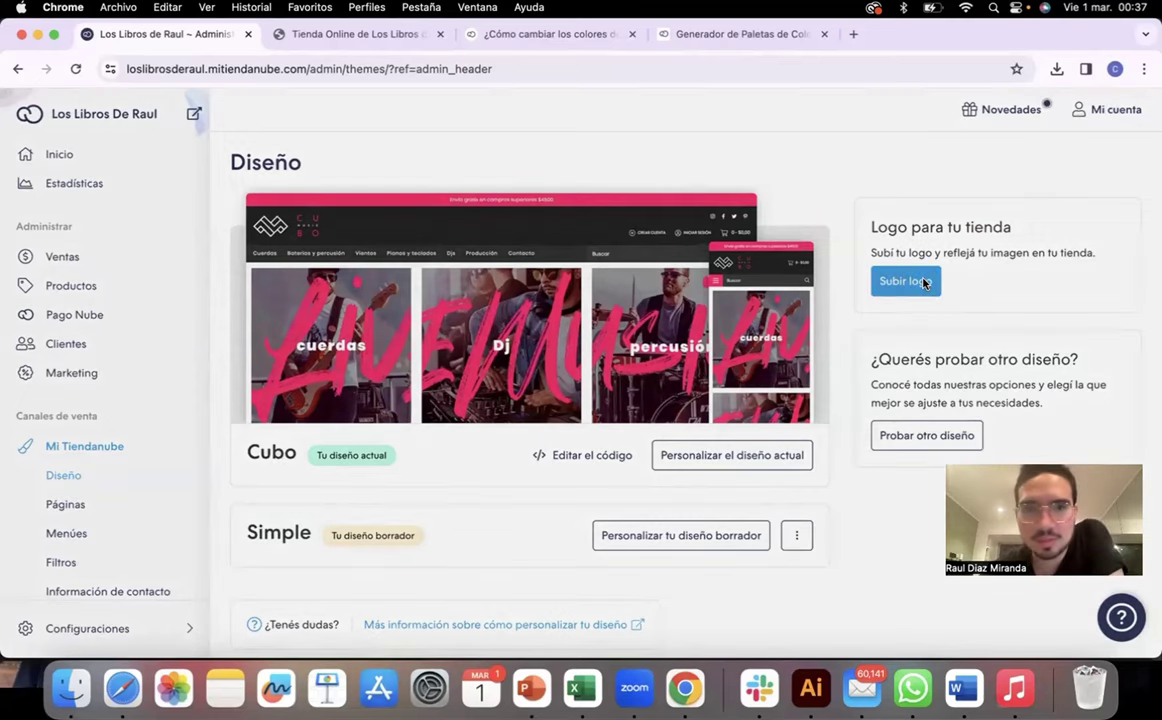
Step: Open Subir logo on the Diseño page to view the Tu marca logo requirements
{"action": "left_click", "coordinate": [905, 281]}
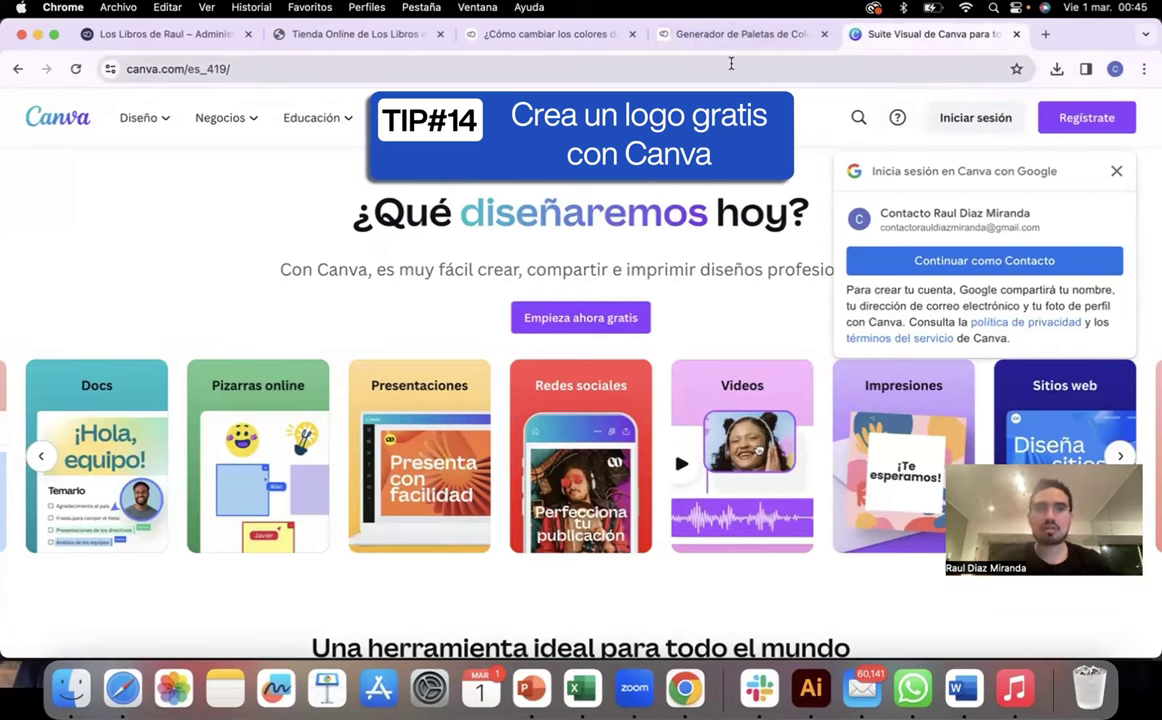
Step: Sign in to Canva with Google for personal use and start a custom 575 × 230 px design
{"action": "left_click", "coordinate": [995, 261]}
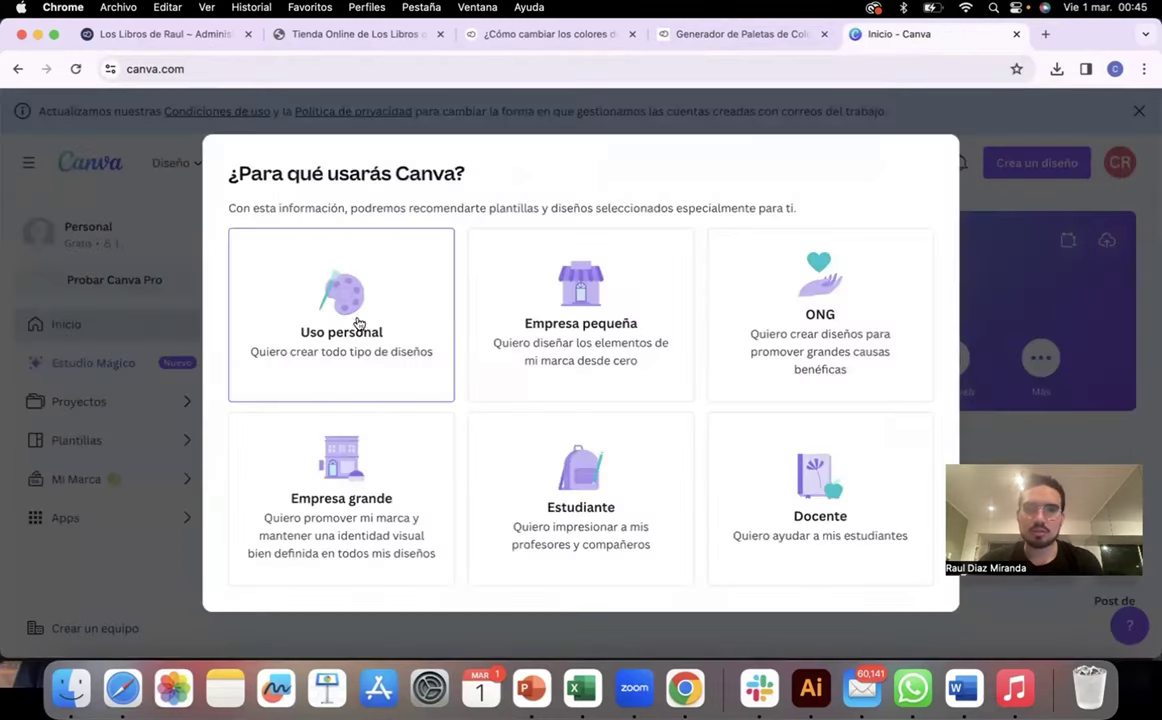
{"action": "left_click", "coordinate": [358, 322]}
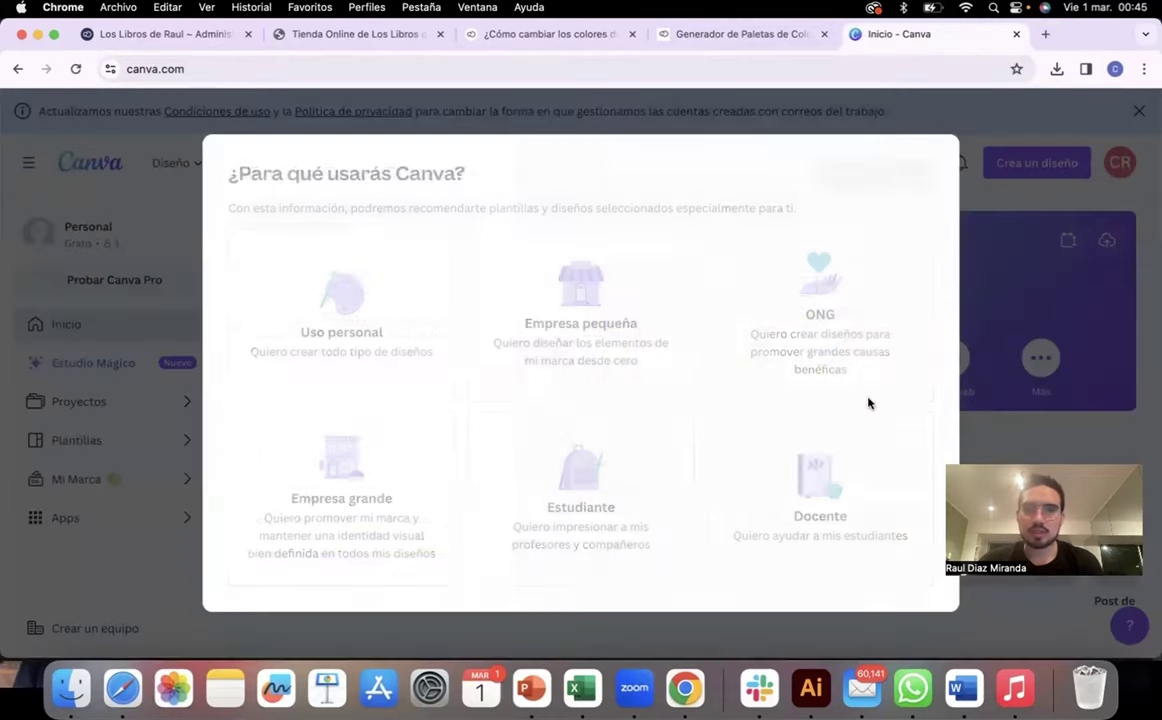
{"action": "left_click", "coordinate": [1013, 165]}
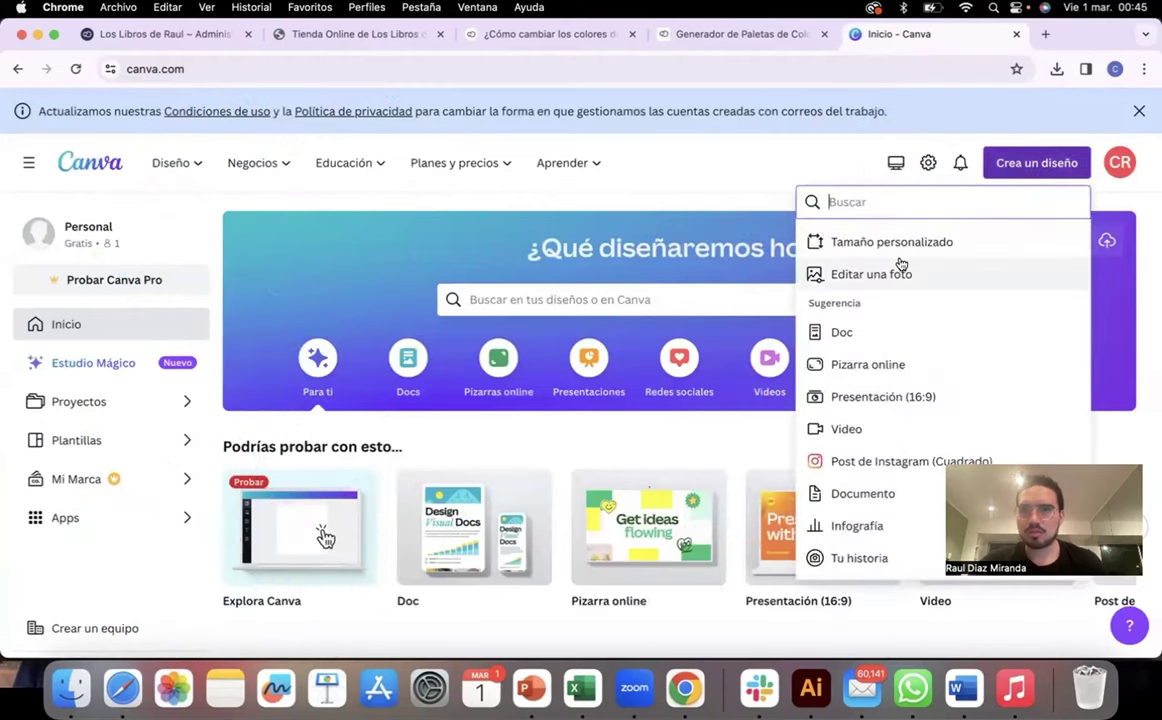
{"action": "left_click", "coordinate": [163, 36]}
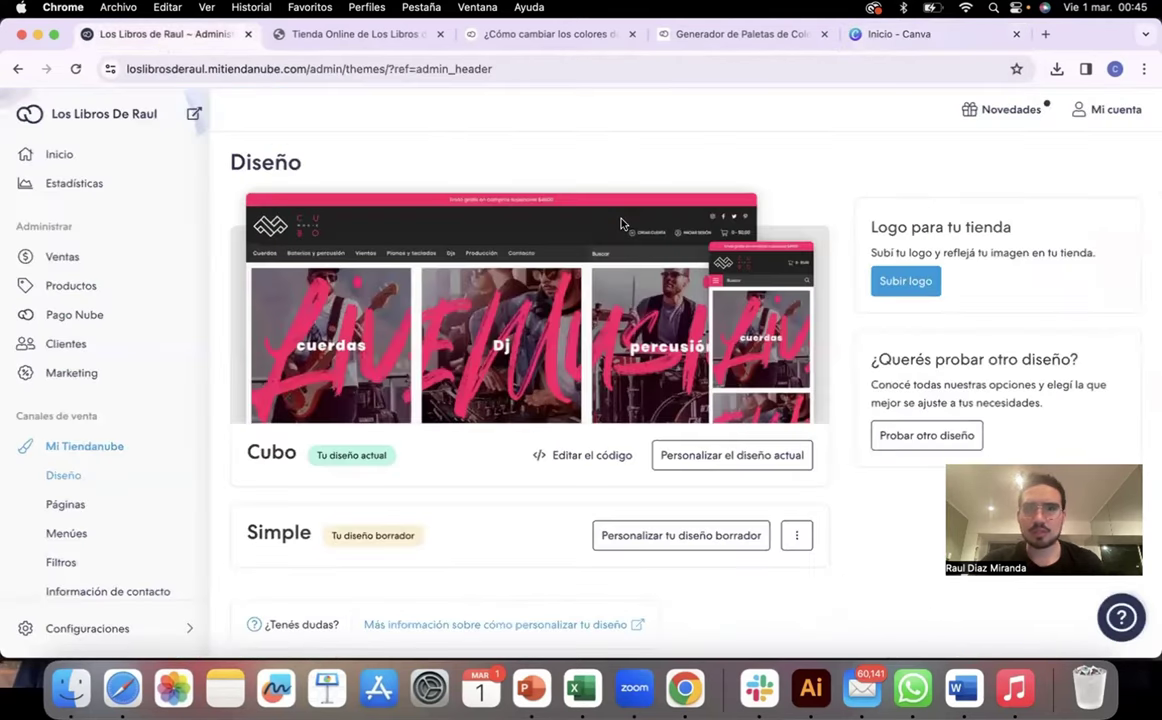
{"action": "left_click", "coordinate": [905, 281]}
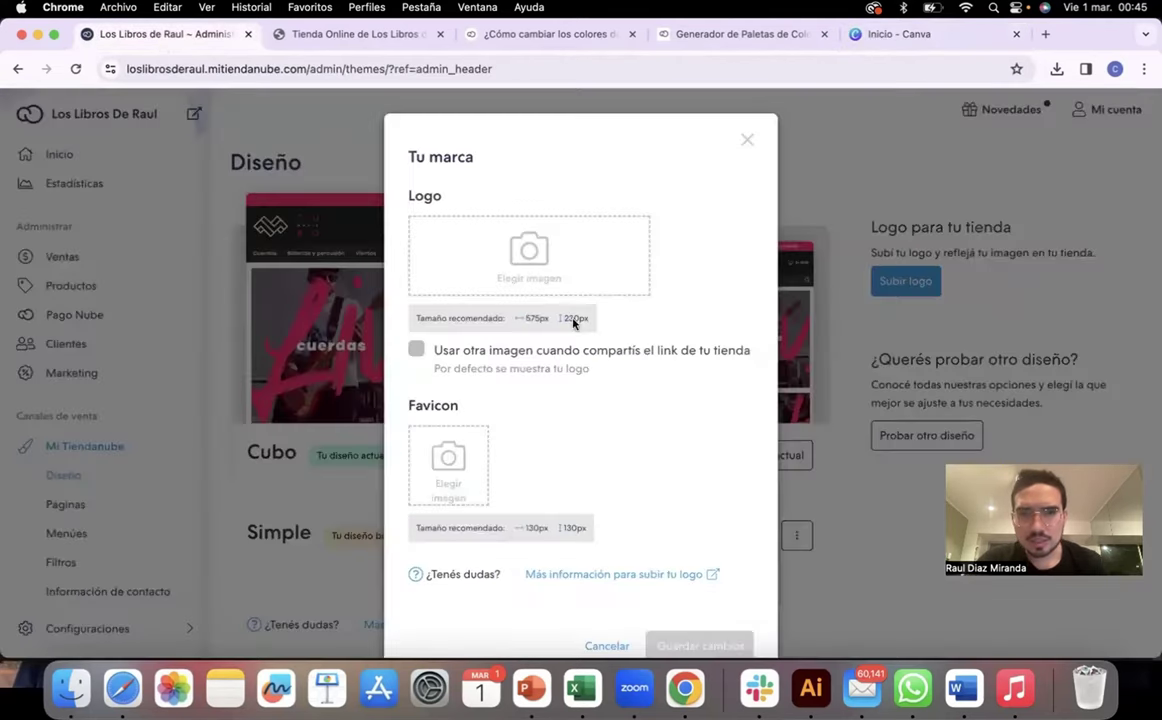
{"action": "left_click", "coordinate": [895, 34]}
{"action": "left_click", "coordinate": [903, 244]}
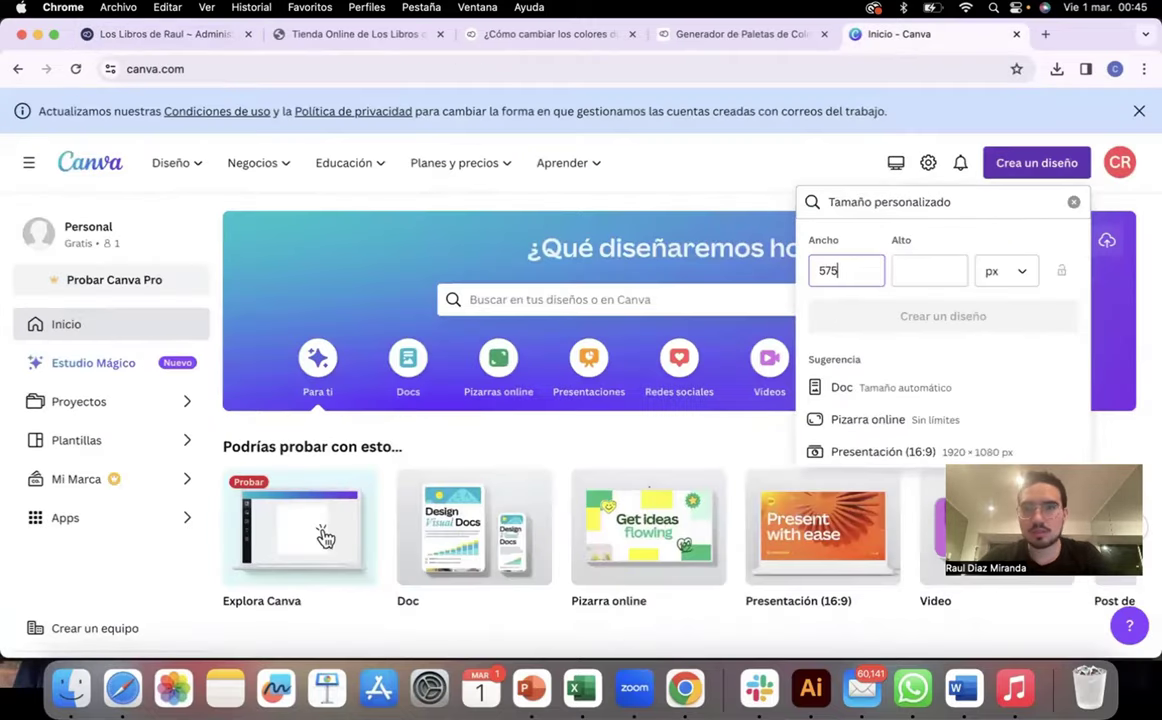
{"action": "key", "text": "Tab"}
Step: Create the 575 × 230 px design and search Elementos for 'libro' graphics
{"action": "type", "text": "230"}
{"action": "left_click", "coordinate": [943, 316]}
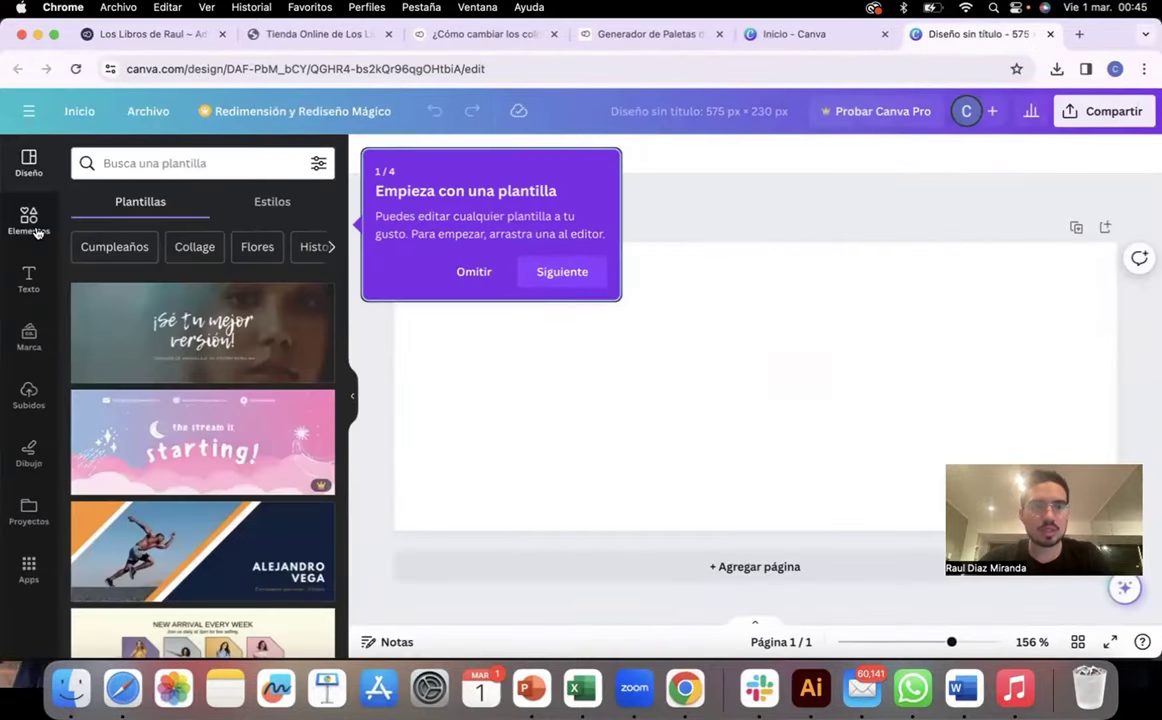
{"action": "left_click", "coordinate": [36, 222]}
{"action": "left_click", "coordinate": [150, 163]}
{"action": "type", "text": "libro"}
{"action": "key", "text": "Return"}
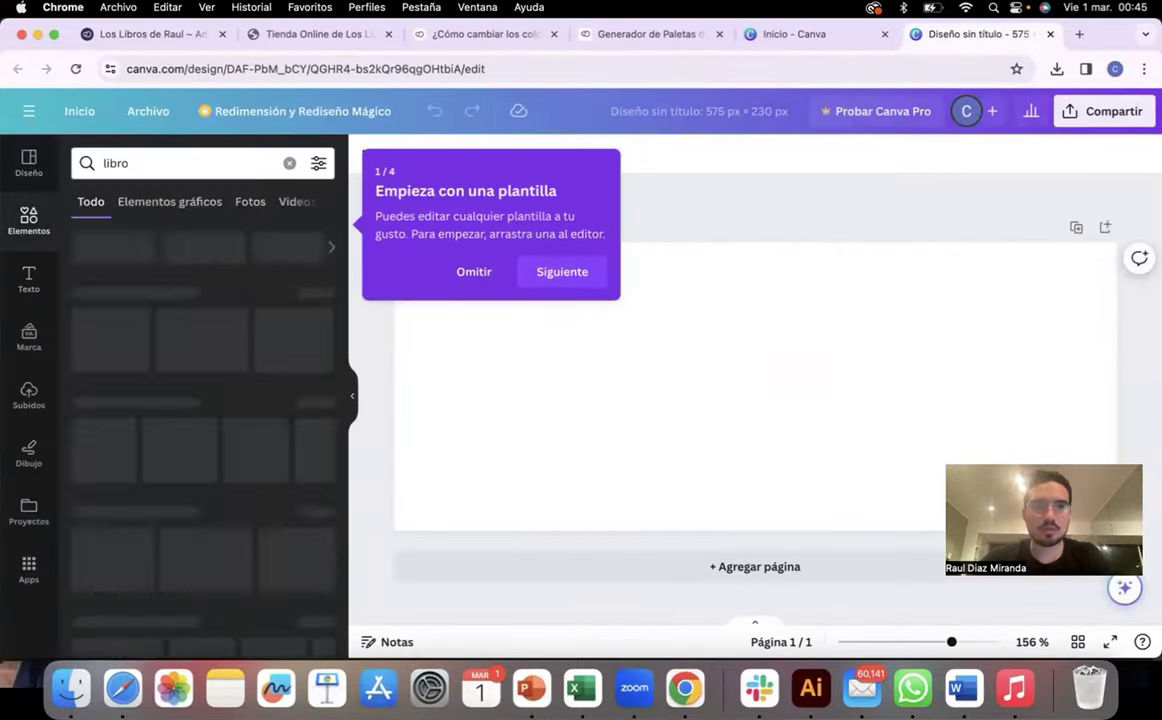
{"action": "left_click", "coordinate": [169, 201]}
Step: Browse the filtered 'libro' graphics and add a green book graphic to the design
{"action": "scroll", "coordinate": [257, 401], "scroll_direction": "down", "scroll_amount": 2}
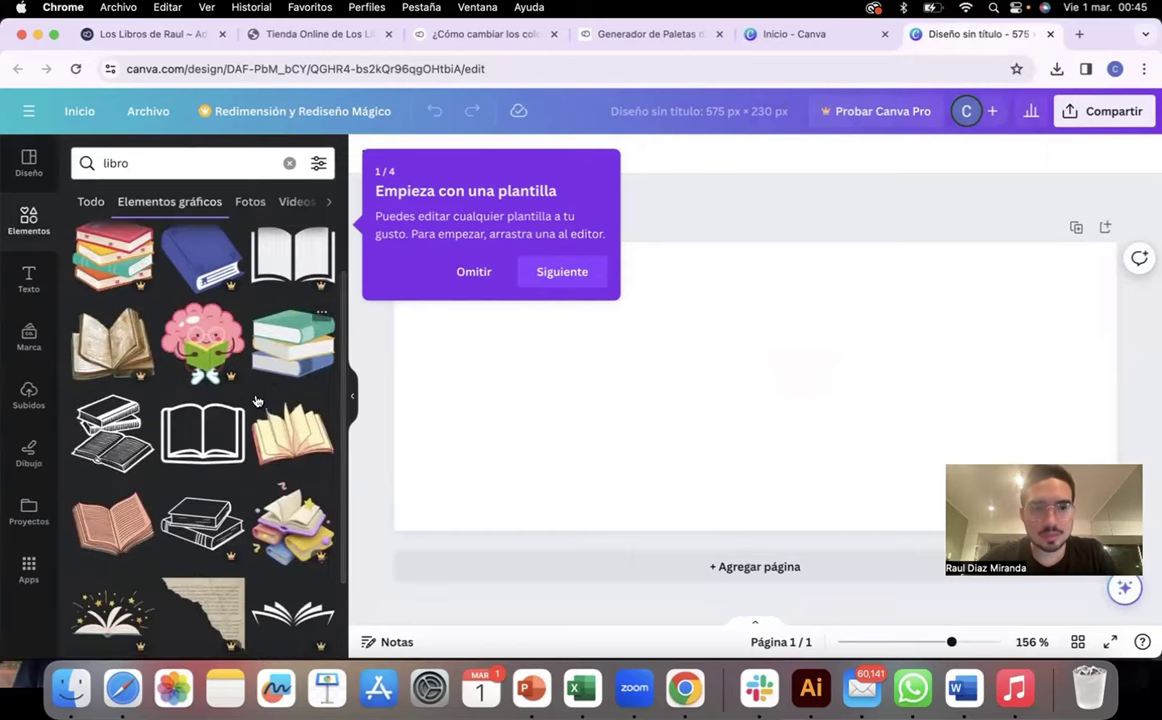
{"action": "scroll", "coordinate": [257, 401], "scroll_direction": "down", "scroll_amount": 5}
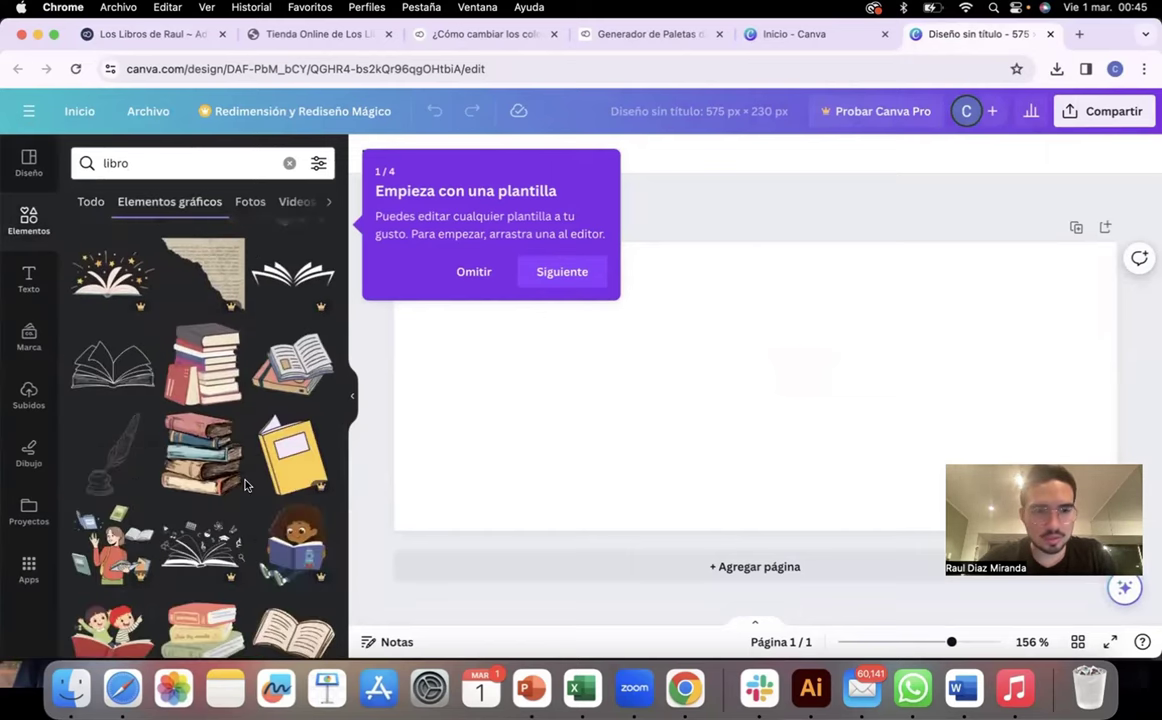
{"action": "scroll", "coordinate": [247, 480], "scroll_direction": "down", "scroll_amount": 1}
{"action": "scroll", "coordinate": [270, 320], "scroll_direction": "up", "scroll_amount": 10}
{"action": "left_click", "coordinate": [319, 164]}
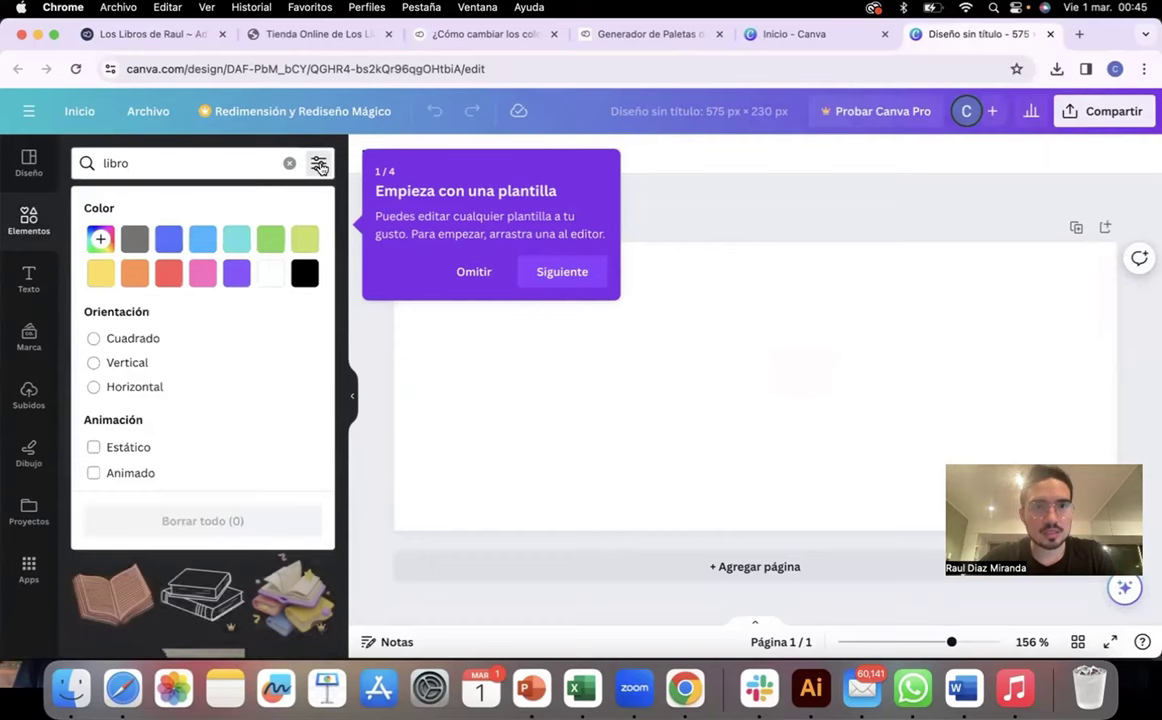
{"action": "scroll", "coordinate": [169, 381], "scroll_direction": "down", "scroll_amount": 2}
{"action": "left_click", "coordinate": [169, 381]}
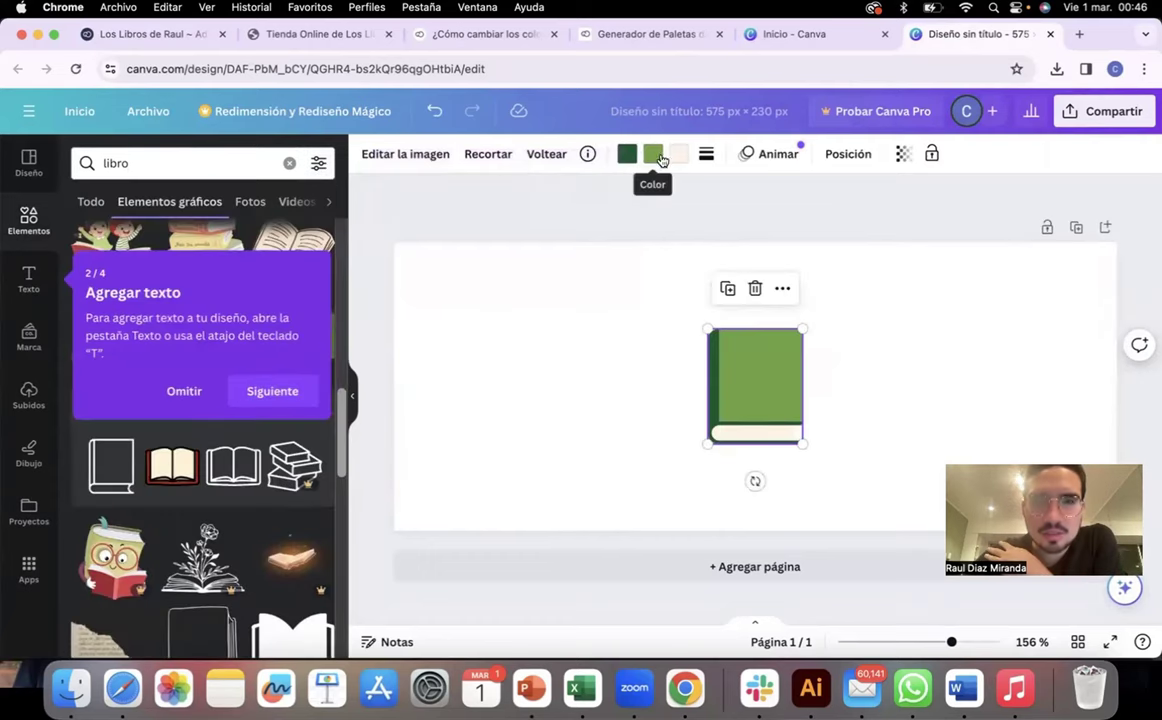
Step: Replace the green book with a white outline book at right on a black background
{"action": "key", "text": "BackSpace"}
{"action": "scroll", "coordinate": [80, 452], "scroll_direction": "down", "scroll_amount": 1}
{"action": "left_click_drag", "start_coordinate": [80, 453], "coordinate": [958, 386]}
{"action": "left_click", "coordinate": [627, 153]}
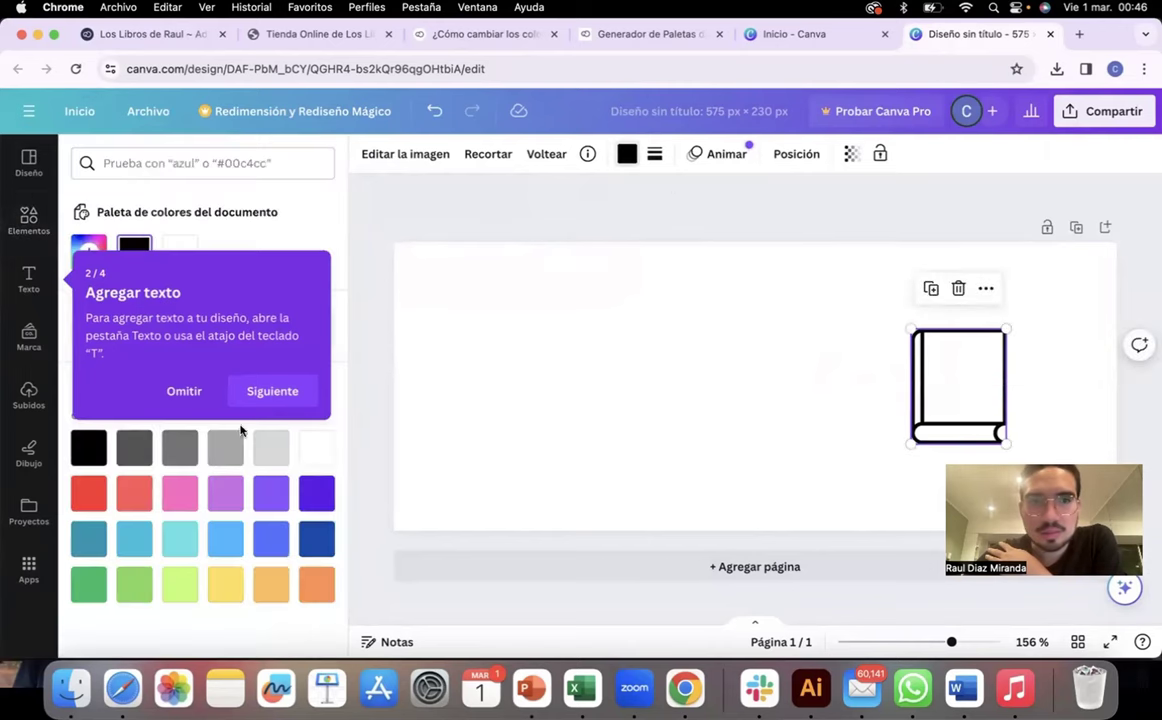
{"action": "left_click", "coordinate": [316, 447]}
{"action": "left_click", "coordinate": [407, 277]}
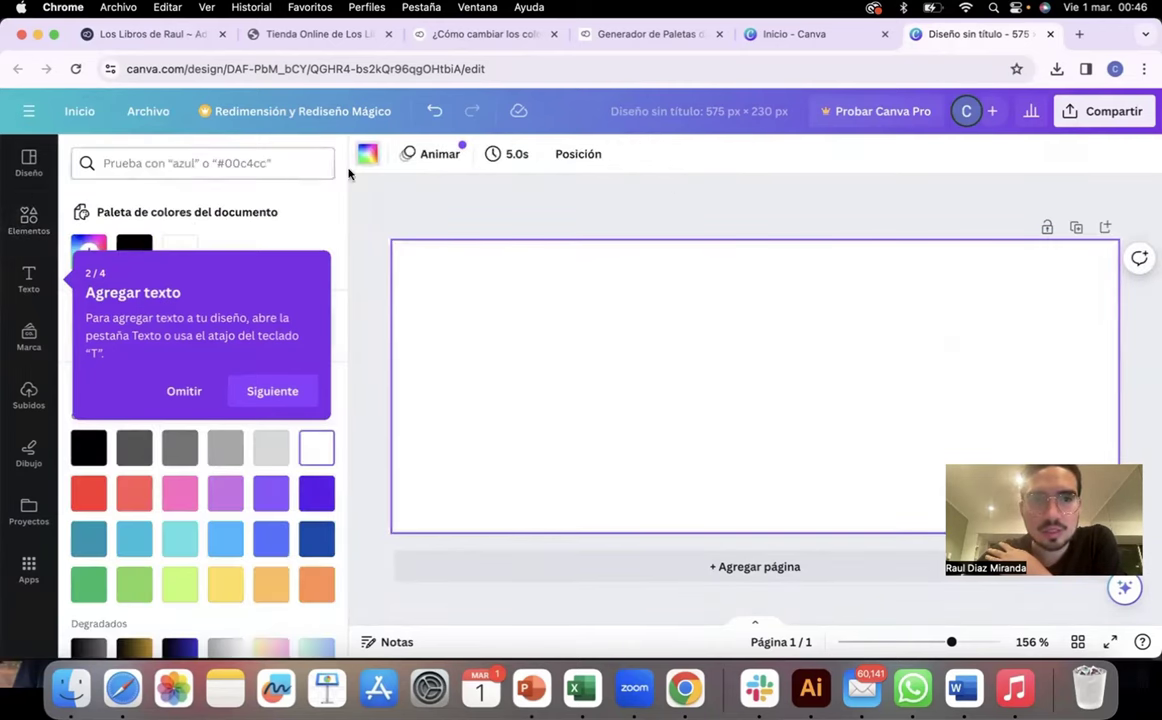
{"action": "left_click", "coordinate": [134, 245]}
{"action": "left_click", "coordinate": [979, 359]}
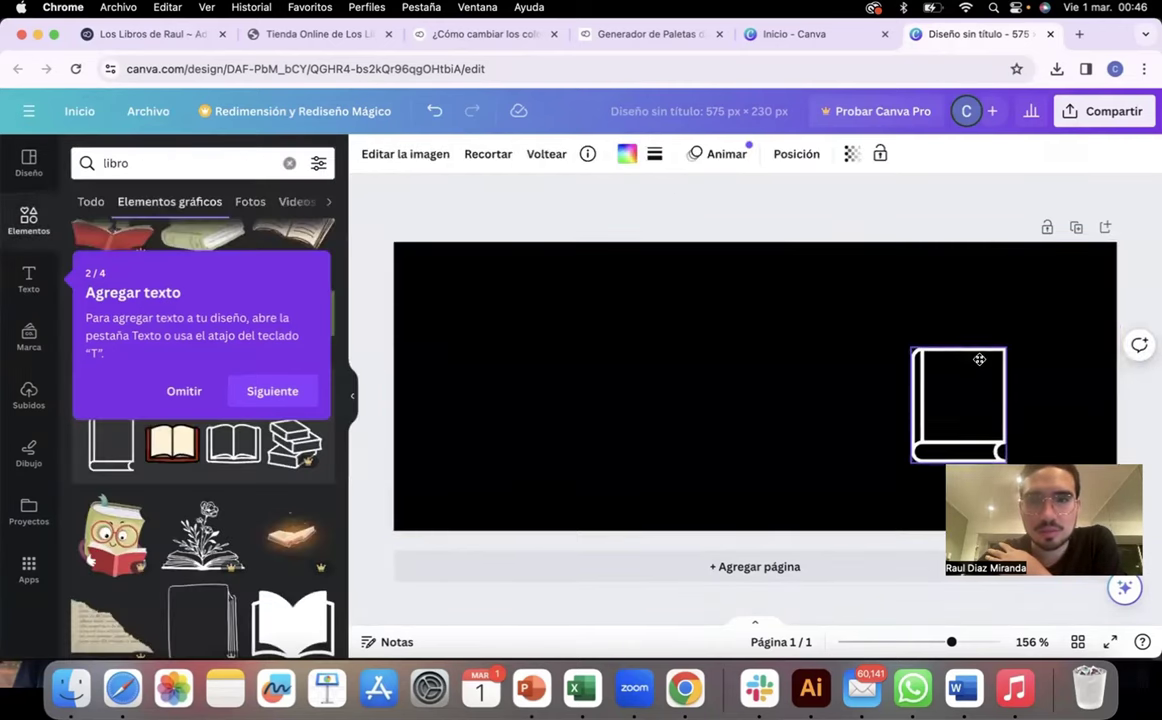
{"action": "left_click_drag", "start_coordinate": [979, 359], "coordinate": [974, 340]}
Step: Add the GOLDEN HOUR text, retype it as LOS LIBROS DE RAUL, and fit it left of the book
{"action": "left_click", "coordinate": [275, 390]}
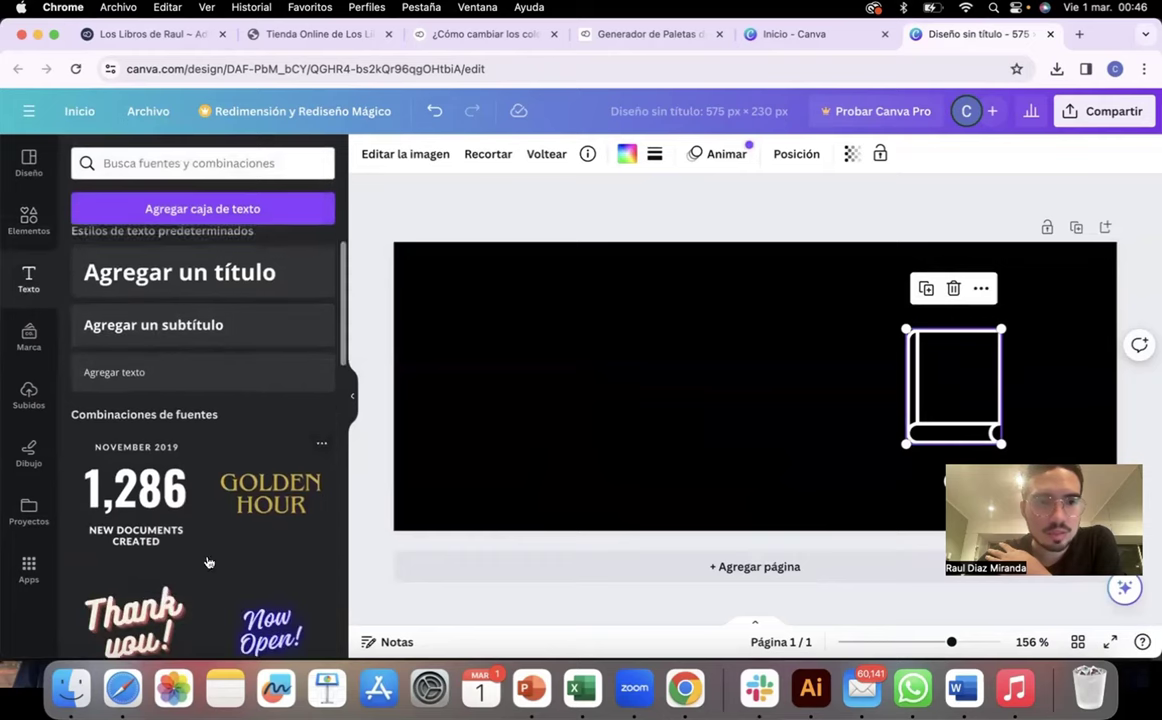
{"action": "scroll", "coordinate": [207, 562], "scroll_direction": "down", "scroll_amount": 1}
{"action": "left_click_drag", "start_coordinate": [270, 462], "coordinate": [650, 390]}
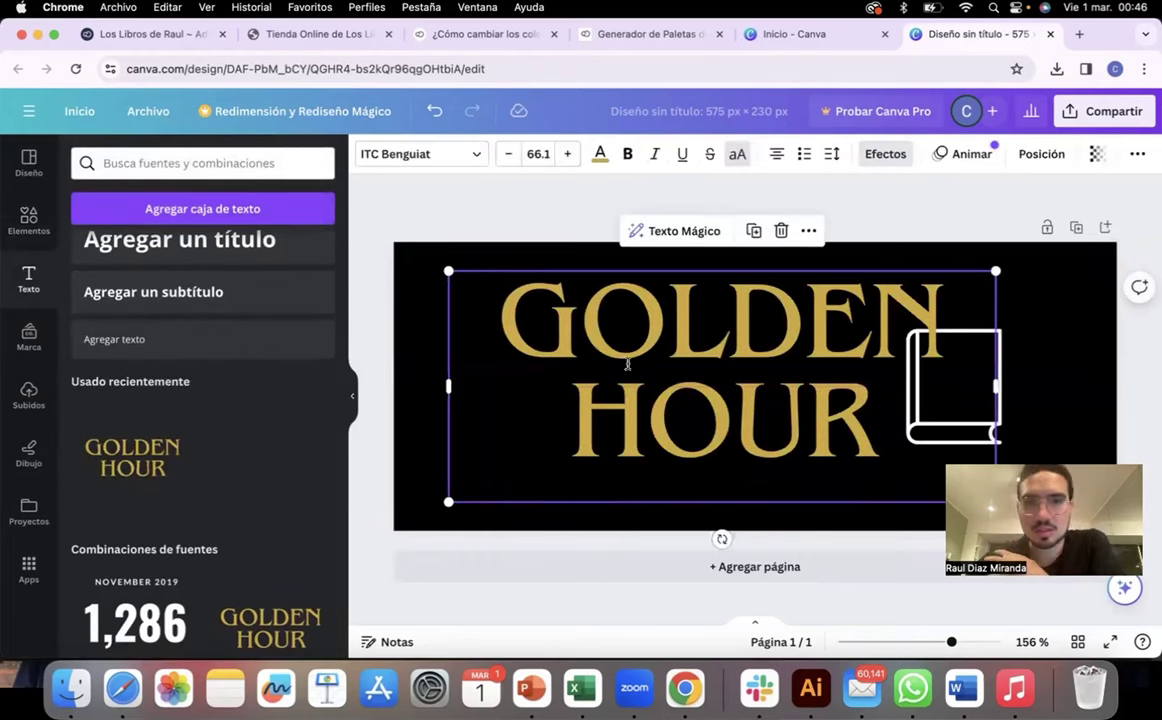
{"action": "double_click", "coordinate": [628, 365]}
{"action": "type", "text": "LOS LIBROS DE RAUL"}
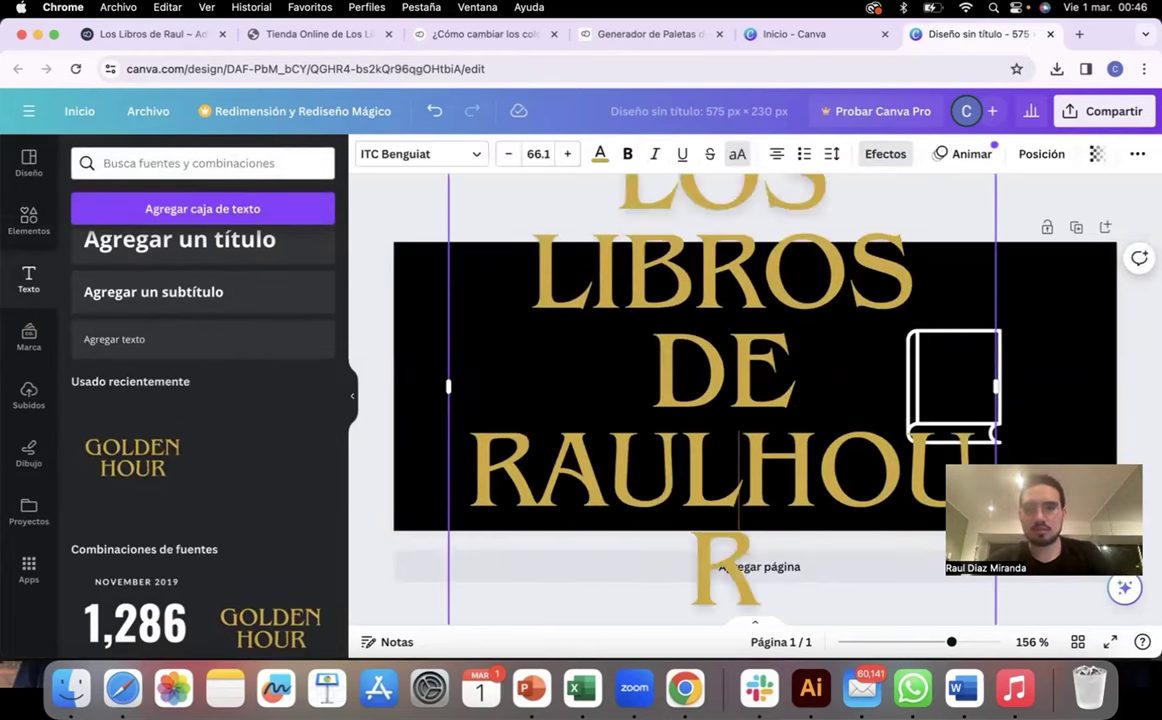
{"action": "key", "text": "Delete"}
{"action": "key", "text": "Delete"}
{"action": "key", "text": "Delete"}
{"action": "key", "text": "Delete"}
{"action": "left_click", "coordinate": [538, 154]}
{"action": "type", "text": "10"}
{"action": "key", "text": "Return"}
{"action": "left_click_drag", "start_coordinate": [666, 381], "coordinate": [385, 345]}
{"action": "left_click_drag", "start_coordinate": [600, 375], "coordinate": [680, 387]}
Step: Switch the page background to white and bring up the download options
{"action": "left_click", "coordinate": [571, 243]}
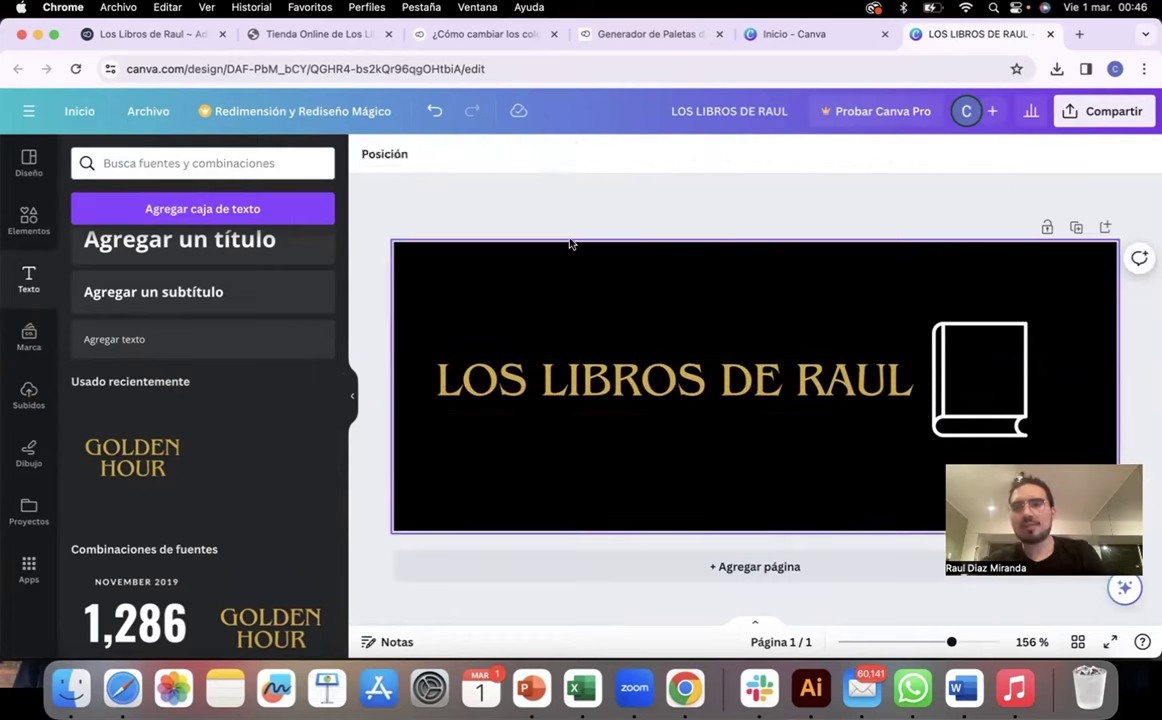
{"action": "left_click", "coordinate": [366, 153]}
{"action": "left_click", "coordinate": [227, 252]}
{"action": "left_click", "coordinate": [556, 243]}
{"action": "key", "text": "Escape"}
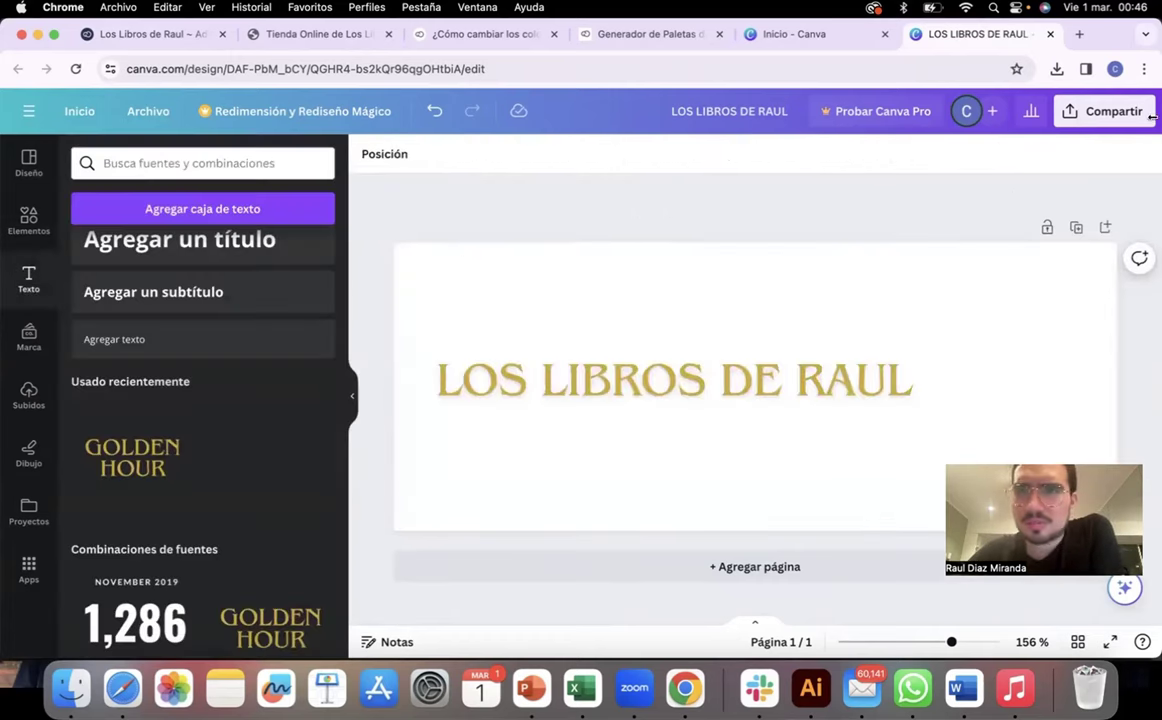
{"action": "left_click", "coordinate": [1095, 112]}
{"action": "left_click", "coordinate": [880, 518]}
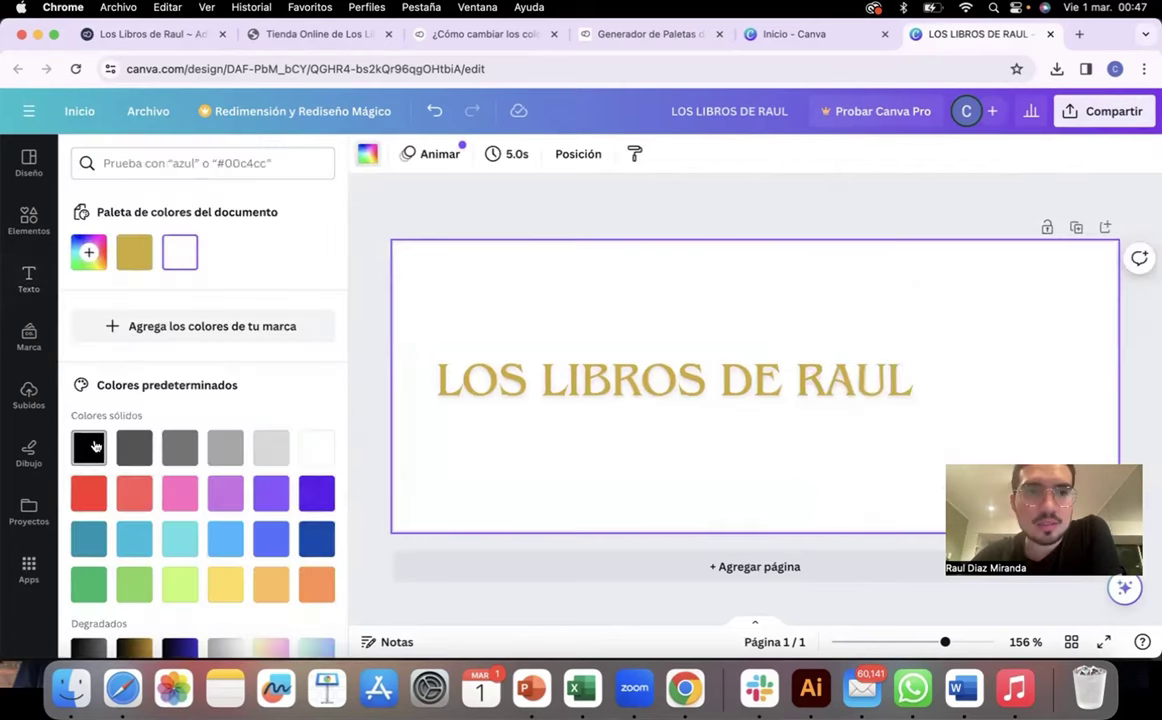
Step: Toggle the page background between black and white while checking the download options
{"action": "left_click", "coordinate": [89, 447]}
{"action": "left_click", "coordinate": [664, 236]}
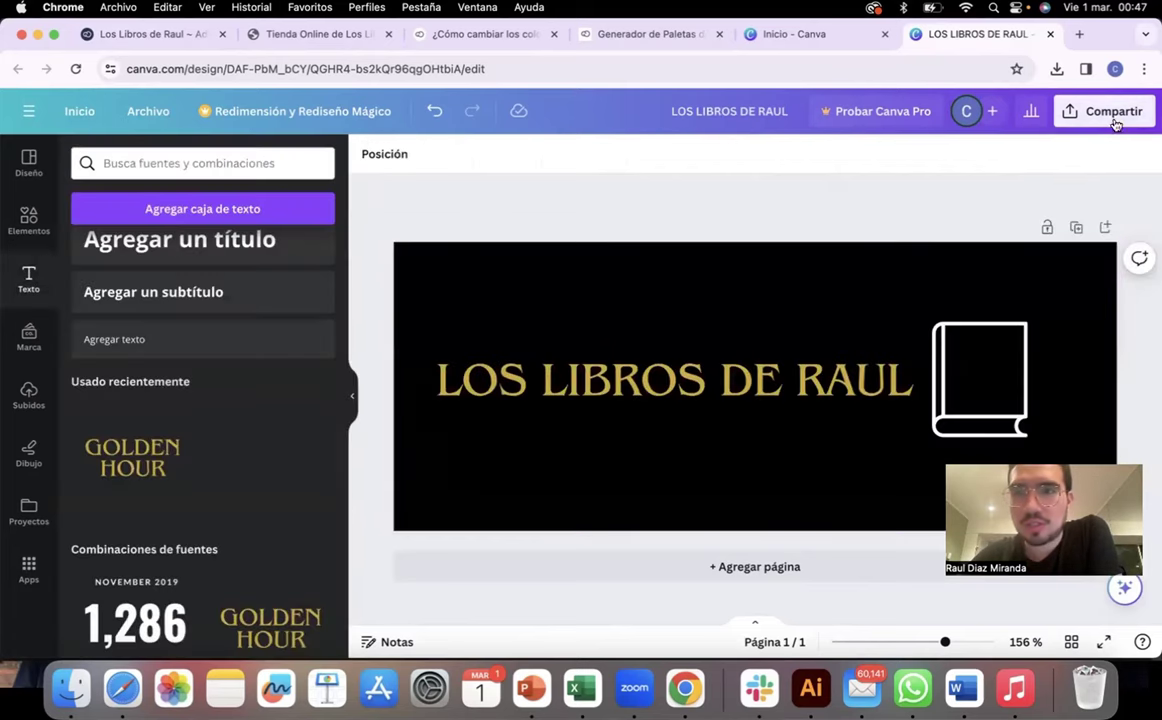
{"action": "left_click", "coordinate": [1110, 112]}
{"action": "left_click", "coordinate": [720, 262]}
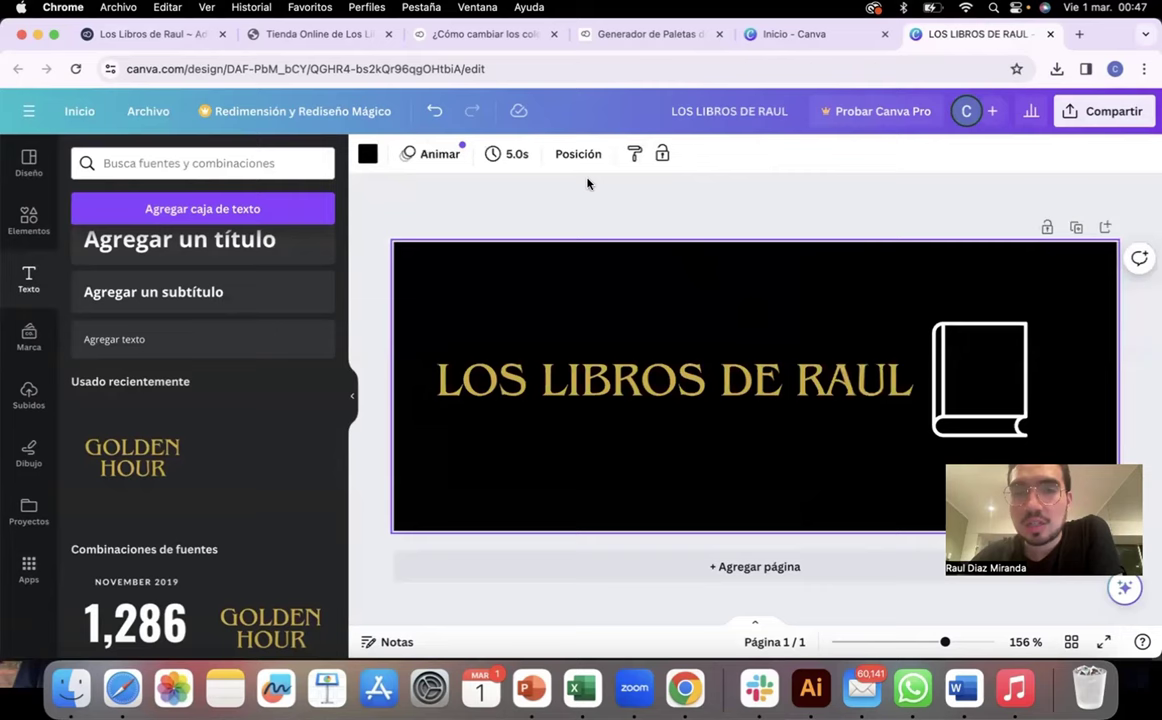
{"action": "left_click", "coordinate": [368, 155]}
{"action": "left_click", "coordinate": [226, 256]}
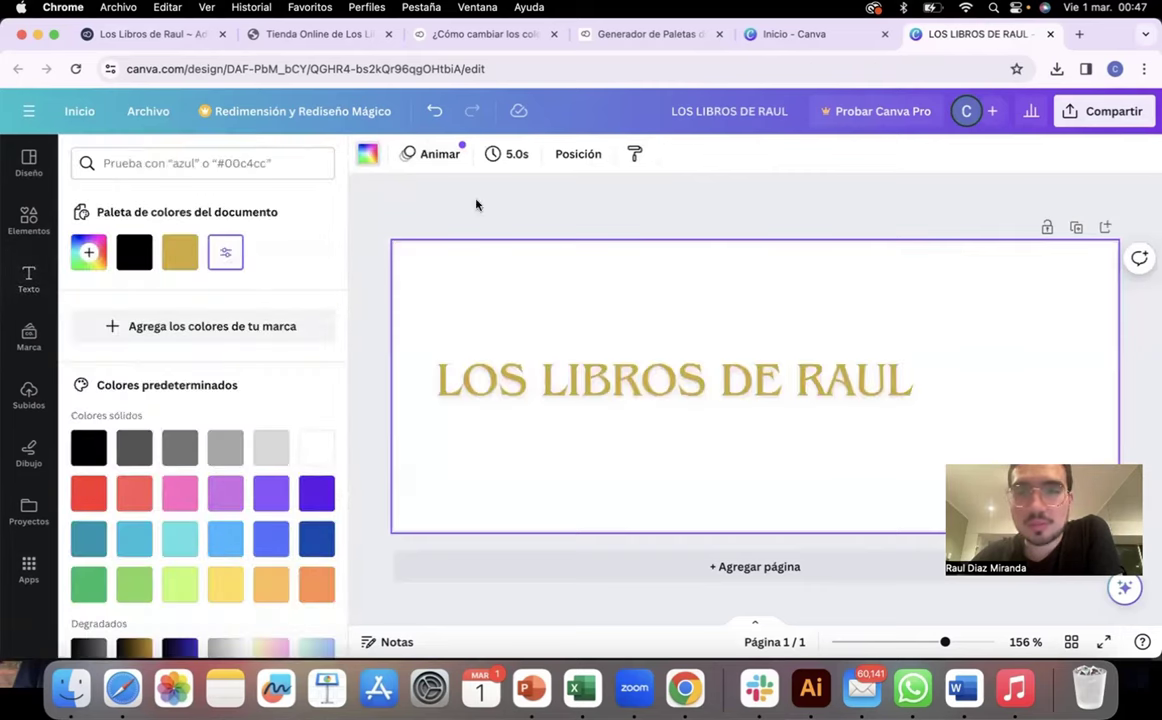
{"action": "left_click", "coordinate": [1134, 118]}
{"action": "left_click", "coordinate": [900, 518]}
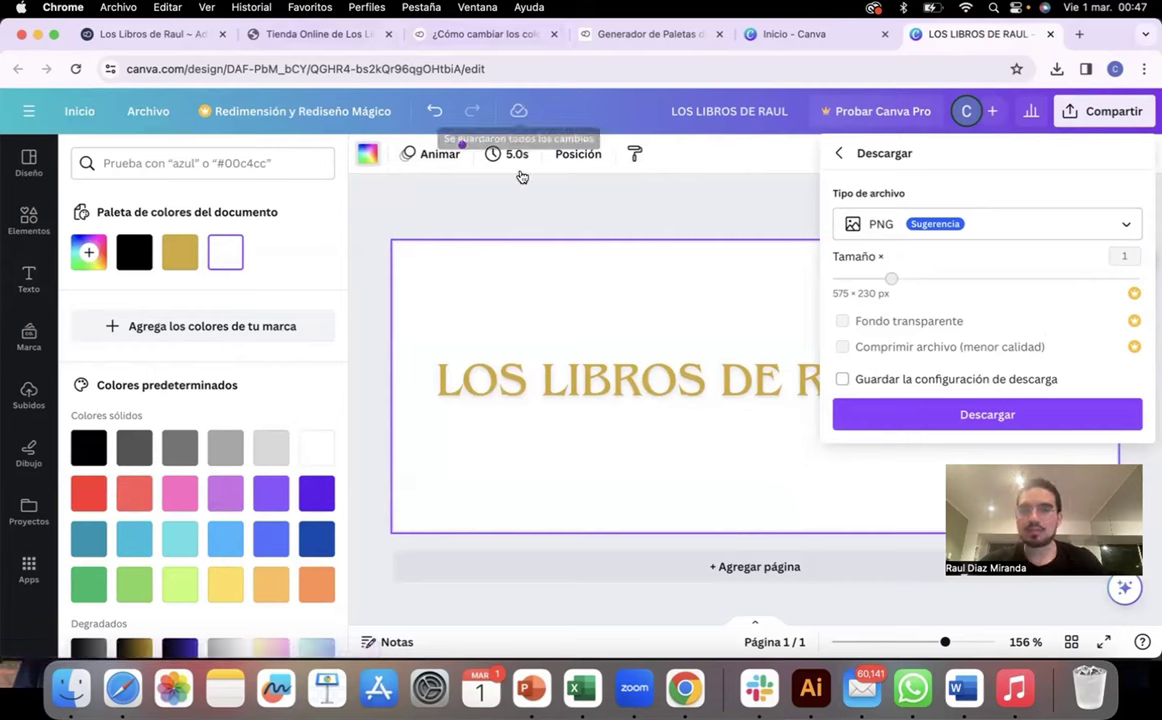
{"action": "left_click", "coordinate": [418, 281]}
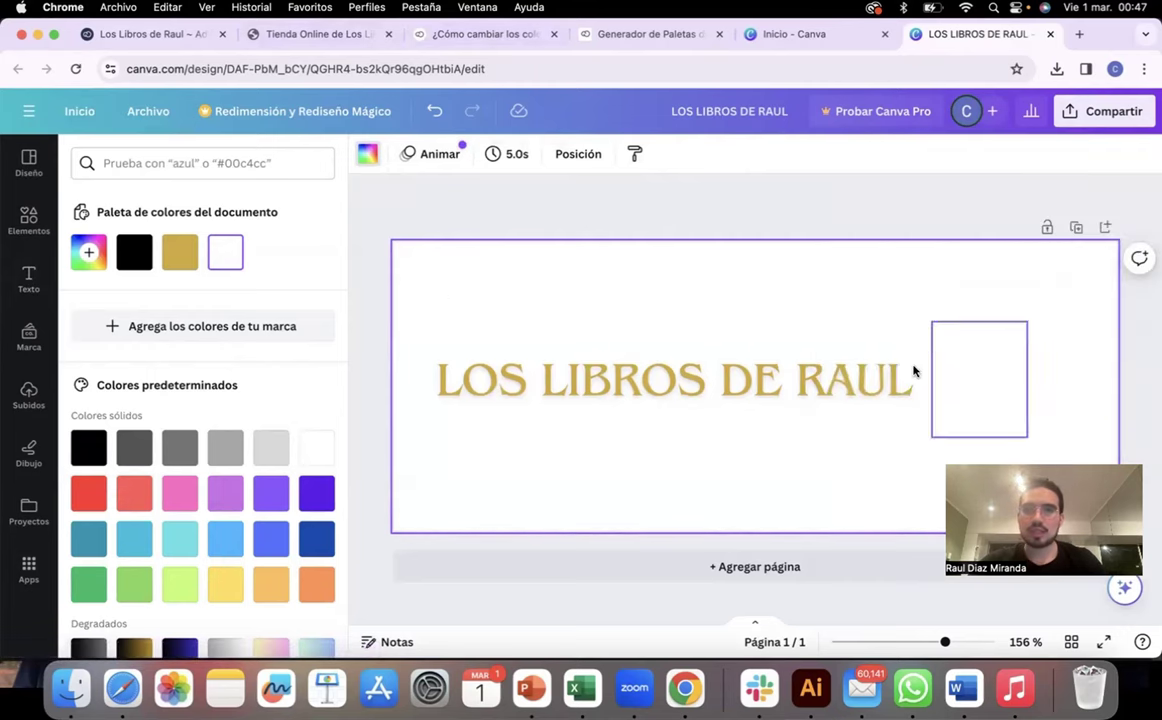
Step: Close Tiendanube's brand logo dialog and set the Canva page background back to black
{"action": "left_click", "coordinate": [201, 37]}
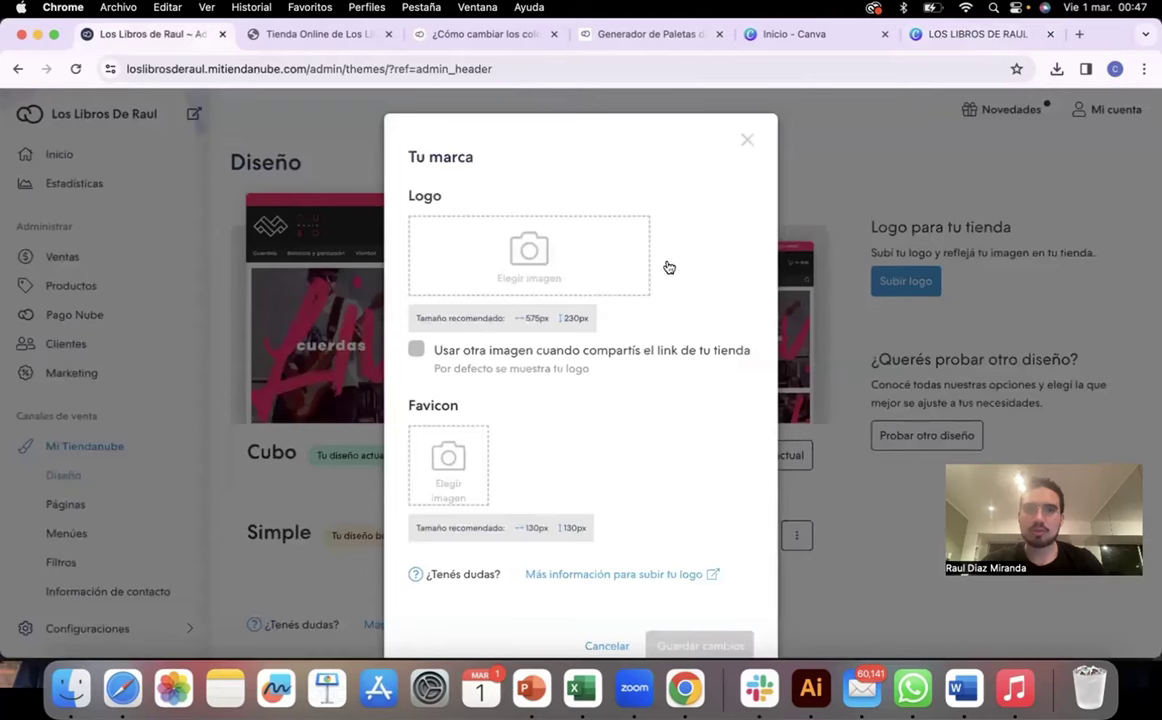
{"action": "left_click", "coordinate": [747, 142]}
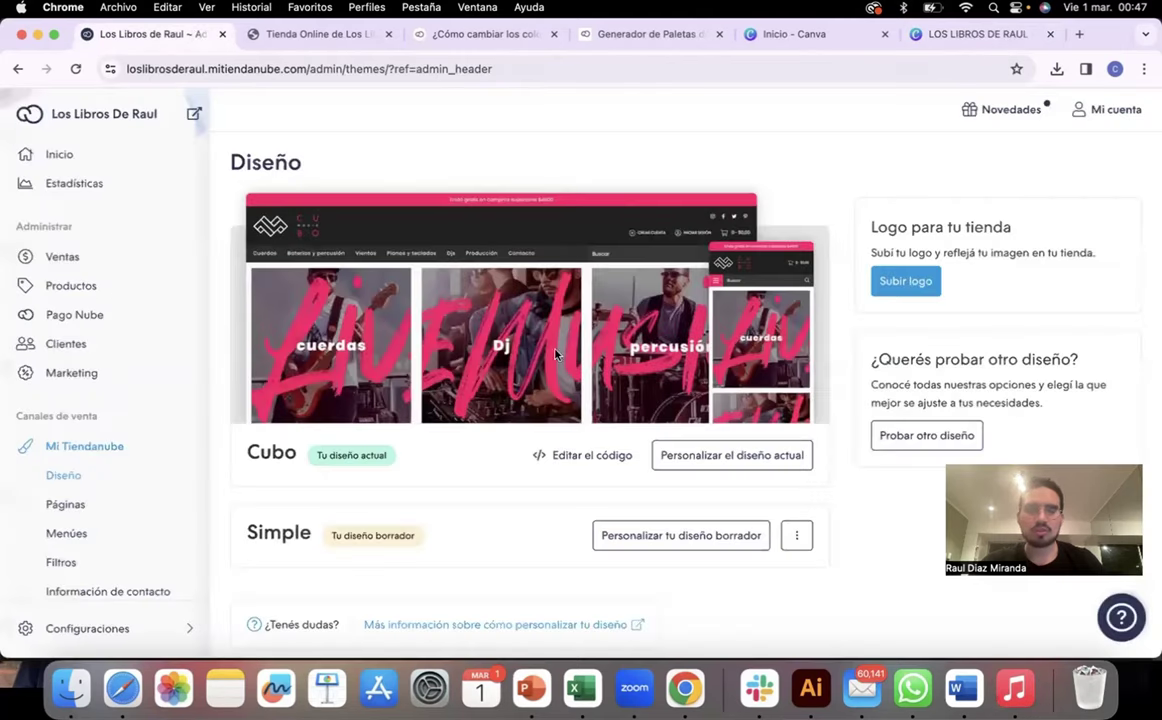
{"action": "left_click", "coordinate": [955, 38]}
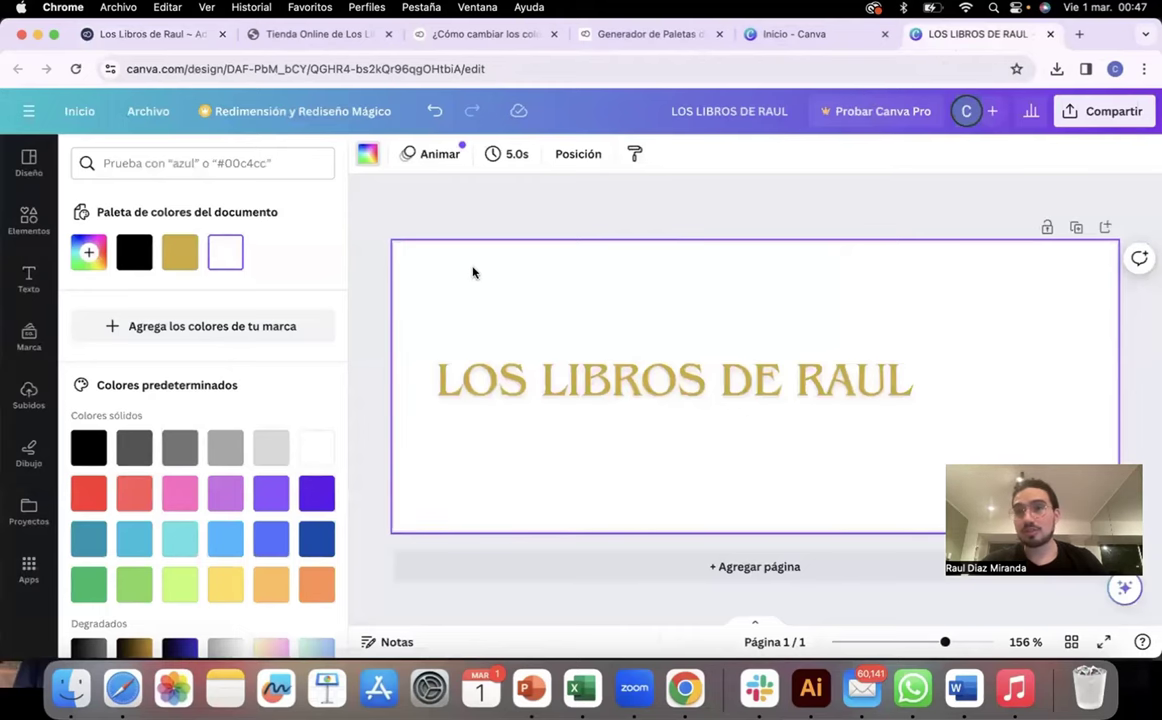
{"action": "left_click", "coordinate": [130, 250]}
{"action": "key", "text": "Escape"}
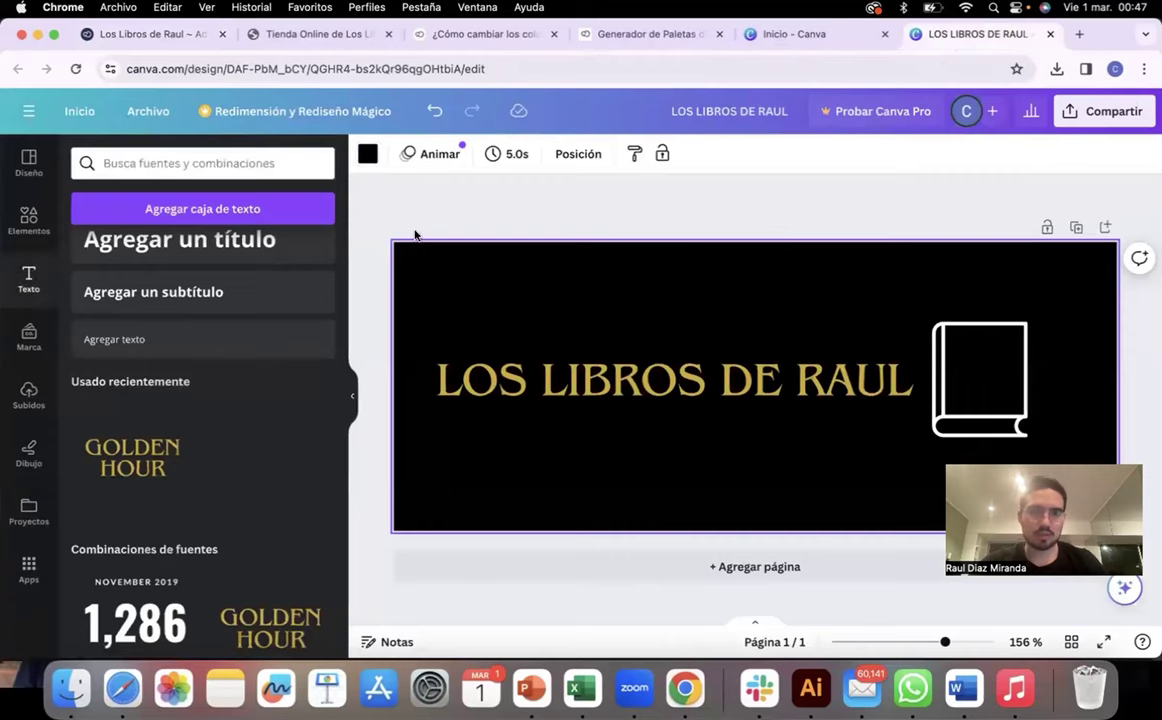
{"action": "left_click", "coordinate": [352, 396]}
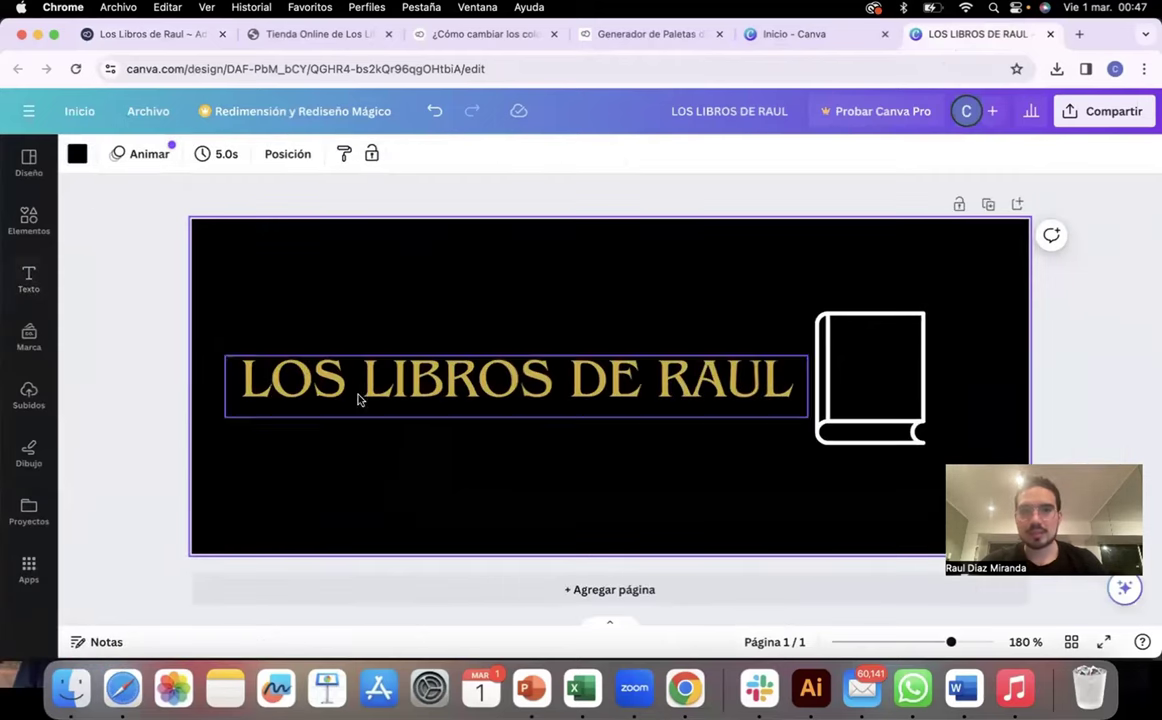
Step: Download the black logo as a PNG and upload it in Tiendanube's logo dialog
{"action": "left_click", "coordinate": [268, 32]}
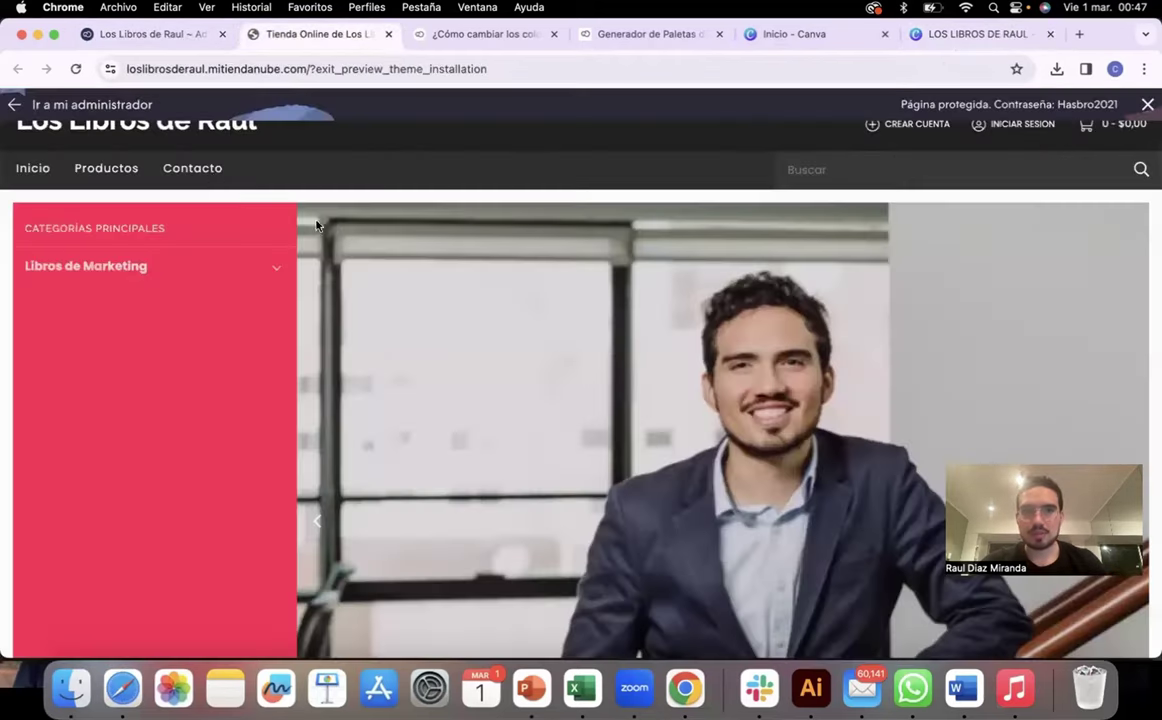
{"action": "left_click", "coordinate": [152, 33]}
{"action": "left_click", "coordinate": [967, 34]}
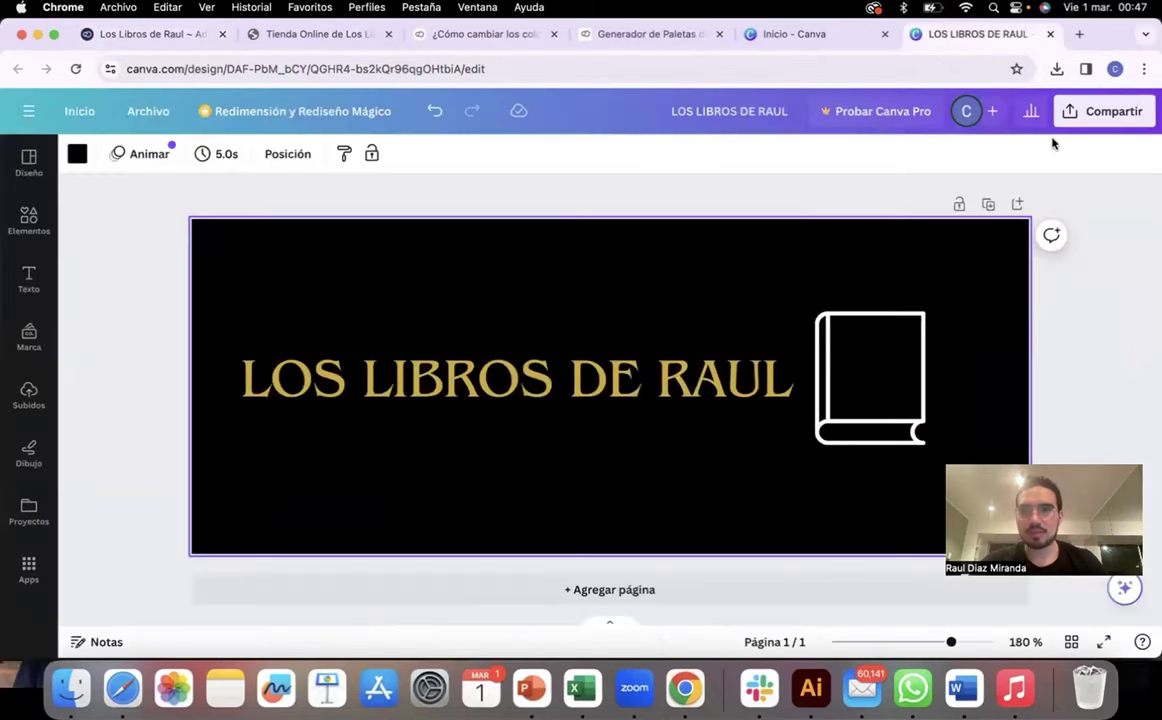
{"action": "left_click", "coordinate": [1090, 119]}
{"action": "left_click", "coordinate": [905, 518]}
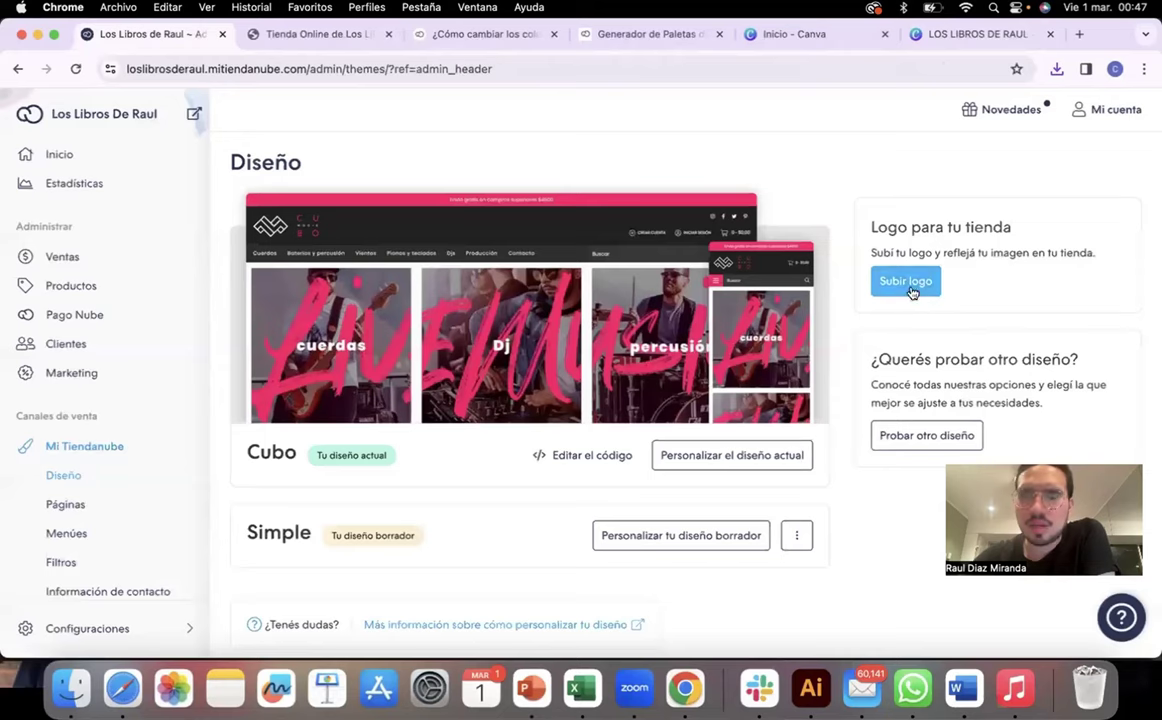
{"action": "left_click", "coordinate": [906, 280]}
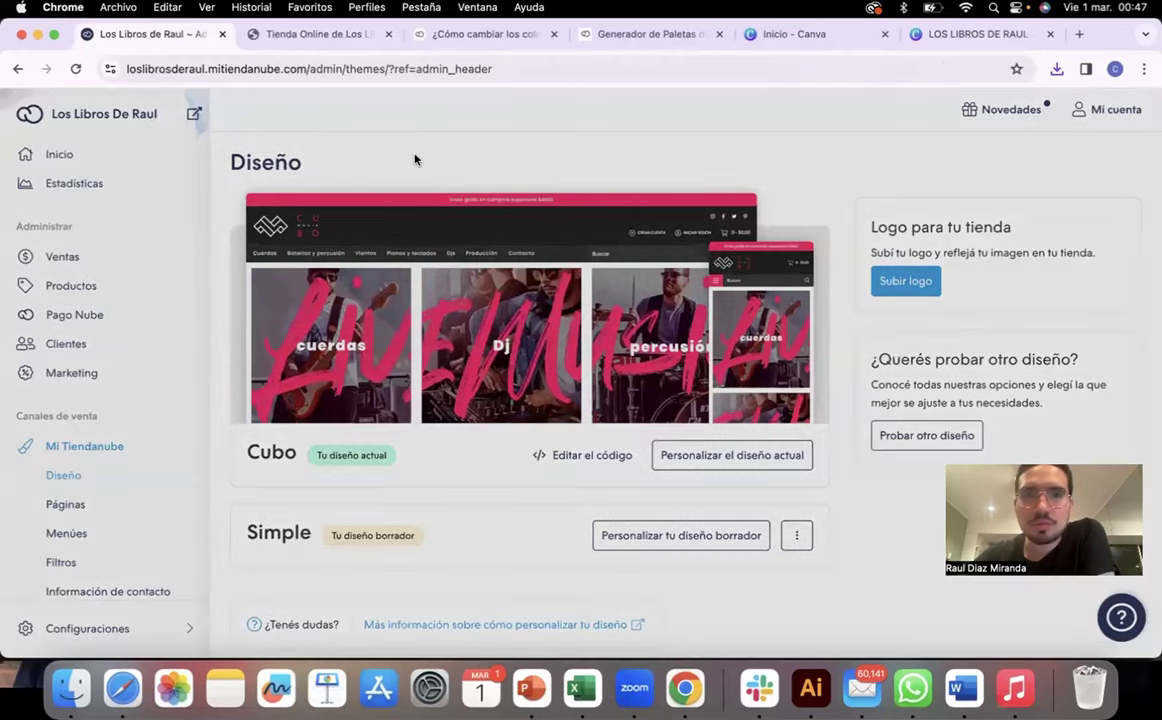
{"action": "left_click", "coordinate": [515, 272]}
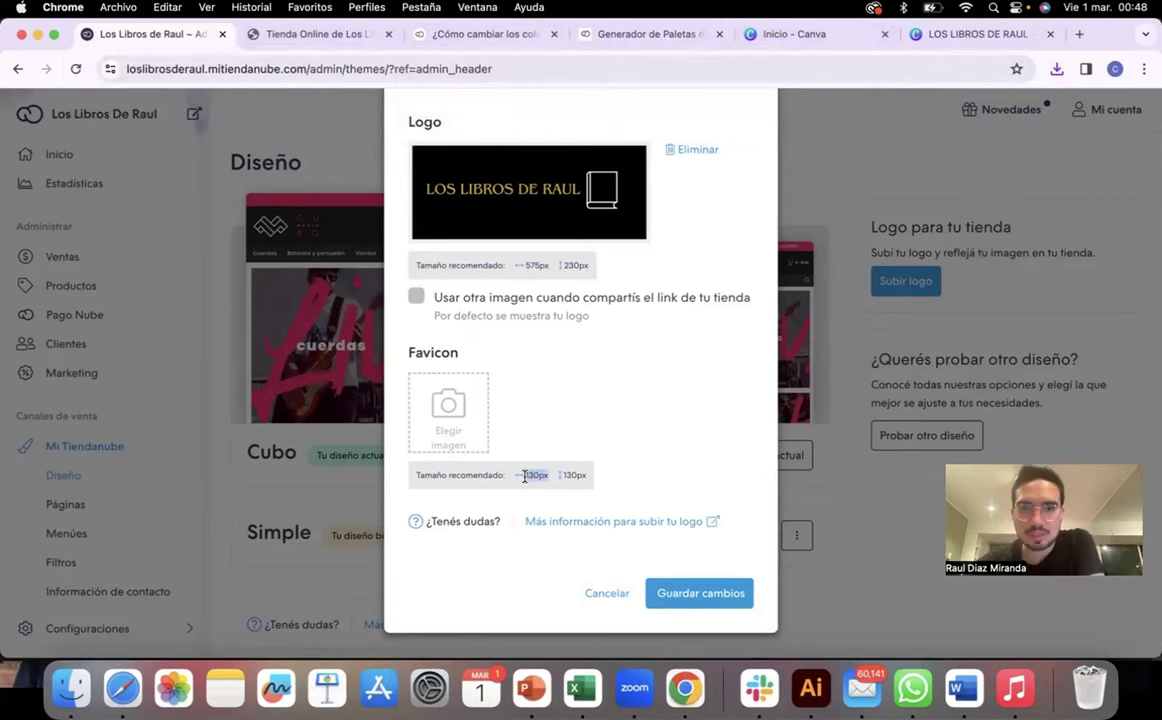
Step: Return to the Canva logo design and dismiss the download confirmation
{"action": "left_click", "coordinate": [962, 40]}
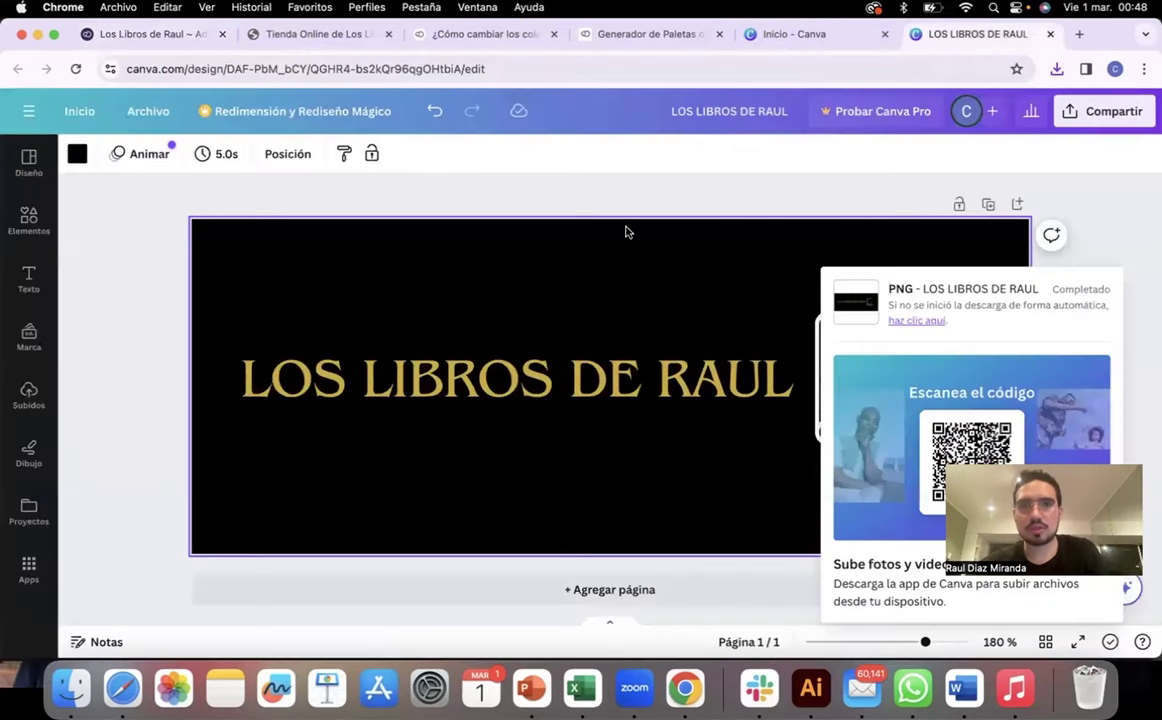
{"action": "left_click", "coordinate": [650, 190]}
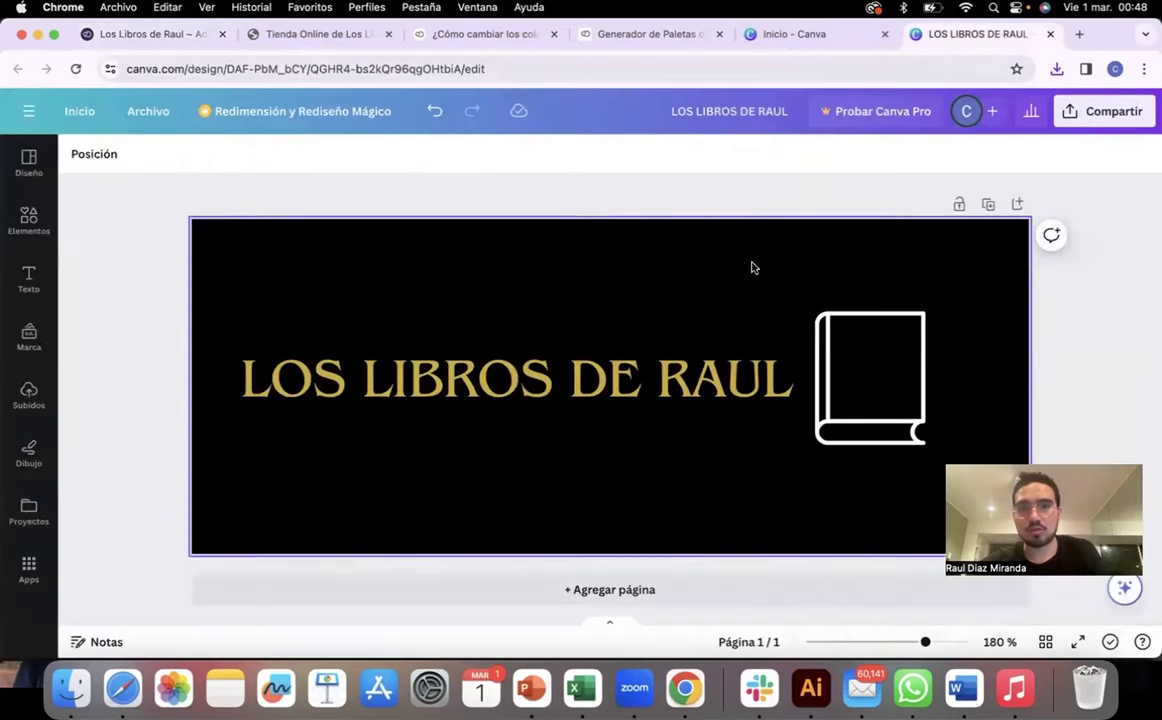
Step: Recolour the book graphic gold and download the updated logo as a PNG
{"action": "left_click", "coordinate": [918, 397]}
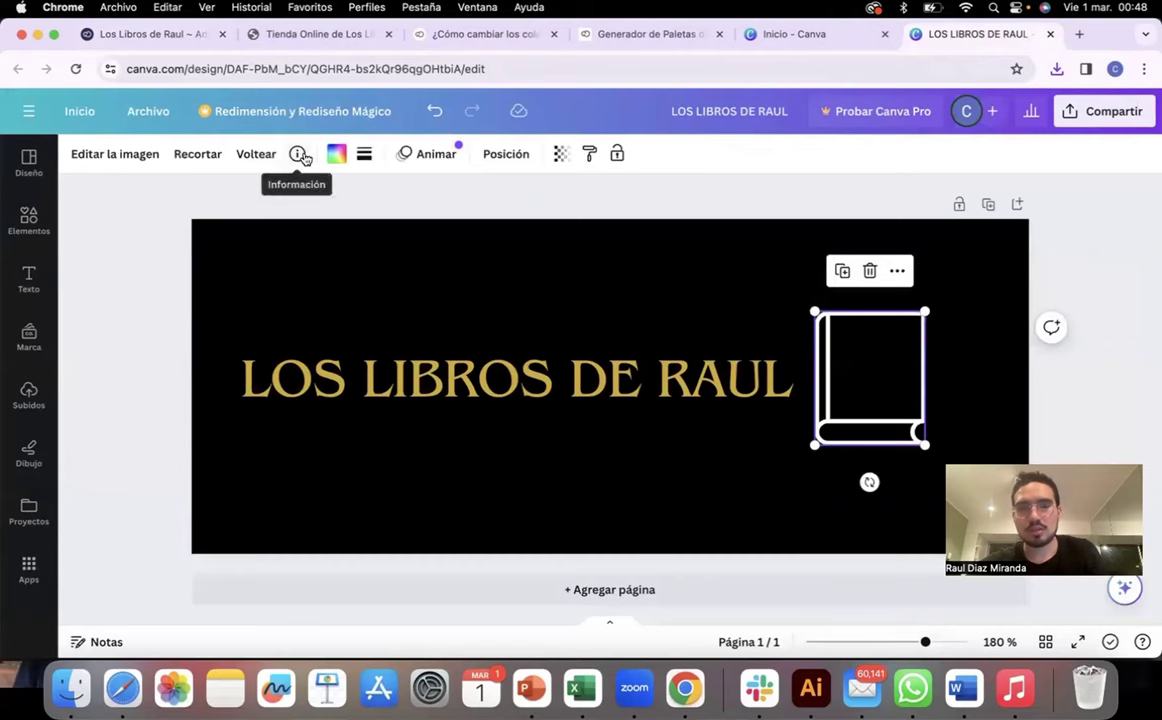
{"action": "left_click", "coordinate": [335, 153]}
{"action": "left_click", "coordinate": [179, 252]}
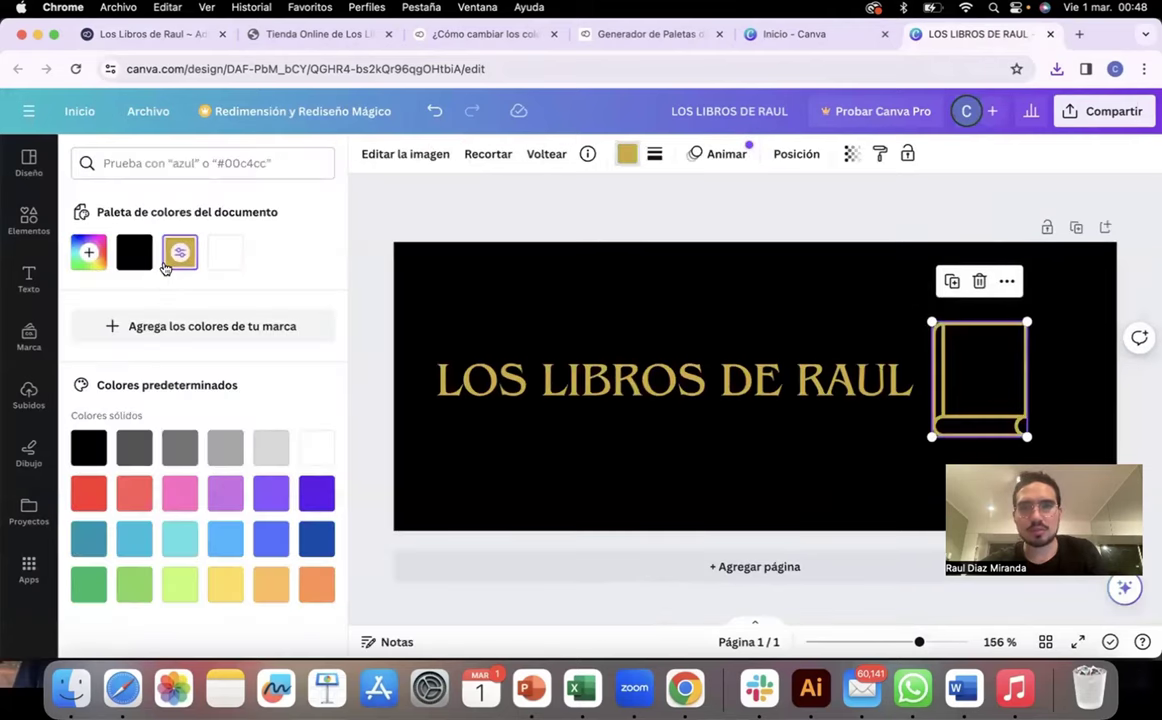
{"action": "left_click", "coordinate": [656, 298]}
{"action": "left_click", "coordinate": [1110, 112]}
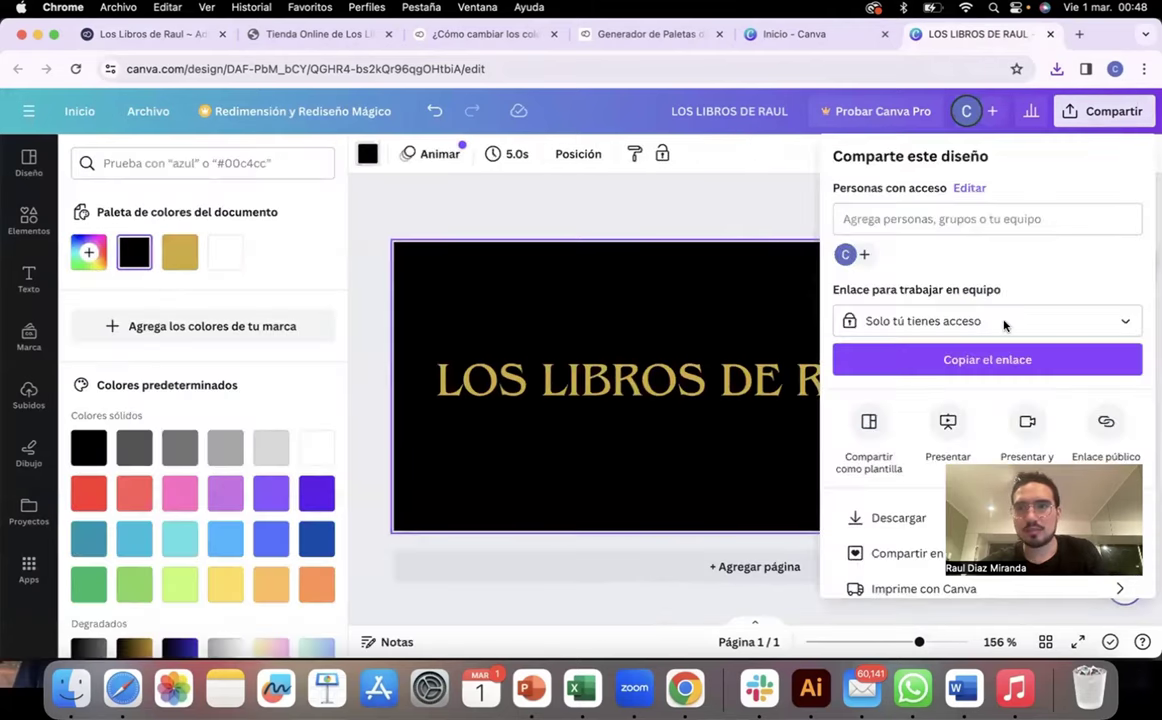
{"action": "left_click", "coordinate": [913, 513]}
{"action": "left_click", "coordinate": [986, 412]}
{"action": "left_click", "coordinate": [729, 249]}
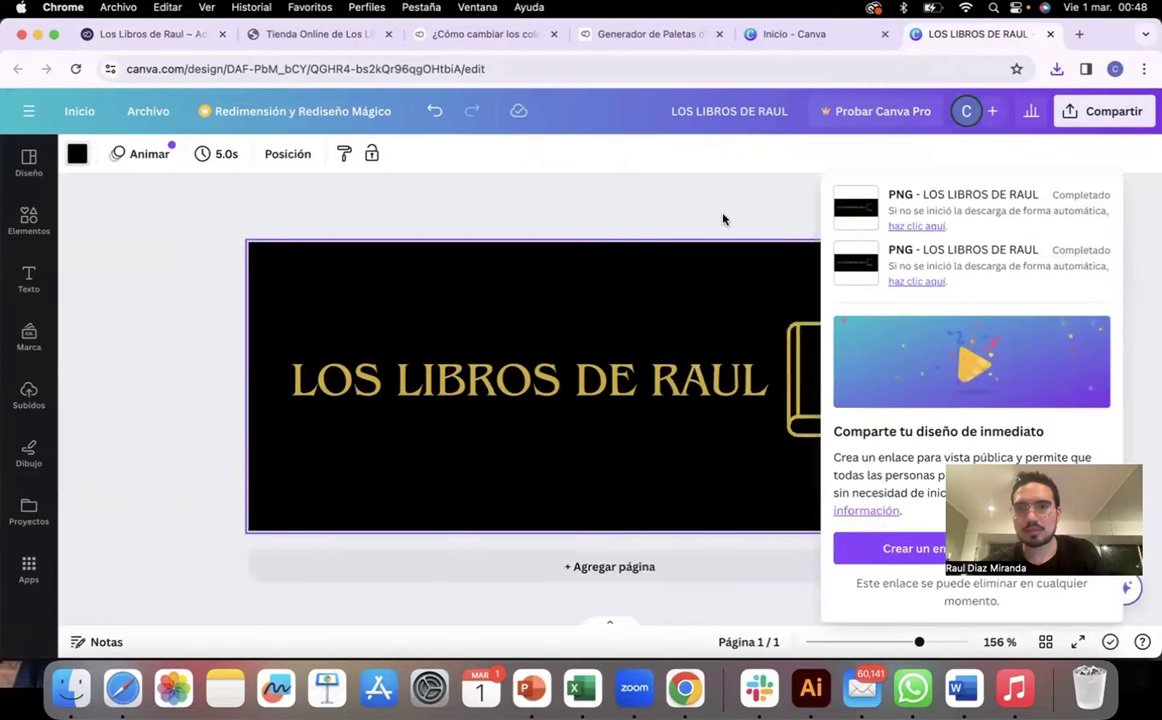
{"action": "left_click", "coordinate": [337, 111]}
Step: Open the Canva home page in a new tab and start creating a new design
{"action": "left_click", "coordinate": [337, 111]}
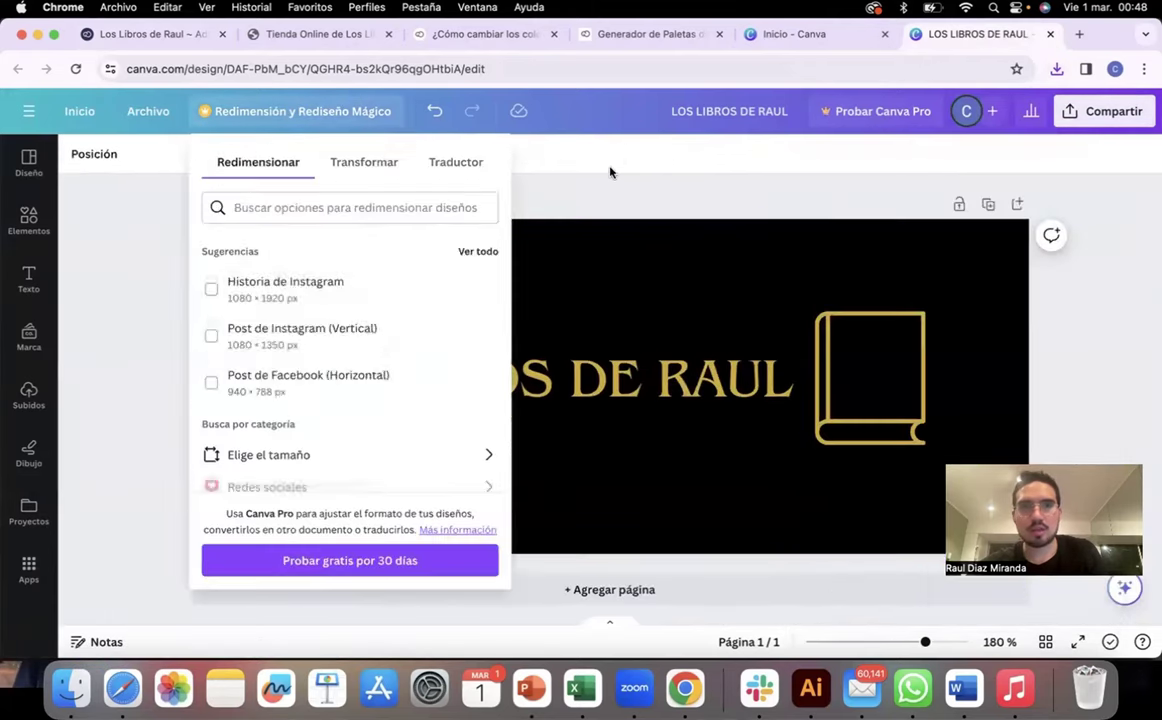
{"action": "left_click", "coordinate": [614, 175]}
{"action": "left_click", "coordinate": [305, 111]}
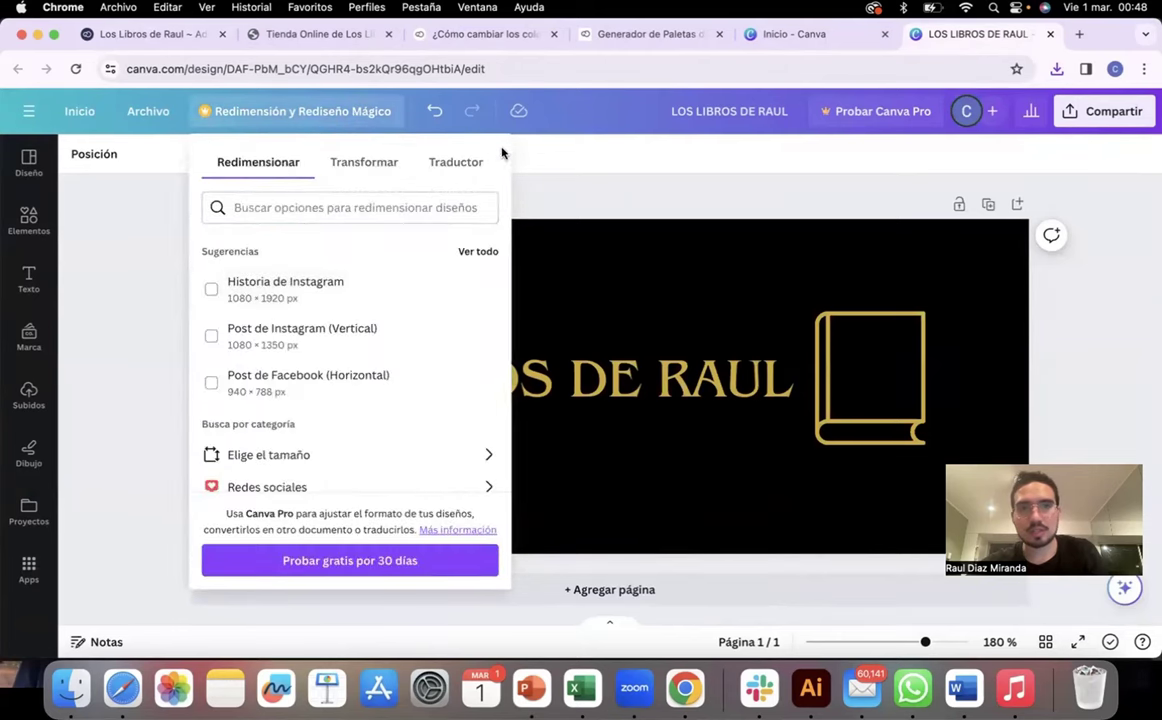
{"action": "left_click", "coordinate": [561, 172]}
{"action": "right_click", "coordinate": [84, 113]}
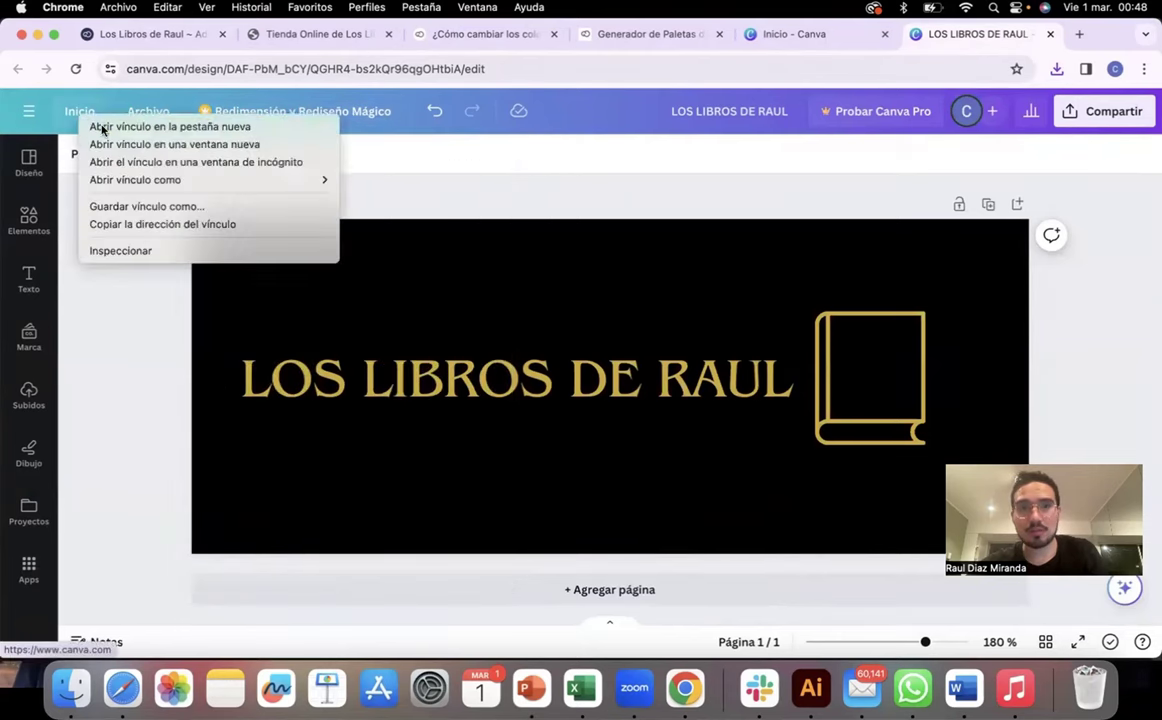
{"action": "left_click", "coordinate": [120, 122]}
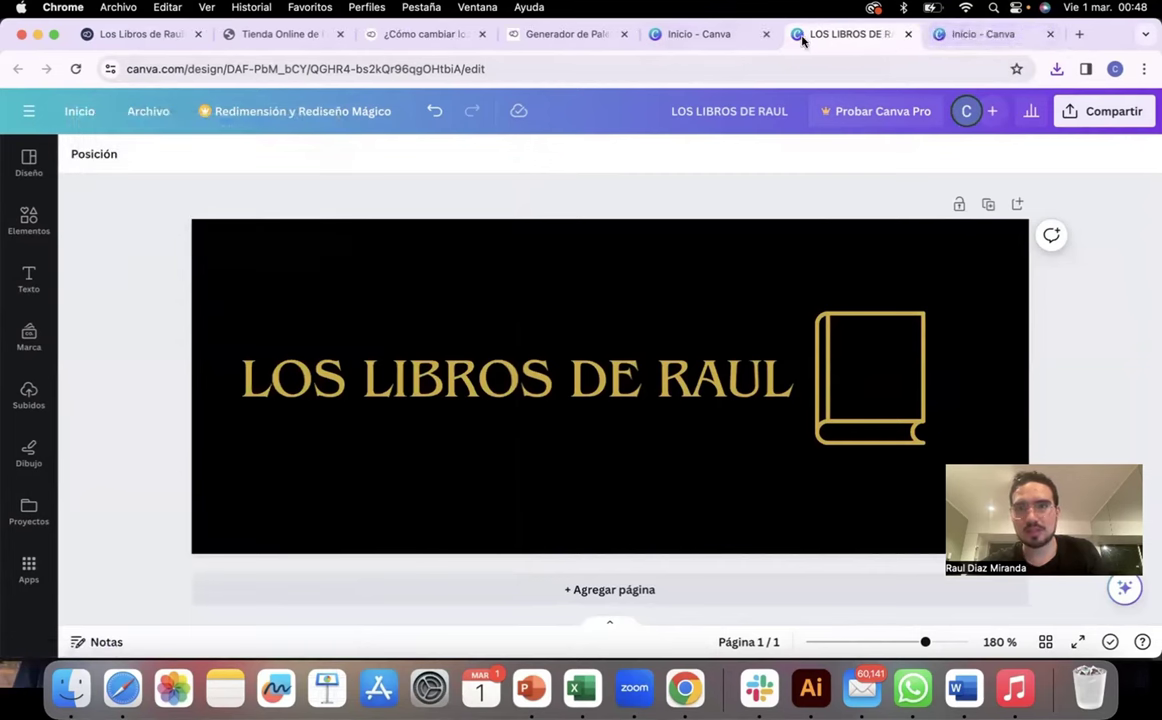
{"action": "left_click", "coordinate": [766, 34]}
{"action": "left_click", "coordinate": [850, 34]}
{"action": "left_click", "coordinate": [1015, 176]}
Step: Create a 130 × 130 px design with a black background
{"action": "left_click", "coordinate": [949, 244]}
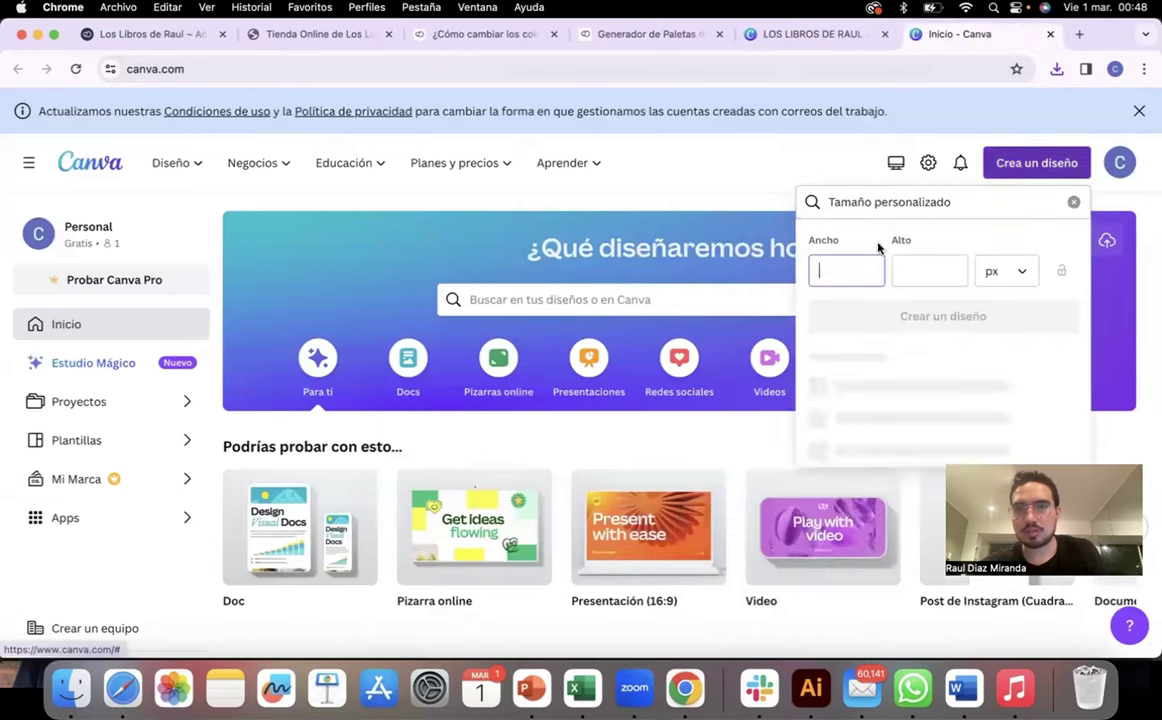
{"action": "left_click", "coordinate": [171, 35]}
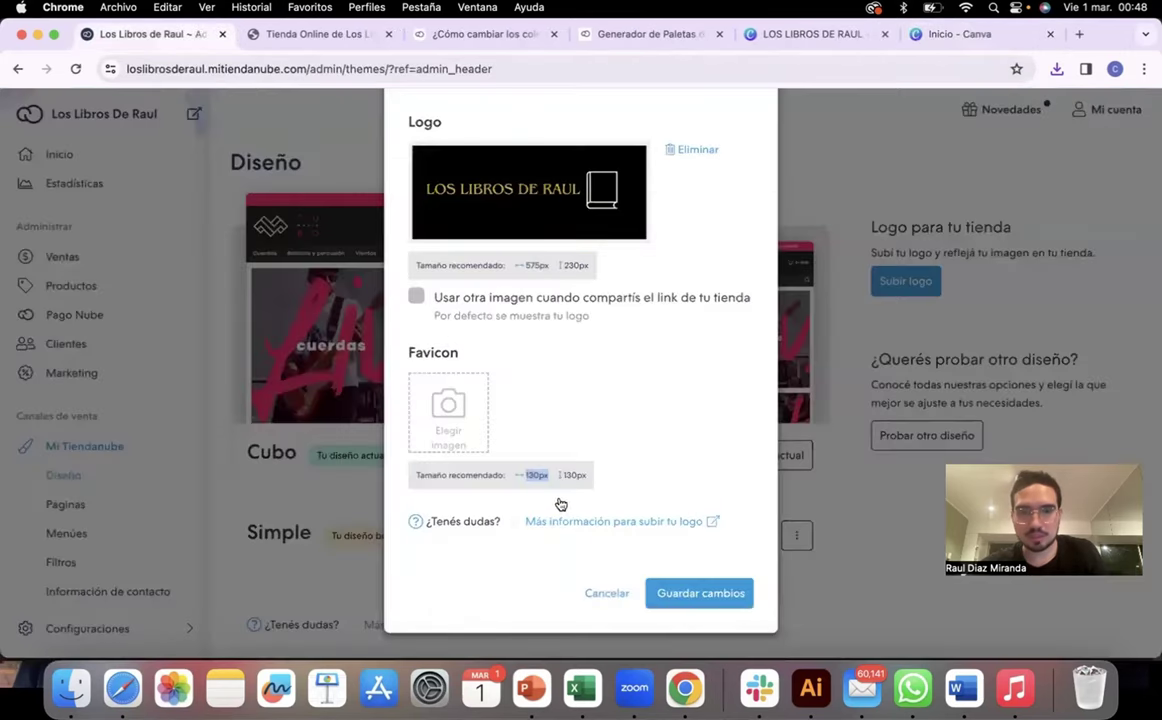
{"action": "left_click", "coordinate": [950, 34]}
{"action": "type", "text": "130"}
{"action": "key", "text": "Tab"}
{"action": "type", "text": "130"}
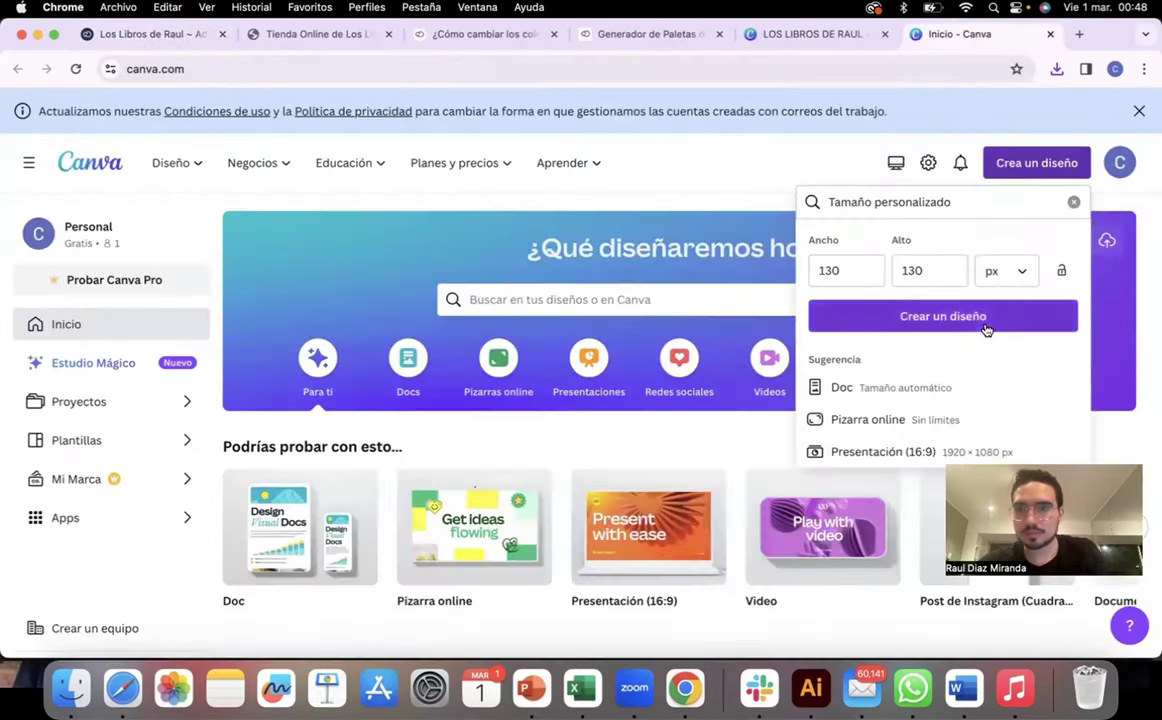
{"action": "left_click", "coordinate": [986, 316]}
{"action": "left_click", "coordinate": [367, 154]}
{"action": "left_click", "coordinate": [88, 446]}
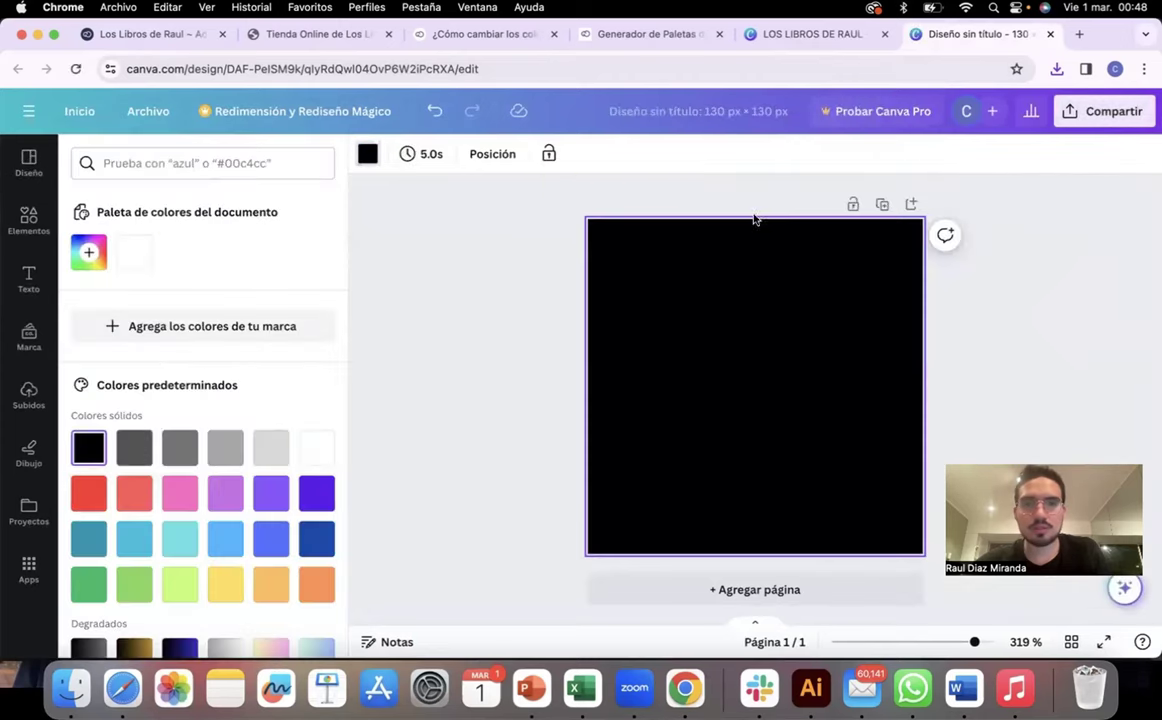
Step: Copy the gold book icon from the logo into it and download as PNG
{"action": "key", "text": "ctrl+shift+Tab"}
{"action": "left_click", "coordinate": [862, 363]}
{"action": "key", "text": "ctrl+c"}
{"action": "key", "text": "ctrl+Tab"}
{"action": "key", "text": "ctrl+v"}
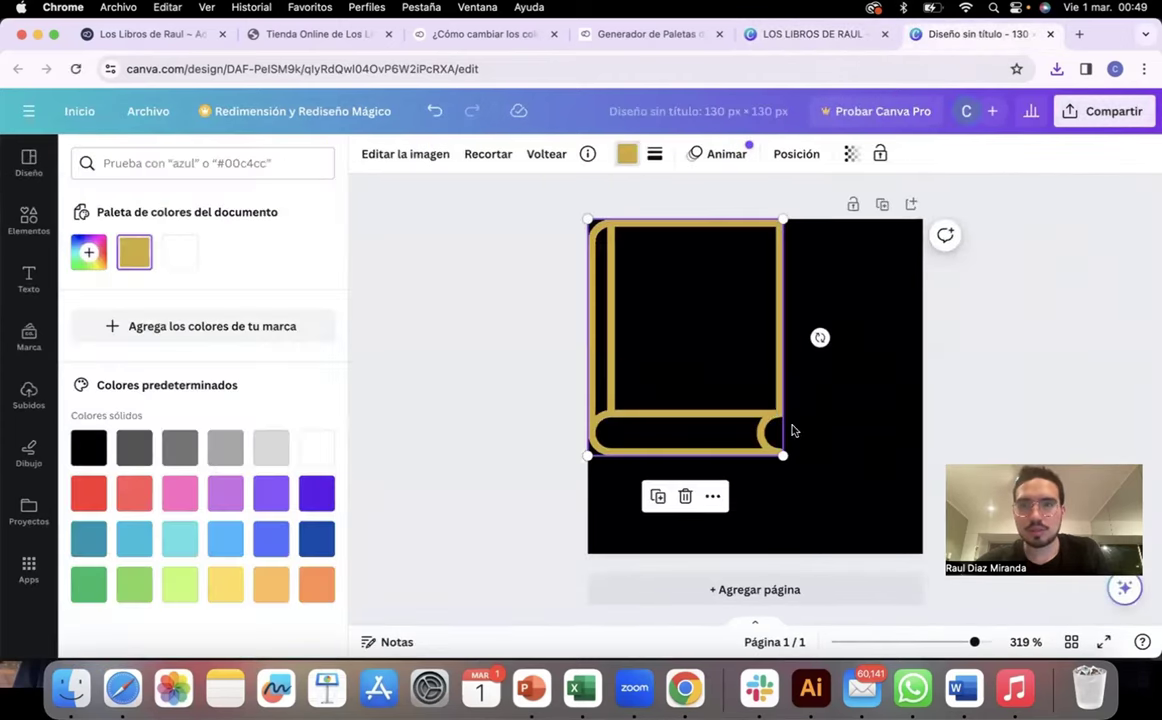
{"action": "left_click", "coordinate": [1105, 111]}
{"action": "left_click", "coordinate": [850, 516]}
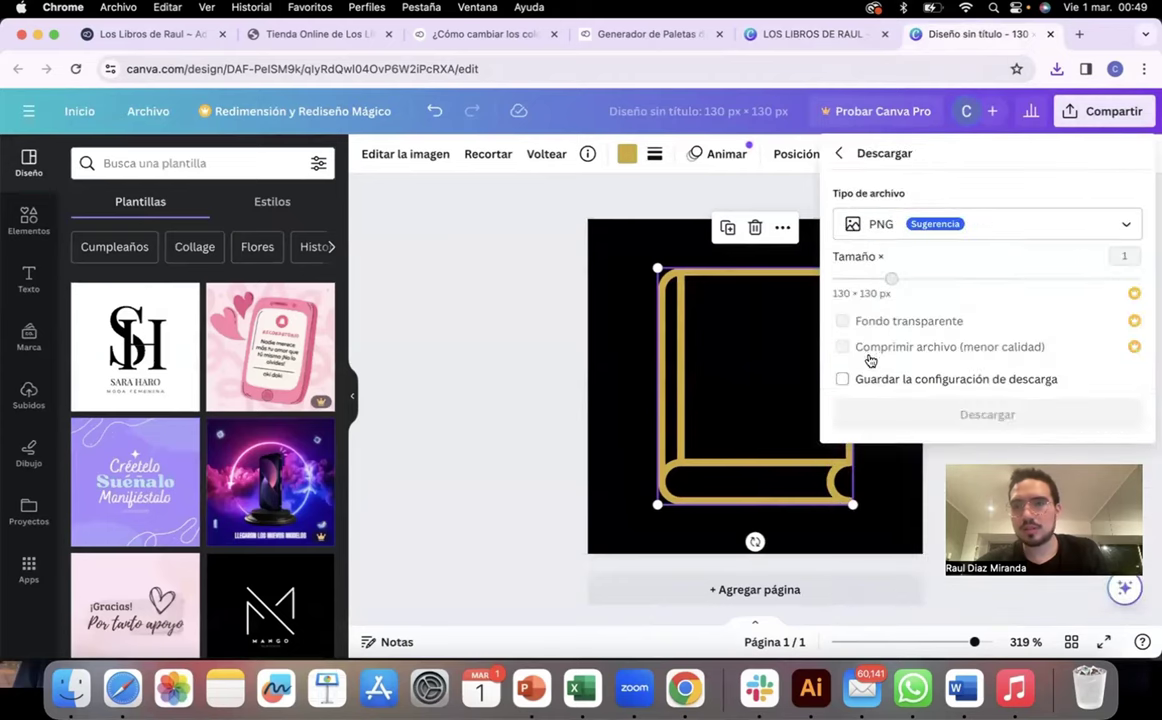
{"action": "left_click", "coordinate": [1009, 412]}
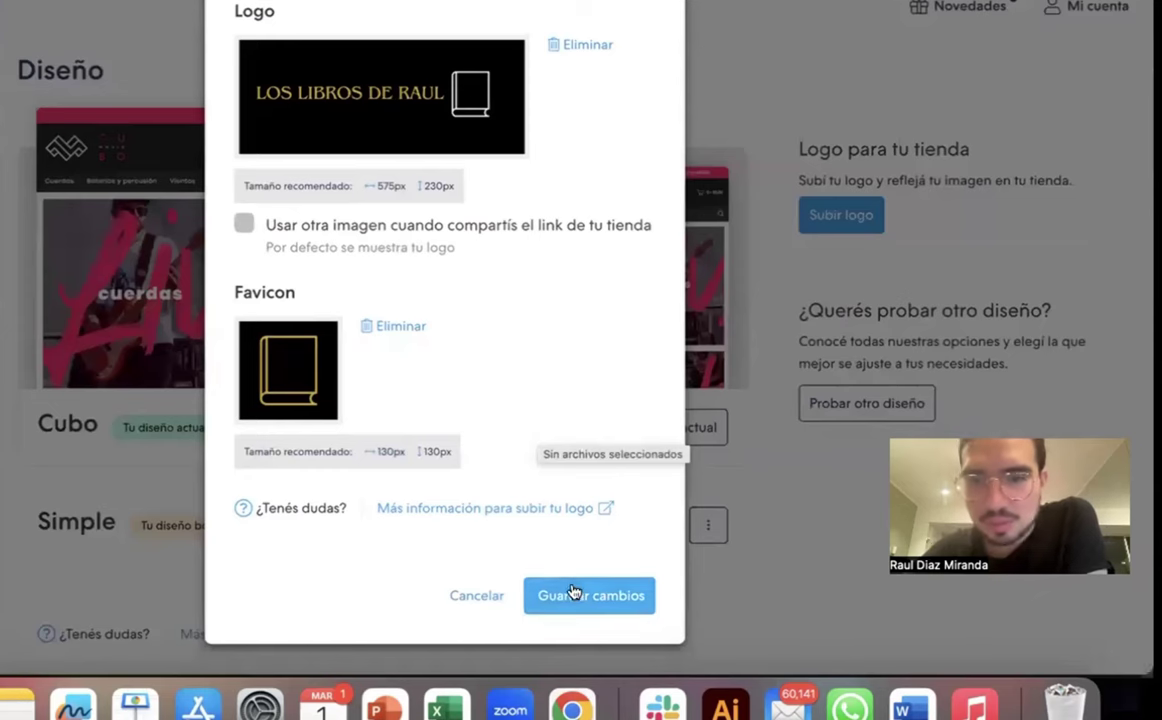
Step: Save the gold book favicon with Guardar cambios in Tiendanube
{"action": "left_click", "coordinate": [575, 594]}
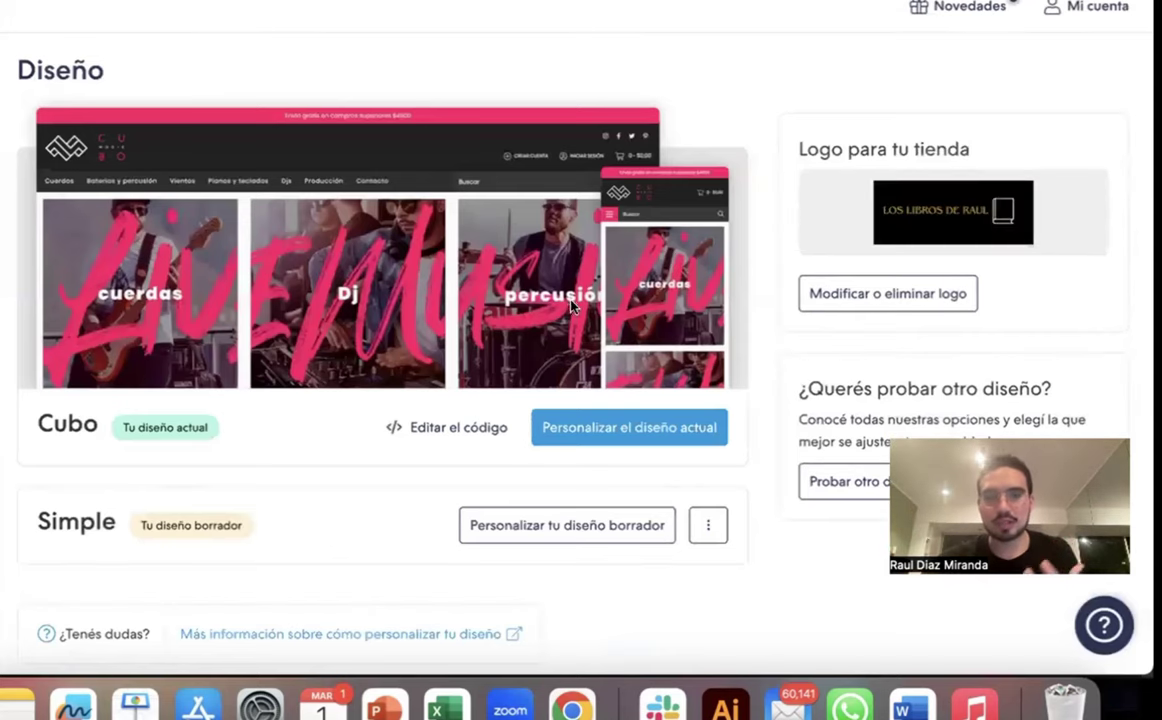
{"action": "scroll", "coordinate": [327, 441], "scroll_direction": "down", "scroll_amount": 3}
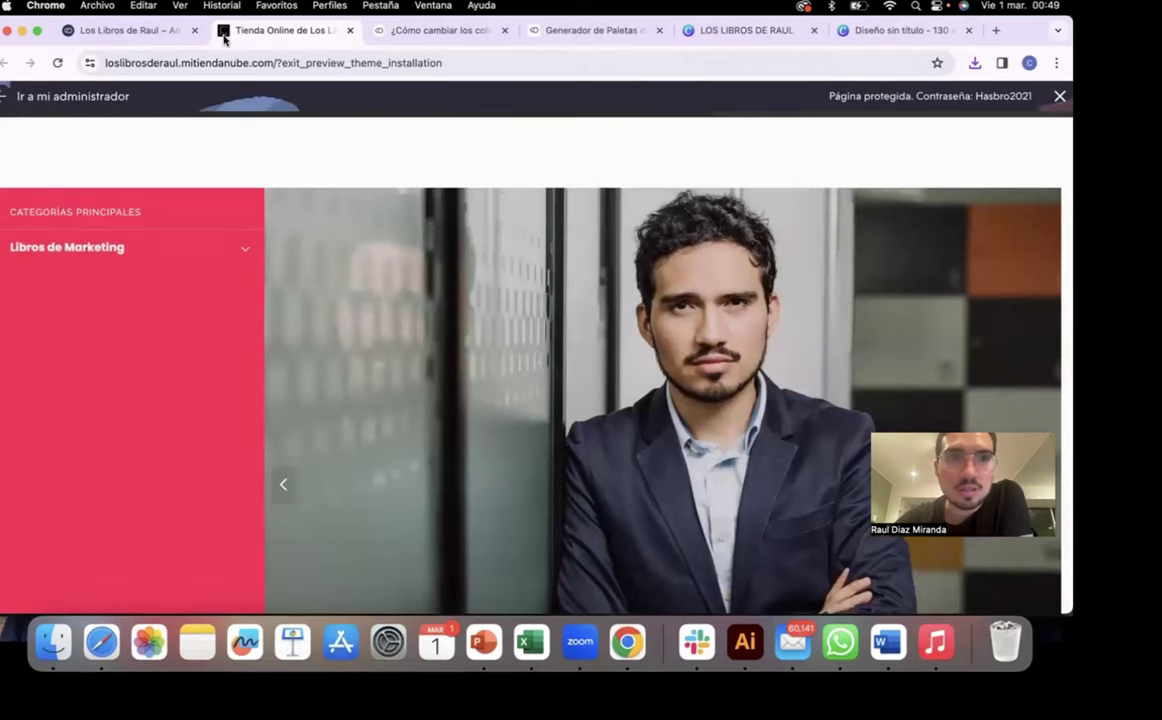
Step: Open Personalizar el diseño actual and look at the Colores de tu marca settings
{"action": "scroll", "coordinate": [150, 190], "scroll_direction": "up", "scroll_amount": 2}
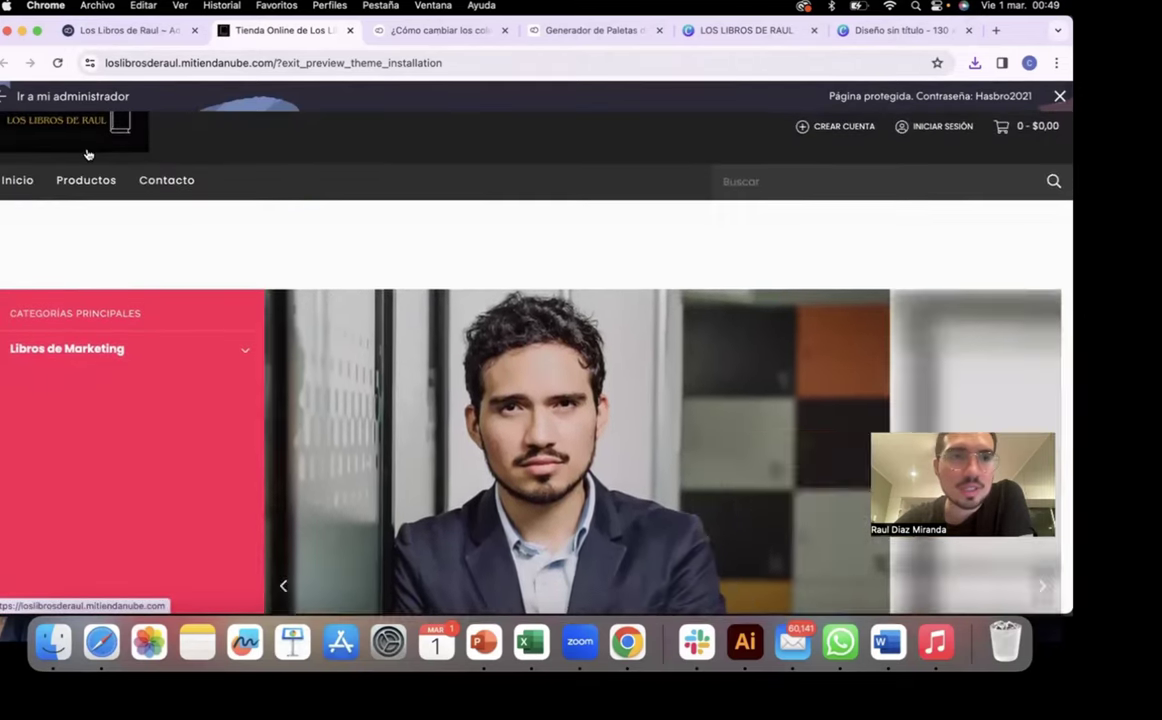
{"action": "left_click", "coordinate": [125, 30]}
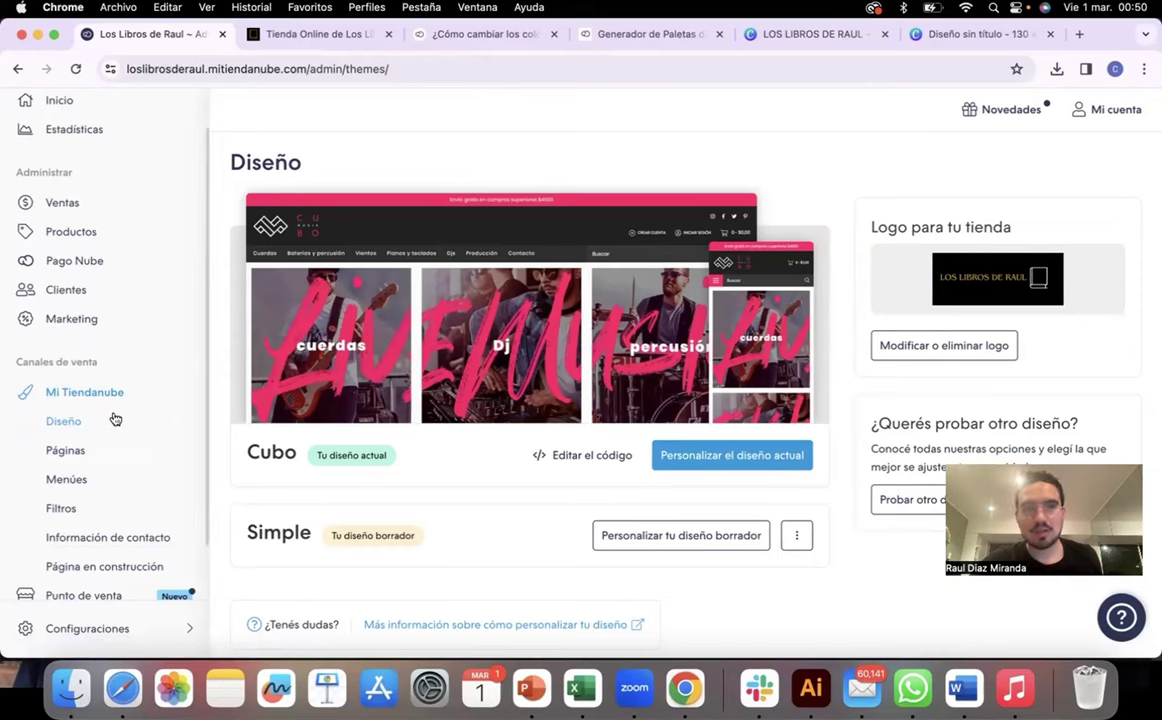
{"action": "scroll", "coordinate": [739, 358], "scroll_direction": "down", "scroll_amount": 2}
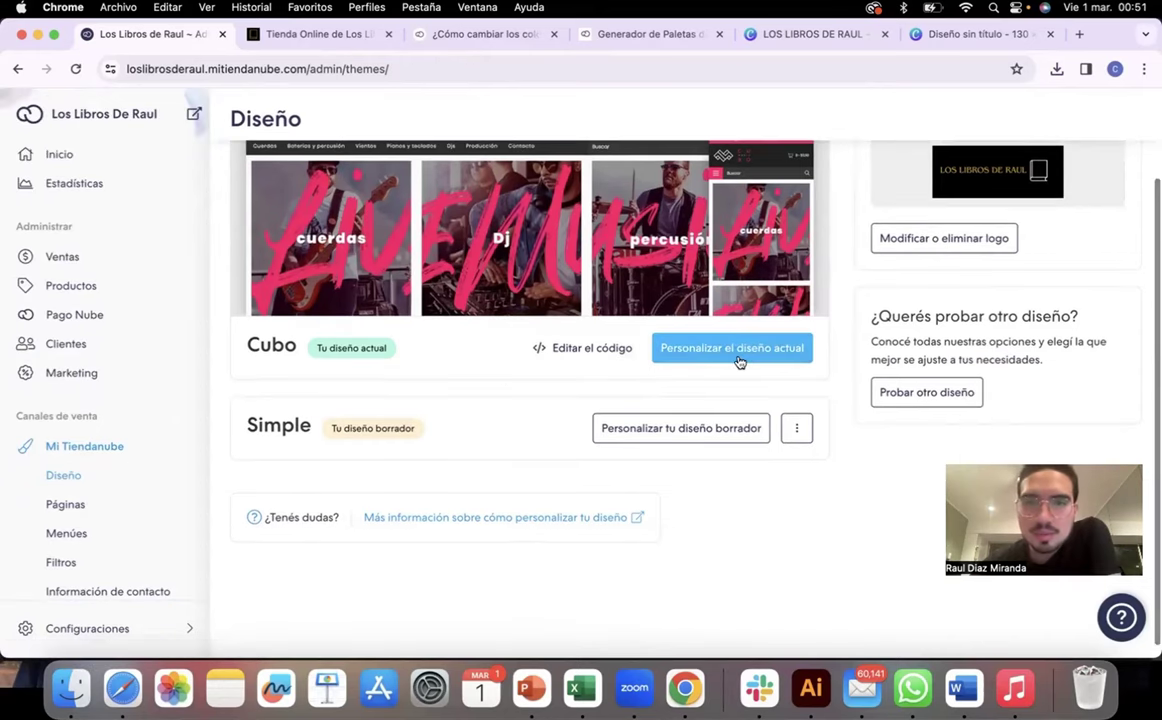
{"action": "left_click", "coordinate": [738, 348]}
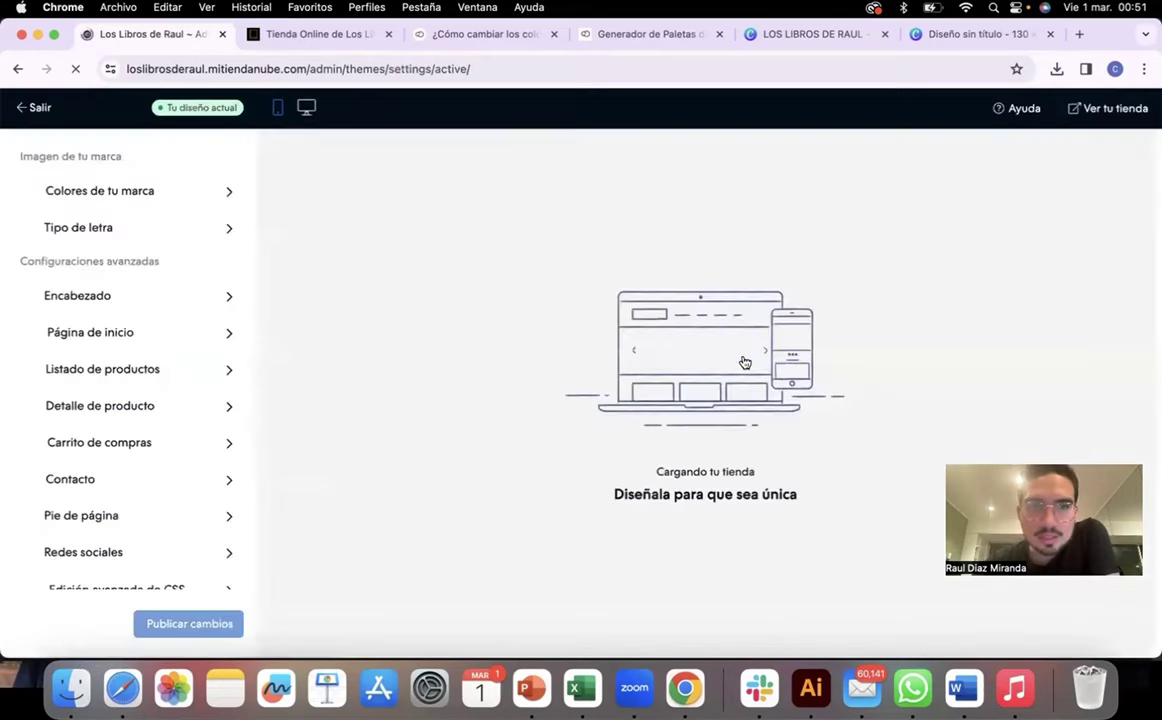
{"action": "left_click", "coordinate": [196, 203]}
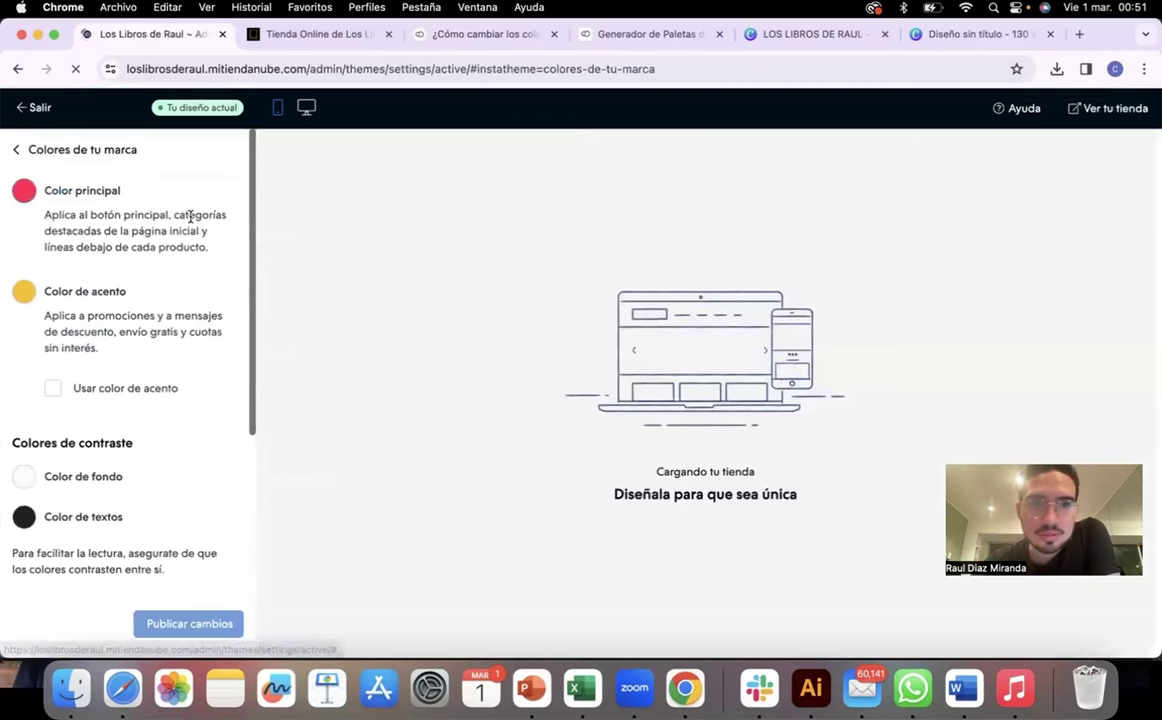
{"action": "scroll", "coordinate": [636, 454], "scroll_direction": "down", "scroll_amount": 5}
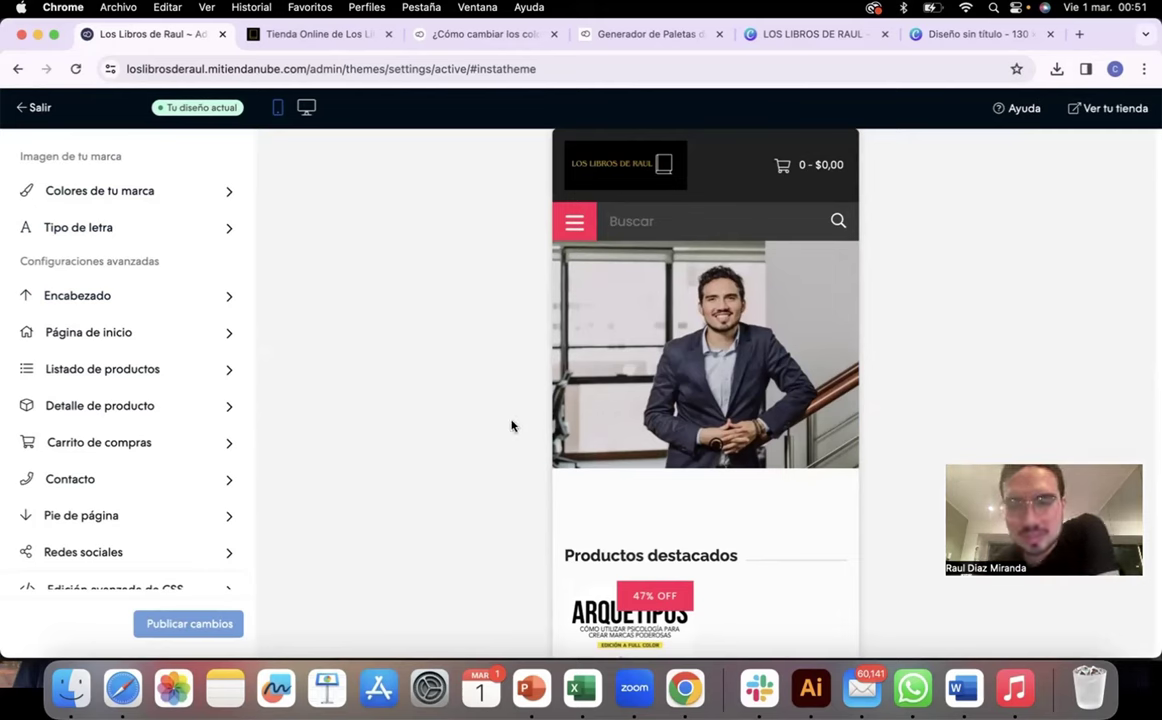
Step: Preview the store in desktop layout, then switch back to the mobile layout
{"action": "left_click", "coordinate": [302, 112]}
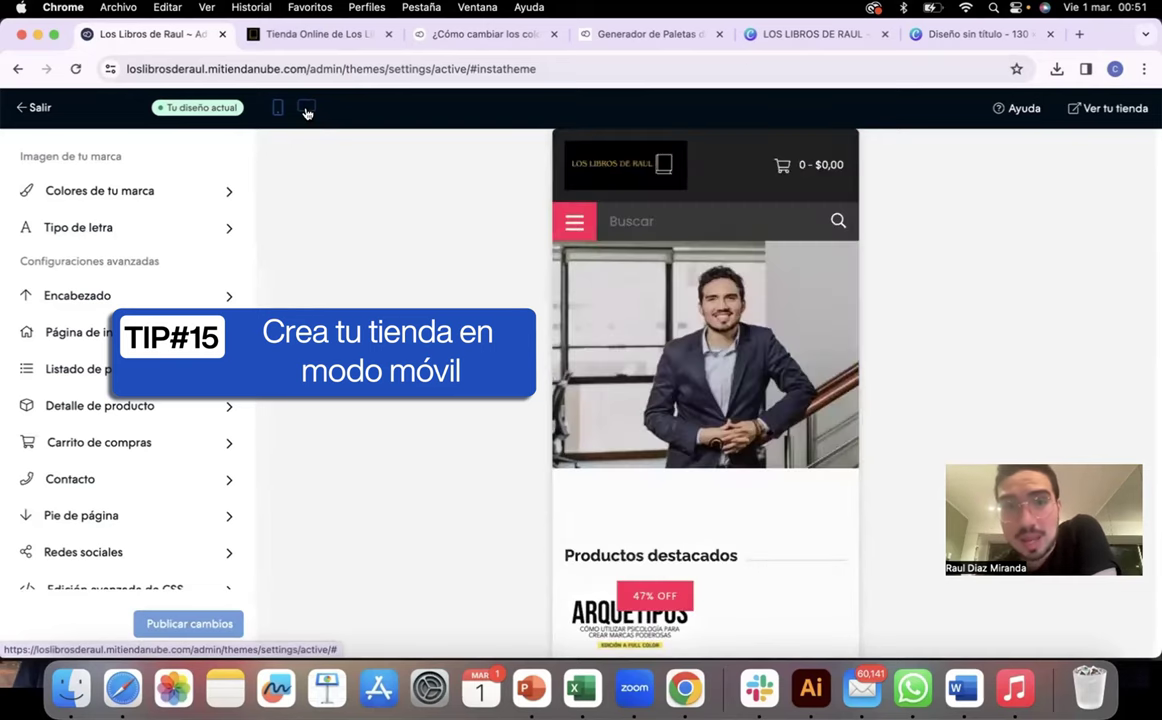
{"action": "left_click", "coordinate": [306, 111]}
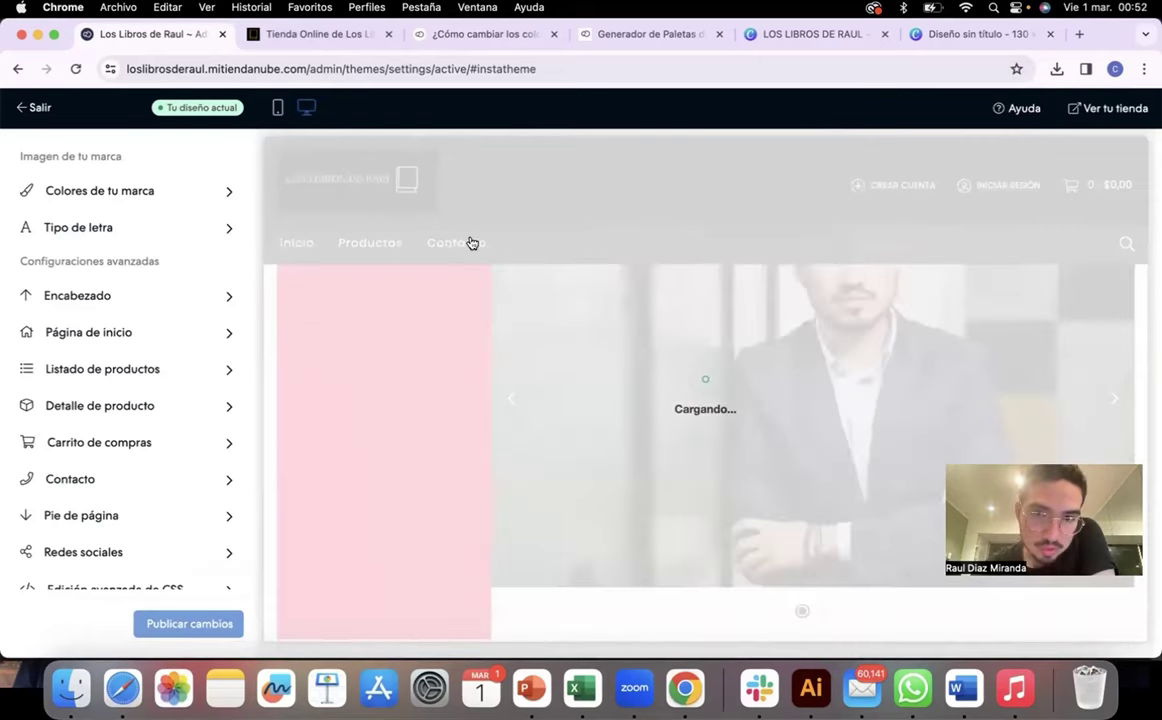
{"action": "scroll", "coordinate": [537, 410], "scroll_direction": "down", "scroll_amount": 10}
{"action": "scroll", "coordinate": [537, 410], "scroll_direction": "up", "scroll_amount": 10}
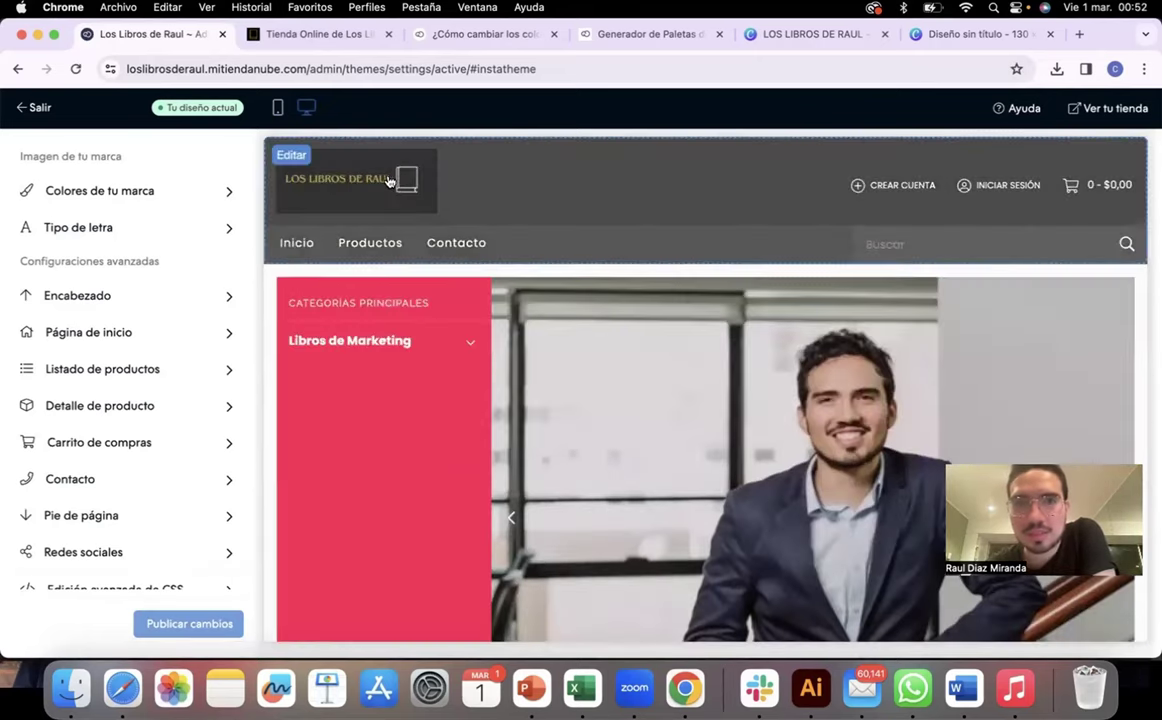
{"action": "left_click", "coordinate": [279, 107]}
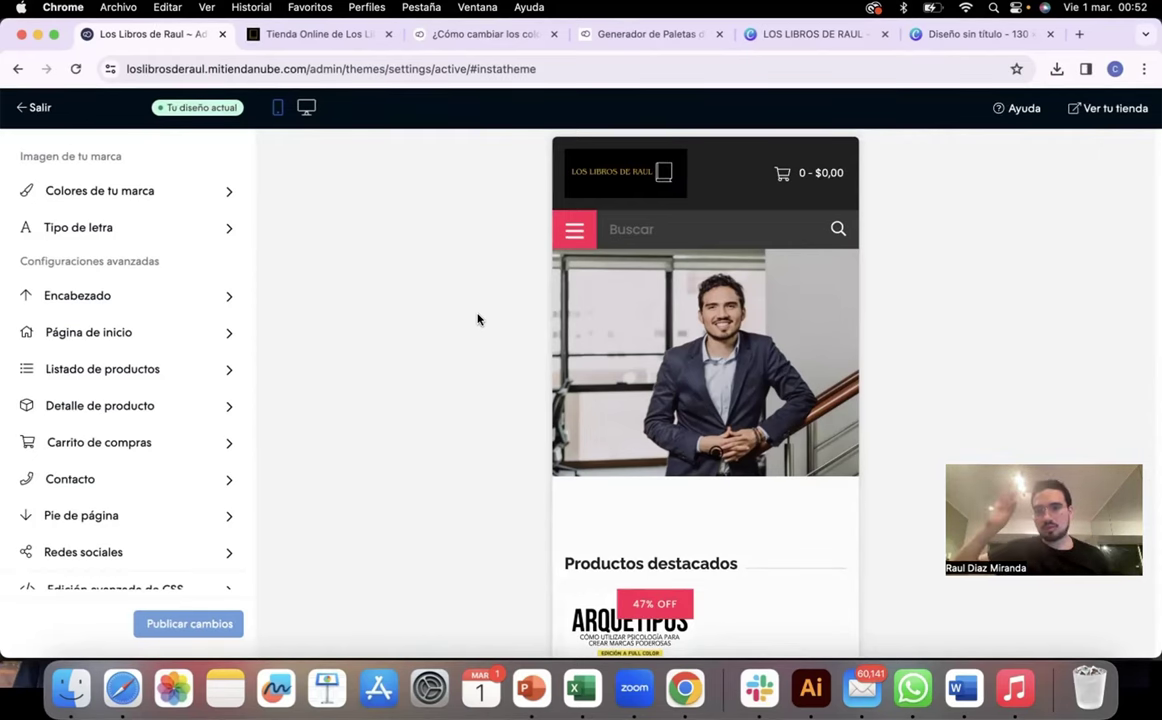
{"action": "scroll", "coordinate": [110, 250], "scroll_direction": "down", "scroll_amount": 2}
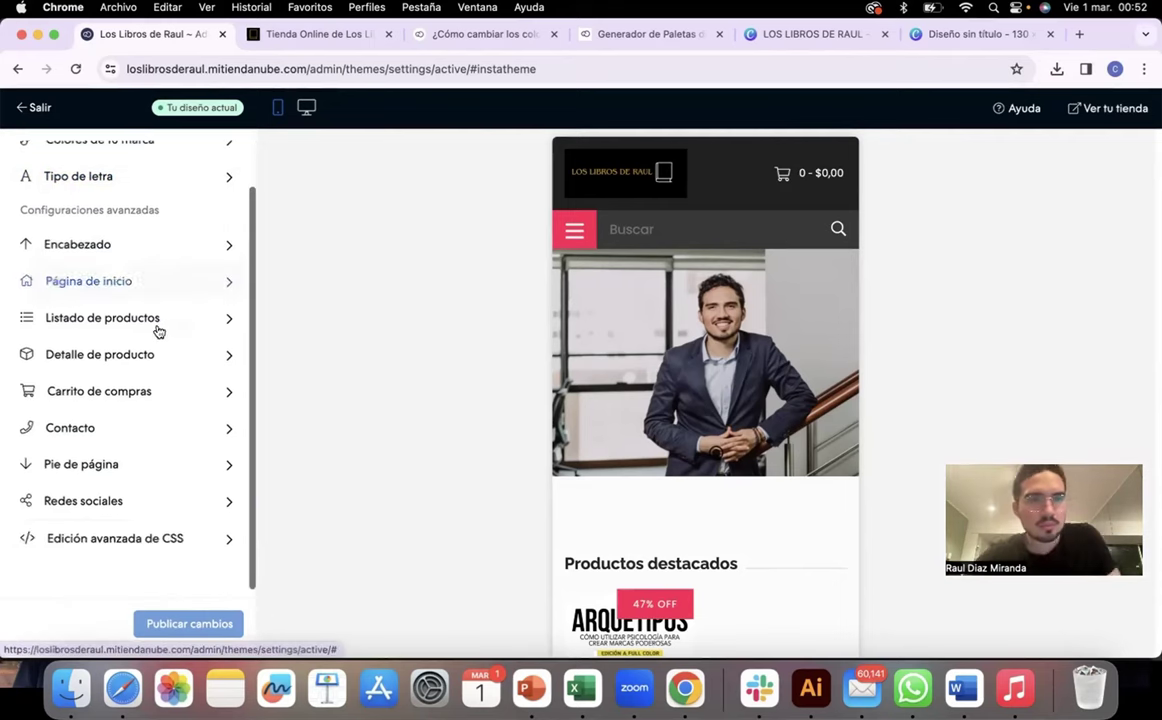
Step: Open Tiendanube's homepage image carousel settings and find the recommended 1580×600 px size
{"action": "left_click", "coordinate": [134, 275]}
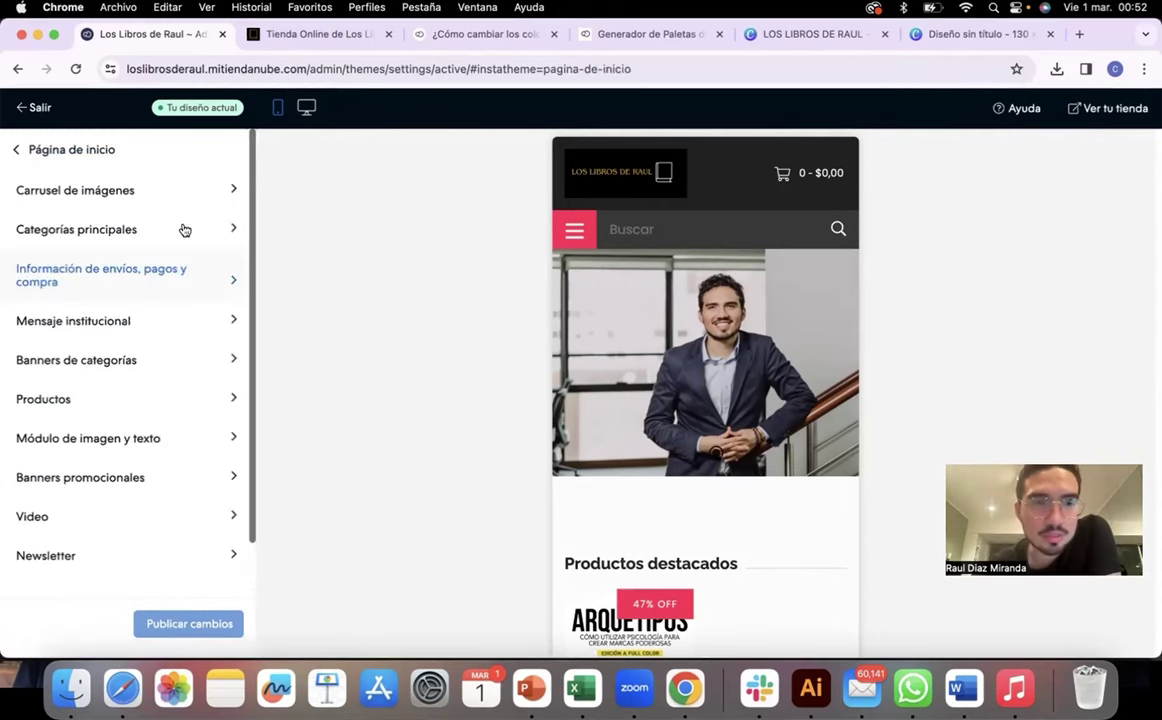
{"action": "left_click", "coordinate": [166, 198]}
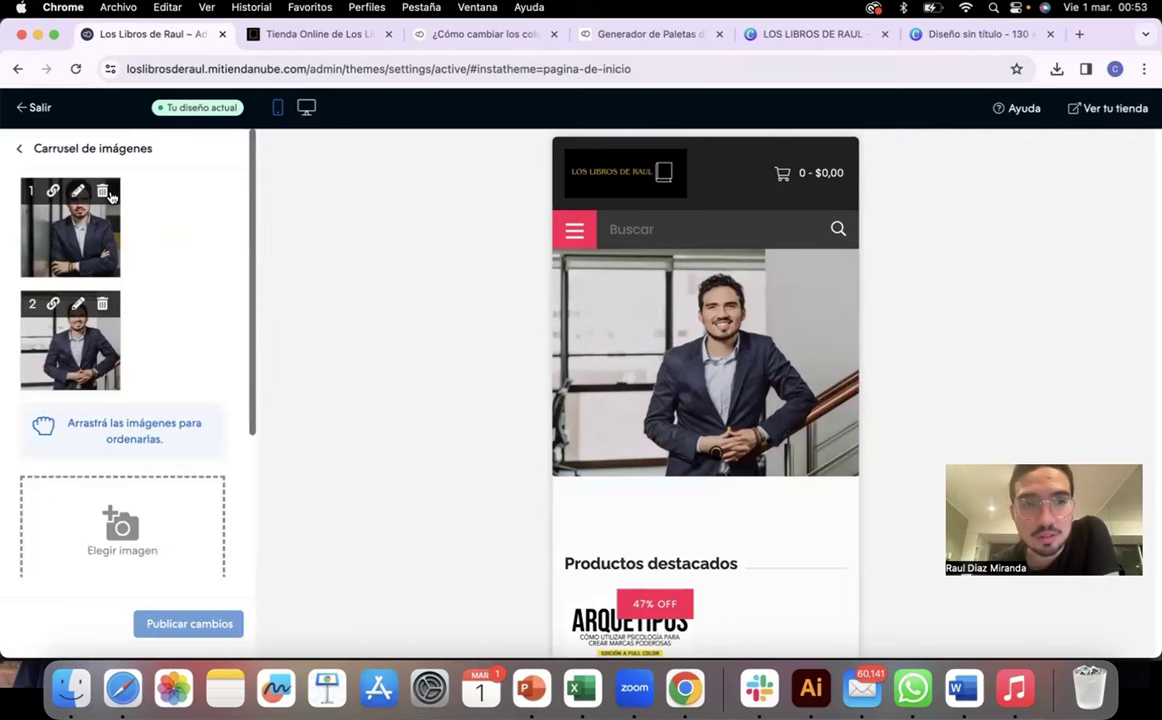
{"action": "left_click", "coordinate": [980, 40]}
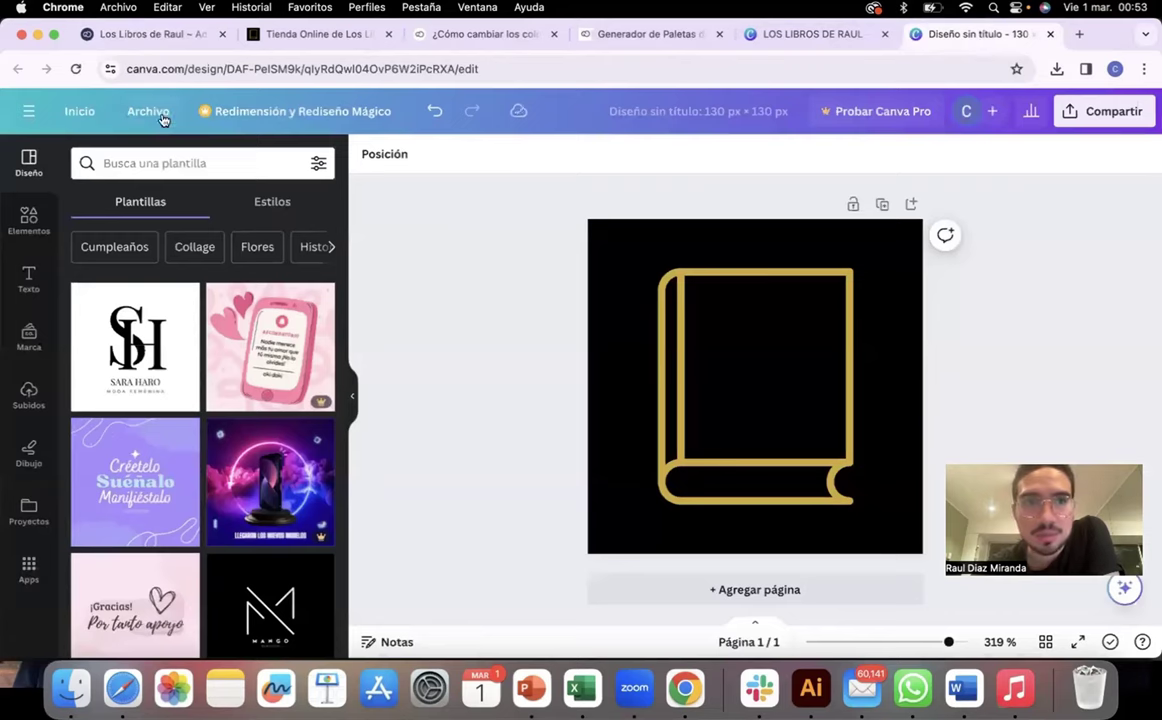
{"action": "left_click", "coordinate": [150, 36]}
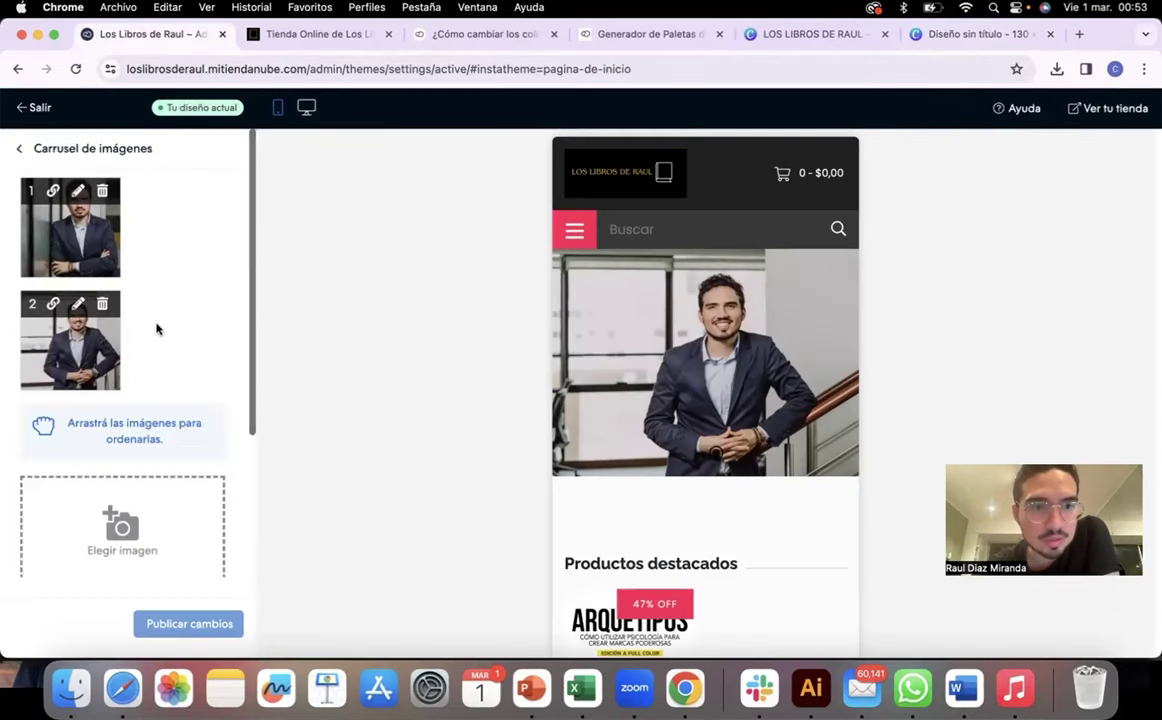
{"action": "scroll", "coordinate": [137, 455], "scroll_direction": "down", "scroll_amount": 3}
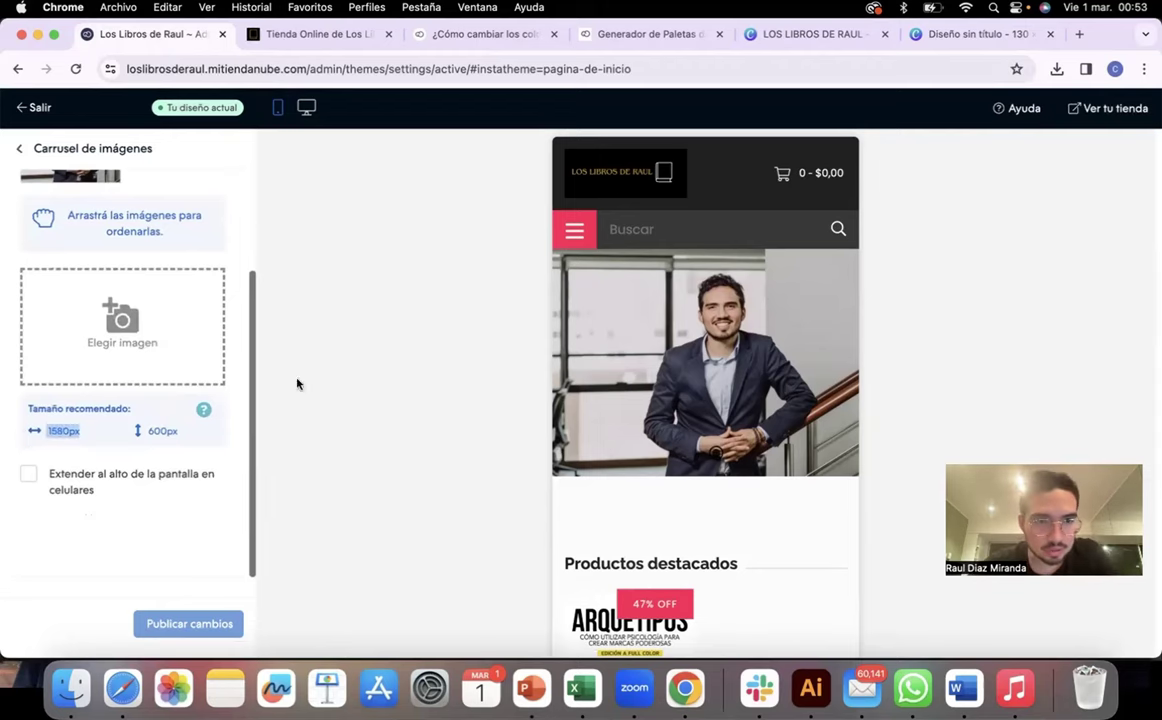
Step: Go back to Canva and load its Inicio home page
{"action": "left_click", "coordinate": [970, 38]}
{"action": "left_click", "coordinate": [790, 36]}
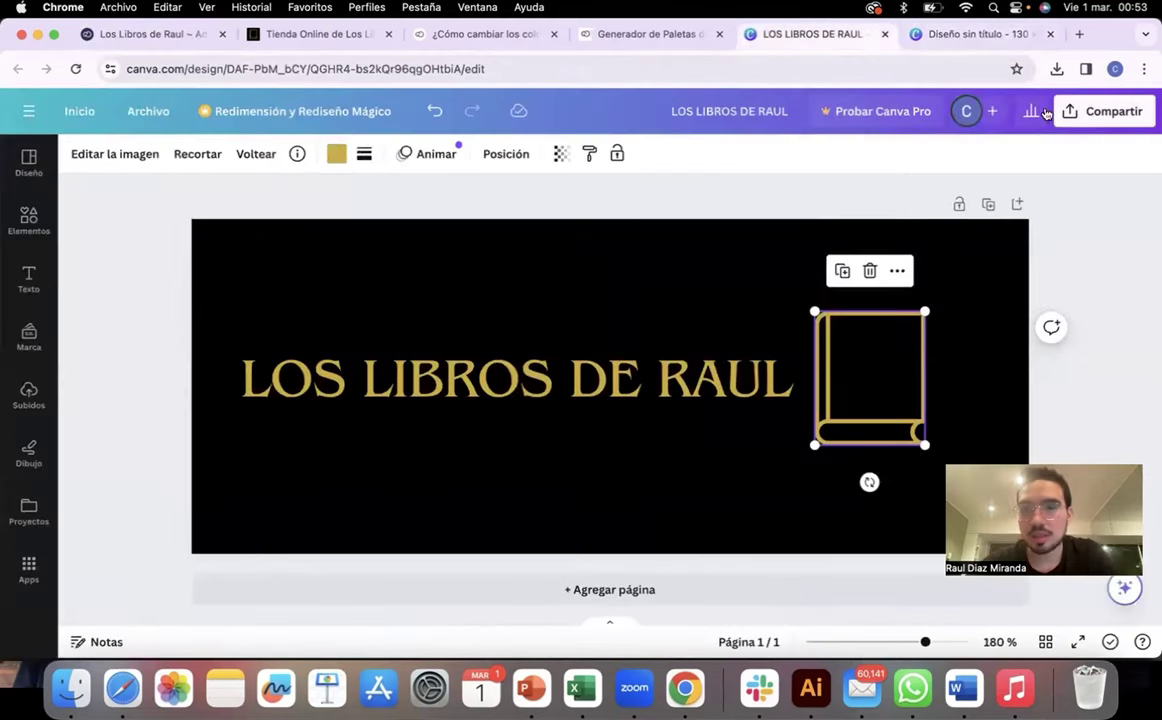
{"action": "left_click", "coordinate": [930, 34]}
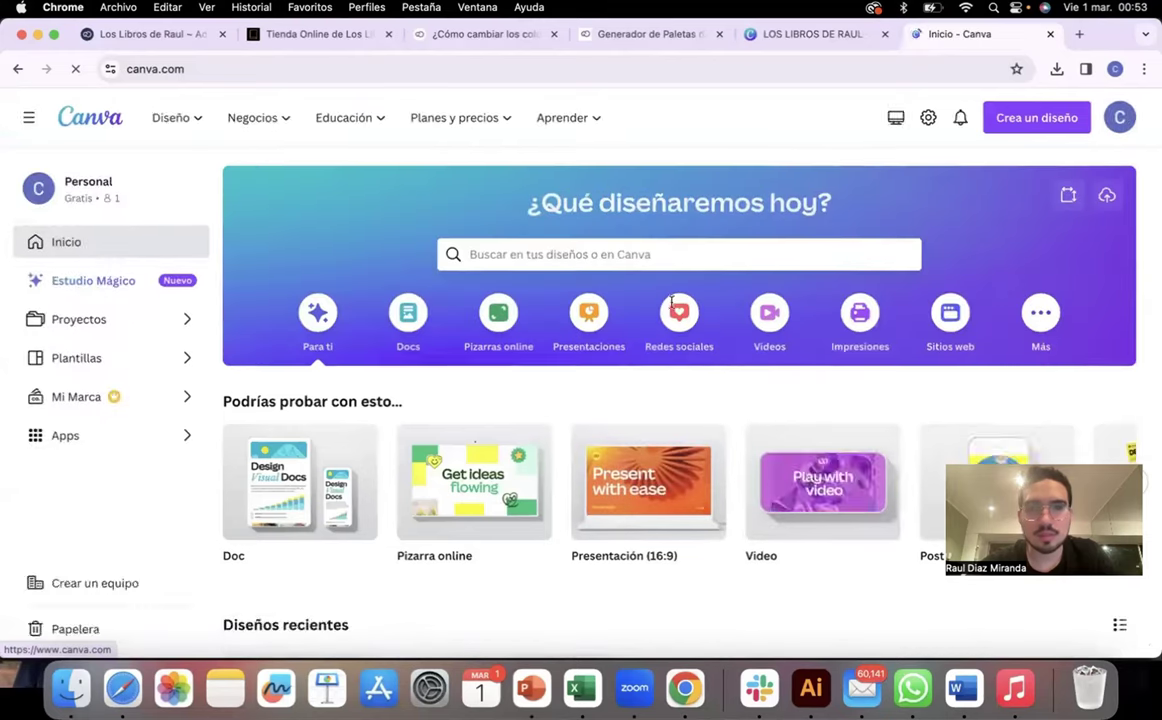
Step: Create a custom-size 1580×600 px Canva design for the carousel banner
{"action": "left_click", "coordinate": [1037, 162]}
{"action": "left_click", "coordinate": [845, 248]}
{"action": "type", "text": "15"}
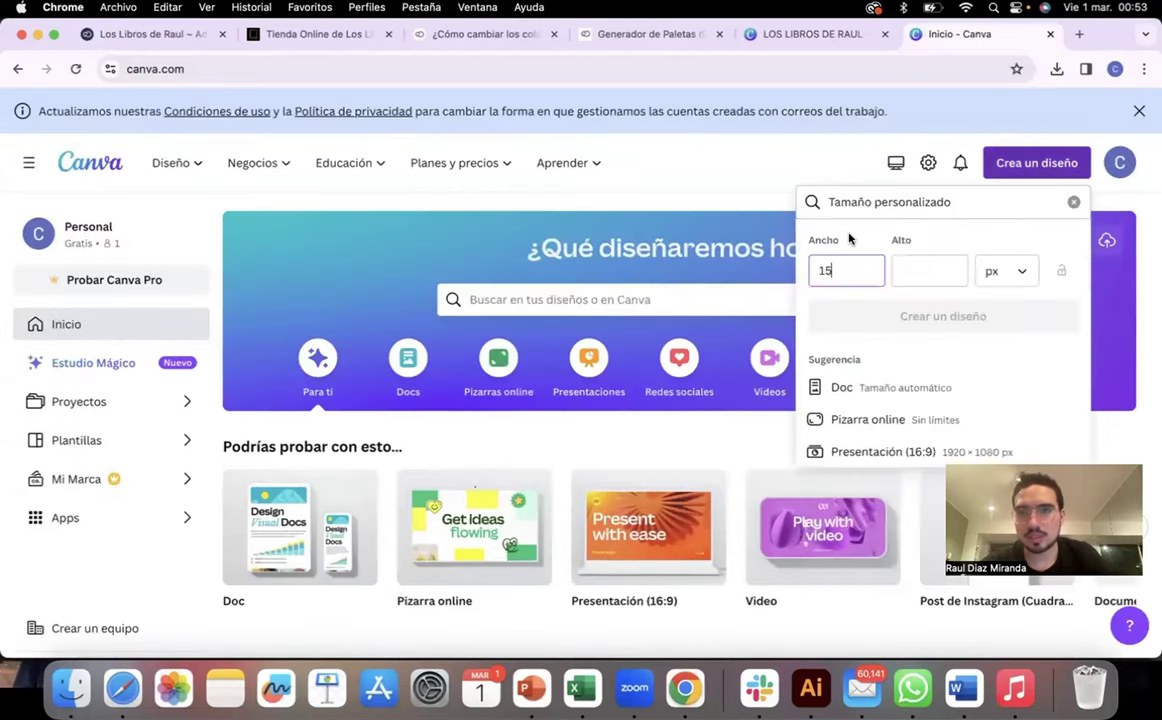
{"action": "key", "text": "super+1"}
{"action": "left_click", "coordinate": [955, 34]}
{"action": "type", "text": "80"}
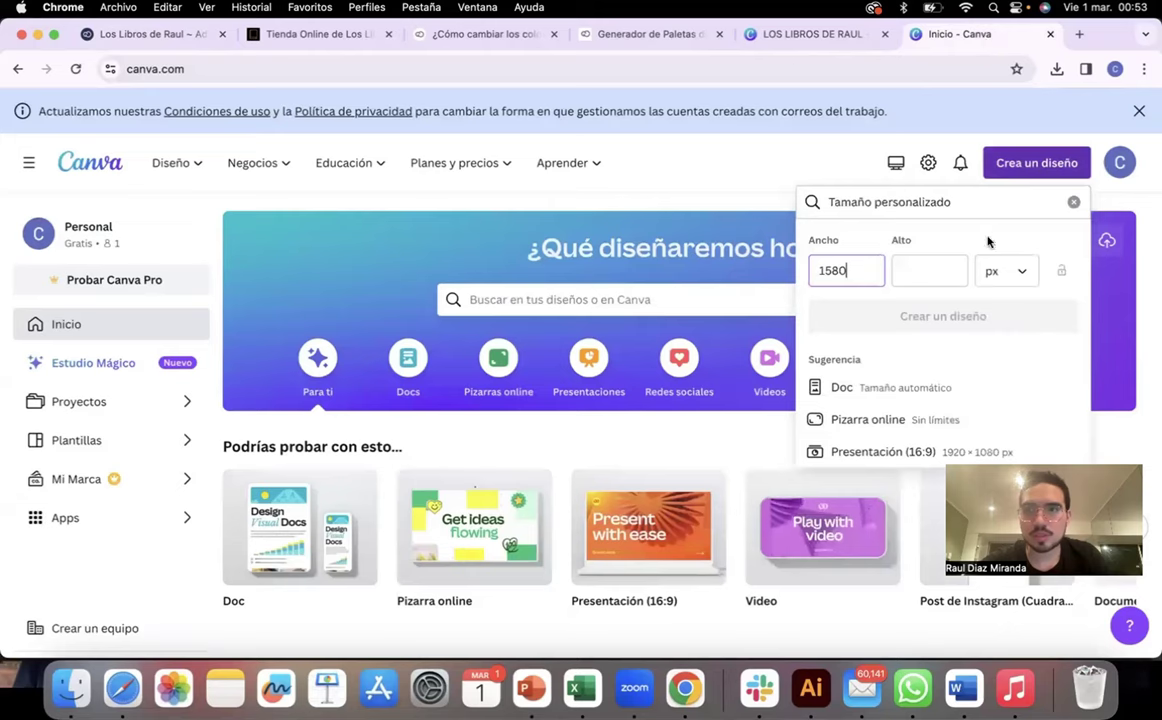
{"action": "left_click", "coordinate": [938, 268]}
{"action": "type", "text": "600"}
{"action": "key", "text": "Return"}
Step: Fill the banner black, upload the portrait photo and move it to the right edge
{"action": "left_click", "coordinate": [367, 154]}
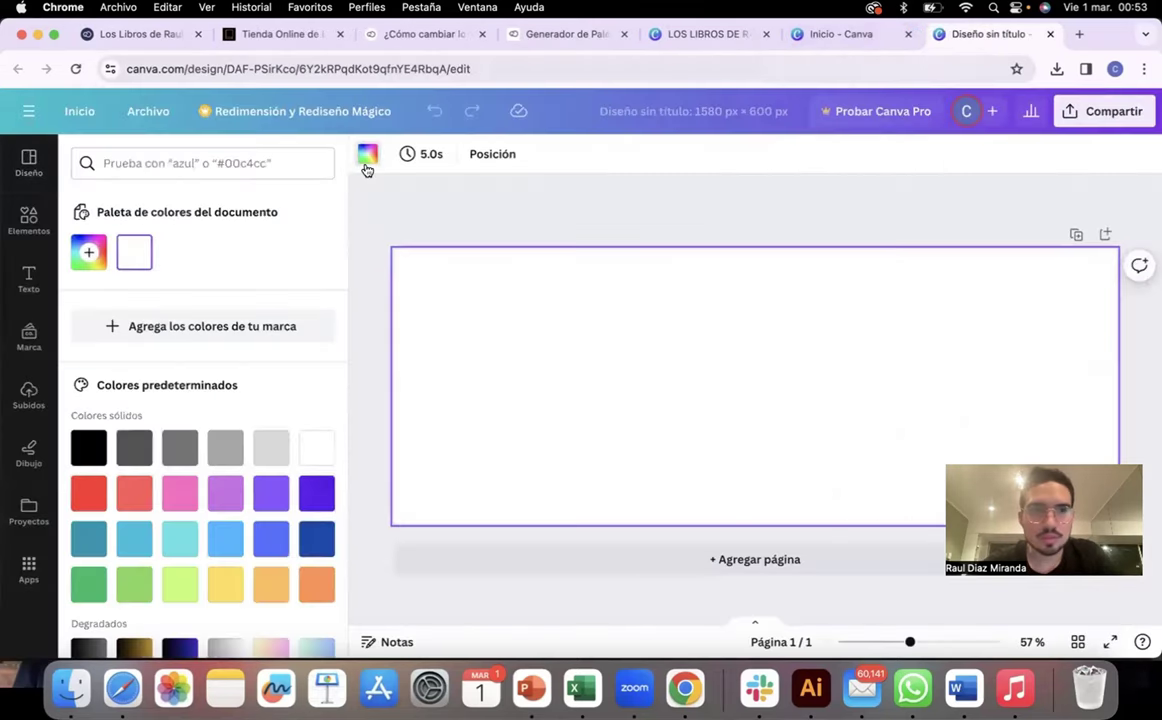
{"action": "left_click", "coordinate": [88, 447]}
{"action": "left_click", "coordinate": [30, 397]}
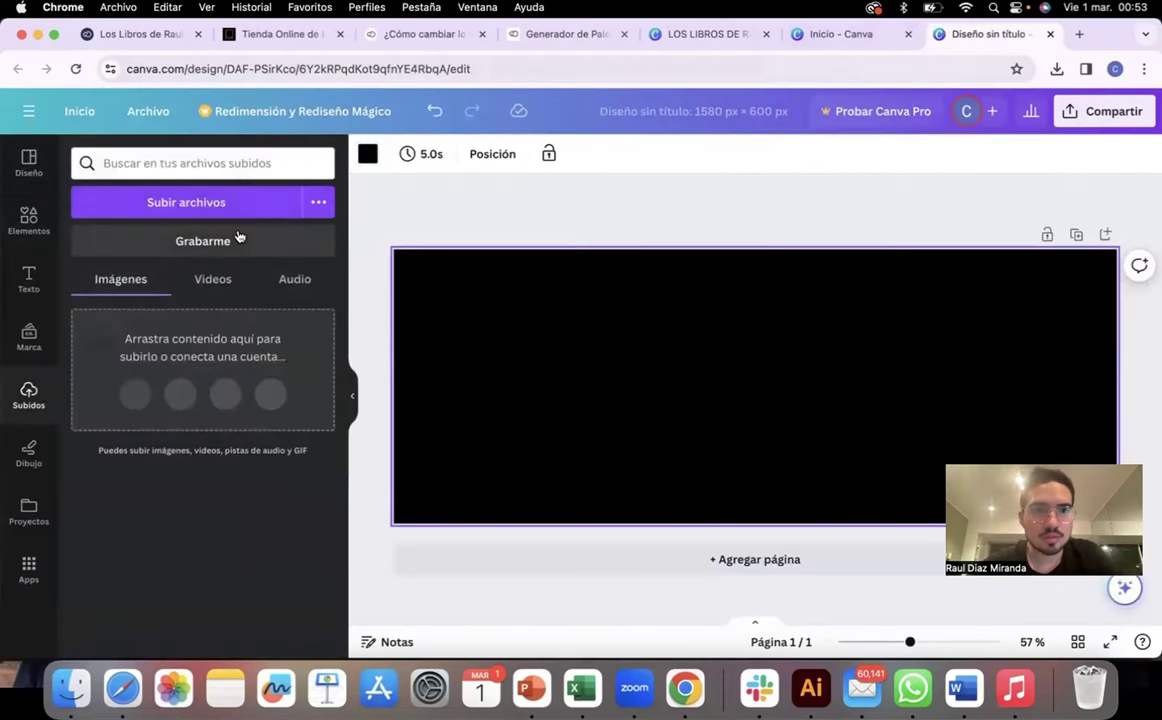
{"action": "left_click", "coordinate": [200, 200]}
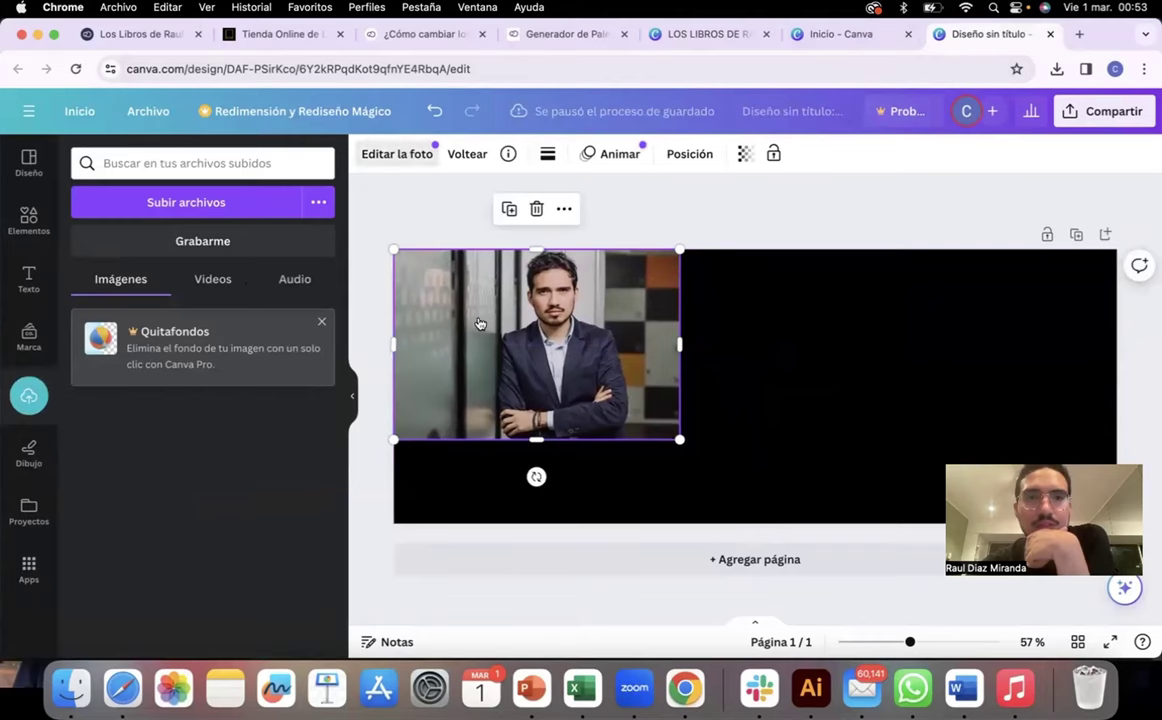
{"action": "left_click", "coordinate": [237, 368]}
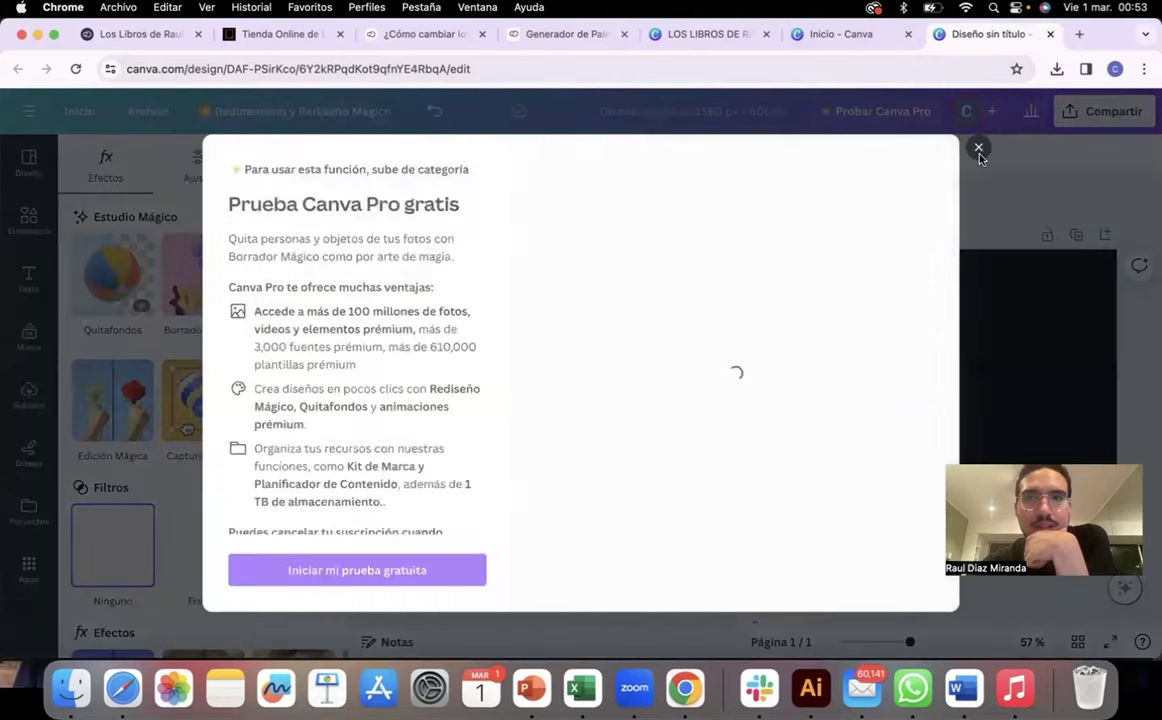
{"action": "left_click", "coordinate": [978, 156]}
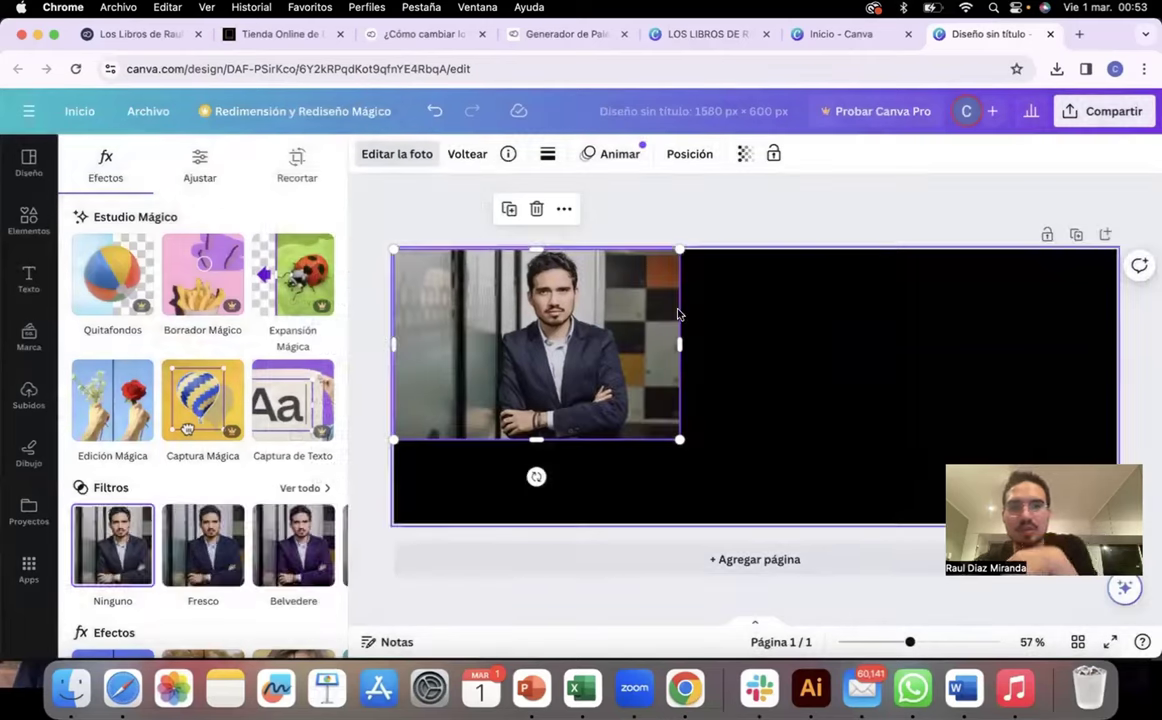
{"action": "left_click_drag", "start_coordinate": [520, 284], "coordinate": [956, 284]}
Step: Enlarge the photo and search Elementos for 'MARCO' frames
{"action": "left_click", "coordinate": [14, 222]}
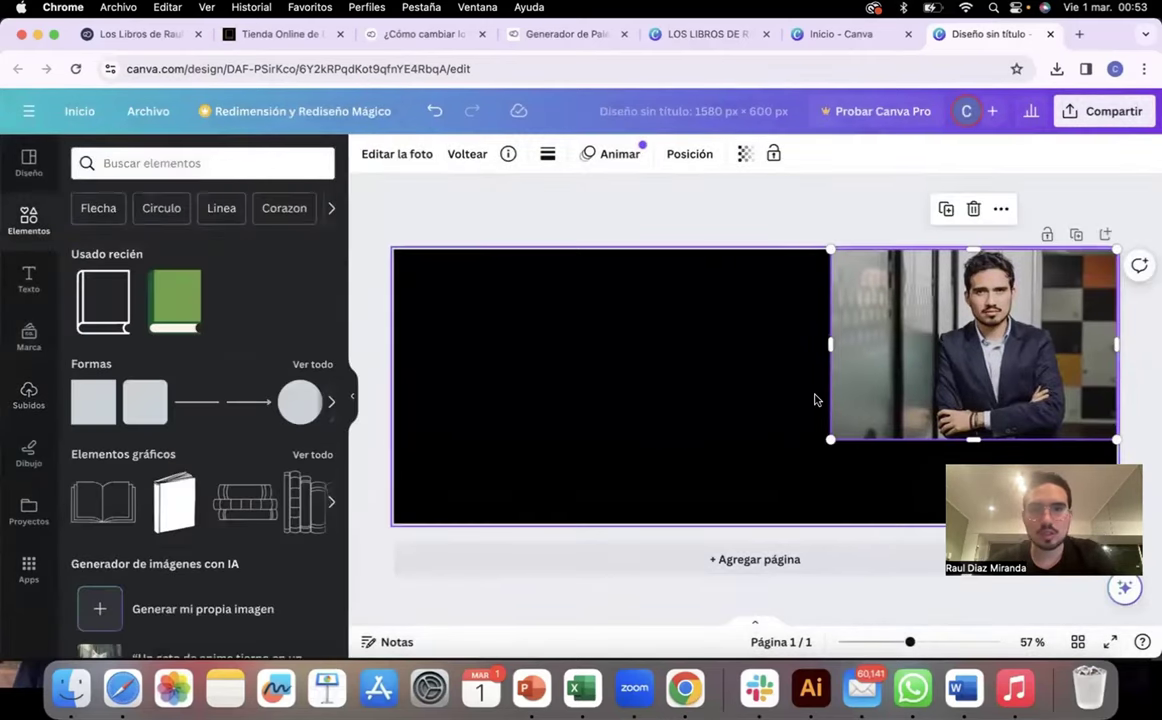
{"action": "left_click_drag", "start_coordinate": [834, 438], "coordinate": [711, 521]}
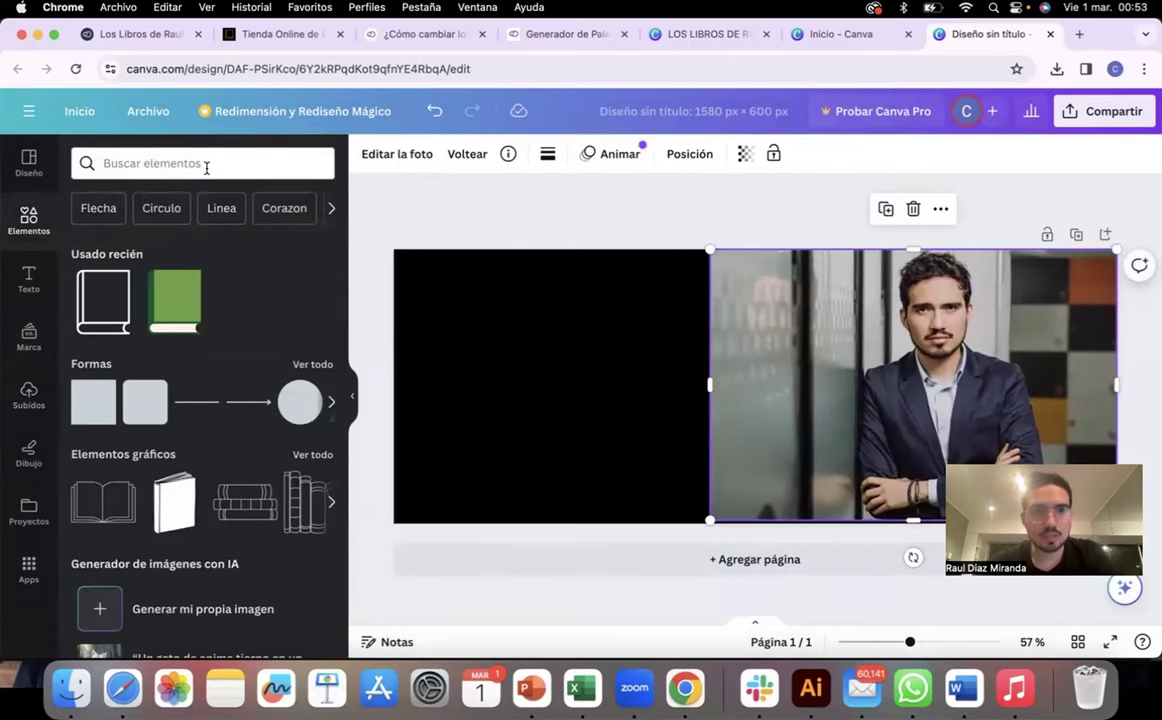
{"action": "left_click", "coordinate": [206, 164]}
{"action": "type", "text": "MARCO"}
{"action": "key", "text": "Return"}
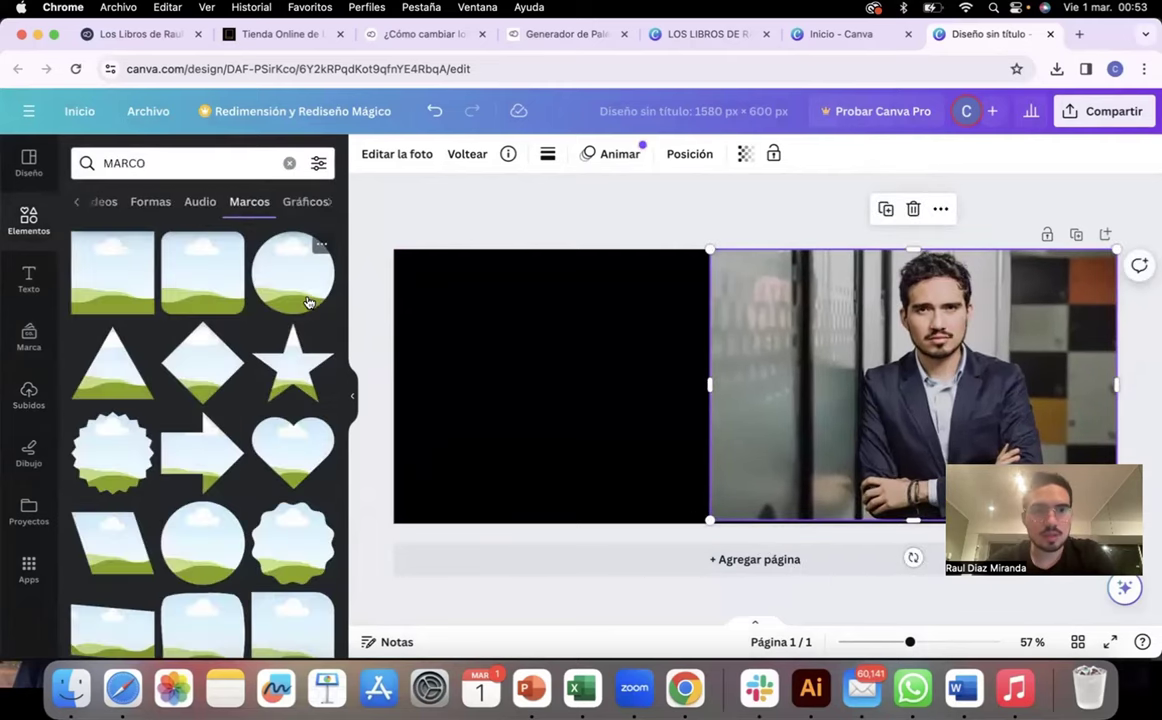
{"action": "scroll", "coordinate": [97, 476], "scroll_direction": "down", "scroll_amount": 2}
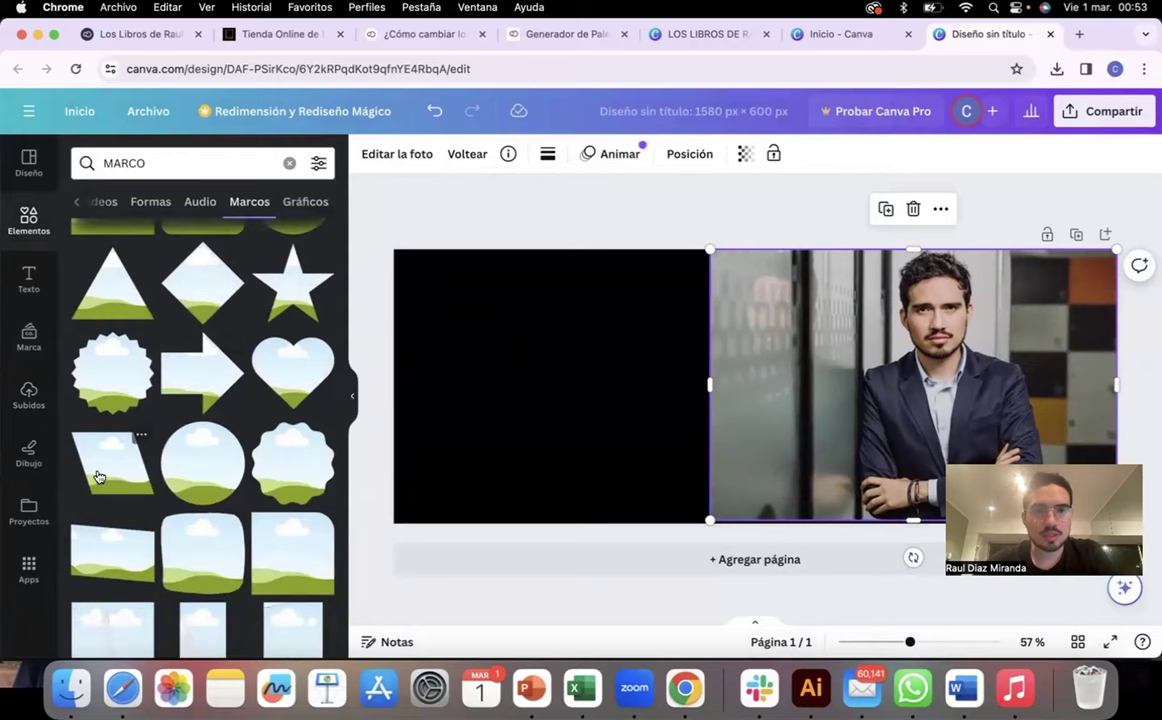
Step: Put the photo into a parallelogram frame and enlarge the framed photo
{"action": "left_click_drag", "start_coordinate": [97, 476], "coordinate": [855, 351]}
{"action": "left_click_drag", "start_coordinate": [939, 384], "coordinate": [1121, 586]}
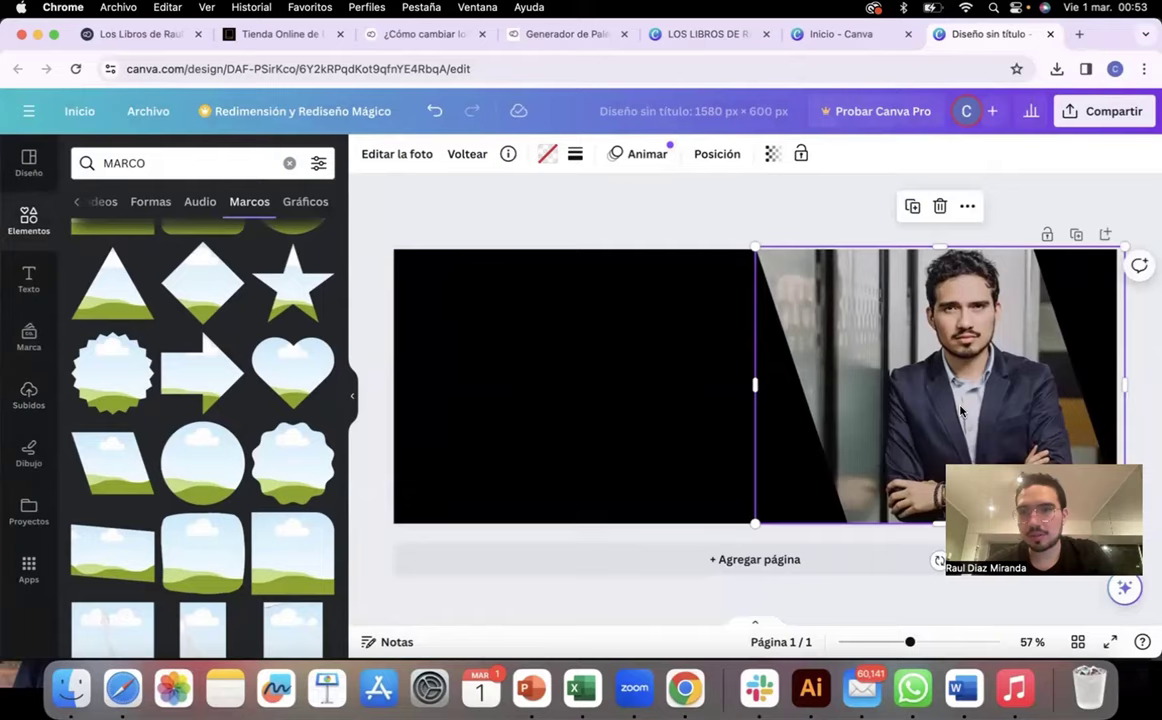
{"action": "double_click", "coordinate": [960, 410]}
{"action": "key", "text": "Escape"}
{"action": "left_click", "coordinate": [752, 215]}
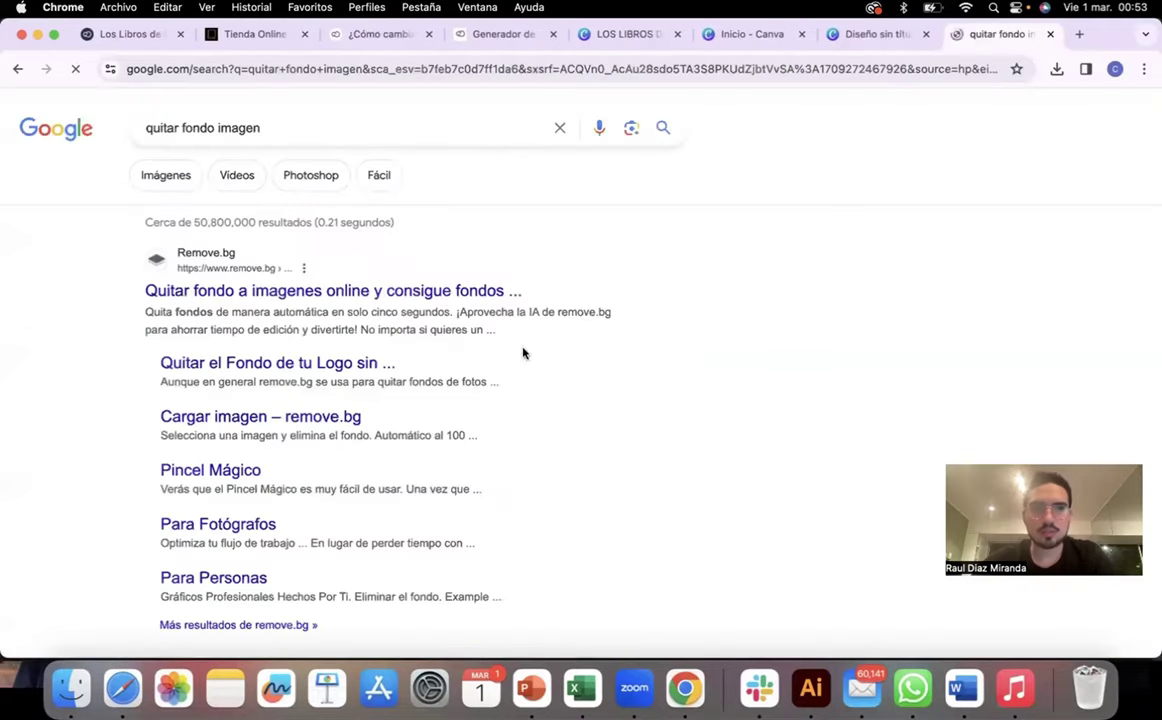
Step: Remove the portrait's background on remove.bg and open the cut-out in a Canva design
{"action": "left_click", "coordinate": [309, 289]}
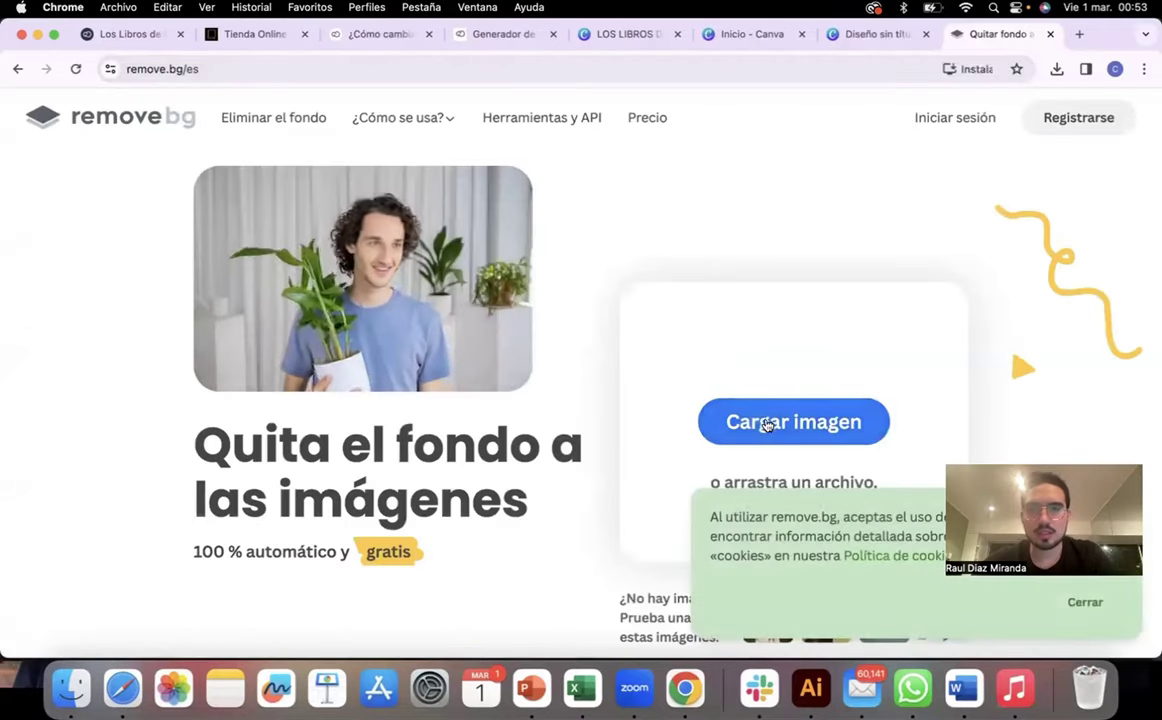
{"action": "left_click", "coordinate": [766, 425]}
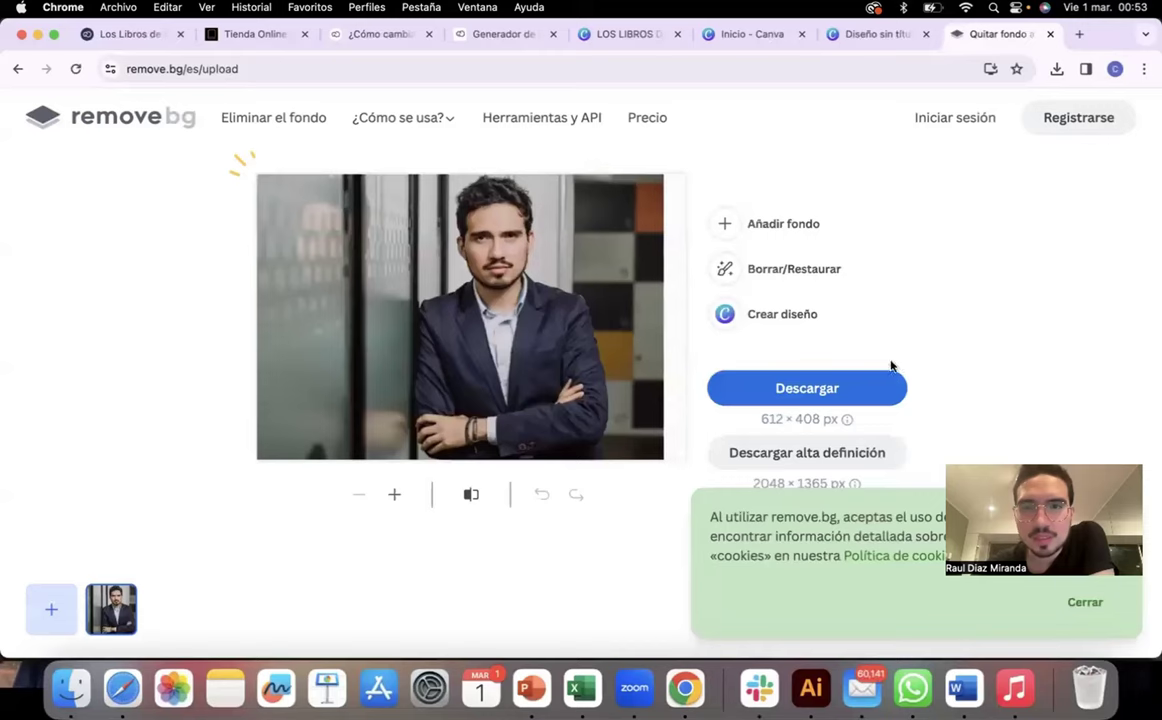
{"action": "left_click", "coordinate": [770, 315]}
{"action": "left_click", "coordinate": [596, 458]}
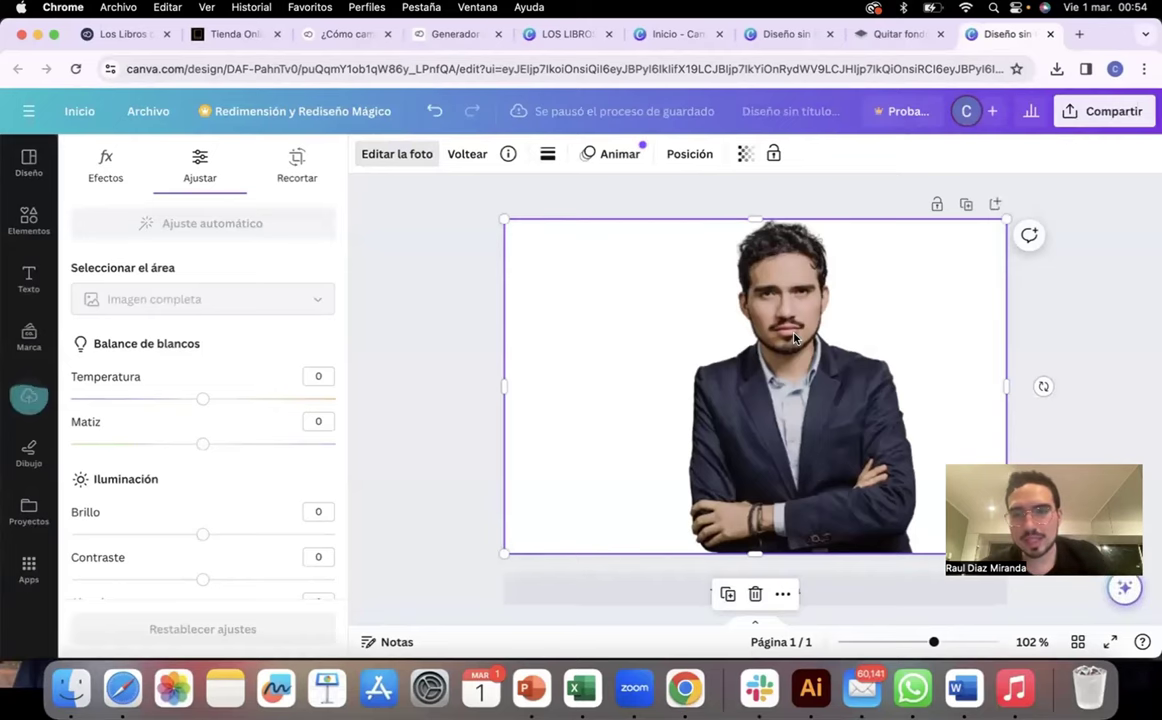
{"action": "key", "text": "ctrl+shift+Tab"}
Step: Paste the cut-out portrait onto page 2, placing and enlarging it at the lower right
{"action": "left_click", "coordinate": [768, 37]}
{"action": "key", "text": "ctrl+v"}
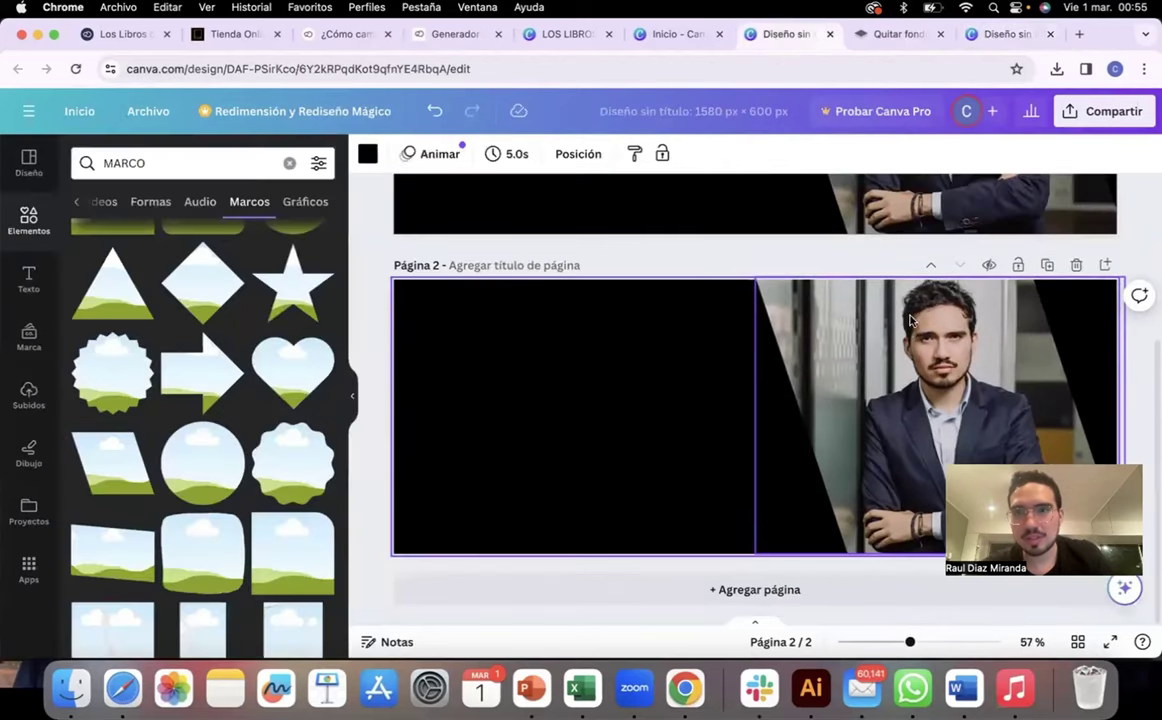
{"action": "left_click_drag", "start_coordinate": [534, 365], "coordinate": [986, 452]}
{"action": "left_click_drag", "start_coordinate": [850, 375], "coordinate": [709, 327]}
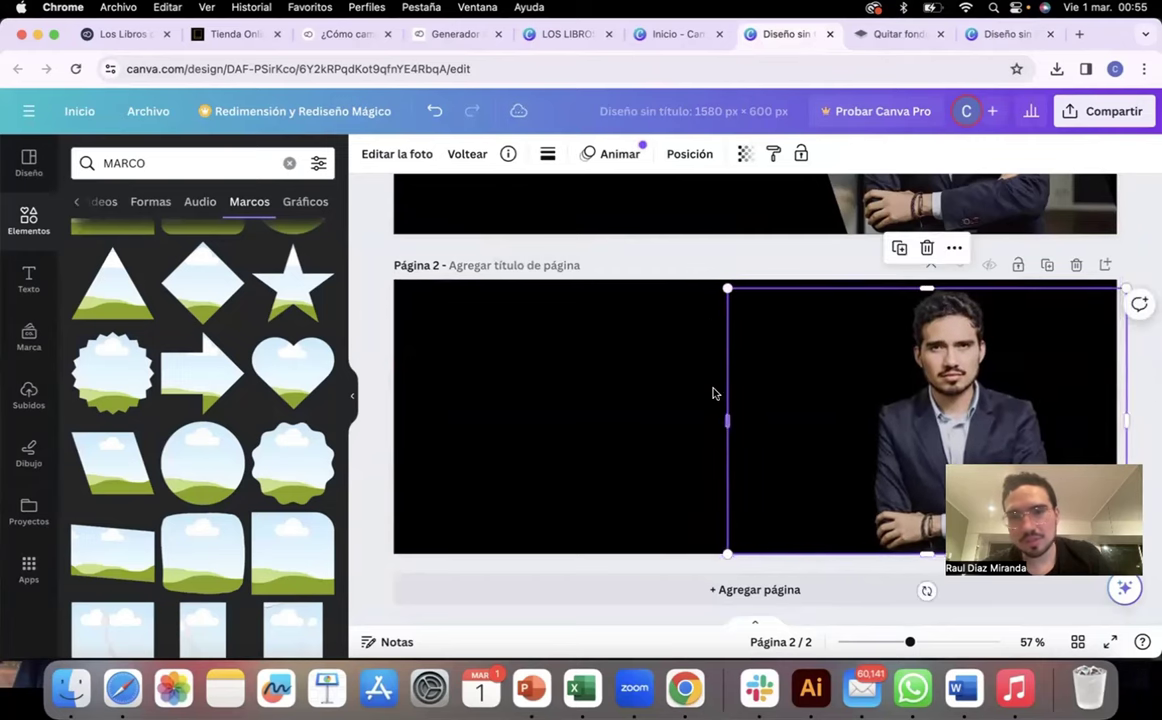
{"action": "left_click", "coordinate": [495, 373]}
{"action": "left_click", "coordinate": [363, 288]}
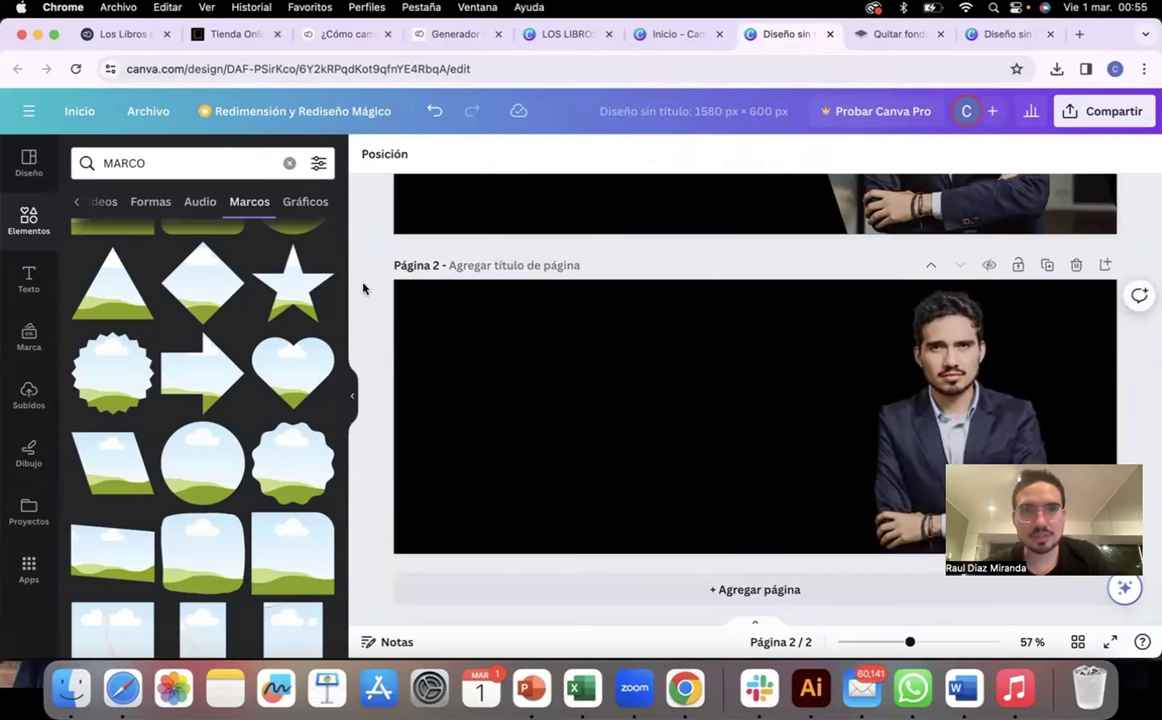
Step: Paste the gold logo onto page 2 and add the tagline 'LOS MEJORES LIBROS PARA INICIARTE EN MARKETING' below it
{"action": "left_click", "coordinate": [672, 34]}
{"action": "left_click", "coordinate": [565, 34]}
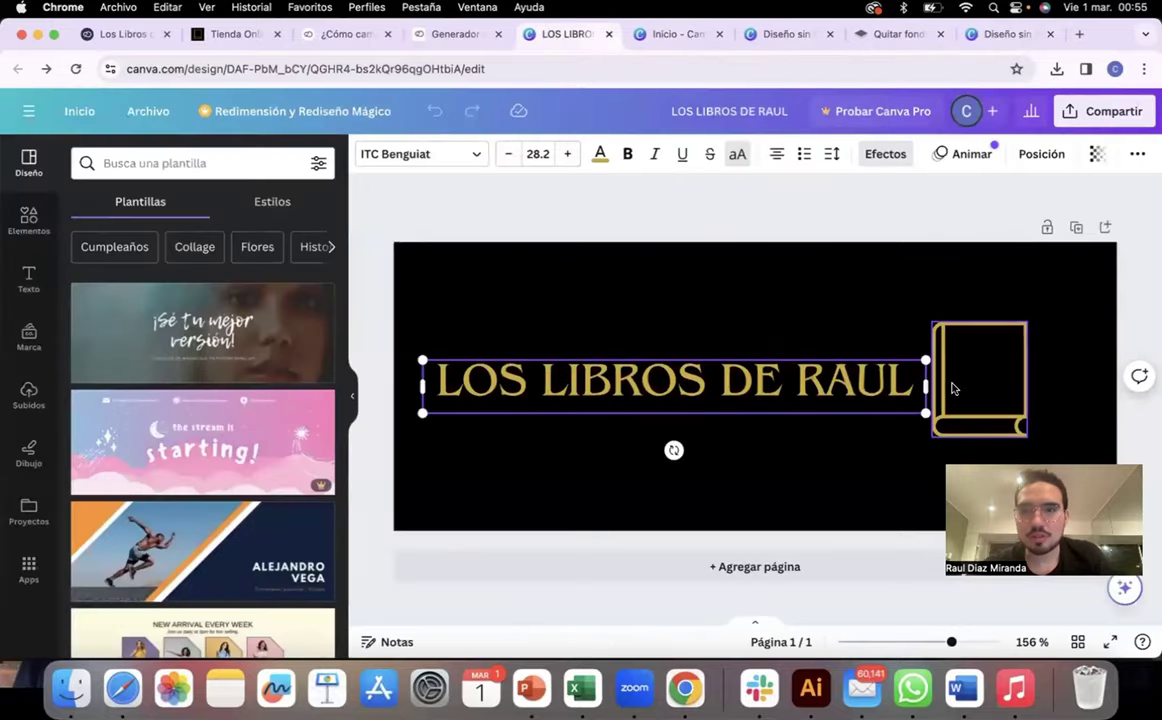
{"action": "left_click", "coordinate": [783, 34]}
{"action": "key", "text": "super+v"}
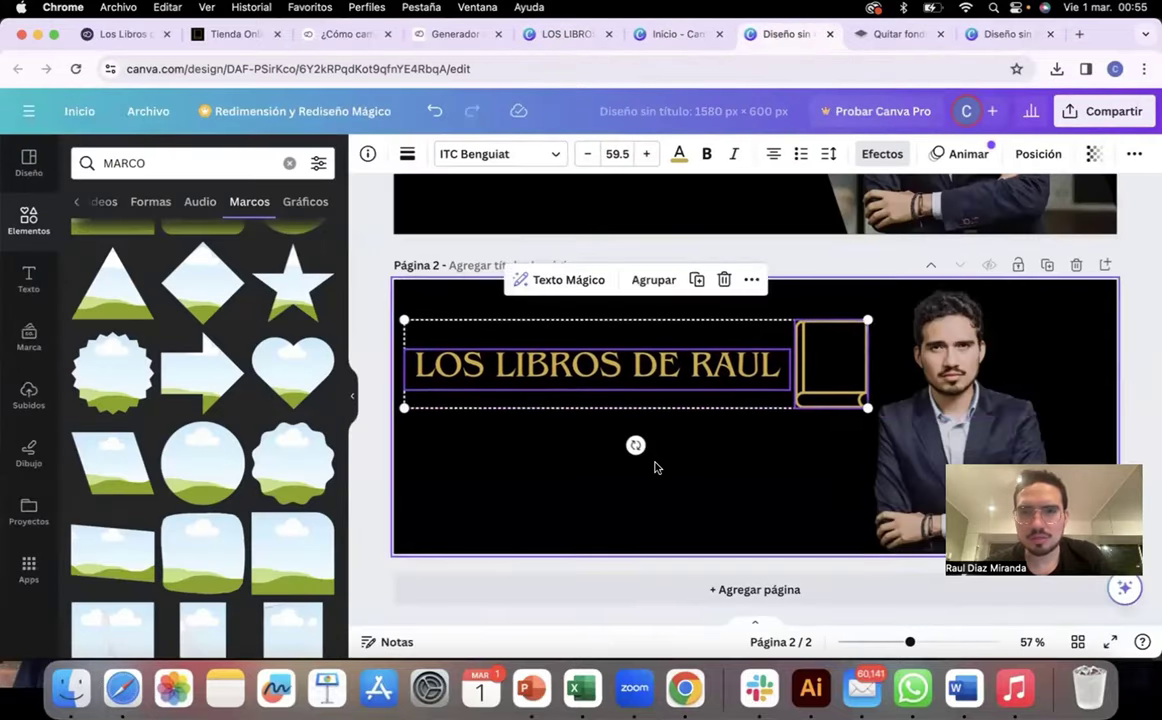
{"action": "left_click_drag", "start_coordinate": [655, 369], "coordinate": [658, 467]}
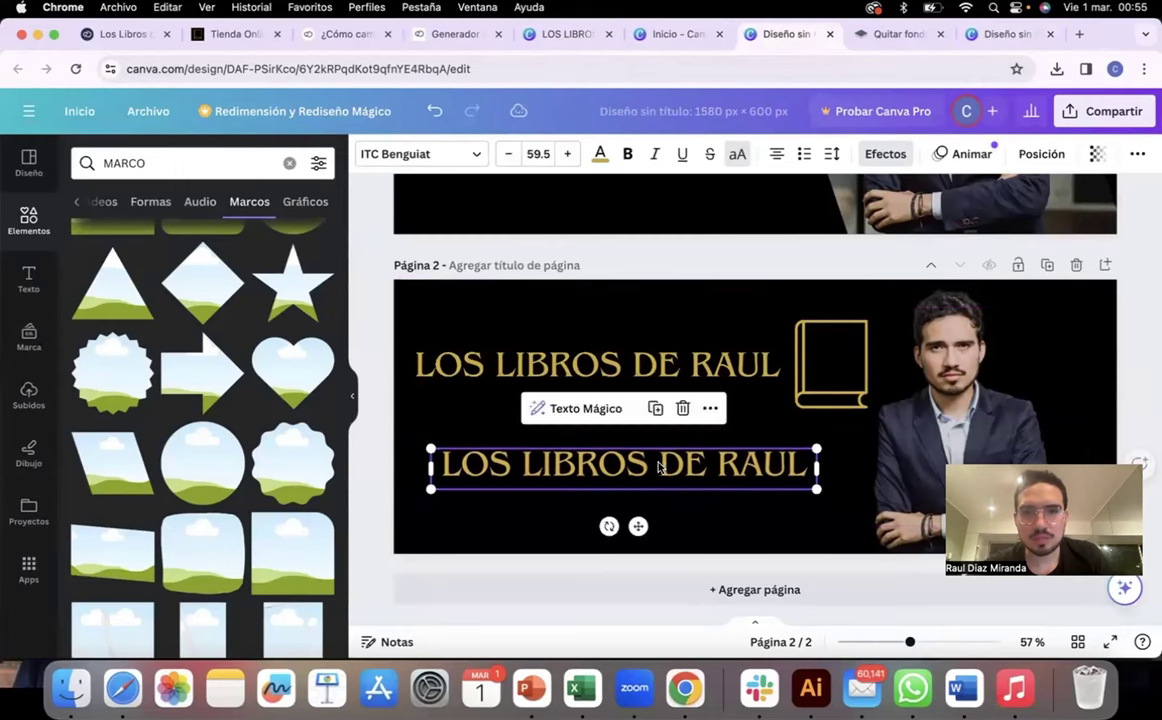
{"action": "double_click", "coordinate": [658, 465]}
{"action": "type", "text": "LOS MEJORES LIBR"}
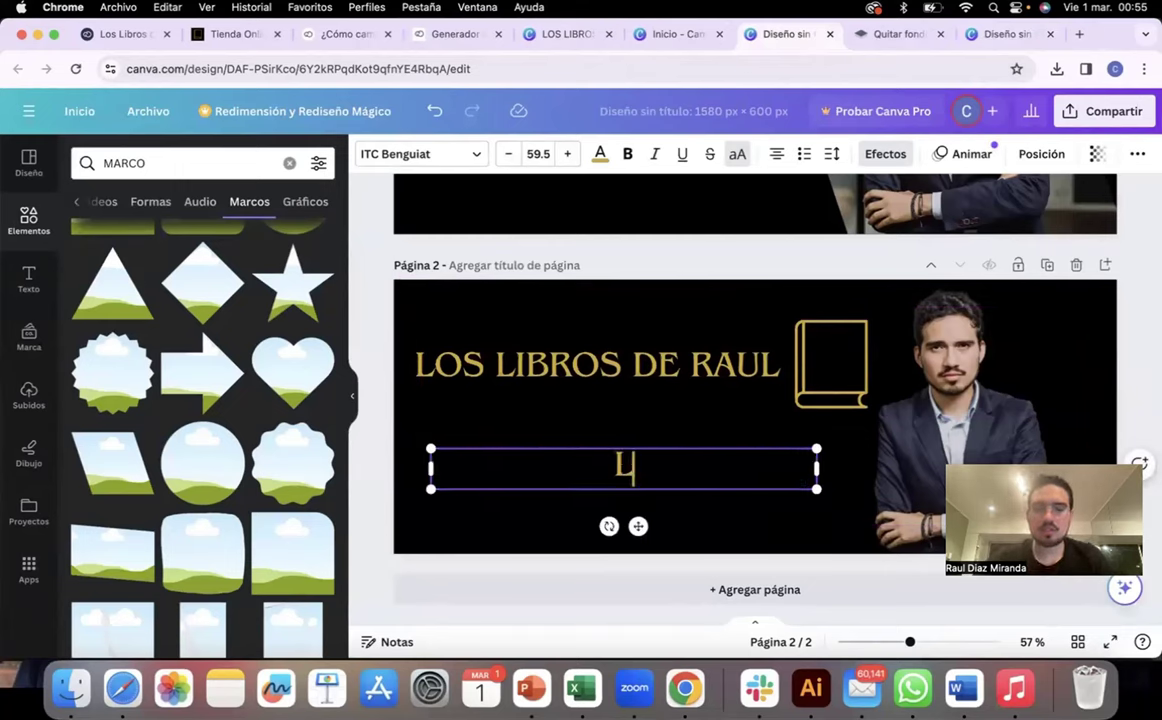
{"action": "type", "text": "OS PARA"}
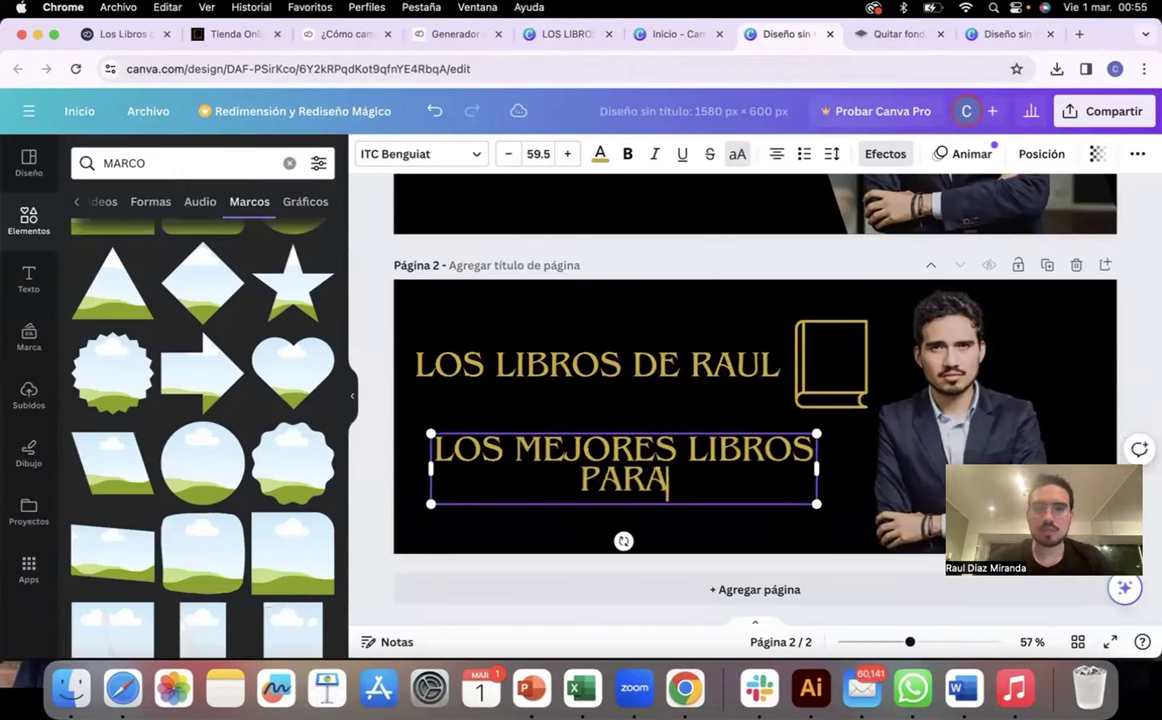
{"action": "type", "text": " INICIARTE EN MARKETING"}
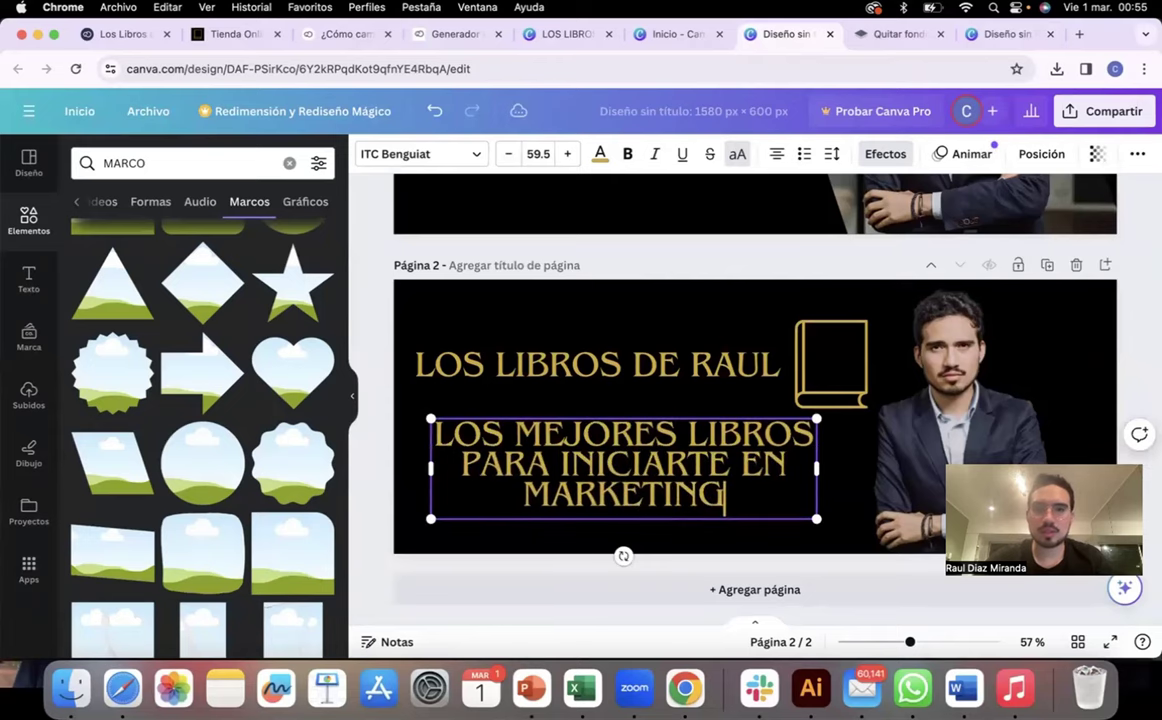
Step: Set the tagline font to Anonymous Pro and its colour to white #FFFFFF
{"action": "left_click", "coordinate": [419, 153]}
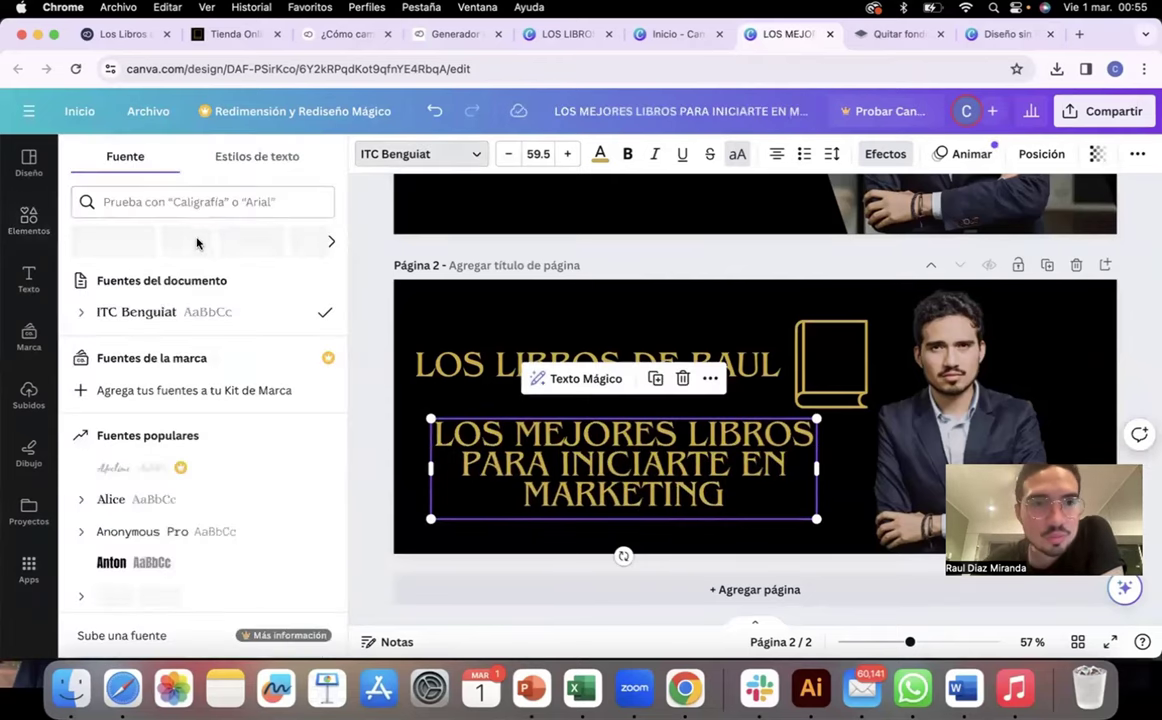
{"action": "scroll", "coordinate": [208, 452], "scroll_direction": "down", "scroll_amount": 1}
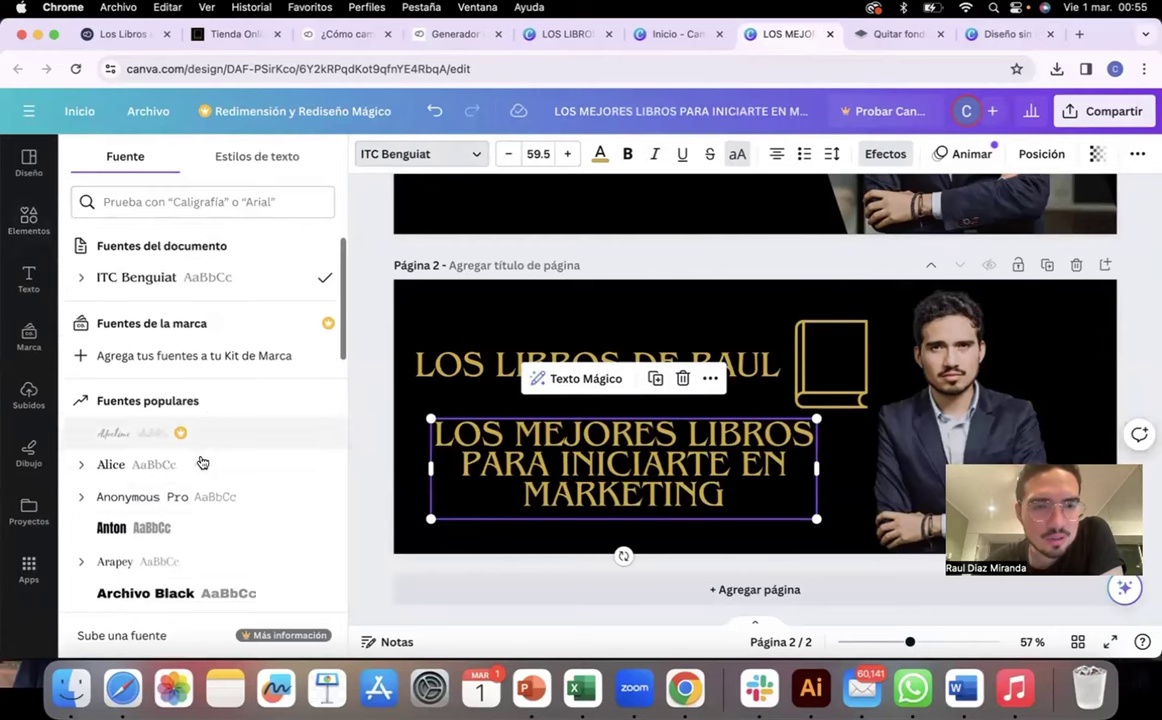
{"action": "left_click", "coordinate": [114, 463]}
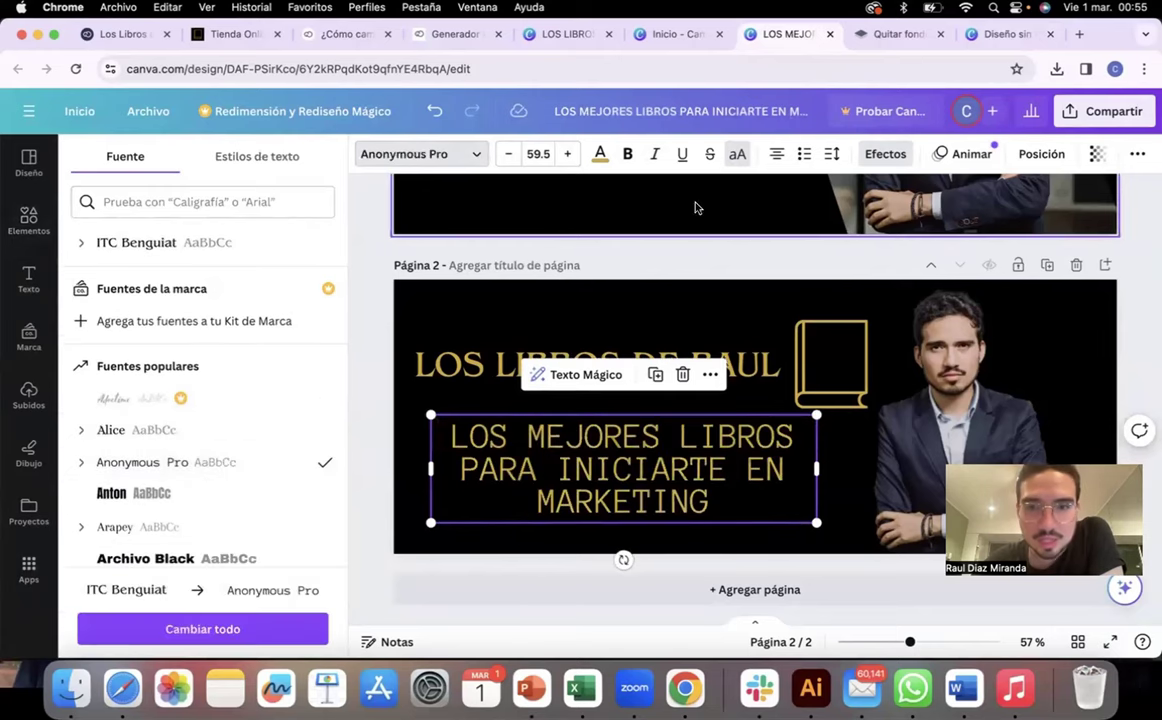
{"action": "left_click", "coordinate": [599, 157]}
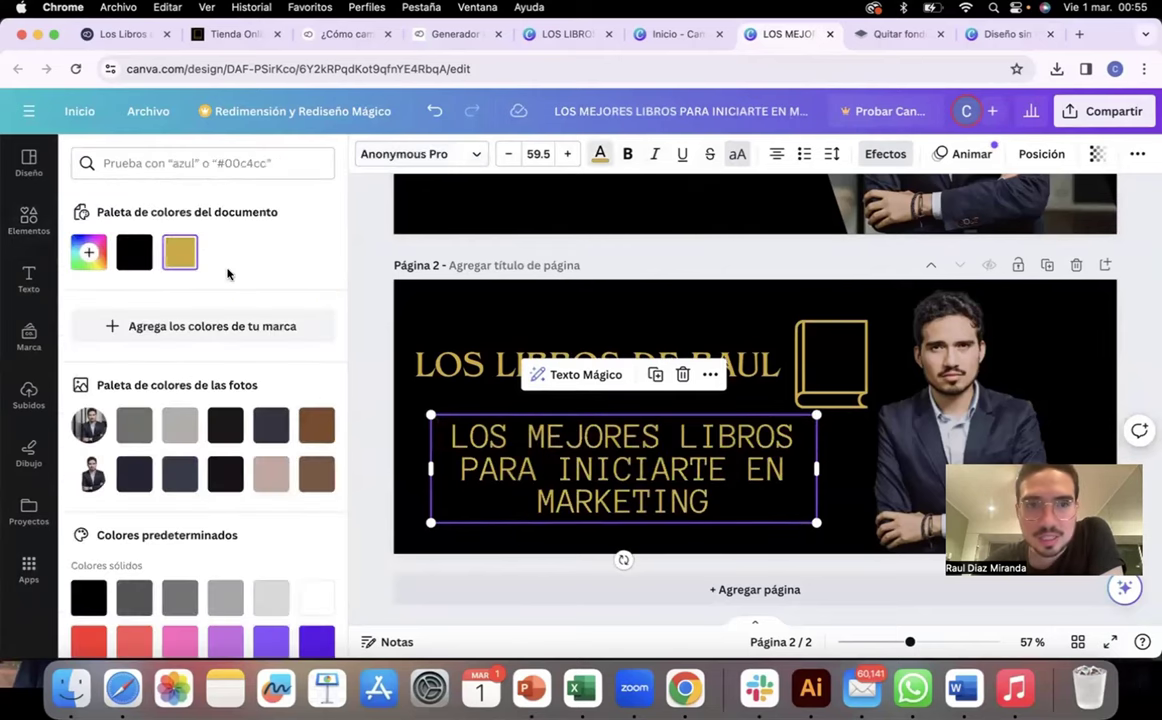
{"action": "left_click", "coordinate": [410, 156]}
{"action": "left_click", "coordinate": [591, 158]}
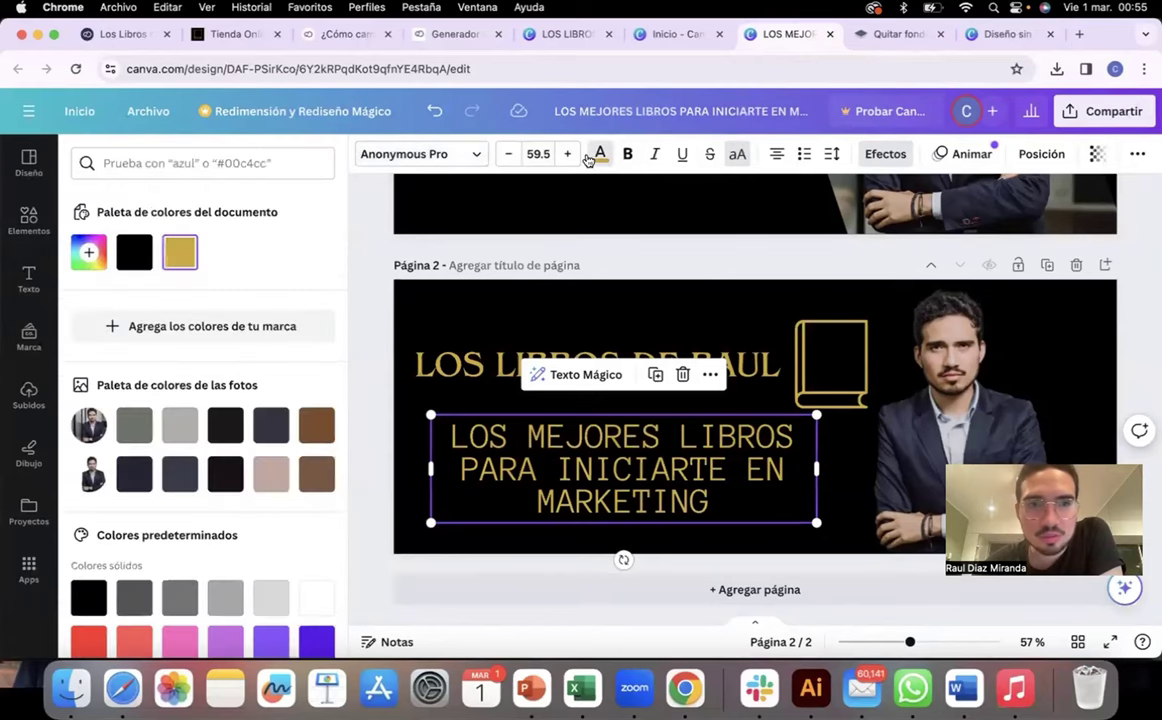
{"action": "left_click", "coordinate": [87, 256]}
{"action": "left_click_drag", "start_coordinate": [137, 322], "coordinate": [85, 296]}
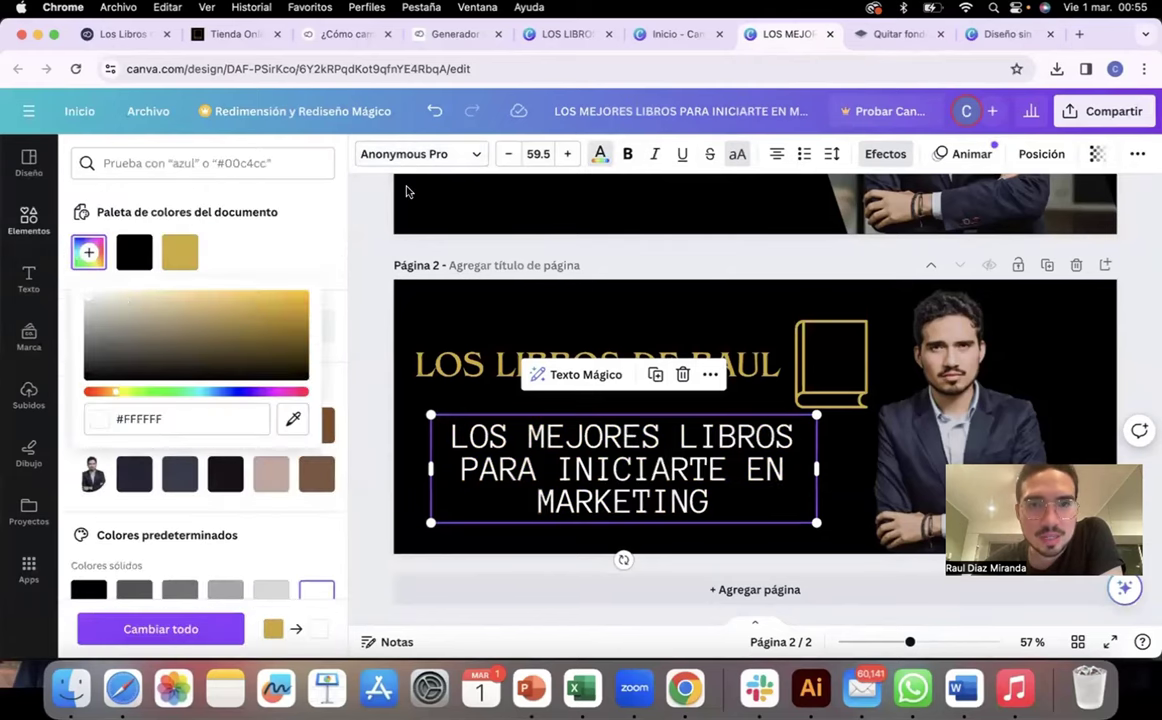
Step: Try another font search, then return to Tiendanube's carousel settings
{"action": "left_click", "coordinate": [402, 156]}
{"action": "left_click", "coordinate": [259, 200]}
{"action": "type", "text": "RA"}
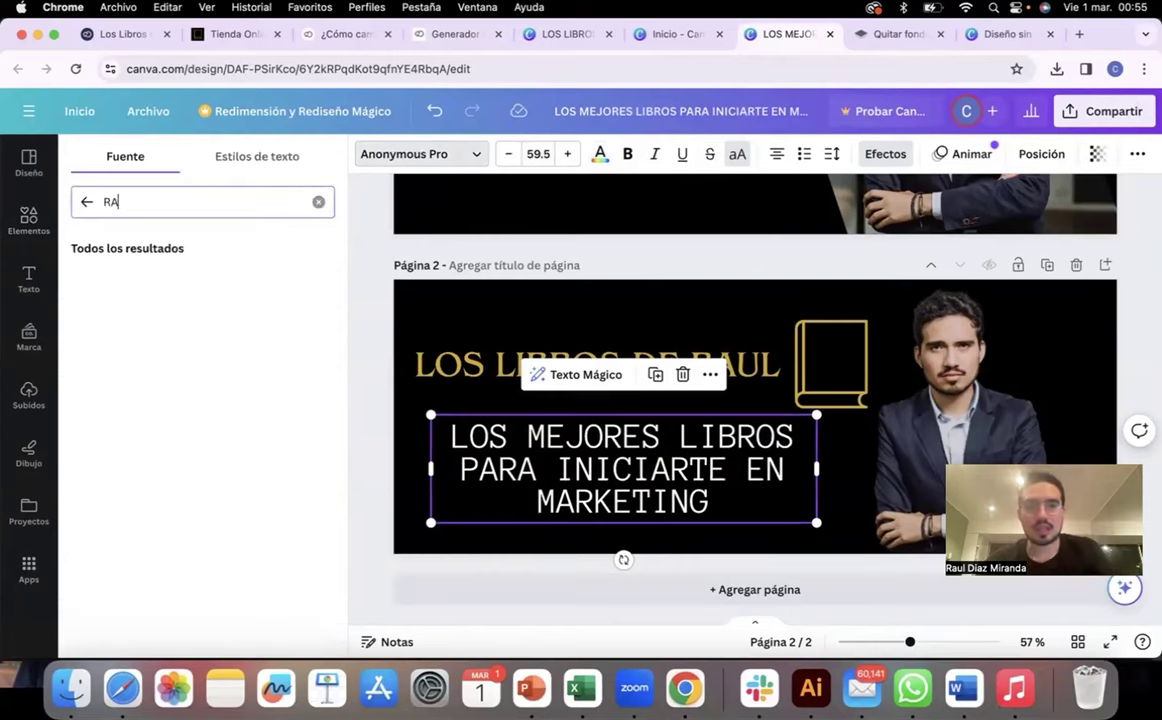
{"action": "key", "text": "BackSpace"}
{"action": "left_click", "coordinate": [122, 32]}
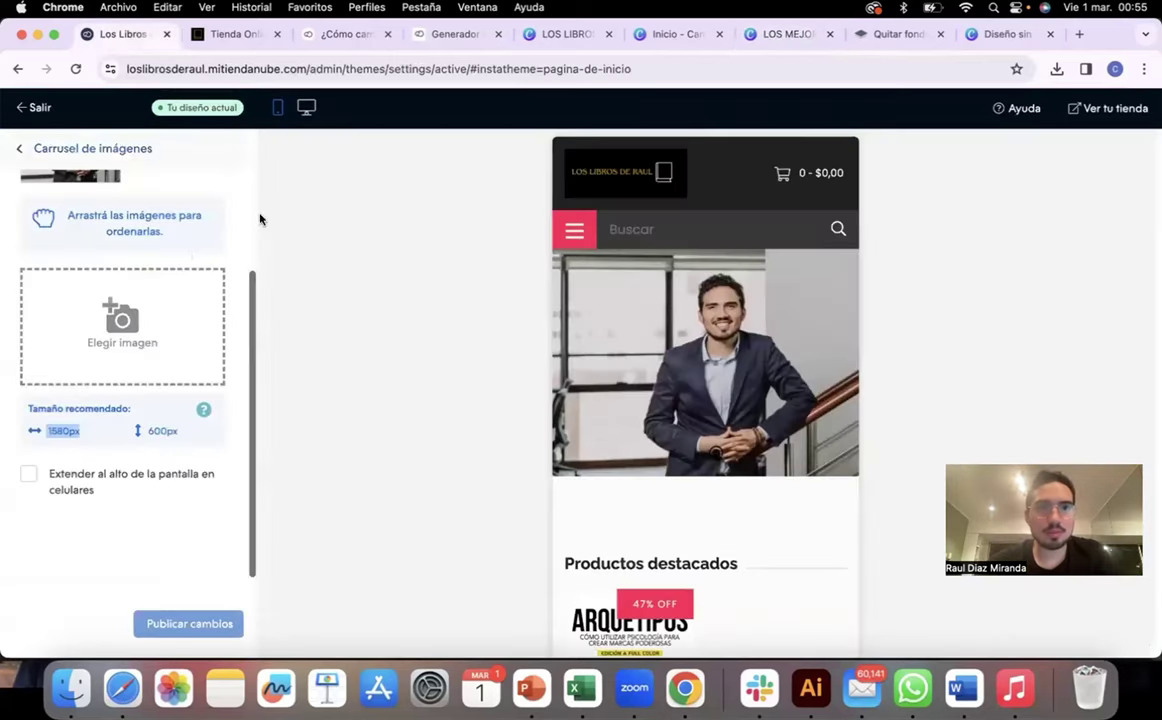
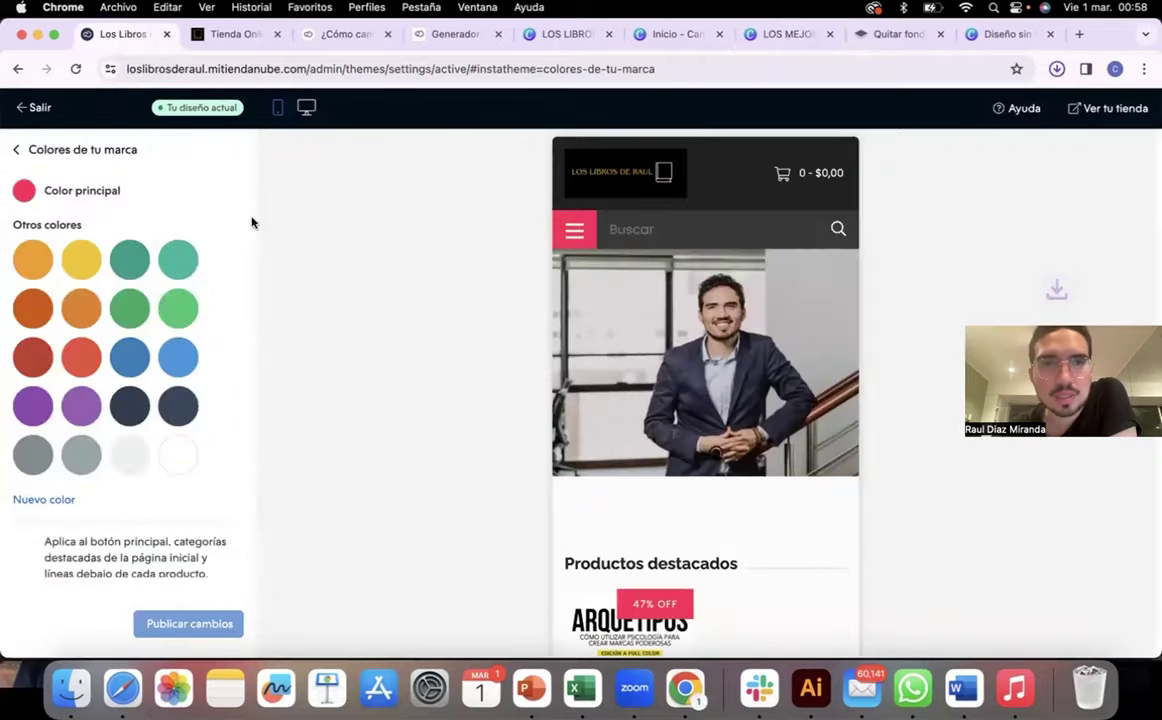
Step: Return from the brand colours, with the pink main colour, to the main theme settings list
{"action": "left_click", "coordinate": [124, 307]}
Step: In the home page image carousel, delete the old photo and upload the orange 3.png banner
{"action": "left_click", "coordinate": [55, 149]}
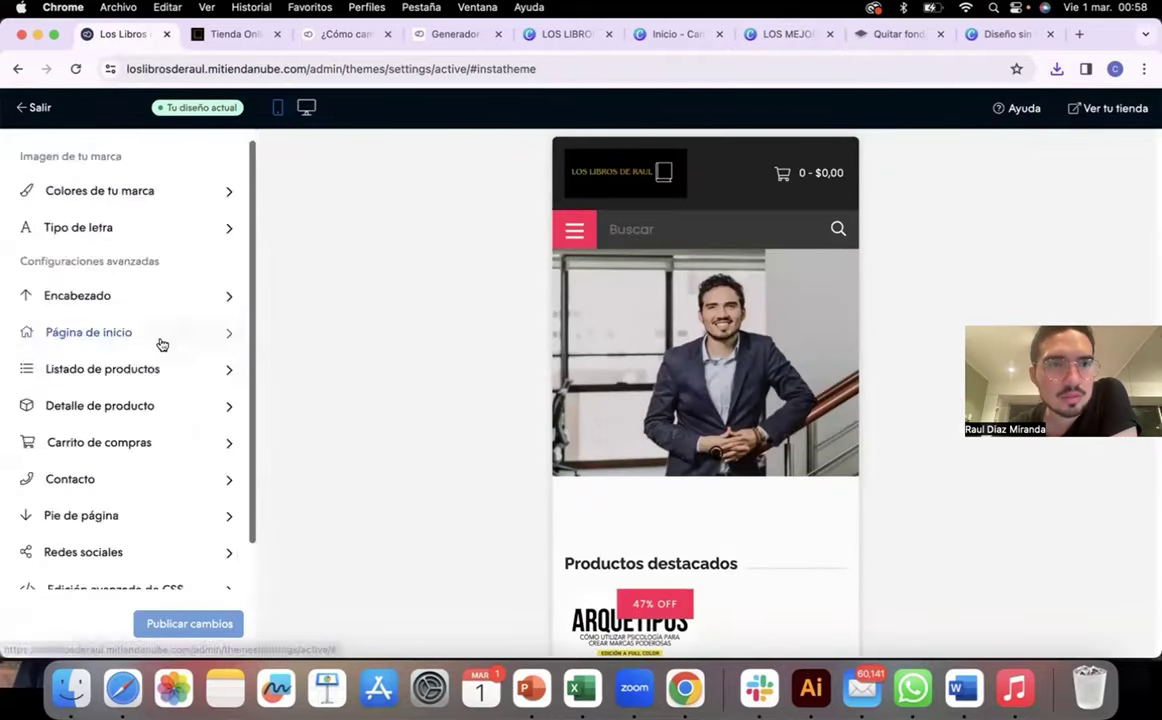
{"action": "left_click", "coordinate": [161, 336]}
{"action": "left_click", "coordinate": [119, 200]}
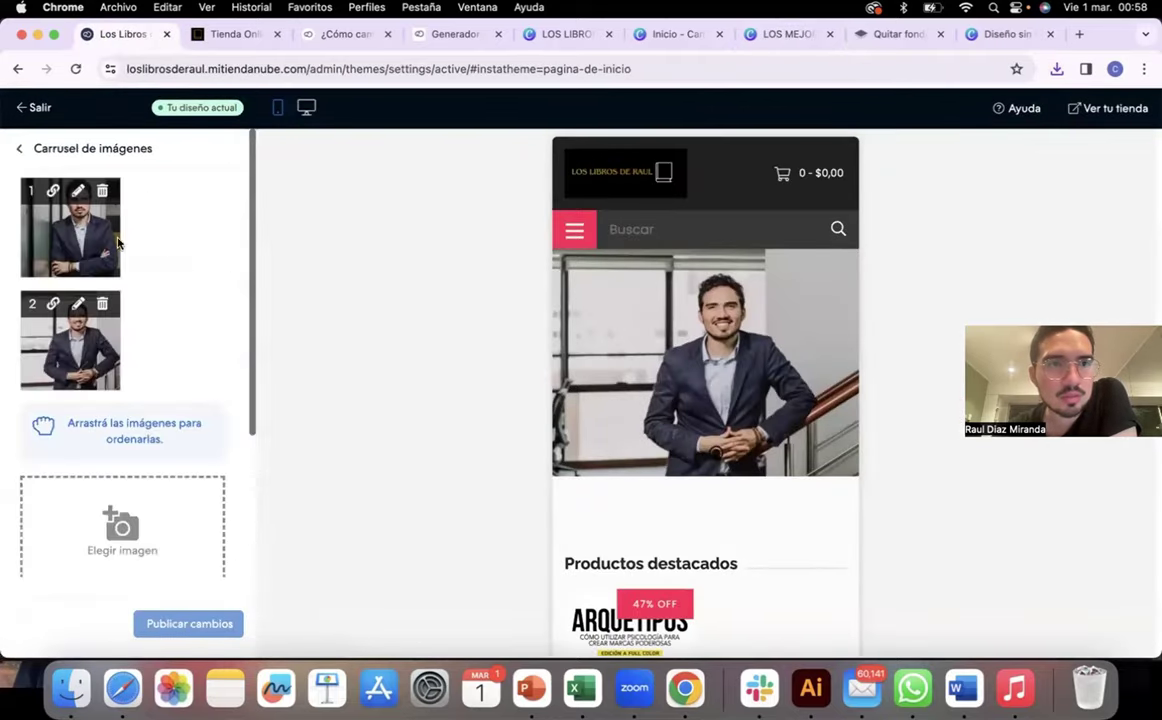
{"action": "left_click", "coordinate": [102, 193]}
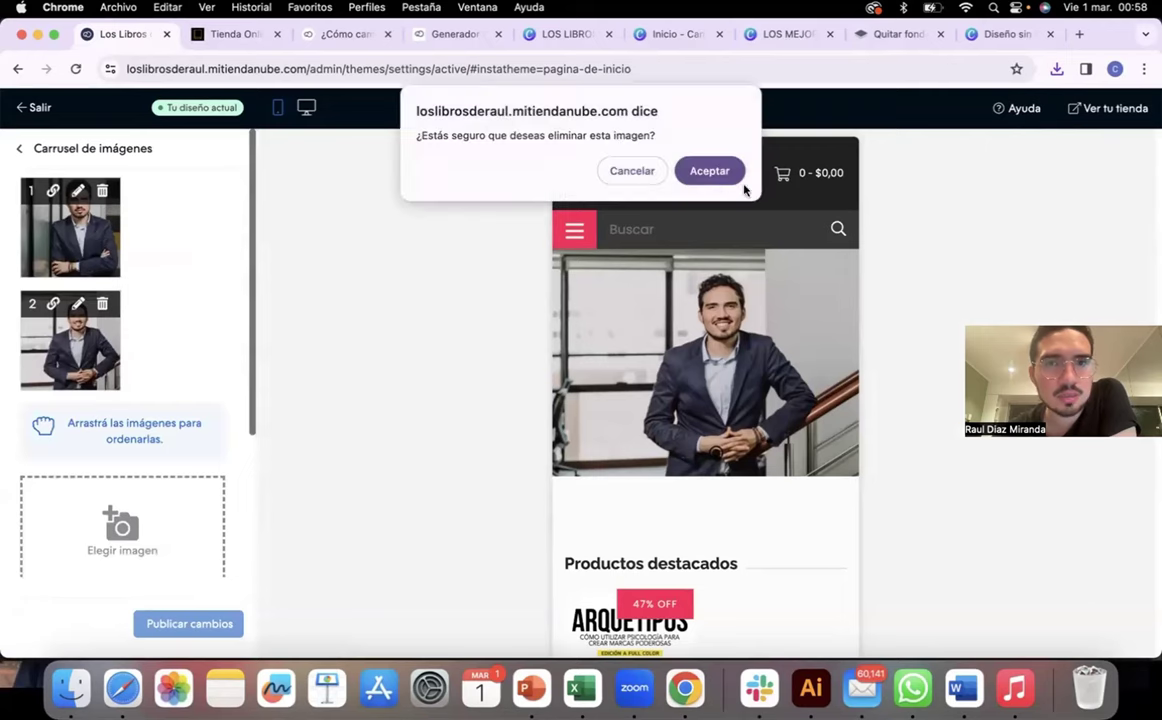
{"action": "left_click", "coordinate": [741, 182]}
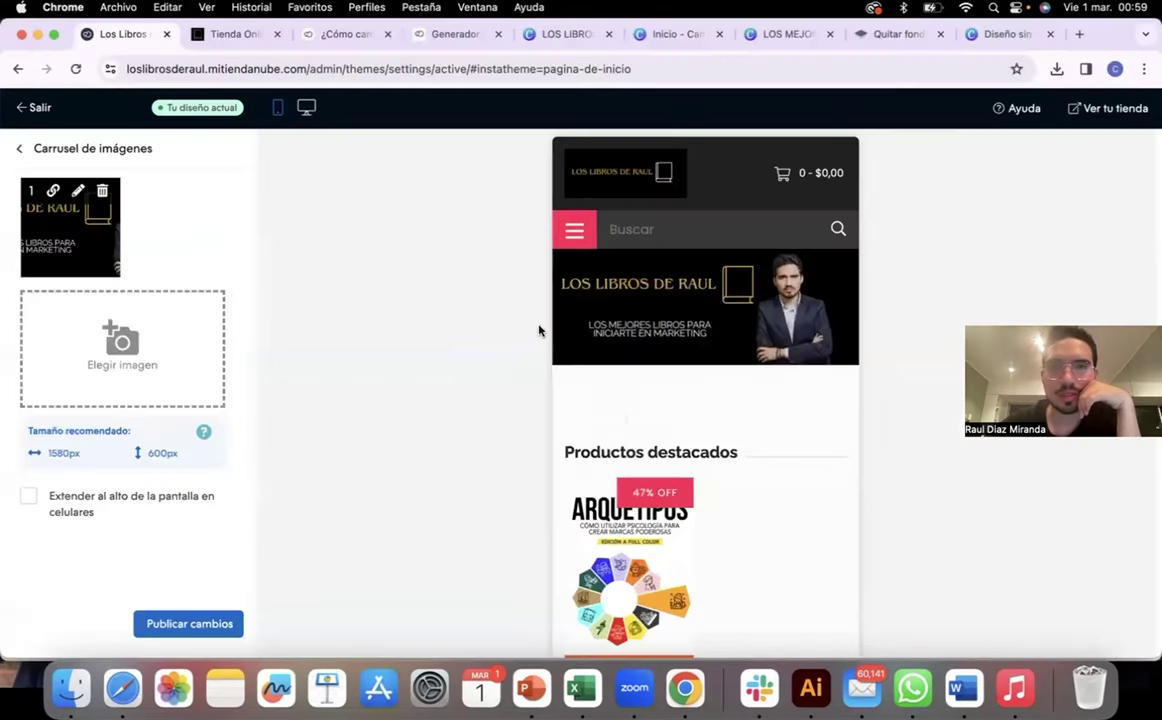
{"action": "left_click", "coordinate": [207, 329]}
{"action": "left_click", "coordinate": [262, 185]}
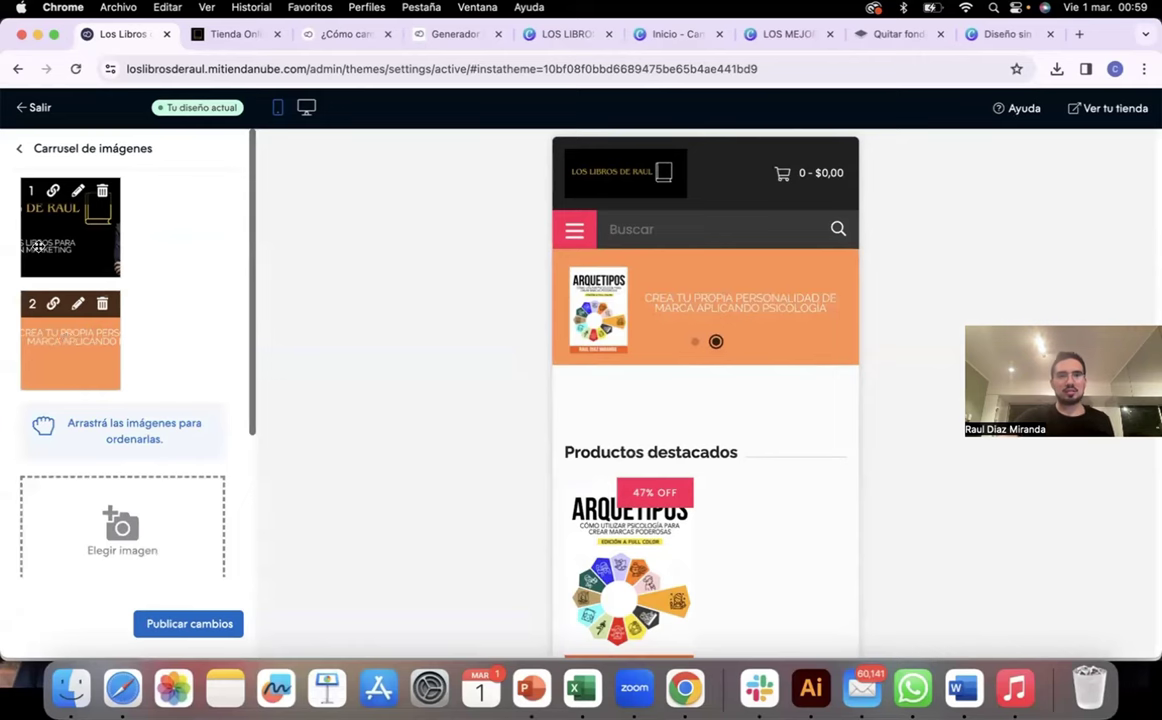
Step: Check the main categories settings and return to the home page sections list
{"action": "left_click", "coordinate": [18, 149]}
{"action": "left_click", "coordinate": [179, 231]}
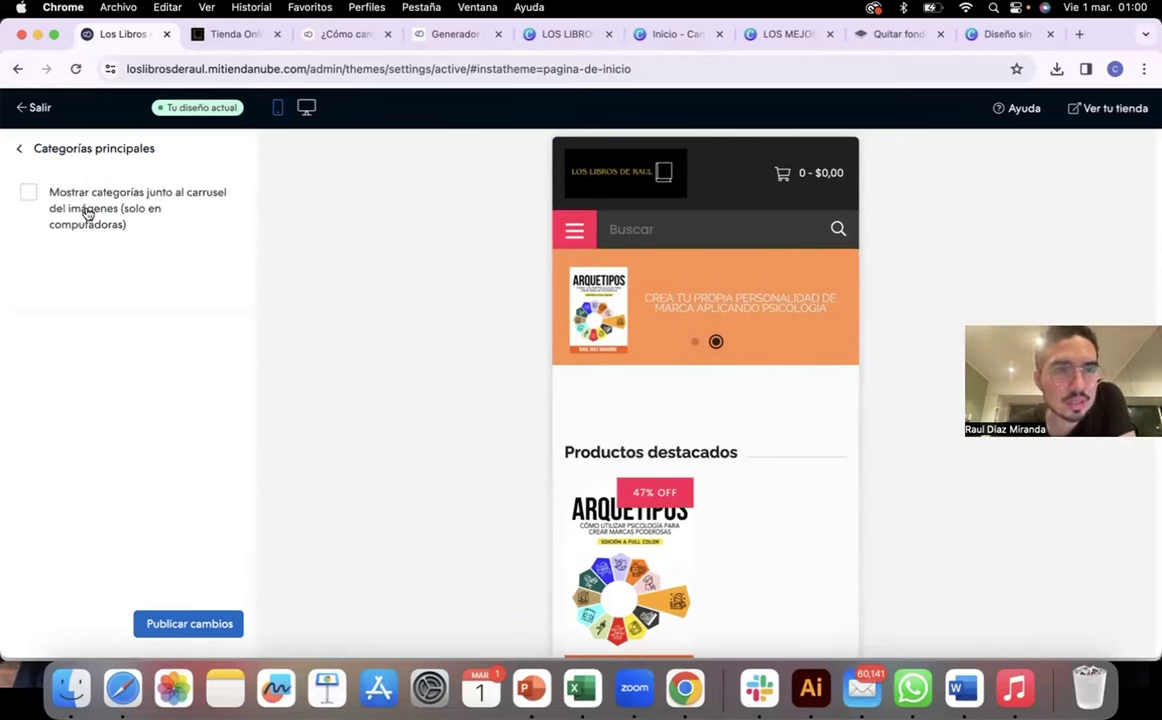
{"action": "left_click", "coordinate": [25, 150]}
Step: Look over the header settings, then open the home page's category banner settings
{"action": "scroll", "coordinate": [668, 430], "scroll_direction": "down", "scroll_amount": 2}
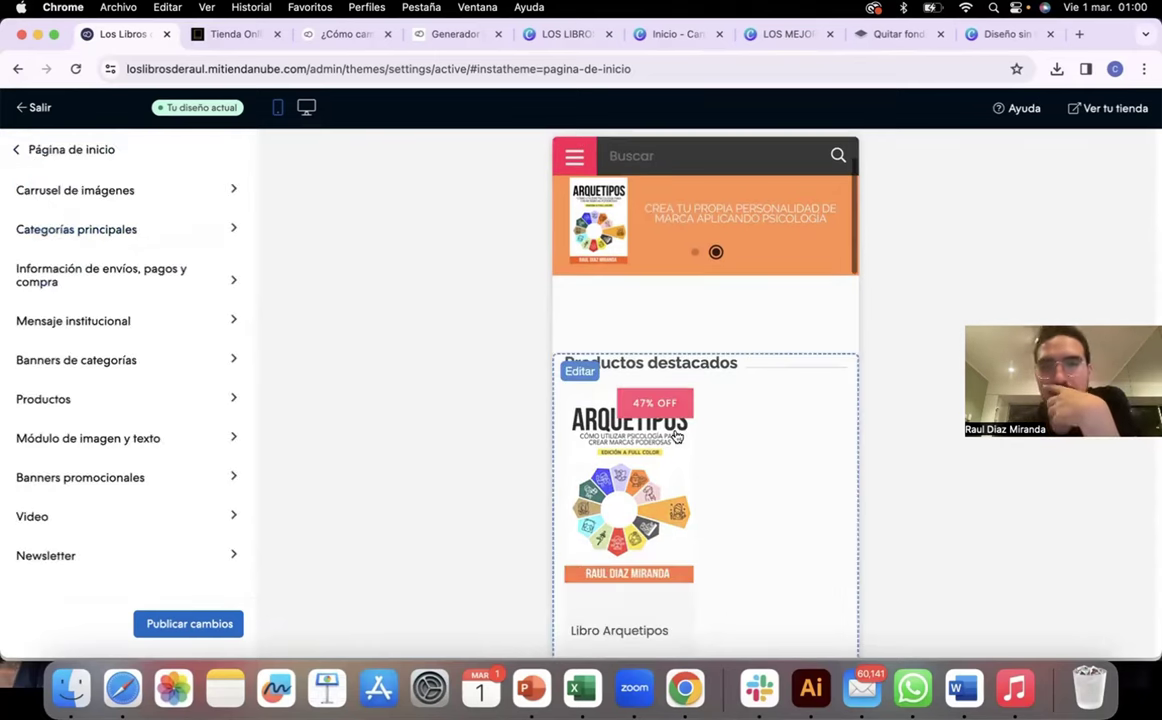
{"action": "scroll", "coordinate": [705, 443], "scroll_direction": "down", "scroll_amount": 3}
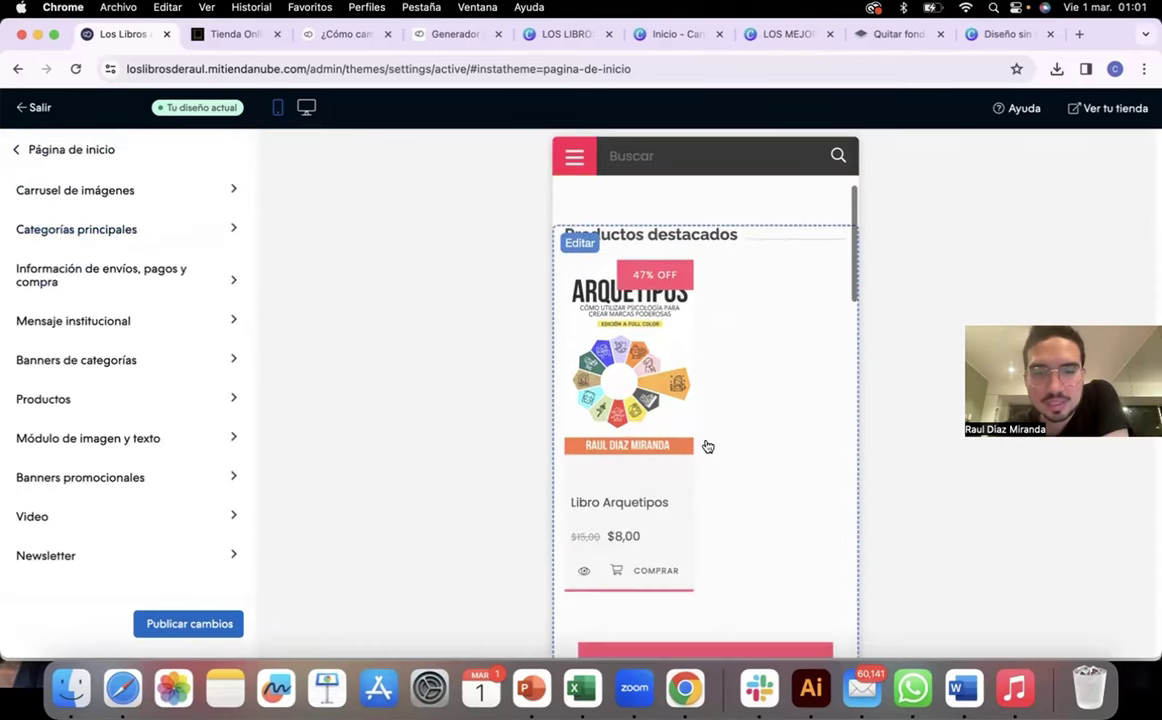
{"action": "scroll", "coordinate": [707, 440], "scroll_direction": "down", "scroll_amount": 10}
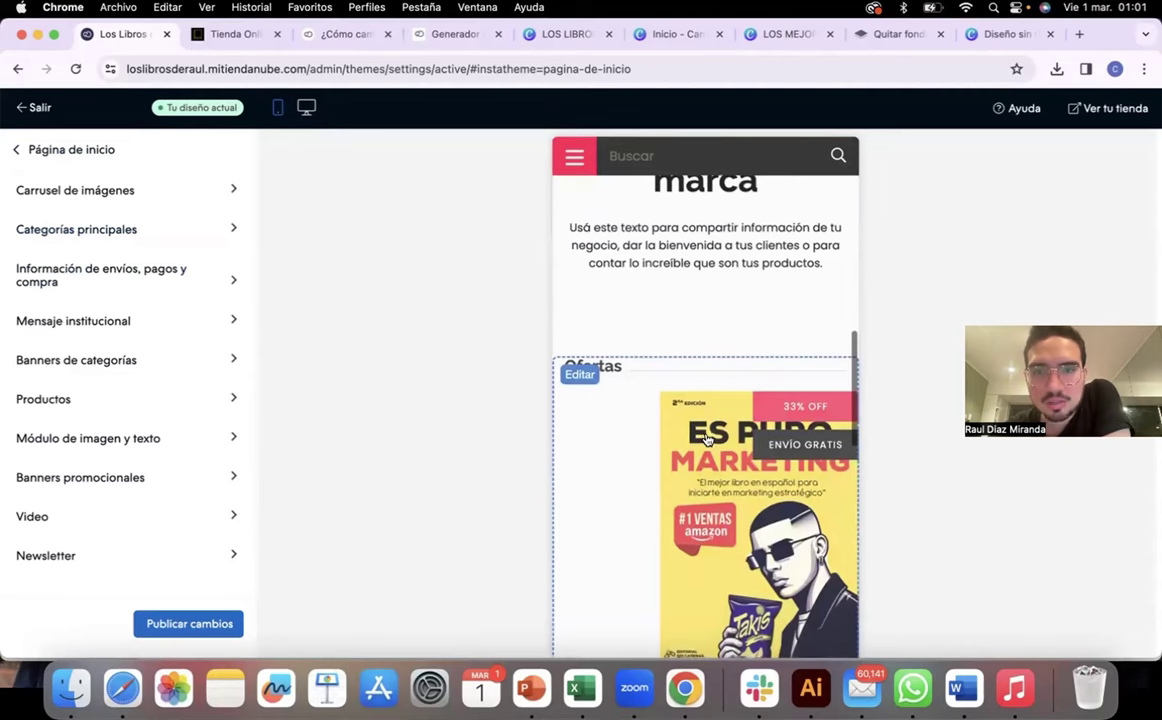
{"action": "left_click", "coordinate": [700, 157]}
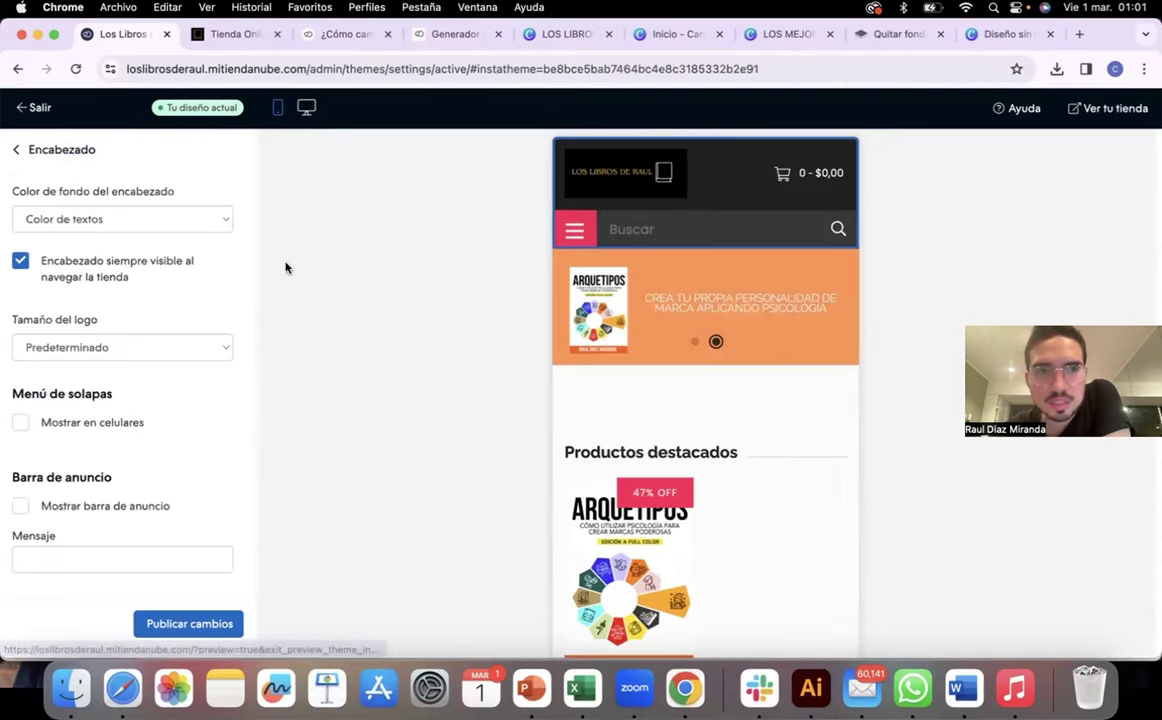
{"action": "left_click", "coordinate": [16, 149]}
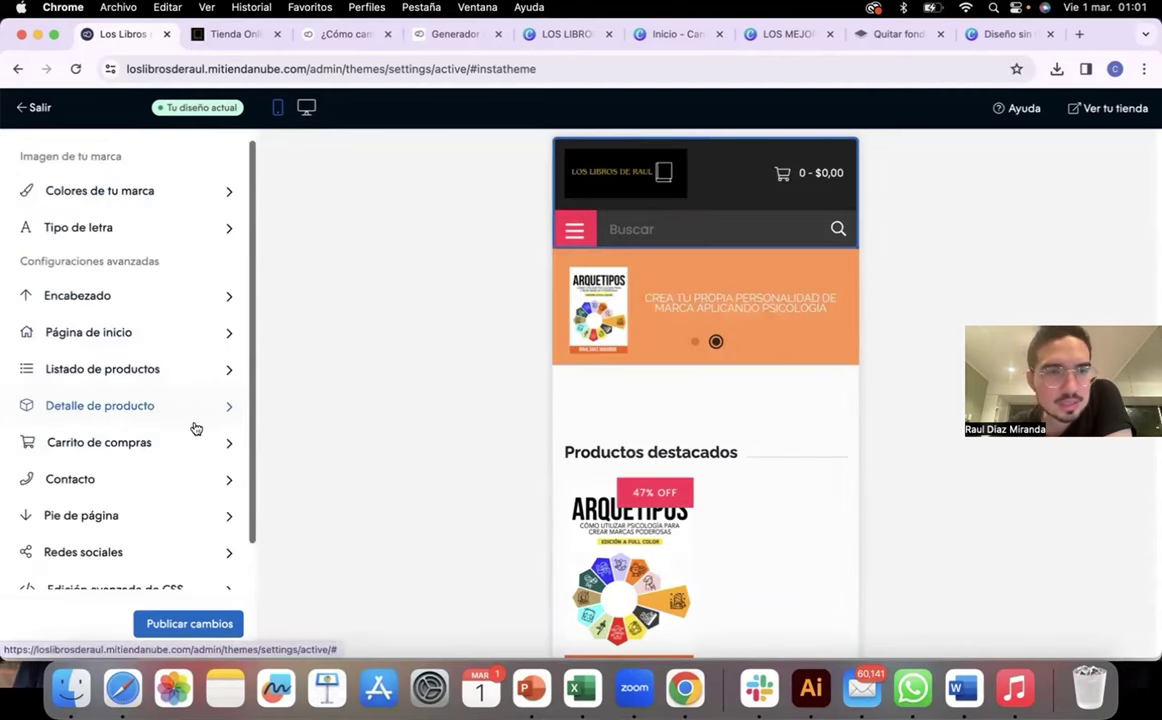
{"action": "left_click", "coordinate": [181, 333]}
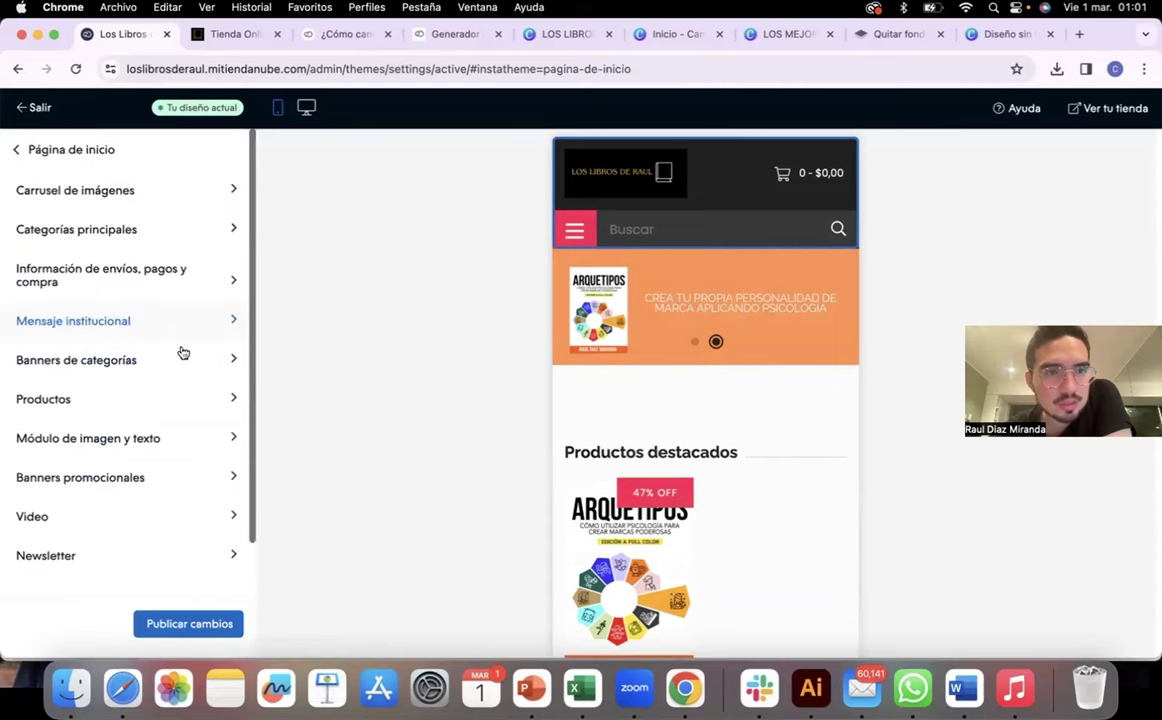
{"action": "left_click", "coordinate": [189, 370]}
{"action": "scroll", "coordinate": [167, 398], "scroll_direction": "down", "scroll_amount": 1}
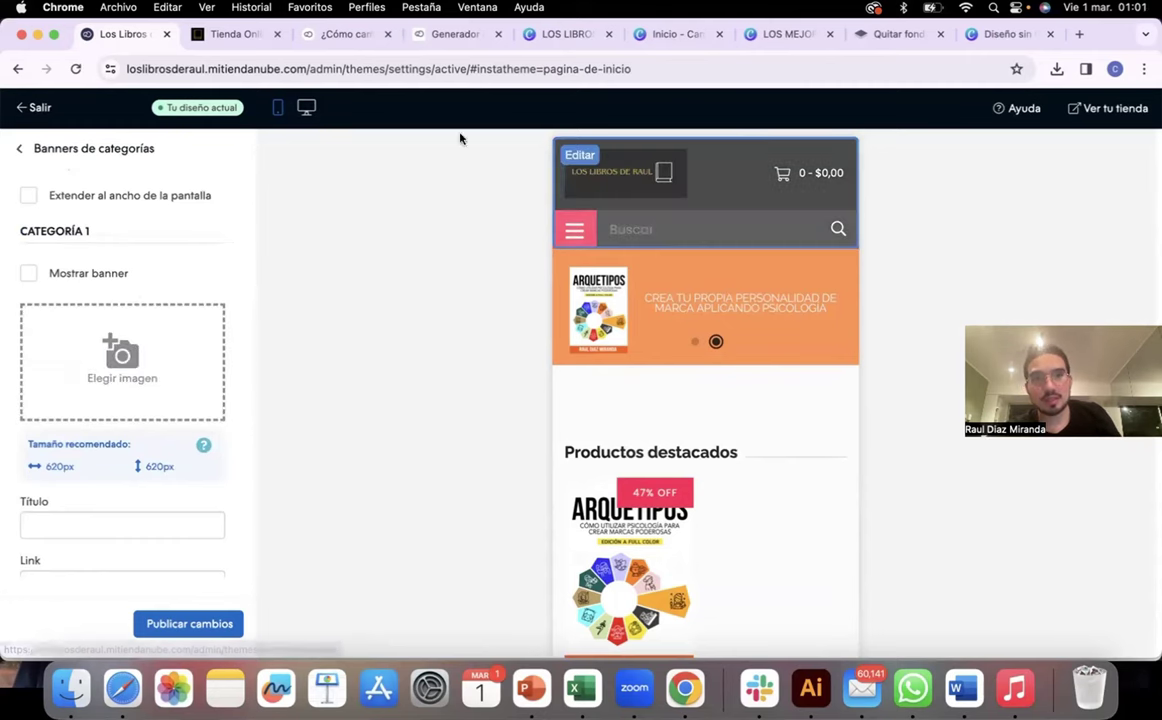
Step: Preview the main categories beside the carousel on desktop, then return to category banners in mobile view
{"action": "left_click", "coordinate": [307, 108]}
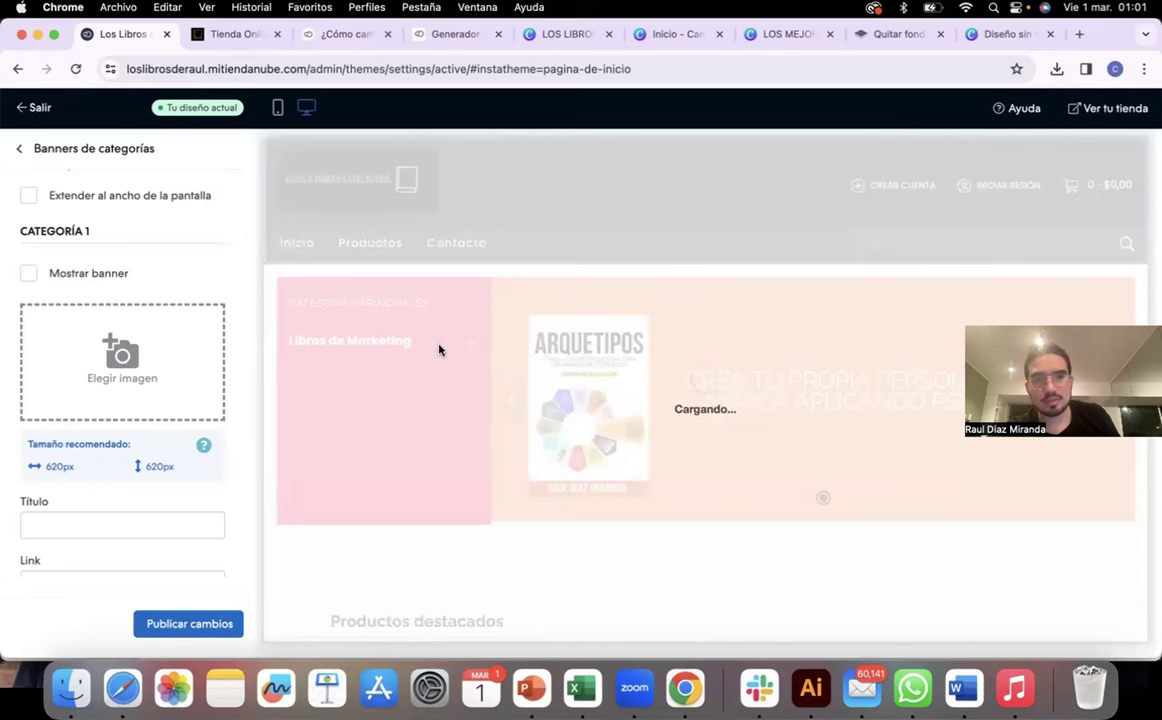
{"action": "left_click", "coordinate": [471, 343]}
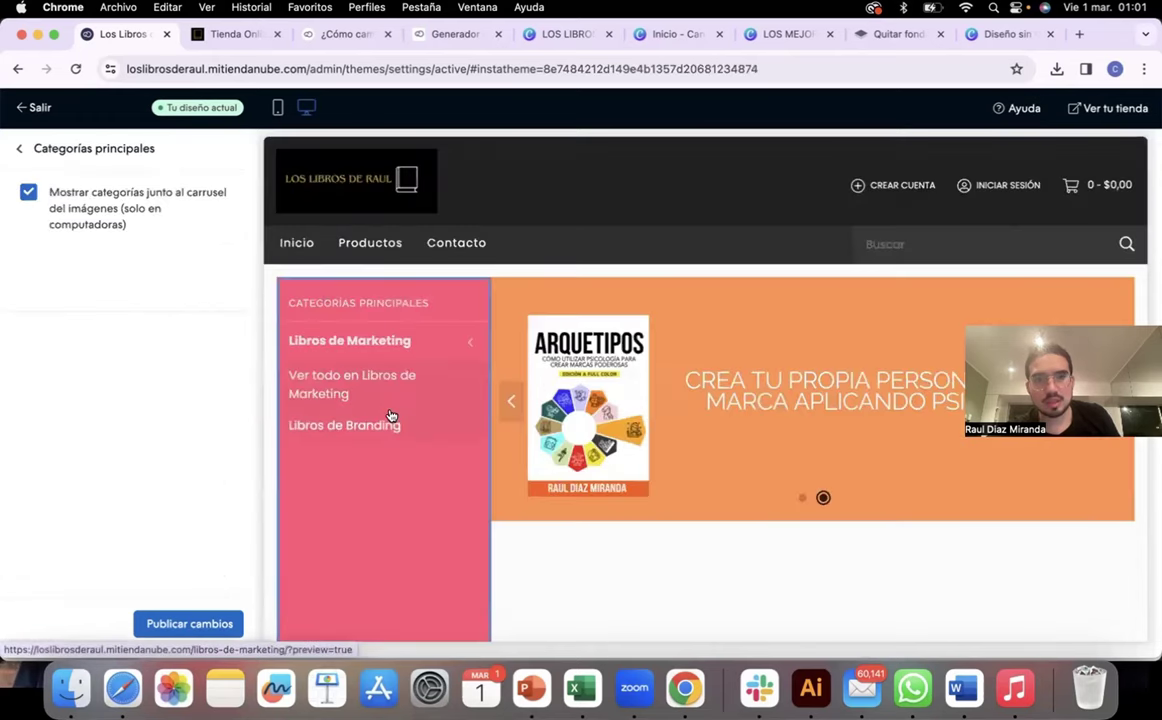
{"action": "left_click", "coordinate": [20, 148]}
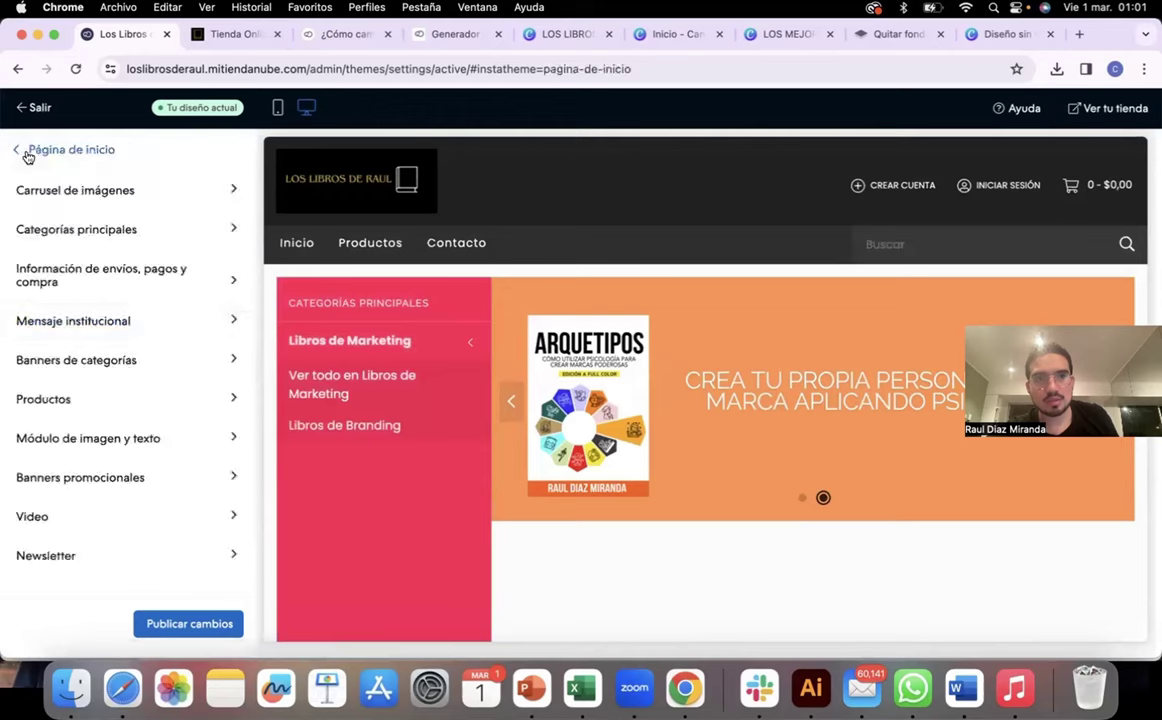
{"action": "left_click", "coordinate": [204, 364]}
{"action": "left_click", "coordinate": [280, 109]}
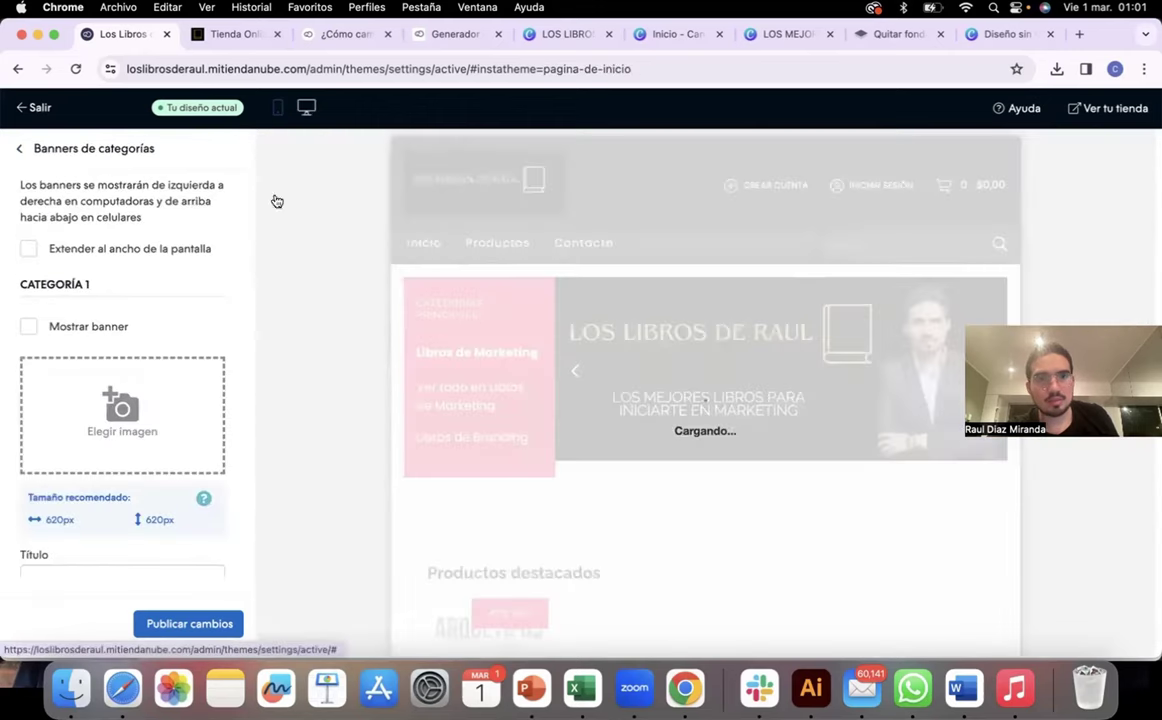
{"action": "scroll", "coordinate": [157, 383], "scroll_direction": "down", "scroll_amount": 3}
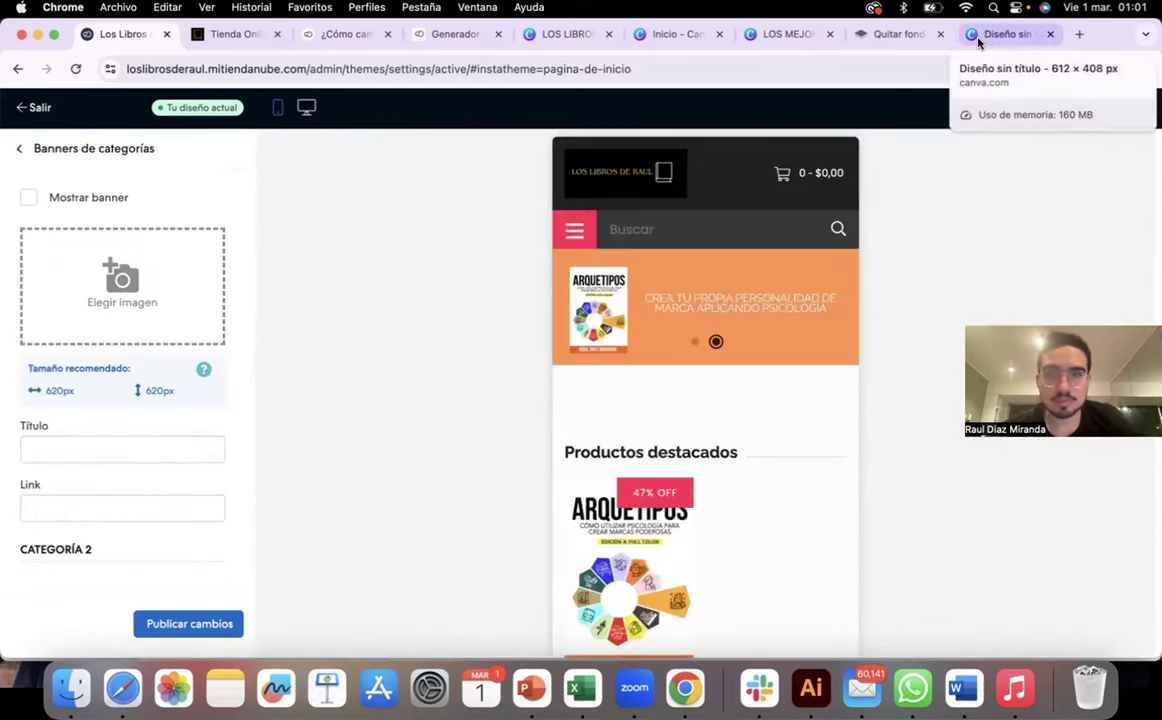
Step: Look over the blank 620 × 620 px Canva design and its elements library
{"action": "left_click", "coordinate": [985, 34]}
{"action": "left_click", "coordinate": [480, 328]}
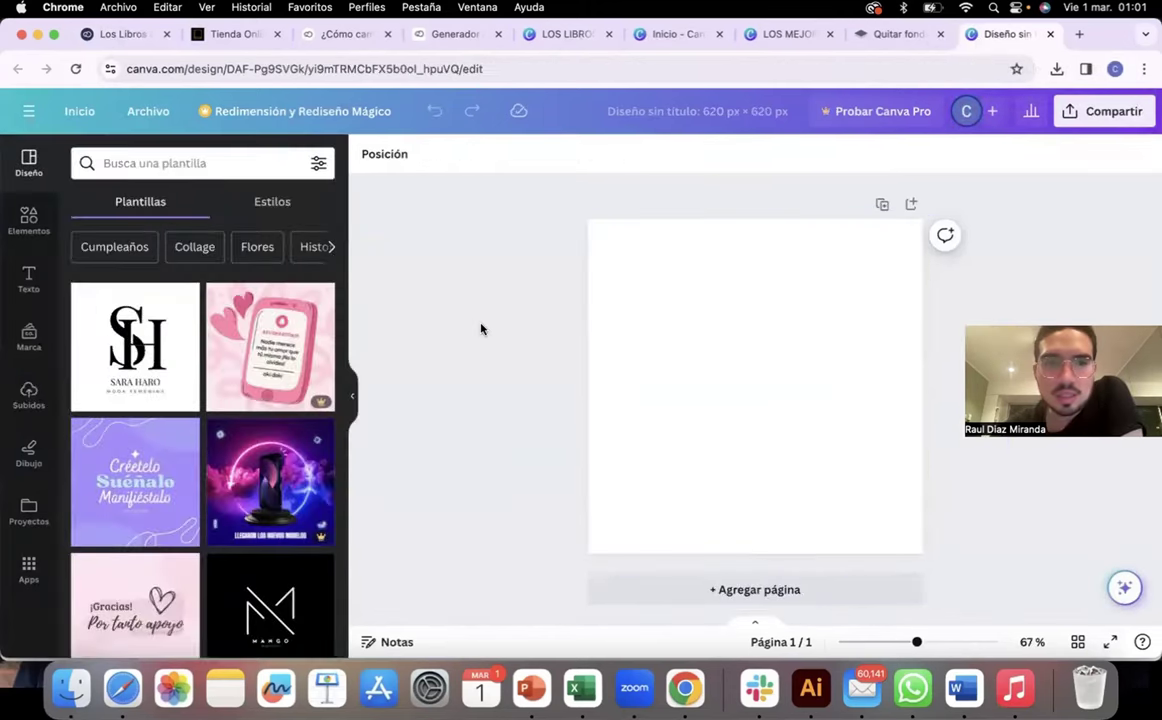
{"action": "left_click", "coordinate": [28, 218]}
Step: Scroll through the home page of the live store preview
{"action": "left_click", "coordinate": [228, 36]}
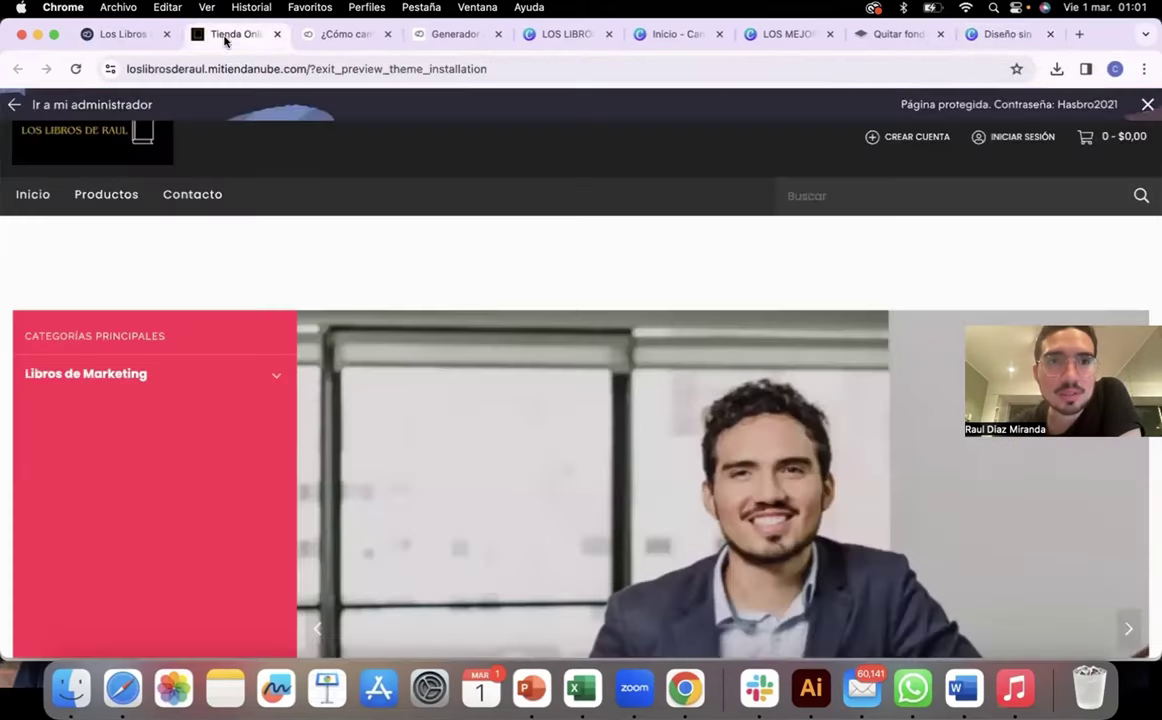
{"action": "left_click", "coordinate": [150, 36]}
{"action": "scroll", "coordinate": [472, 313], "scroll_direction": "down", "scroll_amount": 1}
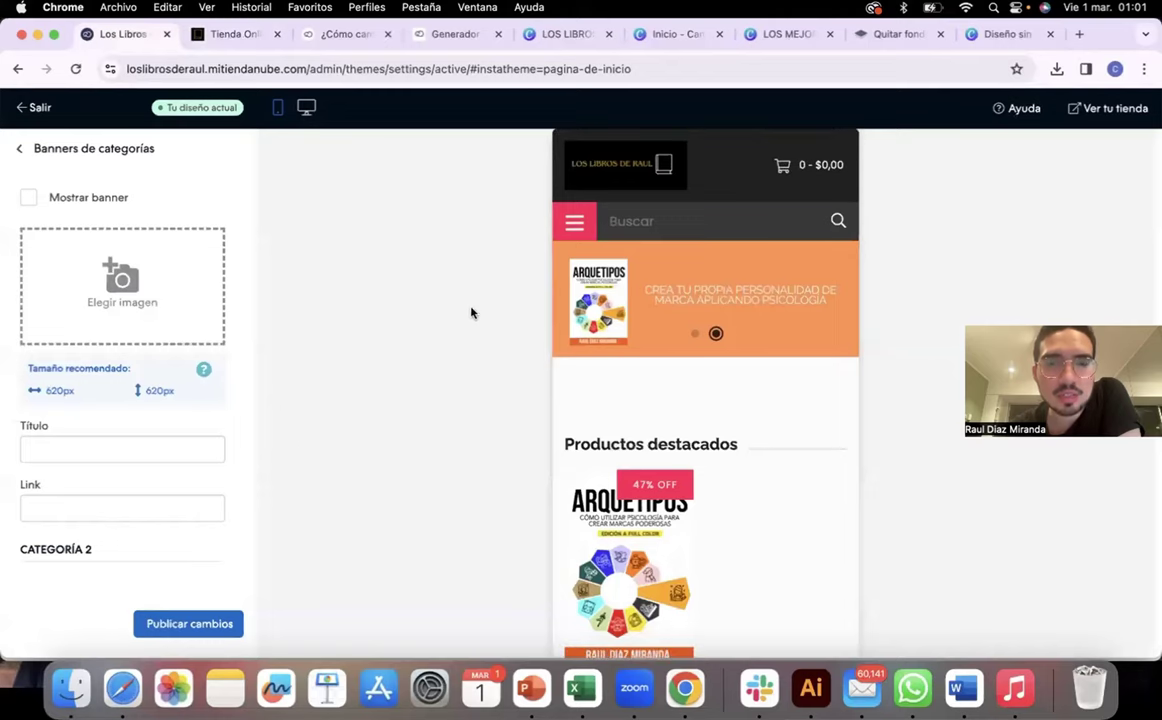
{"action": "key", "text": "ctrl+Tab"}
{"action": "scroll", "coordinate": [490, 335], "scroll_direction": "down", "scroll_amount": 10}
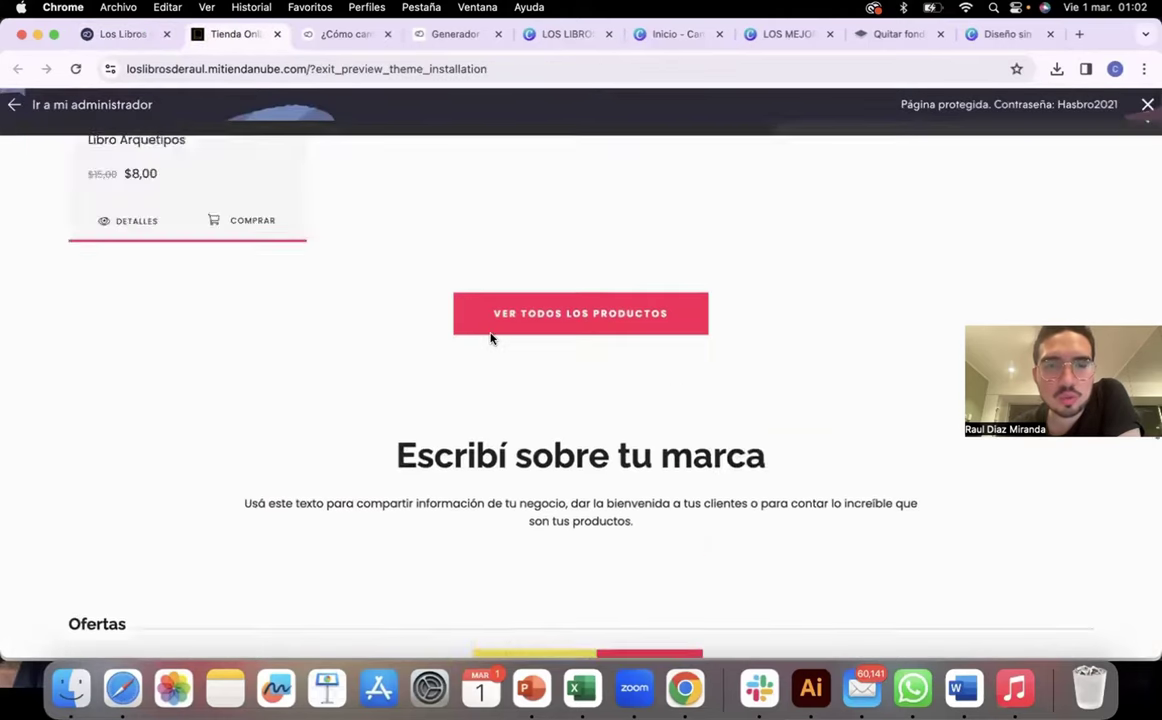
{"action": "scroll", "coordinate": [490, 338], "scroll_direction": "down", "scroll_amount": 4}
{"action": "scroll", "coordinate": [488, 336], "scroll_direction": "up", "scroll_amount": 15}
Step: Open the Libros de Marketing category page in the preview, then return to the store home page
{"action": "left_click", "coordinate": [187, 408]}
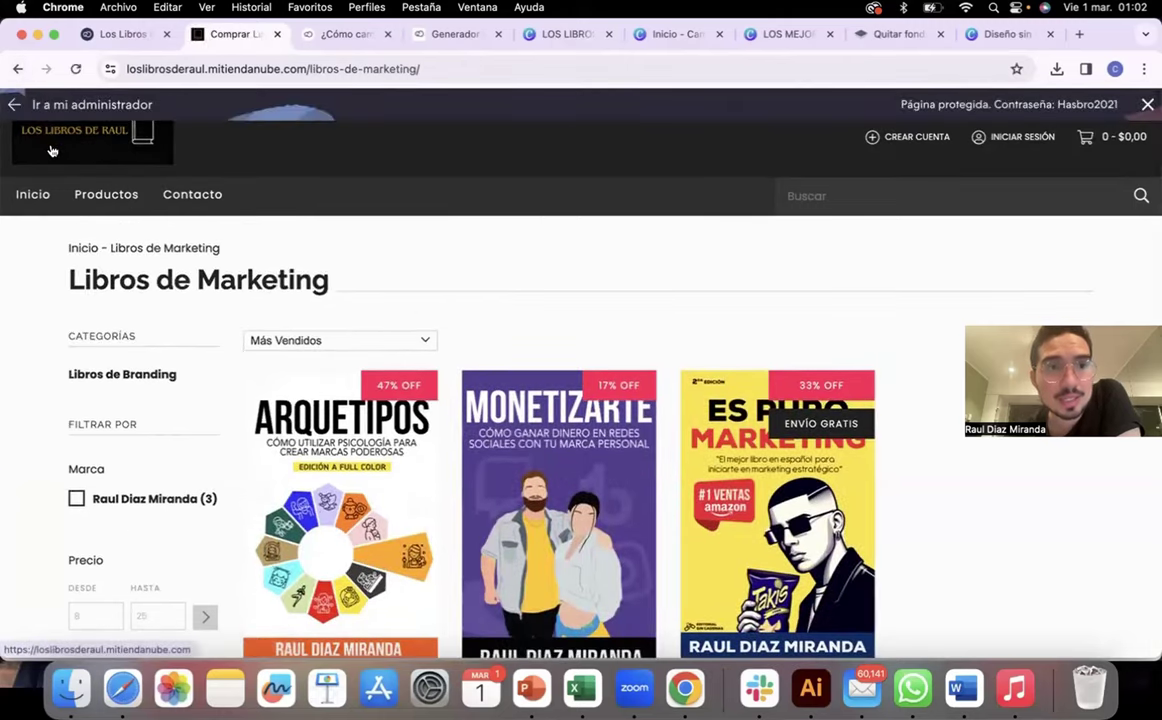
{"action": "left_click", "coordinate": [48, 133]}
{"action": "left_click", "coordinate": [128, 34]}
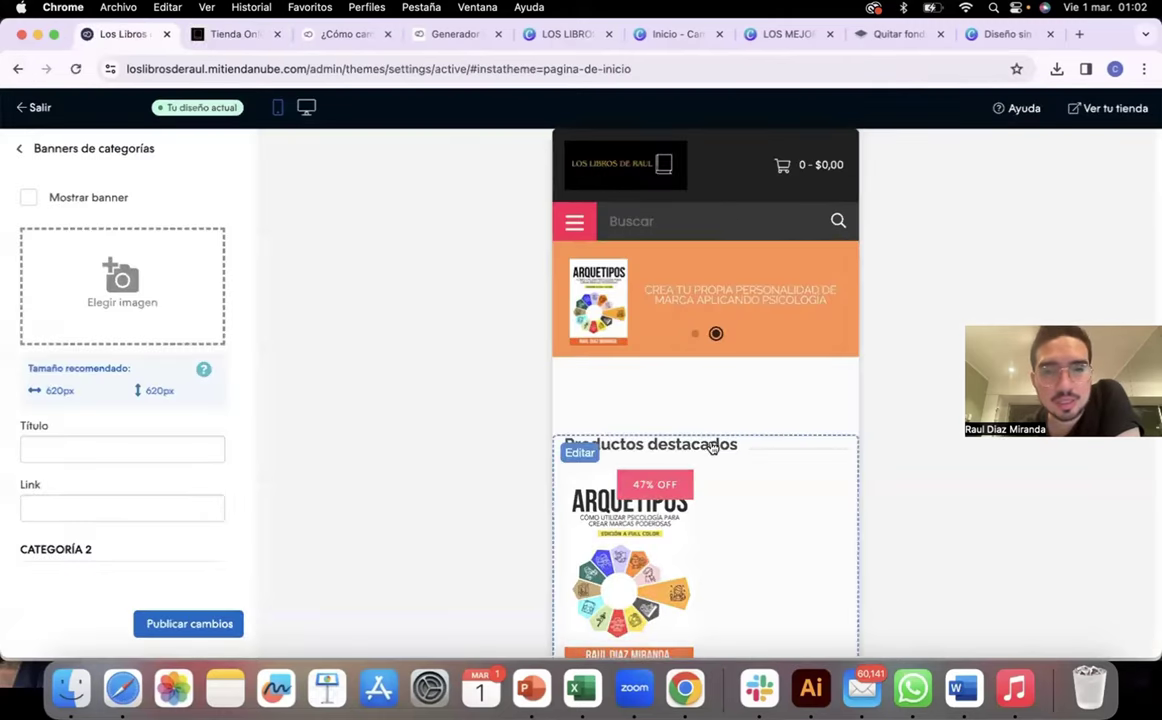
{"action": "scroll", "coordinate": [745, 300], "scroll_direction": "down", "scroll_amount": 2}
{"action": "left_click", "coordinate": [995, 36]}
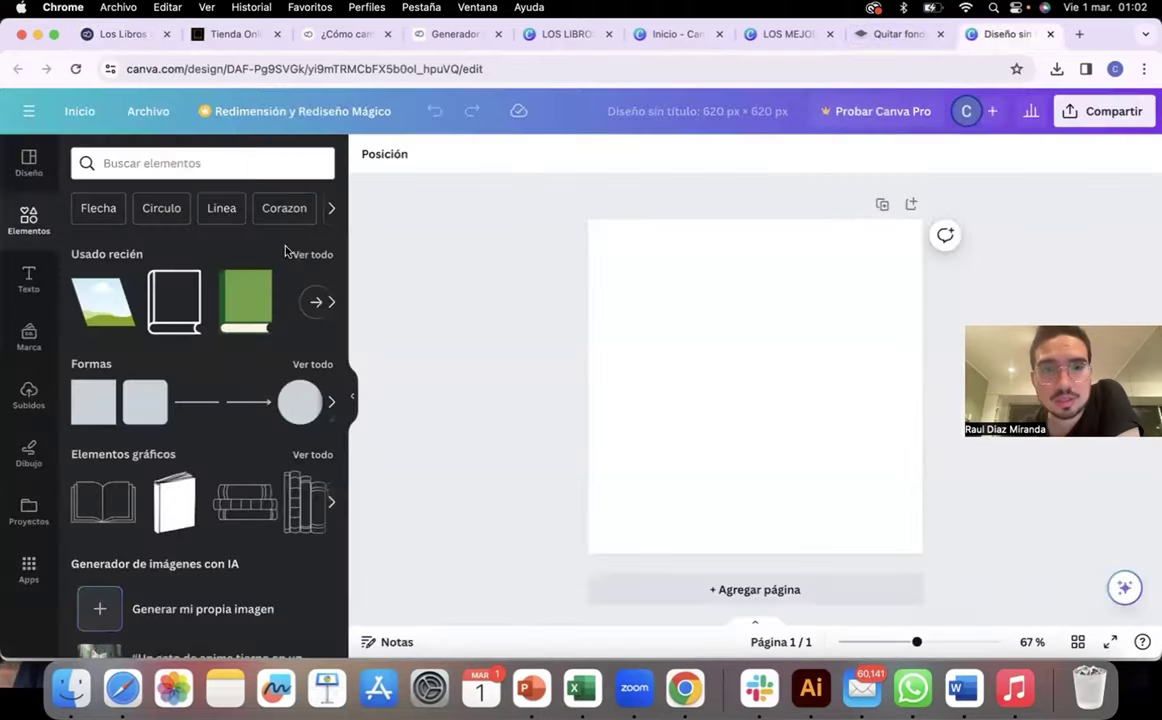
Step: Make the Canva page background black
{"action": "left_click", "coordinate": [368, 157]}
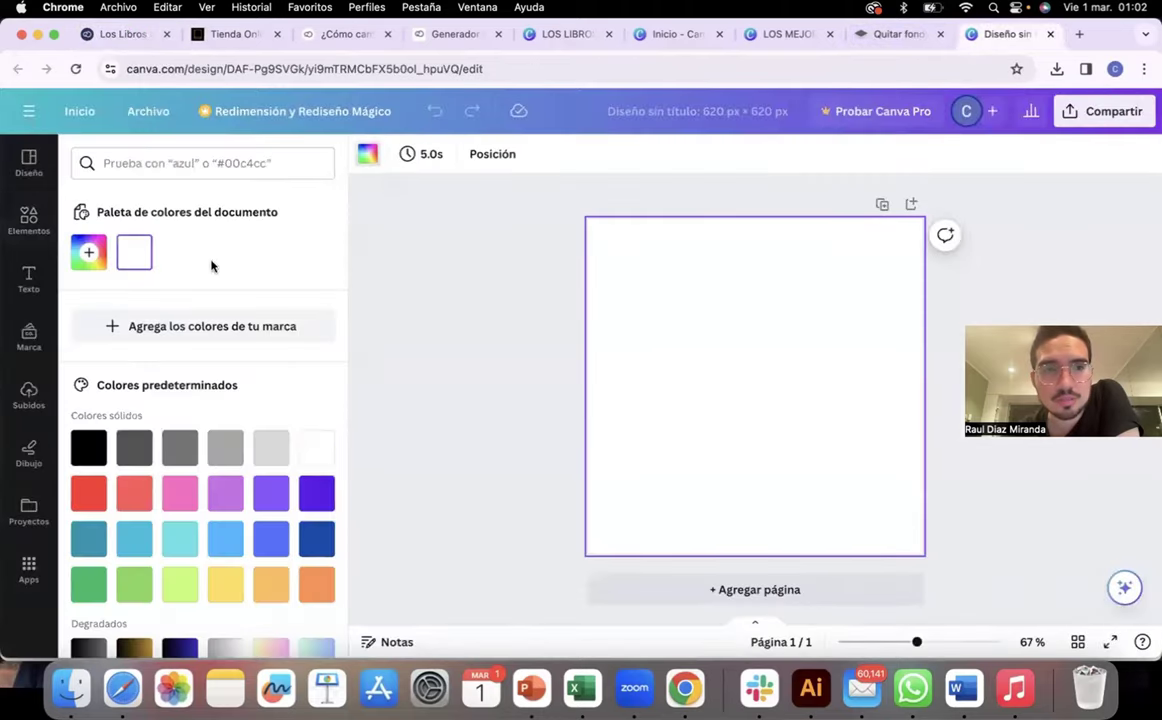
{"action": "left_click", "coordinate": [88, 450]}
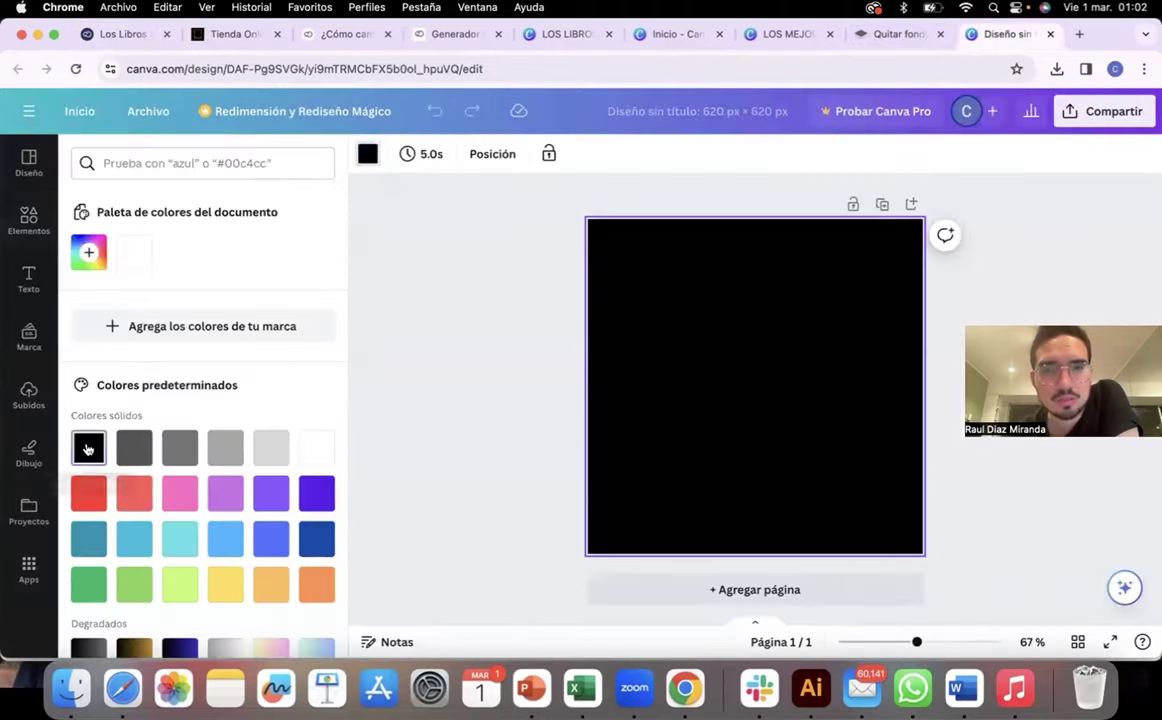
{"action": "left_click", "coordinate": [547, 357]}
Step: Add the title 'LIBROS DE MARKETING' in the Raleway font
{"action": "type", "text": "tLIBRO SDE MARKET"}
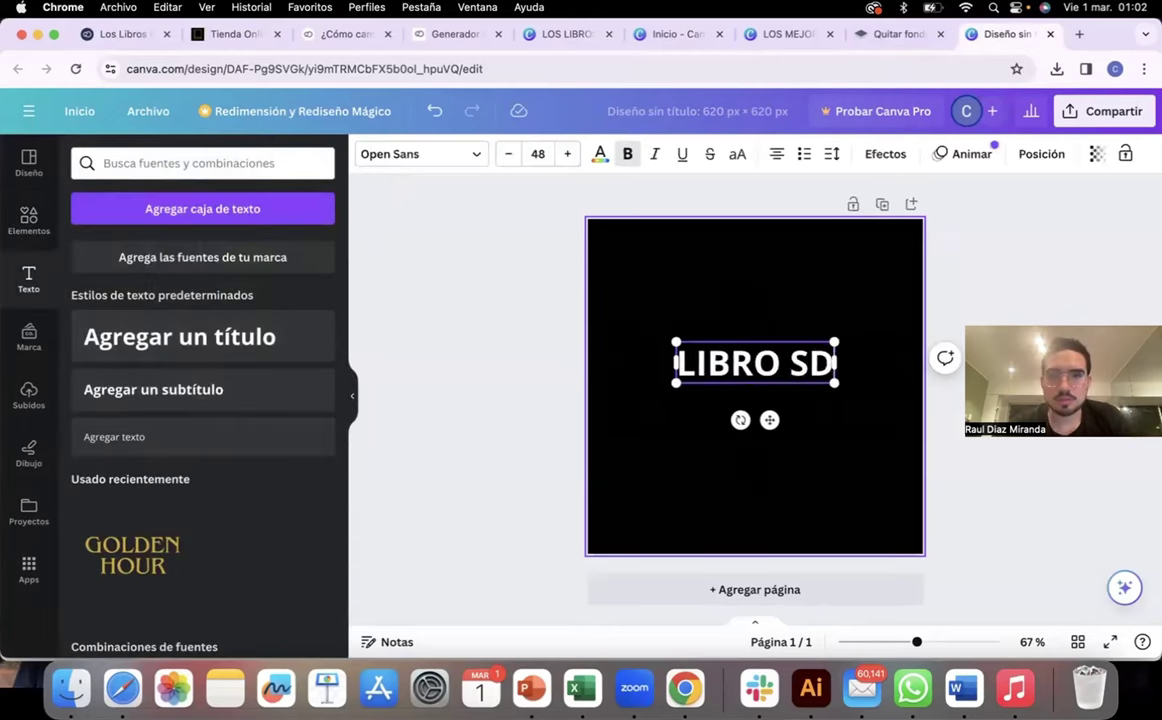
{"action": "key", "text": "BackSpace"}
{"action": "key", "text": "BackSpace"}
{"action": "key", "text": "BackSpace"}
{"action": "key", "text": "BackSpace"}
{"action": "key", "text": "BackSpace"}
{"action": "key", "text": "BackSpace"}
{"action": "key", "text": "BackSpace"}
{"action": "key", "text": "BackSpace"}
{"action": "key", "text": "BackSpace"}
{"action": "key", "text": "BackSpace"}
{"action": "key", "text": "BackSpace"}
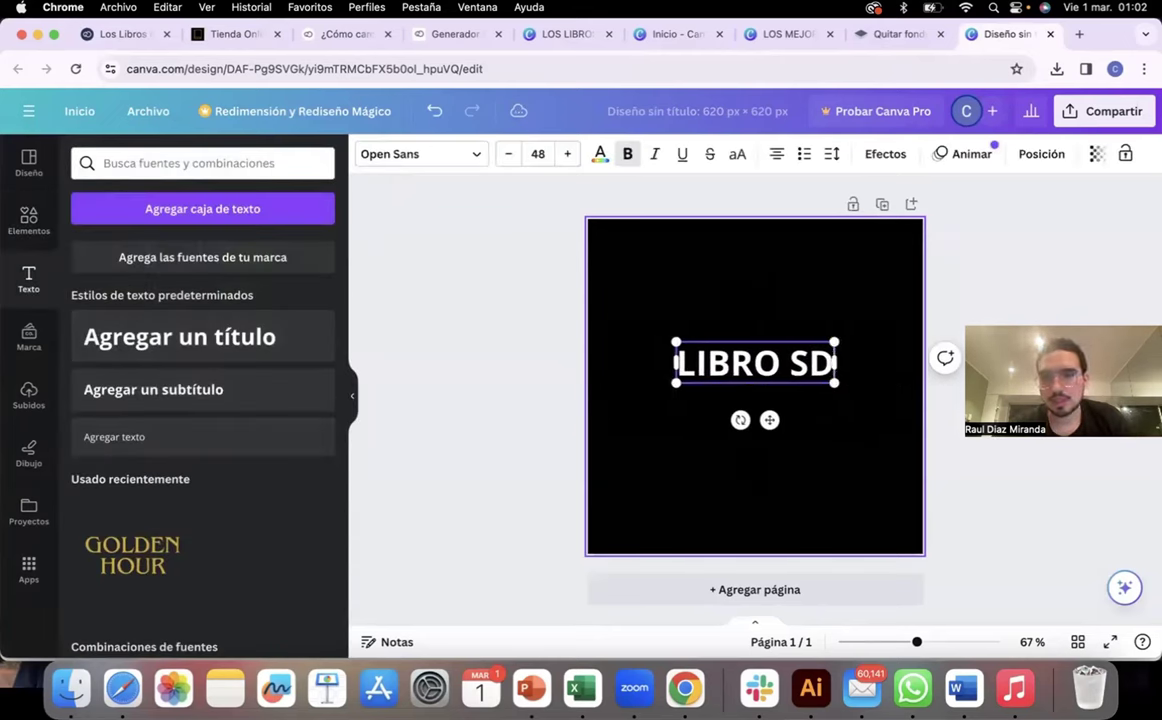
{"action": "type", "text": "S DE MAR"}
{"action": "key", "text": "BackSpace"}
{"action": "key", "text": "BackSpace"}
{"action": "key", "text": "BackSpace"}
{"action": "type", "text": "DE MARKETING"}
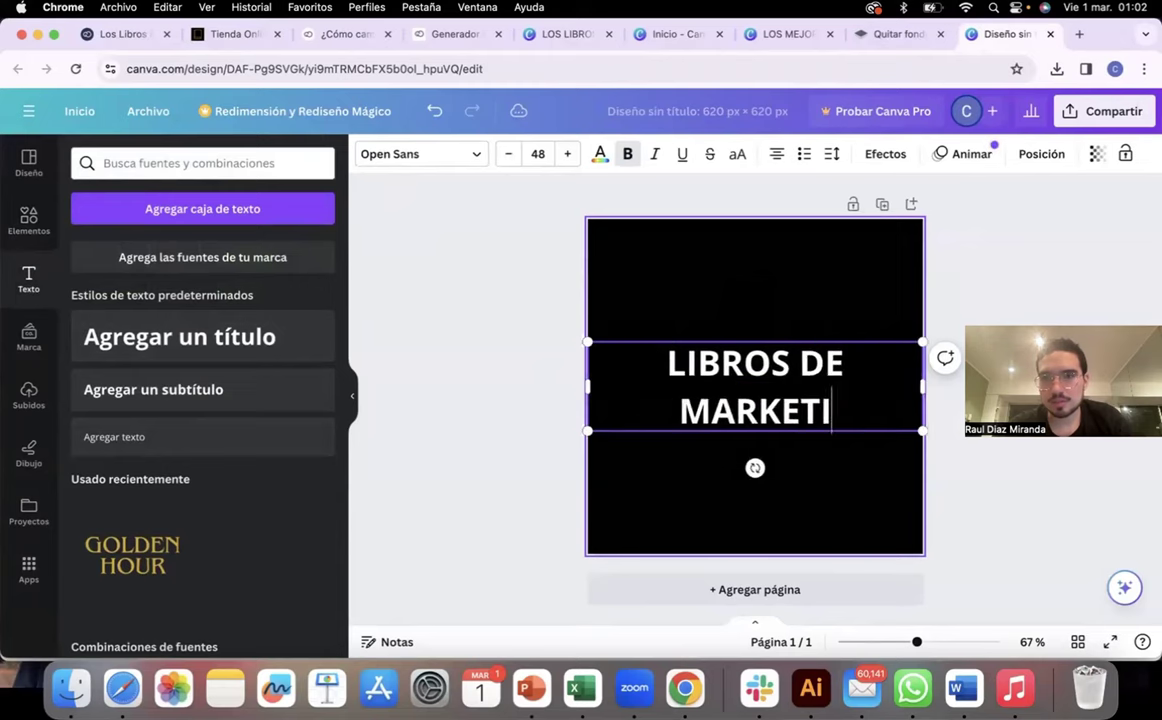
{"action": "left_click", "coordinate": [420, 153]}
{"action": "left_click", "coordinate": [124, 313]}
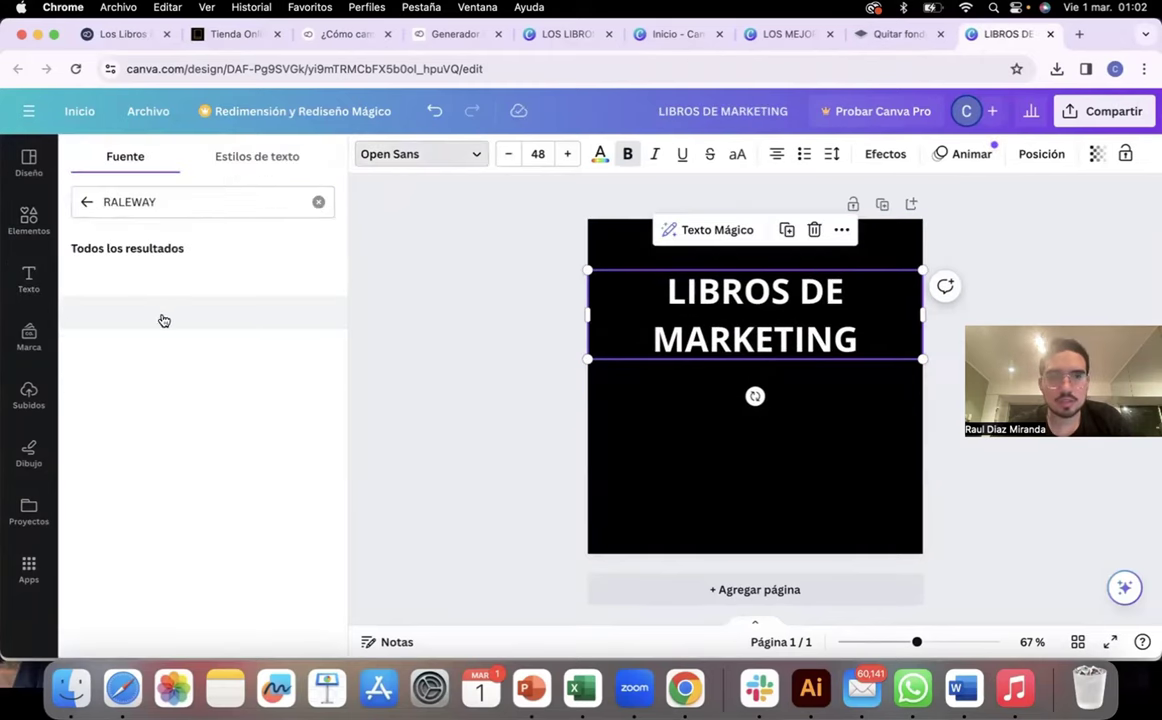
{"action": "left_click", "coordinate": [136, 284]}
Step: Upload the ES PURO MARKETING cover, shrink it, and centre it under the title
{"action": "left_click", "coordinate": [28, 278]}
{"action": "left_click", "coordinate": [28, 393]}
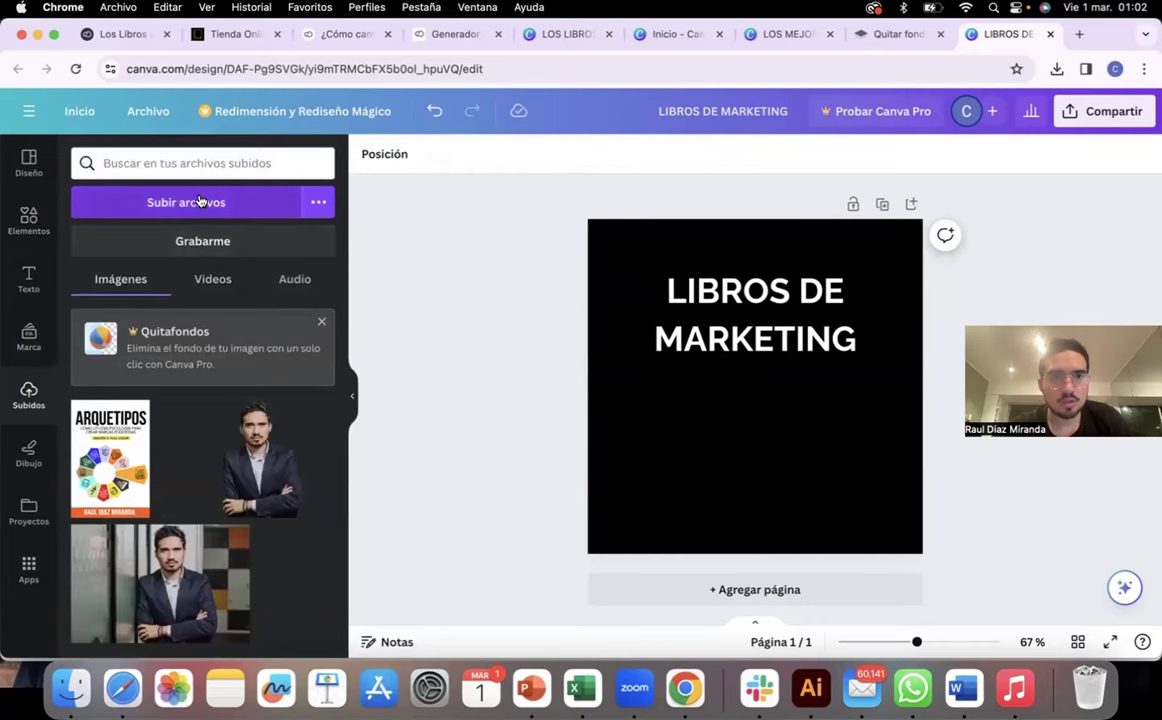
{"action": "left_click", "coordinate": [200, 200]}
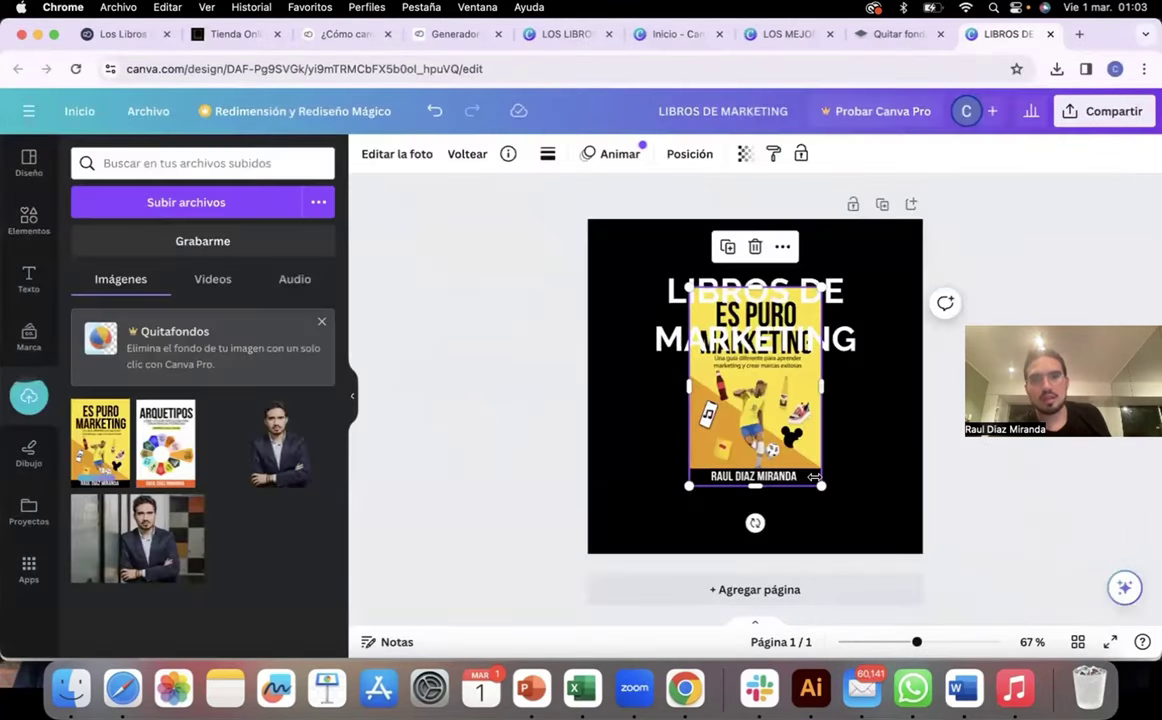
{"action": "left_click_drag", "start_coordinate": [820, 484], "coordinate": [786, 430]}
{"action": "left_click_drag", "start_coordinate": [737, 359], "coordinate": [755, 446]}
{"action": "left_click", "coordinate": [880, 279]}
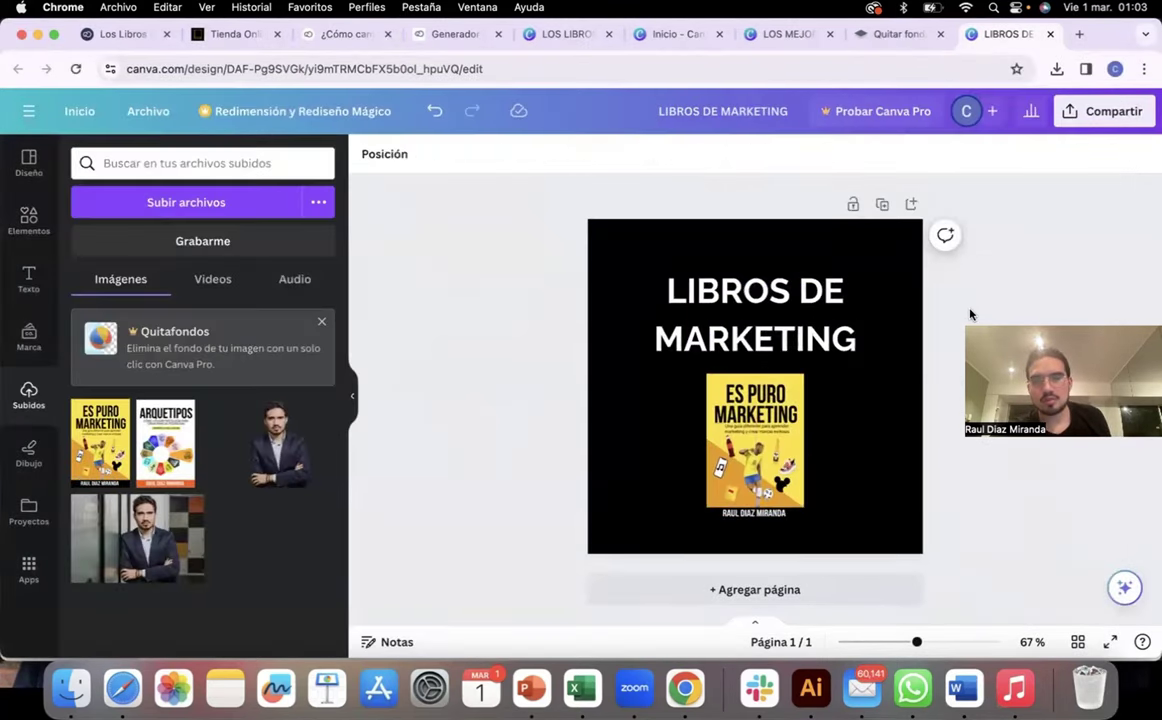
Step: Delete the extra blank page so only the banner page remains
{"action": "left_click", "coordinate": [805, 589]}
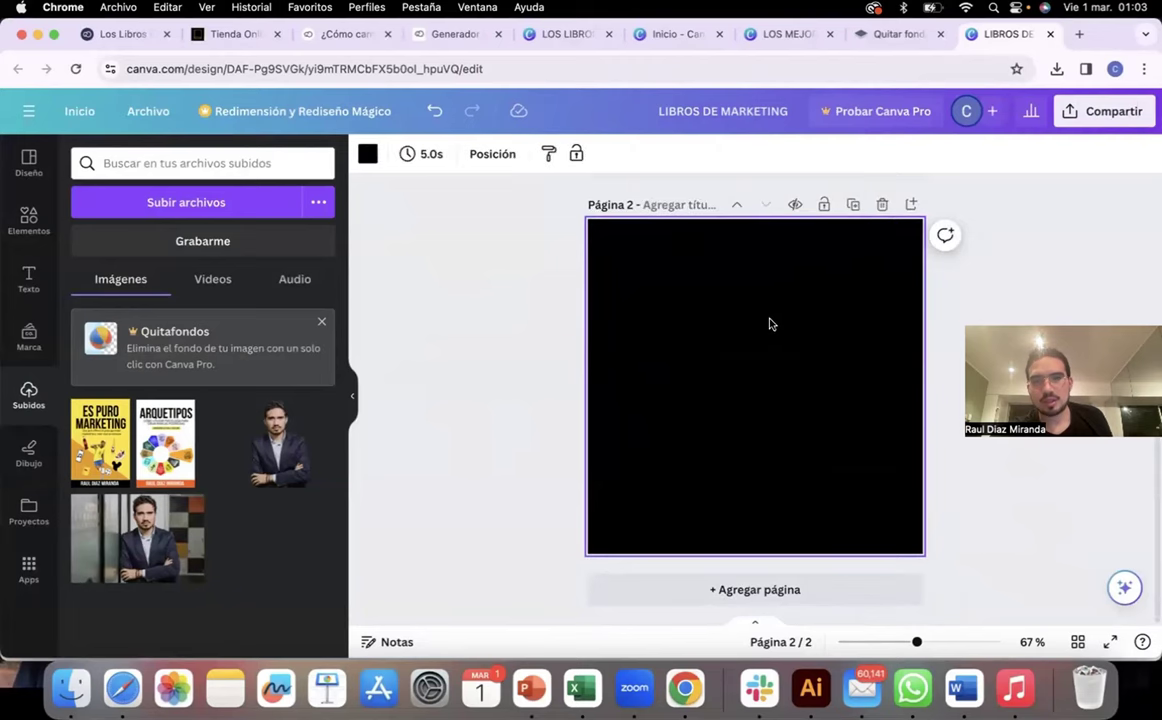
{"action": "scroll", "coordinate": [768, 324], "scroll_direction": "up", "scroll_amount": 5}
{"action": "left_click", "coordinate": [882, 584]}
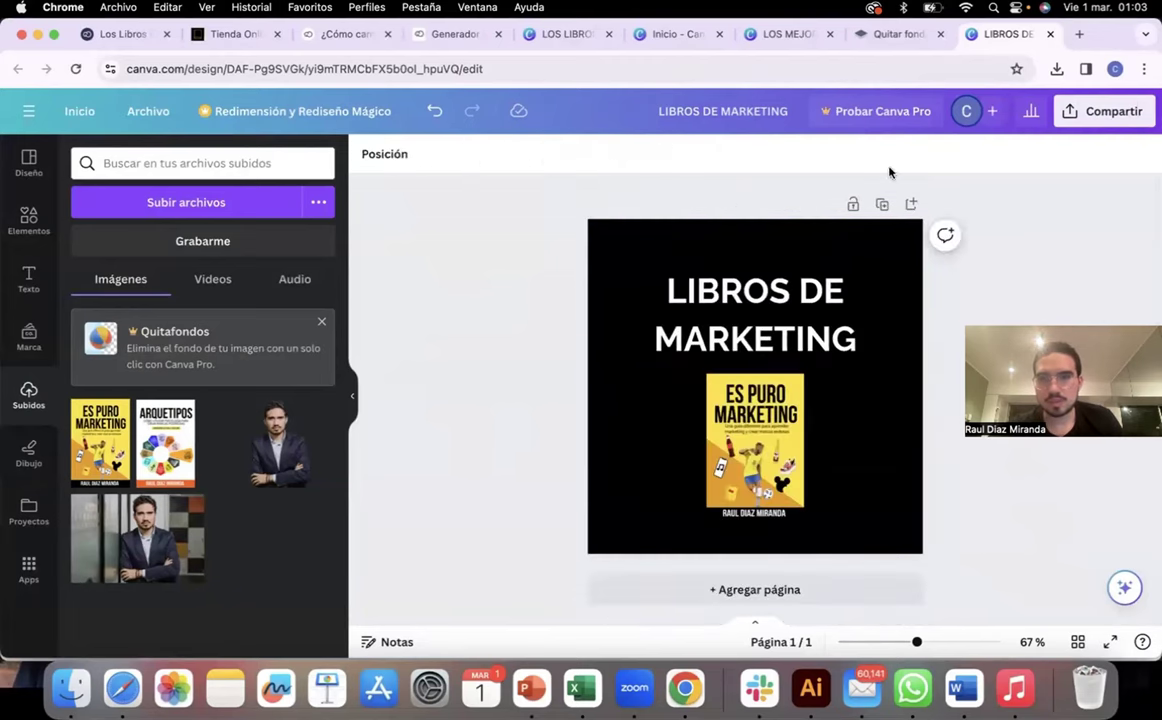
Step: Duplicate the page and change its title to 'LIBROS DE BRANDING'
{"action": "left_click", "coordinate": [881, 205]}
{"action": "left_click", "coordinate": [750, 335]}
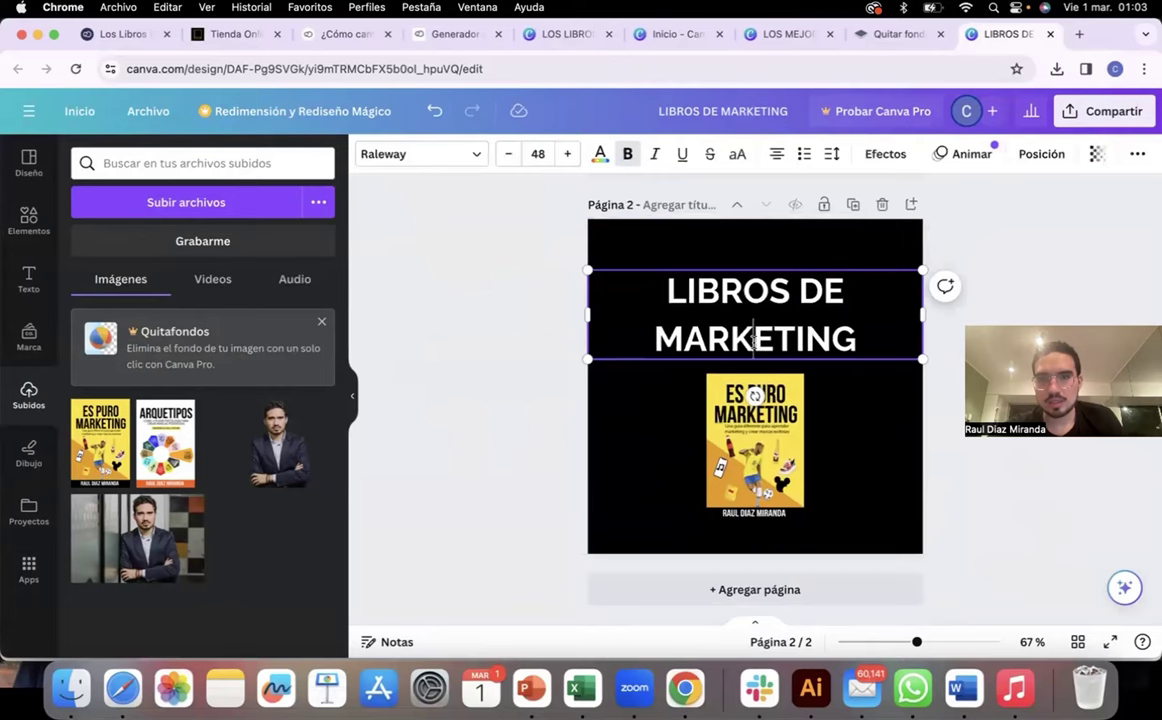
{"action": "double_click", "coordinate": [752, 338]}
{"action": "type", "text": "brnading"}
{"action": "key", "text": "BackSpace"}
{"action": "key", "text": "BackSpace"}
{"action": "key", "text": "BackSpace"}
{"action": "key", "text": "BackSpace"}
{"action": "key", "text": "BackSpace"}
{"action": "key", "text": "BackSpace"}
{"action": "key", "text": "super+shift+k"}
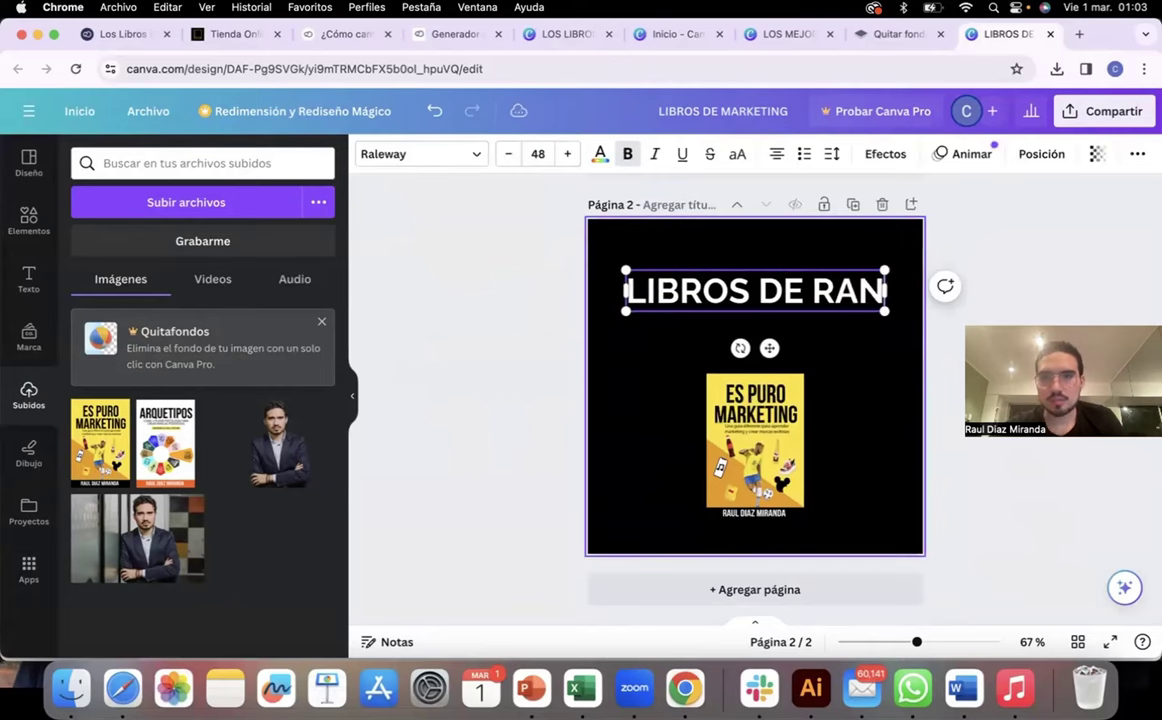
{"action": "key", "text": "BackSpace"}
{"action": "type", "text": "BR"}
{"action": "key", "text": "BackSpace"}
{"action": "key", "text": "BackSpace"}
{"action": "key", "text": "BackSpace"}
{"action": "key", "text": "BackSpace"}
{"action": "type", "text": "BRANDING"}
{"action": "left_click", "coordinate": [599, 200]}
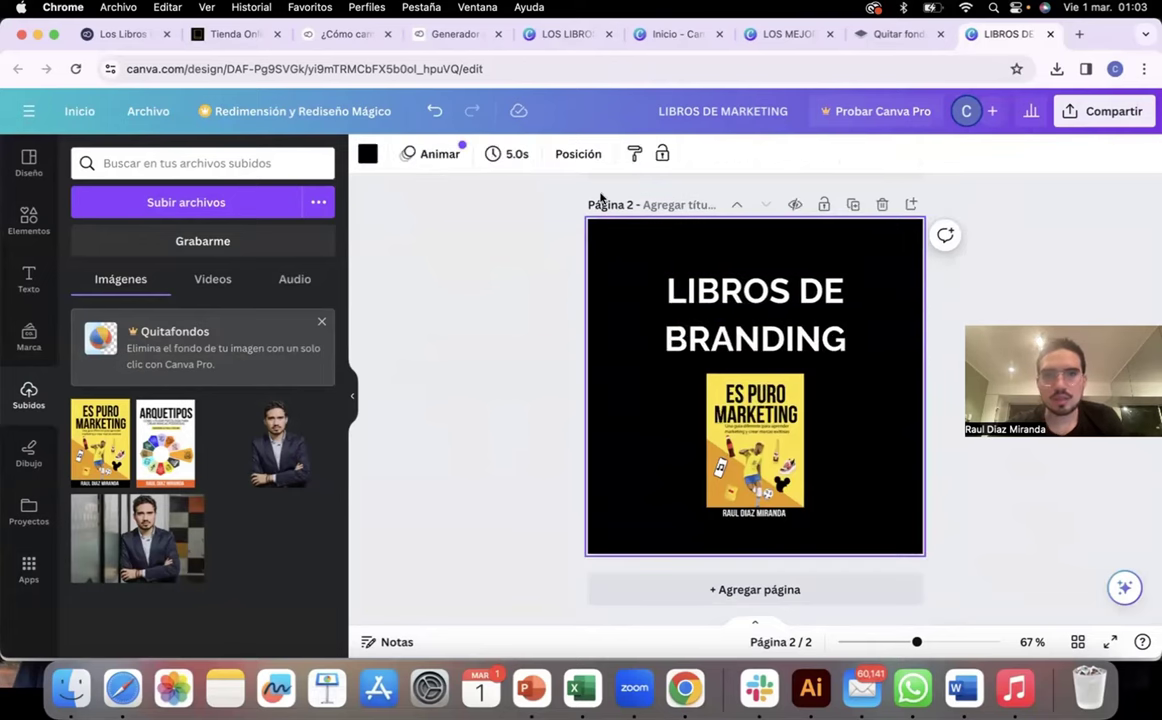
Step: Set the copied page's background to orange
{"action": "left_click", "coordinate": [367, 153]}
{"action": "left_click", "coordinate": [134, 594]}
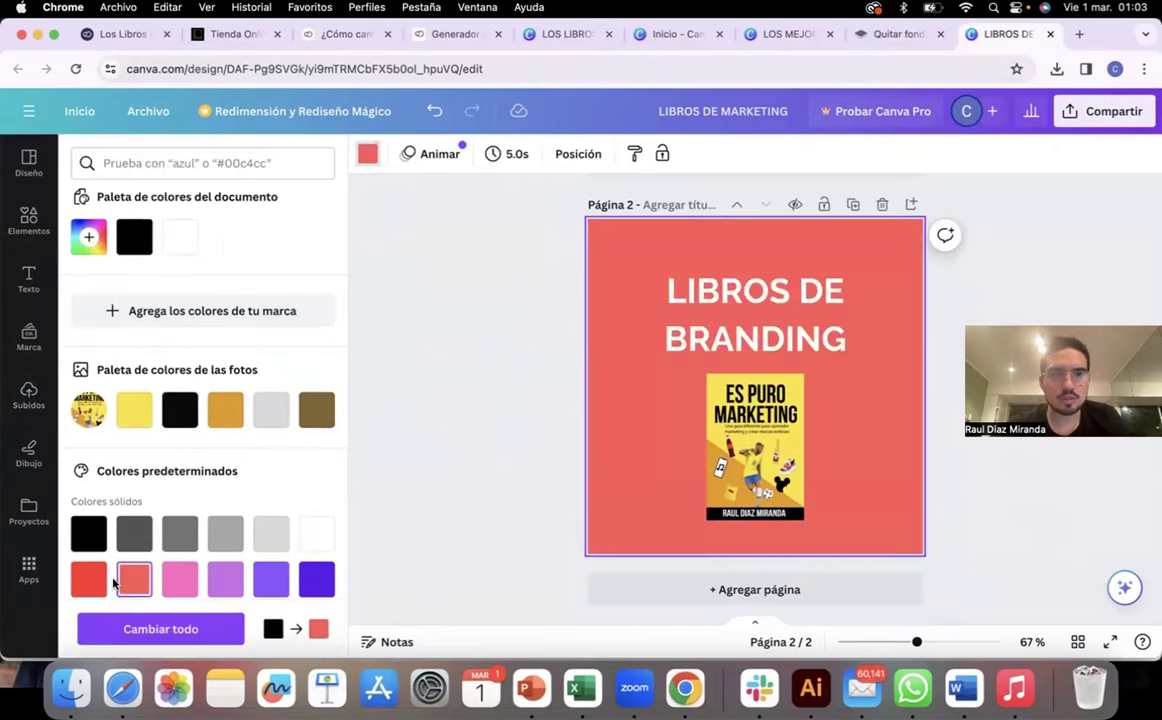
{"action": "scroll", "coordinate": [218, 578], "scroll_direction": "down", "scroll_amount": 3}
{"action": "left_click", "coordinate": [305, 538]}
Step: Add the ARQUETIPOS cover from Uploads, shrink it, and centre it under the title
{"action": "left_click", "coordinate": [392, 418]}
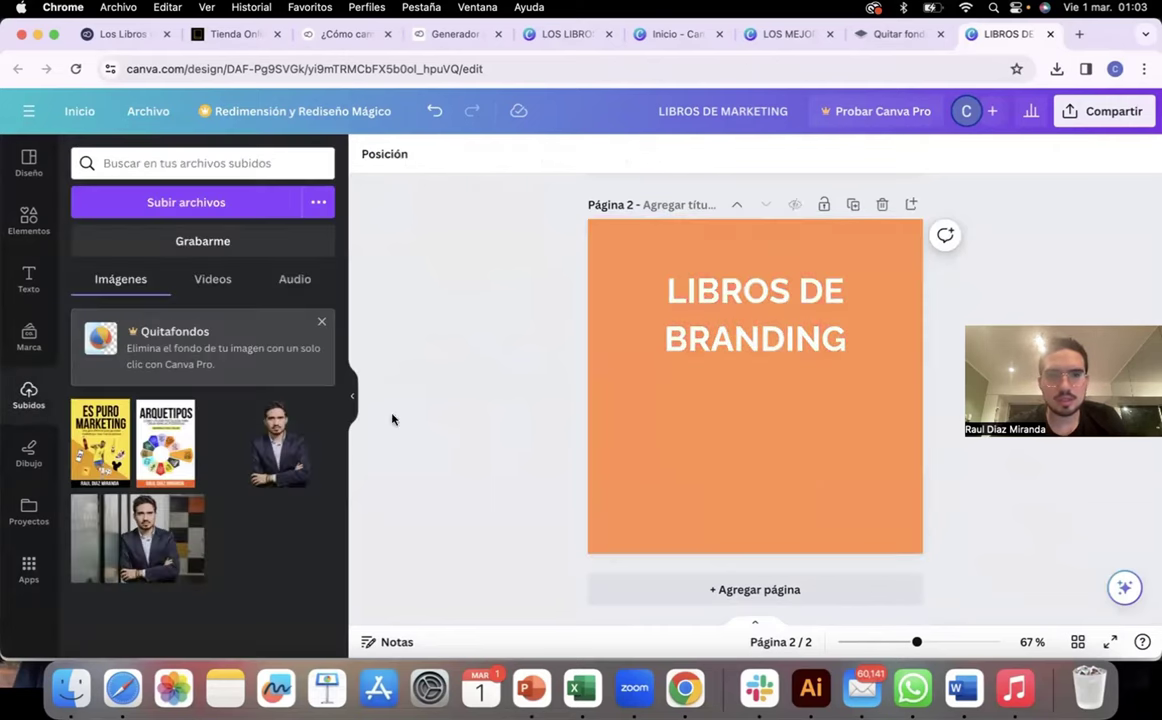
{"action": "left_click", "coordinate": [165, 442]}
{"action": "left_click_drag", "start_coordinate": [676, 262], "coordinate": [734, 440]}
{"action": "left_click_drag", "start_coordinate": [782, 475], "coordinate": [755, 450]}
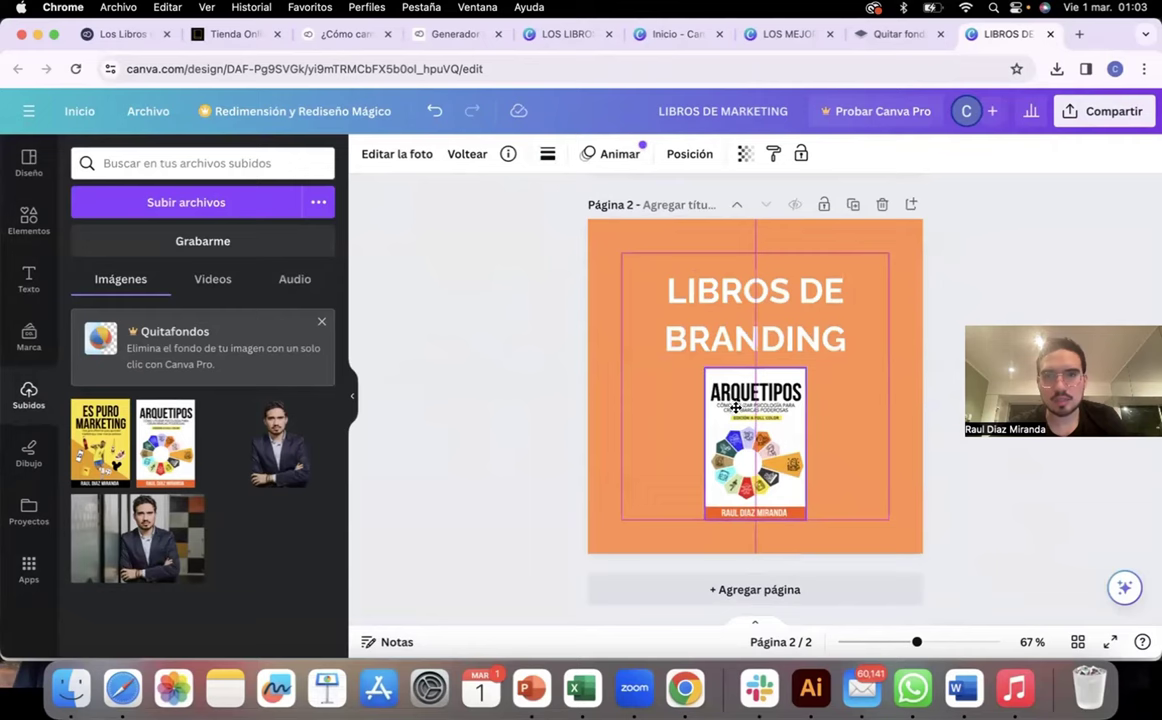
{"action": "left_click", "coordinate": [1089, 184]}
{"action": "left_click", "coordinate": [992, 111]}
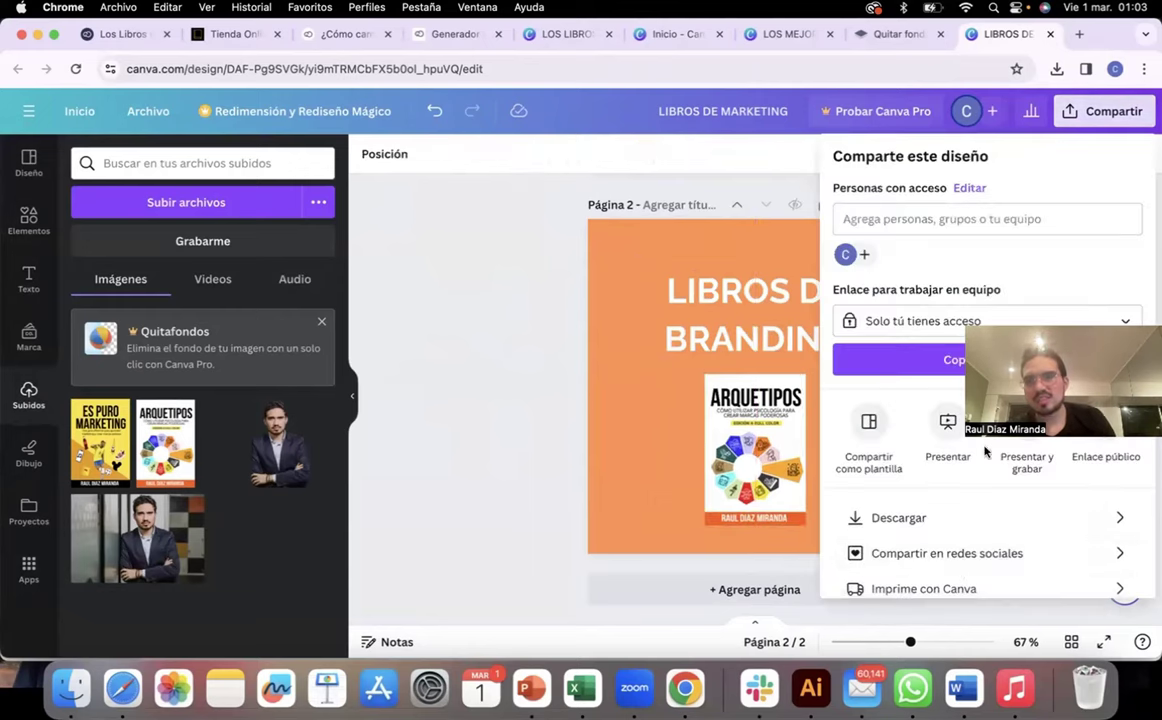
Step: Download both pages as PNGs in LIBROS DE MARKETING.zip and return to the store editor
{"action": "left_click", "coordinate": [953, 524]}
{"action": "left_click", "coordinate": [947, 485]}
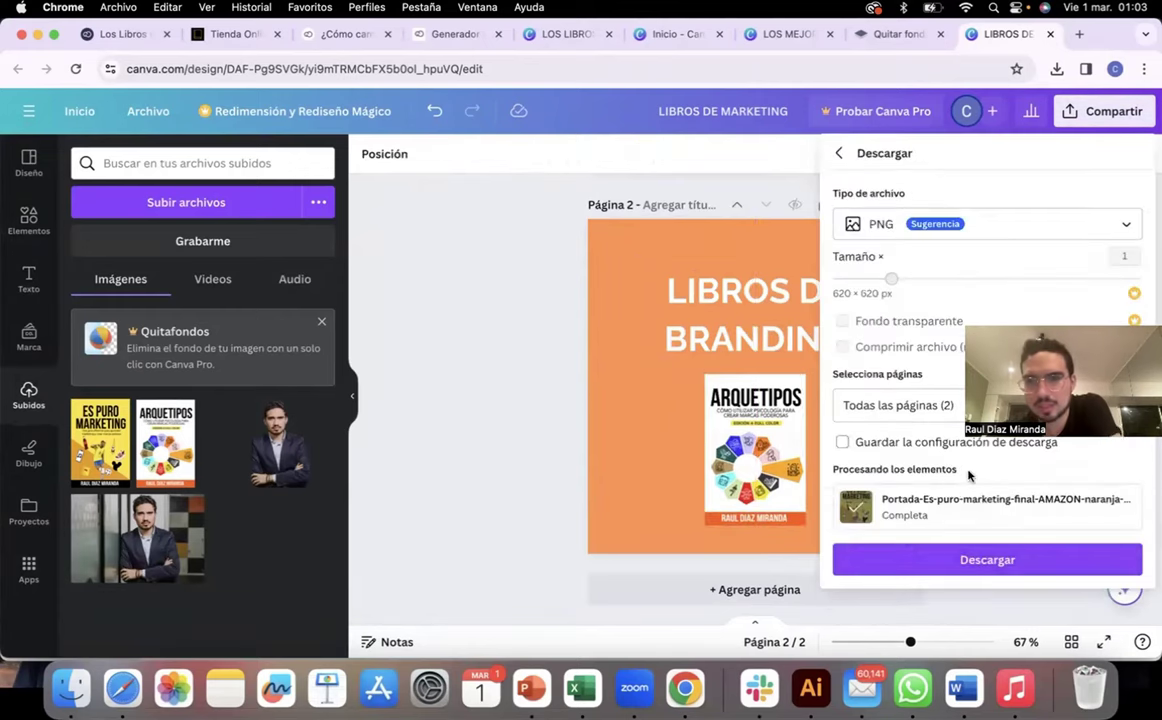
{"action": "left_click", "coordinate": [983, 557]}
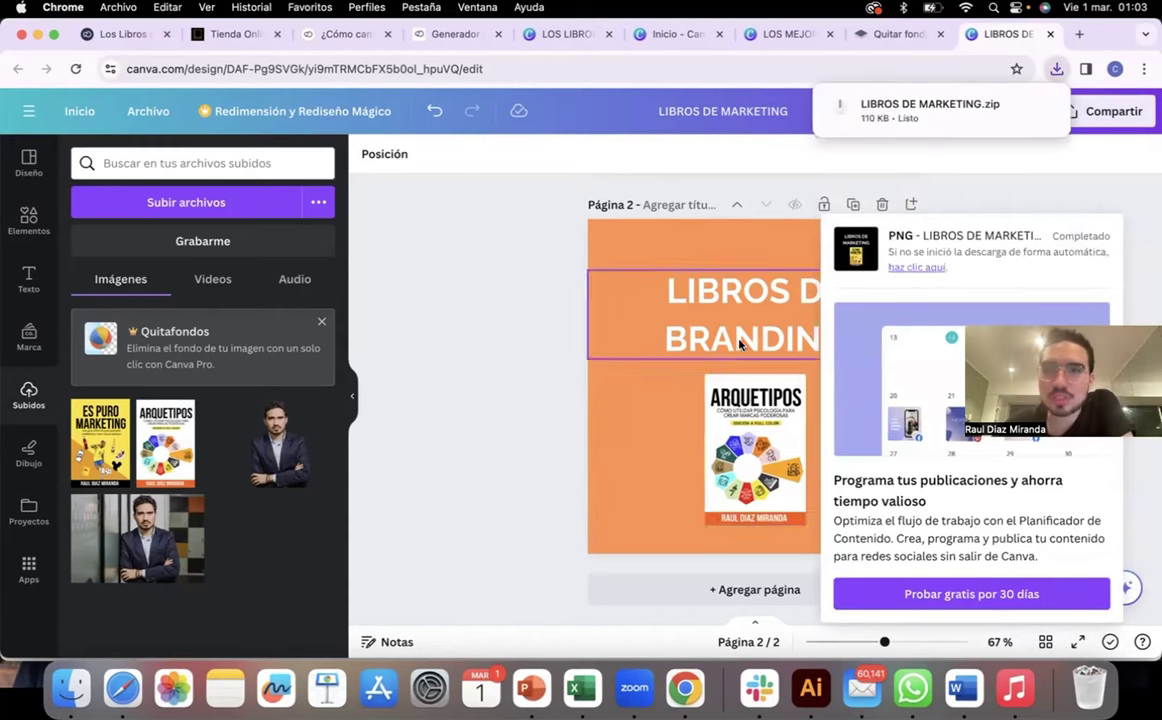
{"action": "left_click", "coordinate": [542, 309]}
{"action": "left_click", "coordinate": [118, 34]}
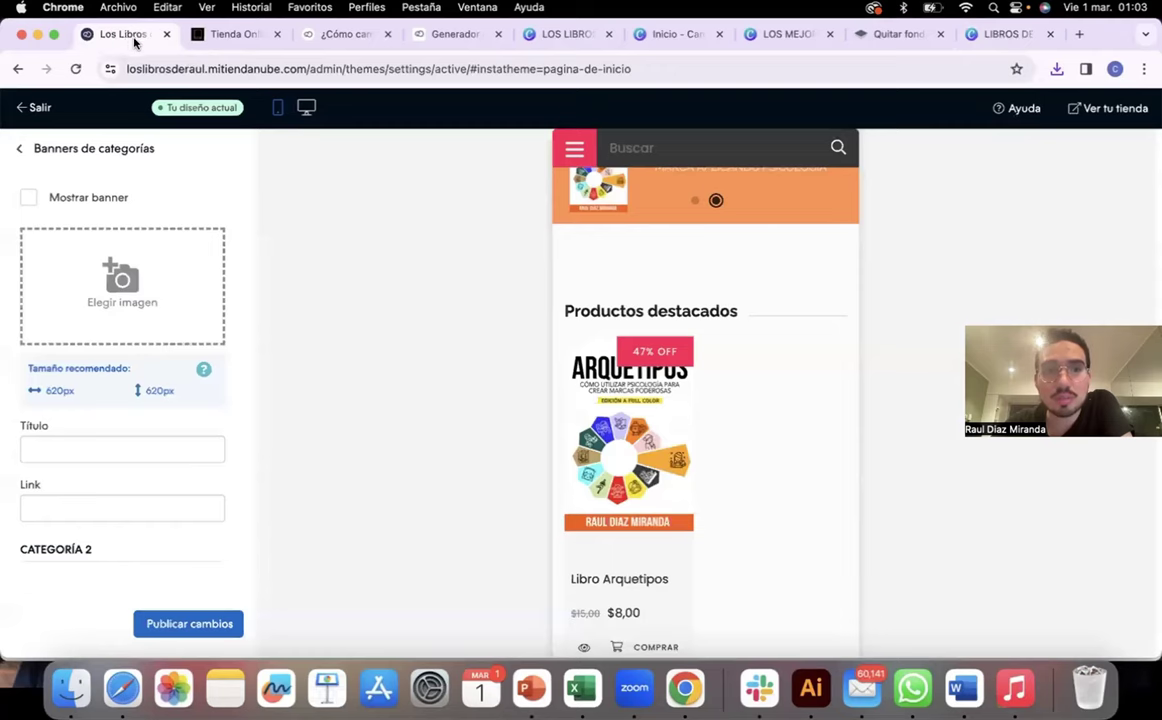
Step: Set 1.png from the LIBROS DE MARKETING folder as the first category banner image
{"action": "left_click", "coordinate": [133, 284]}
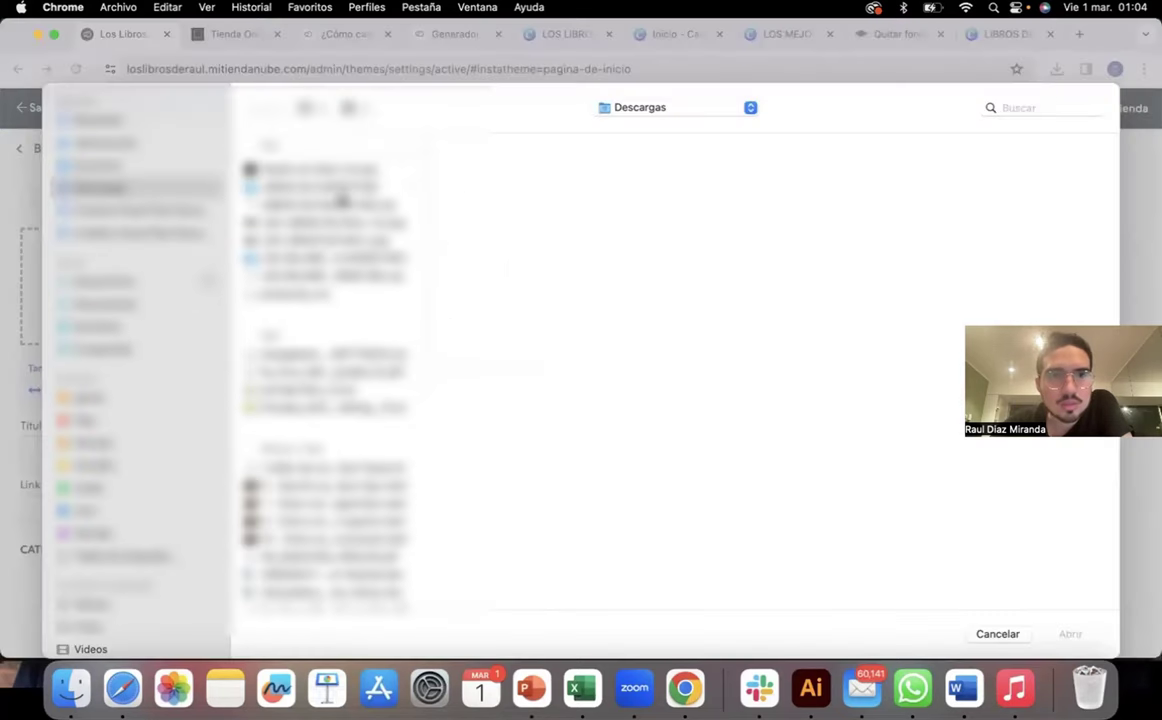
{"action": "left_click", "coordinate": [340, 188]}
{"action": "left_click", "coordinate": [490, 170]}
{"action": "left_click", "coordinate": [1072, 634]}
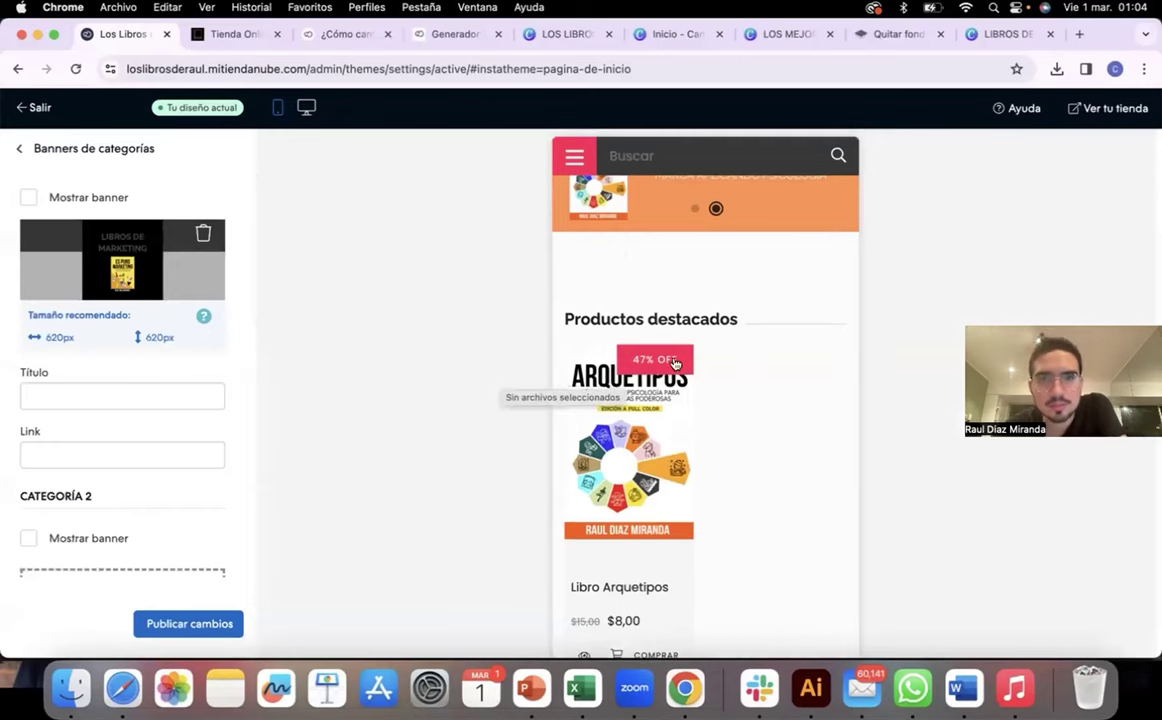
{"action": "left_click", "coordinate": [82, 398]}
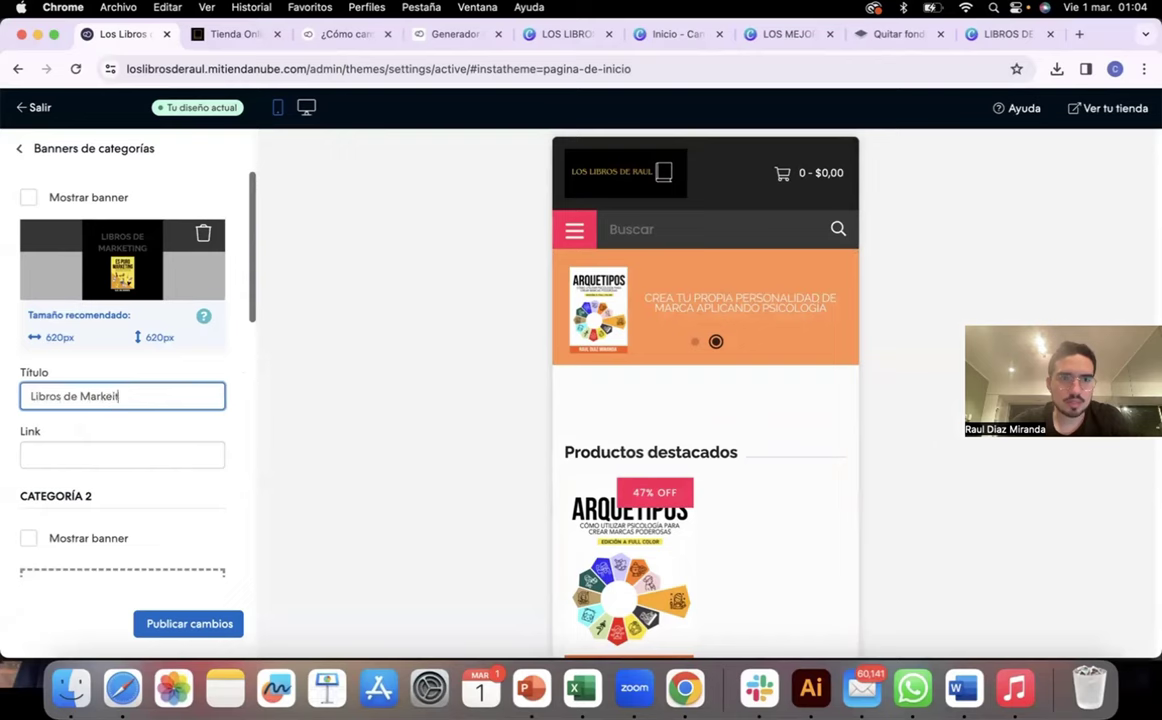
{"action": "scroll", "coordinate": [79, 450], "scroll_direction": "down", "scroll_amount": 1}
{"action": "left_click", "coordinate": [79, 450]}
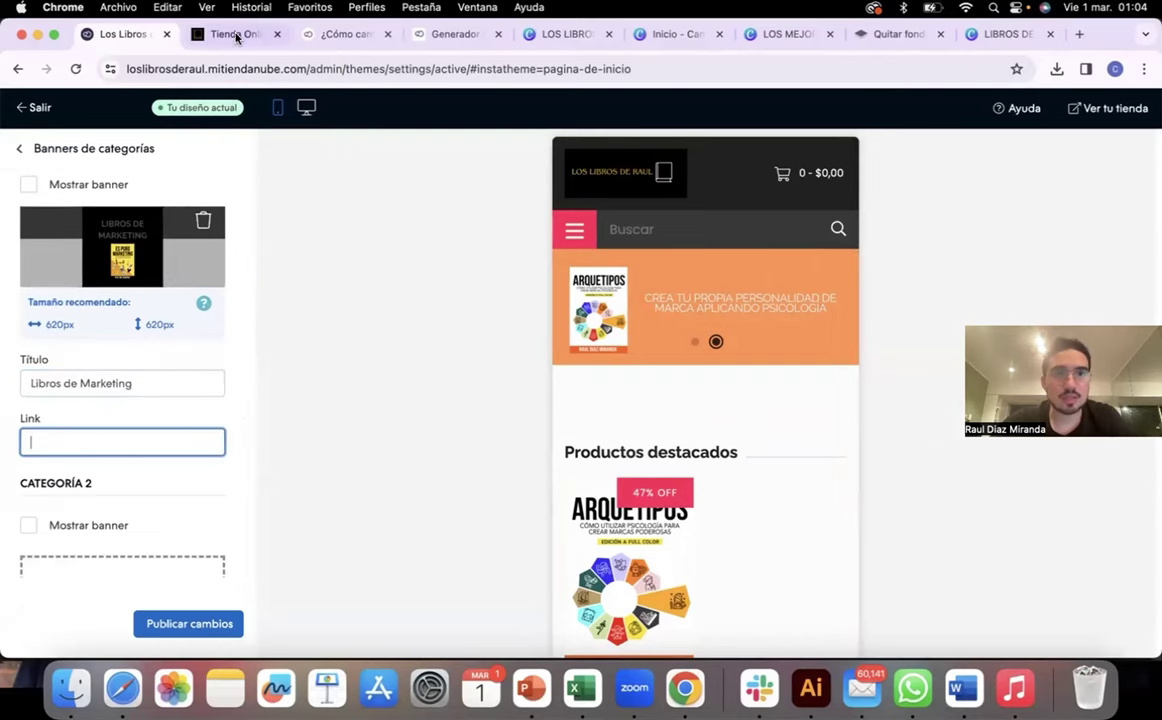
Step: Copy the Libros de Marketing category page address and paste it as the first banner's link
{"action": "left_click", "coordinate": [237, 37]}
{"action": "left_click", "coordinate": [100, 292]}
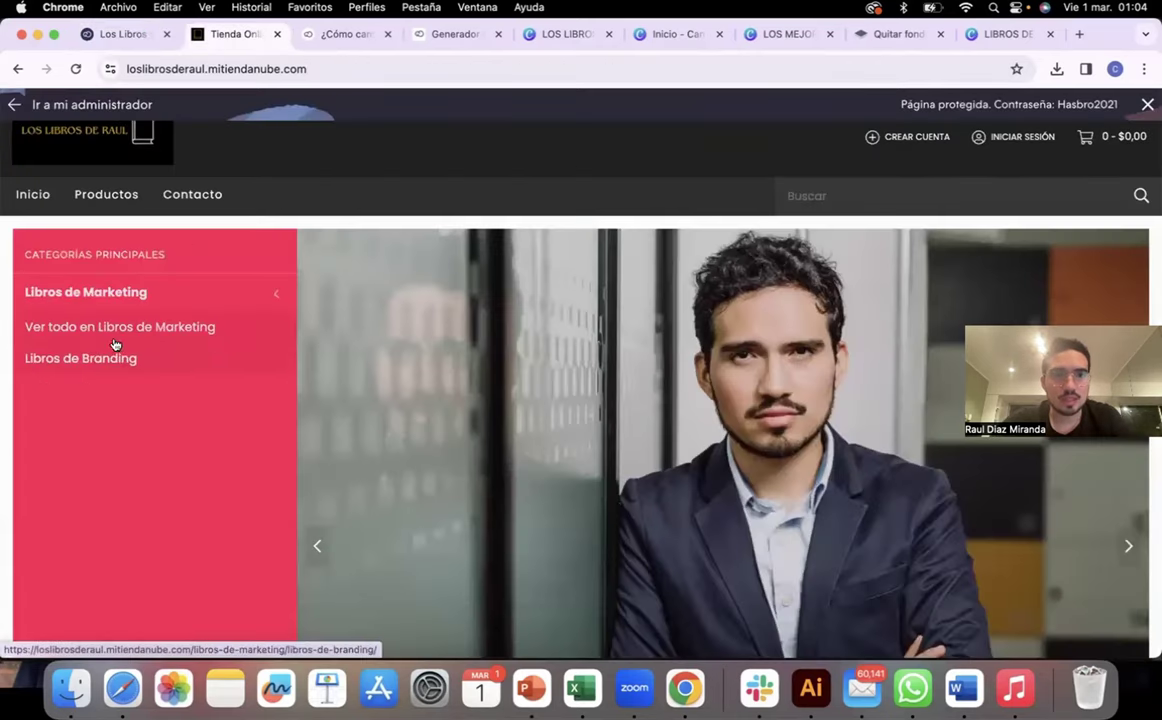
{"action": "left_click", "coordinate": [118, 333]}
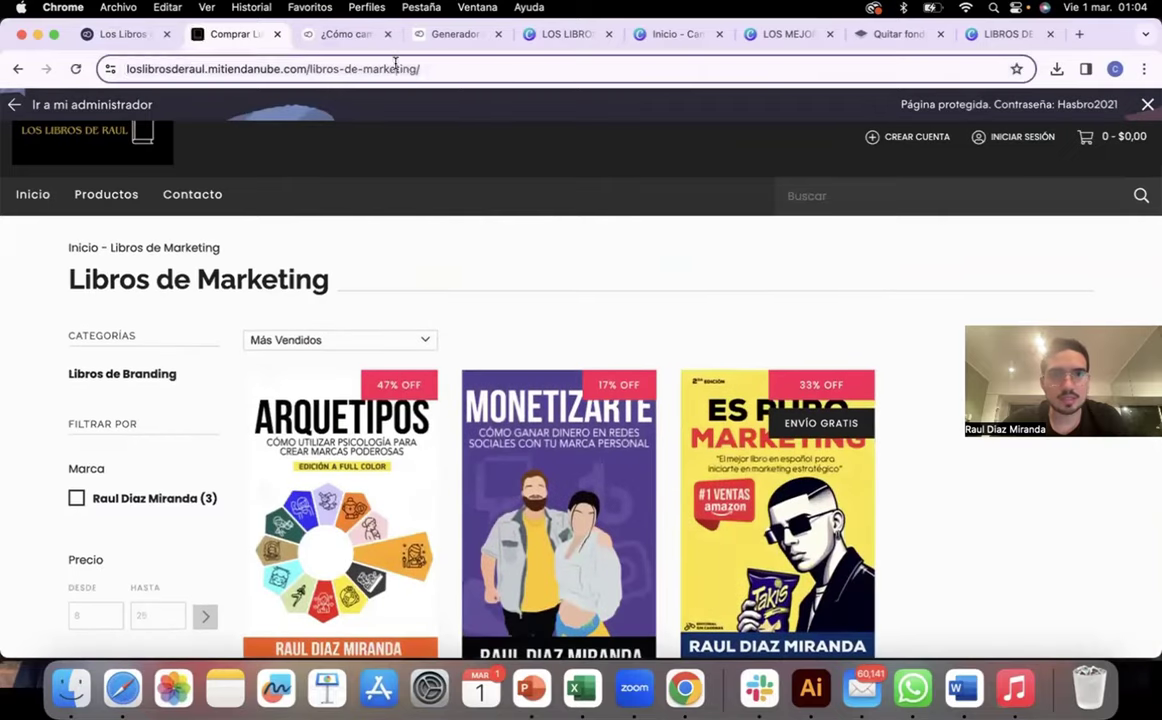
{"action": "left_click", "coordinate": [395, 65]}
{"action": "left_click", "coordinate": [340, 72]}
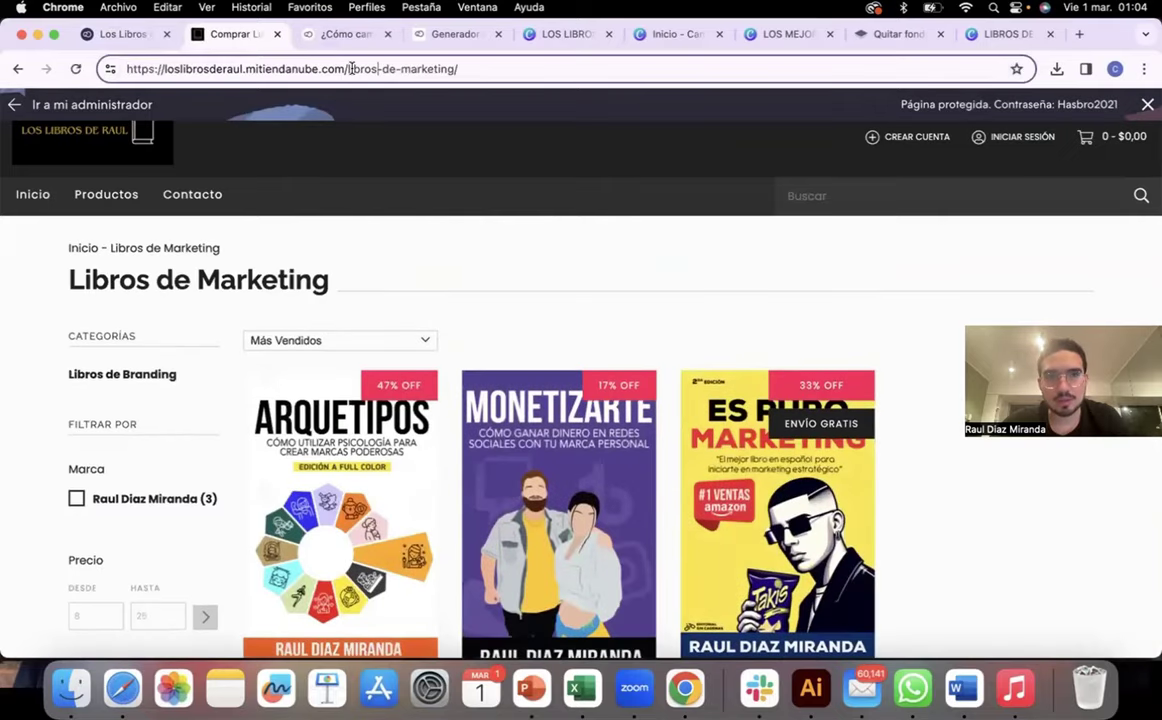
{"action": "triple_click", "coordinate": [430, 70]}
{"action": "key", "text": "super+c"}
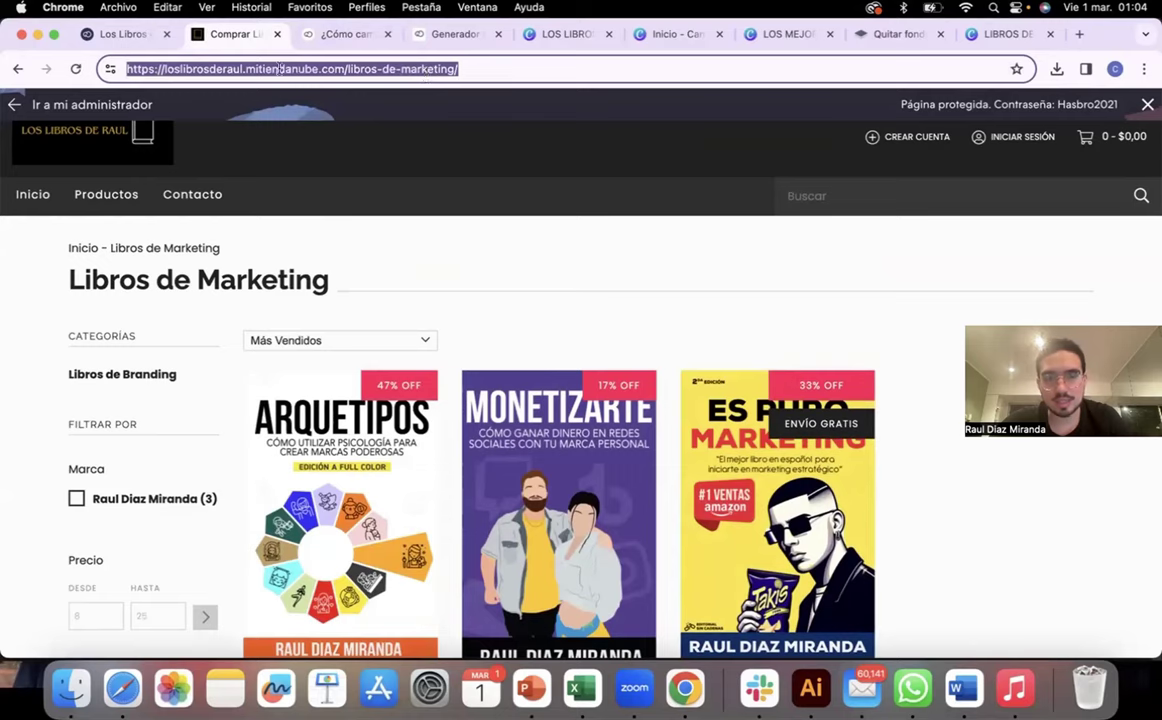
{"action": "left_click", "coordinate": [140, 34]}
{"action": "key", "text": "super+v"}
{"action": "scroll", "coordinate": [130, 430], "scroll_direction": "down", "scroll_amount": 3}
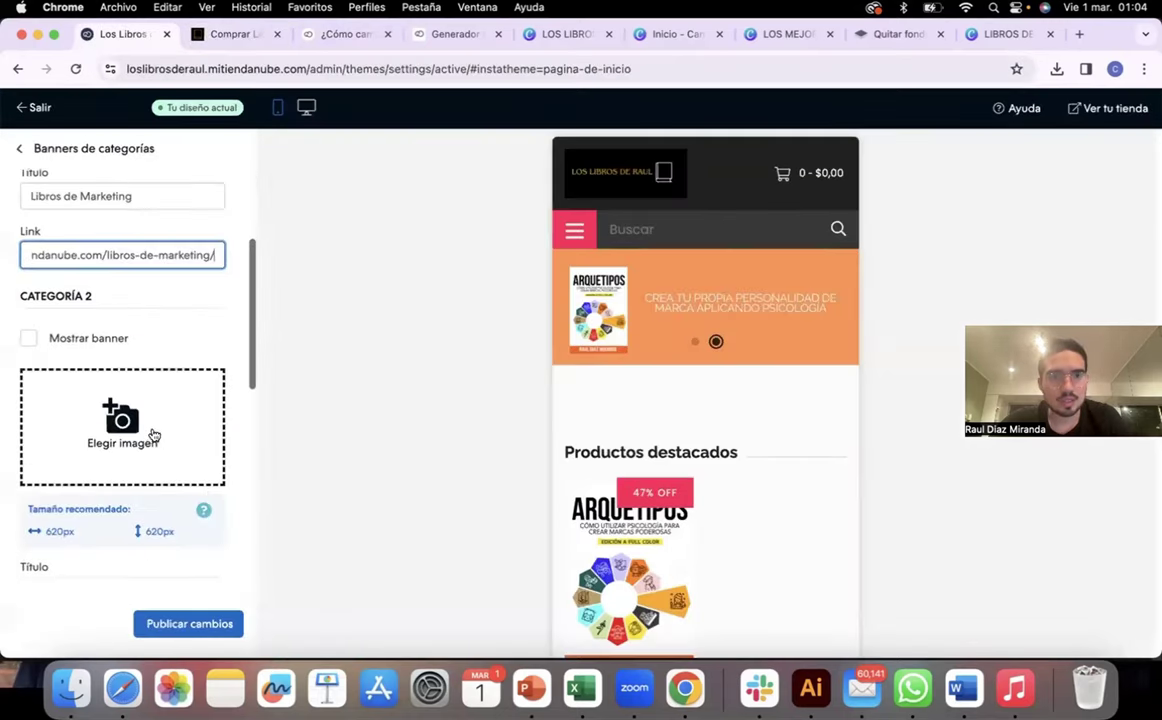
Step: Give the second banner the Libros de Branding page address and the title 'Libros de Brand'
{"action": "left_click", "coordinate": [171, 409]}
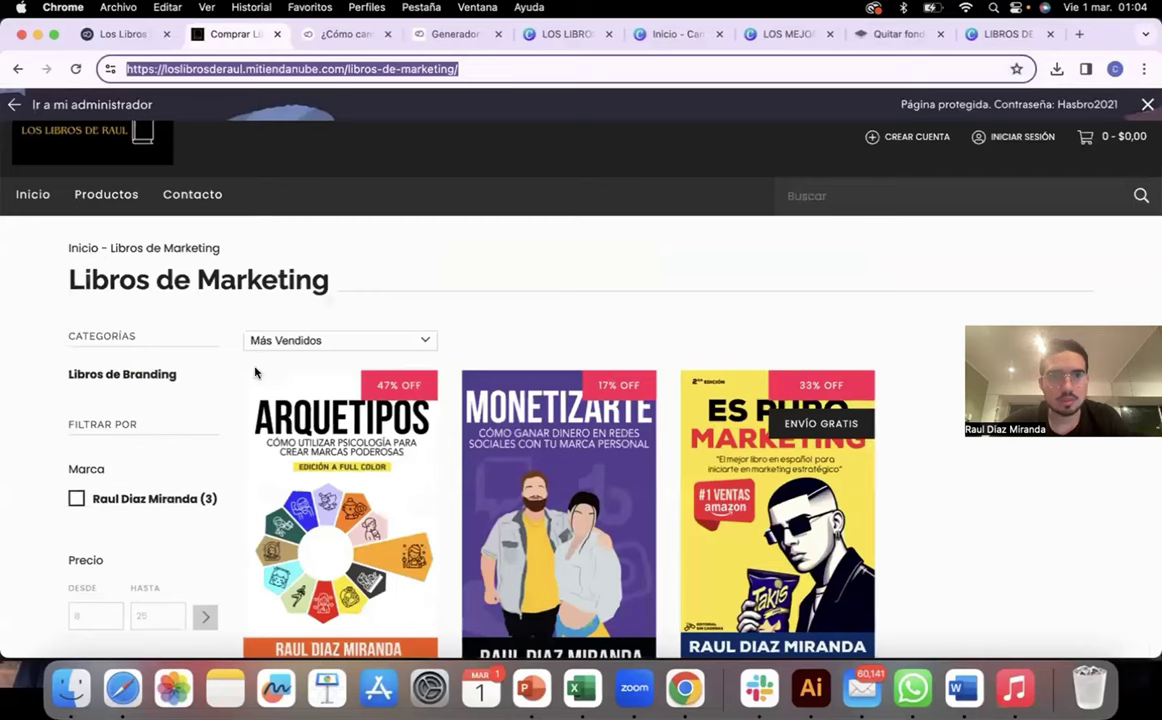
{"action": "mouse_move", "coordinate": [110, 198]}
{"action": "left_click", "coordinate": [78, 265]}
{"action": "left_click", "coordinate": [385, 69]}
{"action": "double_click", "coordinate": [440, 69]}
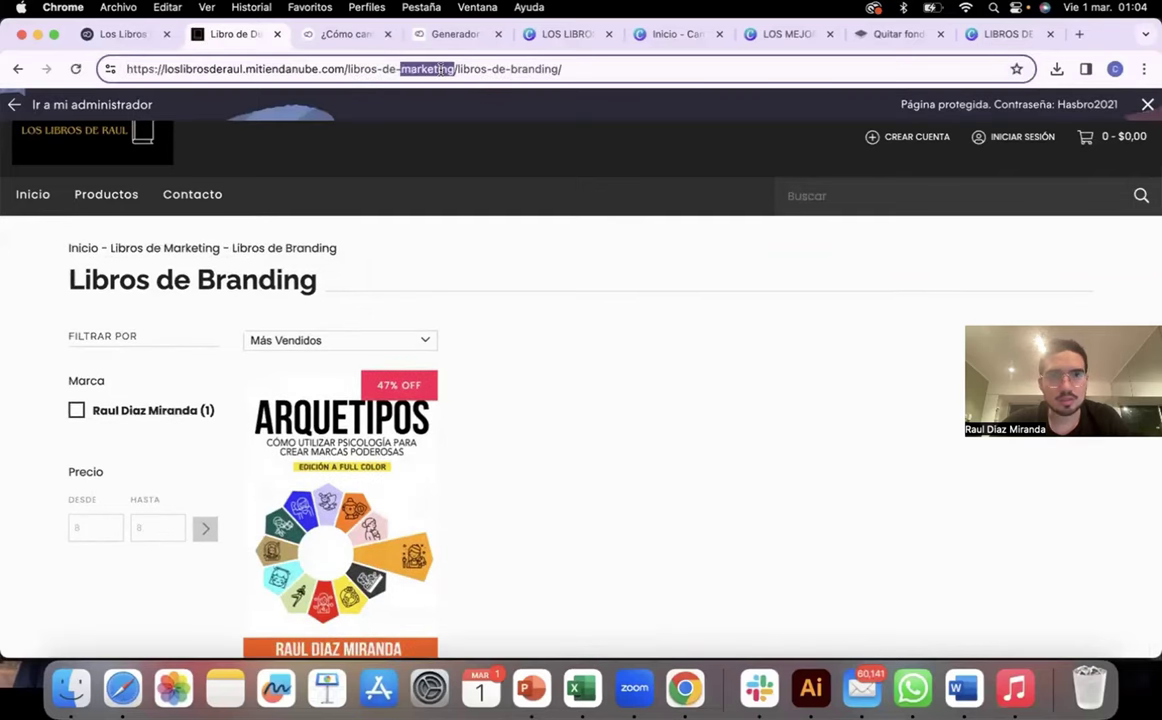
{"action": "key", "text": "super+a"}
{"action": "key", "text": "super+c"}
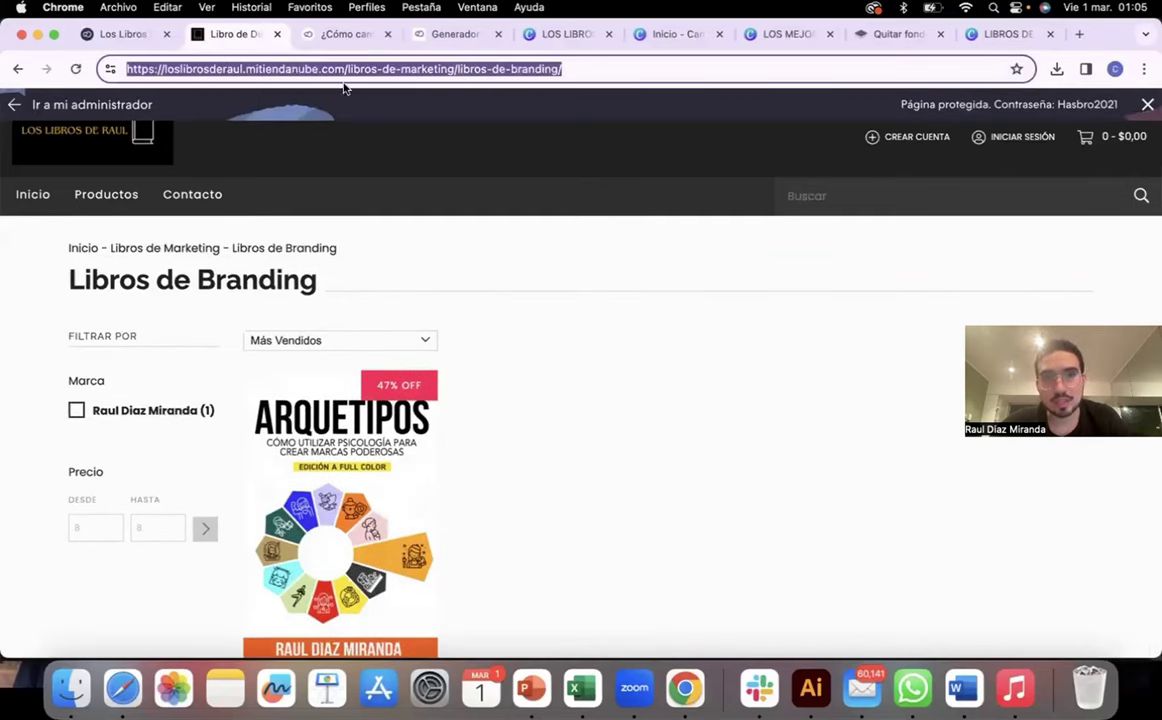
{"action": "left_click", "coordinate": [117, 38]}
{"action": "left_click", "coordinate": [92, 525]}
{"action": "key", "text": "super+v"}
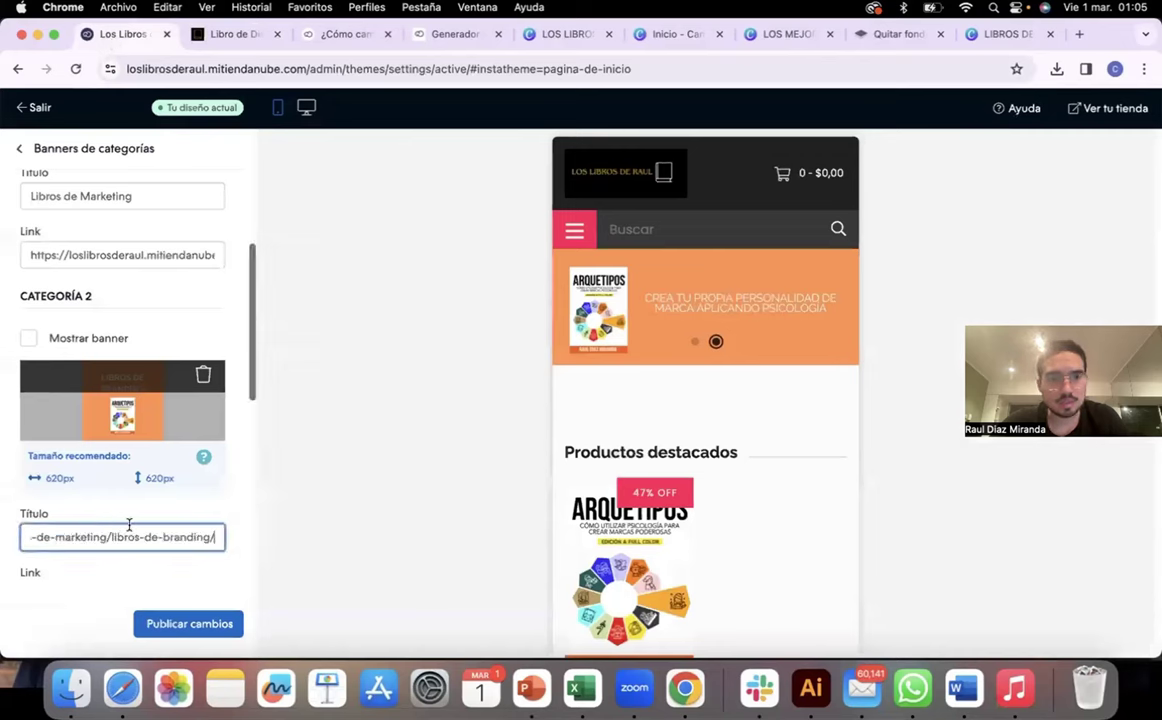
{"action": "scroll", "coordinate": [130, 523], "scroll_direction": "down", "scroll_amount": 3}
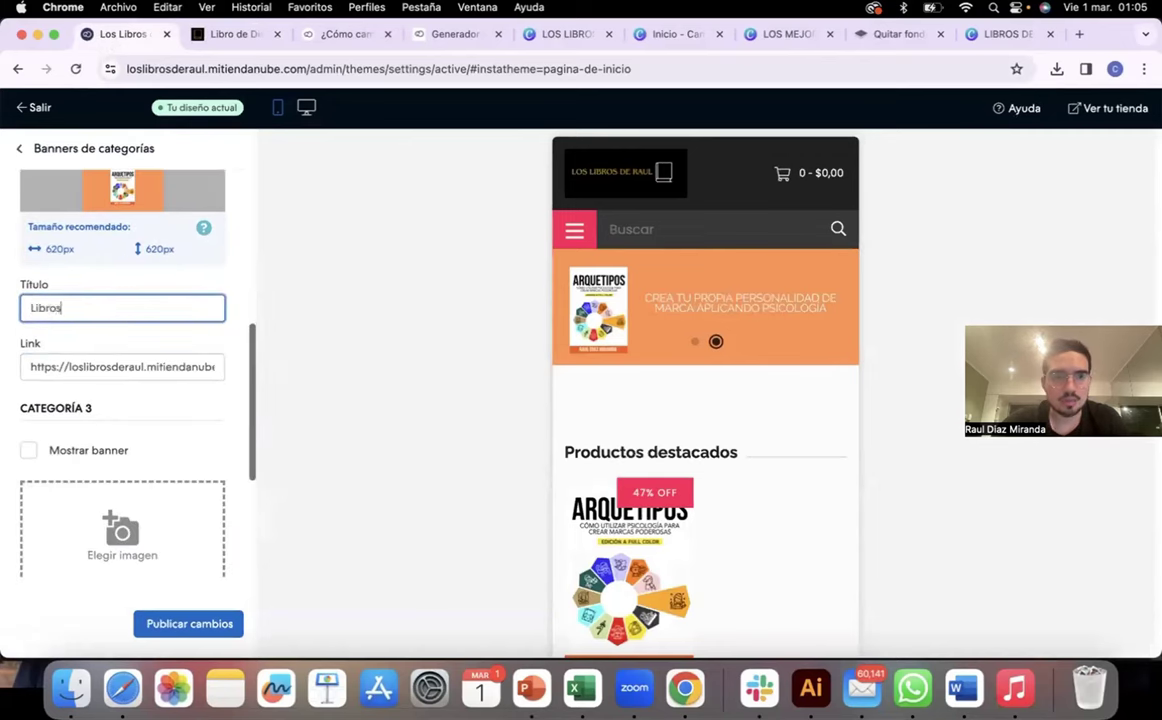
{"action": "type", "text": "Libros de Brand"}
{"action": "scroll", "coordinate": [215, 590], "scroll_direction": "down", "scroll_amount": 3}
Step: Publish the category banner changes and open the Escribí sobre tu marca section
{"action": "left_click", "coordinate": [188, 623]}
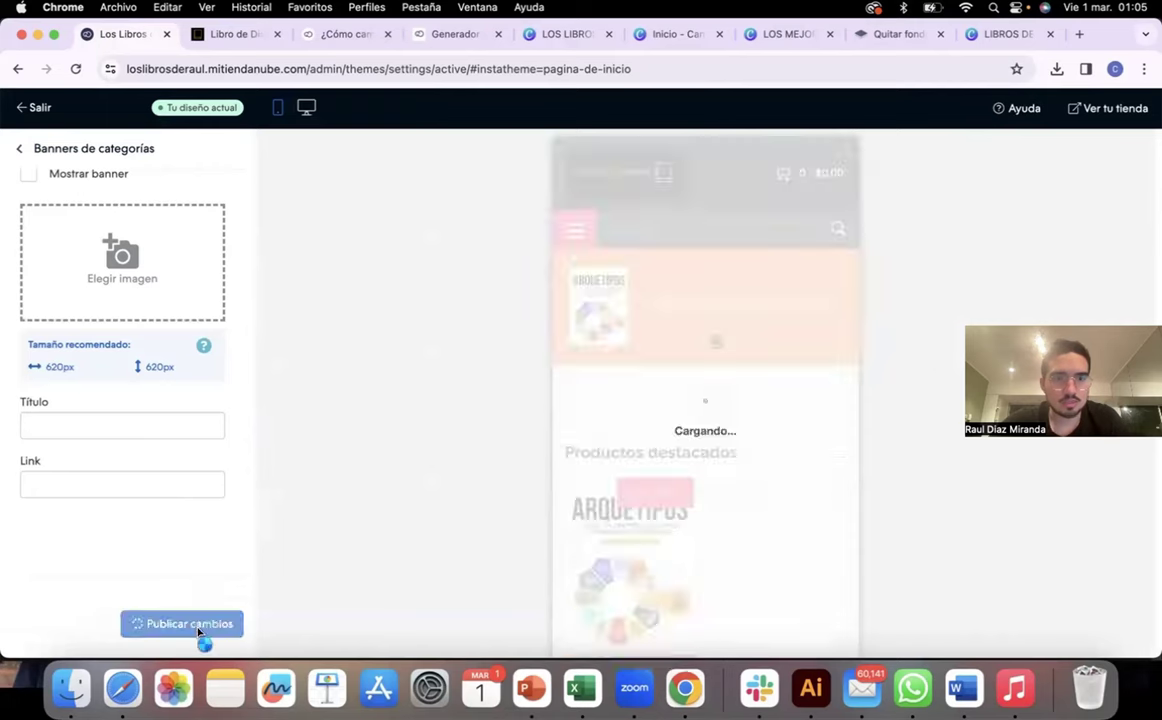
{"action": "scroll", "coordinate": [565, 482], "scroll_direction": "down", "scroll_amount": 10}
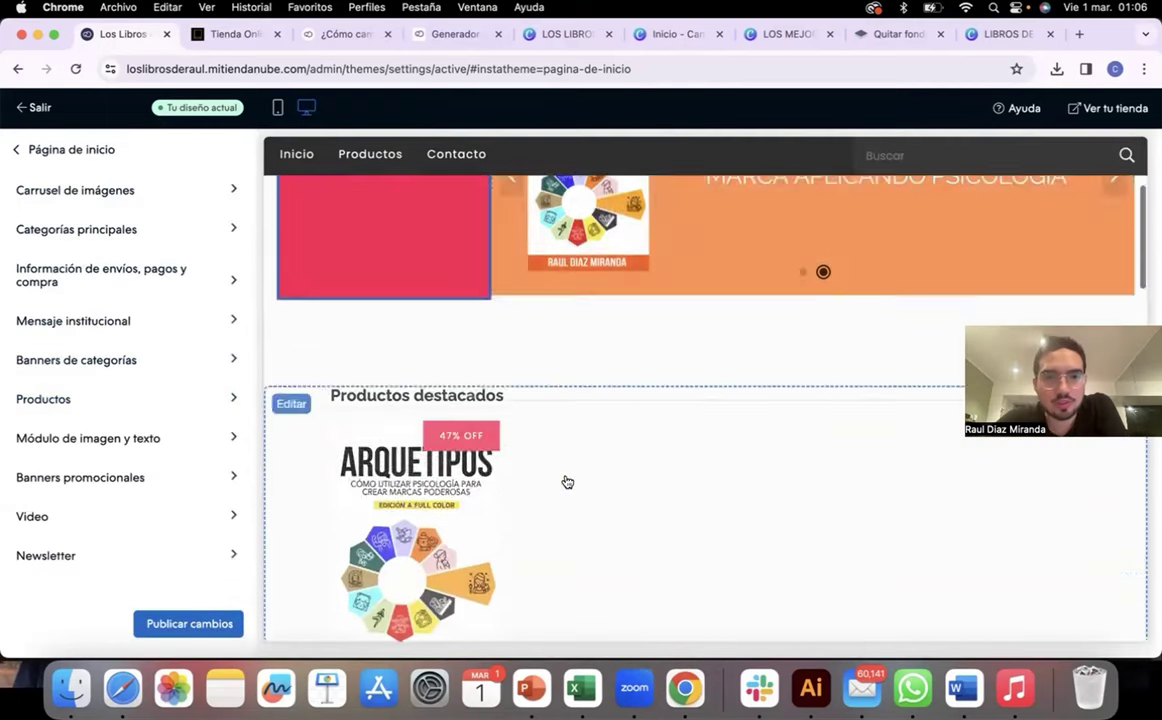
{"action": "left_click", "coordinate": [591, 433]}
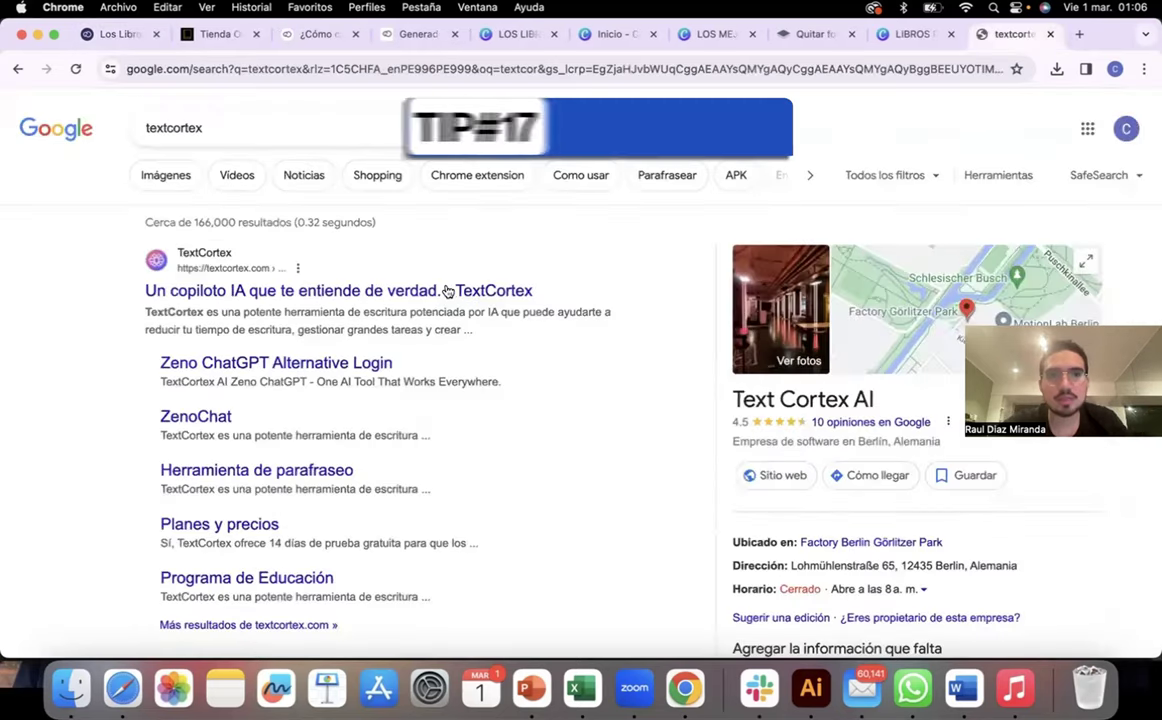
Step: Sign up for TextCortex with a Google account and reach the Free-plan ZenoChat dashboard
{"action": "left_click", "coordinate": [447, 290]}
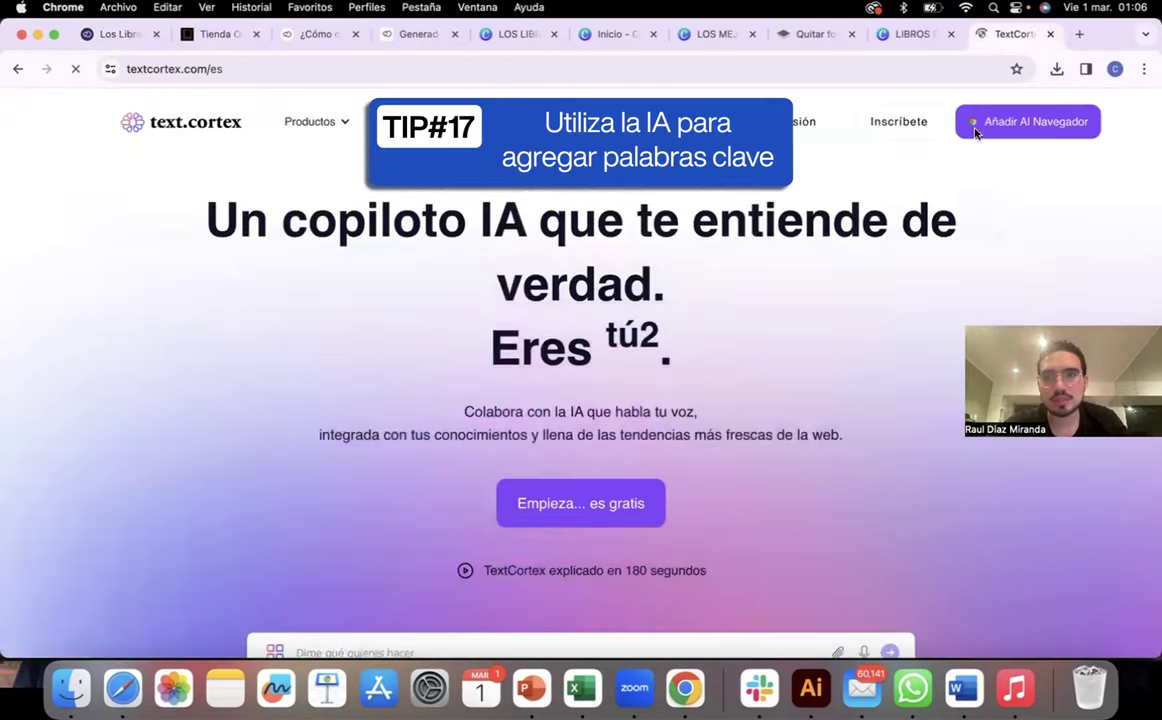
{"action": "left_click", "coordinate": [929, 121]}
{"action": "left_click", "coordinate": [388, 307]}
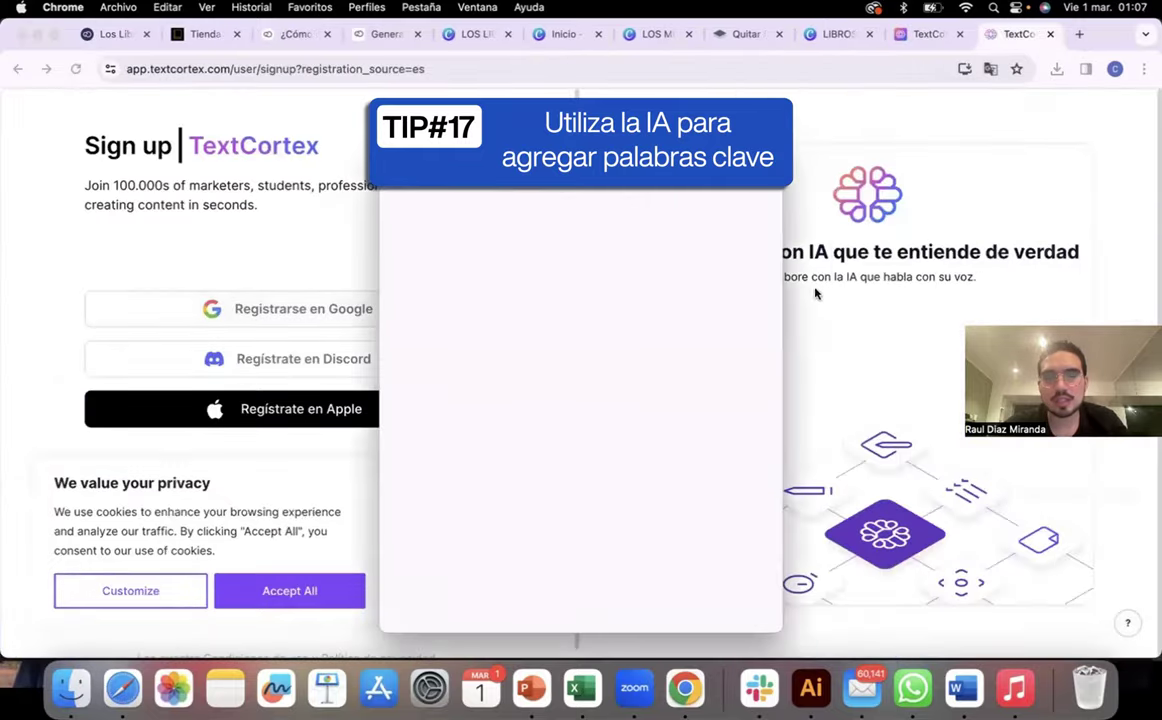
{"action": "left_click", "coordinate": [581, 399]}
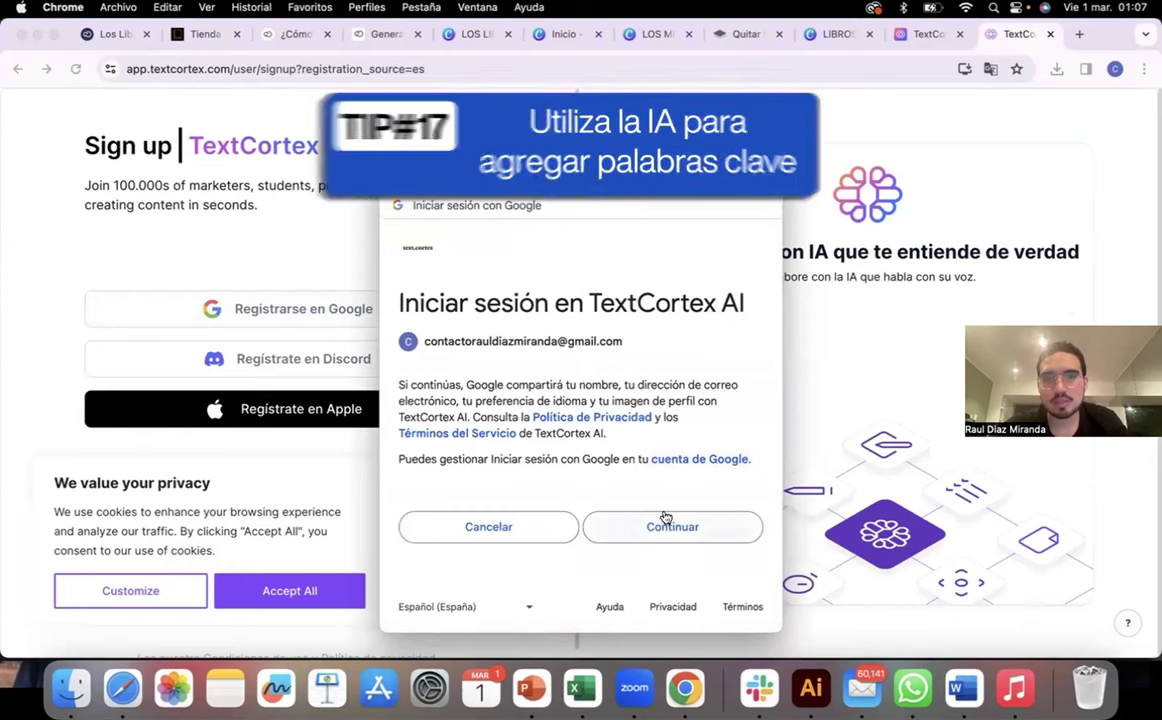
{"action": "left_click", "coordinate": [663, 523]}
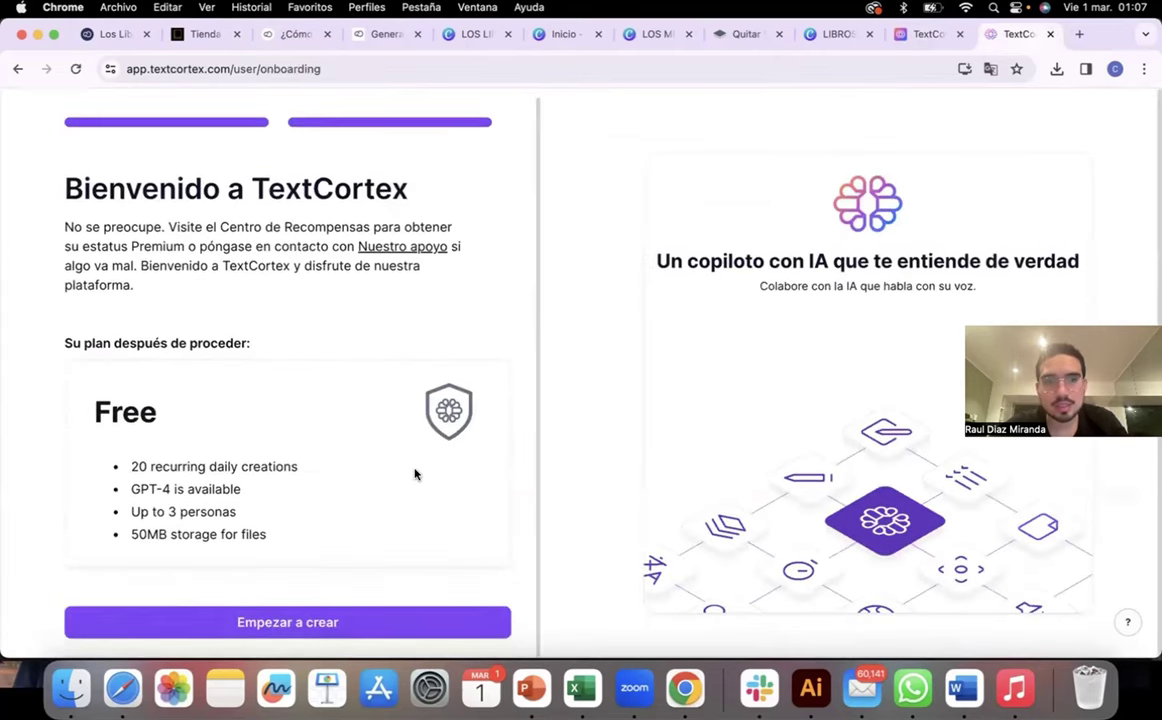
{"action": "left_click", "coordinate": [327, 628]}
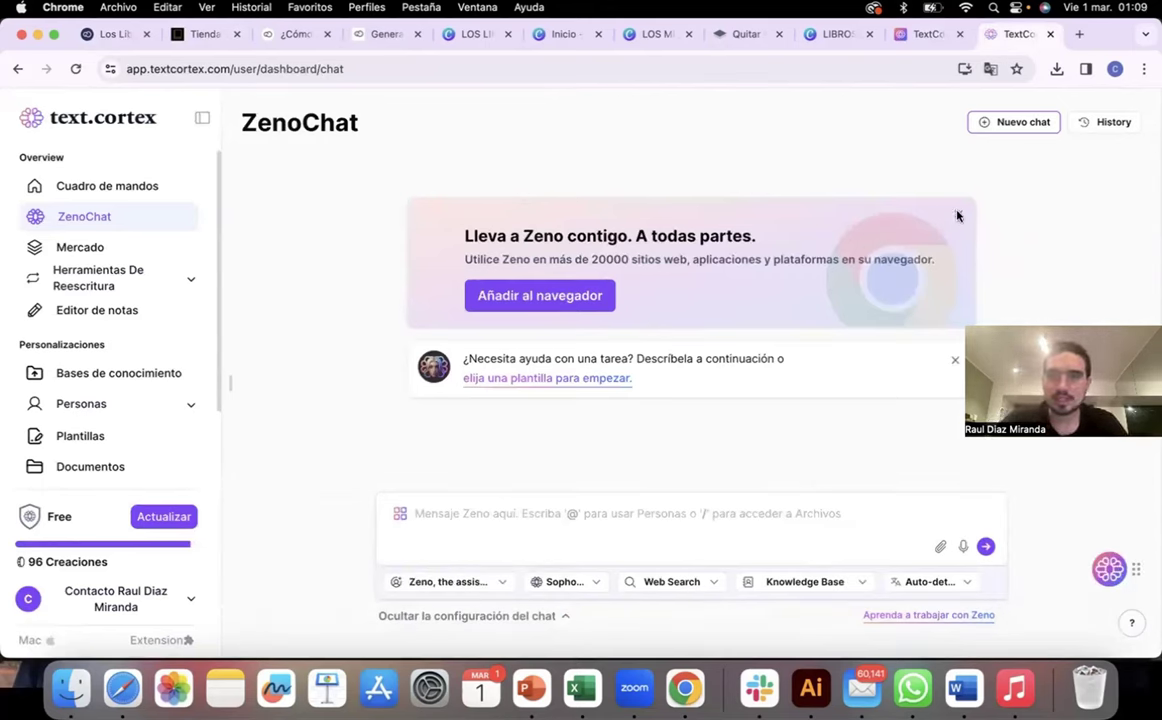
Step: Set ZenoChat's web search to Internet and its model to GPT-4 after dismissing the promo
{"action": "left_click", "coordinate": [957, 216]}
{"action": "left_click", "coordinate": [474, 586]}
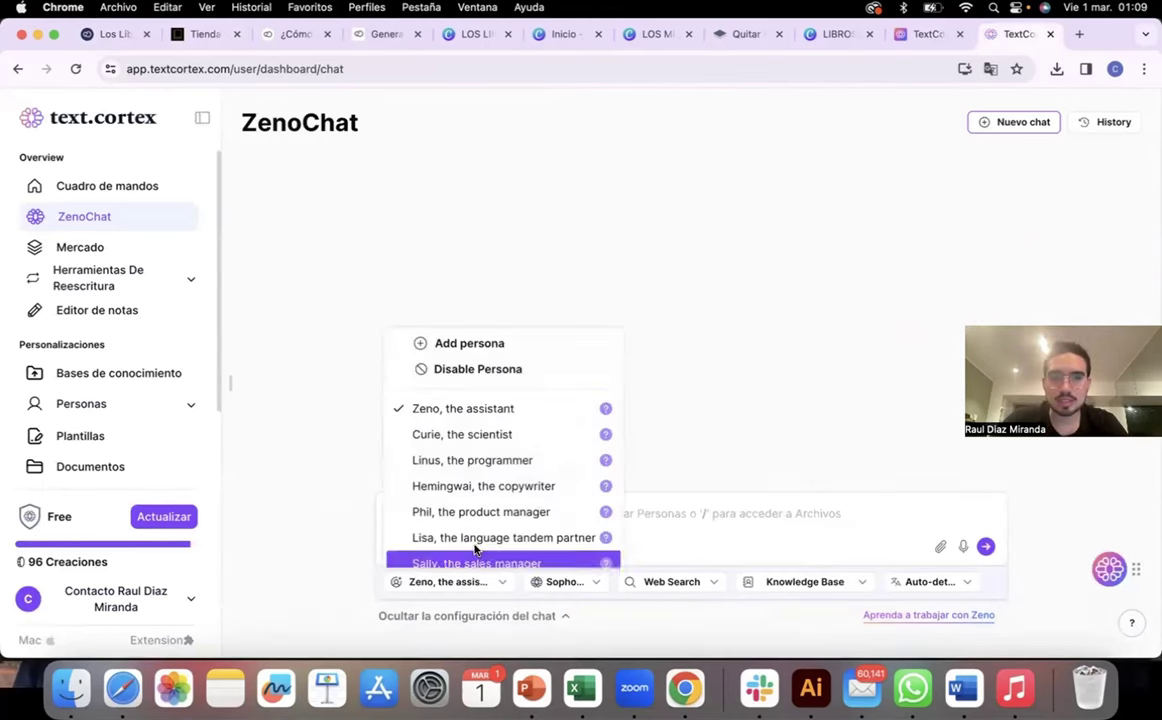
{"action": "scroll", "coordinate": [519, 531], "scroll_direction": "down", "scroll_amount": 1}
{"action": "scroll", "coordinate": [519, 531], "scroll_direction": "down", "scroll_amount": 3}
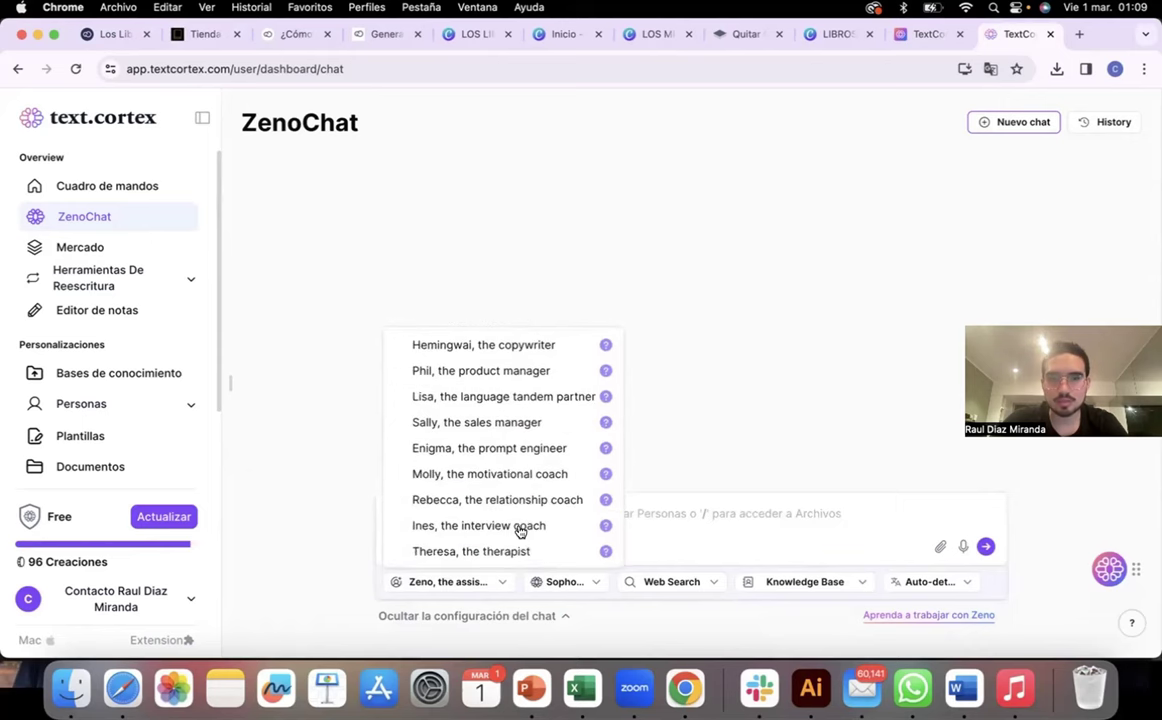
{"action": "scroll", "coordinate": [522, 477], "scroll_direction": "up", "scroll_amount": 2}
{"action": "left_click", "coordinate": [655, 518]}
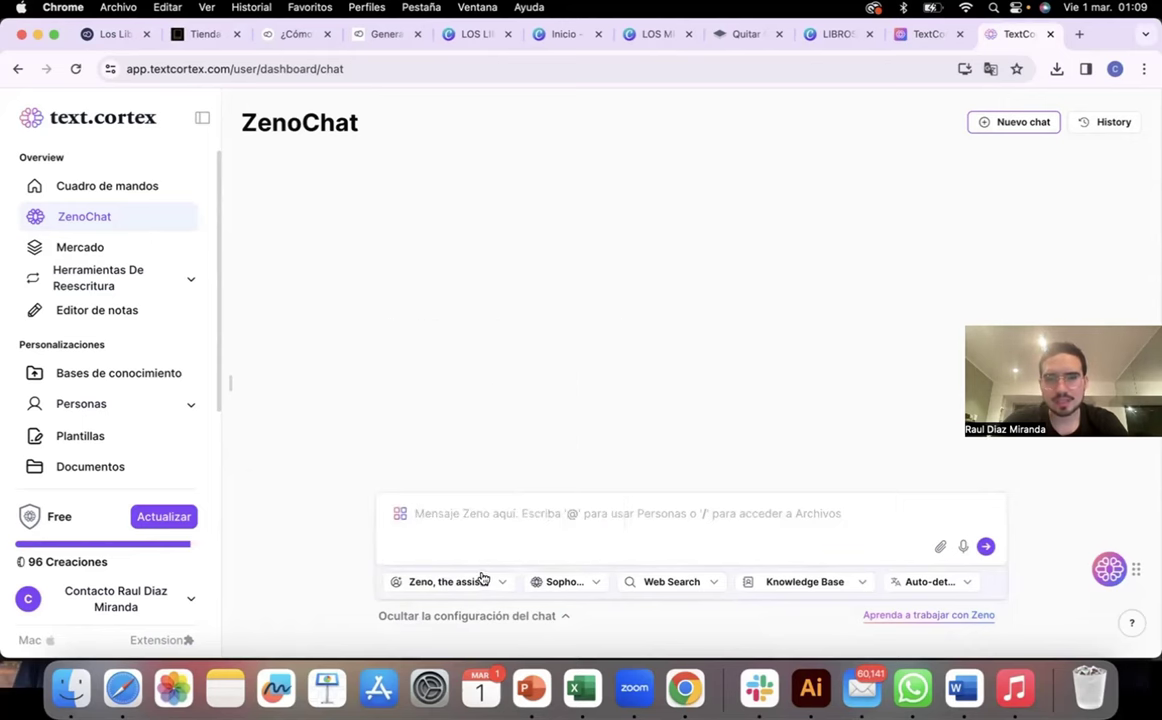
{"action": "left_click", "coordinate": [672, 591]}
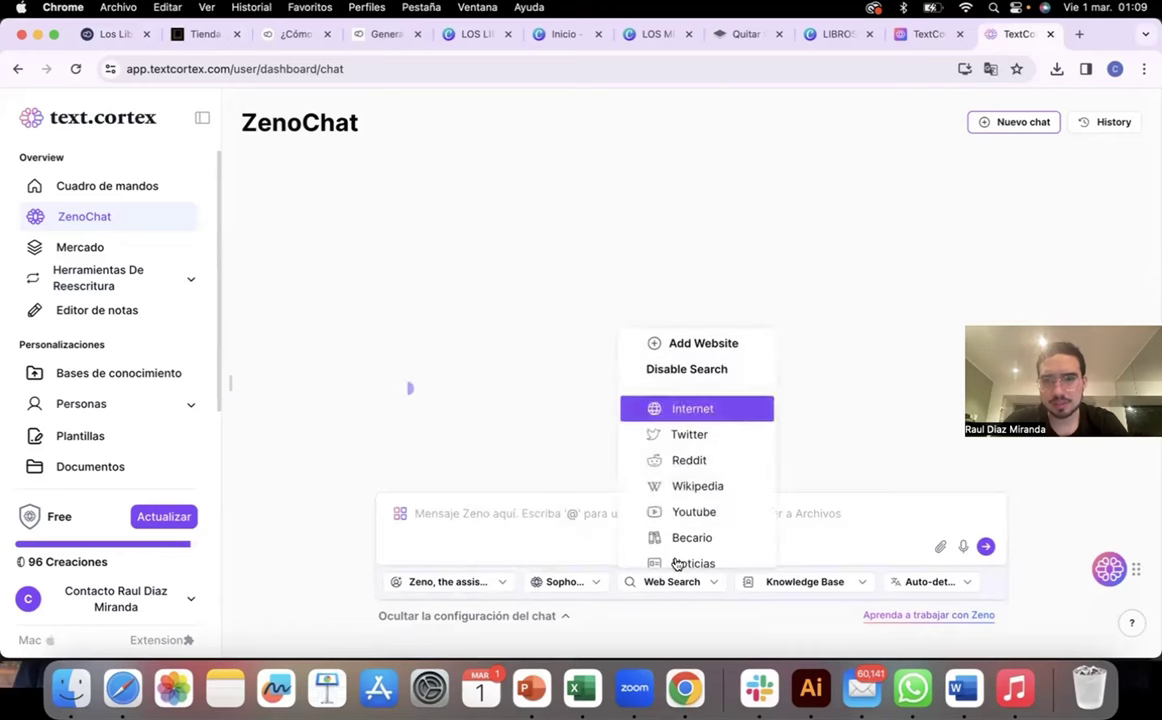
{"action": "left_click", "coordinate": [689, 410]}
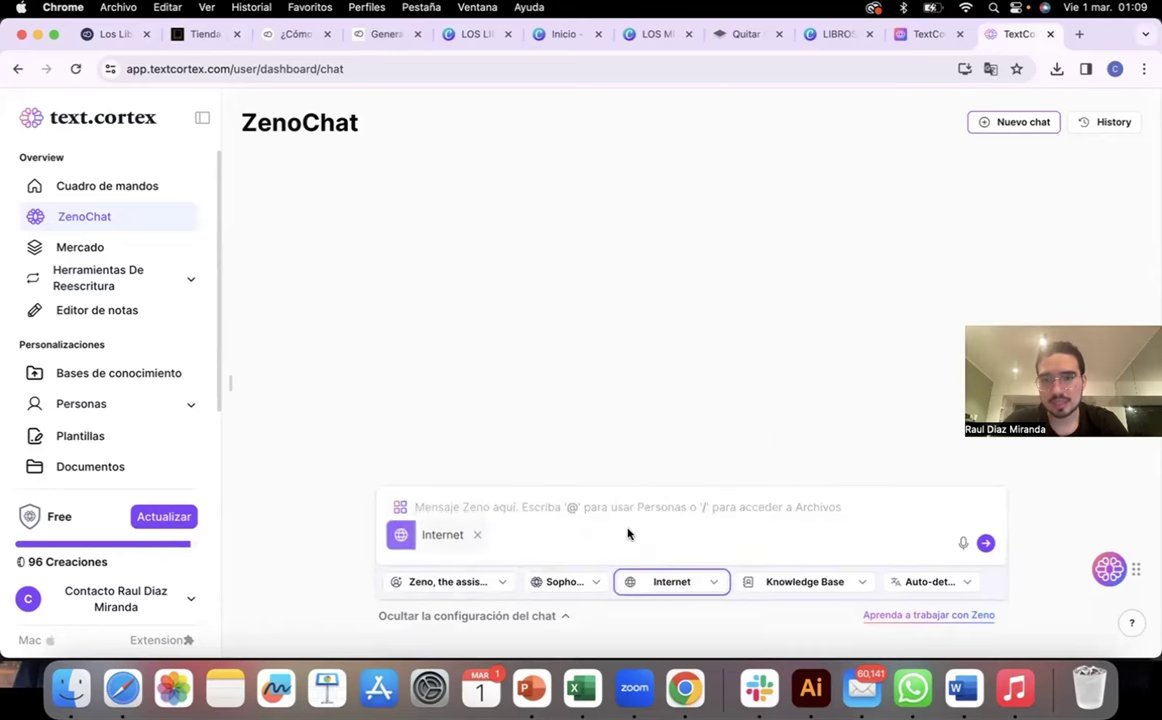
{"action": "left_click", "coordinate": [589, 592]}
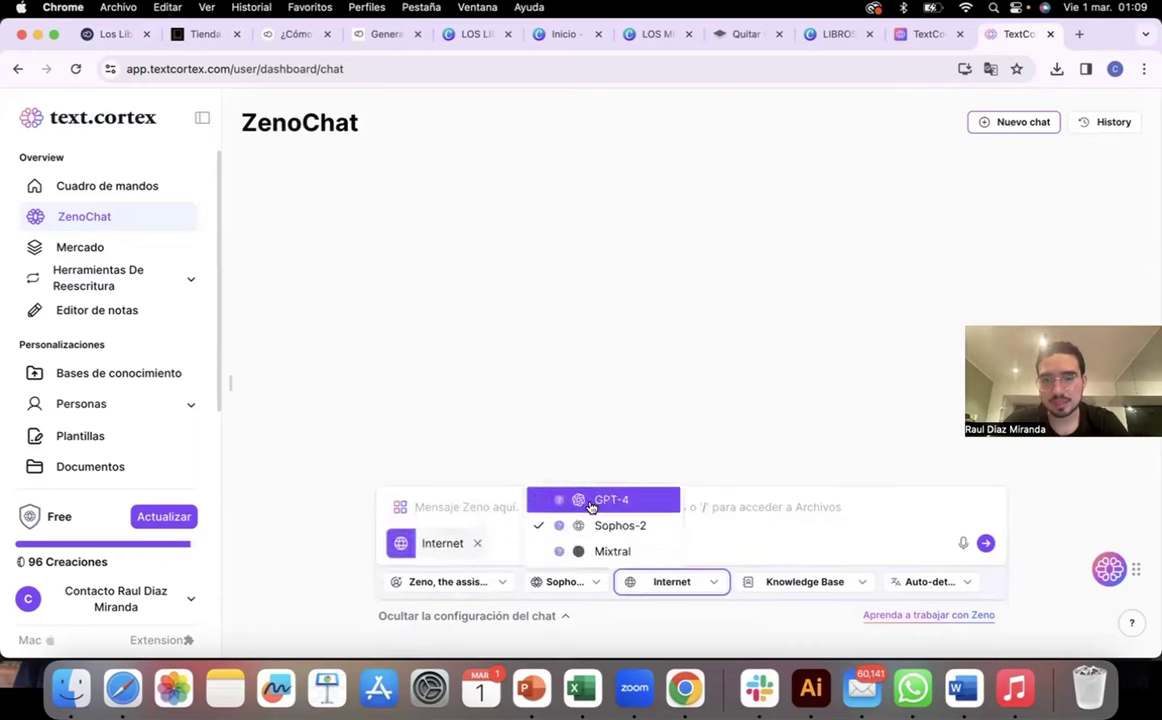
{"action": "left_click", "coordinate": [556, 500]}
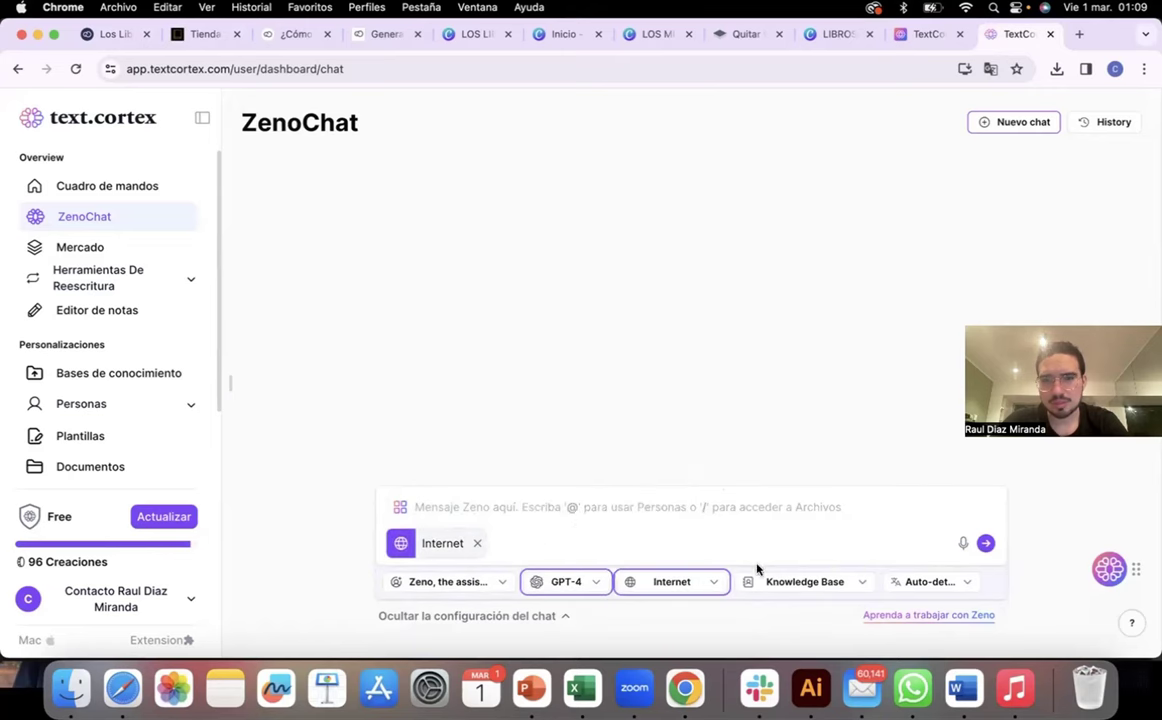
{"action": "left_click", "coordinate": [838, 583]}
{"action": "left_click", "coordinate": [628, 510]}
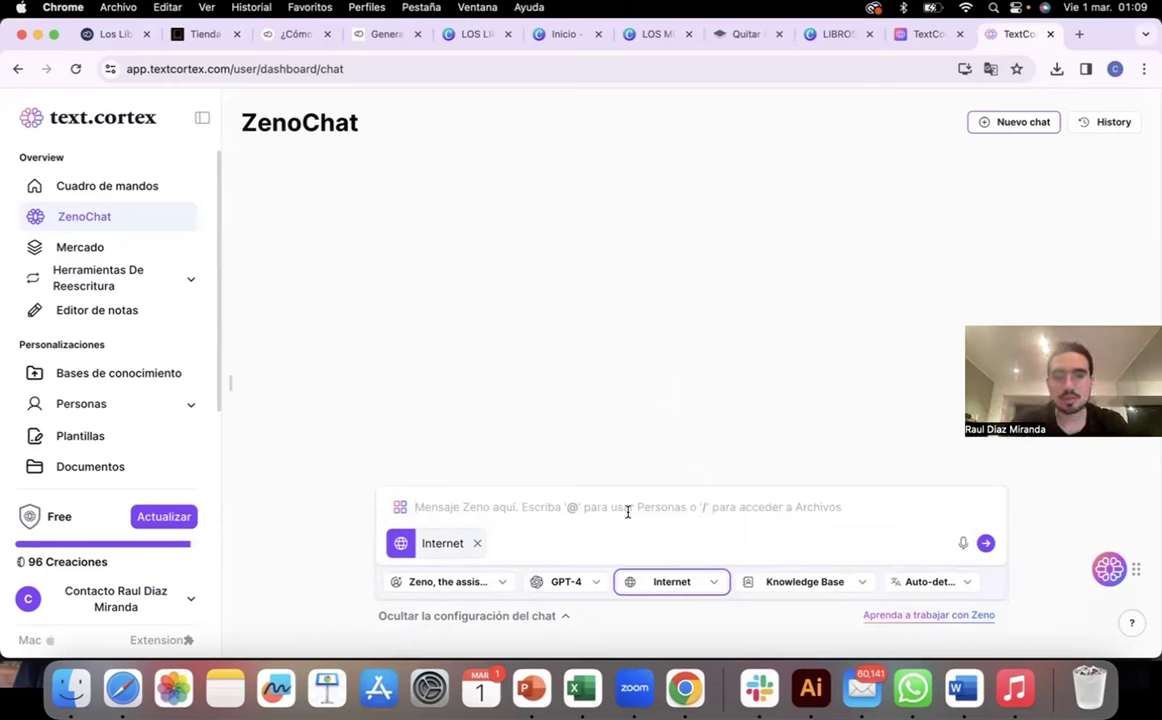
Step: Send the pasted SEO description prompt and select the last sentence of the reply
{"action": "type", "text": "quiero crear una descripcion corta y rica en SEO y palabras claves para mi tienda sobre: Los Mejores Libros Para Iniciarte en Marketing"}
{"action": "key", "text": "shift+Return"}
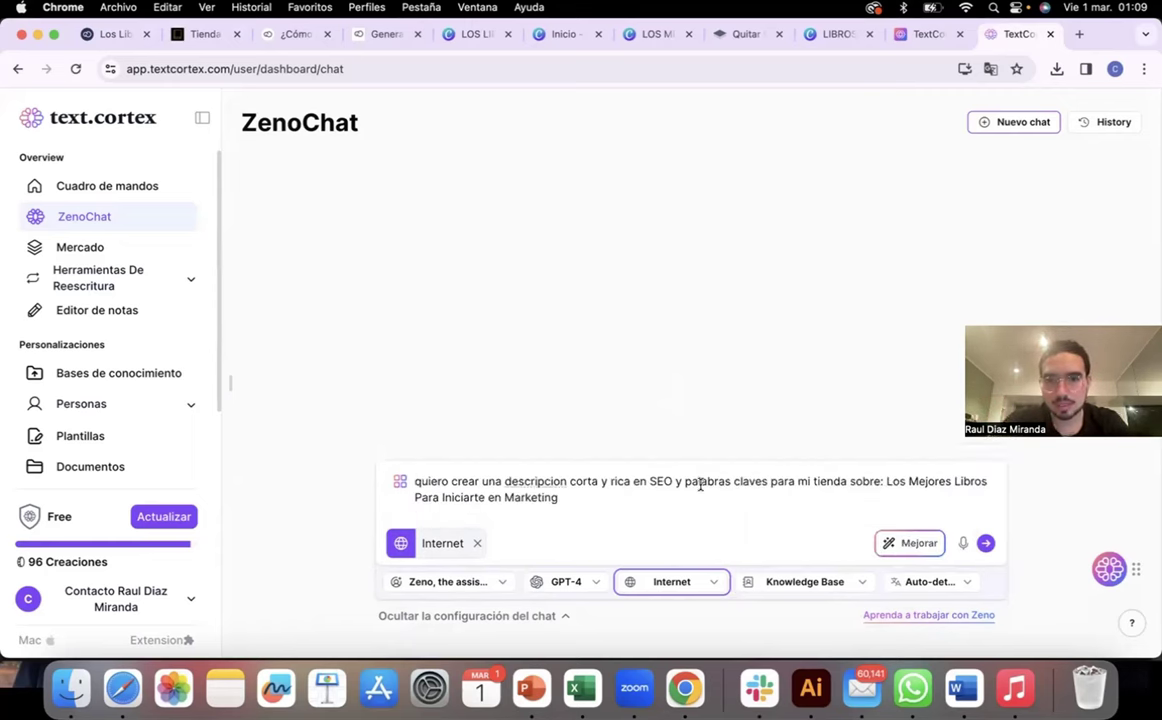
{"action": "key", "text": "BackSpace"}
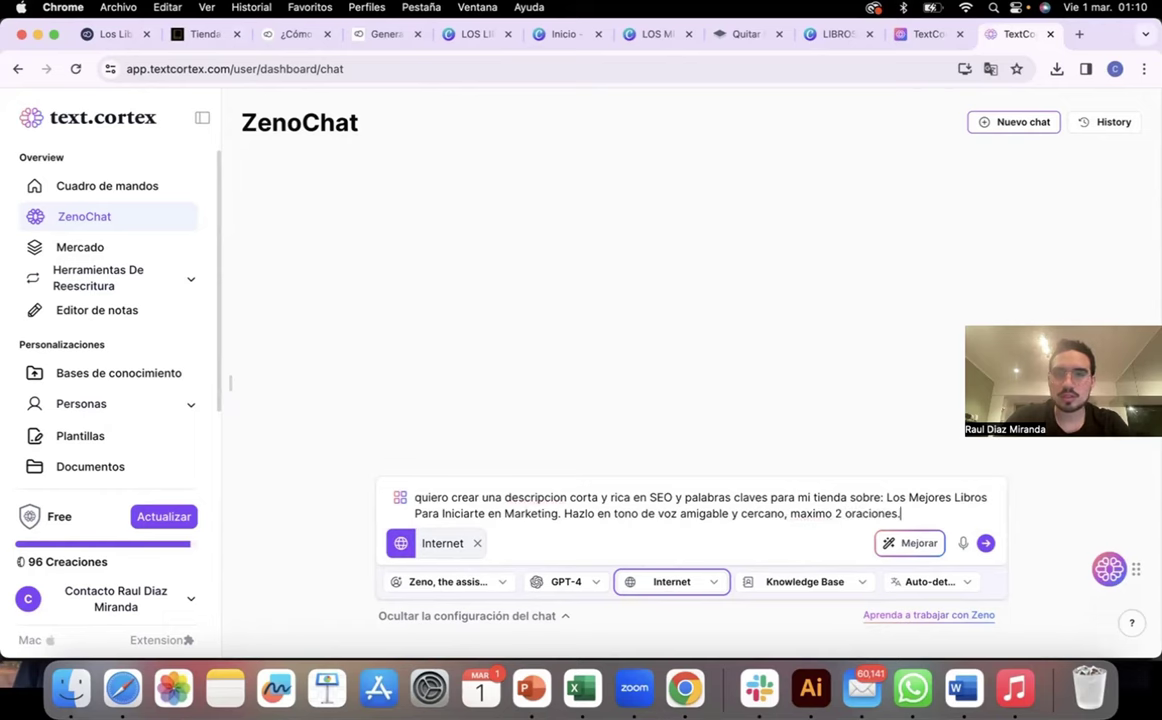
{"action": "key", "text": "Return"}
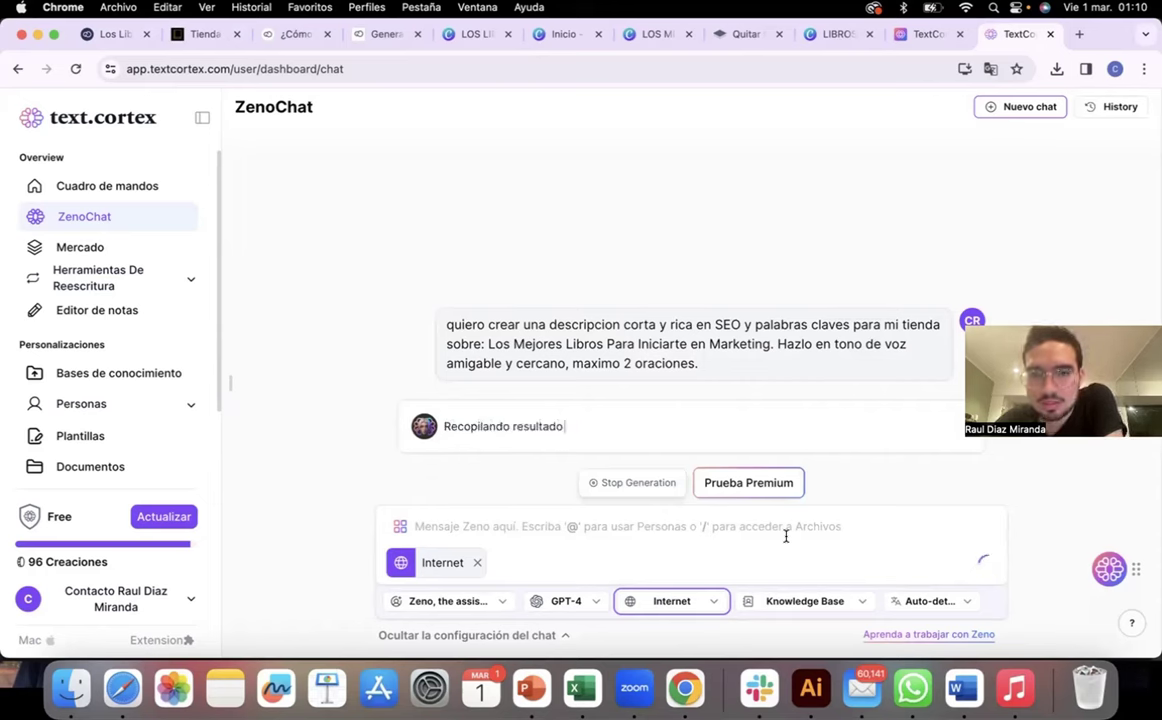
{"action": "left_click_drag", "start_coordinate": [809, 385], "coordinate": [811, 427]}
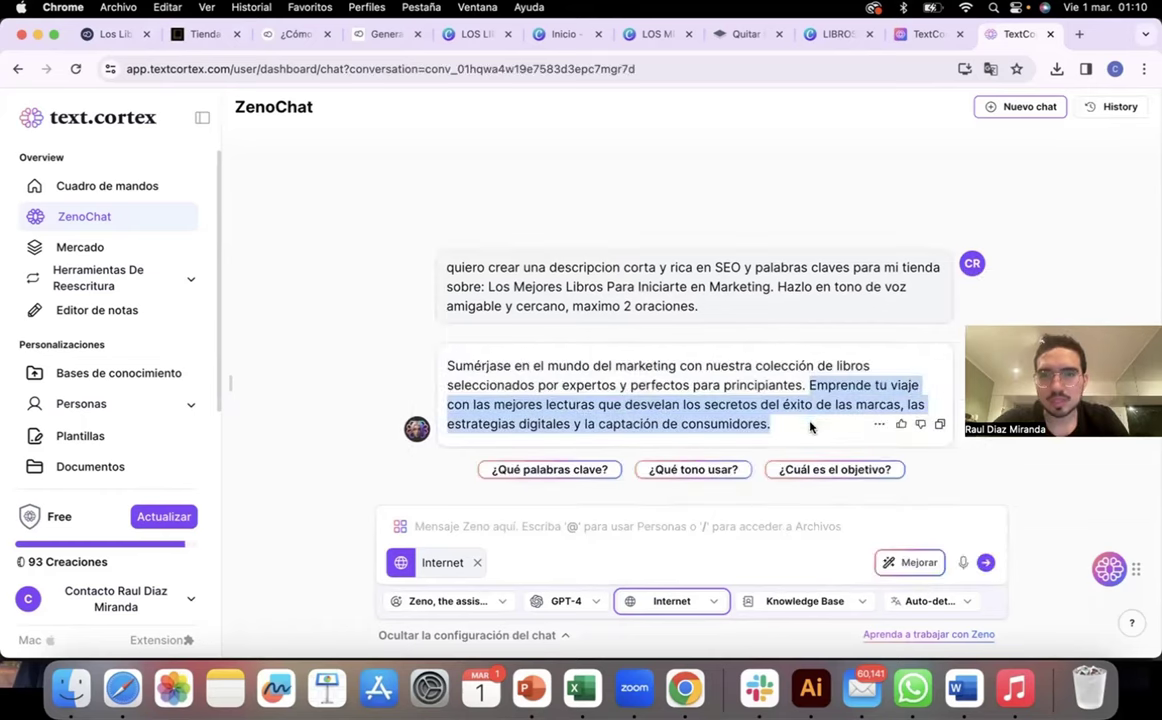
{"action": "left_click", "coordinate": [110, 34]}
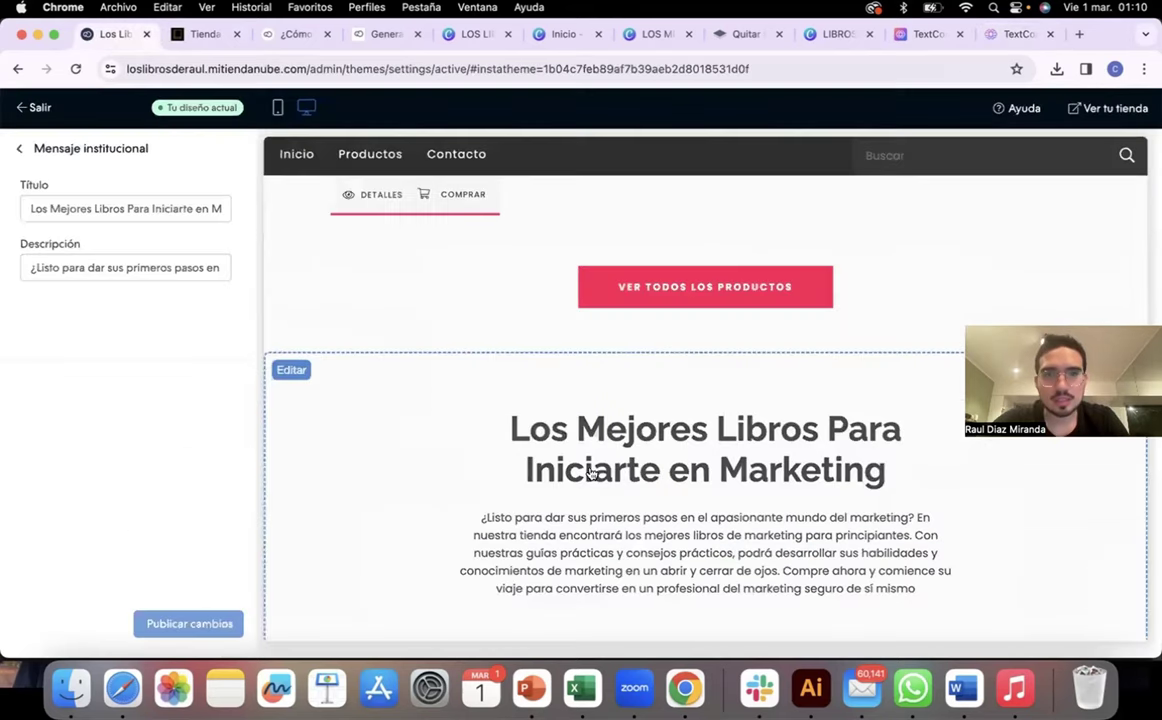
Step: Replace the homepage message description with the AI sentence on brand success and digital strategies
{"action": "triple_click", "coordinate": [130, 258]}
{"action": "key", "text": "BackSpace"}
{"action": "key", "text": "super+v"}
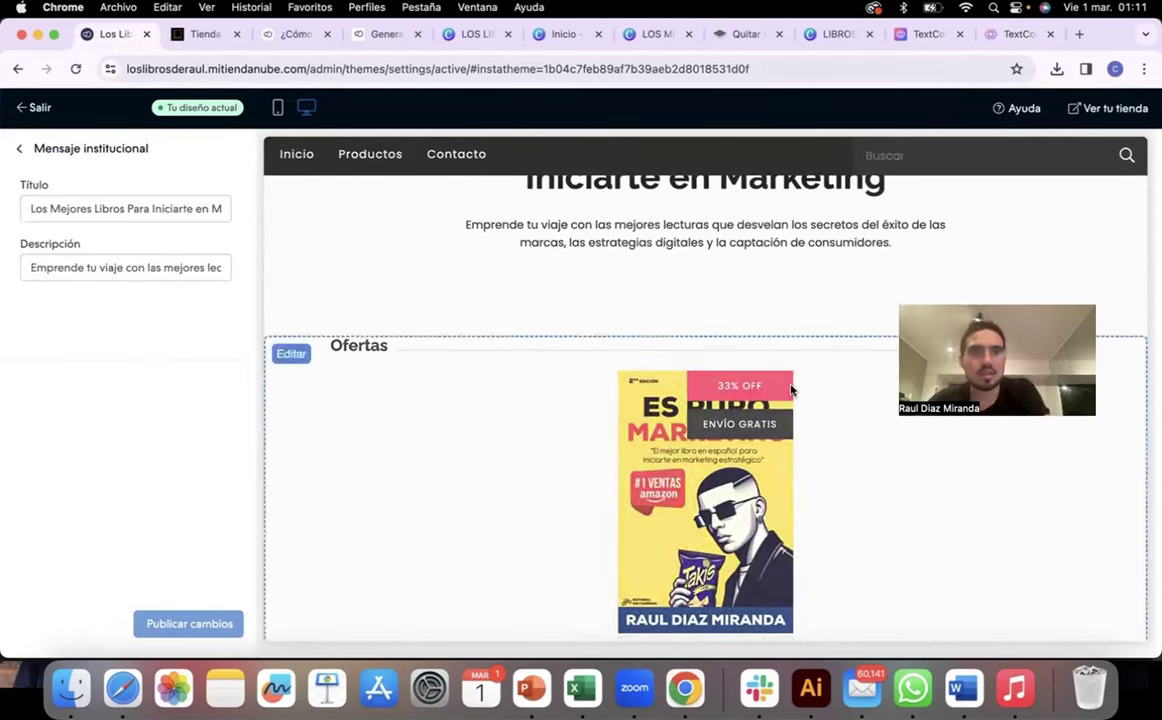
Step: Open the homepage Video section's link field and start a YouTube search in a new tab
{"action": "left_click", "coordinate": [306, 384]}
{"action": "left_click", "coordinate": [207, 472]}
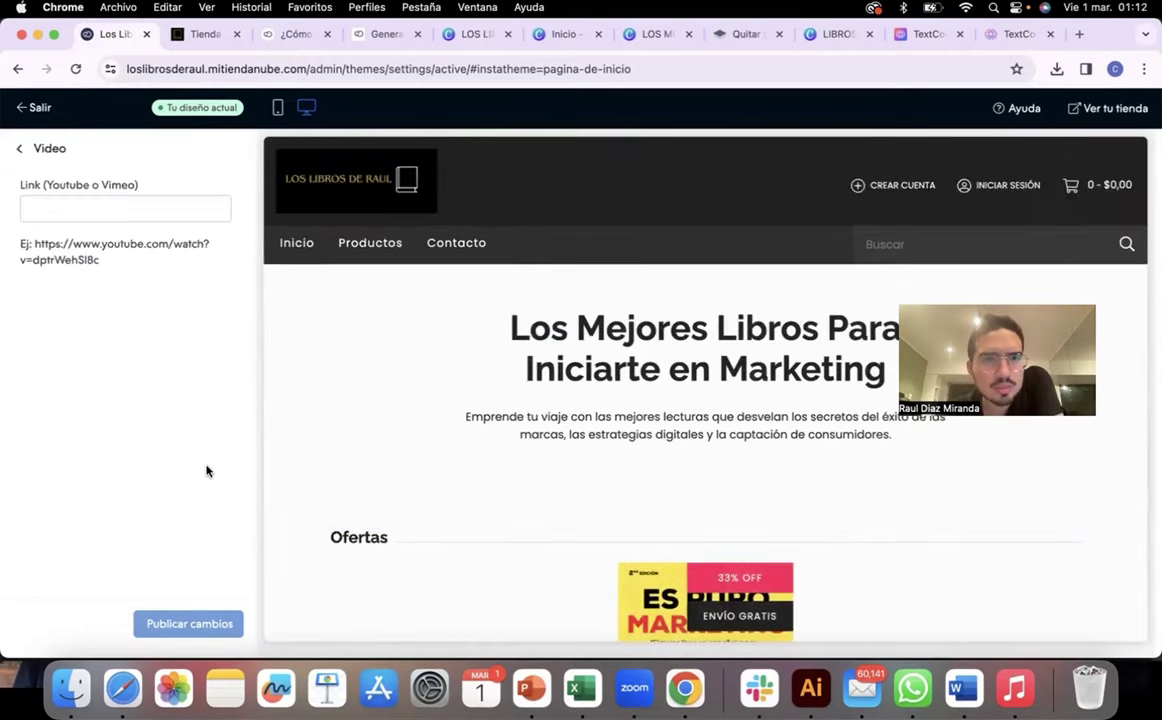
{"action": "left_click", "coordinate": [158, 212]}
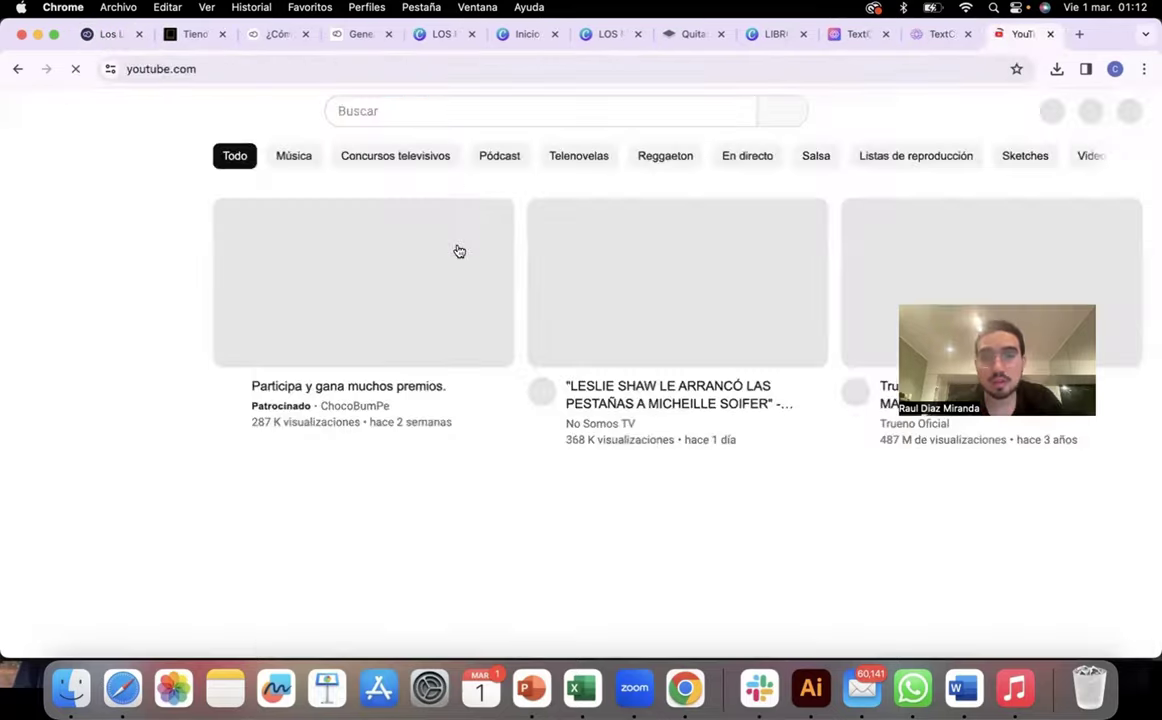
{"action": "left_click", "coordinate": [533, 116]}
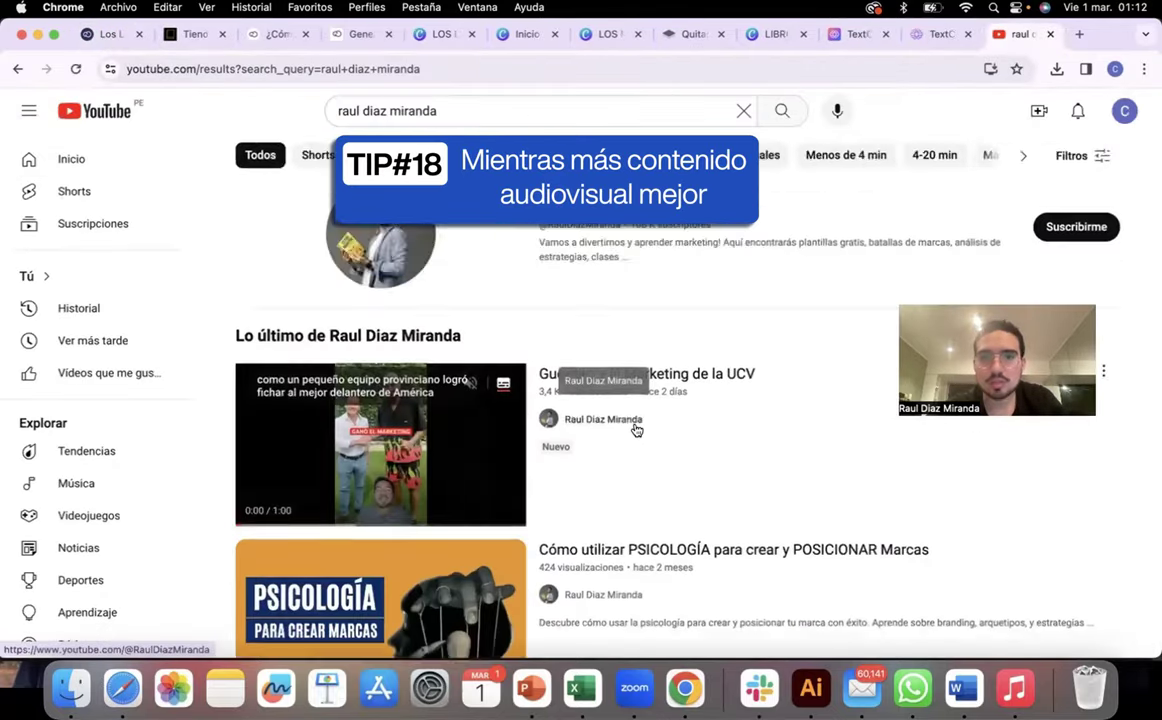
Step: Open 'Tu ASESOR personal de MARKETING con IA' from the creator's Vídeos tab and select its URL
{"action": "scroll", "coordinate": [635, 428], "scroll_direction": "down", "scroll_amount": 10}
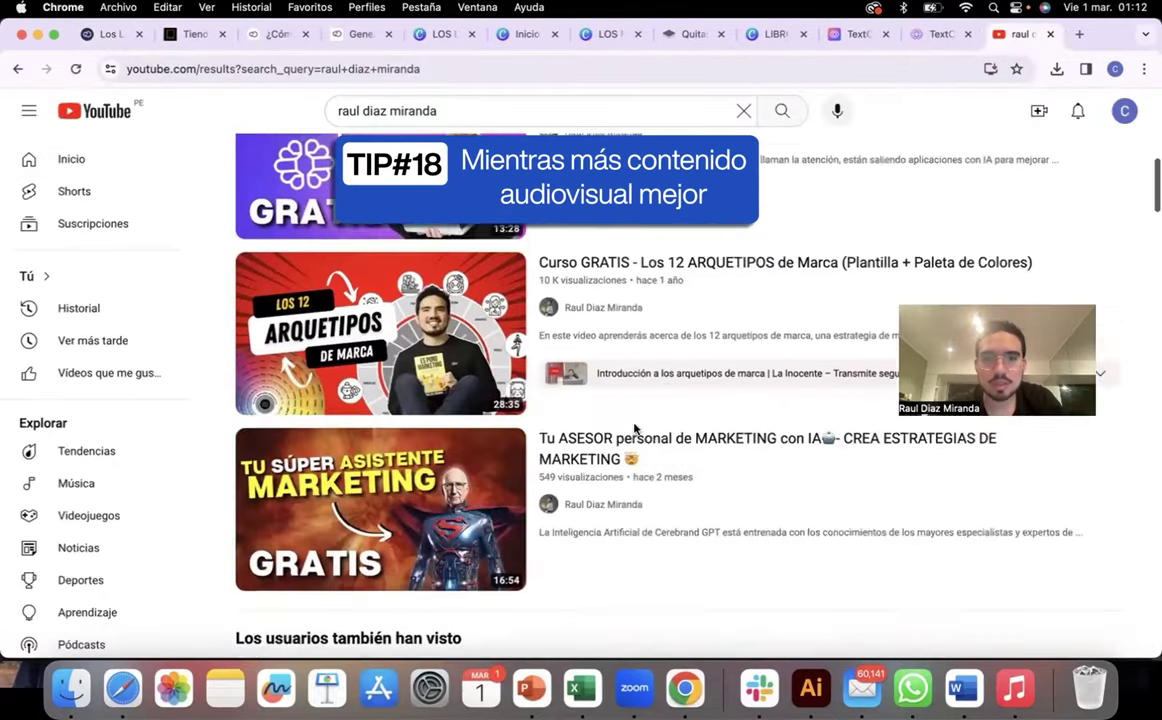
{"action": "scroll", "coordinate": [635, 428], "scroll_direction": "down", "scroll_amount": 4}
{"action": "scroll", "coordinate": [663, 360], "scroll_direction": "up", "scroll_amount": 10}
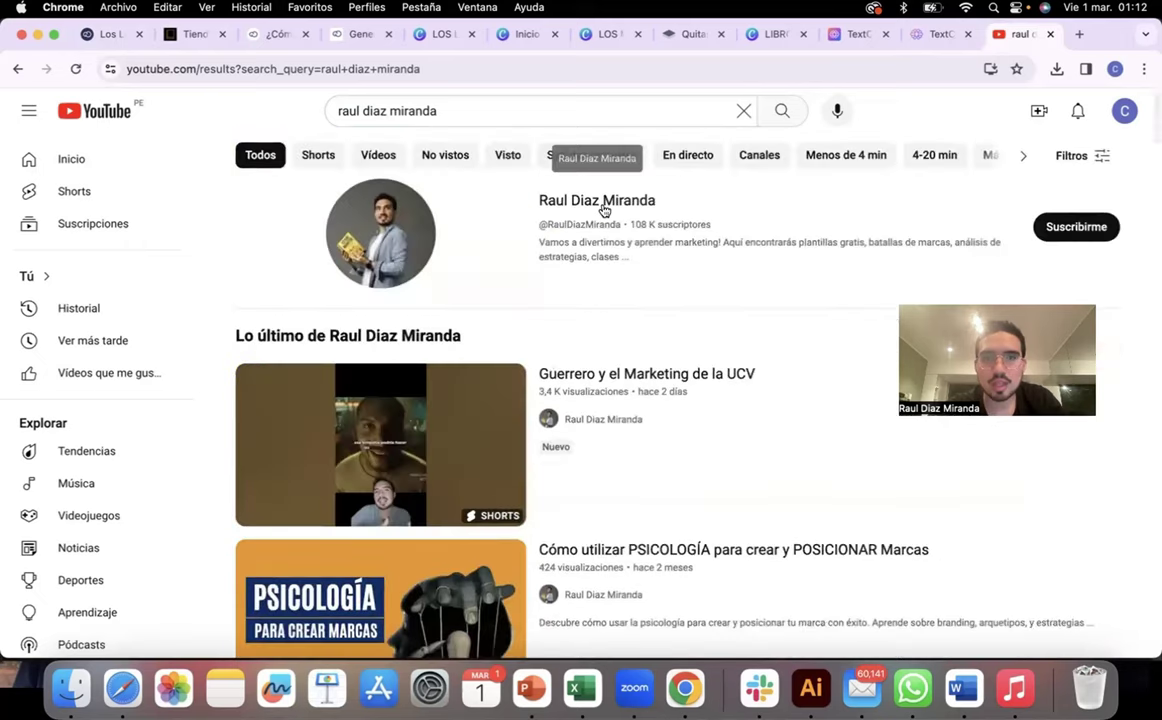
{"action": "left_click", "coordinate": [603, 210]}
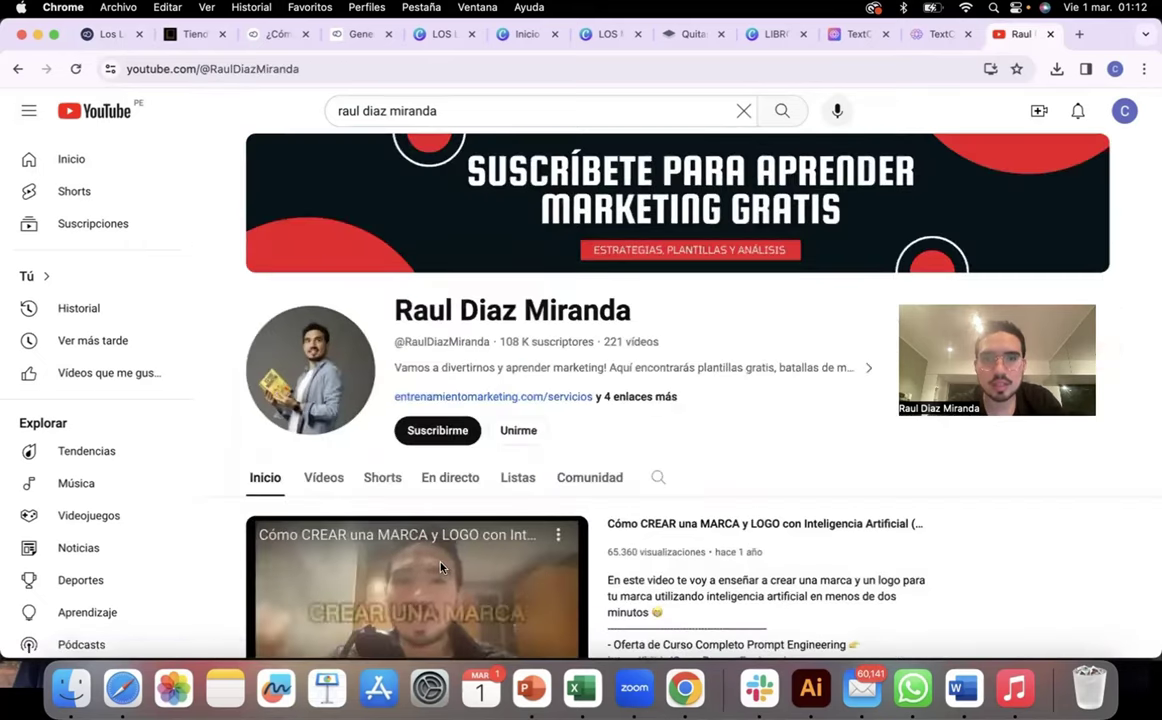
{"action": "scroll", "coordinate": [440, 567], "scroll_direction": "down", "scroll_amount": 4}
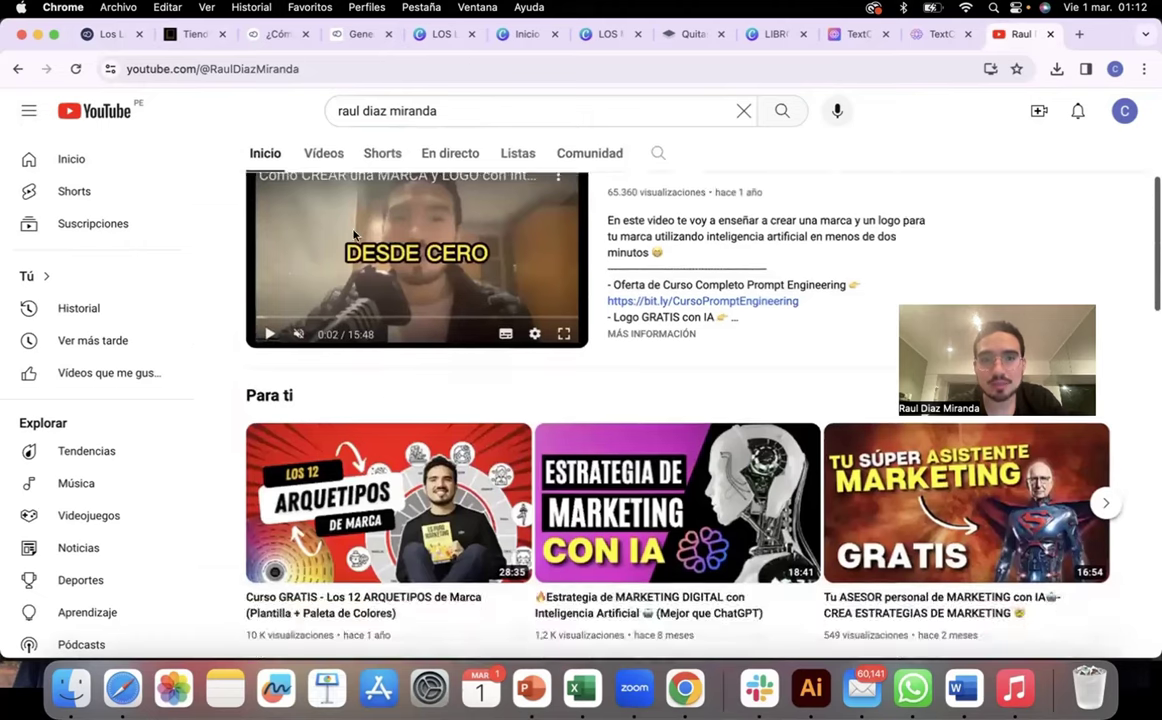
{"action": "scroll", "coordinate": [353, 234], "scroll_direction": "up", "scroll_amount": 1}
{"action": "scroll", "coordinate": [590, 456], "scroll_direction": "down", "scroll_amount": 4}
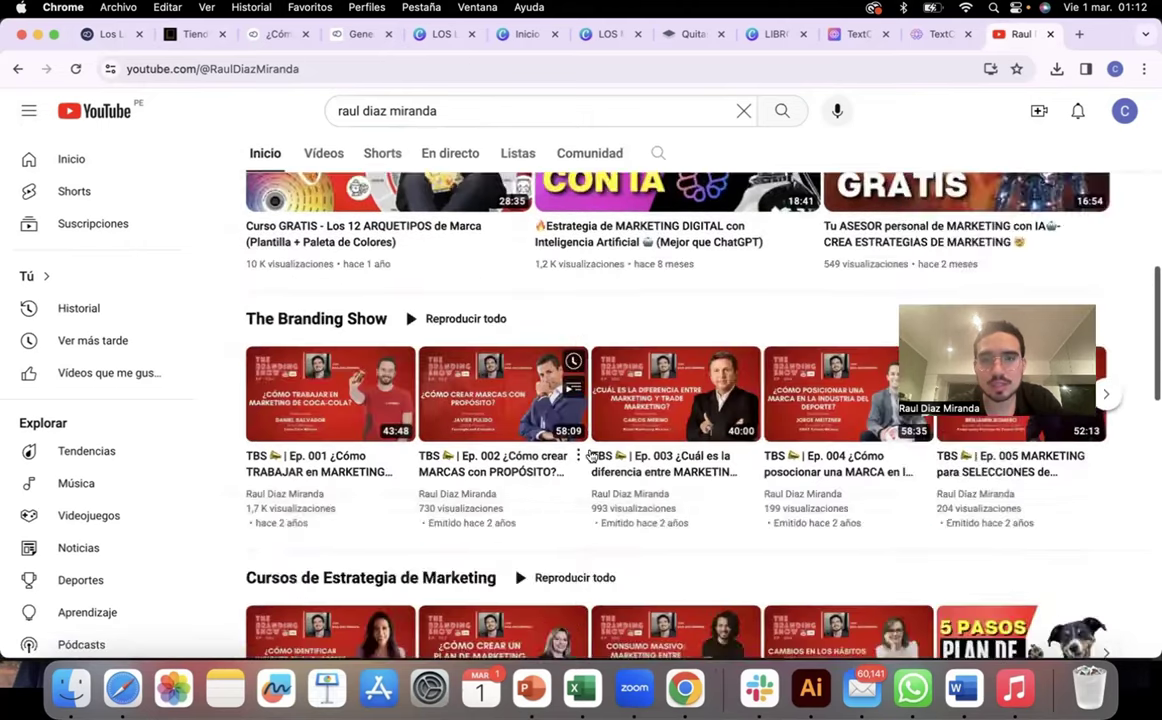
{"action": "scroll", "coordinate": [590, 456], "scroll_direction": "up", "scroll_amount": 5}
{"action": "left_click", "coordinate": [318, 246]}
{"action": "scroll", "coordinate": [552, 513], "scroll_direction": "down", "scroll_amount": 4}
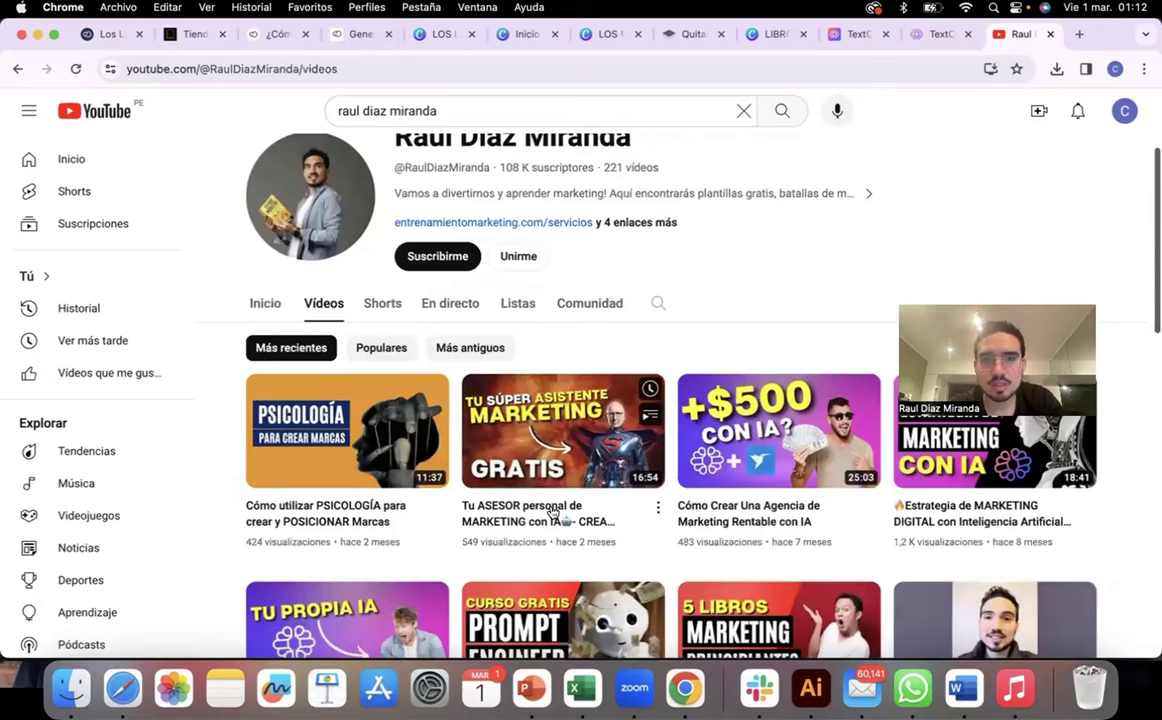
{"action": "left_click", "coordinate": [577, 327]}
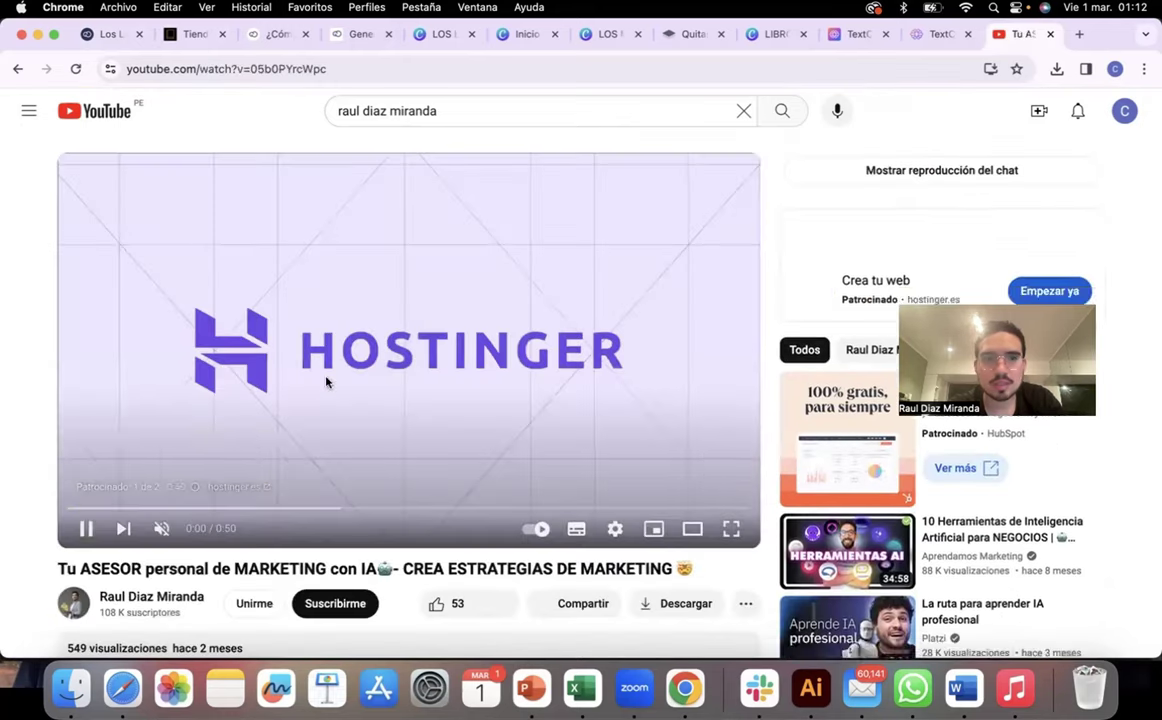
{"action": "left_click", "coordinate": [207, 64]}
Step: Add the YouTube video link to the home-page Video section and publish the changes
{"action": "key", "text": "super+c"}
{"action": "left_click", "coordinate": [111, 34]}
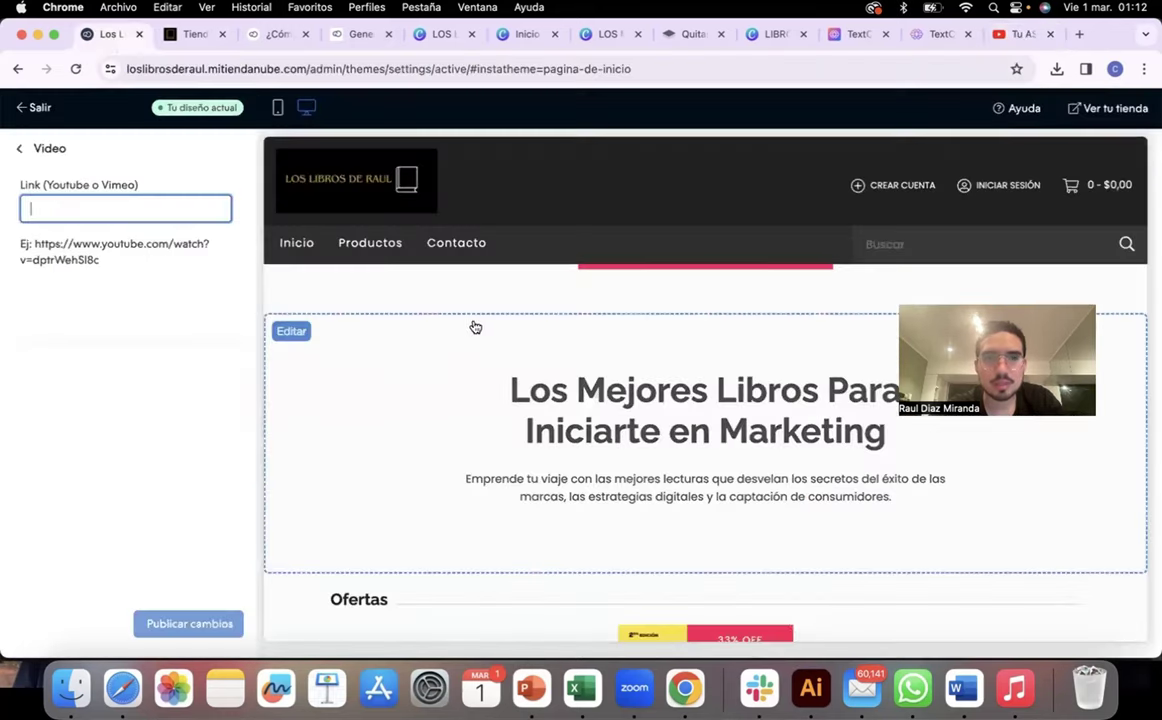
{"action": "key", "text": "super+v"}
{"action": "left_click", "coordinate": [213, 627]}
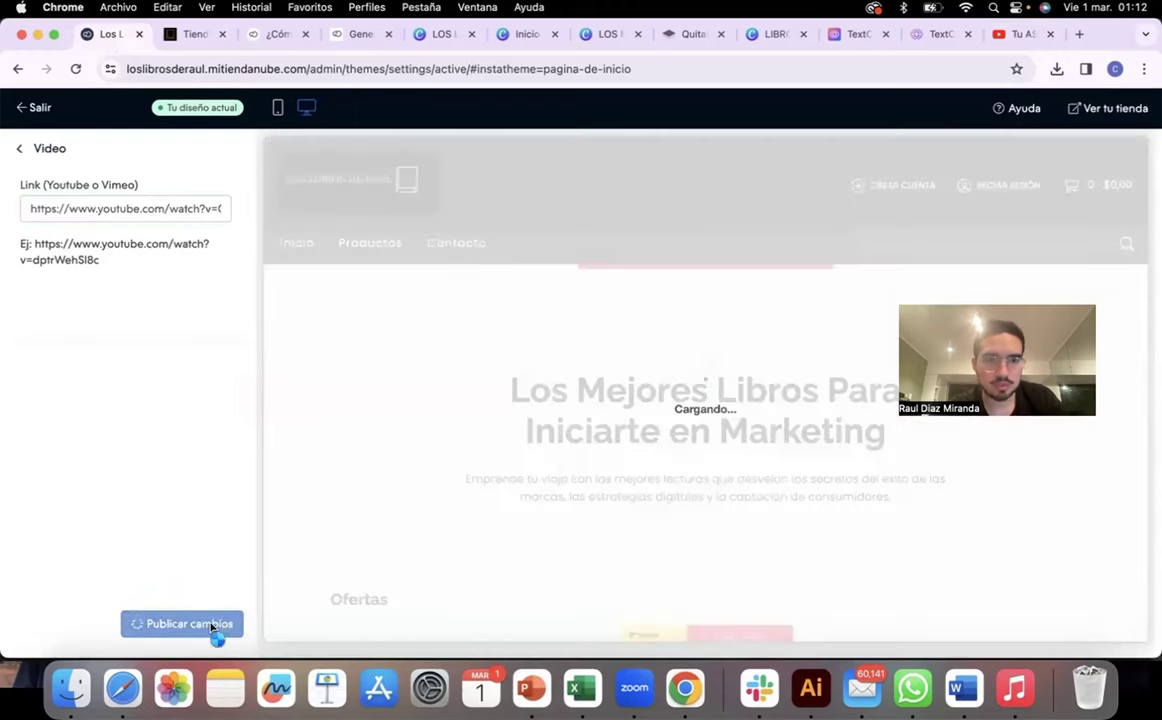
{"action": "scroll", "coordinate": [966, 464], "scroll_direction": "down", "scroll_amount": 8}
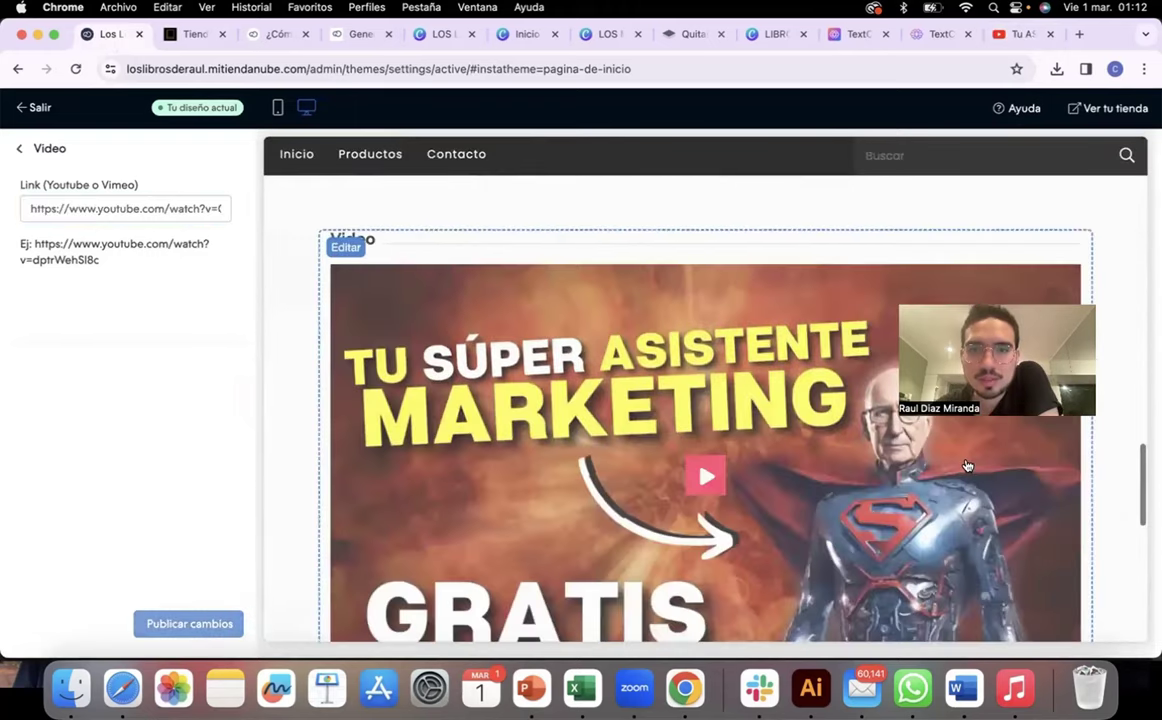
{"action": "scroll", "coordinate": [800, 440], "scroll_direction": "up", "scroll_amount": 8}
{"action": "scroll", "coordinate": [800, 440], "scroll_direction": "up", "scroll_amount": 5}
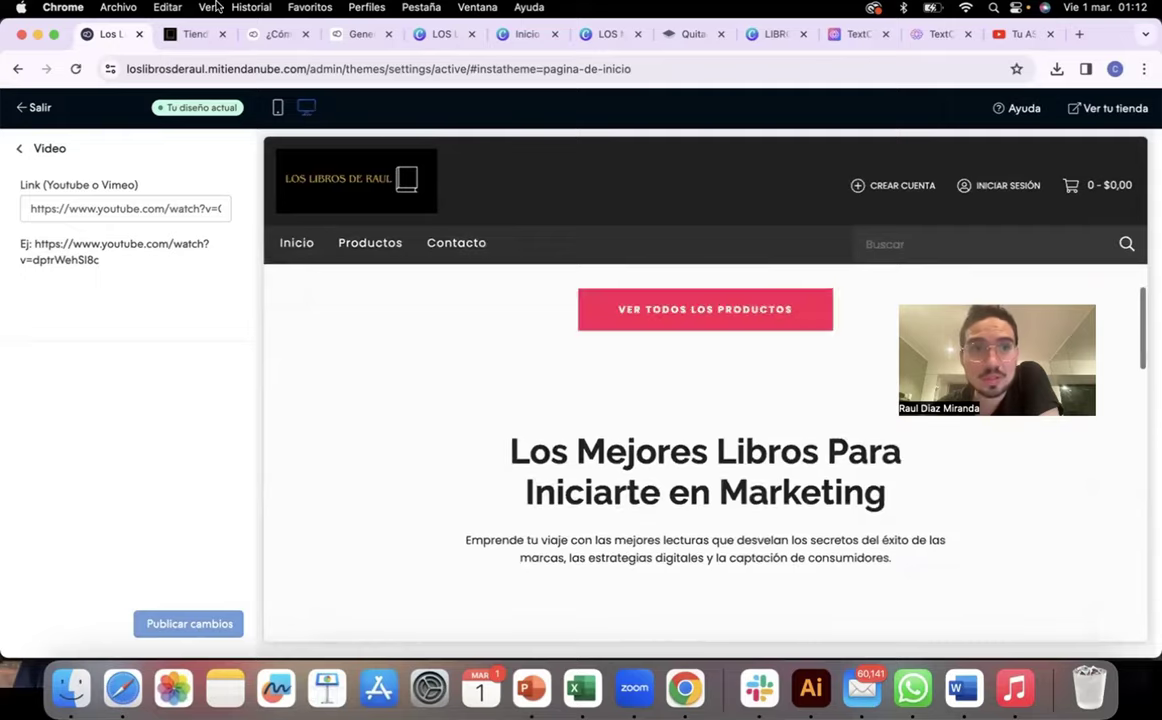
{"action": "left_click", "coordinate": [185, 35]}
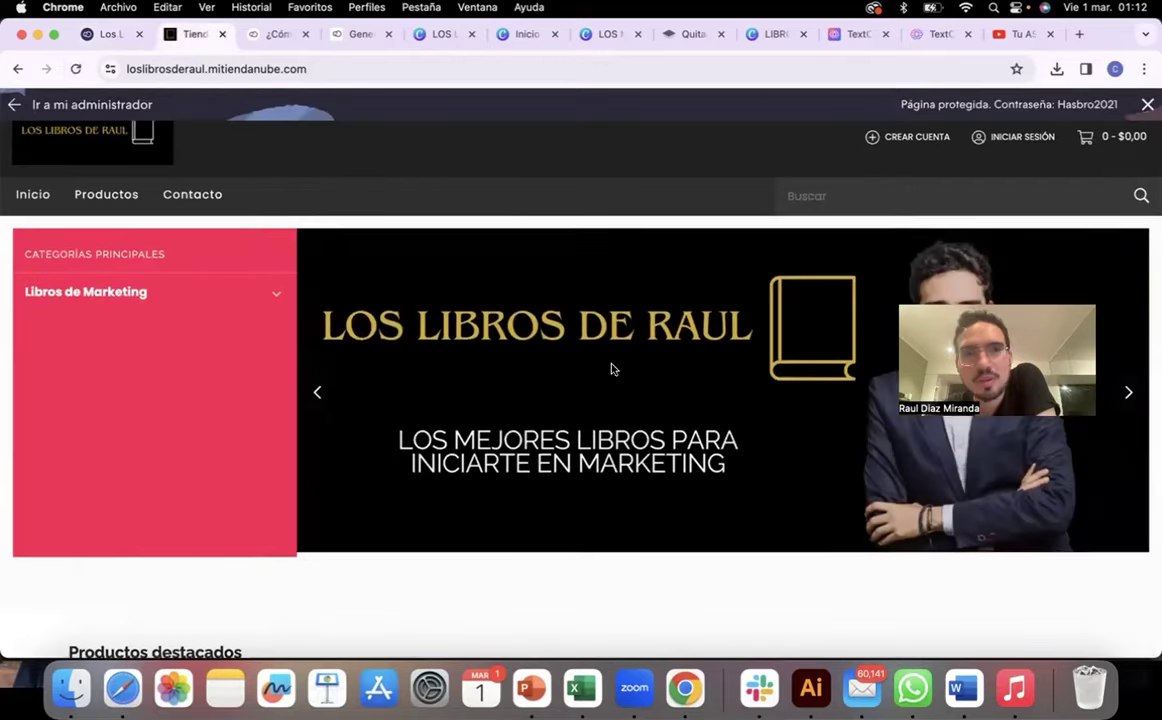
Step: Scroll the live storefront down to the new video section and footer to check them
{"action": "scroll", "coordinate": [732, 438], "scroll_direction": "down", "scroll_amount": 3}
{"action": "scroll", "coordinate": [732, 438], "scroll_direction": "down", "scroll_amount": 1}
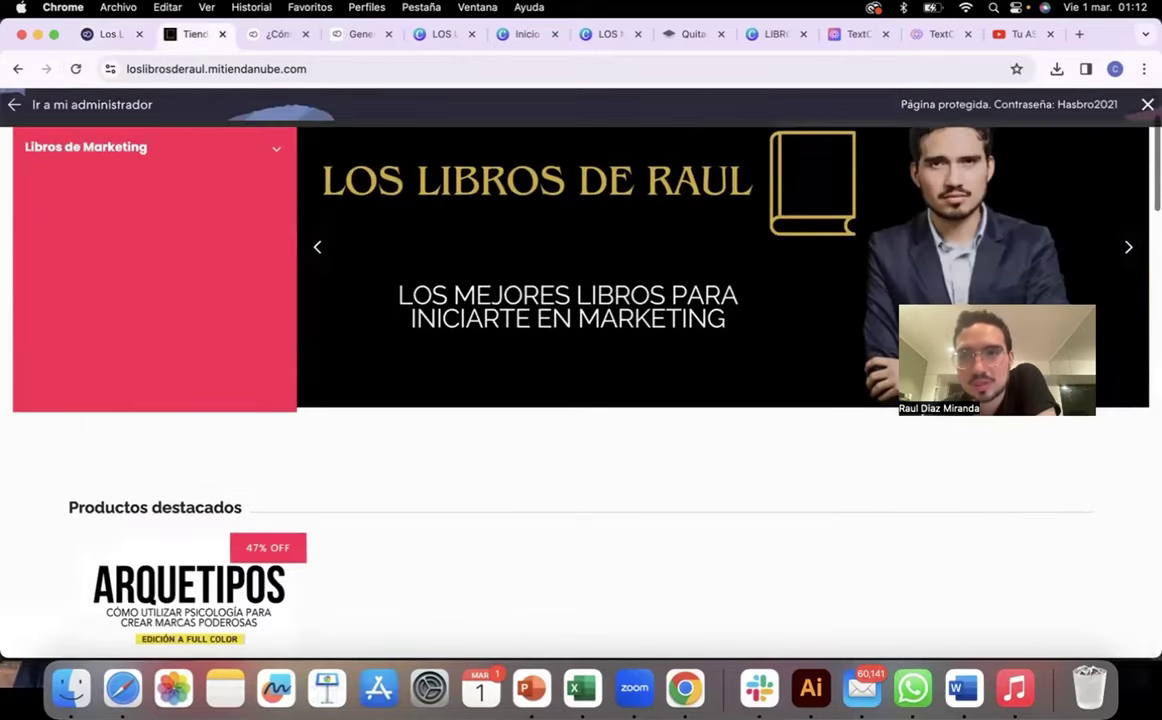
{"action": "scroll", "coordinate": [720, 360], "scroll_direction": "up", "scroll_amount": 4}
{"action": "scroll", "coordinate": [718, 363], "scroll_direction": "down", "scroll_amount": 10}
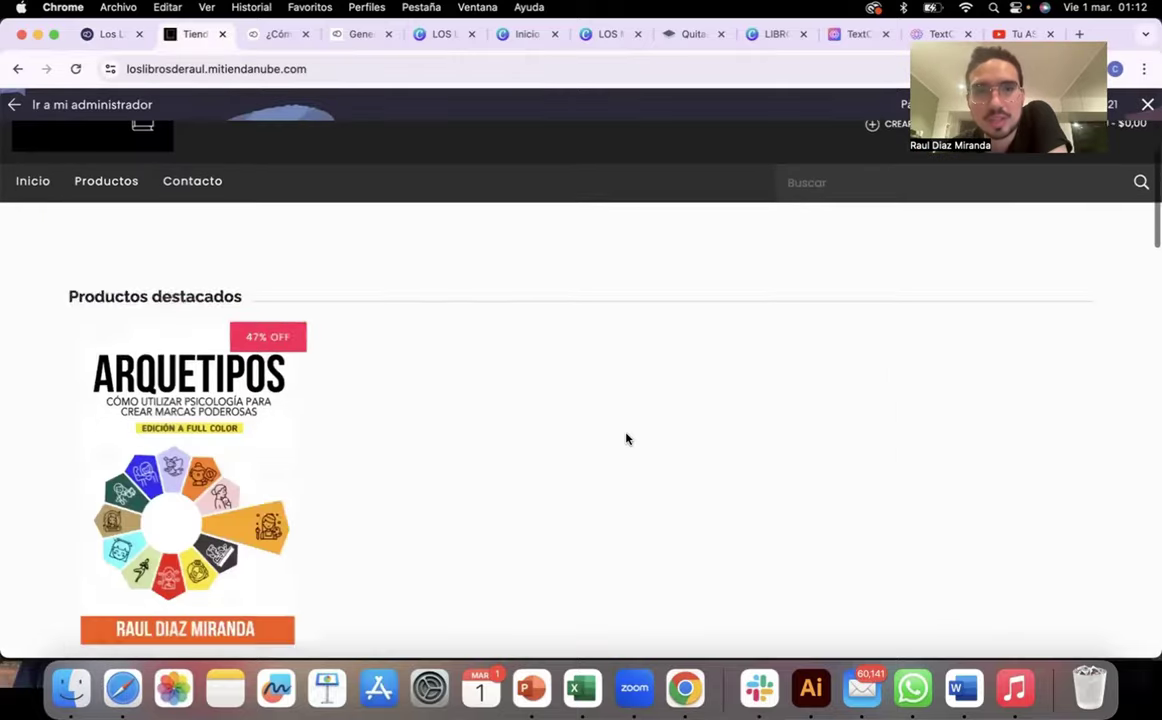
{"action": "scroll", "coordinate": [627, 438], "scroll_direction": "down", "scroll_amount": 15}
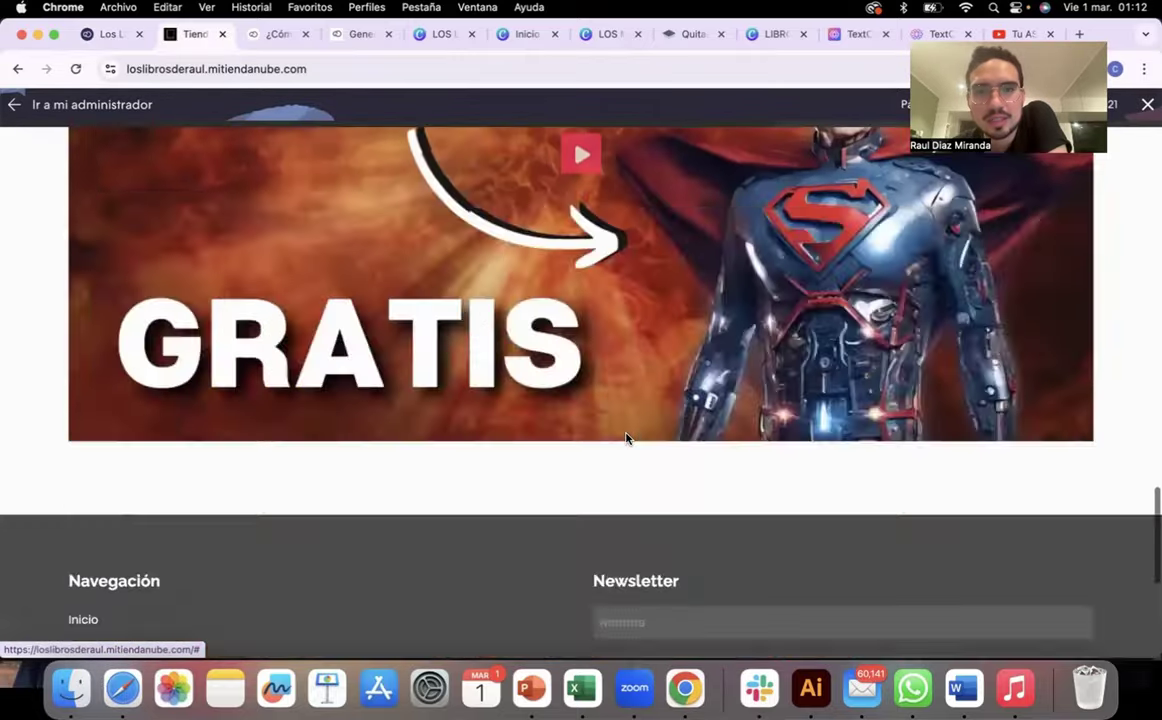
{"action": "scroll", "coordinate": [627, 438], "scroll_direction": "up", "scroll_amount": 20}
{"action": "scroll", "coordinate": [625, 441], "scroll_direction": "down", "scroll_amount": 8}
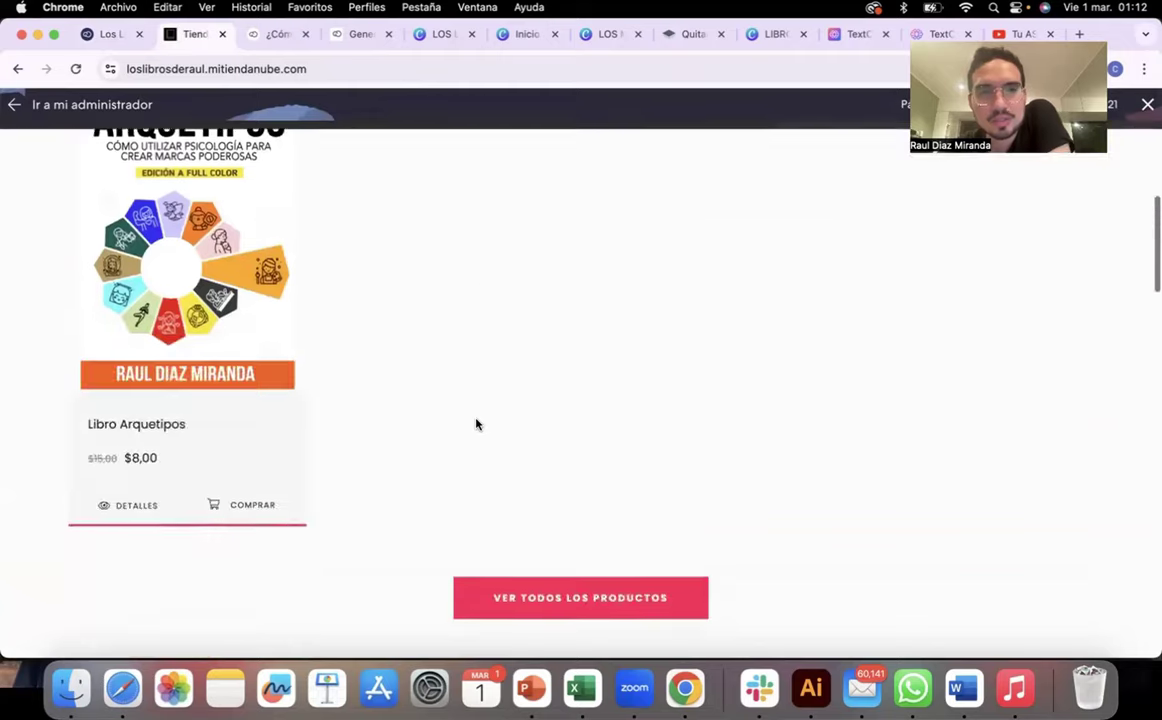
{"action": "scroll", "coordinate": [476, 424], "scroll_direction": "down", "scroll_amount": 4}
{"action": "scroll", "coordinate": [475, 423], "scroll_direction": "up", "scroll_amount": 8}
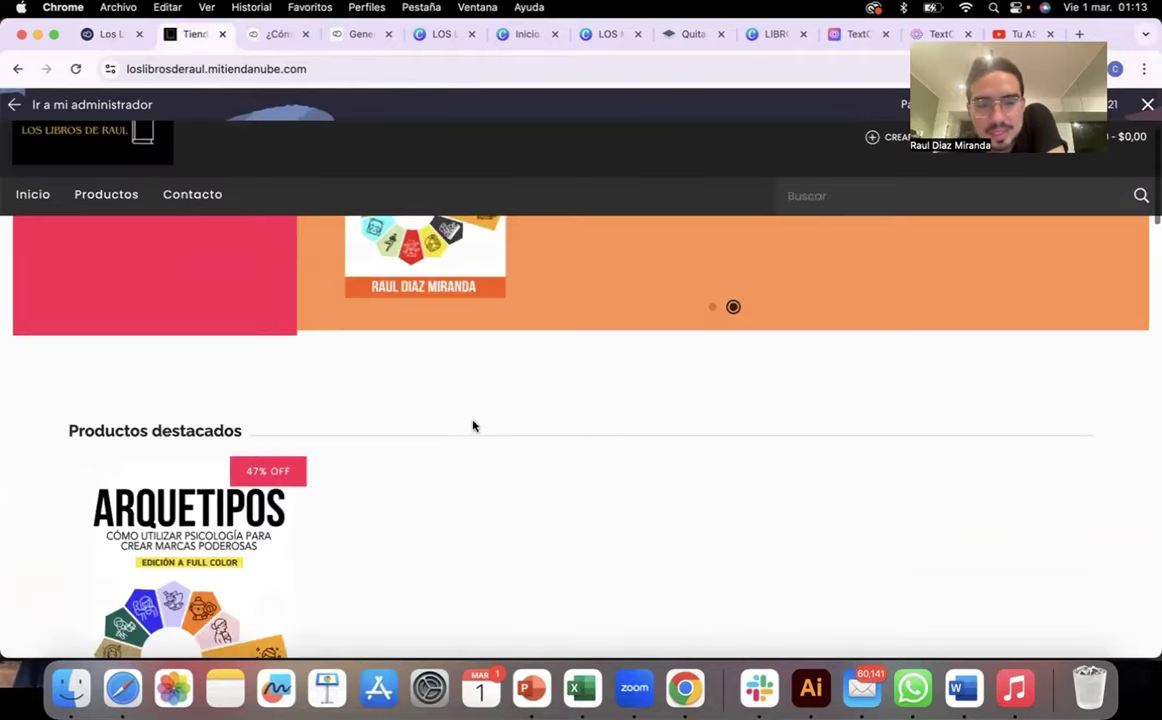
{"action": "scroll", "coordinate": [471, 456], "scroll_direction": "down", "scroll_amount": 3}
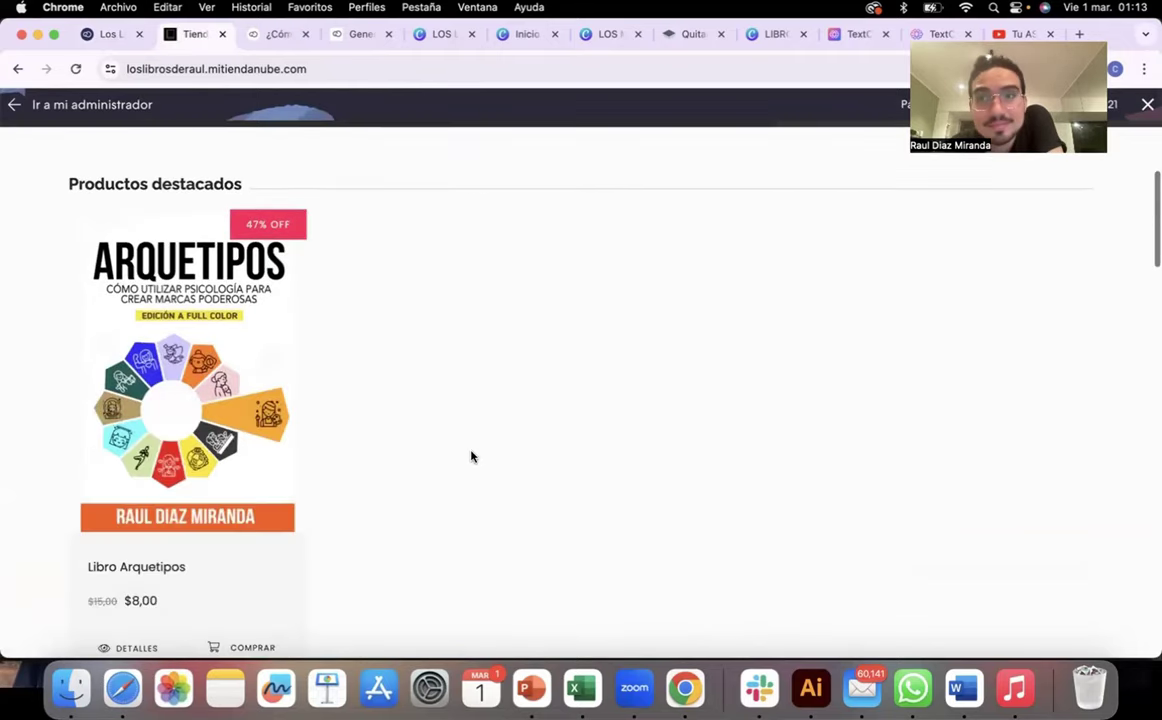
{"action": "left_click", "coordinate": [105, 34]}
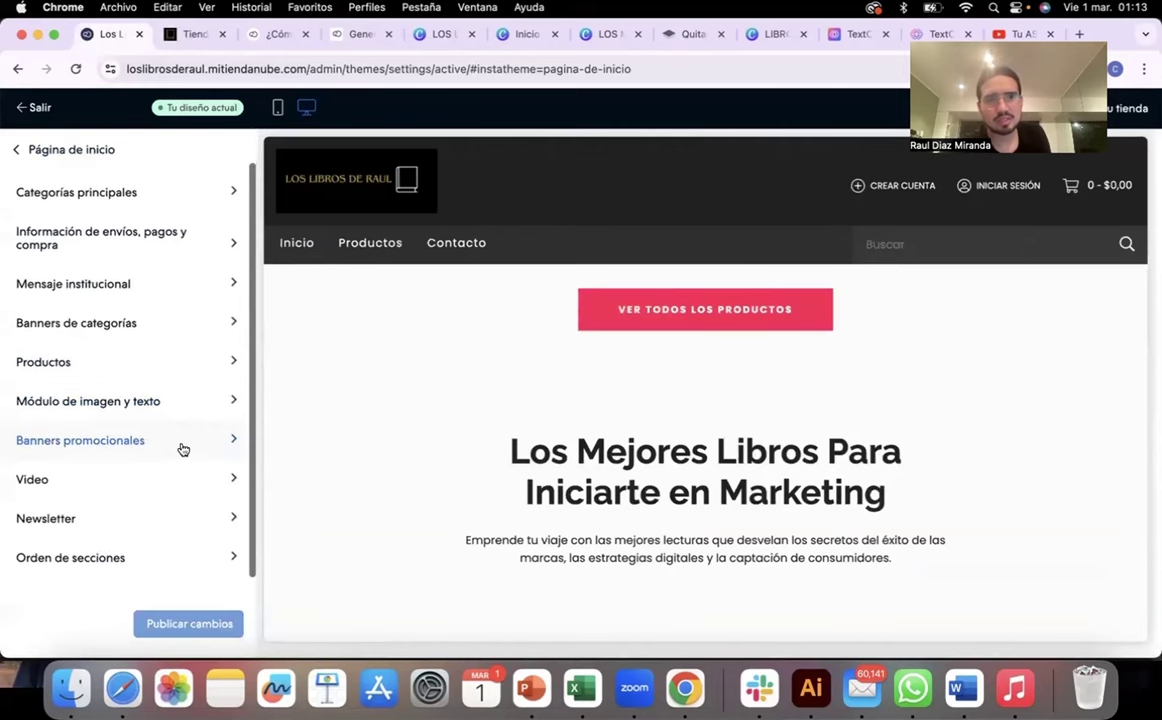
Step: Look through the Banners promocionales, Newsletter and Orden de secciones settings
{"action": "left_click", "coordinate": [182, 449]}
{"action": "left_click", "coordinate": [18, 149]}
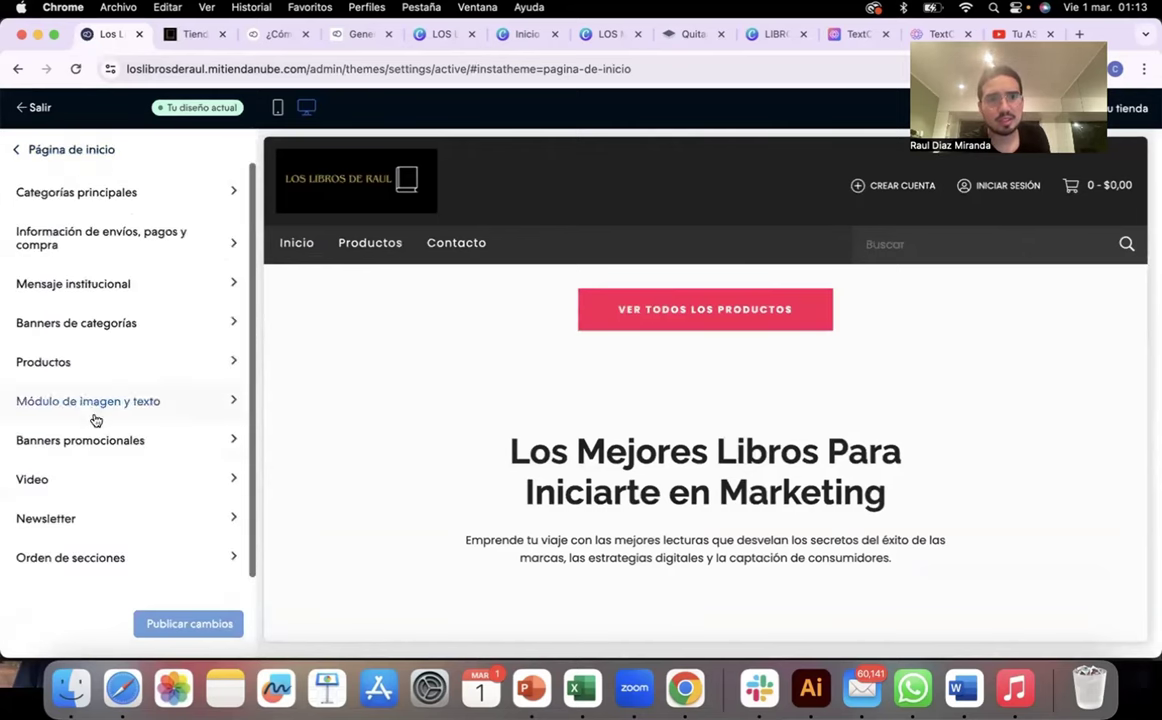
{"action": "left_click", "coordinate": [143, 519]}
{"action": "scroll", "coordinate": [150, 300], "scroll_direction": "up", "scroll_amount": 1}
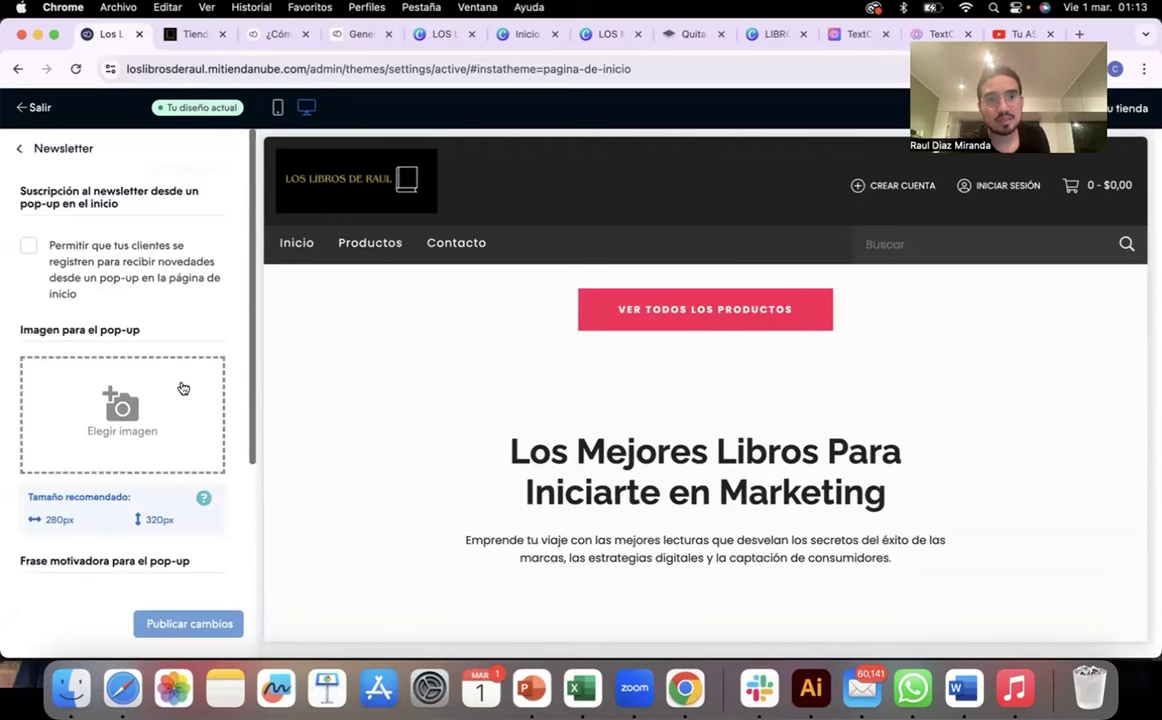
{"action": "scroll", "coordinate": [183, 388], "scroll_direction": "down", "scroll_amount": 3}
{"action": "left_click", "coordinate": [17, 149]}
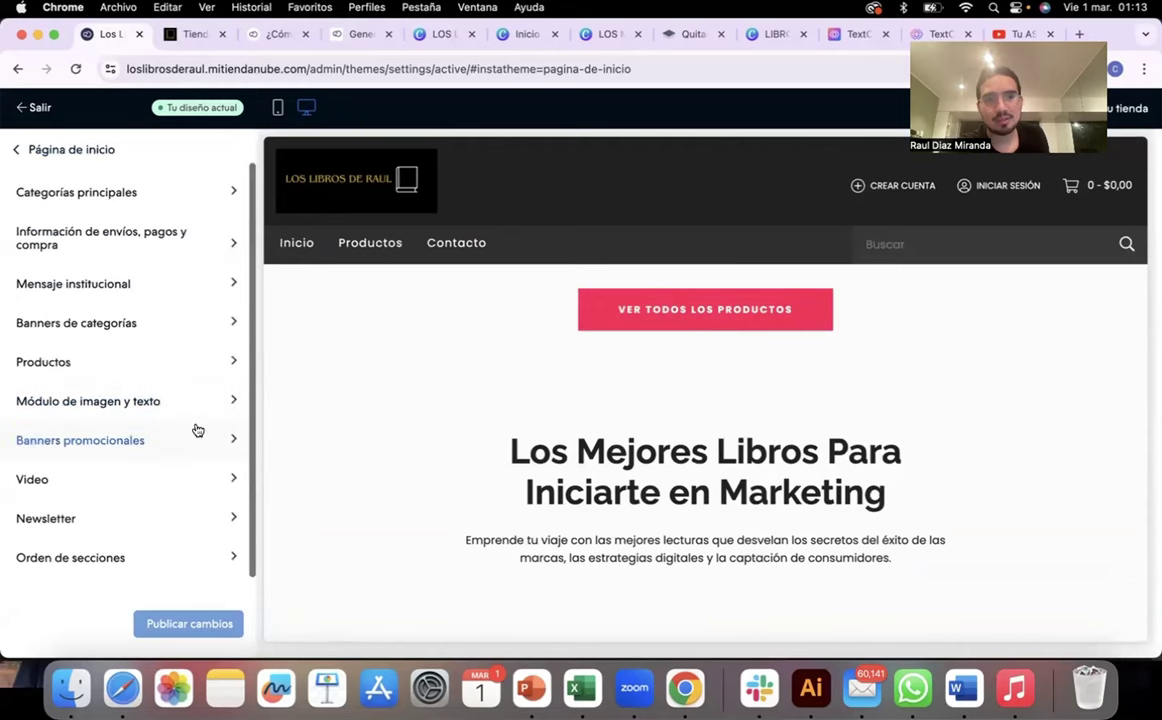
{"action": "left_click", "coordinate": [170, 555]}
{"action": "scroll", "coordinate": [110, 320], "scroll_direction": "down", "scroll_amount": 3}
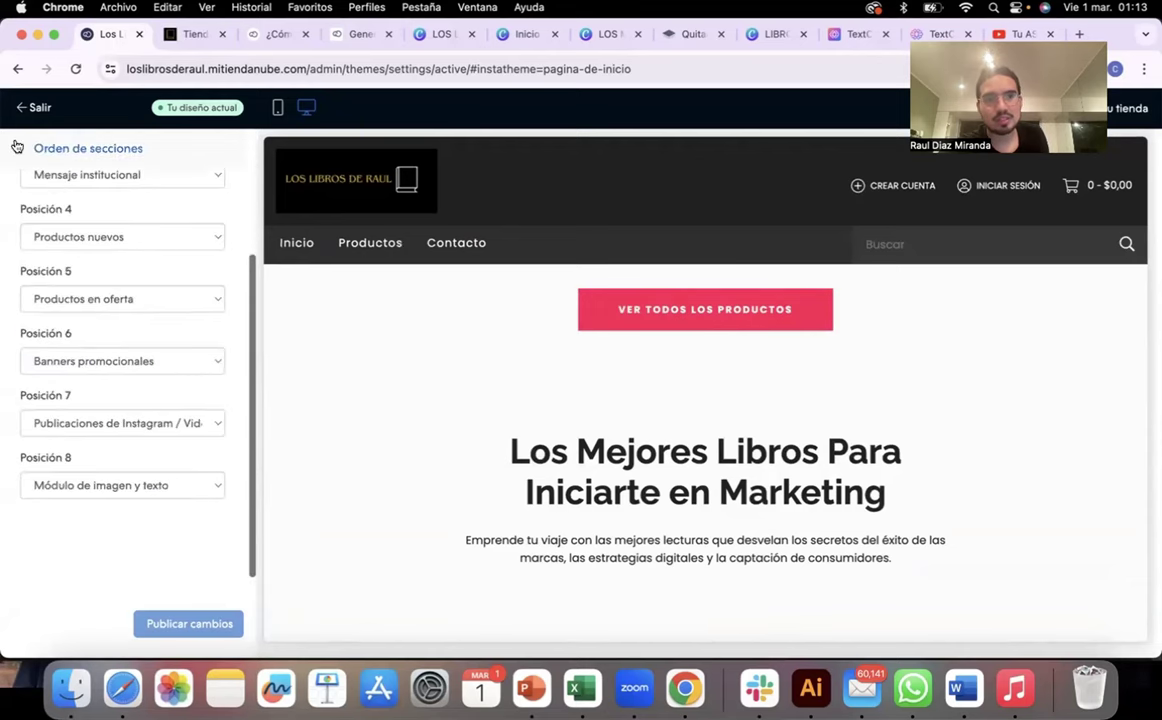
{"action": "left_click", "coordinate": [17, 147]}
{"action": "left_click", "coordinate": [19, 150]}
Step: Check Listado de productos for the recommended 1580 × 220 px category image size
{"action": "left_click", "coordinate": [102, 369]}
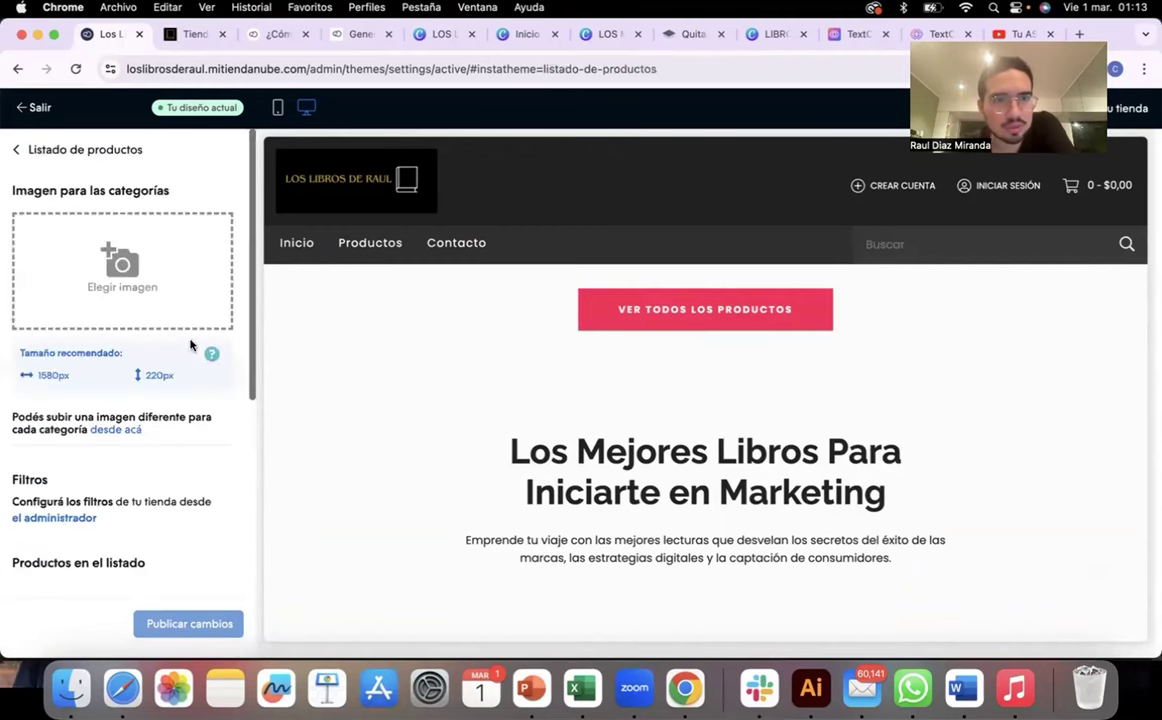
{"action": "scroll", "coordinate": [168, 325], "scroll_direction": "down", "scroll_amount": 5}
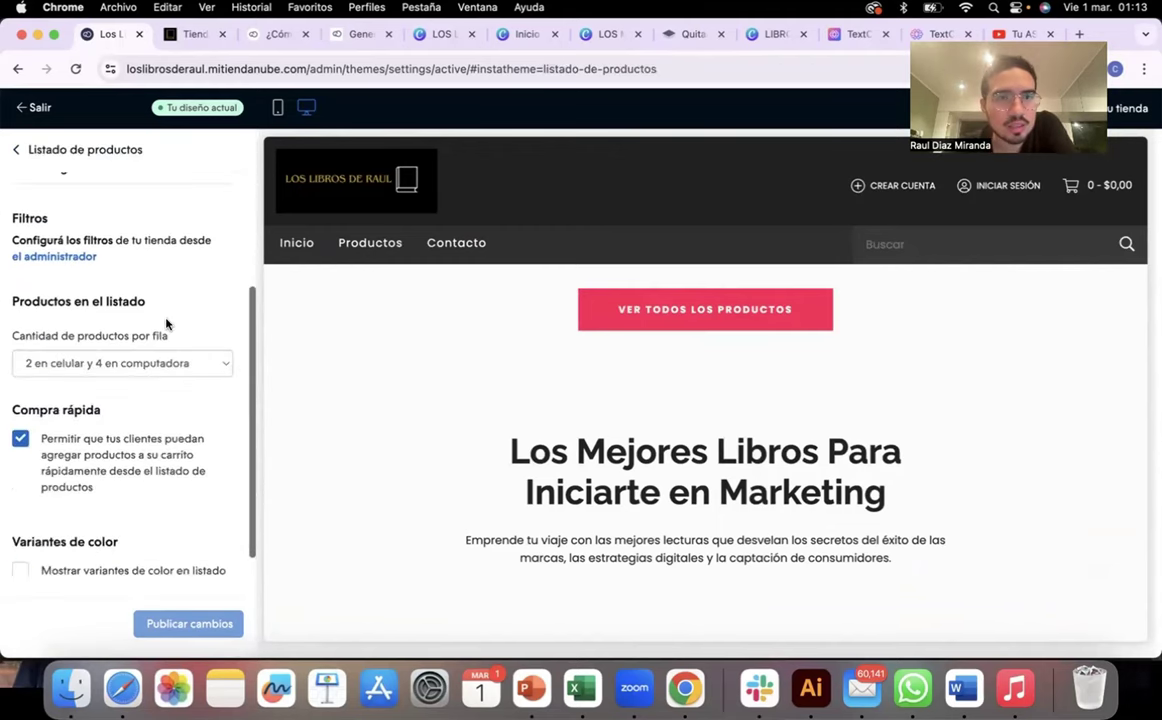
{"action": "scroll", "coordinate": [160, 300], "scroll_direction": "up", "scroll_amount": 5}
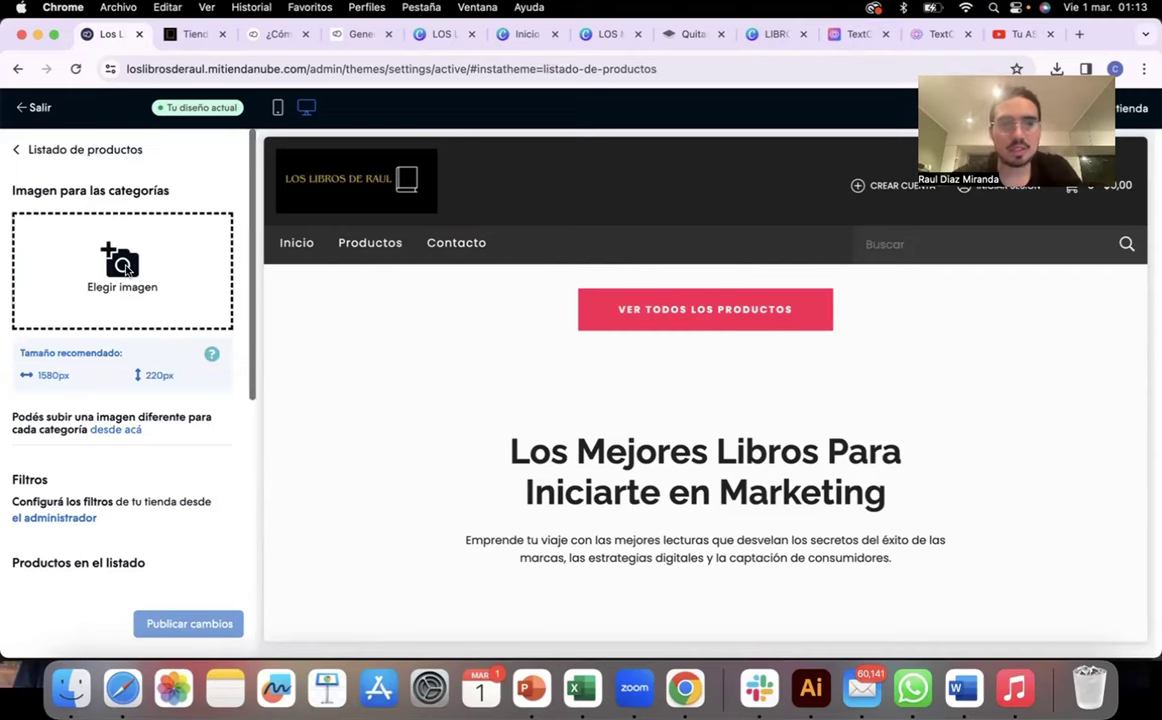
{"action": "left_click", "coordinate": [770, 33]}
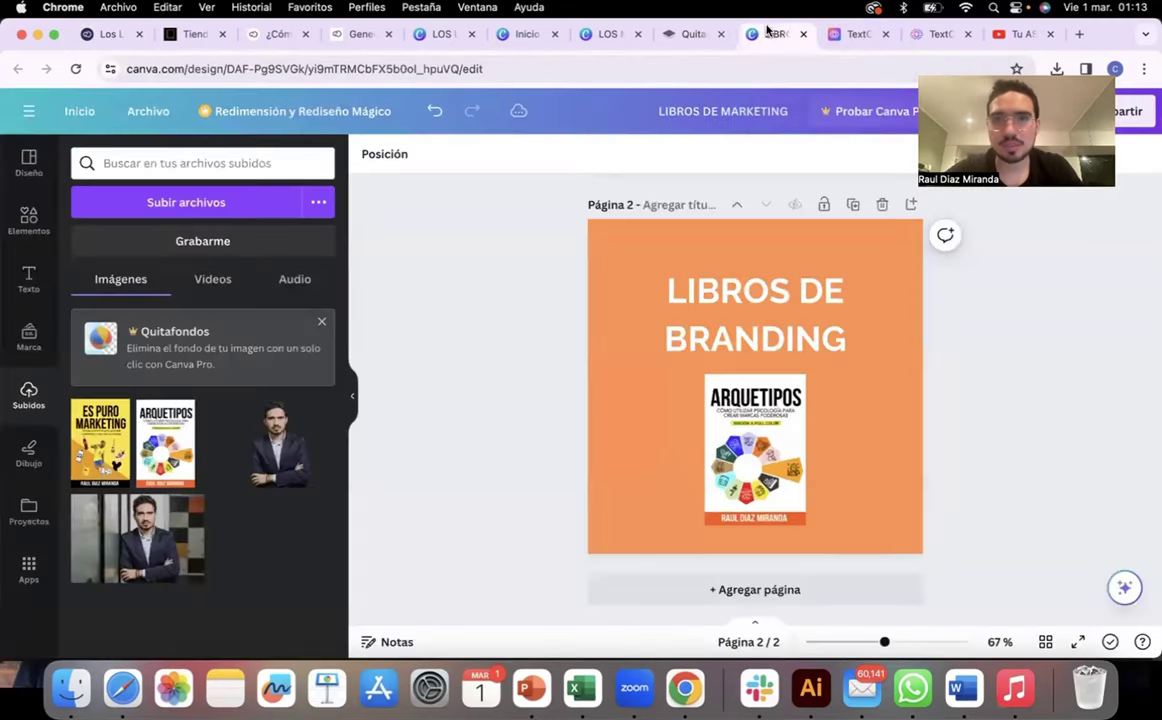
Step: Create a new custom-size Canva design of 1580 × 220 px
{"action": "left_click", "coordinate": [694, 33]}
{"action": "key", "text": "super+w"}
{"action": "left_click", "coordinate": [612, 35]}
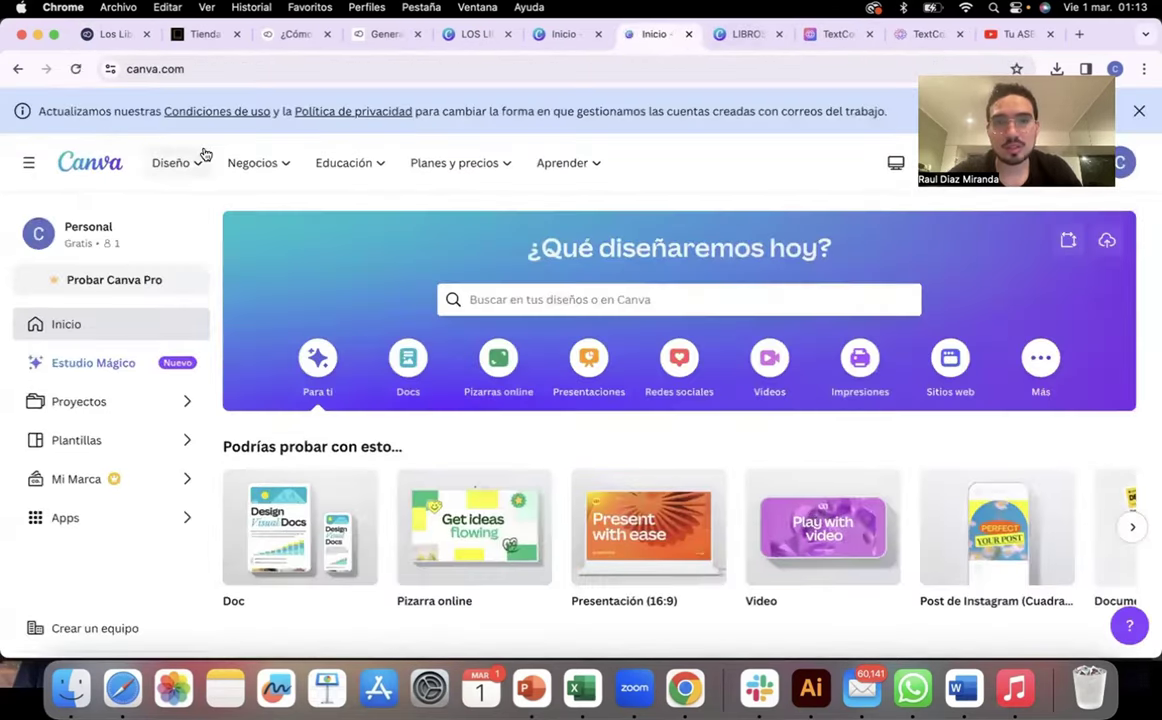
{"action": "left_click", "coordinate": [1037, 162]}
{"action": "left_click", "coordinate": [889, 240]}
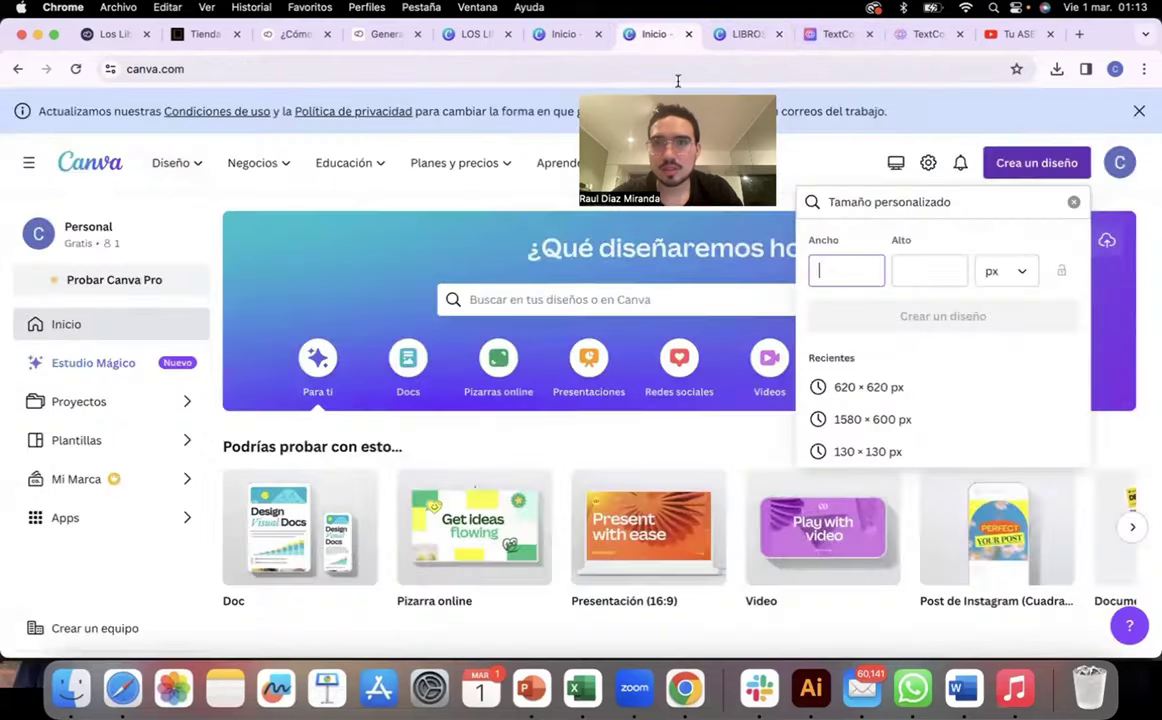
{"action": "type", "text": "1580"}
{"action": "key", "text": "Tab"}
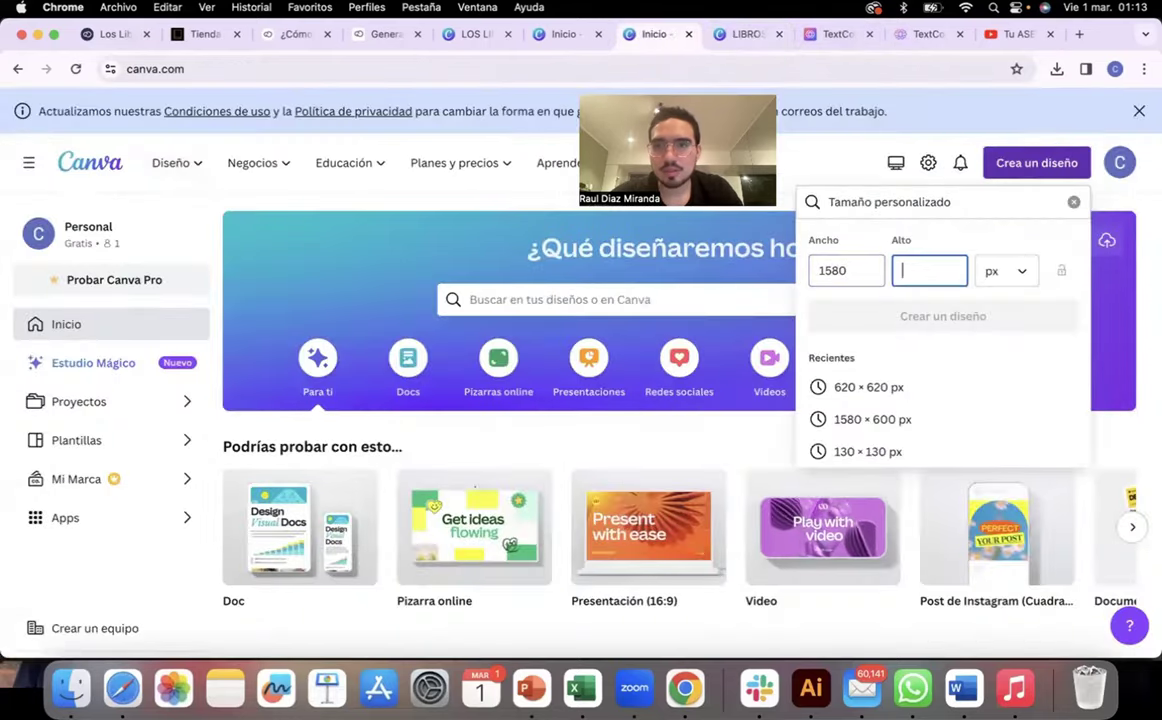
{"action": "type", "text": "220"}
{"action": "key", "text": "Return"}
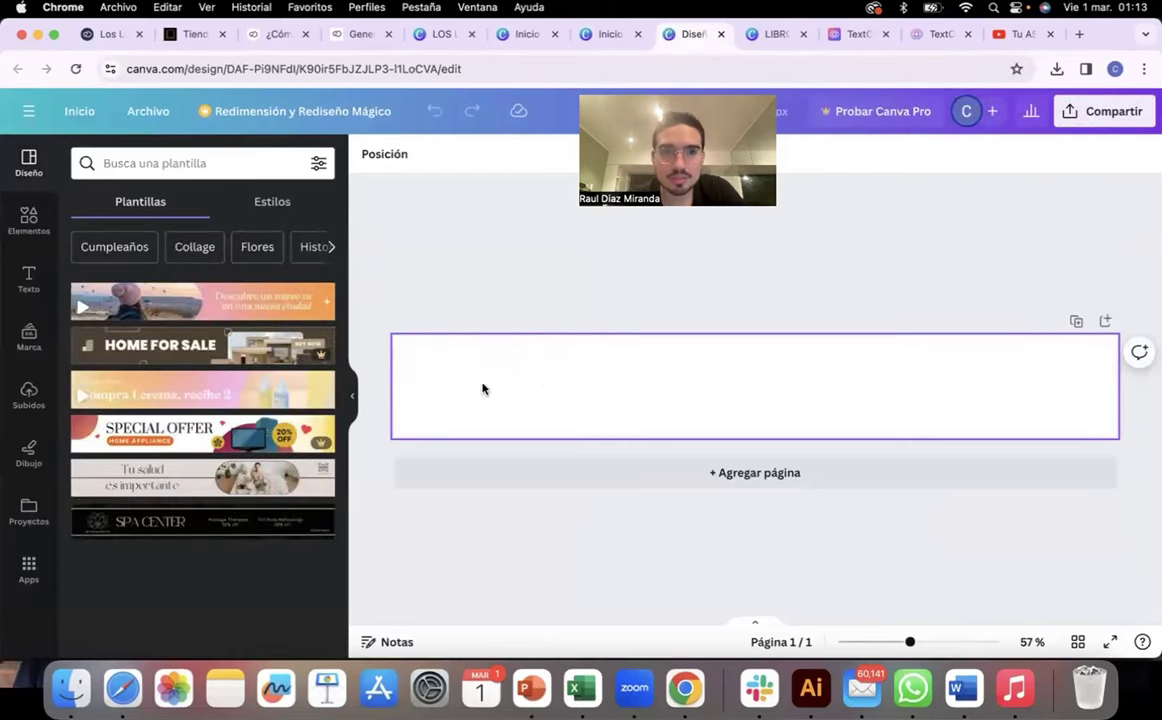
Step: Make the banner black with the LIBROS DE MARKETING title and Es Puro Marketing cover at right
{"action": "left_click", "coordinate": [482, 389]}
{"action": "left_click", "coordinate": [776, 34]}
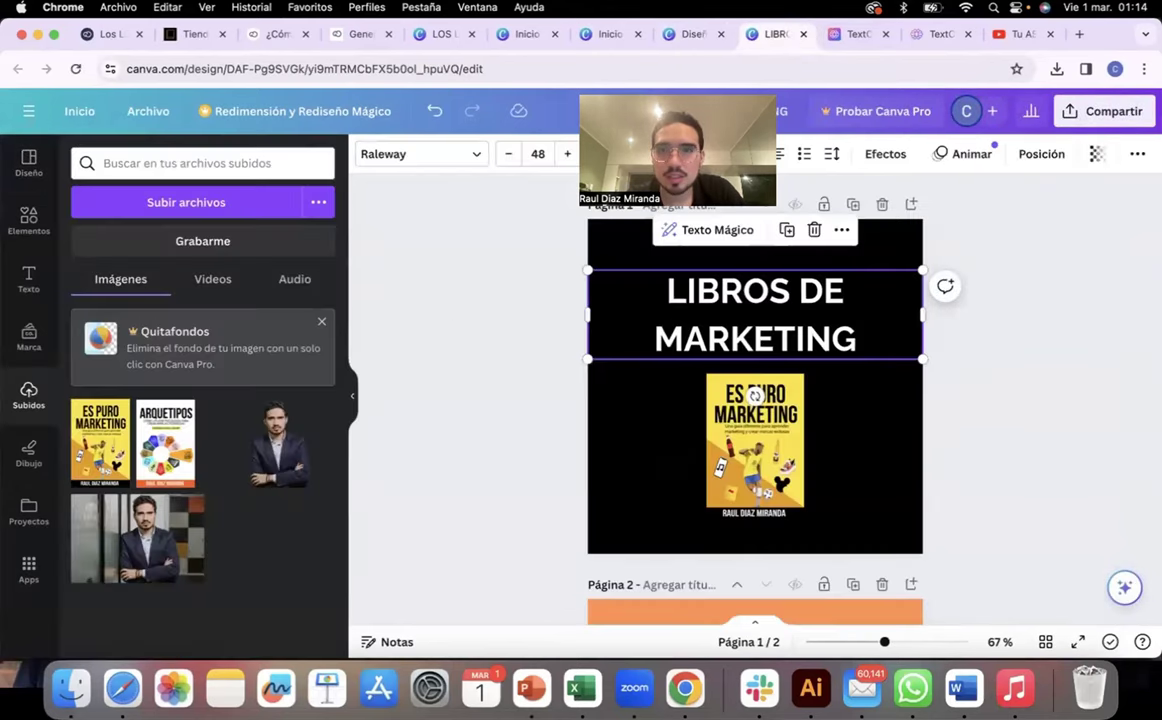
{"action": "left_click", "coordinate": [690, 34]}
{"action": "type", "text": "LIBROS DE MARKETING"}
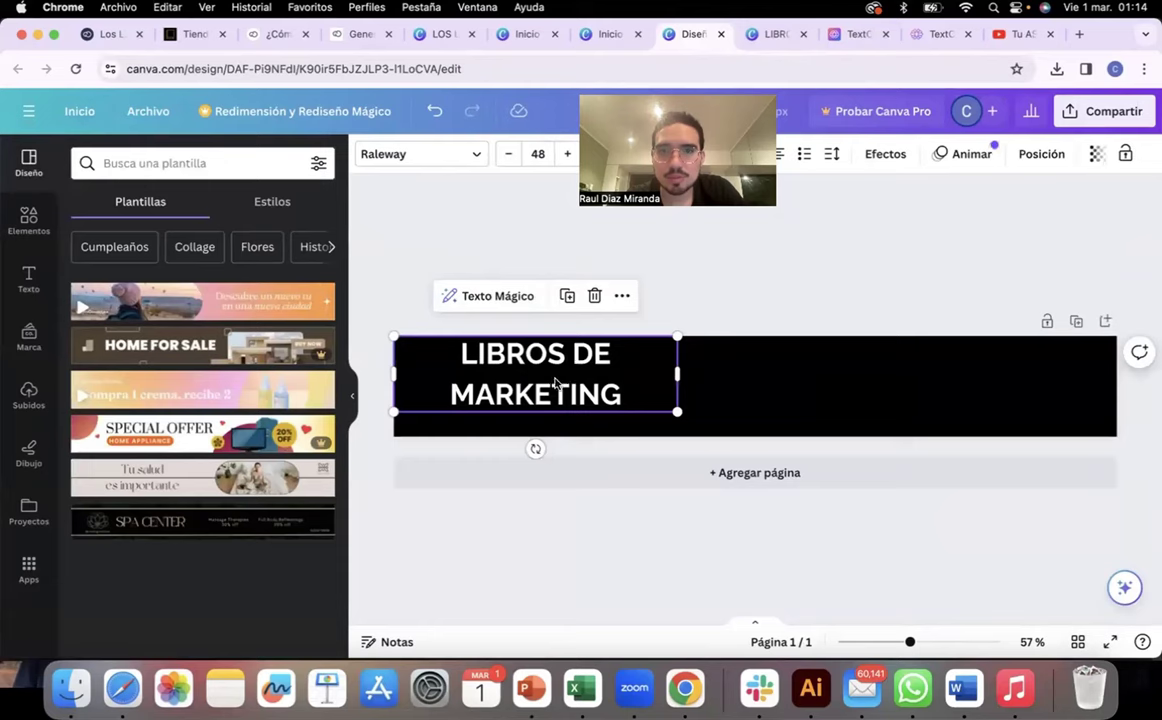
{"action": "left_click_drag", "start_coordinate": [556, 383], "coordinate": [621, 396]}
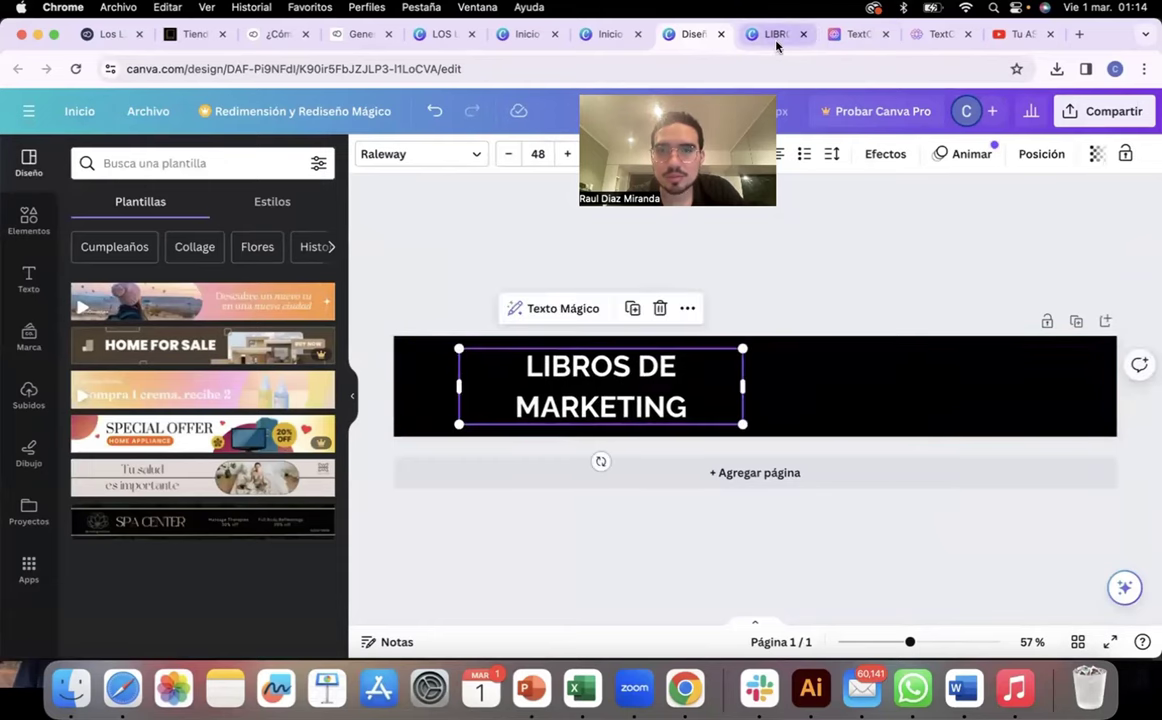
{"action": "left_click", "coordinate": [776, 34]}
{"action": "key", "text": "super+c"}
{"action": "left_click", "coordinate": [690, 34]}
{"action": "key", "text": "super+v"}
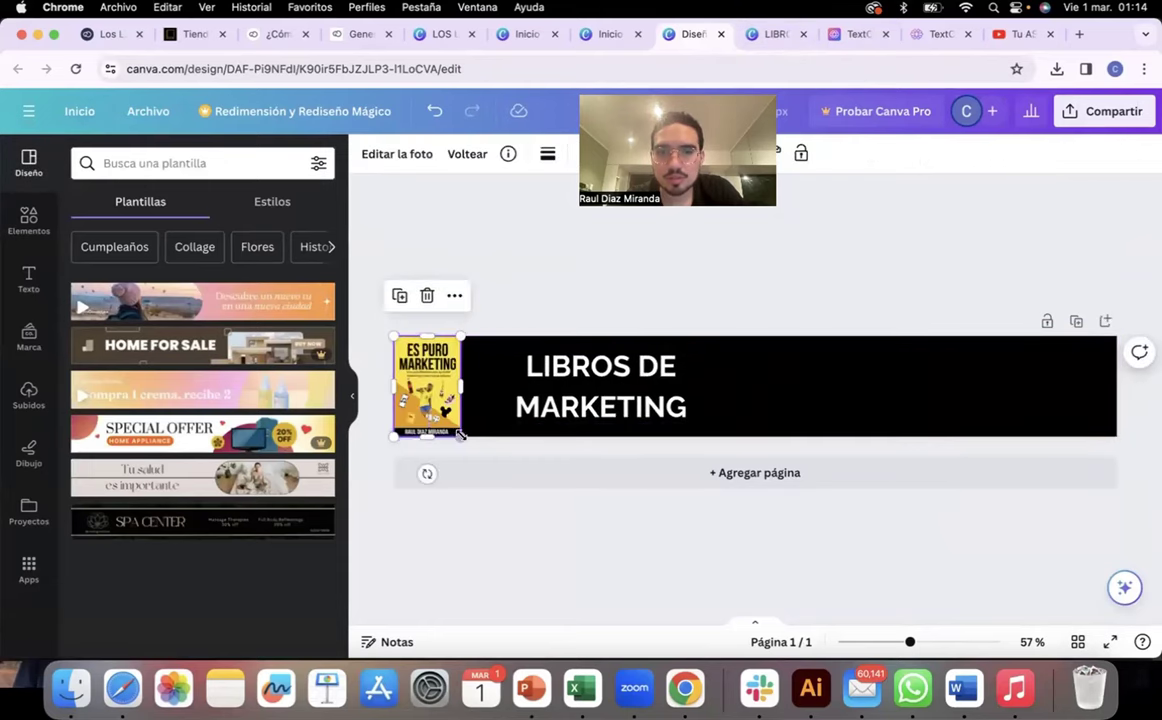
{"action": "left_click_drag", "start_coordinate": [445, 415], "coordinate": [908, 411]}
Step: Widen the title onto one line and duplicate the banner as page 2
{"action": "left_click", "coordinate": [641, 400]}
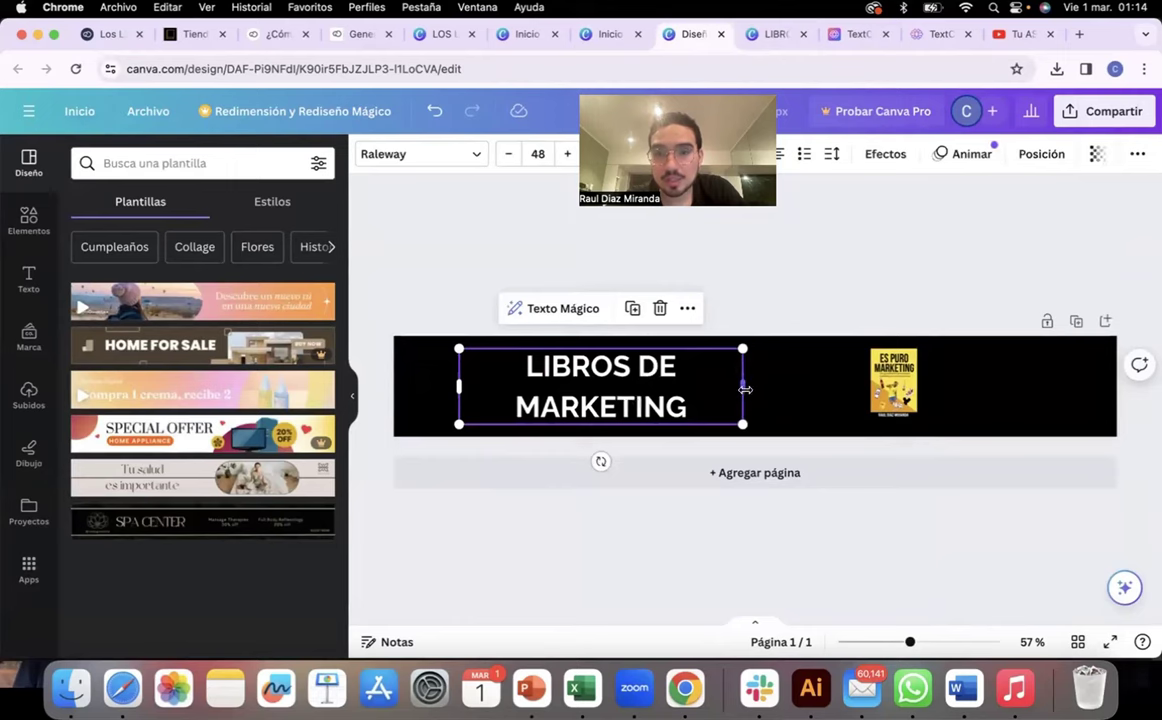
{"action": "left_click_drag", "start_coordinate": [745, 389], "coordinate": [962, 370]}
{"action": "left_click", "coordinate": [916, 371]}
{"action": "left_click", "coordinate": [667, 383]}
{"action": "left_click", "coordinate": [988, 285]}
{"action": "left_click", "coordinate": [1076, 321]}
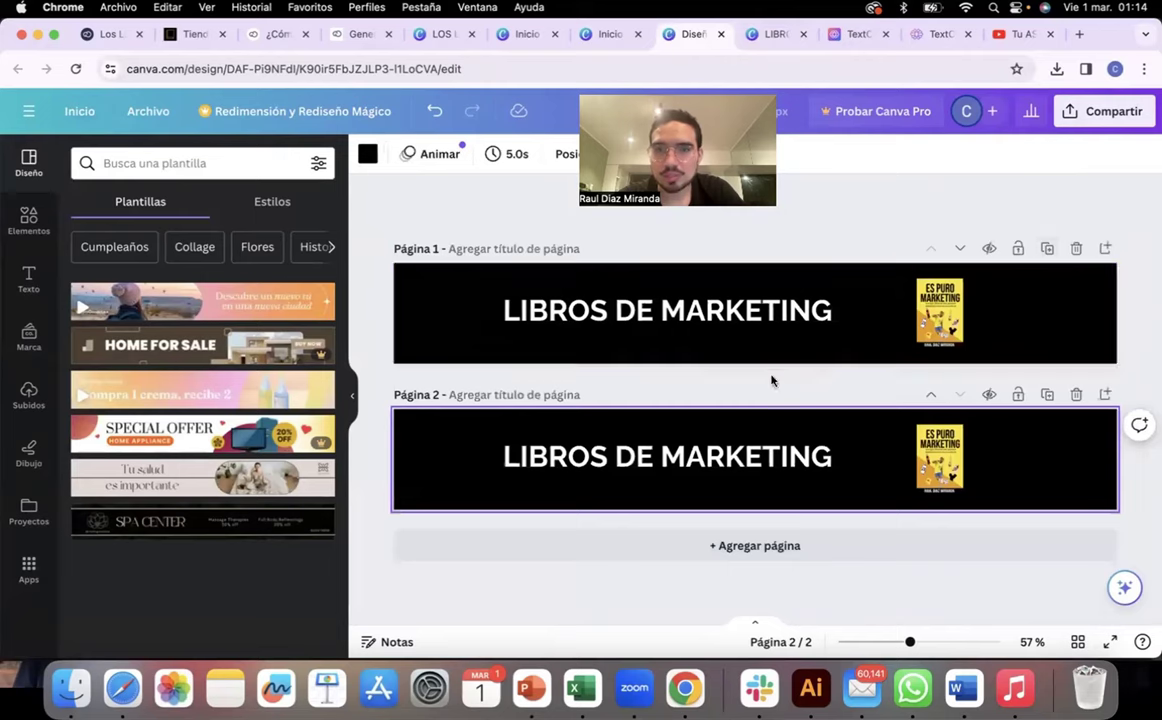
Step: Change page 2's title to LIBROS DE BRANDING and swap in the ARQUETIPOS cover at right
{"action": "left_click", "coordinate": [744, 465]}
{"action": "left_click", "coordinate": [752, 458]}
{"action": "double_click", "coordinate": [760, 456]}
{"action": "type", "text": "BR"}
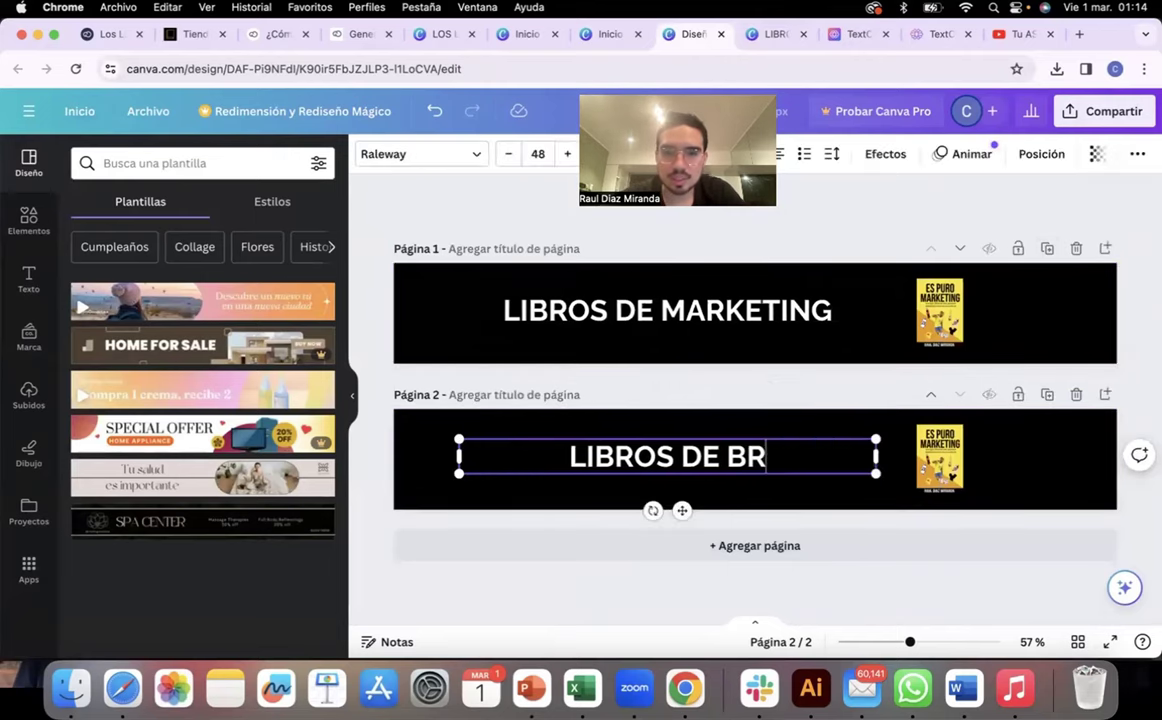
{"action": "type", "text": "ANDING"}
{"action": "left_click", "coordinate": [916, 457]}
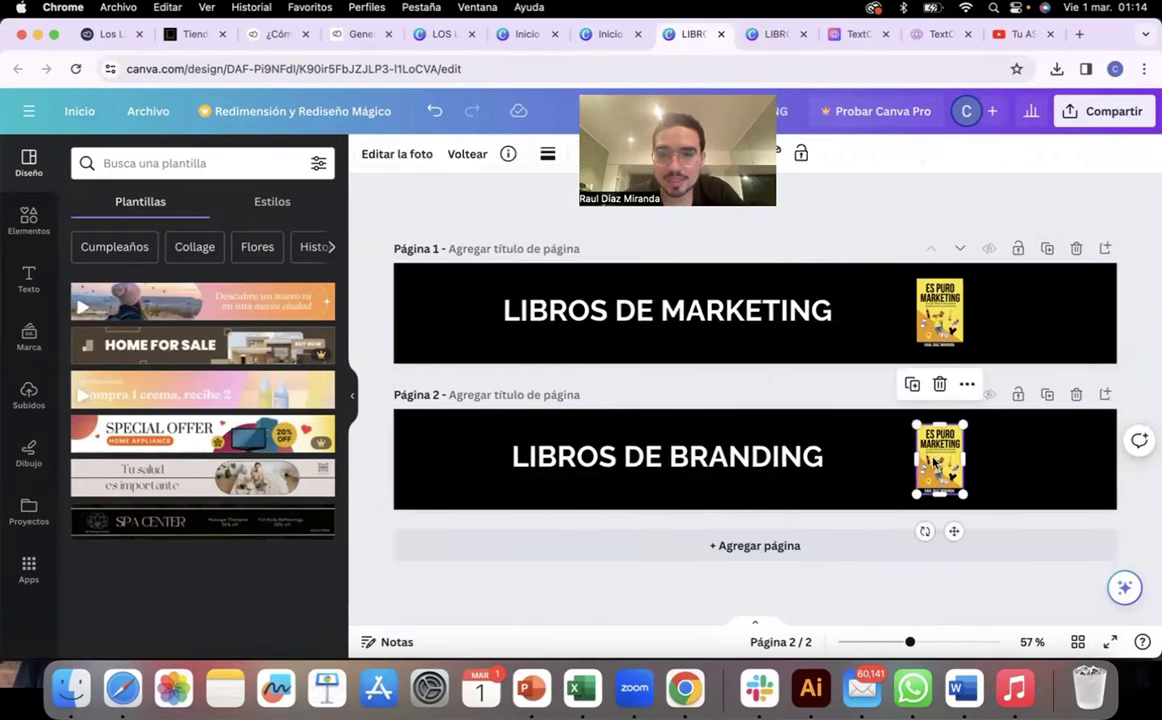
{"action": "key", "text": "Delete"}
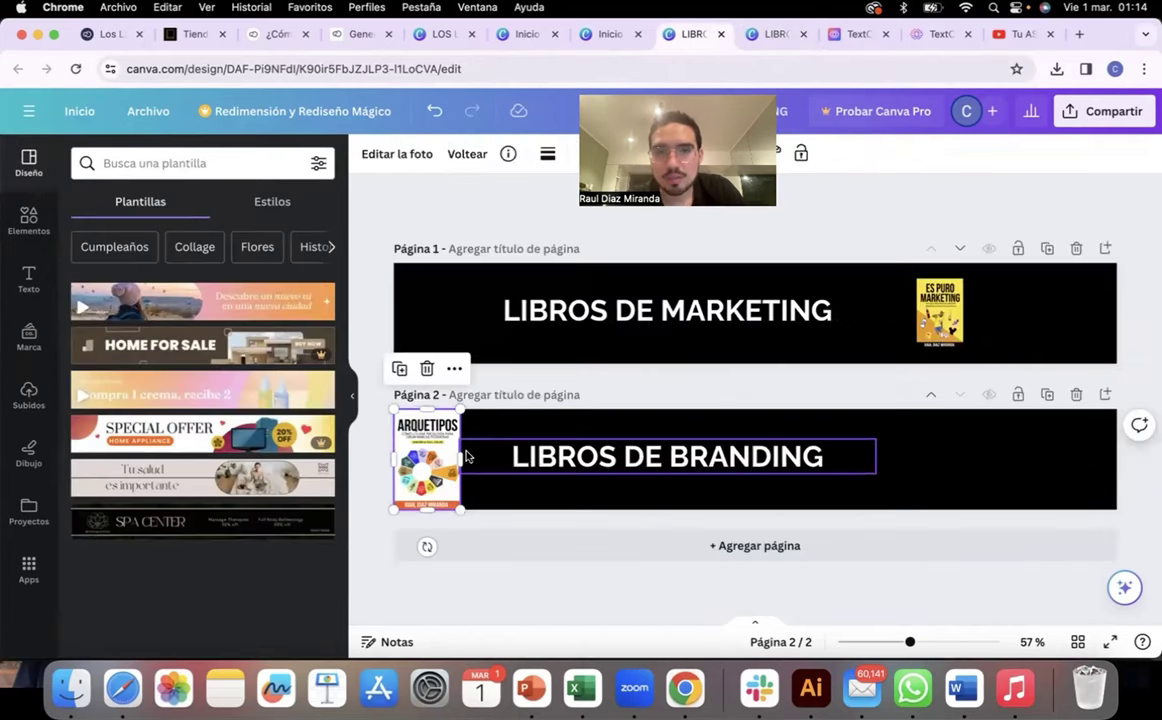
{"action": "left_click_drag", "start_coordinate": [457, 508], "coordinate": [946, 458]}
Step: Set page 2's background colour to orange
{"action": "left_click", "coordinate": [414, 447]}
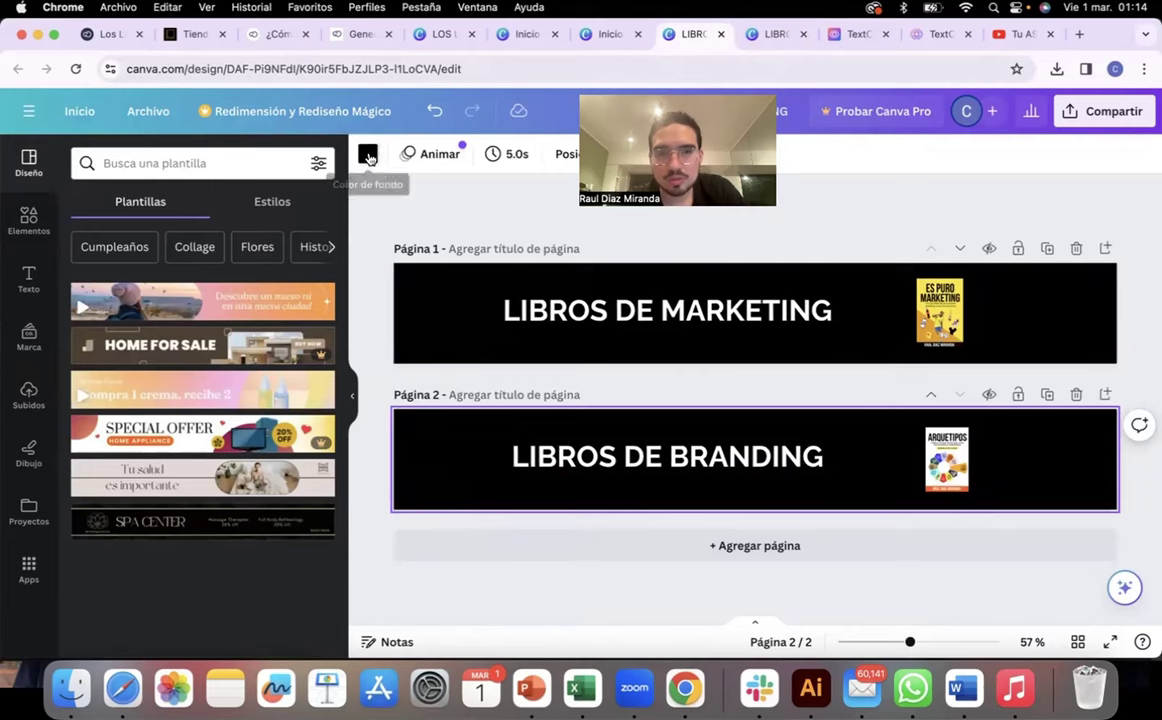
{"action": "left_click", "coordinate": [368, 156]}
{"action": "scroll", "coordinate": [255, 470], "scroll_direction": "down", "scroll_amount": 2}
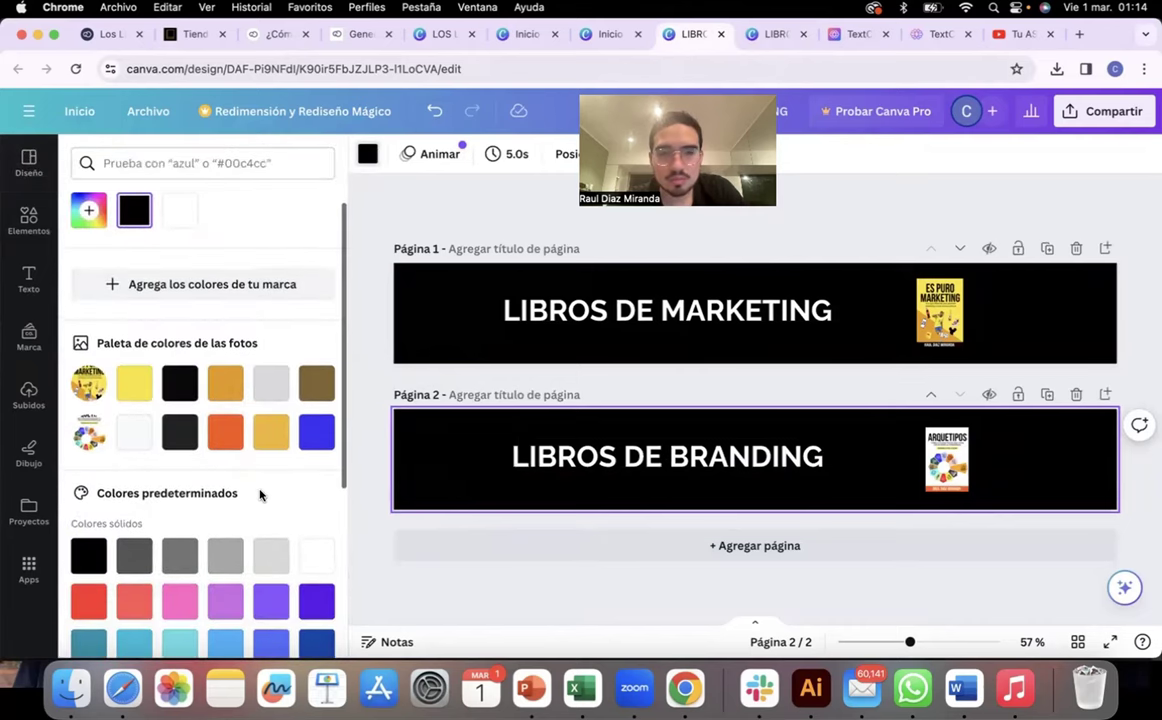
{"action": "scroll", "coordinate": [233, 558], "scroll_direction": "down", "scroll_amount": 5}
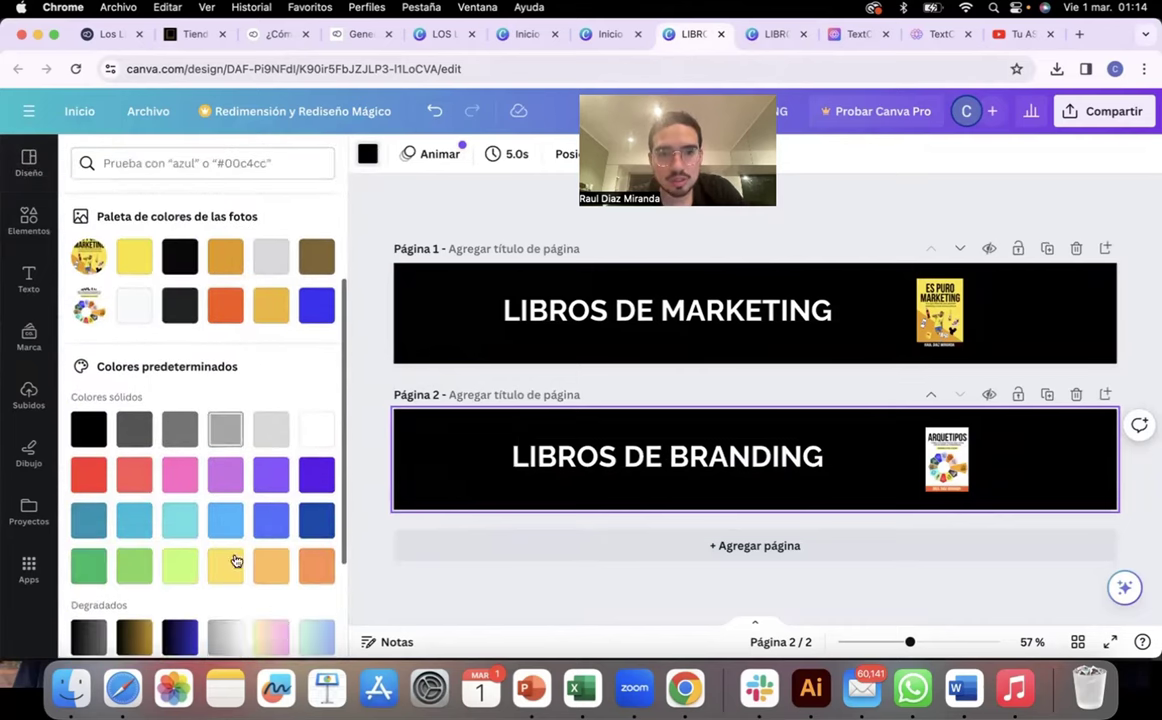
{"action": "left_click", "coordinate": [316, 488]}
{"action": "left_click", "coordinate": [374, 466]}
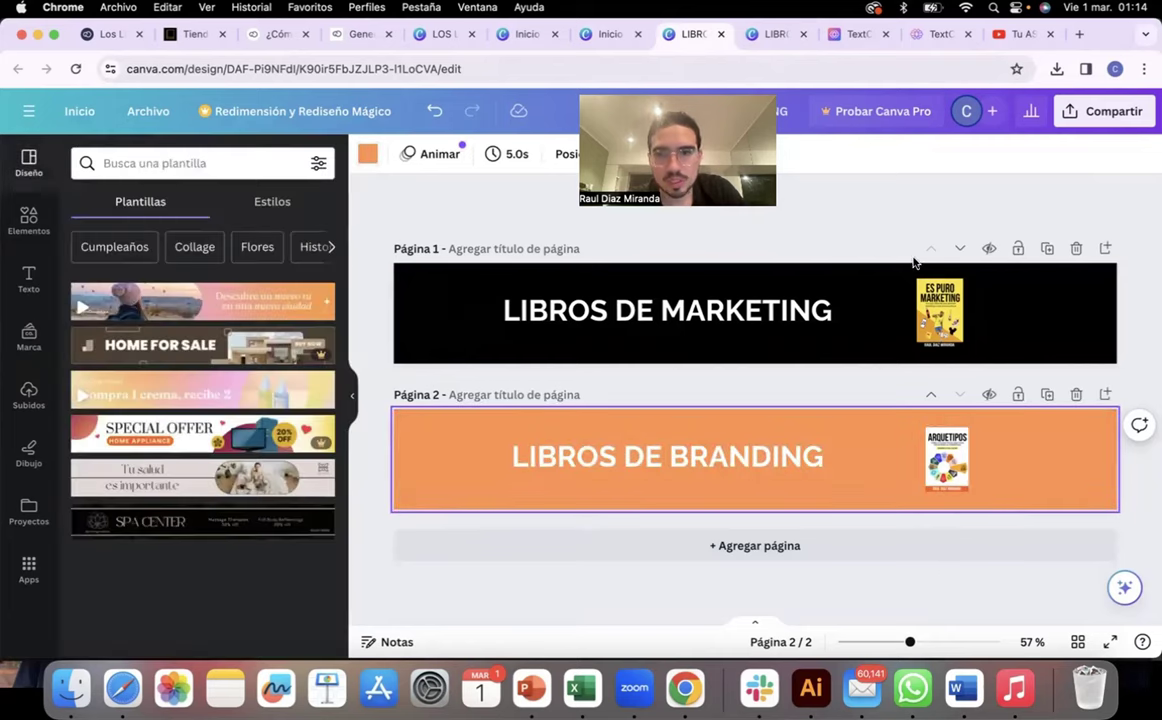
{"action": "left_click", "coordinate": [1084, 112]}
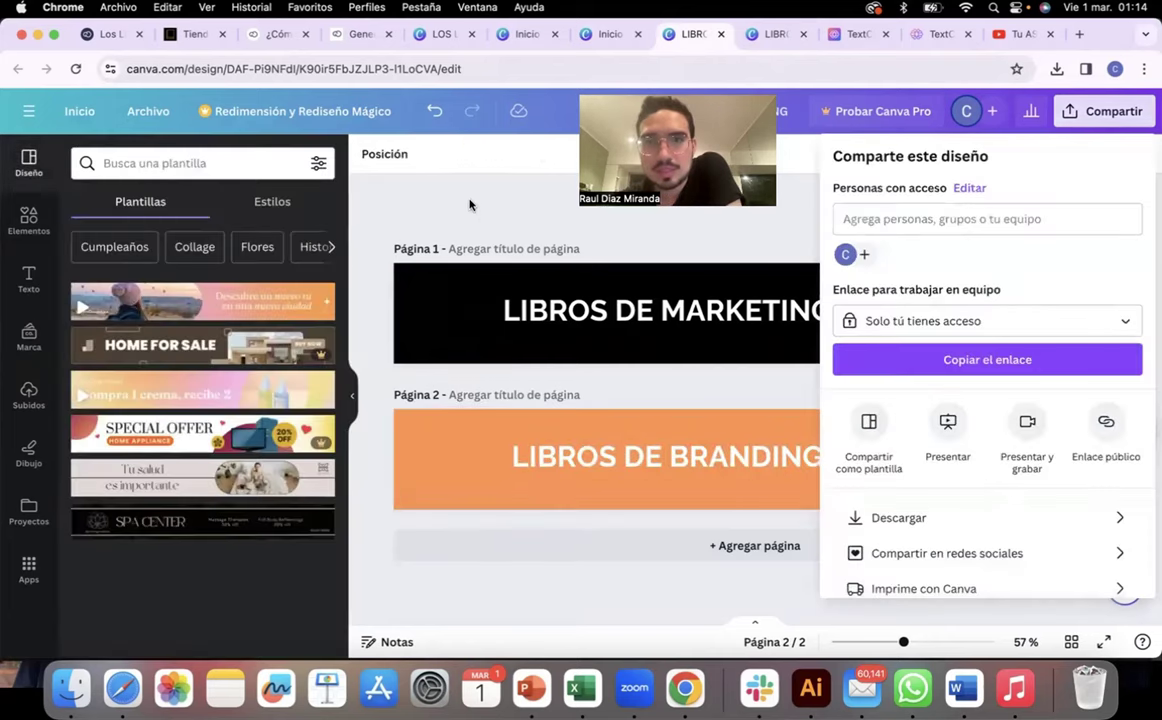
Step: Rename the Canva design to 'banner de cateogira'
{"action": "left_click", "coordinate": [789, 162]}
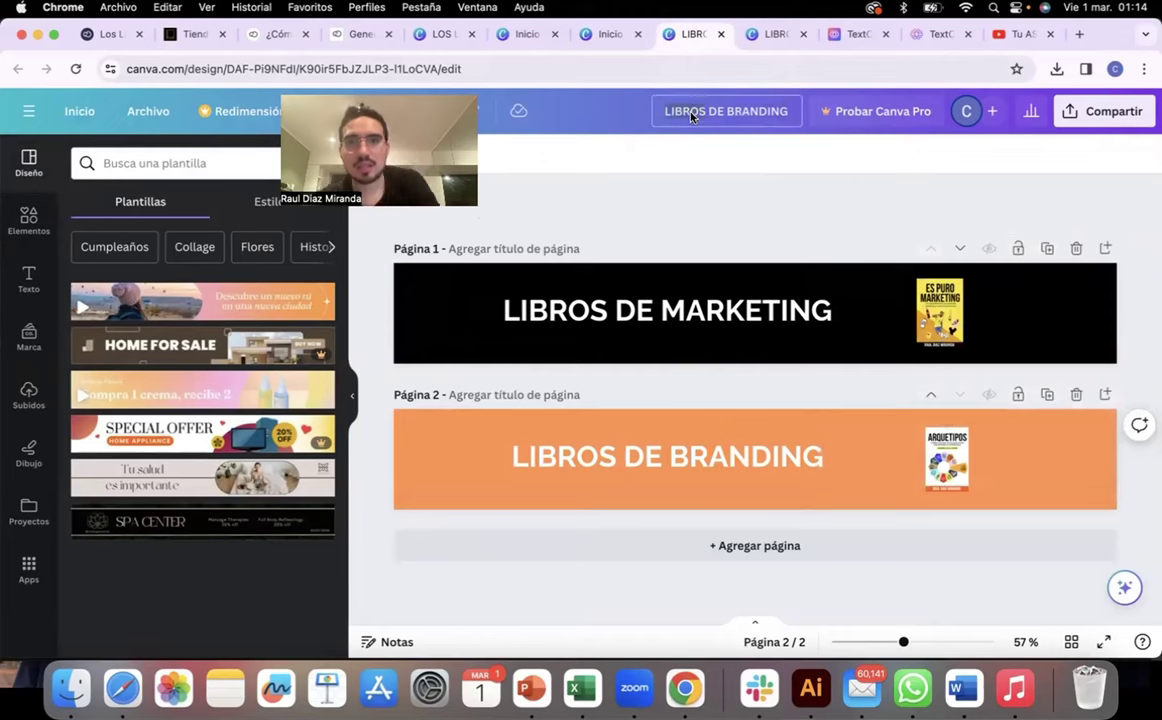
{"action": "left_click", "coordinate": [726, 111]}
{"action": "type", "text": "banner de cateogira"}
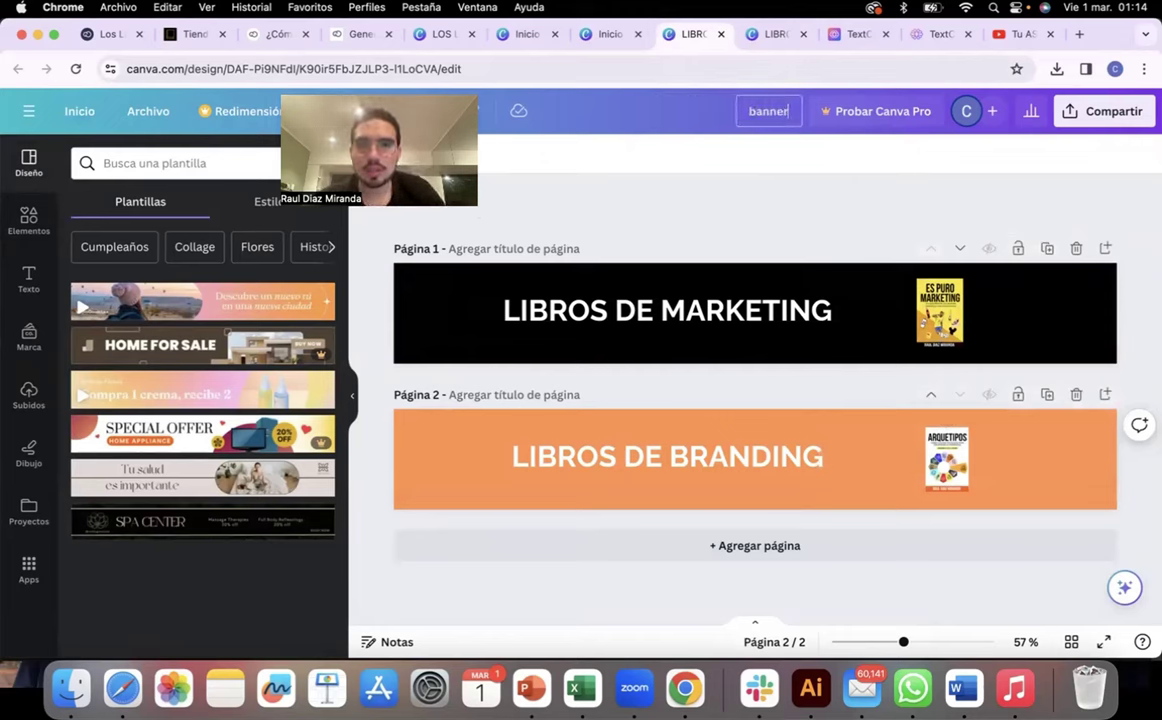
Step: Download both pages as PNG in banner de cateogira.zip and show it in Finder
{"action": "left_click", "coordinate": [1115, 120]}
{"action": "left_click", "coordinate": [980, 514]}
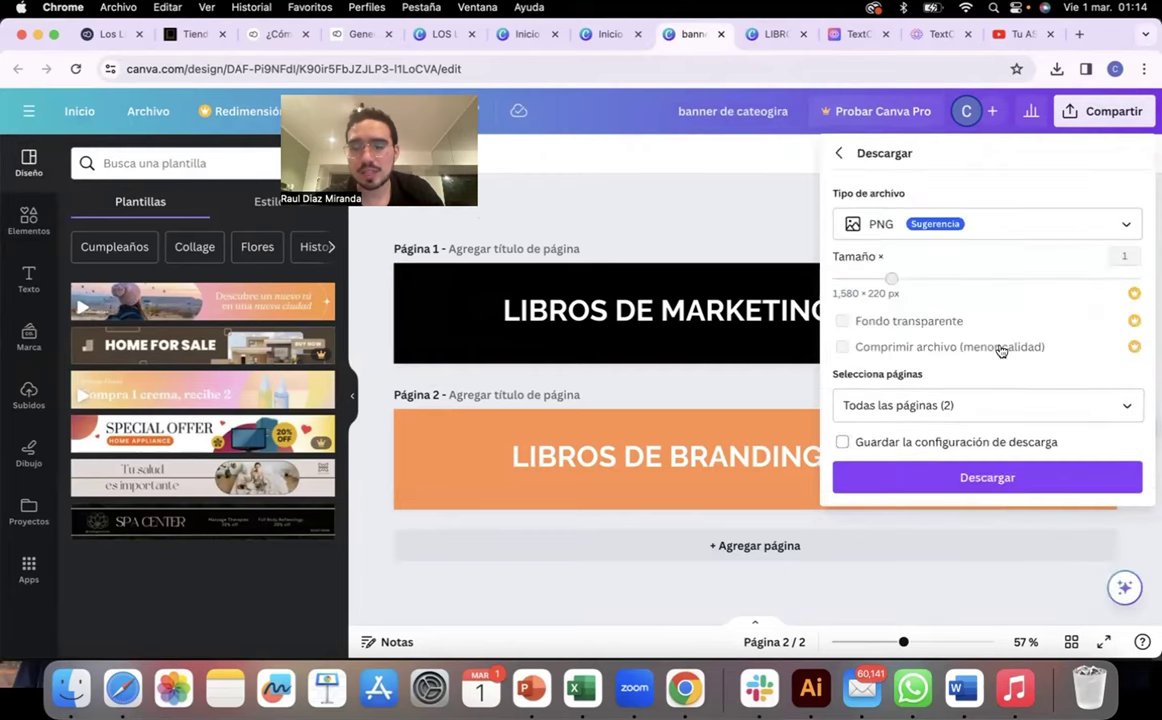
{"action": "left_click", "coordinate": [978, 476]}
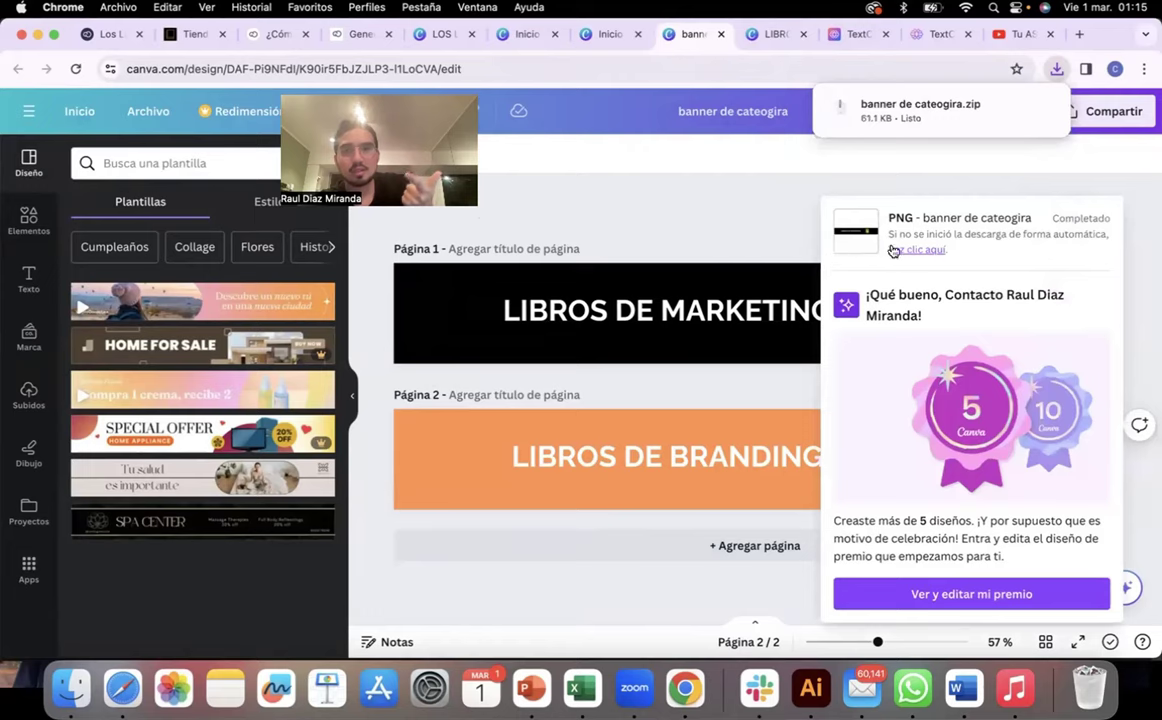
{"action": "left_click", "coordinate": [721, 182]}
{"action": "left_click", "coordinate": [1056, 68]}
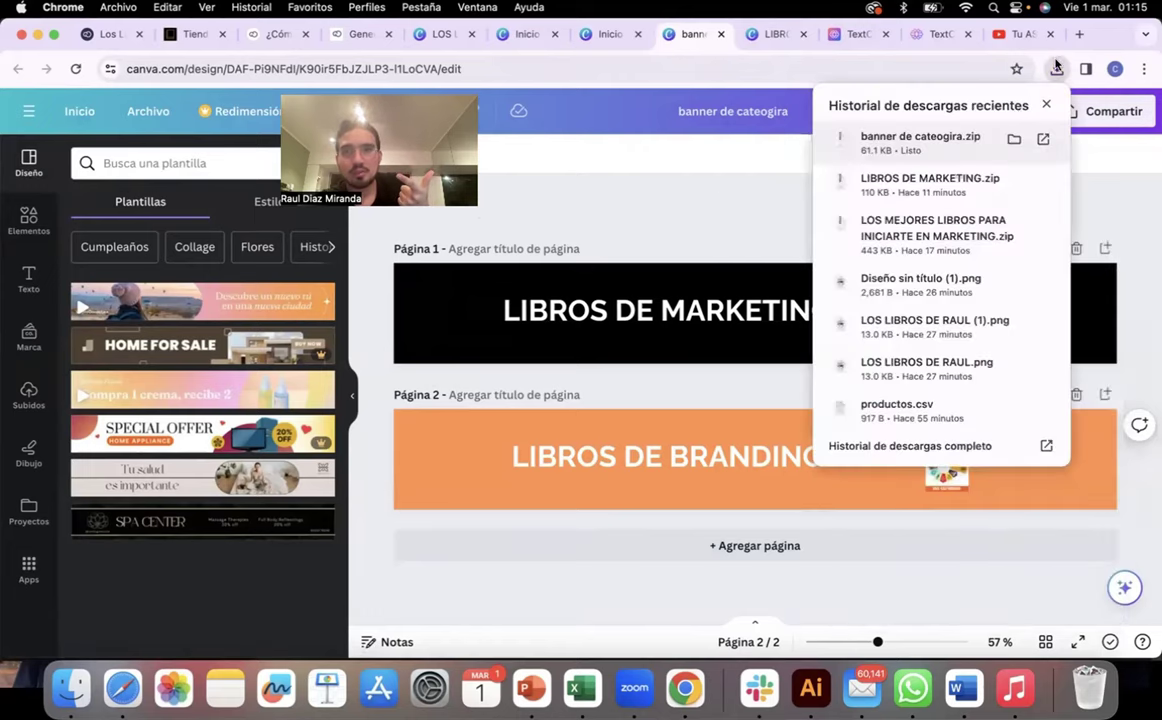
{"action": "left_click", "coordinate": [1050, 142]}
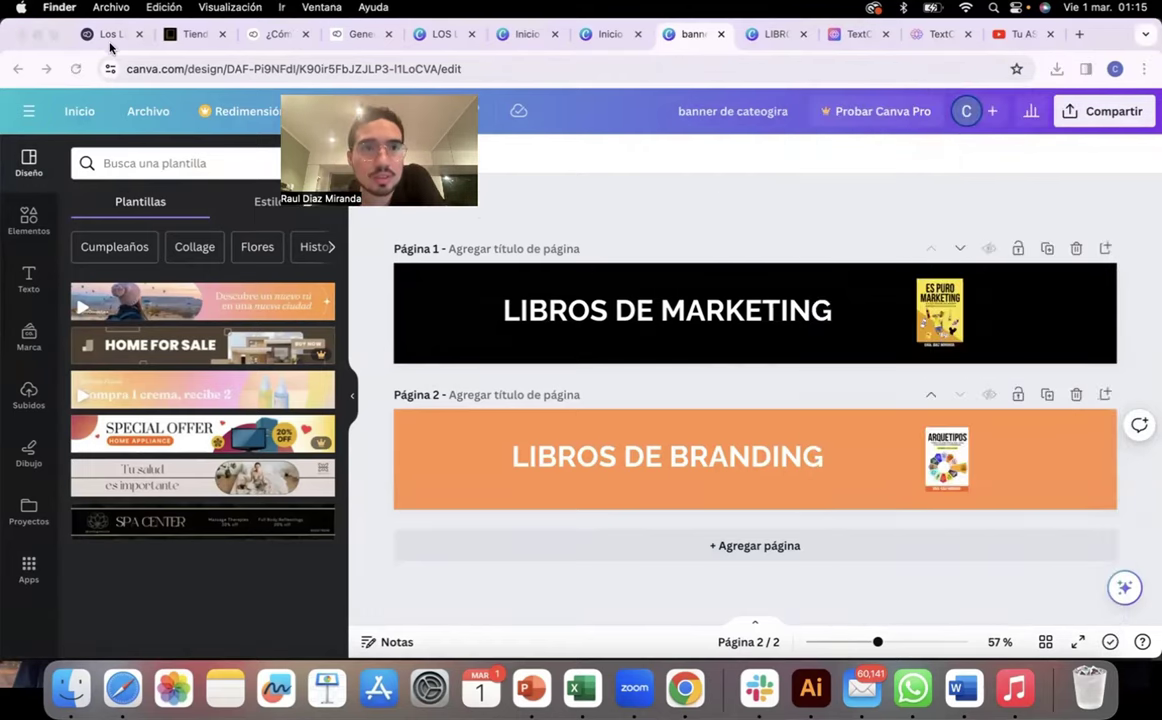
{"action": "left_click", "coordinate": [110, 40]}
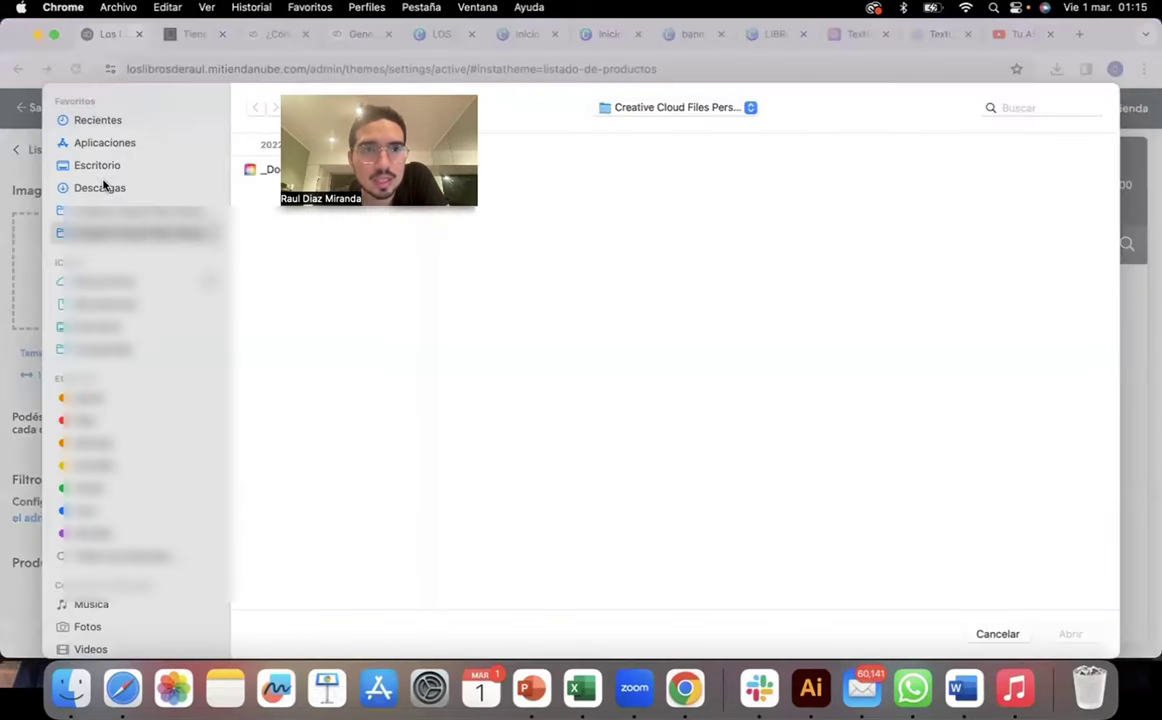
Step: Upload the first banner PNG, LIBROS DE MARKETING, from Downloads as the product-list category image
{"action": "left_click", "coordinate": [104, 187]}
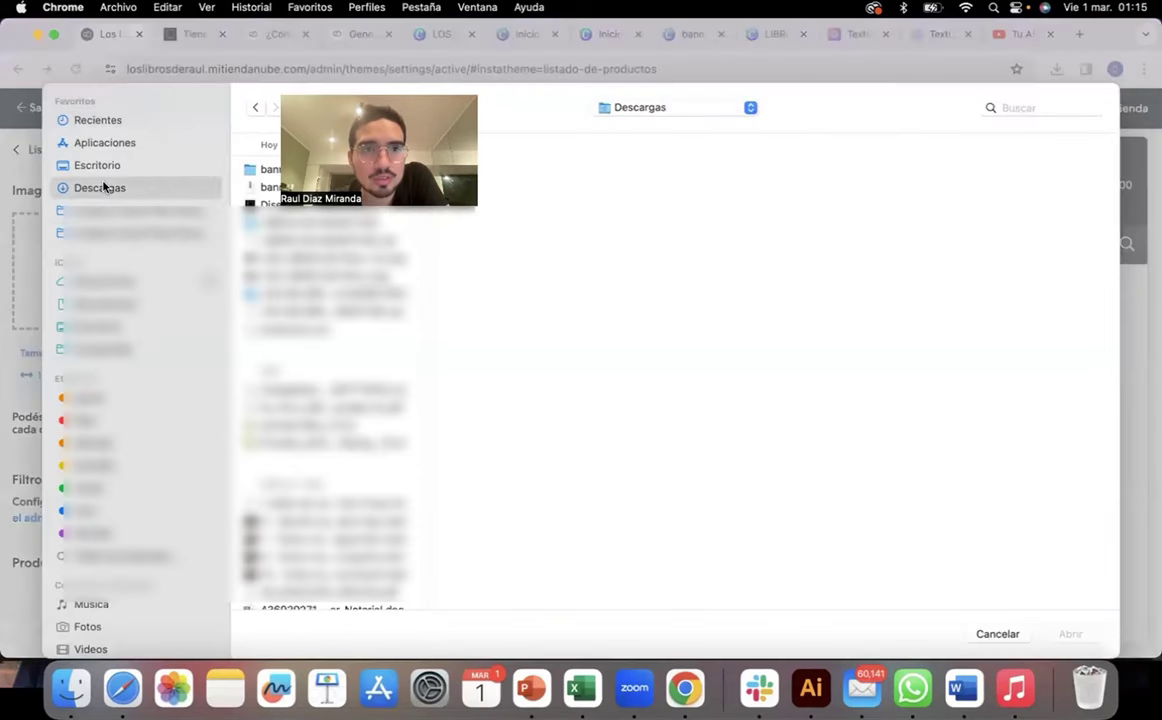
{"action": "left_click", "coordinate": [330, 169]}
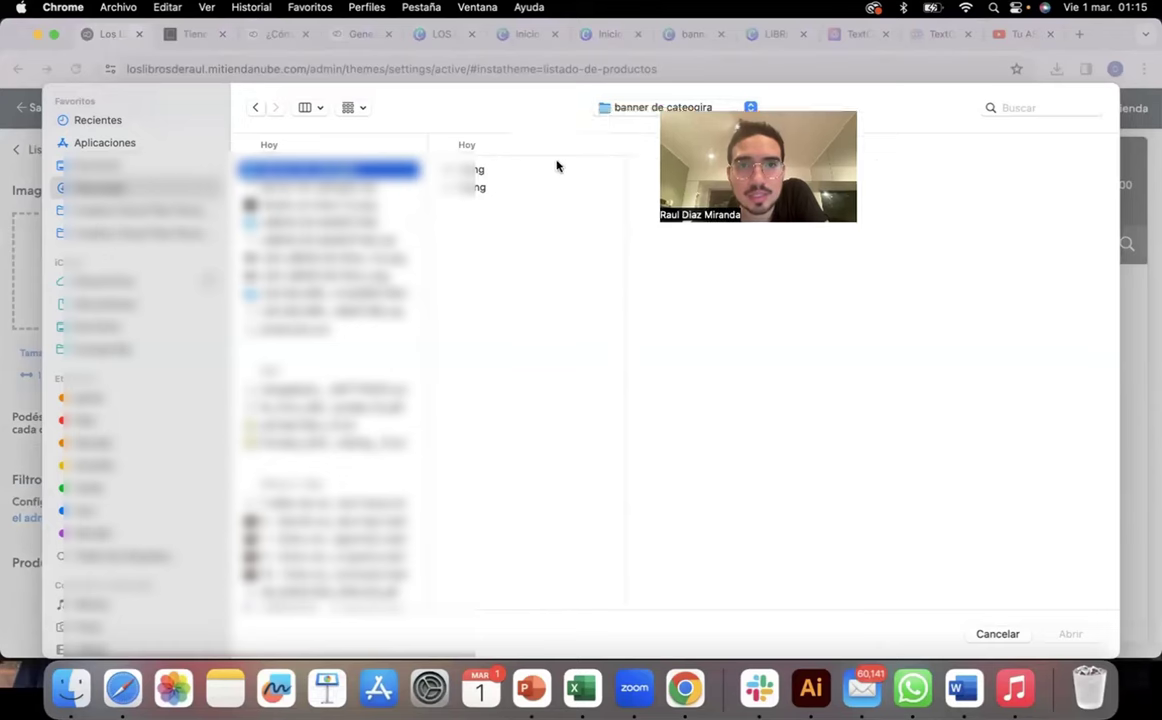
{"action": "left_click", "coordinate": [549, 169]}
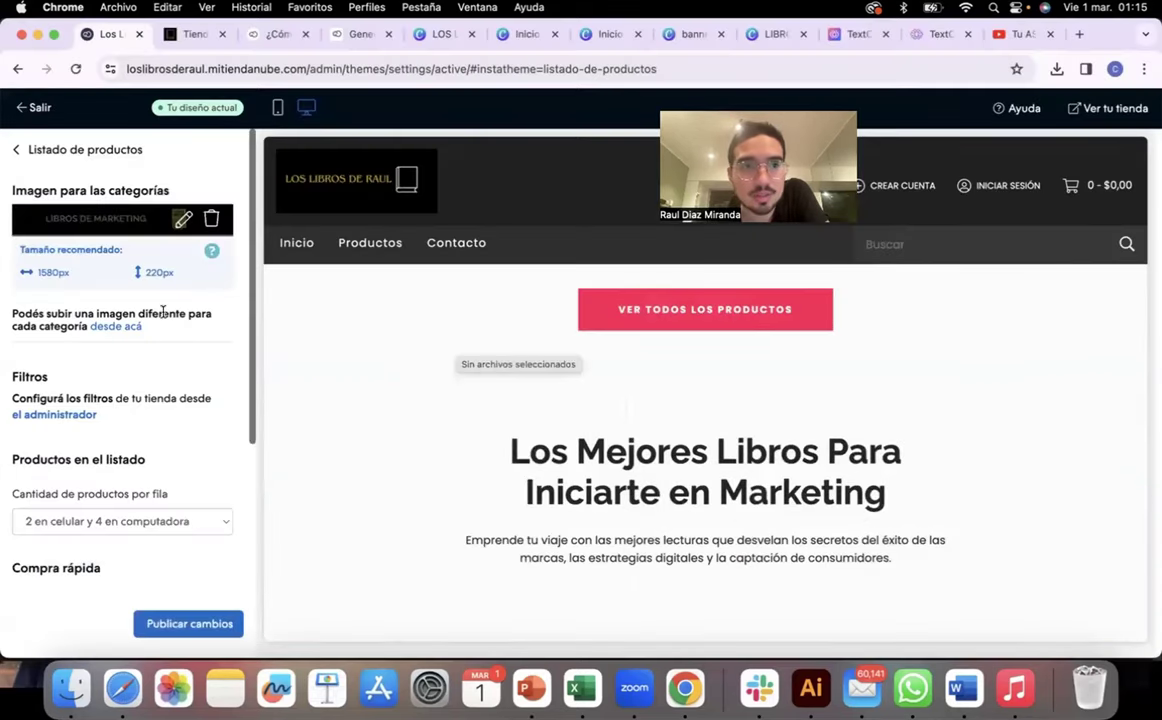
{"action": "scroll", "coordinate": [182, 345], "scroll_direction": "down", "scroll_amount": 3}
{"action": "scroll", "coordinate": [198, 380], "scroll_direction": "up", "scroll_amount": 3}
Step: Publish the pending theme changes with the category banner enabled, then return to the editor
{"action": "scroll", "coordinate": [198, 380], "scroll_direction": "down", "scroll_amount": 3}
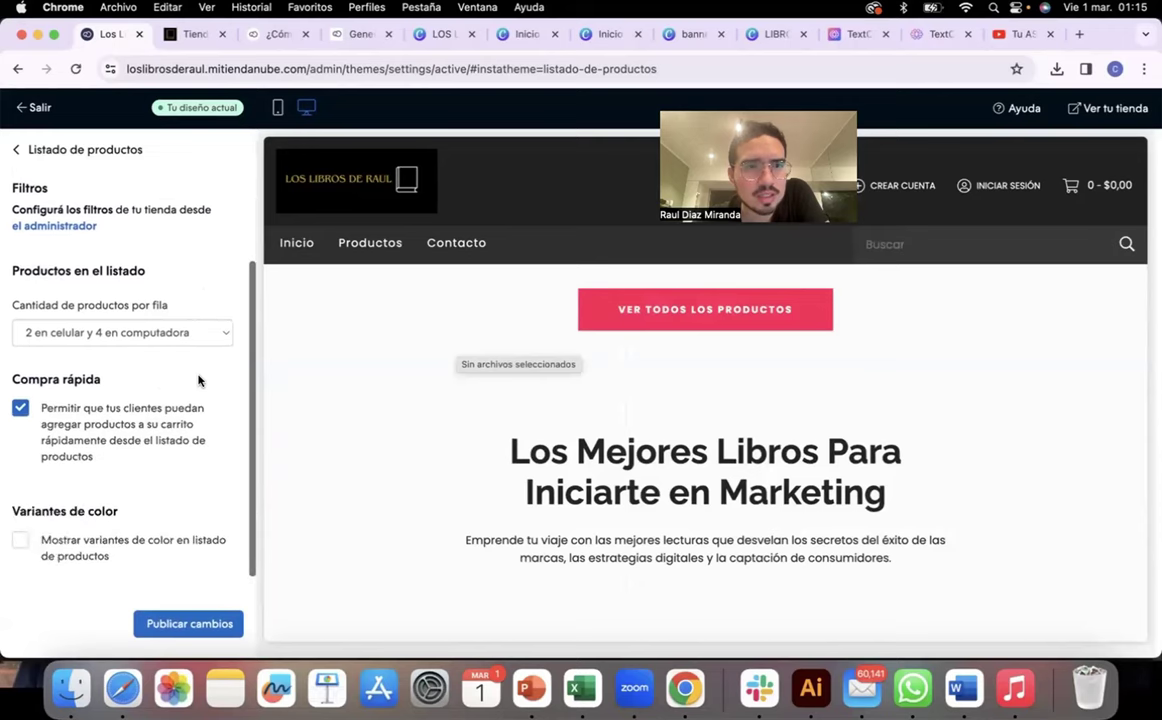
{"action": "scroll", "coordinate": [190, 450], "scroll_direction": "up", "scroll_amount": 3}
{"action": "left_click", "coordinate": [187, 624]}
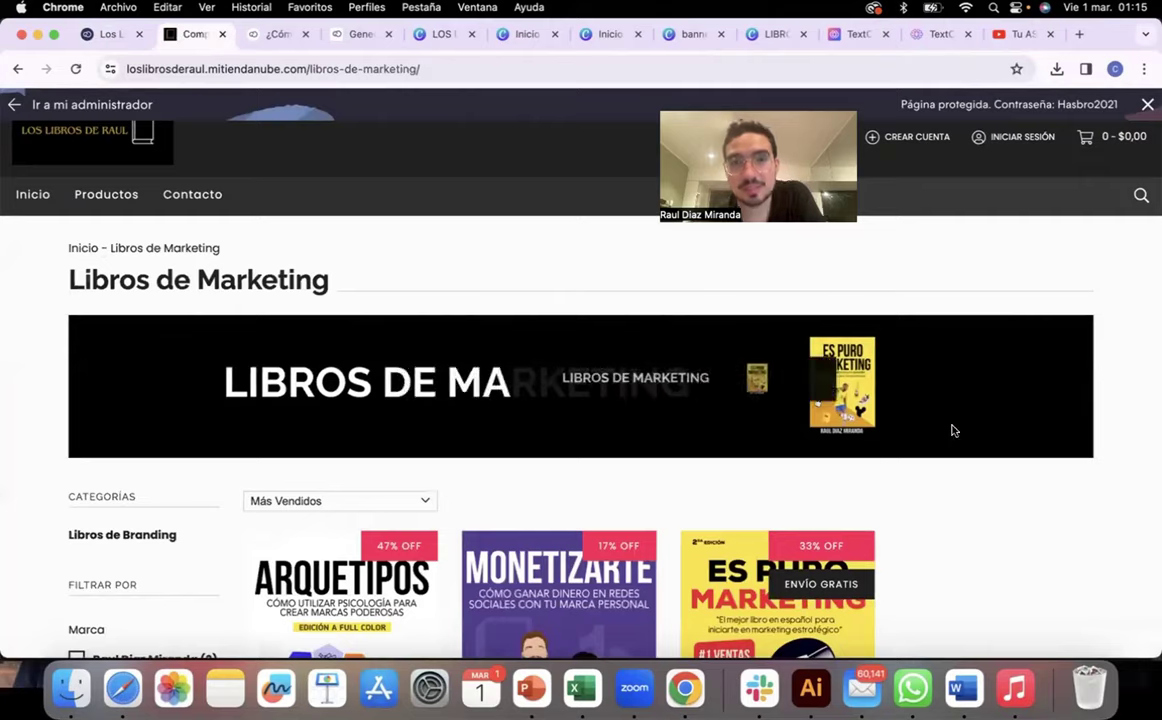
{"action": "scroll", "coordinate": [993, 443], "scroll_direction": "down", "scroll_amount": 4}
{"action": "scroll", "coordinate": [993, 443], "scroll_direction": "down", "scroll_amount": 2}
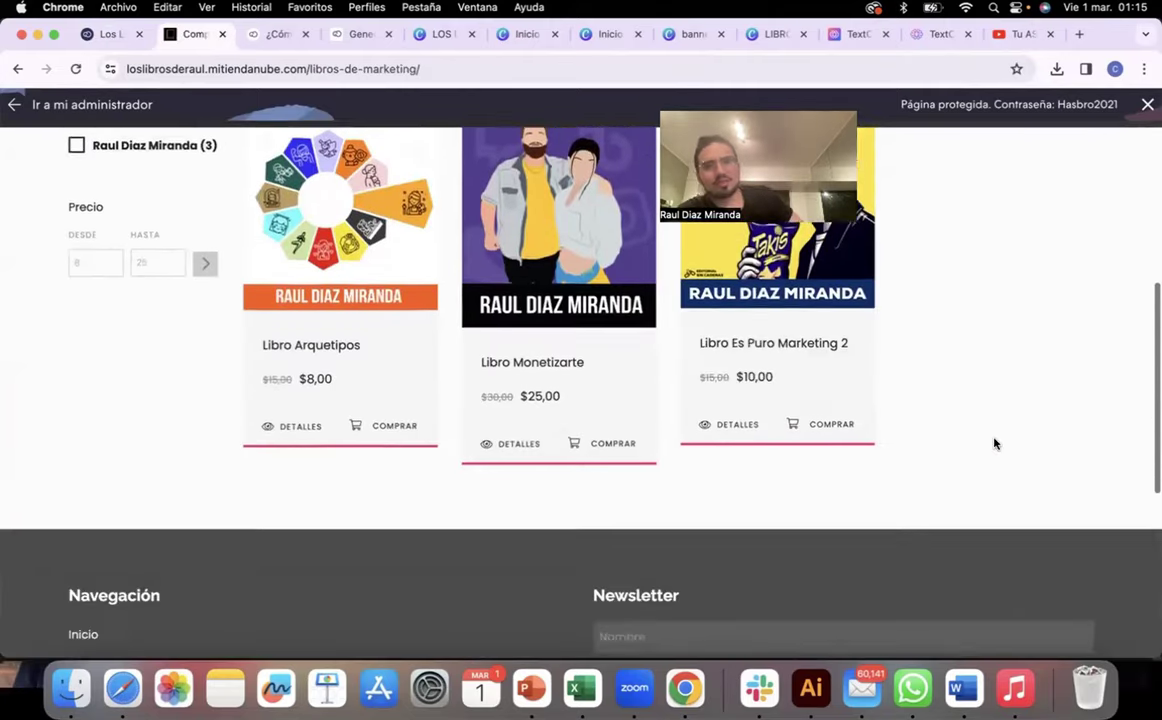
{"action": "scroll", "coordinate": [993, 443], "scroll_direction": "up", "scroll_amount": 5}
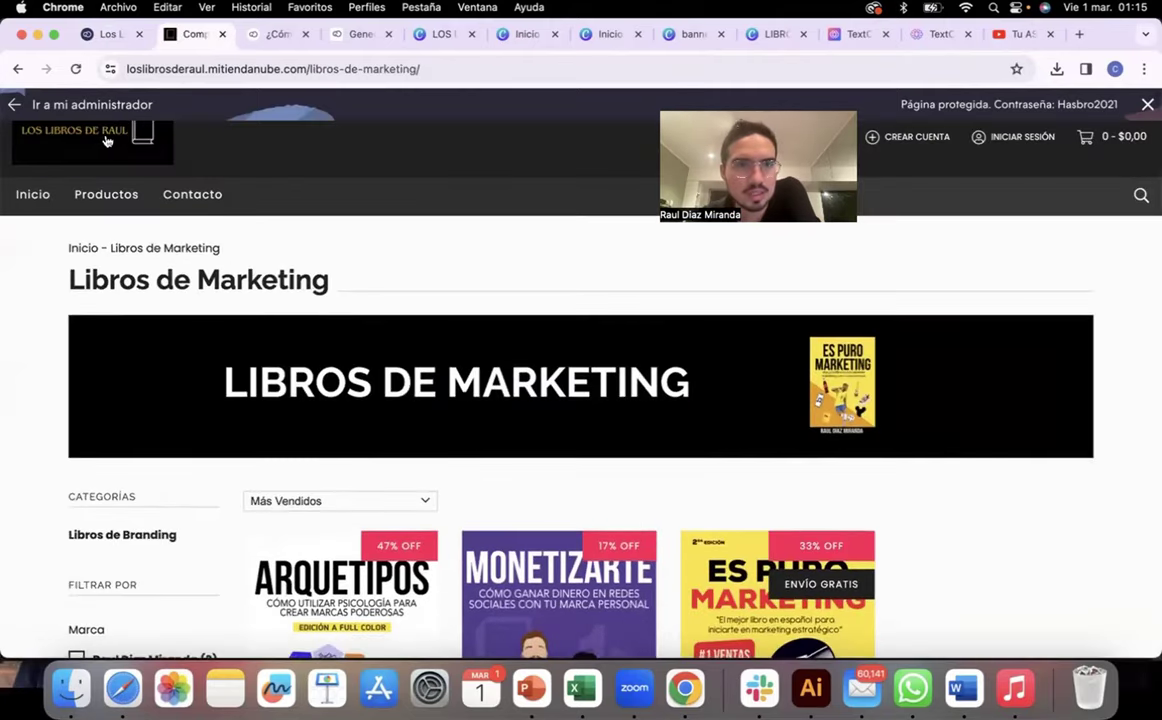
{"action": "left_click", "coordinate": [88, 34]}
Step: Enable Mostrar tus publicaciones de Instagram under Redes sociales and publish the theme again
{"action": "left_click", "coordinate": [20, 149]}
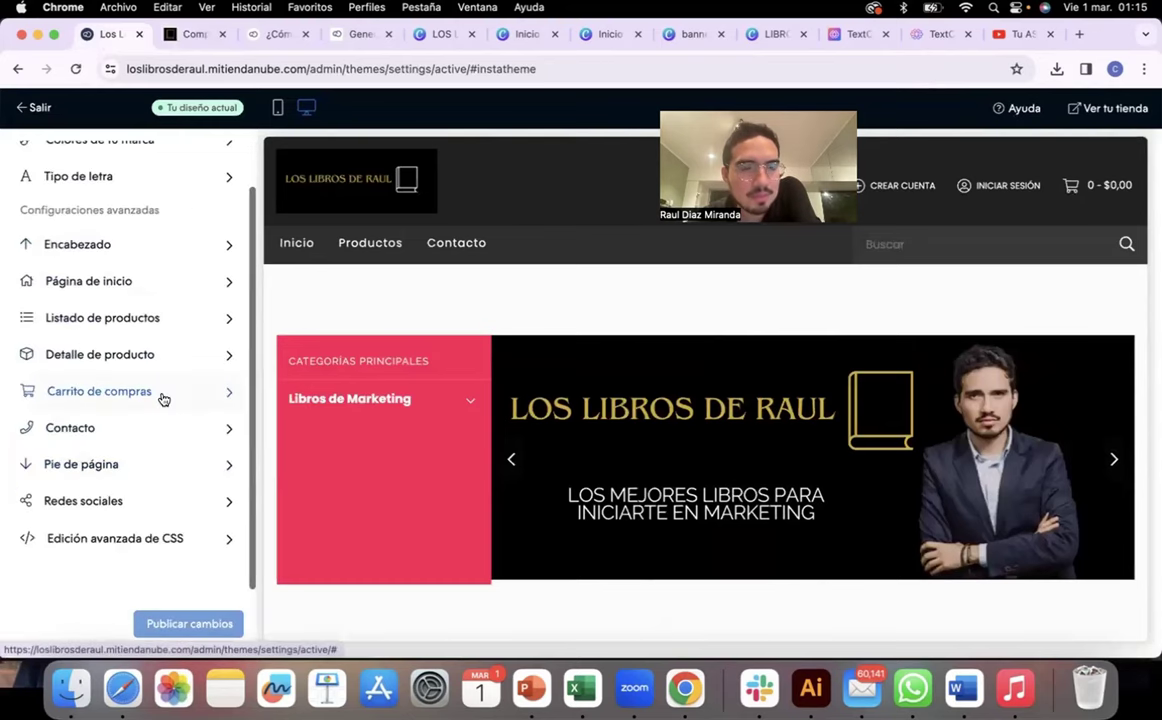
{"action": "left_click", "coordinate": [161, 397]}
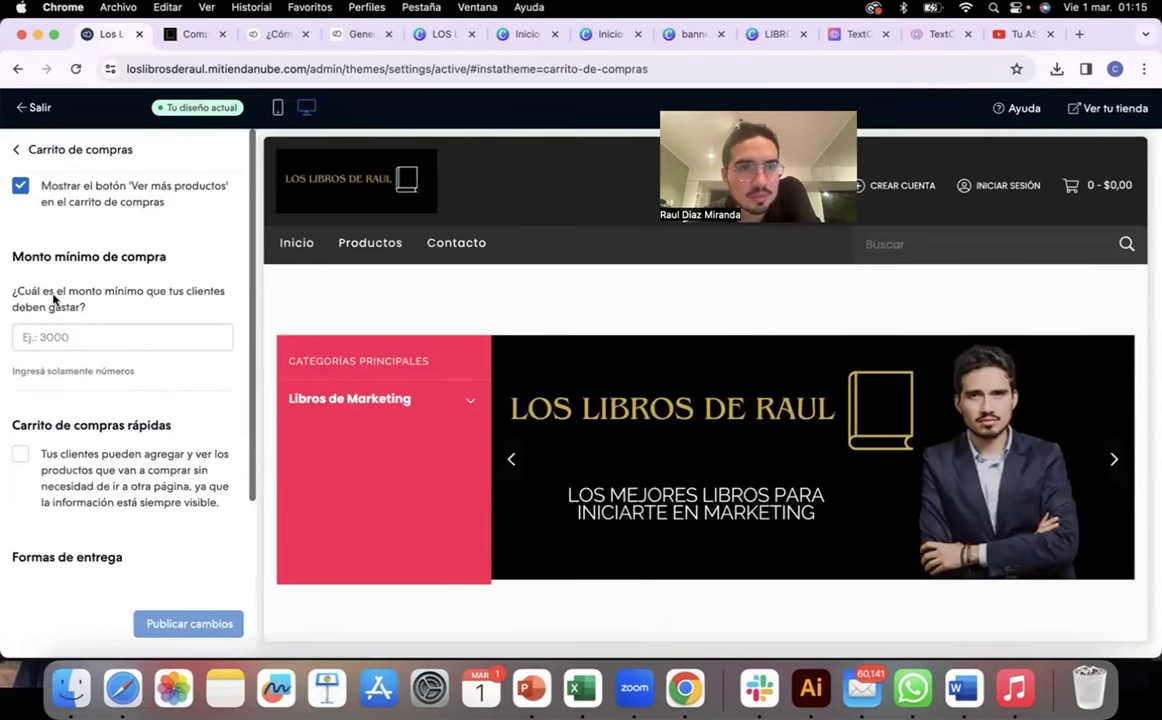
{"action": "left_click", "coordinate": [20, 152]}
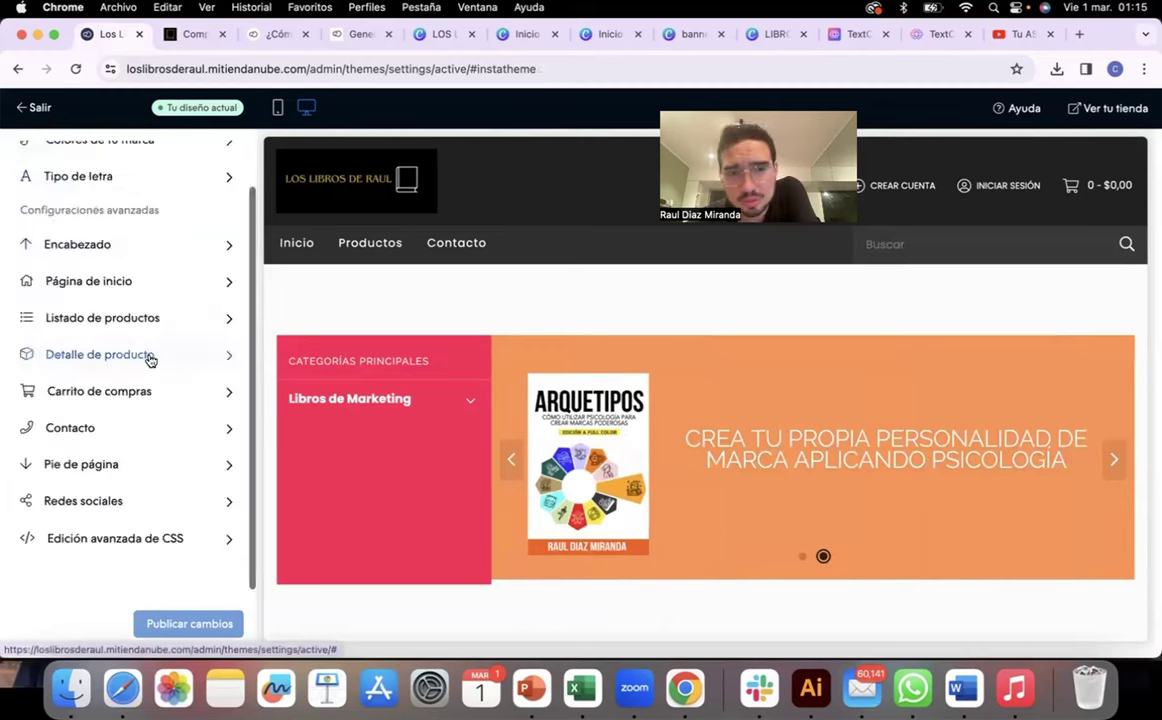
{"action": "left_click", "coordinate": [175, 501]}
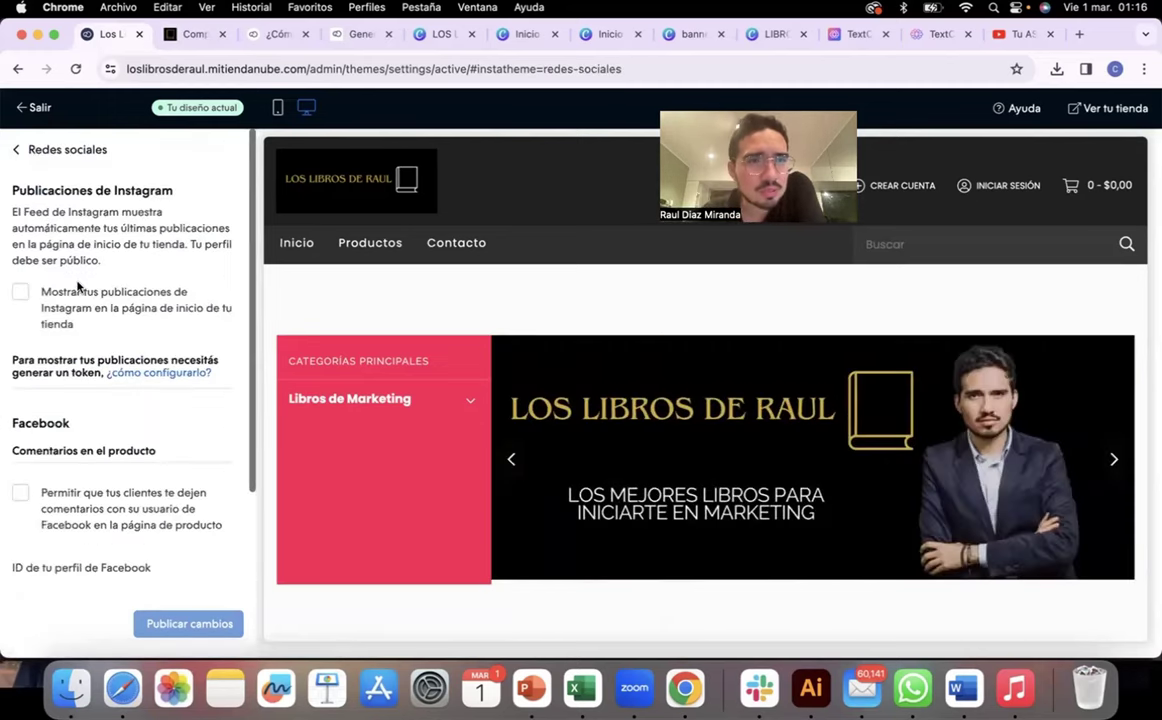
{"action": "left_click", "coordinate": [73, 313]}
{"action": "scroll", "coordinate": [617, 497], "scroll_direction": "down", "scroll_amount": 10}
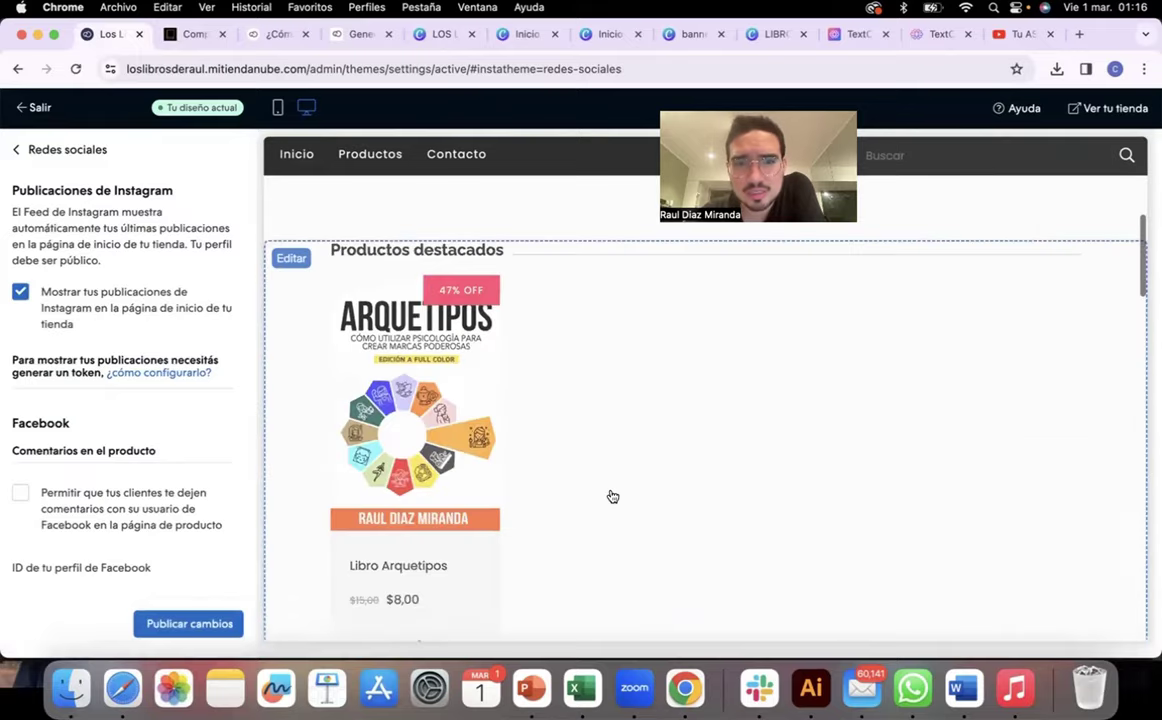
{"action": "scroll", "coordinate": [800, 577], "scroll_direction": "up", "scroll_amount": 3}
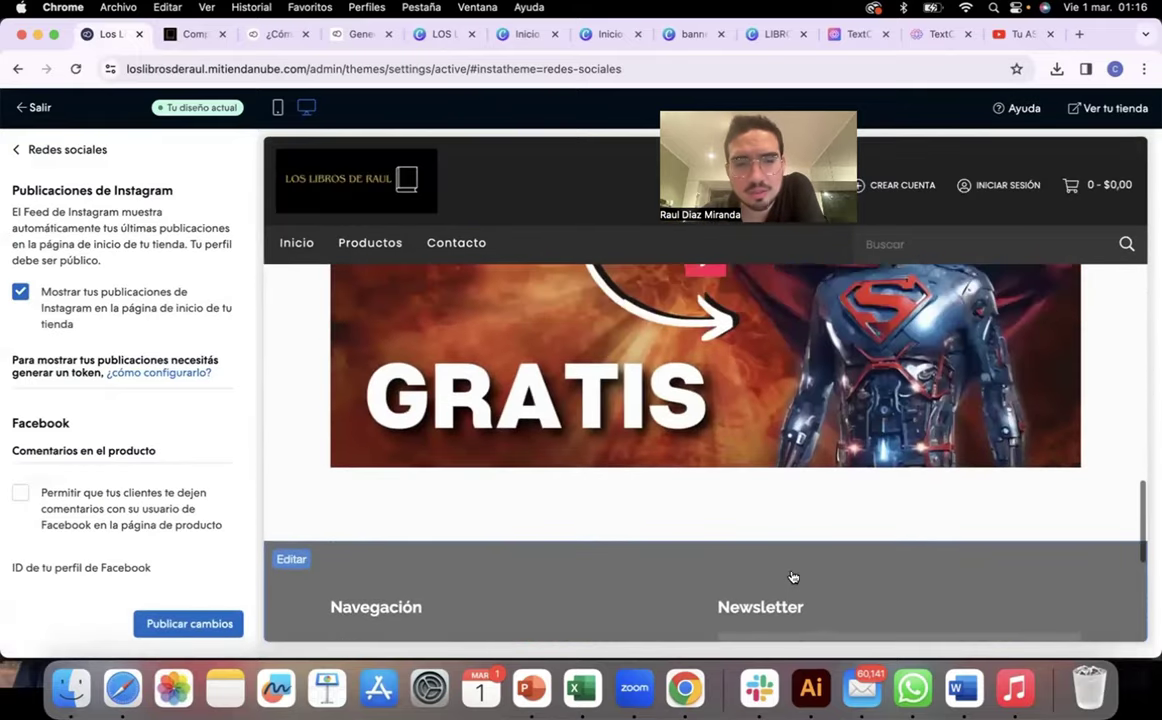
{"action": "left_click", "coordinate": [205, 624]}
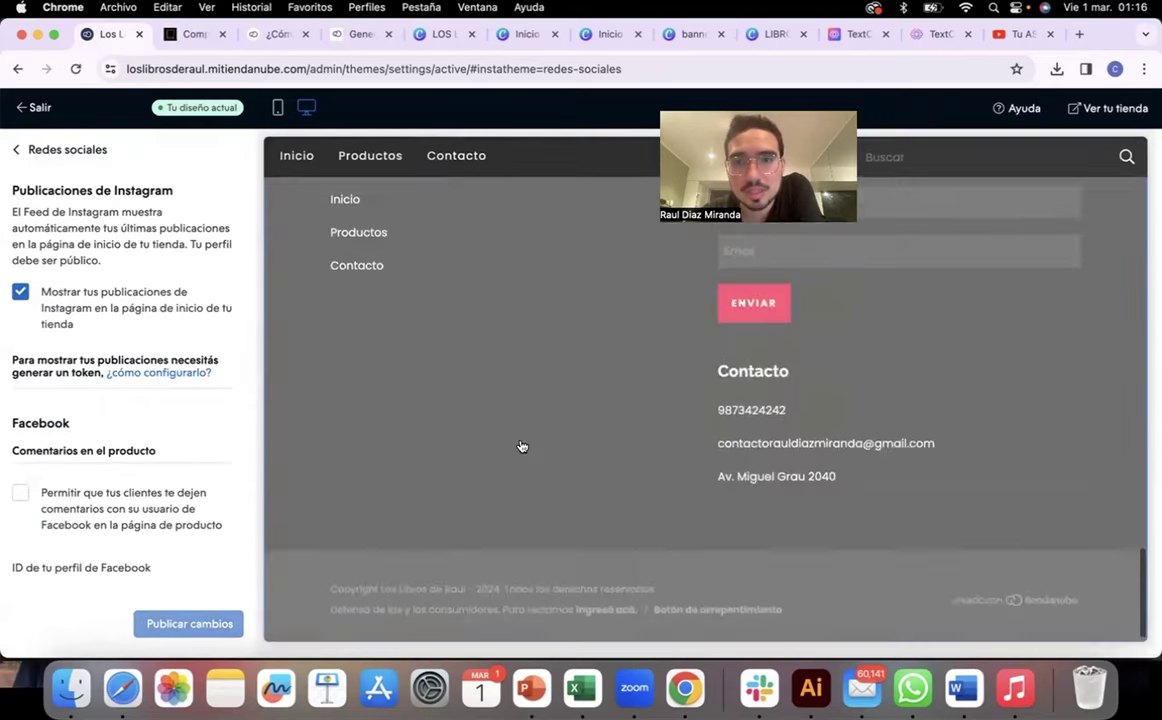
Step: Exit the theme editor back to the Diseño page showing Cubo as current theme
{"action": "left_click", "coordinate": [16, 149]}
{"action": "left_click", "coordinate": [18, 148]}
{"action": "scroll", "coordinate": [28, 148], "scroll_direction": "up", "scroll_amount": 2}
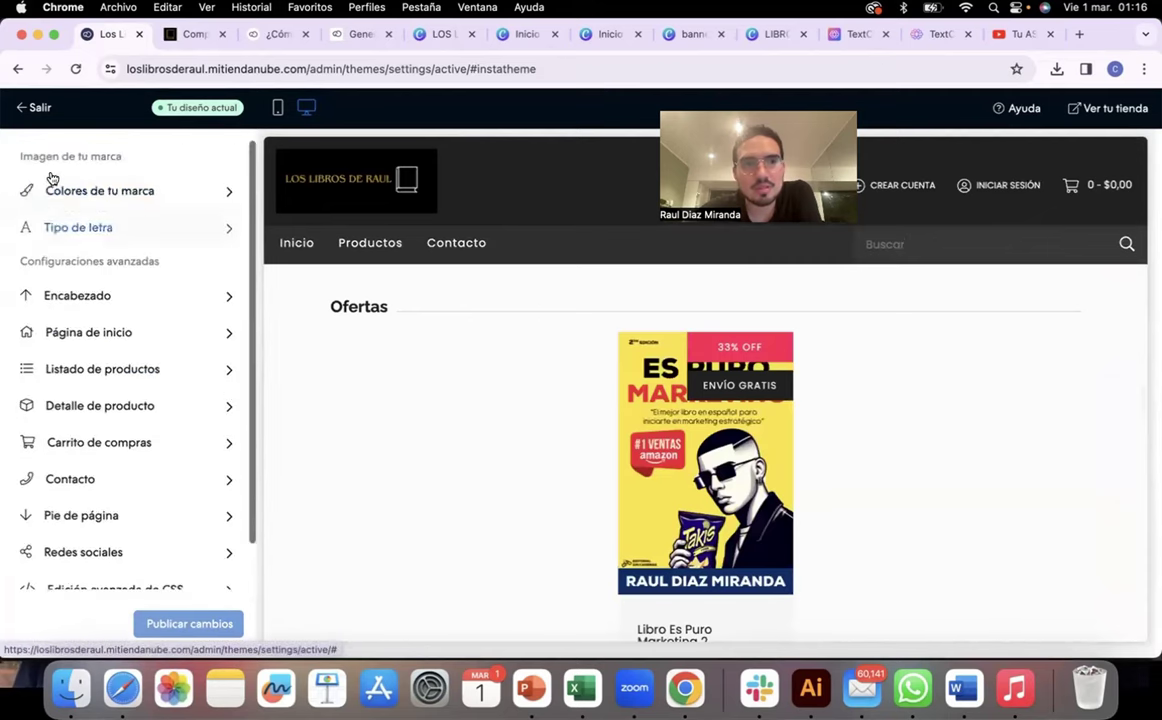
{"action": "left_click", "coordinate": [33, 107]}
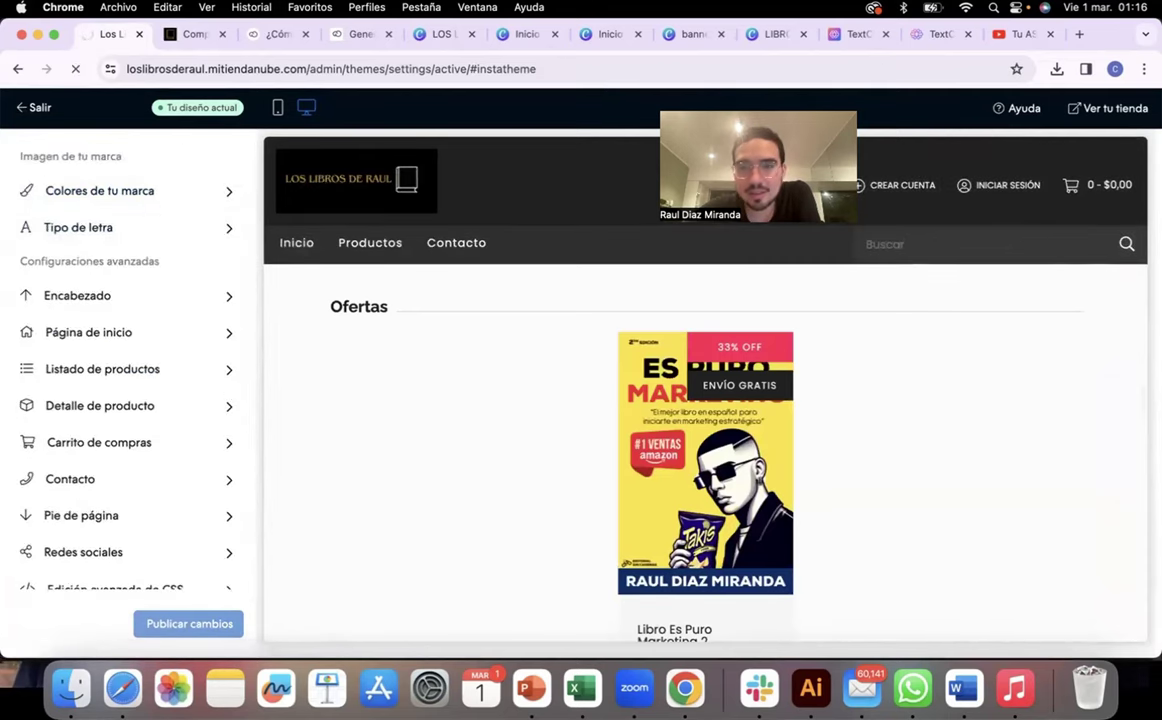
{"action": "scroll", "coordinate": [80, 492], "scroll_direction": "down", "scroll_amount": 4}
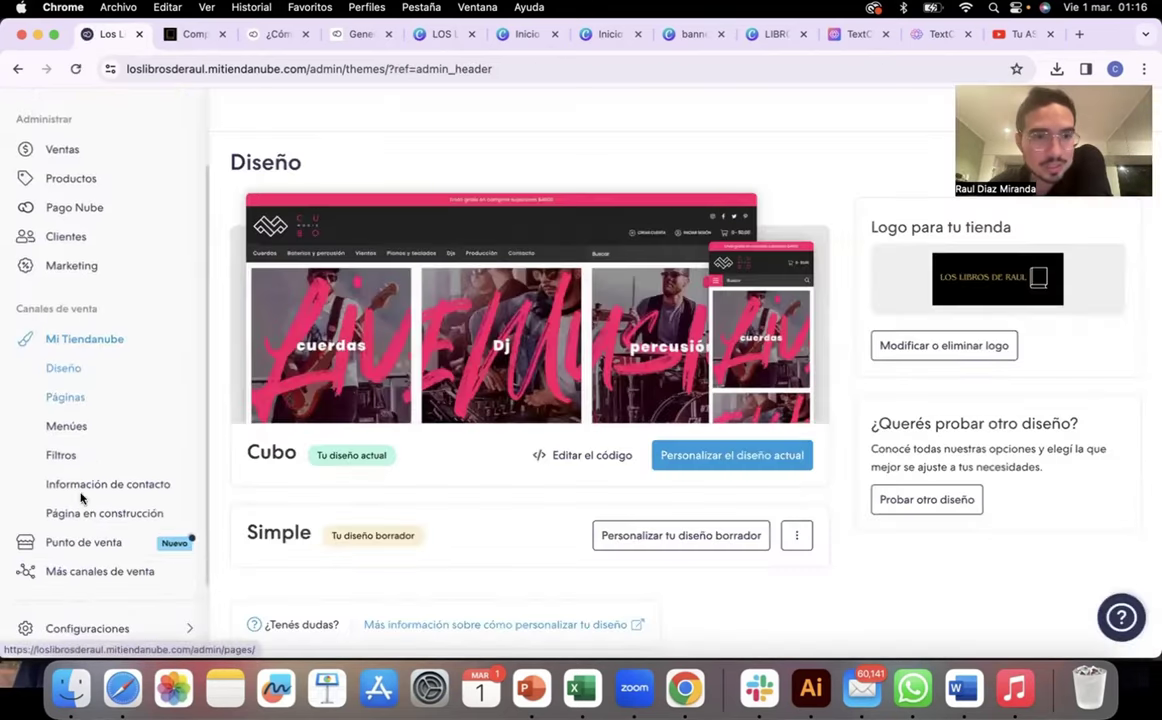
Step: Open Pago Nube activation and review its 4,69% card fee and 14 días payout
{"action": "scroll", "coordinate": [86, 425], "scroll_direction": "up", "scroll_amount": 4}
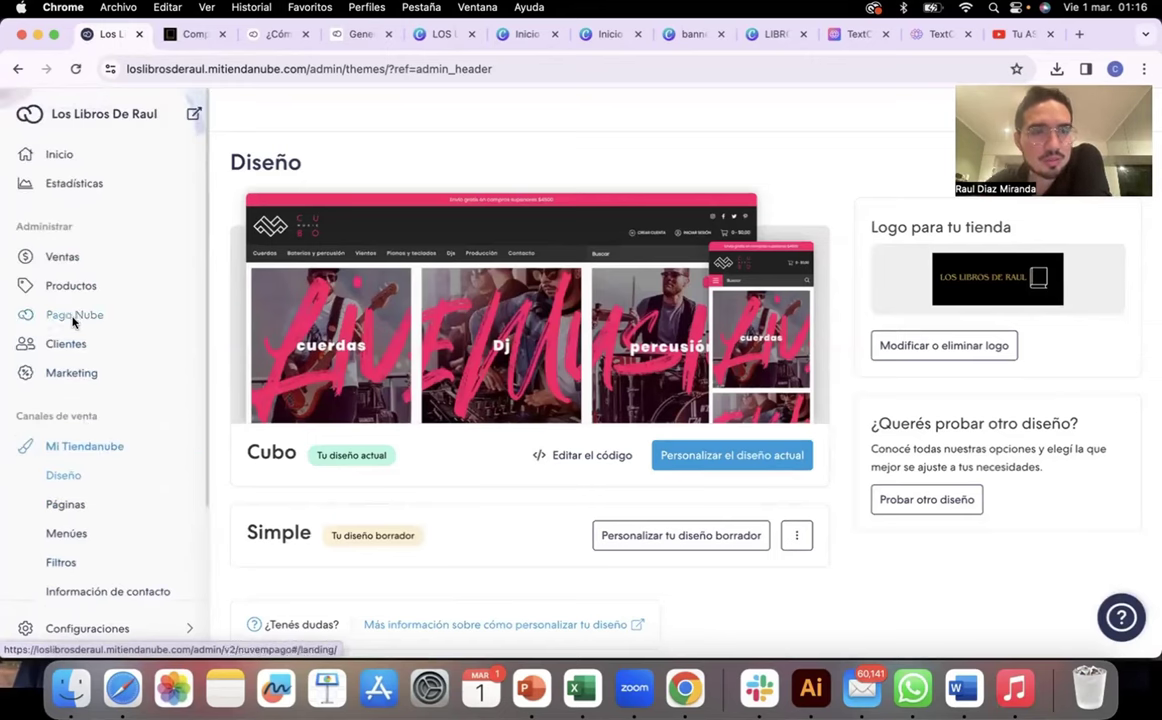
{"action": "left_click", "coordinate": [74, 316]}
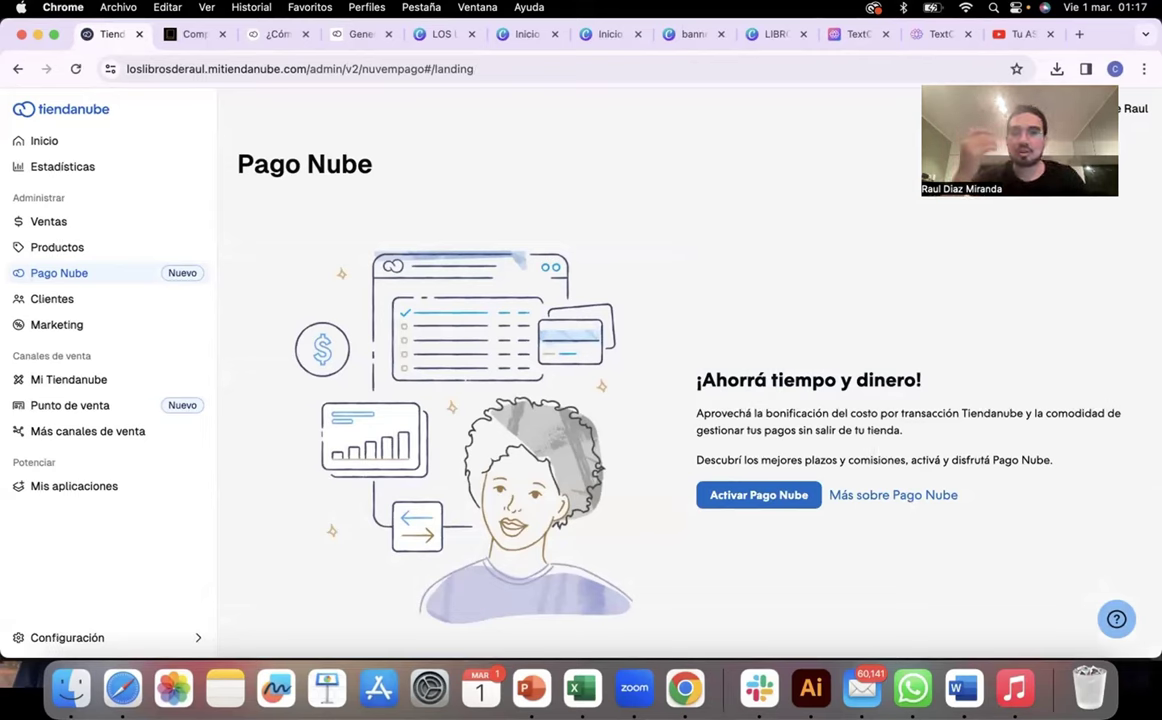
{"action": "left_click", "coordinate": [755, 496]}
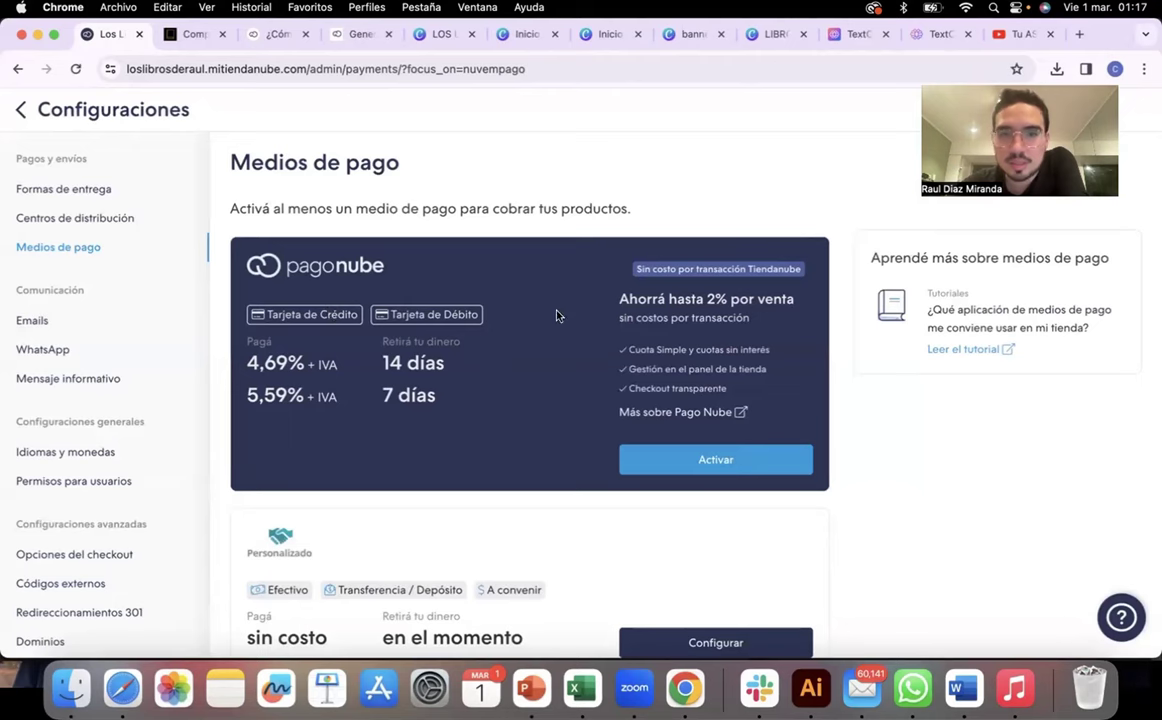
{"action": "left_click_drag", "start_coordinate": [286, 357], "coordinate": [323, 381]}
{"action": "left_click", "coordinate": [290, 358]}
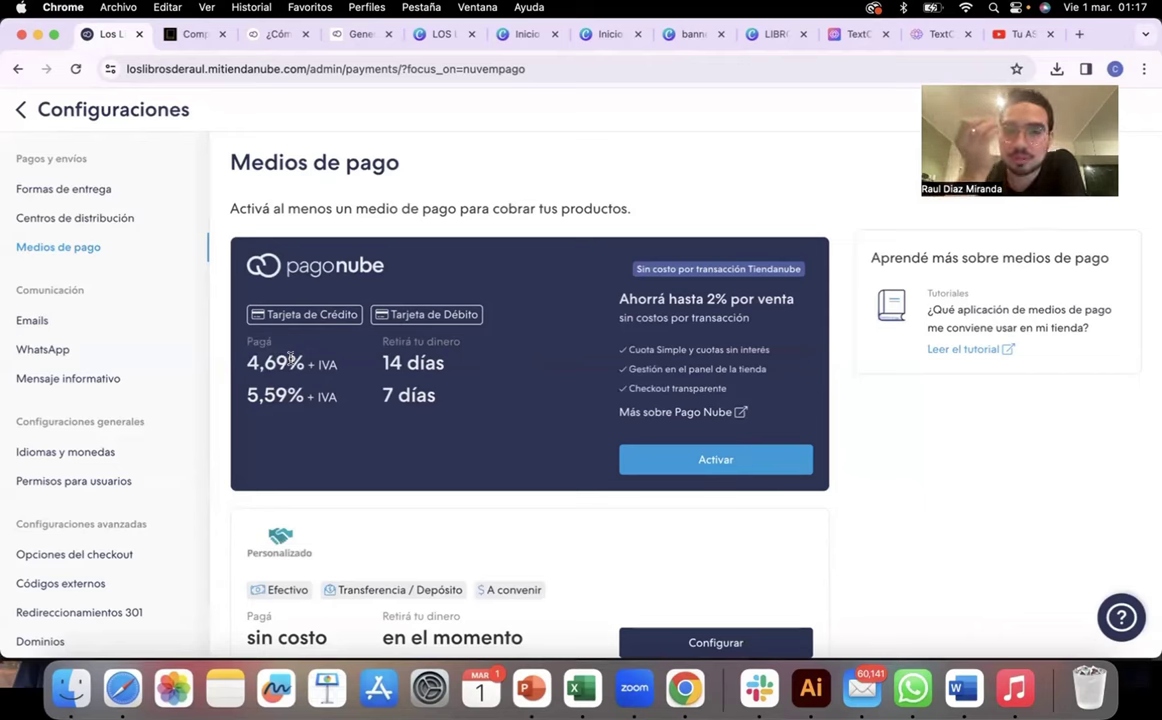
{"action": "left_click_drag", "start_coordinate": [276, 360], "coordinate": [309, 364]}
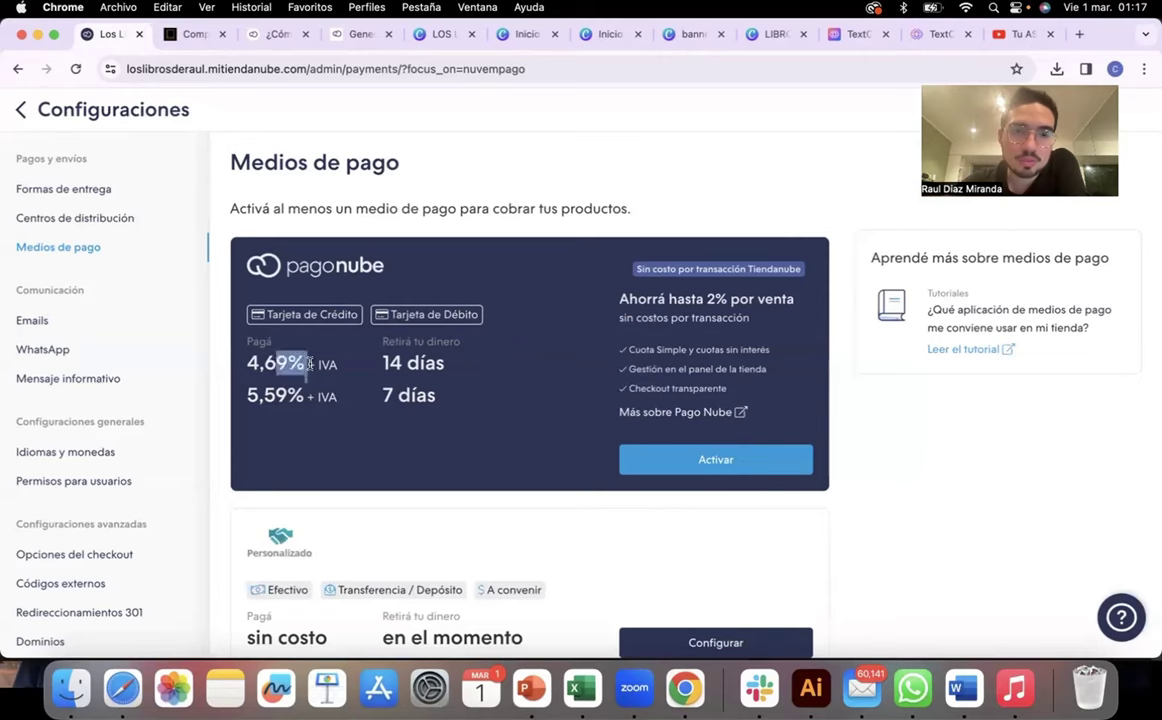
{"action": "left_click_drag", "start_coordinate": [440, 367], "coordinate": [397, 366]}
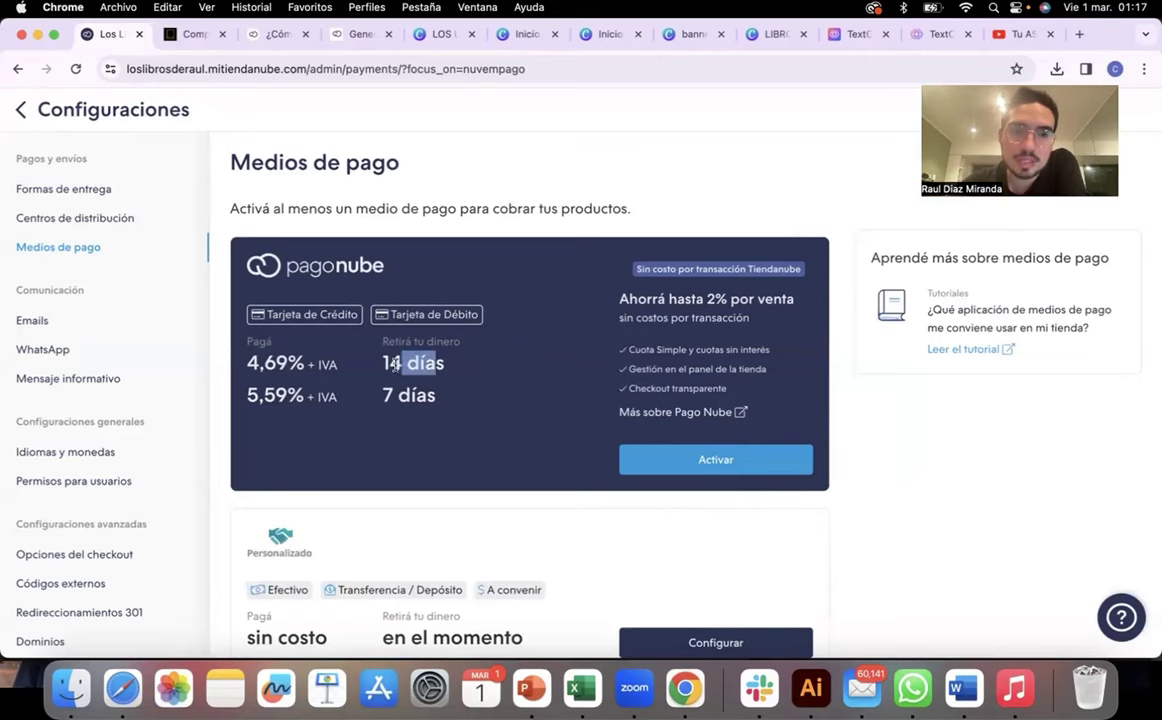
{"action": "left_click", "coordinate": [293, 399]}
Step: Go on to Medios de pago, listing Pago Nube and the custom cash/transfer option
{"action": "scroll", "coordinate": [407, 410], "scroll_direction": "down", "scroll_amount": 10}
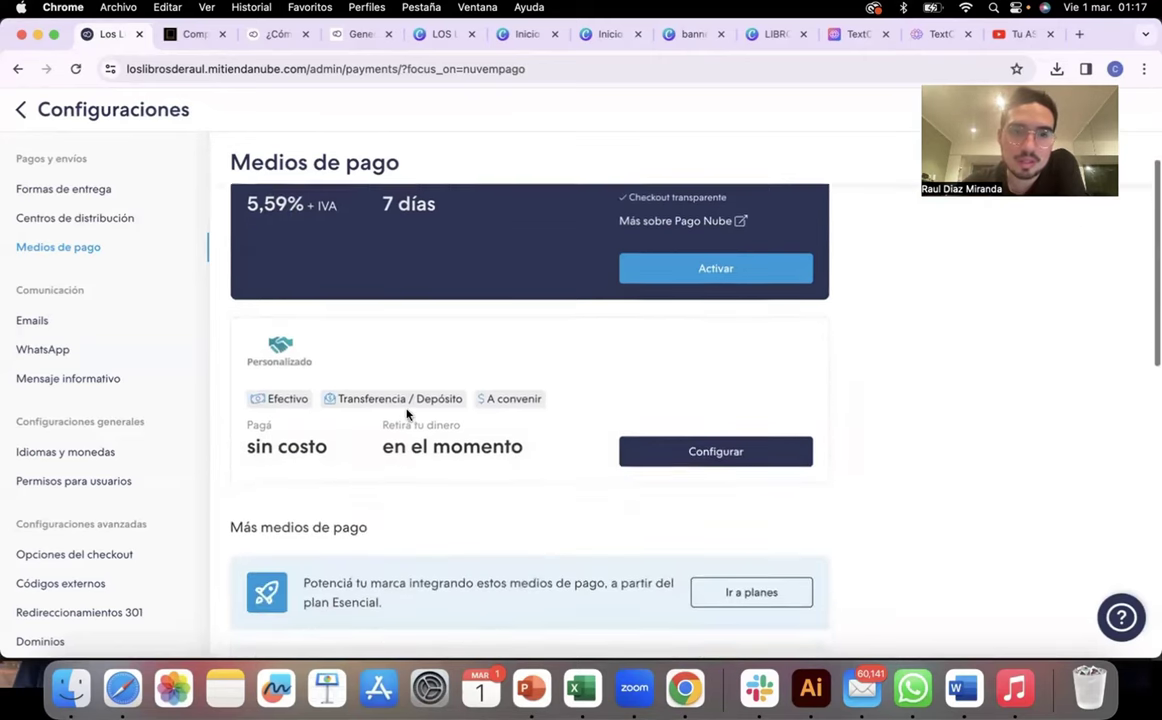
{"action": "scroll", "coordinate": [463, 473], "scroll_direction": "up", "scroll_amount": 2}
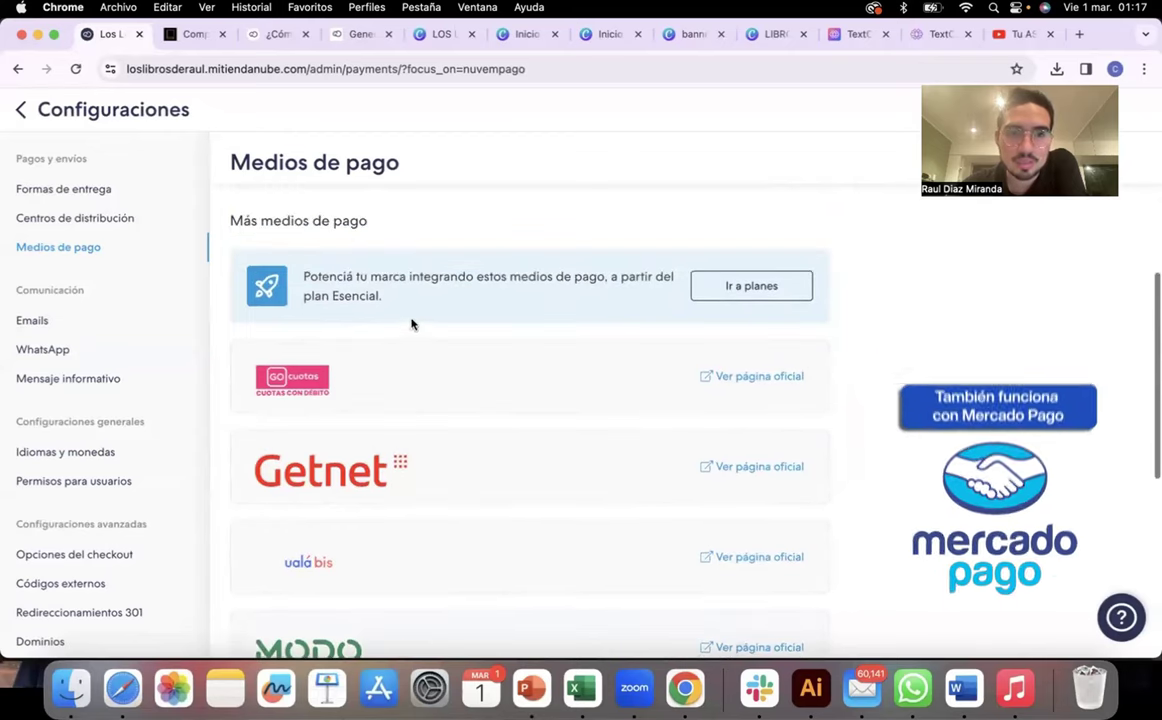
{"action": "scroll", "coordinate": [610, 480], "scroll_direction": "down", "scroll_amount": 5}
{"action": "scroll", "coordinate": [594, 503], "scroll_direction": "down", "scroll_amount": 2}
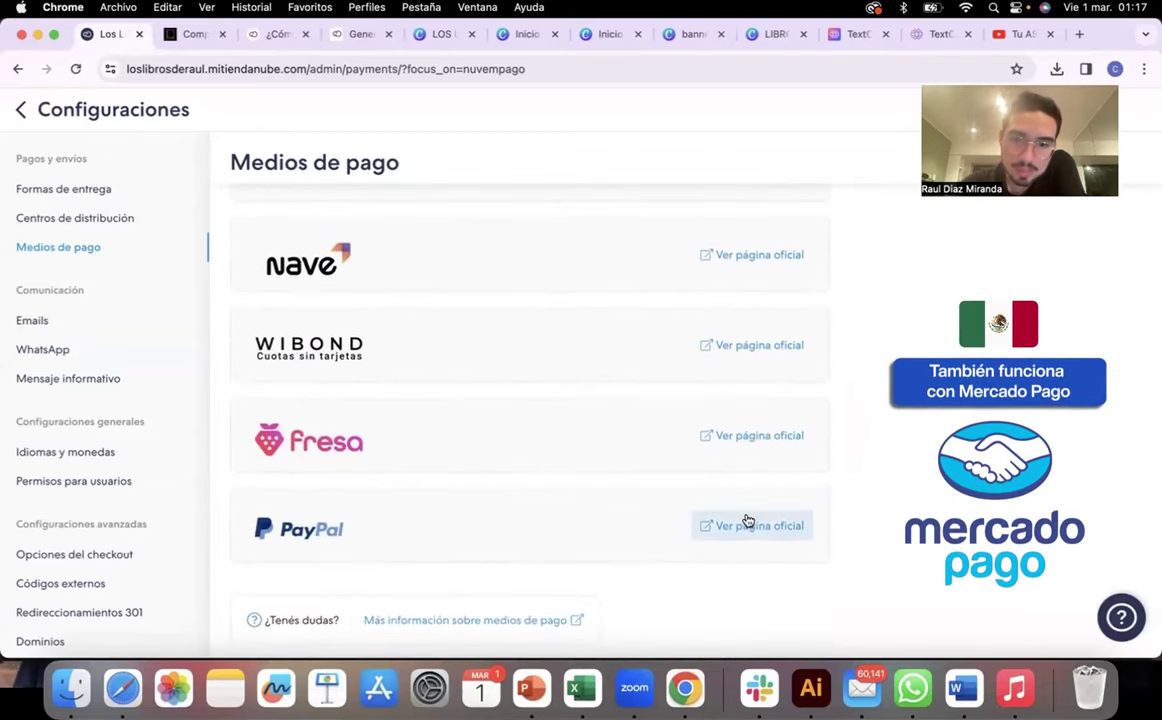
{"action": "scroll", "coordinate": [737, 495], "scroll_direction": "up", "scroll_amount": 15}
{"action": "left_click", "coordinate": [734, 462]}
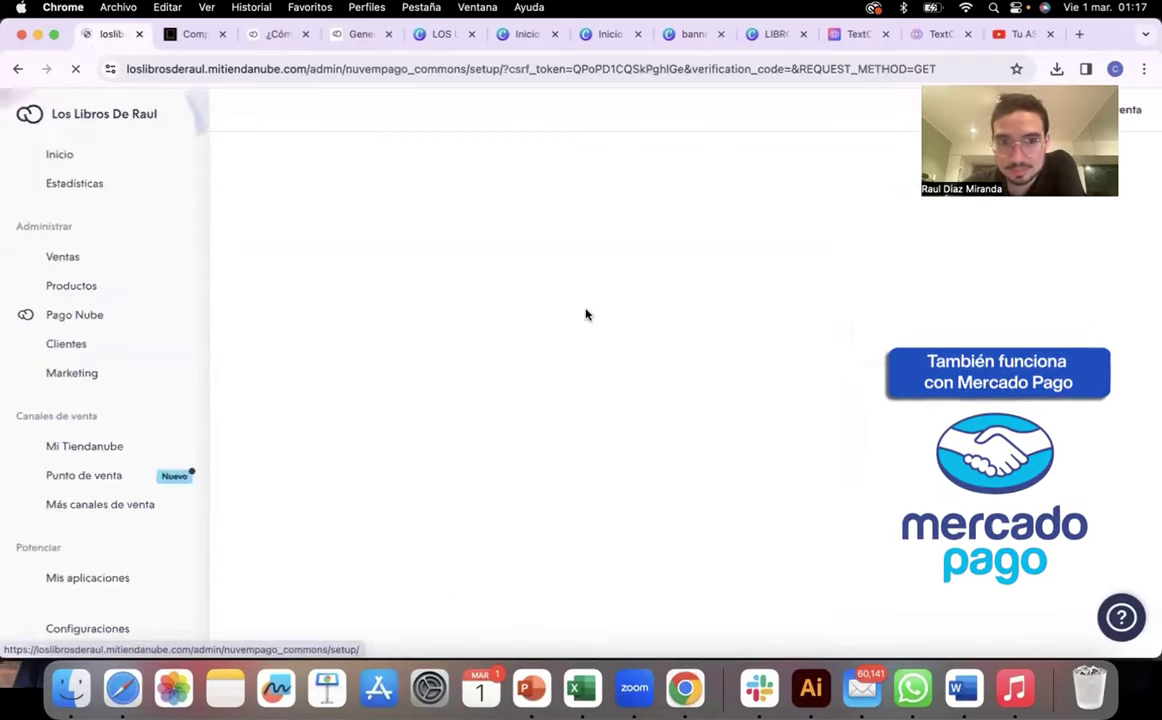
{"action": "scroll", "coordinate": [586, 443], "scroll_direction": "down", "scroll_amount": 4}
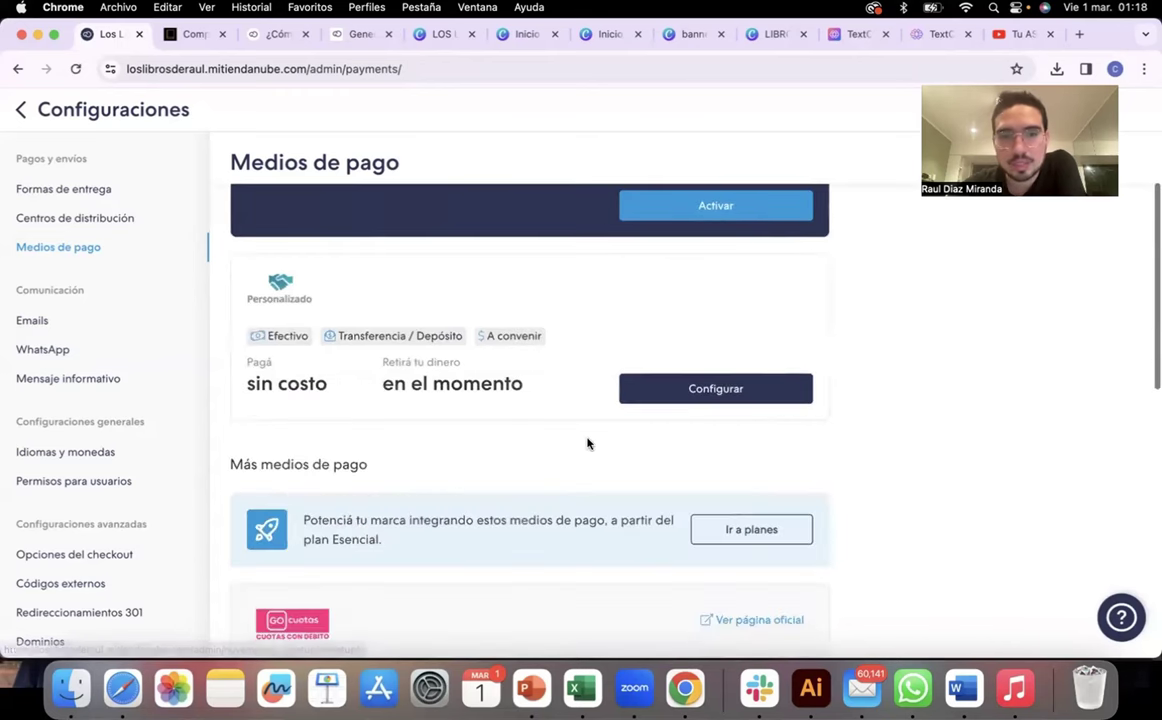
{"action": "scroll", "coordinate": [594, 432], "scroll_direction": "up", "scroll_amount": 5}
{"action": "scroll", "coordinate": [482, 370], "scroll_direction": "down", "scroll_amount": 4}
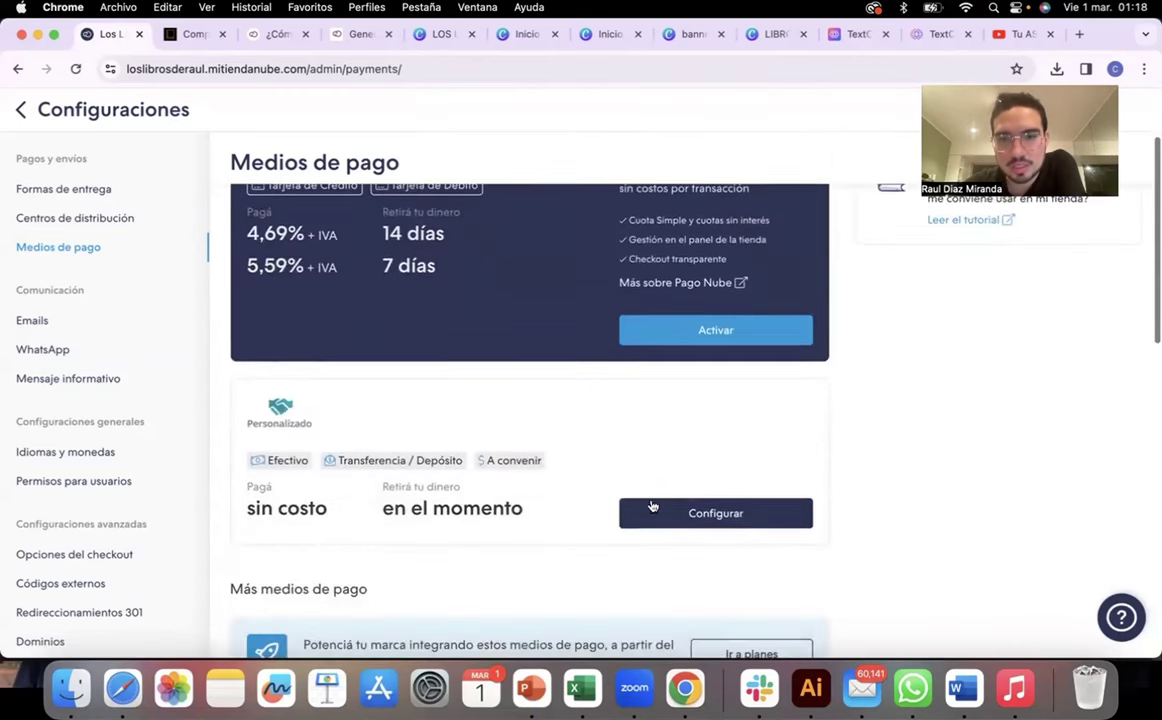
Step: Switch on the A convenir custom payment, leaving its discount at 0
{"action": "left_click", "coordinate": [688, 515]}
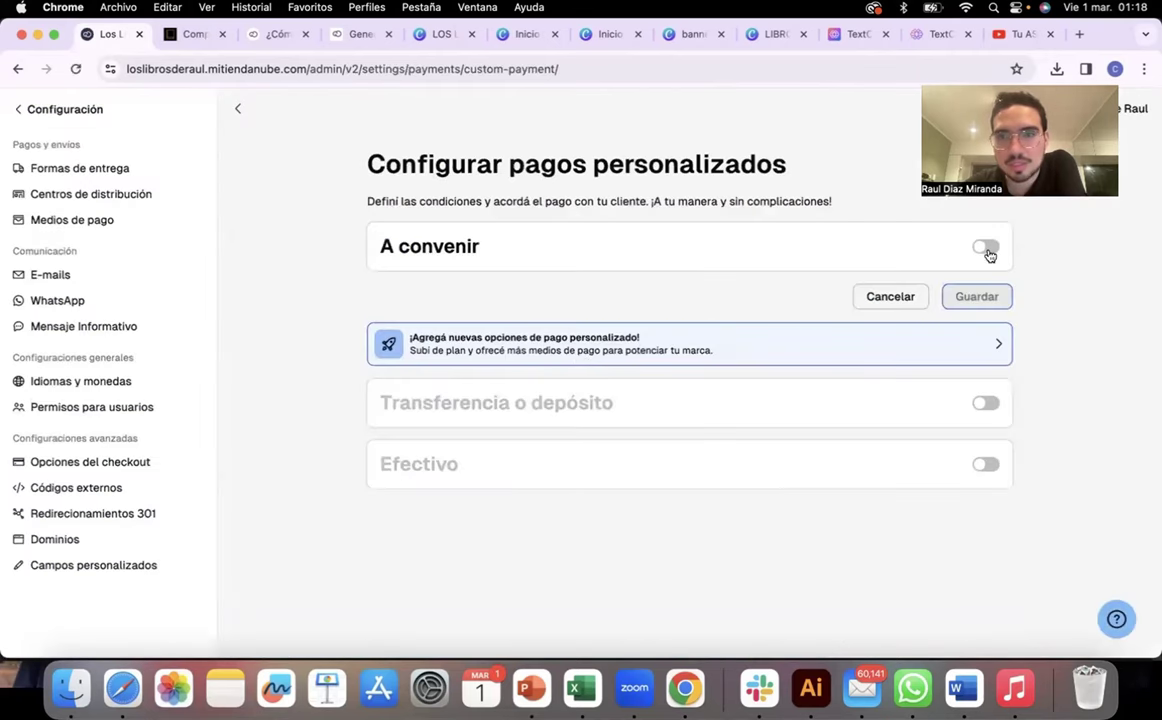
{"action": "left_click", "coordinate": [986, 249]}
{"action": "scroll", "coordinate": [584, 434], "scroll_direction": "down", "scroll_amount": 2}
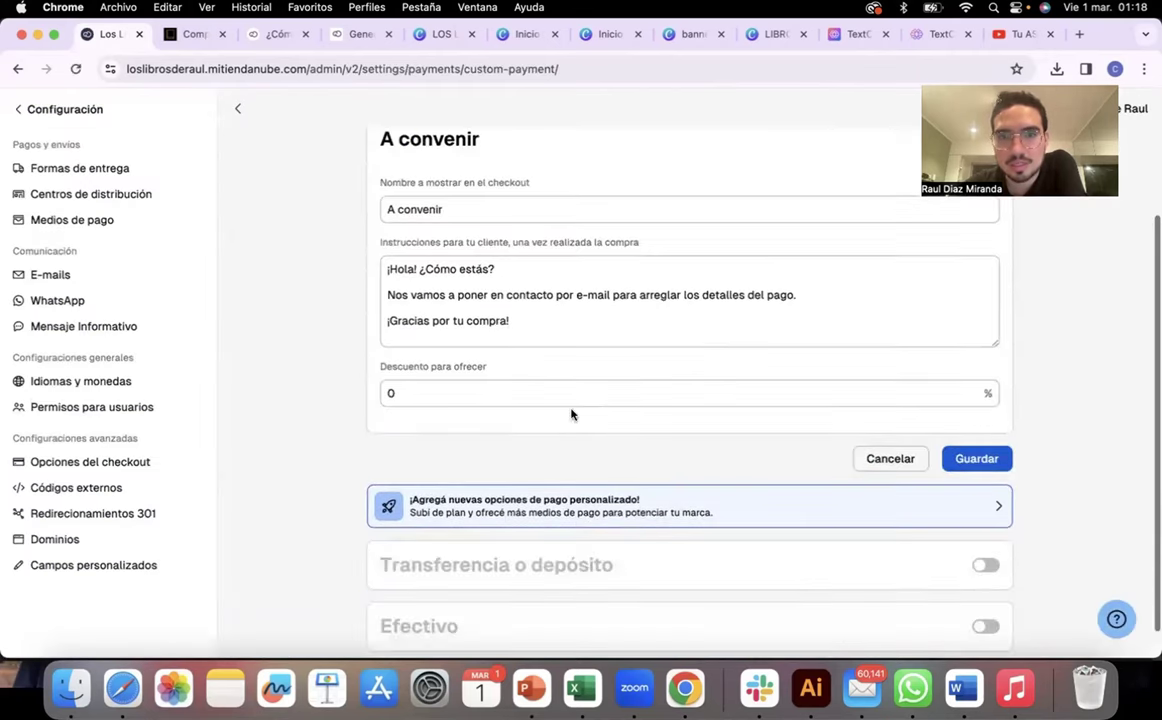
{"action": "scroll", "coordinate": [1023, 385], "scroll_direction": "up", "scroll_amount": 1}
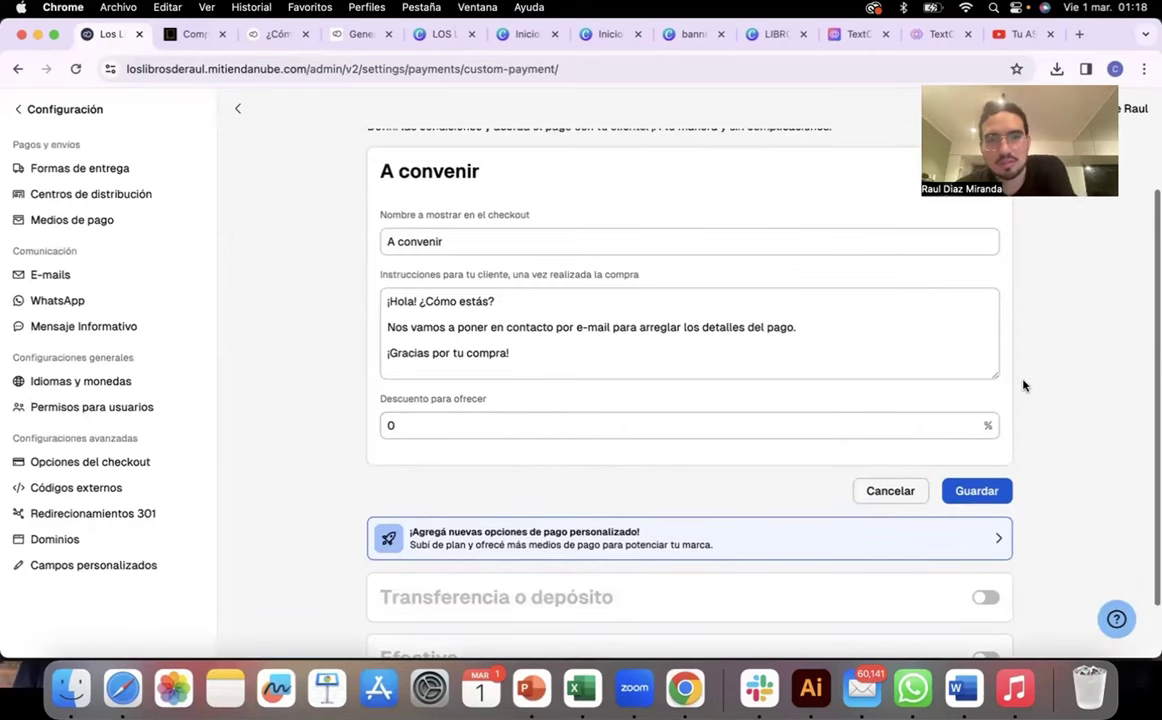
{"action": "left_click", "coordinate": [705, 434]}
{"action": "scroll", "coordinate": [760, 436], "scroll_direction": "down", "scroll_amount": 1}
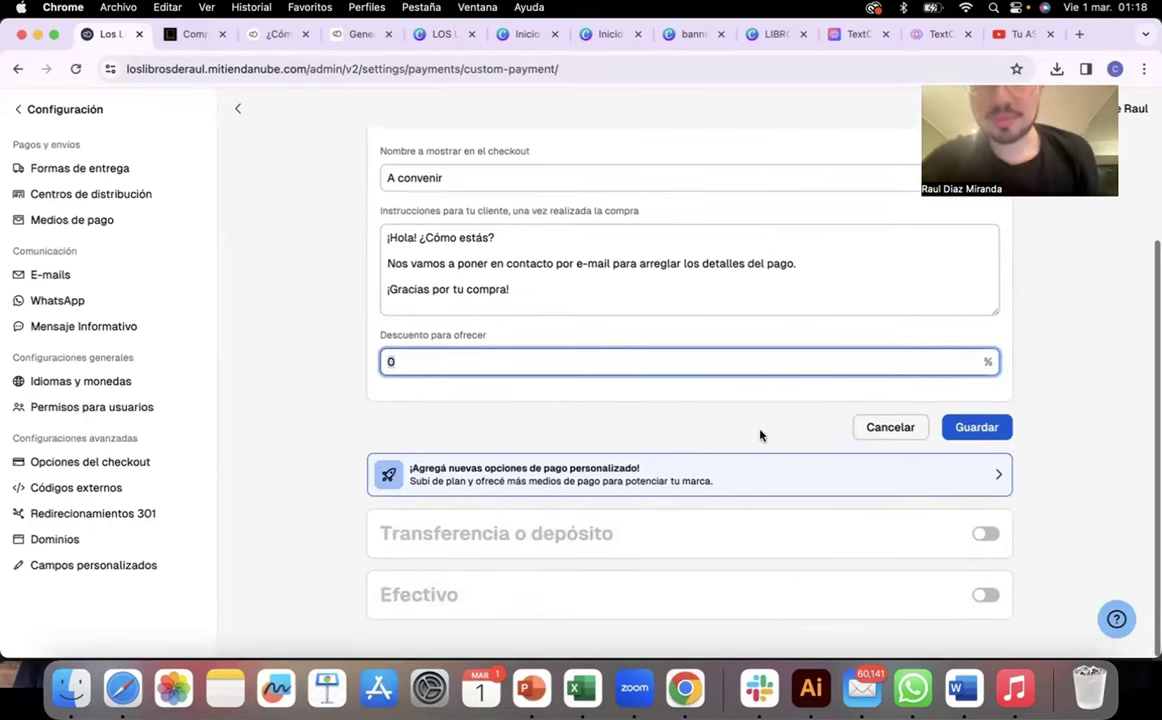
{"action": "left_click", "coordinate": [999, 534]}
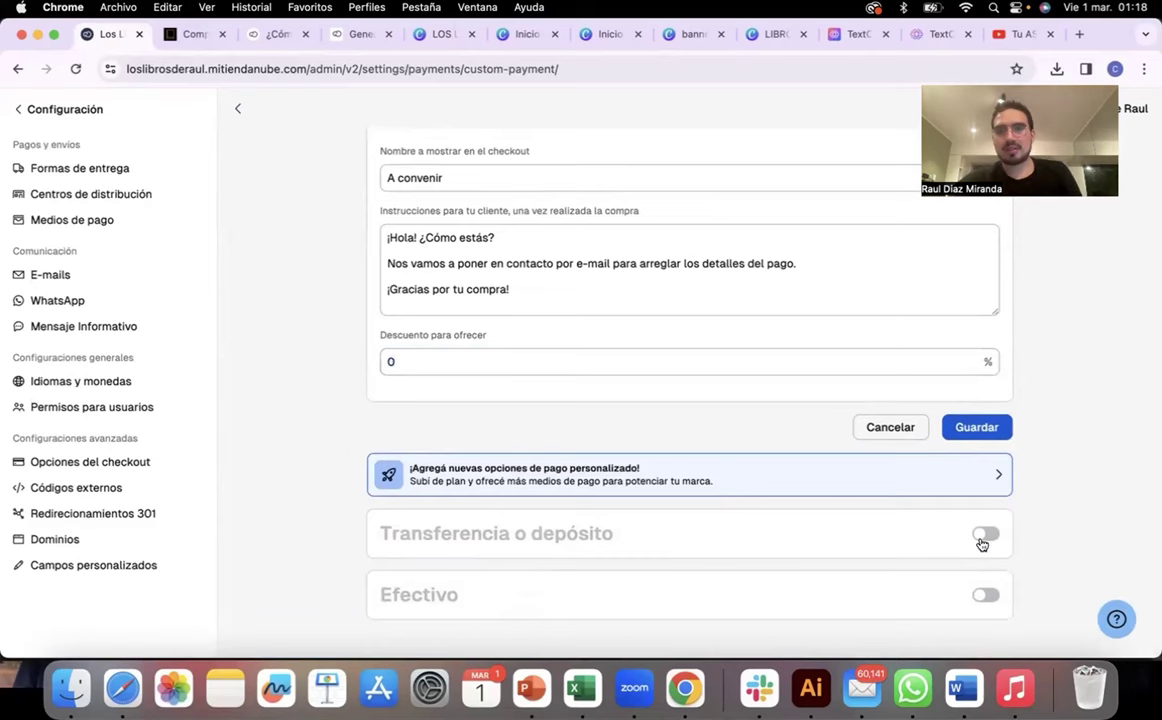
Step: Review the A convenir fields, then switch to the Tiendanube plans and prices page
{"action": "scroll", "coordinate": [903, 386], "scroll_direction": "up", "scroll_amount": 4}
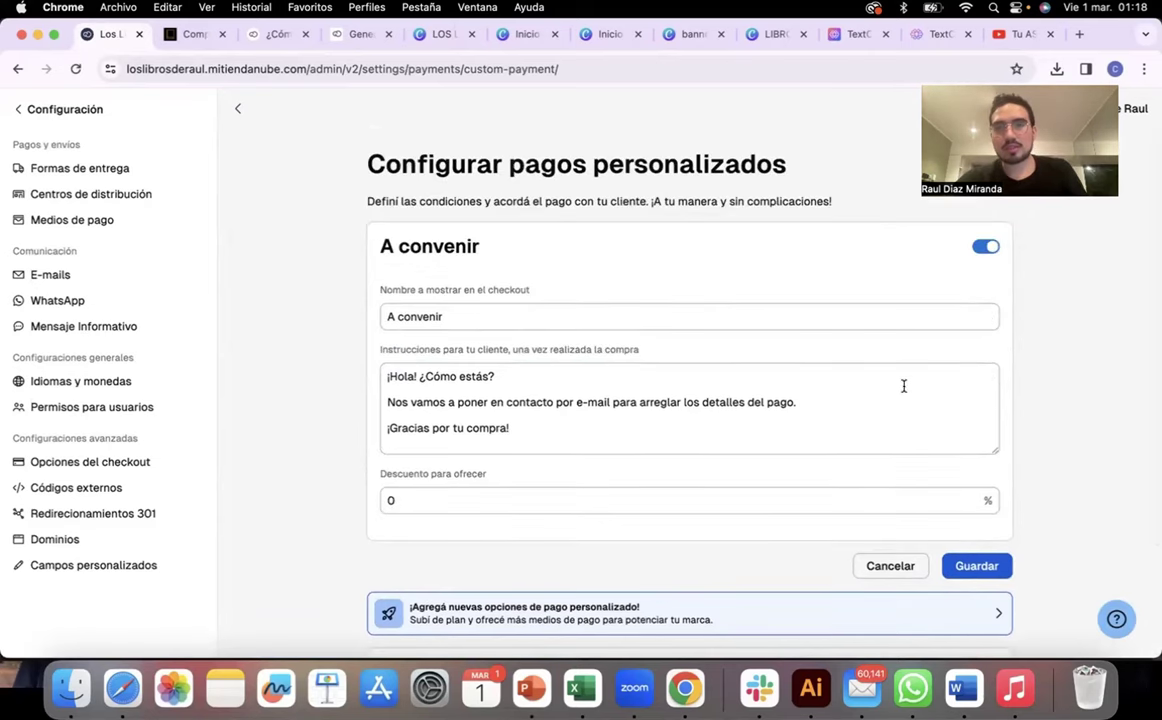
{"action": "scroll", "coordinate": [905, 392], "scroll_direction": "down", "scroll_amount": 4}
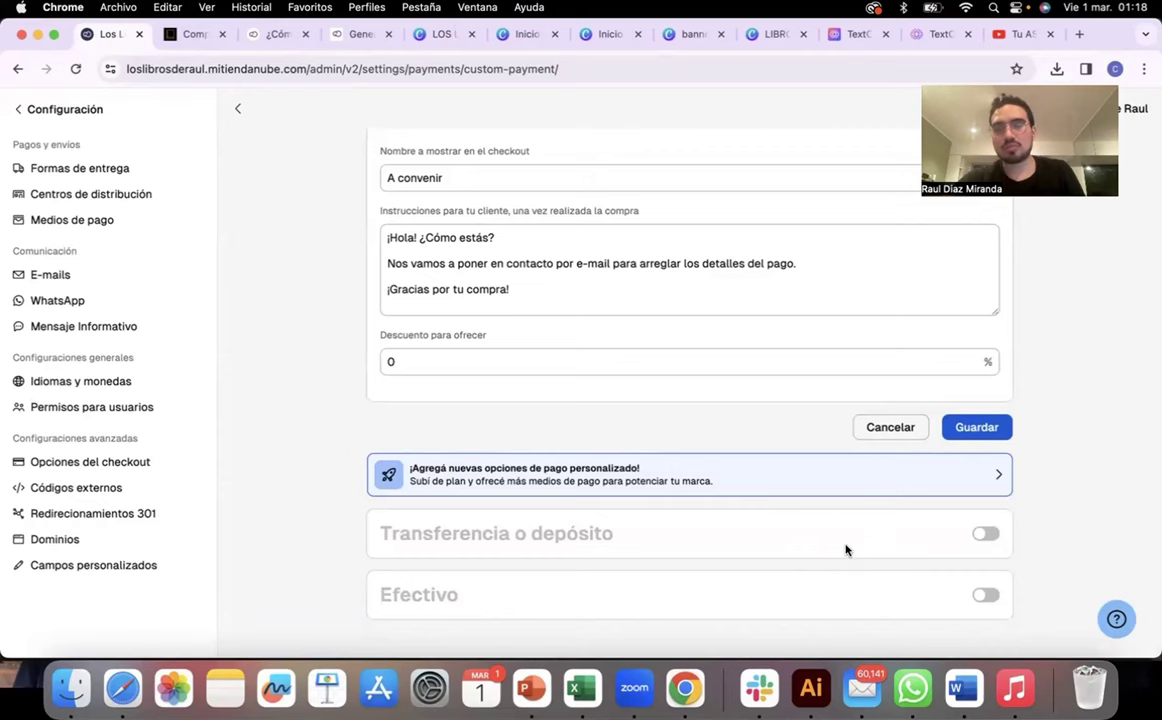
{"action": "scroll", "coordinate": [837, 551], "scroll_direction": "up", "scroll_amount": 3}
{"action": "scroll", "coordinate": [837, 551], "scroll_direction": "down", "scroll_amount": 3}
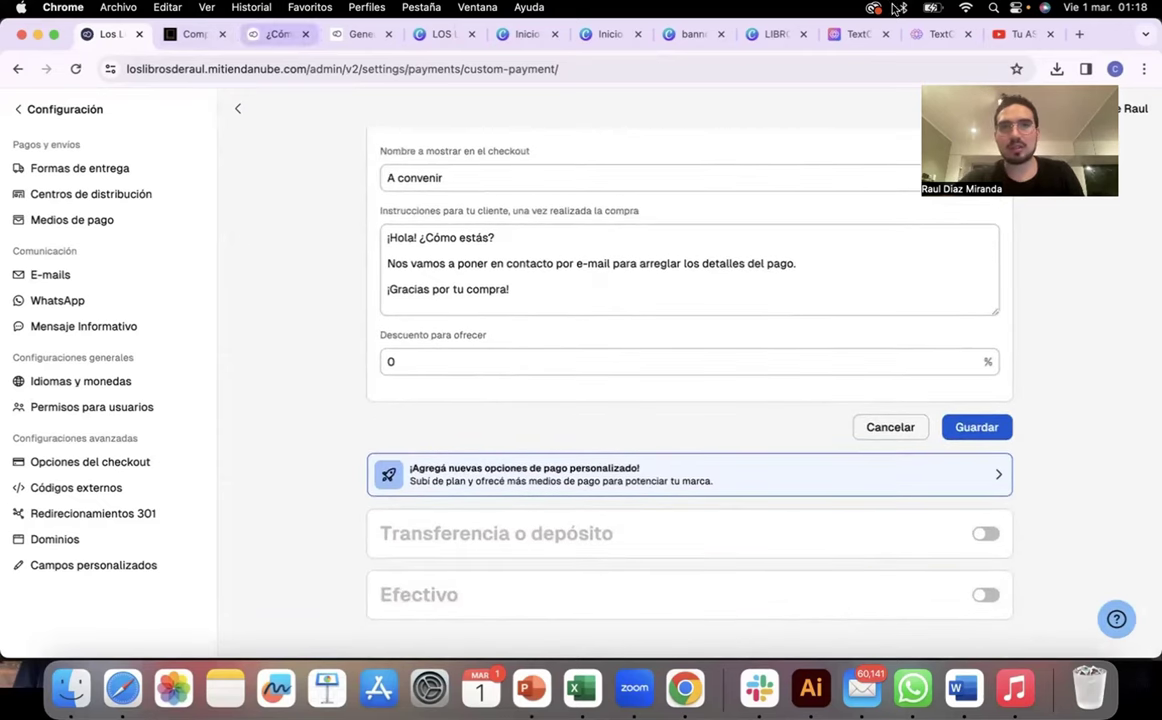
{"action": "left_click", "coordinate": [276, 34]}
Step: Show the plans and prices for Colombia, then for Chile
{"action": "scroll", "coordinate": [370, 477], "scroll_direction": "down", "scroll_amount": 3}
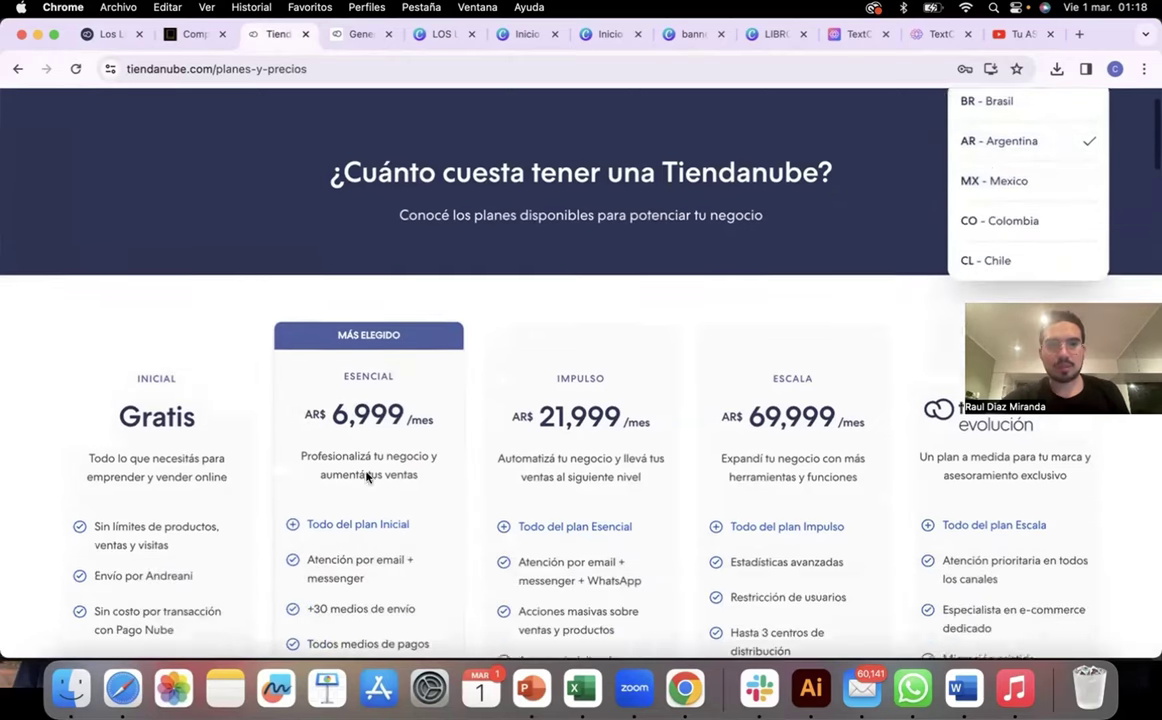
{"action": "scroll", "coordinate": [500, 420], "scroll_direction": "up", "scroll_amount": 2}
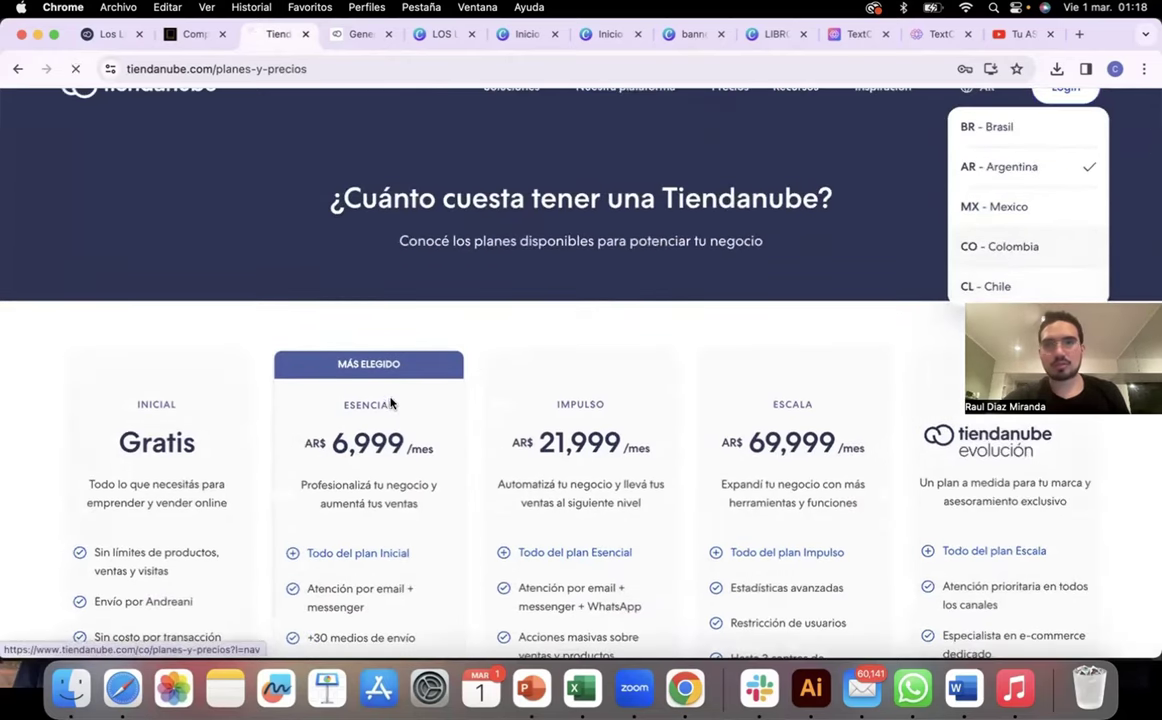
{"action": "left_click", "coordinate": [1000, 250]}
{"action": "scroll", "coordinate": [303, 498], "scroll_direction": "down", "scroll_amount": 3}
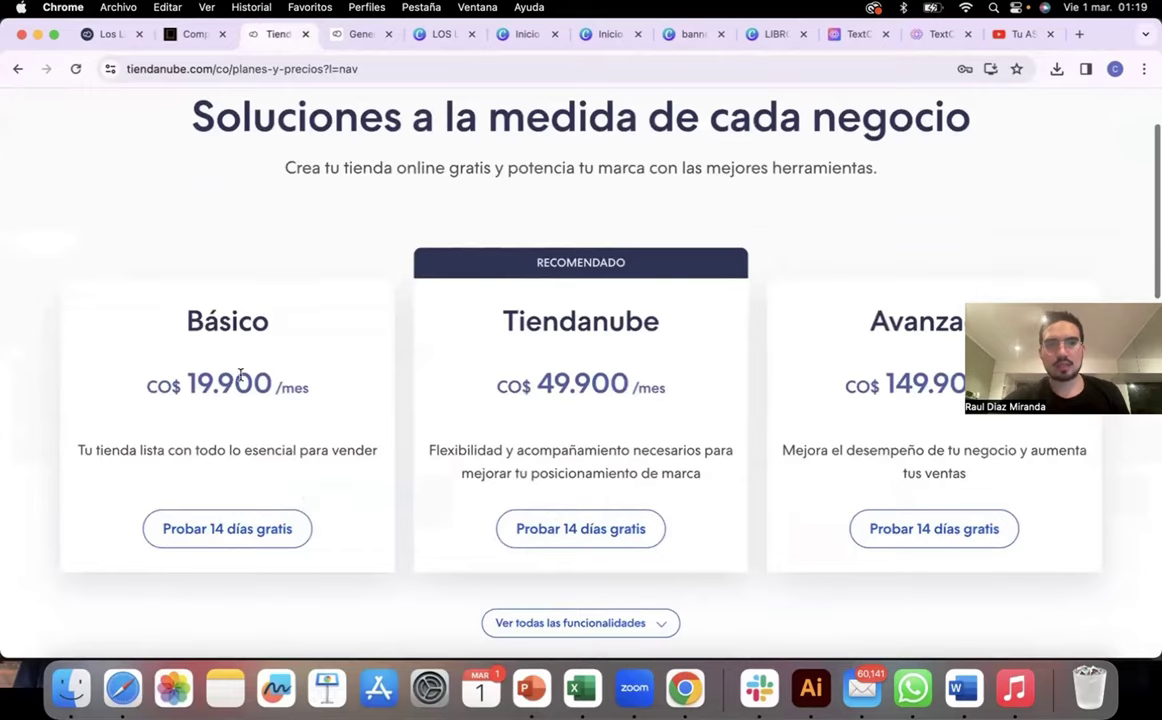
{"action": "left_click", "coordinate": [1052, 142]}
{"action": "left_click", "coordinate": [975, 140]}
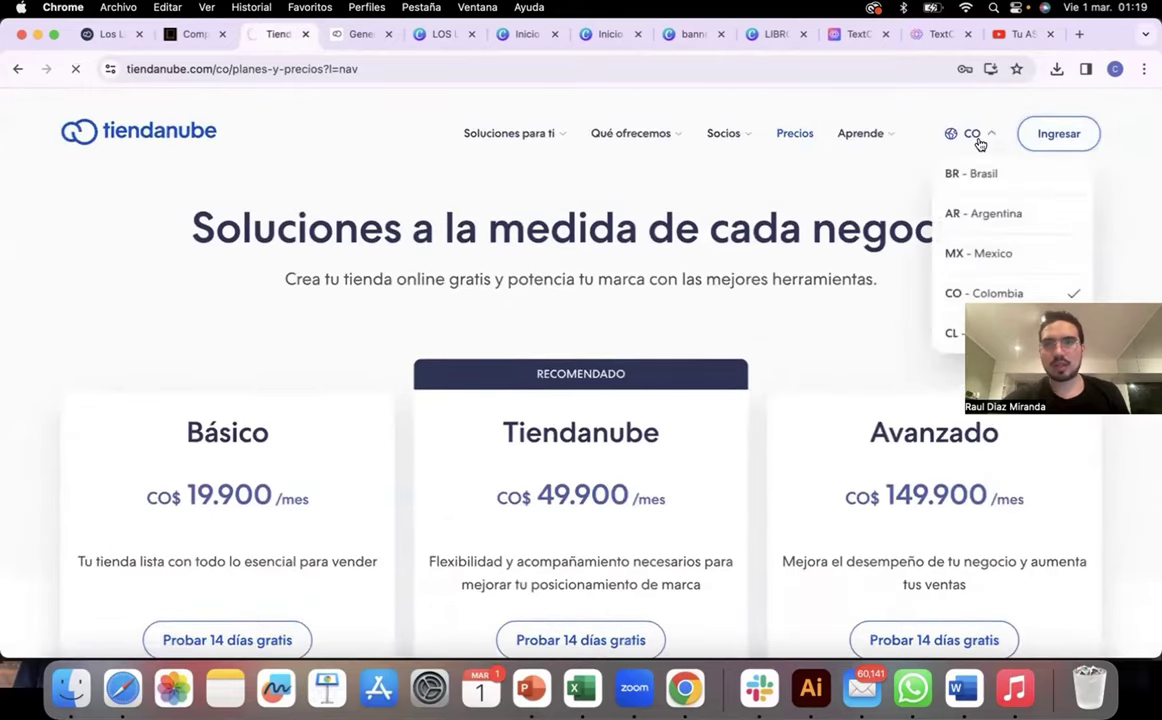
{"action": "left_click", "coordinate": [952, 333]}
Step: Show the México plans priced in MXN per month, then return to the store tab
{"action": "scroll", "coordinate": [408, 403], "scroll_direction": "down", "scroll_amount": 1}
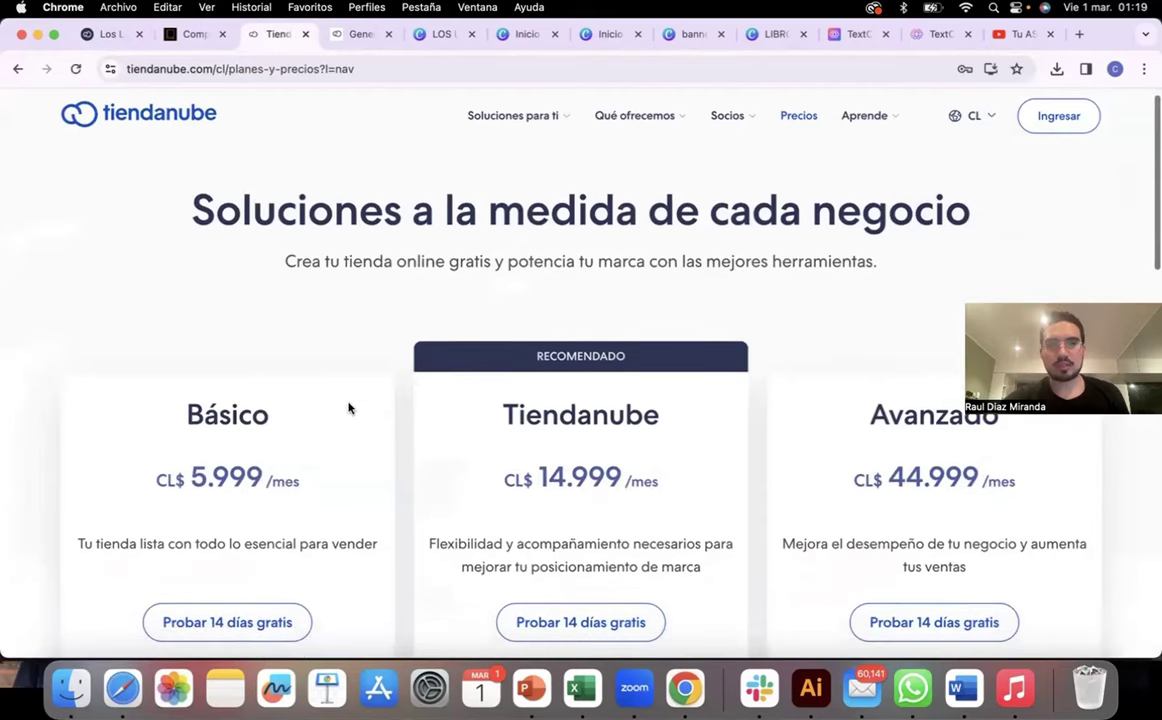
{"action": "left_click", "coordinate": [985, 117]}
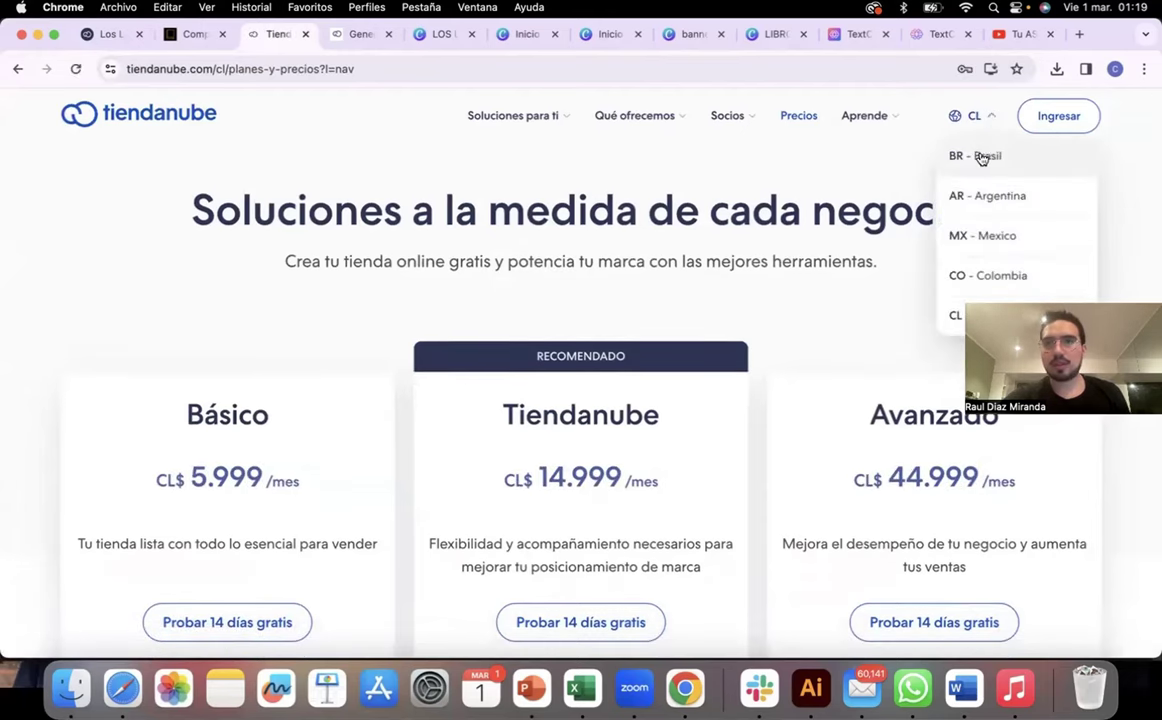
{"action": "left_click", "coordinate": [982, 233]}
{"action": "scroll", "coordinate": [464, 442], "scroll_direction": "down", "scroll_amount": 3}
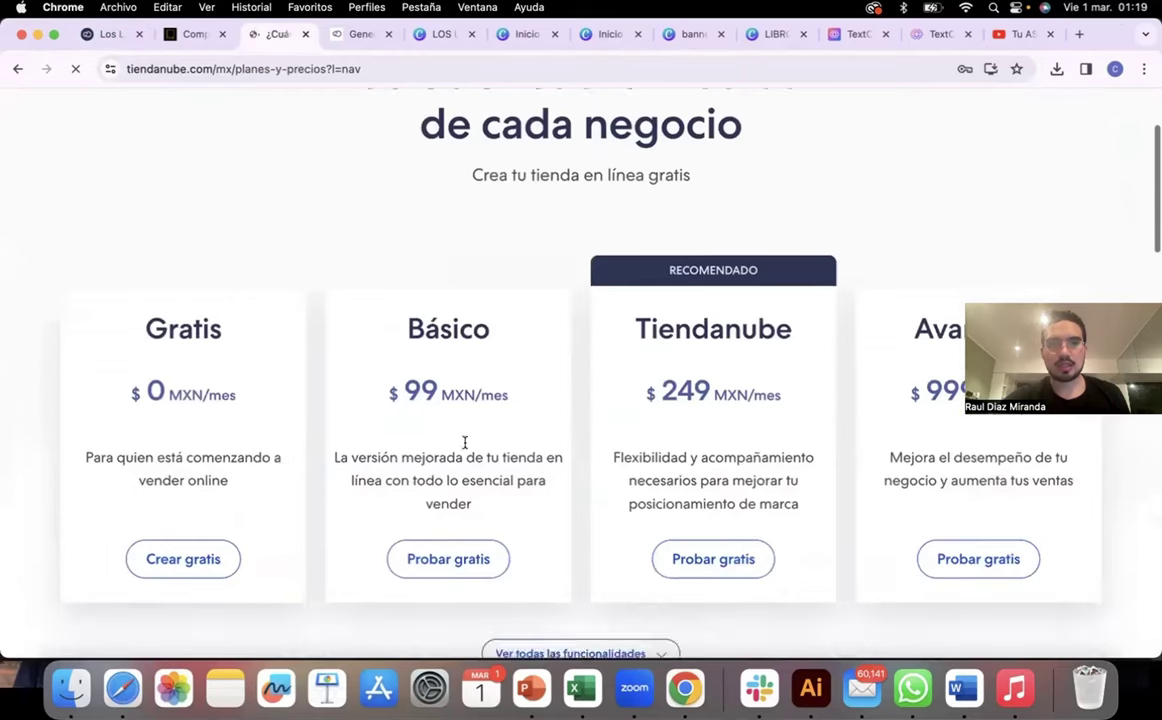
{"action": "left_click_drag", "start_coordinate": [443, 392], "coordinate": [511, 401]}
{"action": "left_click", "coordinate": [490, 395]}
{"action": "scroll", "coordinate": [490, 405], "scroll_direction": "up", "scroll_amount": 4}
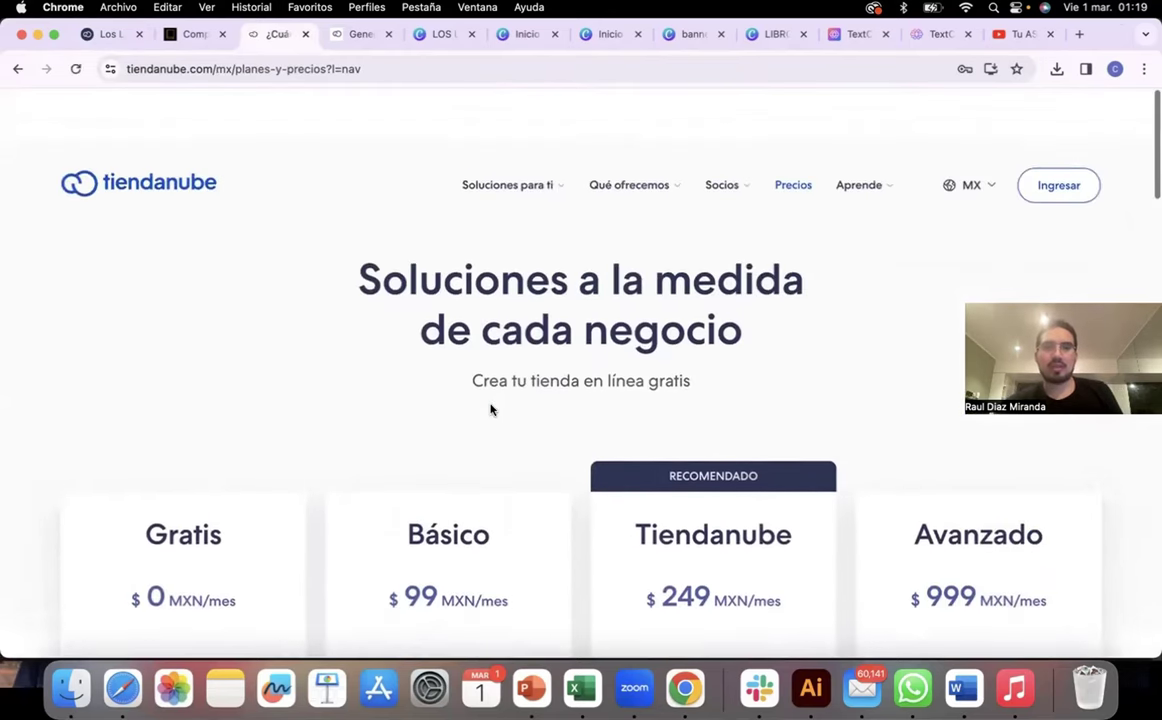
{"action": "left_click", "coordinate": [203, 35]}
Step: Review the A convenir customer instructions and save the payment method
{"action": "left_click", "coordinate": [118, 35]}
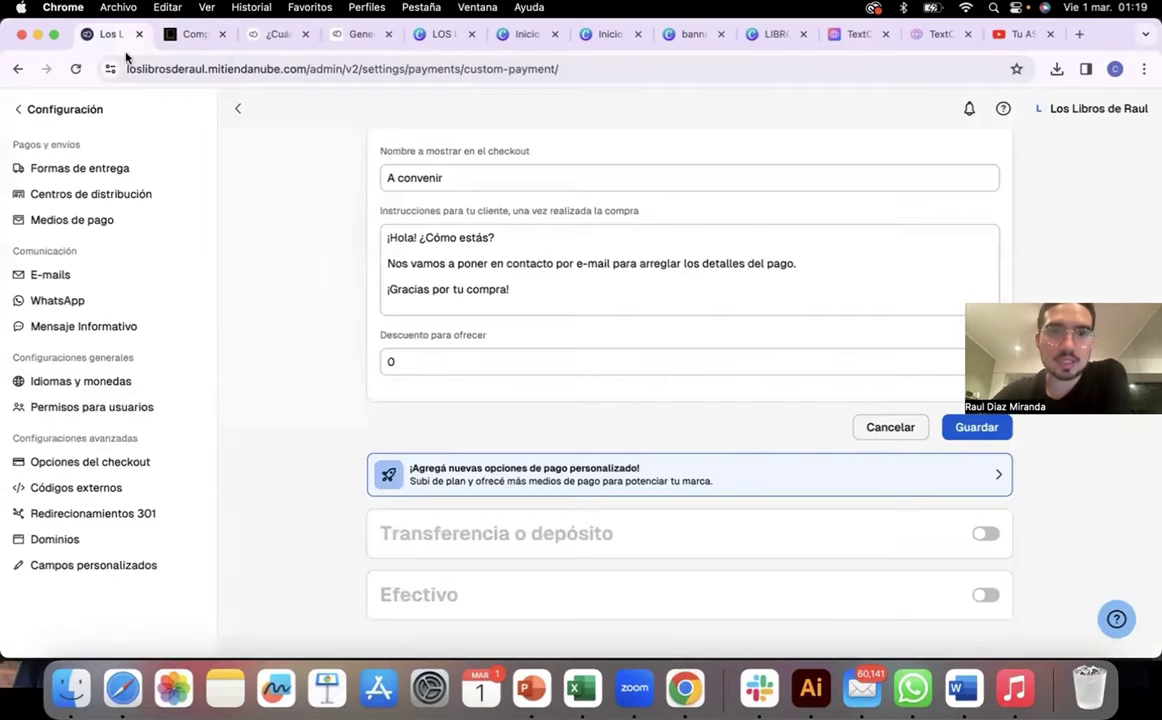
{"action": "scroll", "coordinate": [480, 376], "scroll_direction": "up", "scroll_amount": 3}
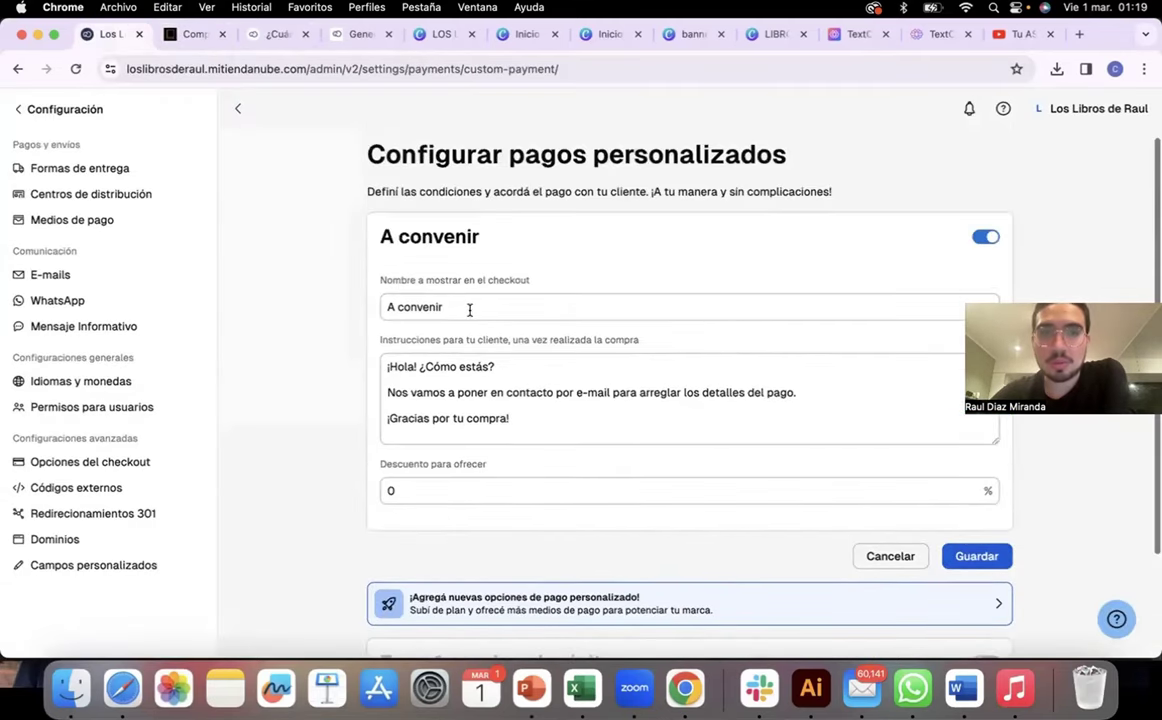
{"action": "double_click", "coordinate": [466, 310]}
{"action": "left_click", "coordinate": [526, 410]}
{"action": "key", "text": "super+a"}
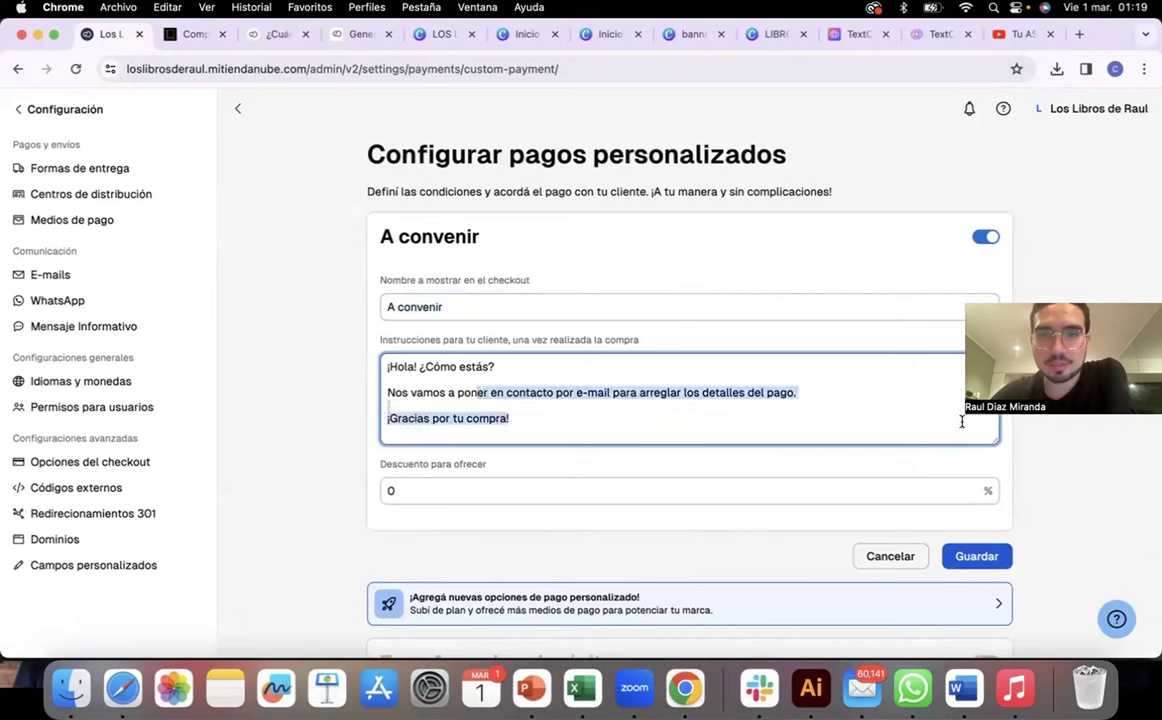
{"action": "left_click", "coordinate": [857, 402]}
{"action": "scroll", "coordinate": [602, 413], "scroll_direction": "down", "scroll_amount": 2}
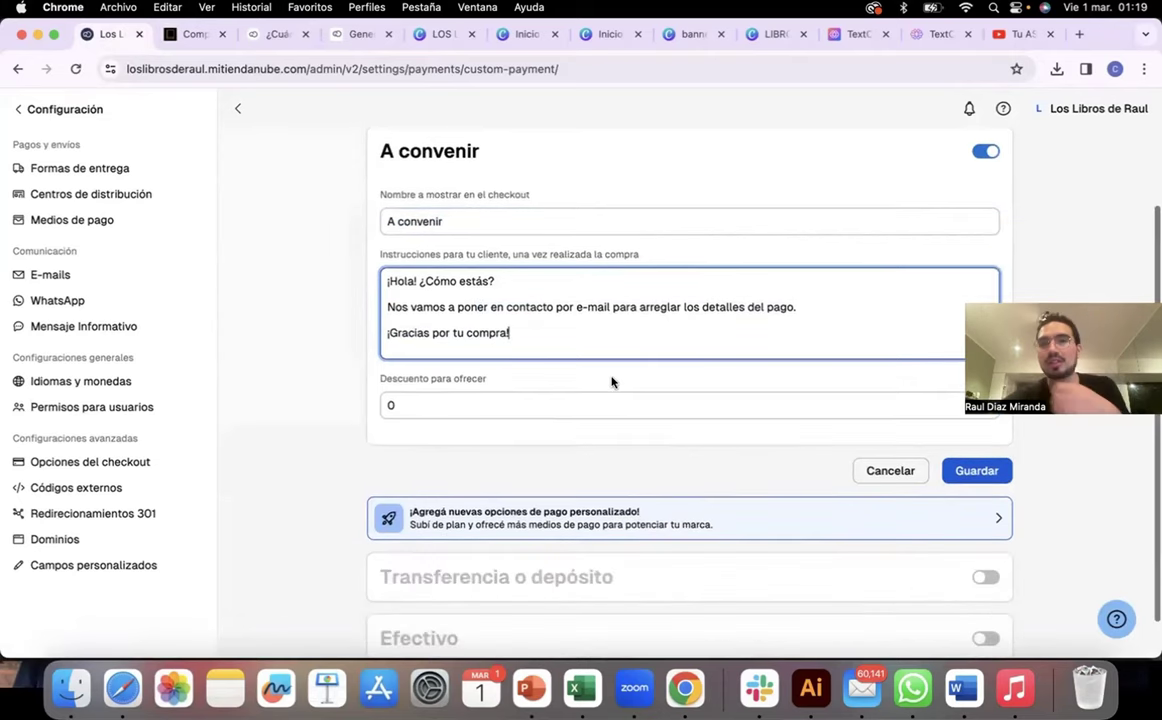
{"action": "left_click", "coordinate": [968, 471]}
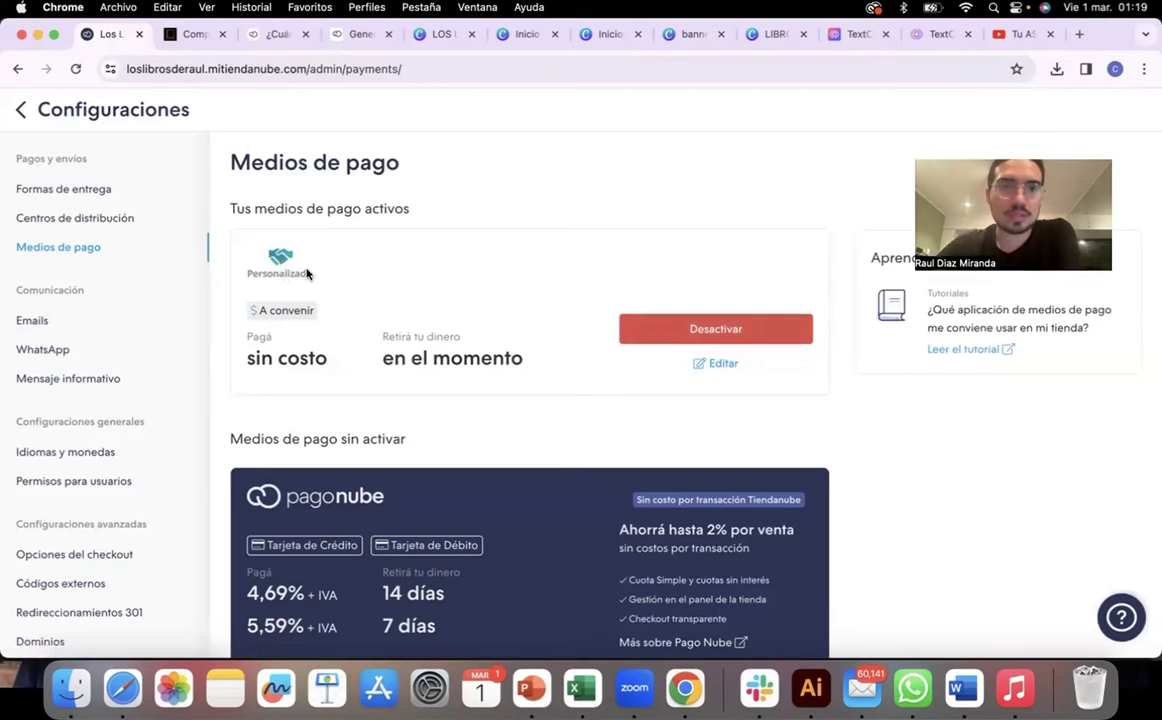
Step: Open Formas de entrega and start defining the main distribution centre
{"action": "scroll", "coordinate": [340, 333], "scroll_direction": "down", "scroll_amount": 2}
{"action": "scroll", "coordinate": [353, 334], "scroll_direction": "up", "scroll_amount": 1}
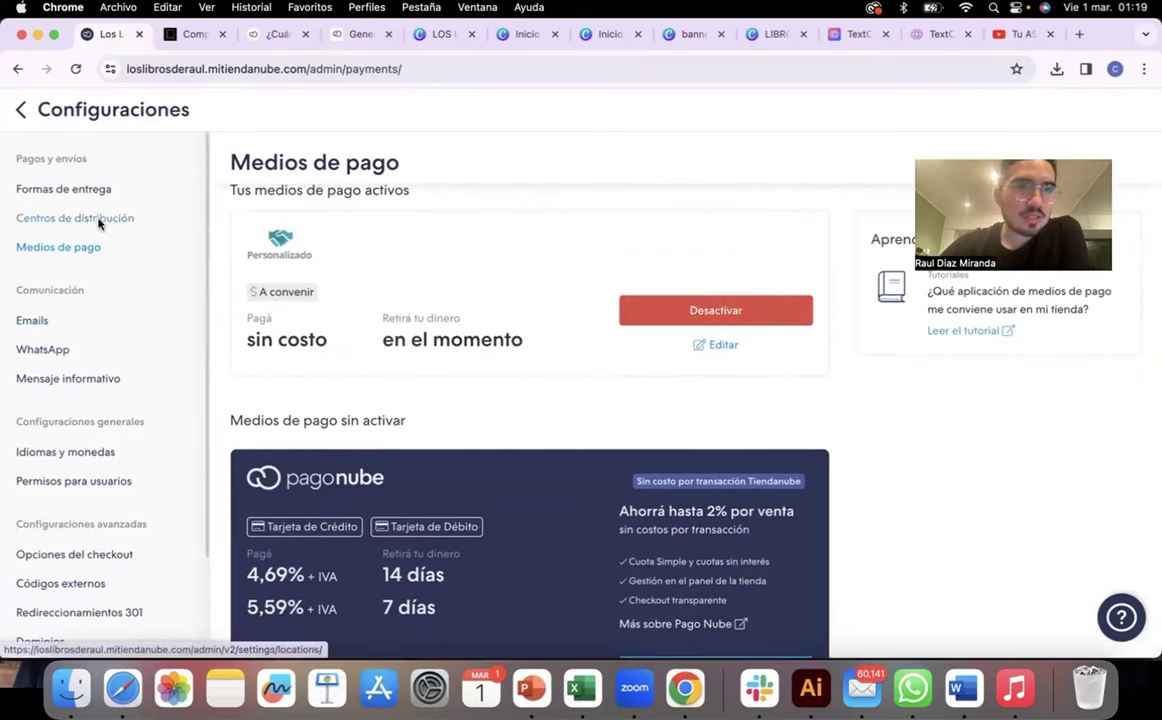
{"action": "left_click", "coordinate": [83, 190]}
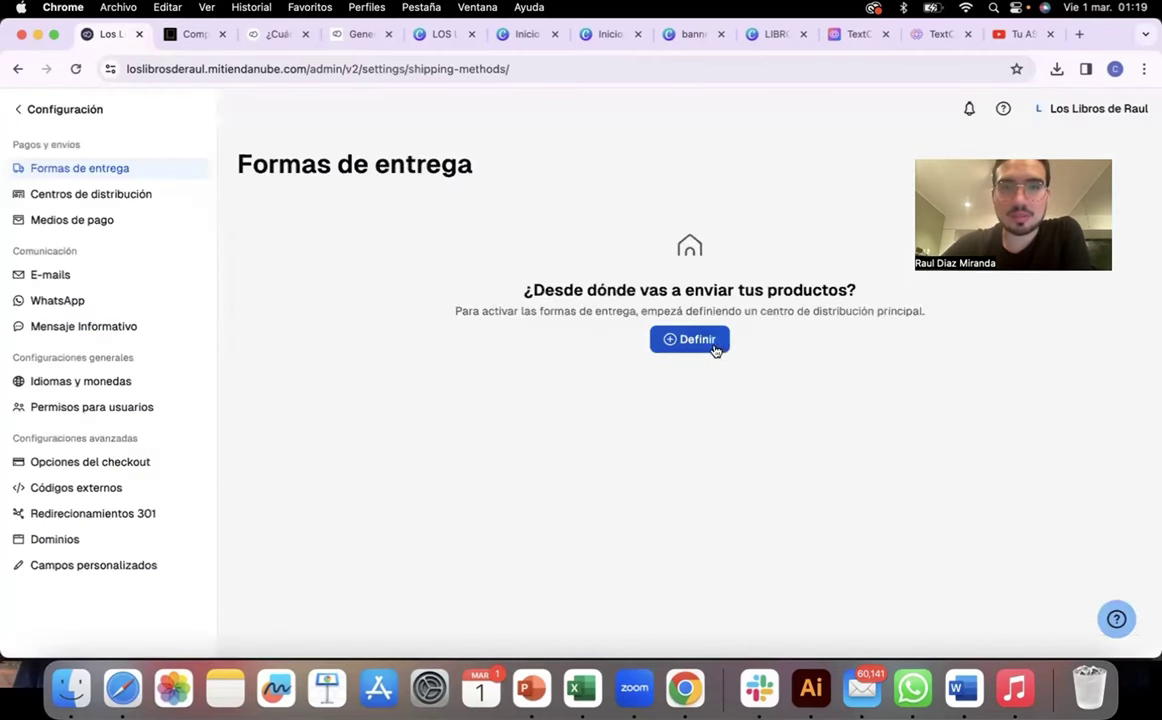
{"action": "left_click", "coordinate": [697, 340]}
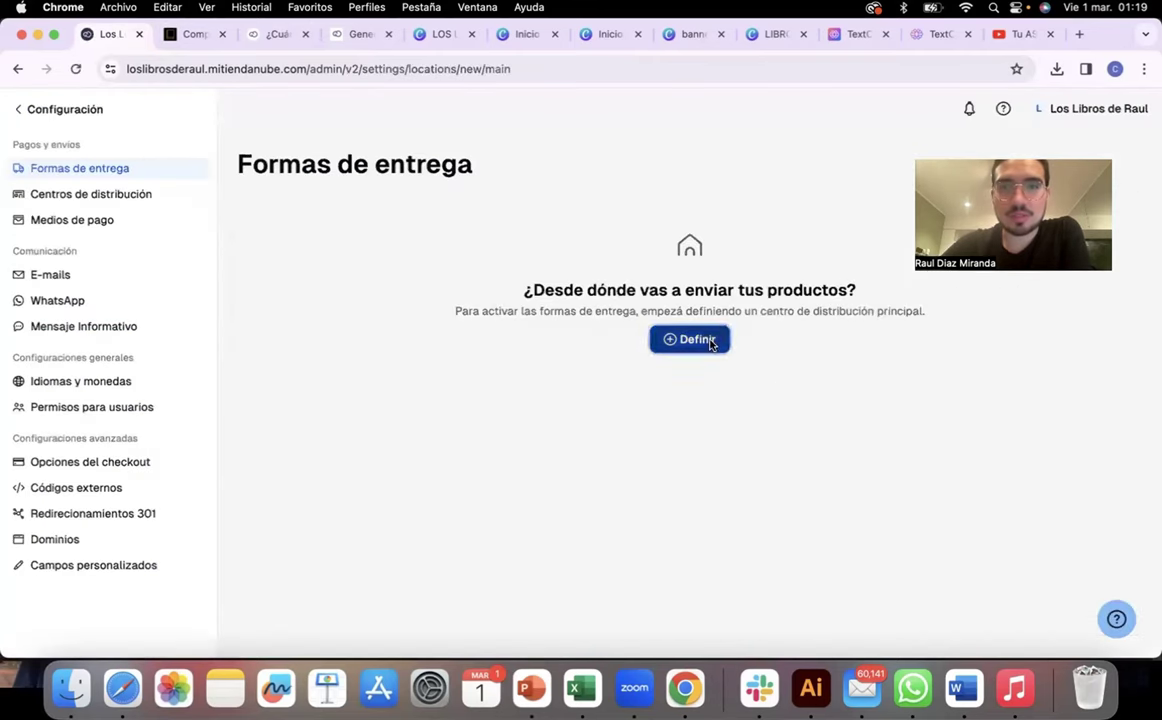
Step: Set the distribution centre's country to Perú and province to Lima
{"action": "left_click", "coordinate": [599, 285]}
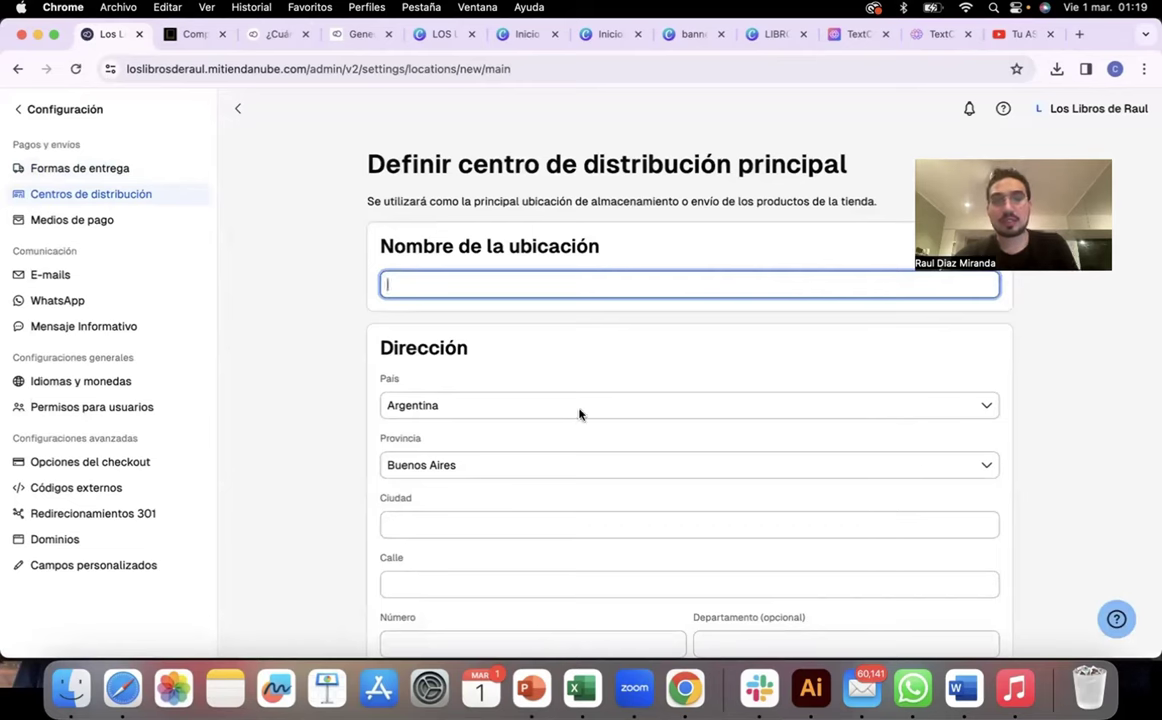
{"action": "left_click", "coordinate": [578, 412]}
{"action": "left_click", "coordinate": [538, 497]}
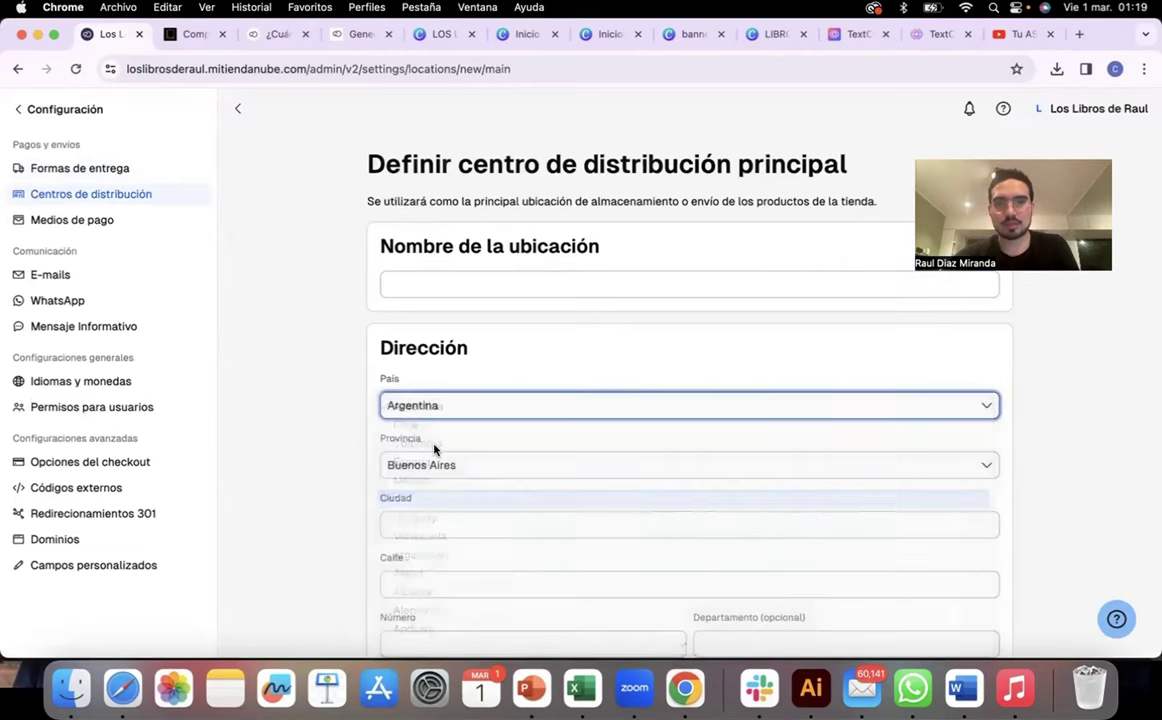
{"action": "left_click", "coordinate": [438, 405]}
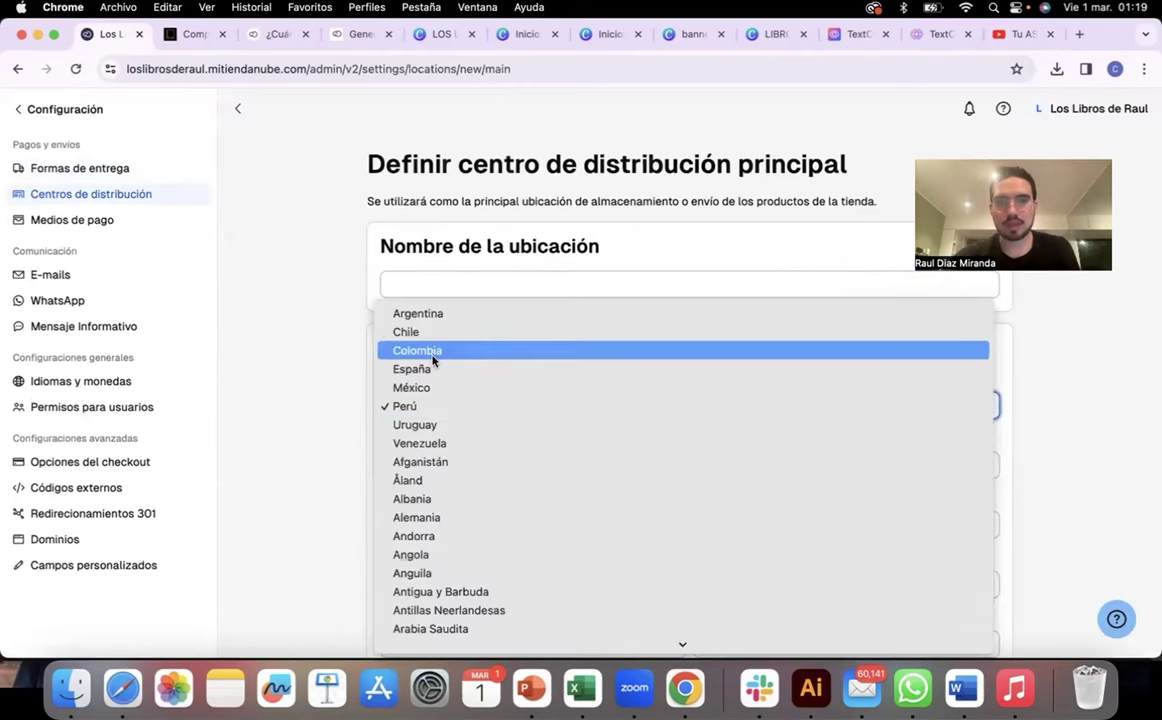
{"action": "left_click", "coordinate": [340, 402]}
{"action": "scroll", "coordinate": [350, 407], "scroll_direction": "down", "scroll_amount": 4}
{"action": "left_click", "coordinate": [565, 289]}
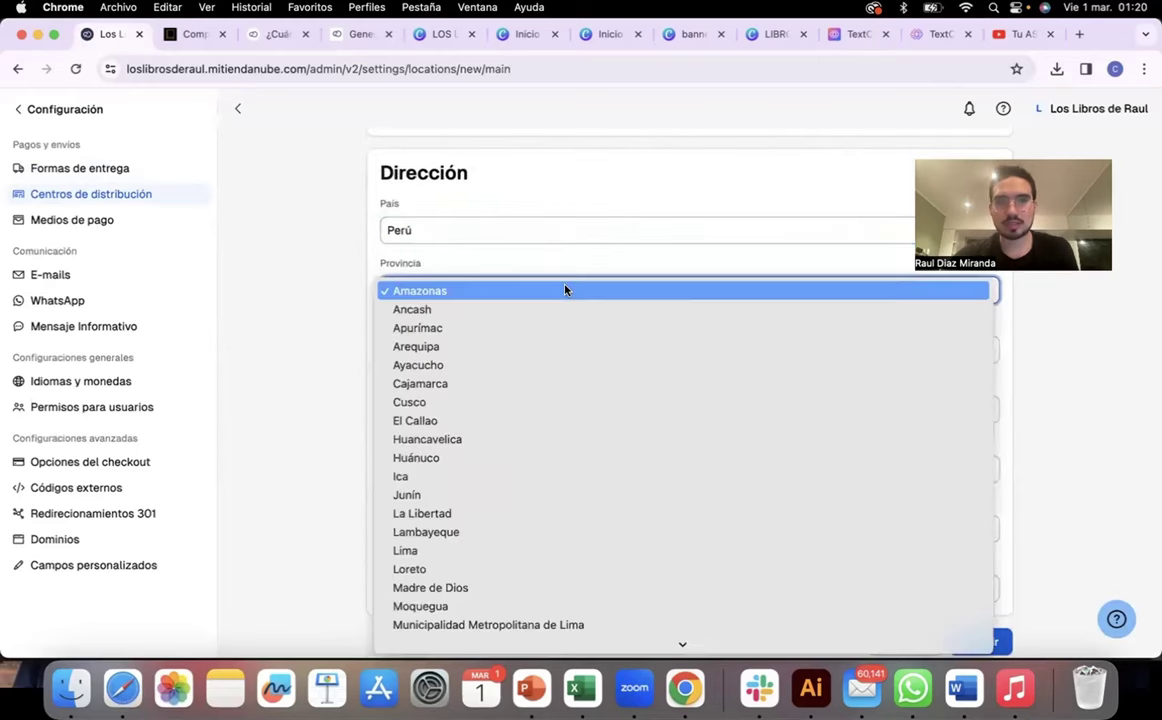
{"action": "left_click", "coordinate": [462, 550]}
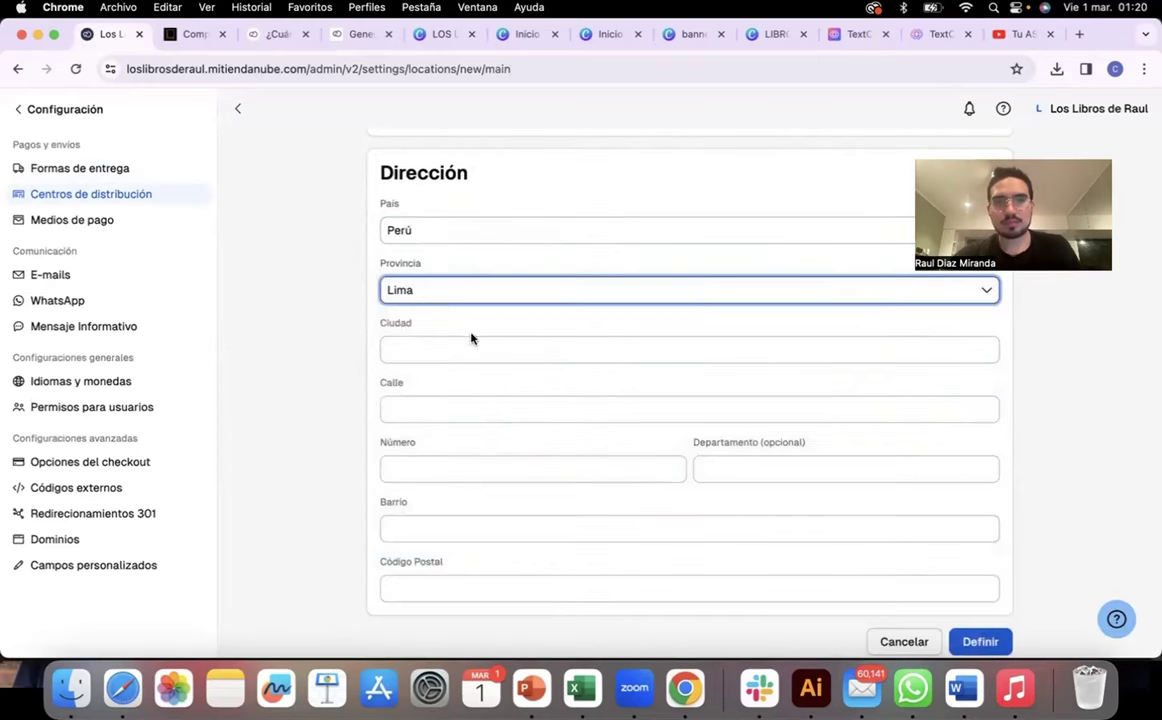
Step: Enter city Lima, the street, number 2040 and postal code 15047, then submit
{"action": "left_click", "coordinate": [470, 348]}
{"action": "type", "text": "Lika"}
{"action": "key", "text": "BackSpace"}
{"action": "key", "text": "BackSpace"}
{"action": "type", "text": "ma"}
{"action": "key", "text": "Tab"}
{"action": "type", "text": "A"}
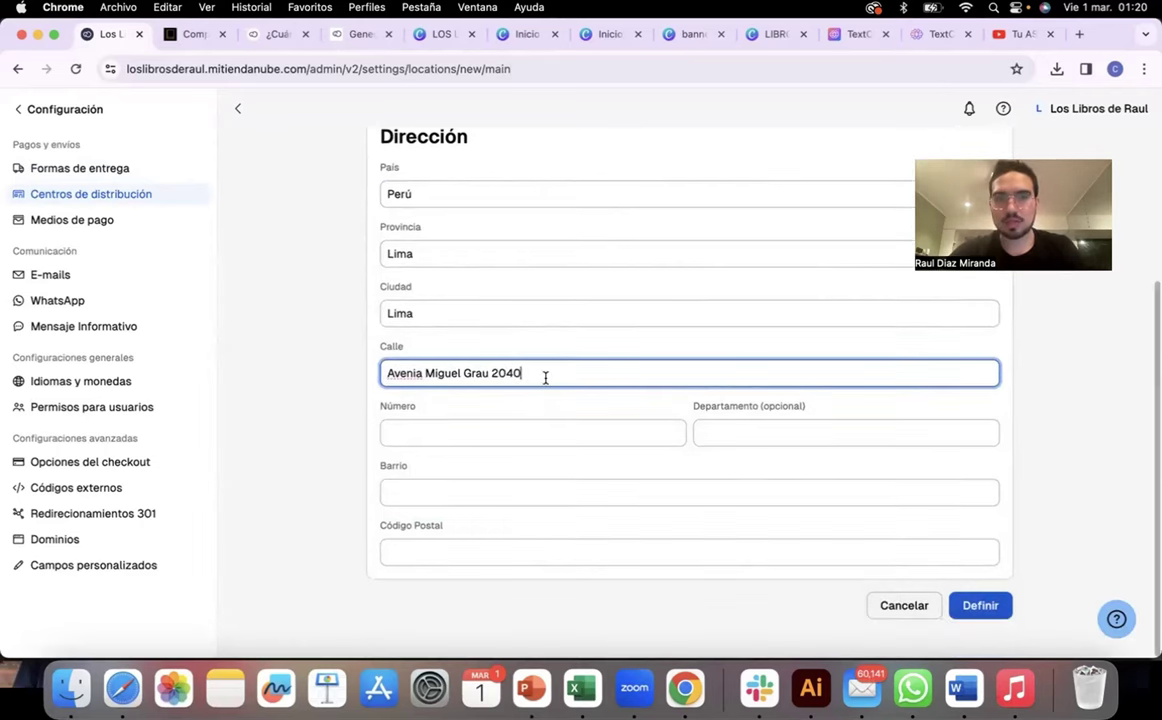
{"action": "key", "text": "BackSpace"}
{"action": "key", "text": "BackSpace"}
{"action": "key", "text": "BackSpace"}
{"action": "key", "text": "BackSpace"}
{"action": "key", "text": "BackSpace"}
{"action": "key", "text": "Tab"}
{"action": "type", "text": "2040"}
{"action": "key", "text": "Tab"}
{"action": "scroll", "coordinate": [713, 500], "scroll_direction": "down", "scroll_amount": 1}
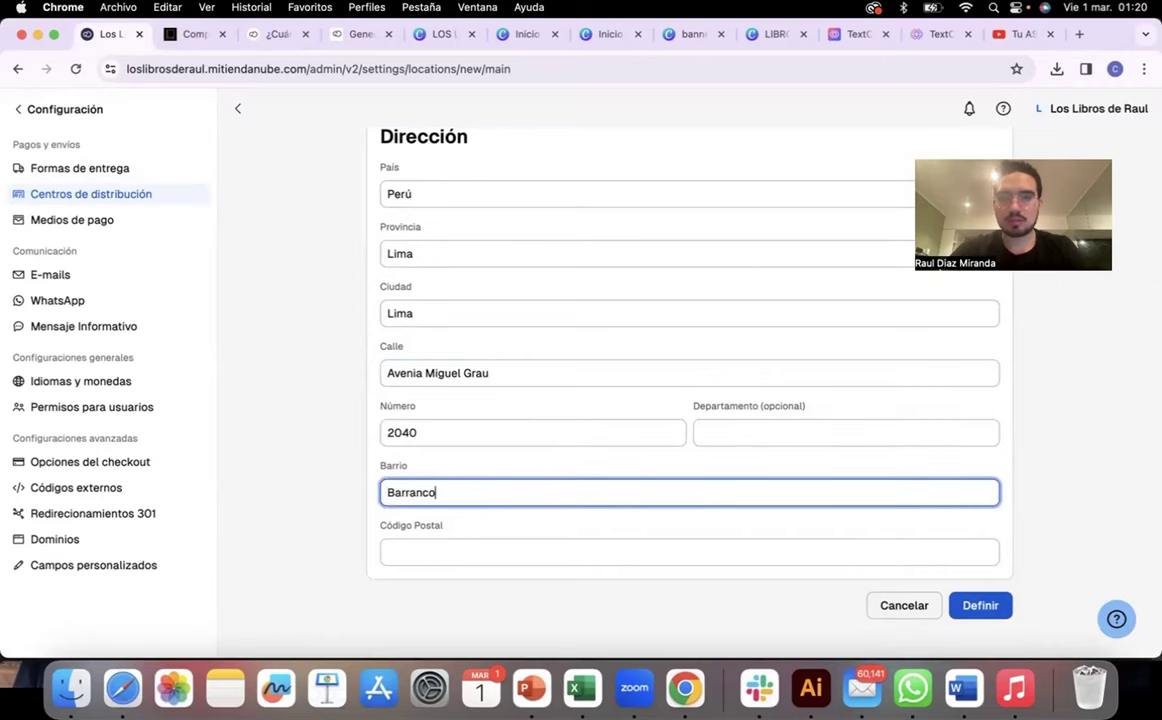
{"action": "left_click", "coordinate": [628, 553]}
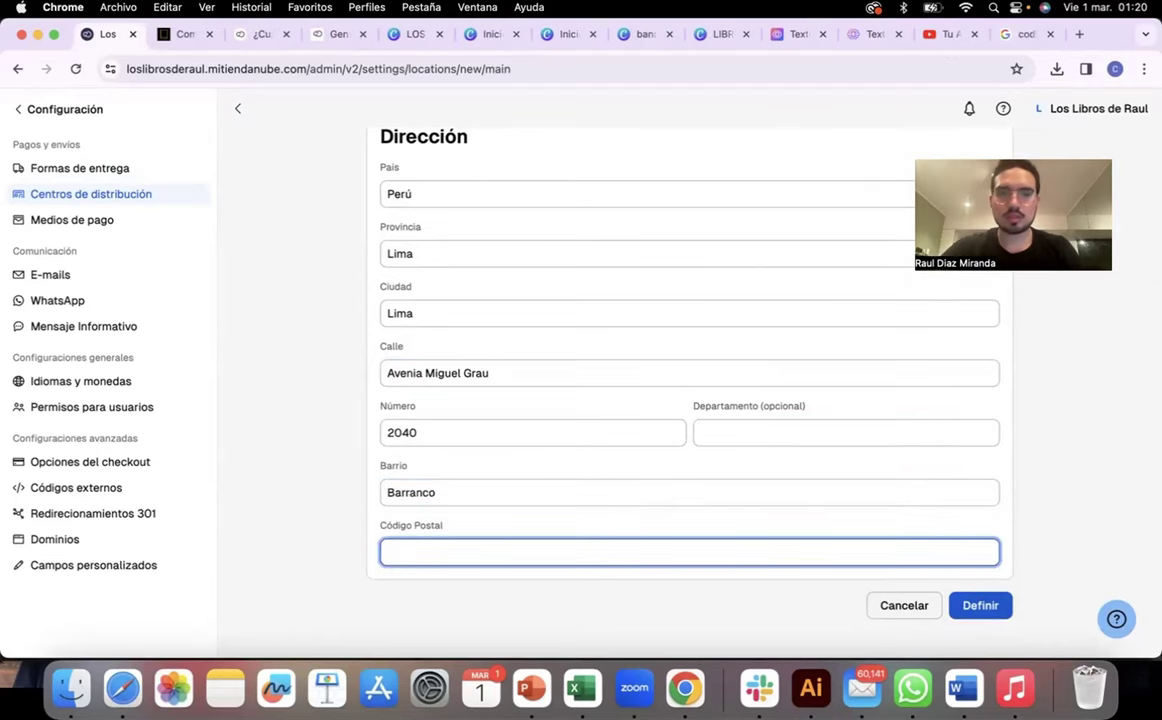
{"action": "type", "text": "15047"}
{"action": "left_click", "coordinate": [990, 610]}
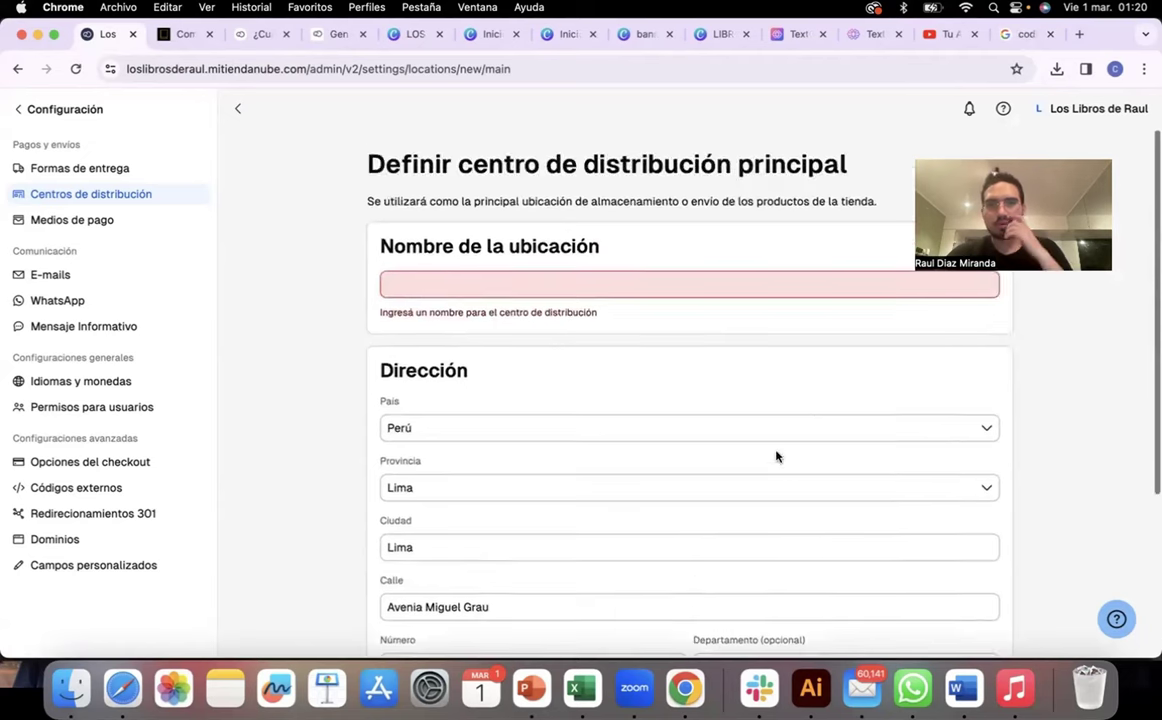
Step: Name the distribution centre Oficina and confirm it with Definir
{"action": "left_click", "coordinate": [592, 282]}
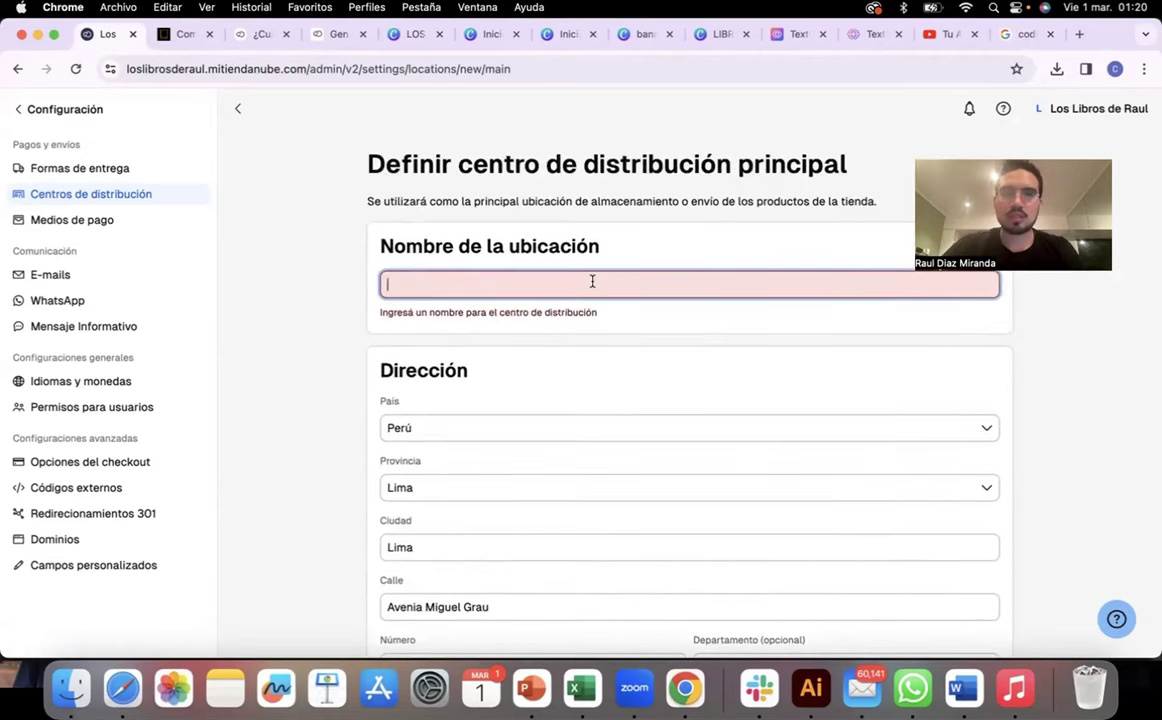
{"action": "type", "text": "Oficina Principa"}
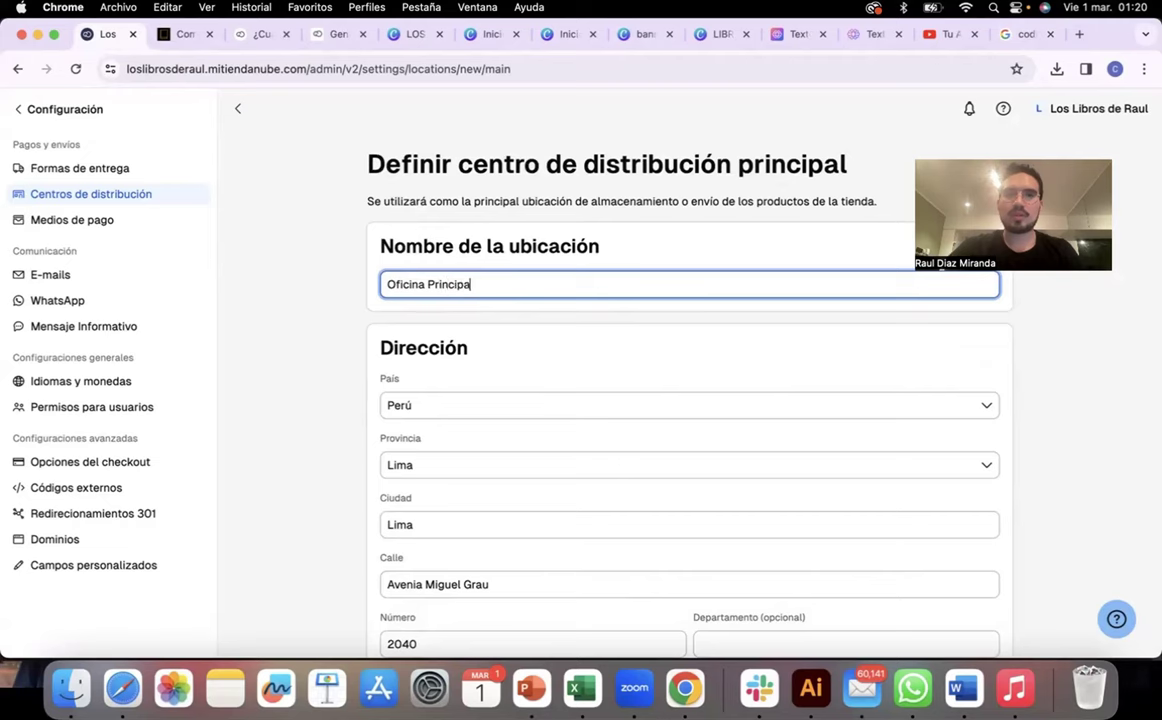
{"action": "scroll", "coordinate": [965, 500], "scroll_direction": "down", "scroll_amount": 5}
{"action": "left_click", "coordinate": [966, 604]}
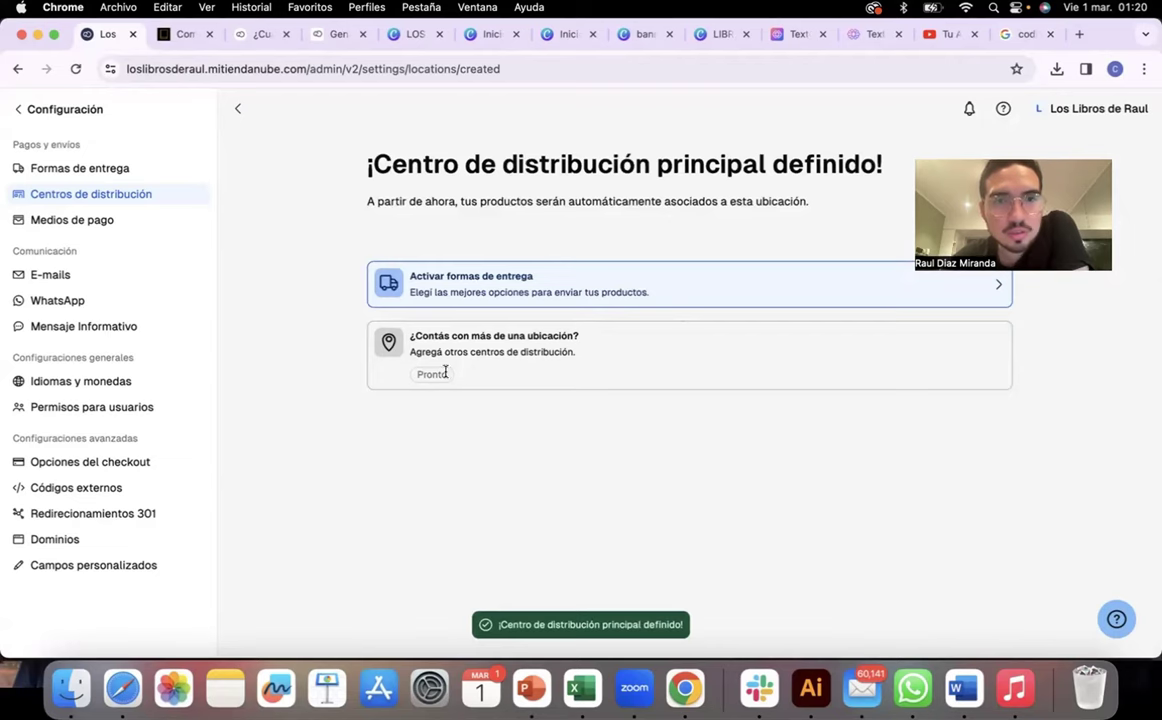
{"action": "left_click", "coordinate": [104, 221]}
Step: Glance at the e-mail notification settings, then go through Clientes to Marketing Cupones
{"action": "scroll", "coordinate": [85, 300], "scroll_direction": "down", "scroll_amount": 2}
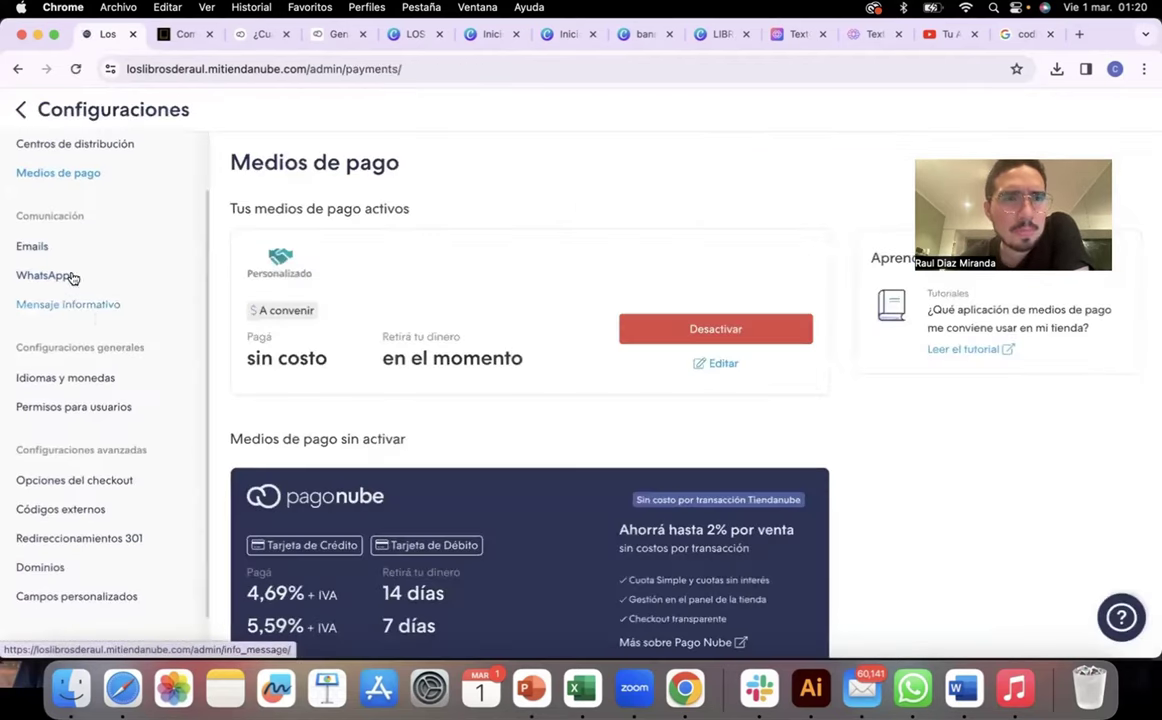
{"action": "left_click", "coordinate": [54, 249]}
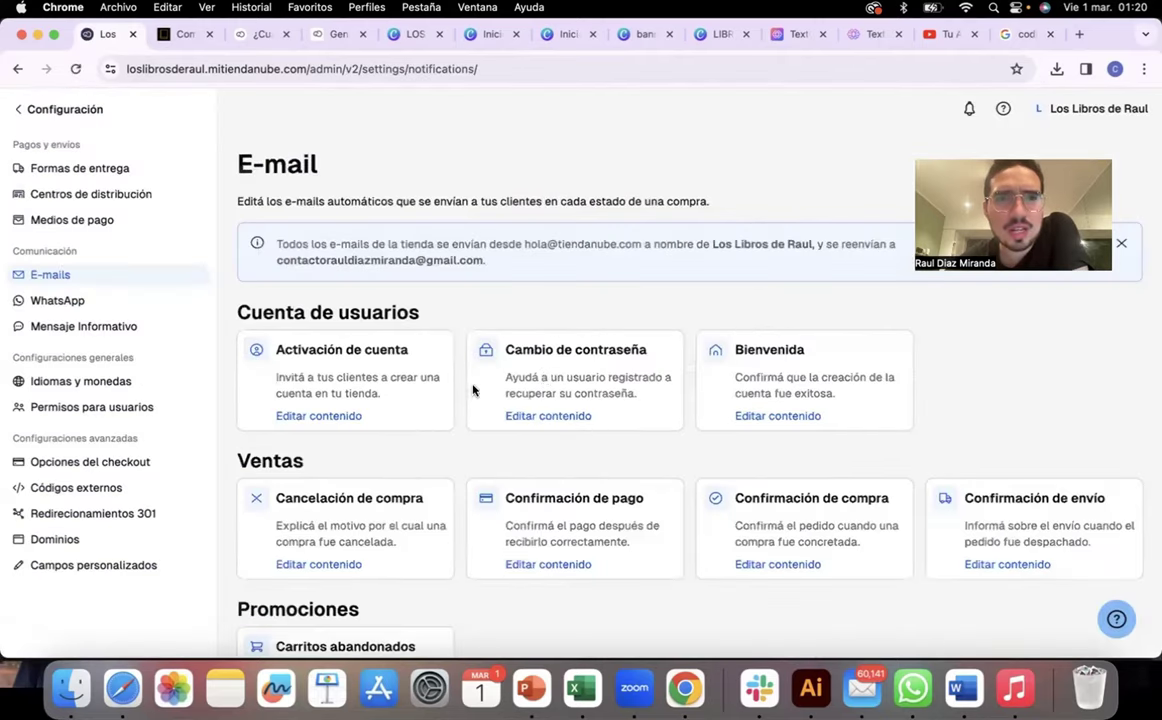
{"action": "scroll", "coordinate": [563, 395], "scroll_direction": "down", "scroll_amount": 3}
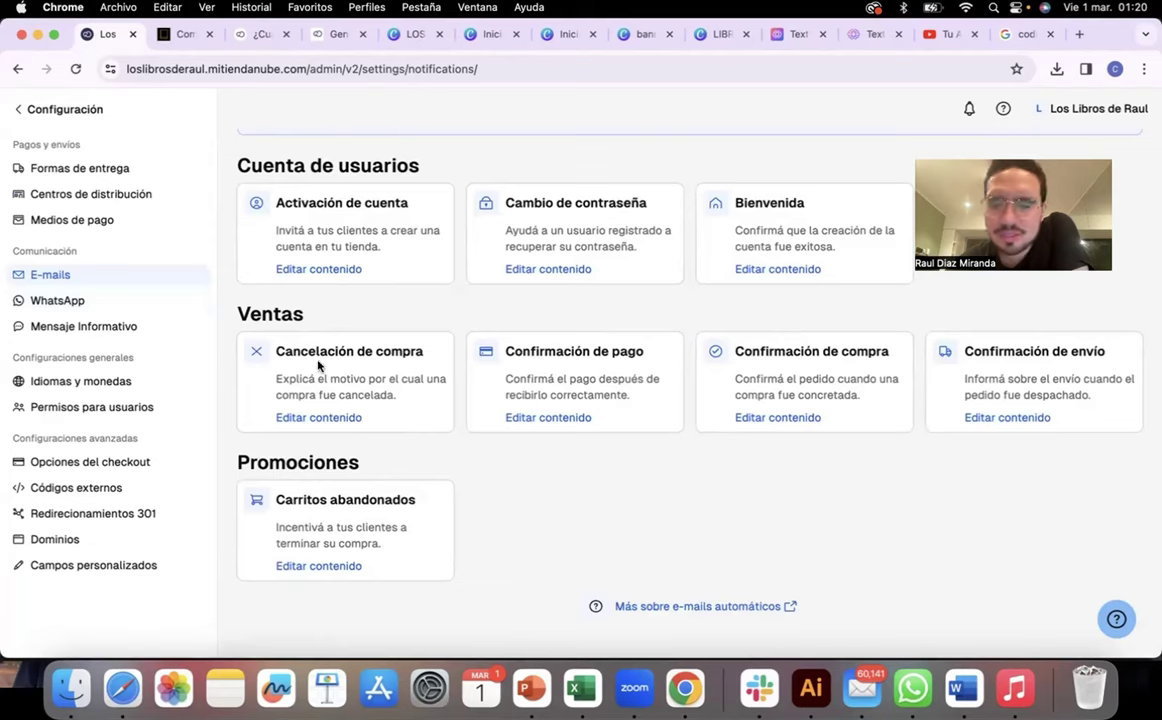
{"action": "left_click", "coordinate": [18, 108]}
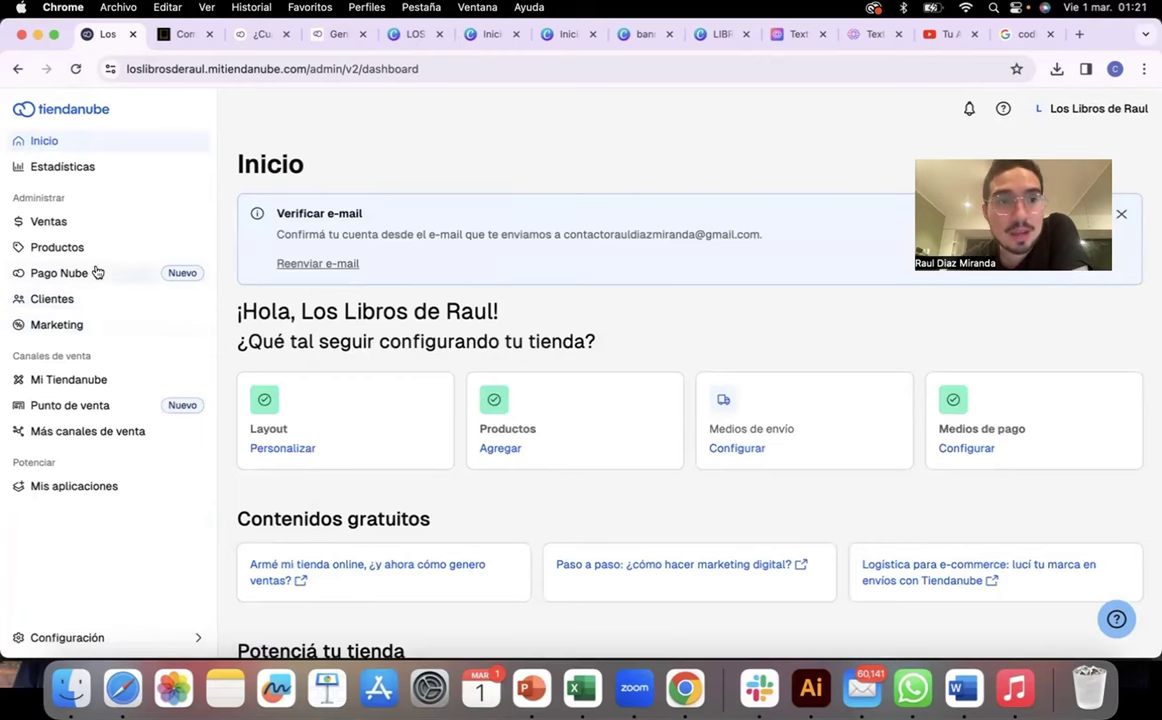
{"action": "left_click", "coordinate": [63, 300]}
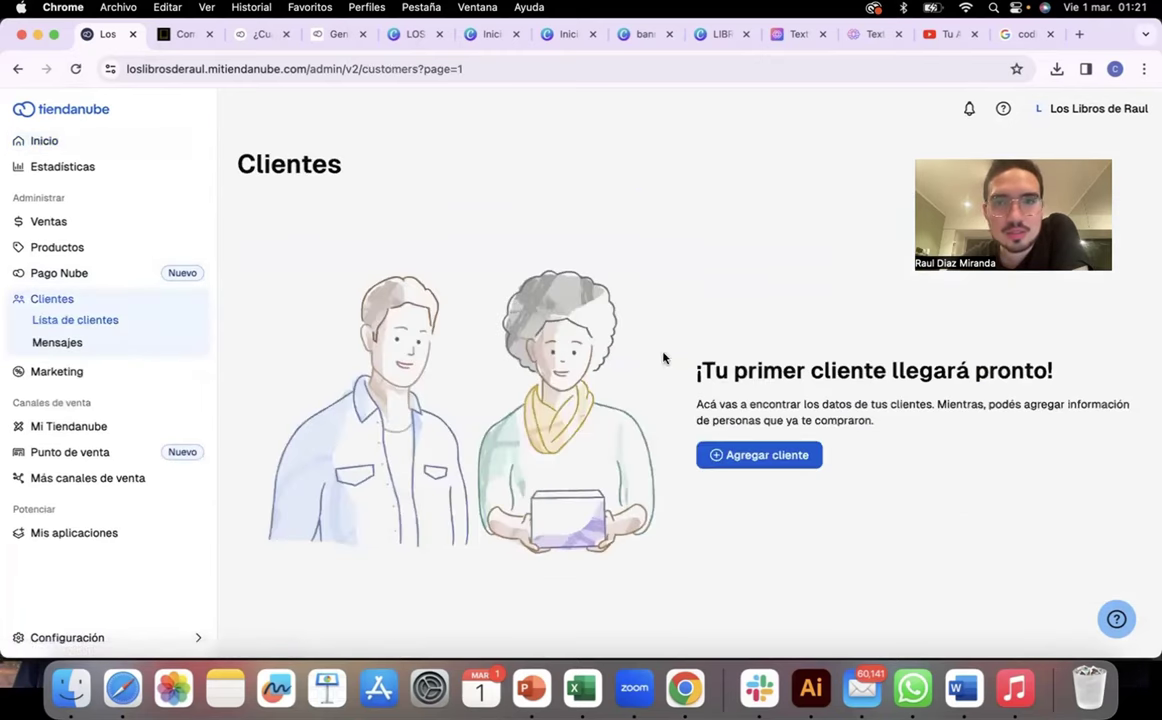
{"action": "left_click", "coordinate": [57, 372]}
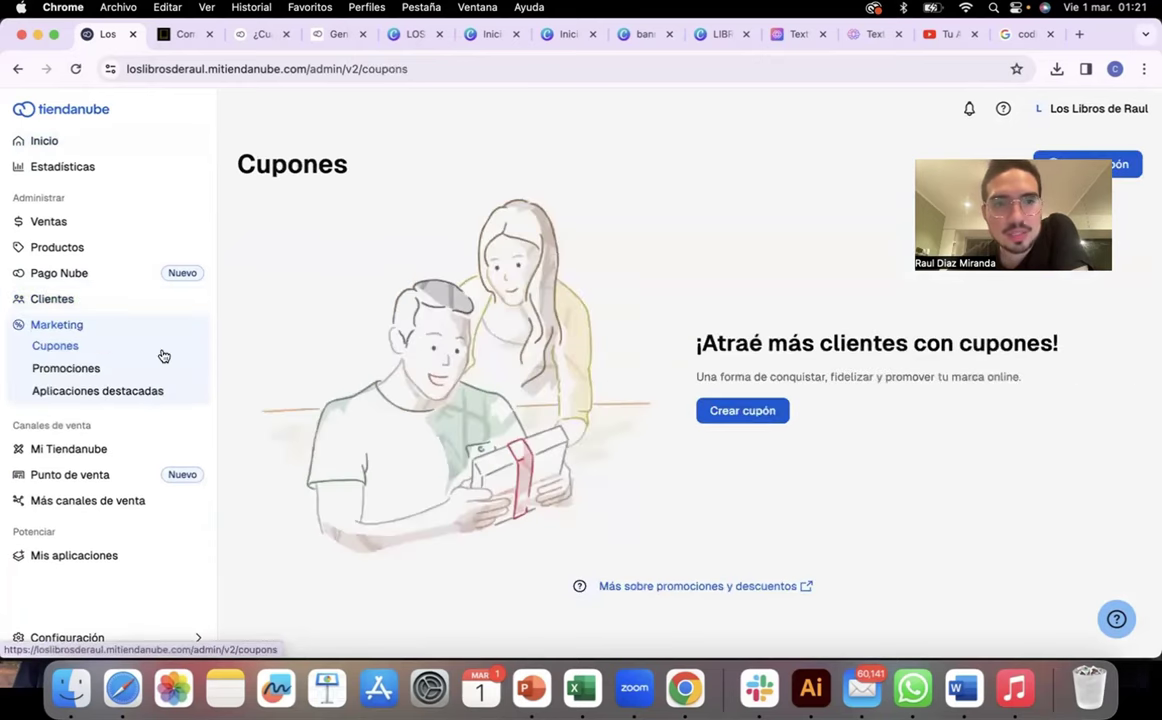
Step: Start a new coupon with code LANZAMIENTO and a 30% discount
{"action": "left_click", "coordinate": [739, 416]}
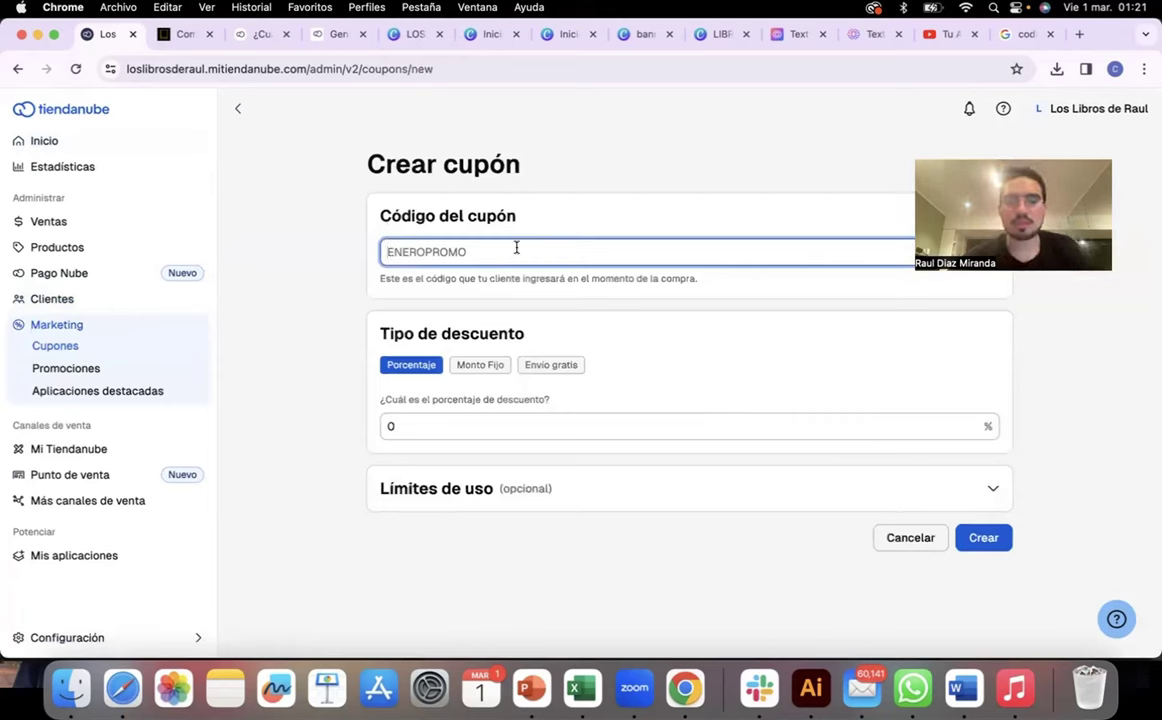
{"action": "type", "text": "LANZAMIENTO"}
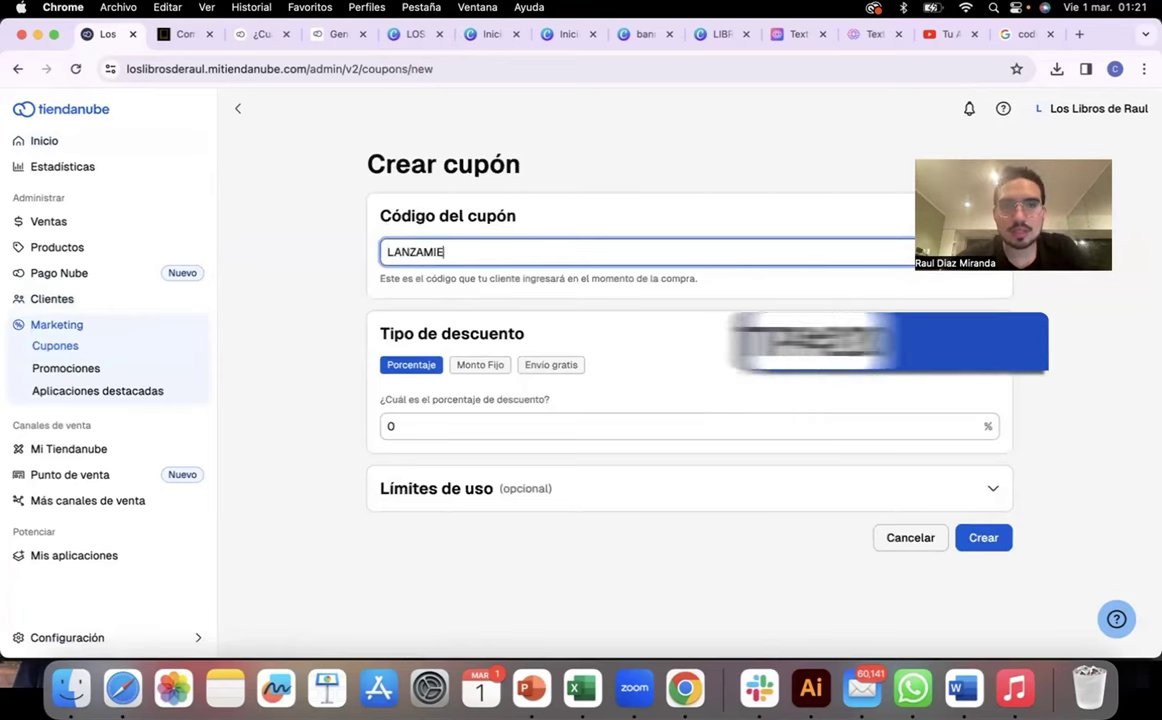
{"action": "left_click", "coordinate": [493, 436]}
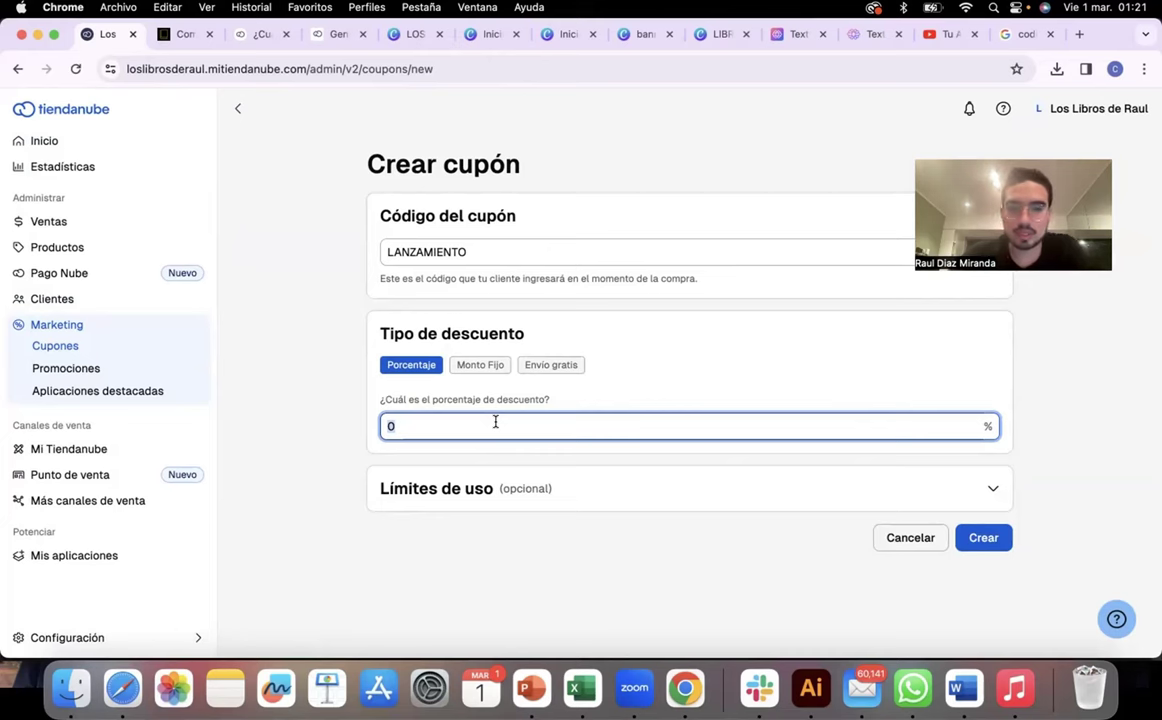
{"action": "left_click", "coordinate": [686, 379]}
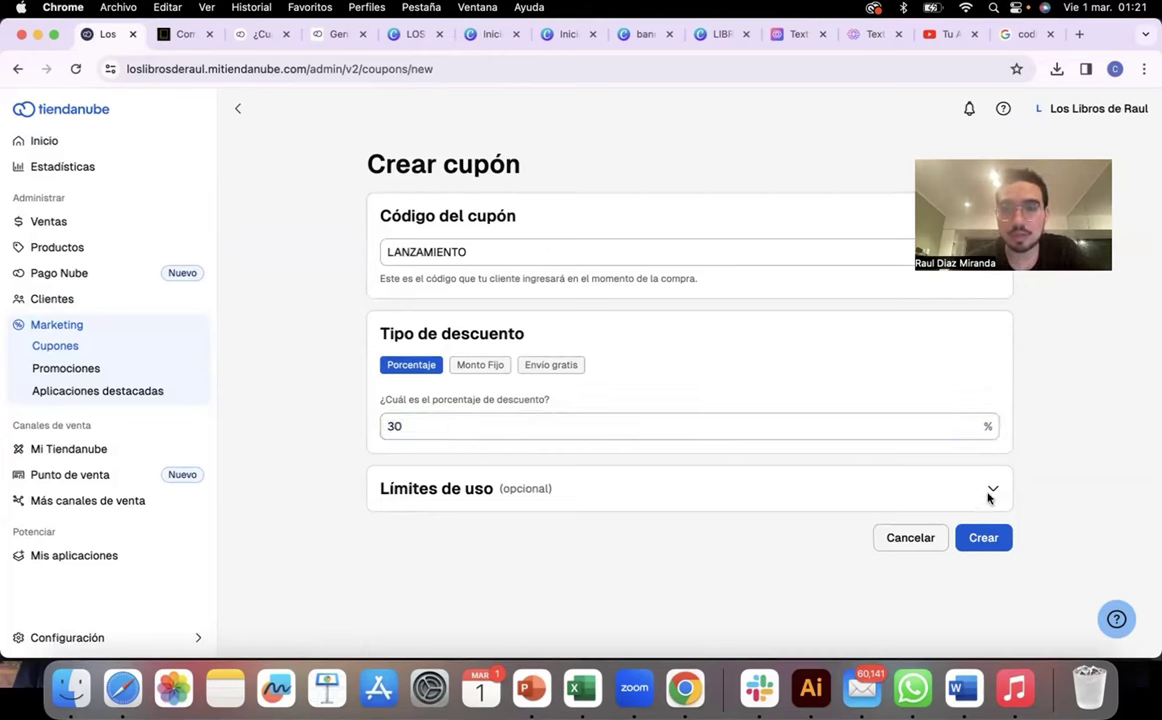
Step: Limit the coupon to 1 use, valid from 01/03/2024 to 07/04/2024
{"action": "left_click", "coordinate": [992, 490]}
{"action": "scroll", "coordinate": [505, 406], "scroll_direction": "down", "scroll_amount": 3}
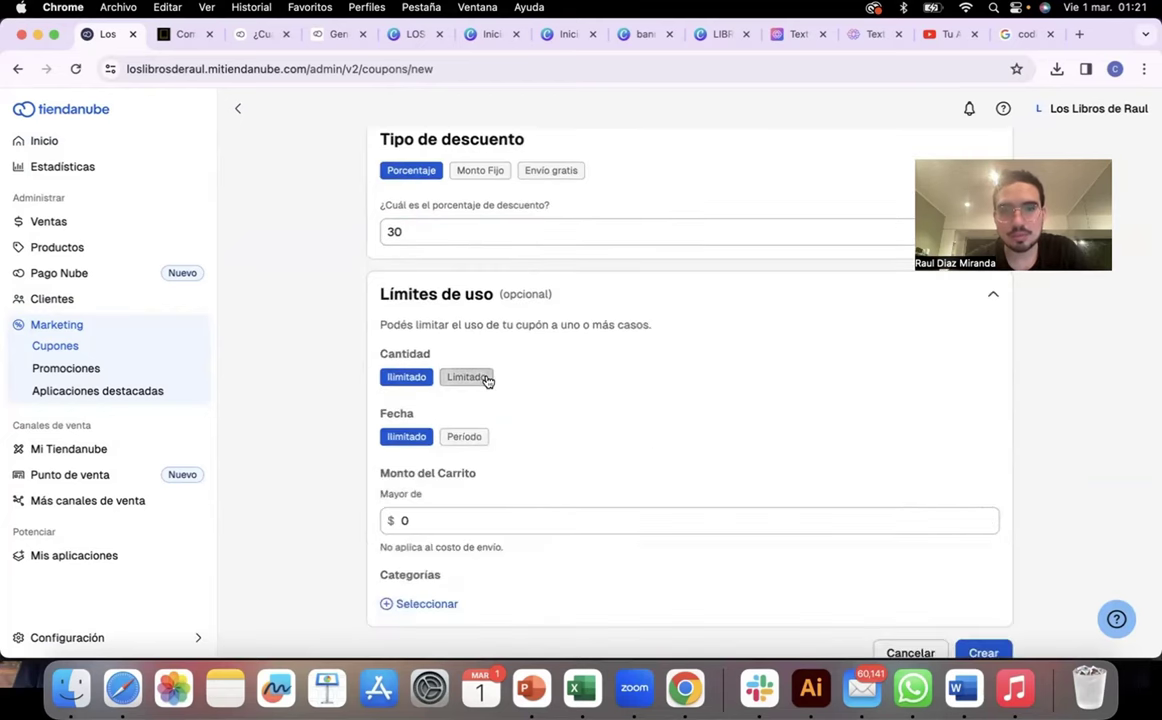
{"action": "left_click", "coordinate": [487, 378]}
{"action": "scroll", "coordinate": [470, 376], "scroll_direction": "down", "scroll_amount": 1}
{"action": "type", "text": "1"}
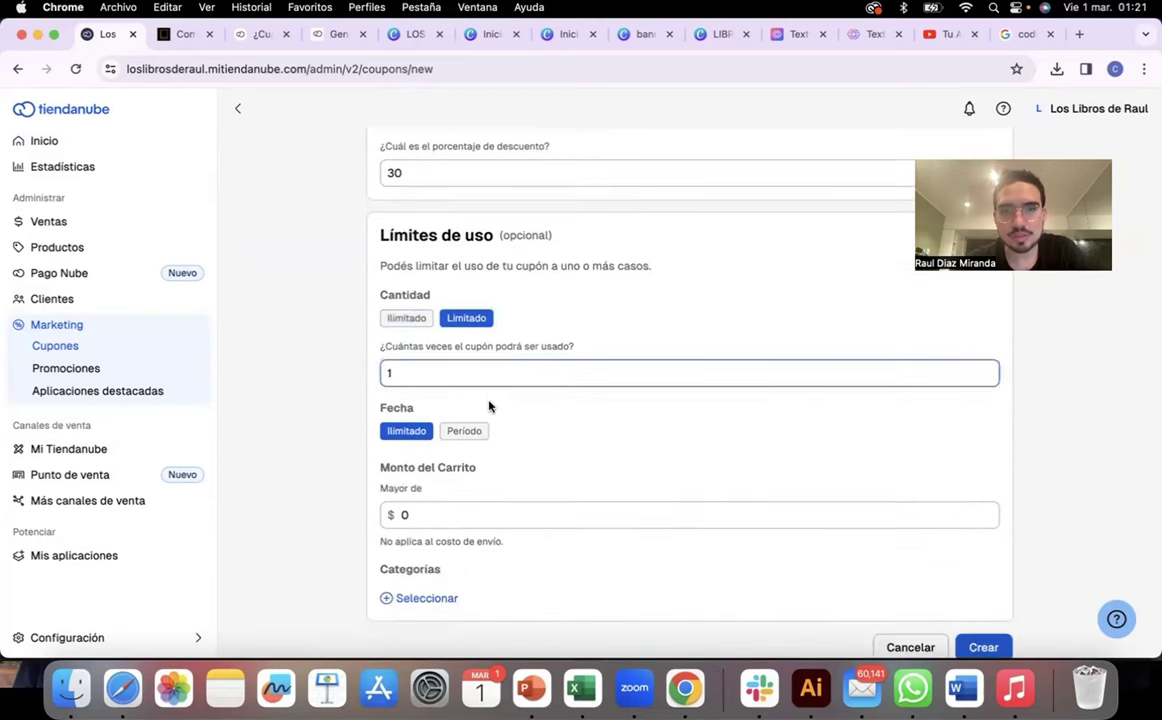
{"action": "left_click", "coordinate": [464, 431]}
{"action": "scroll", "coordinate": [459, 460], "scroll_direction": "down", "scroll_amount": 1}
{"action": "left_click", "coordinate": [762, 421]}
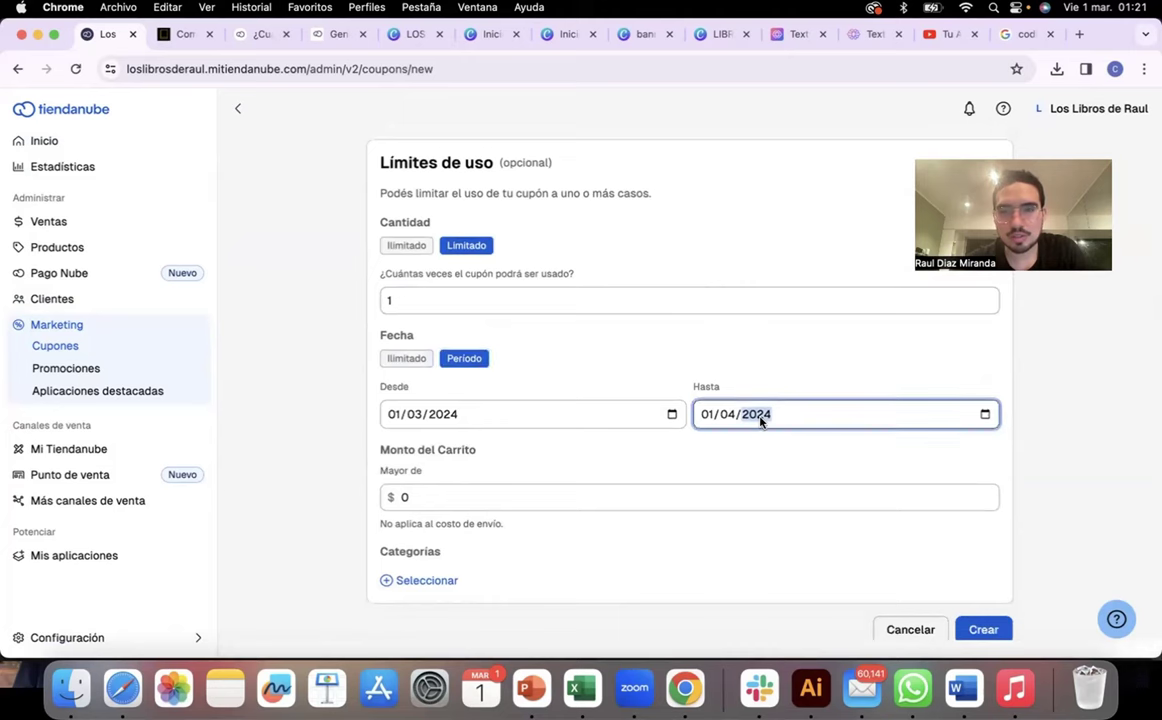
{"action": "left_click", "coordinate": [985, 416]}
{"action": "left_click", "coordinate": [848, 500]}
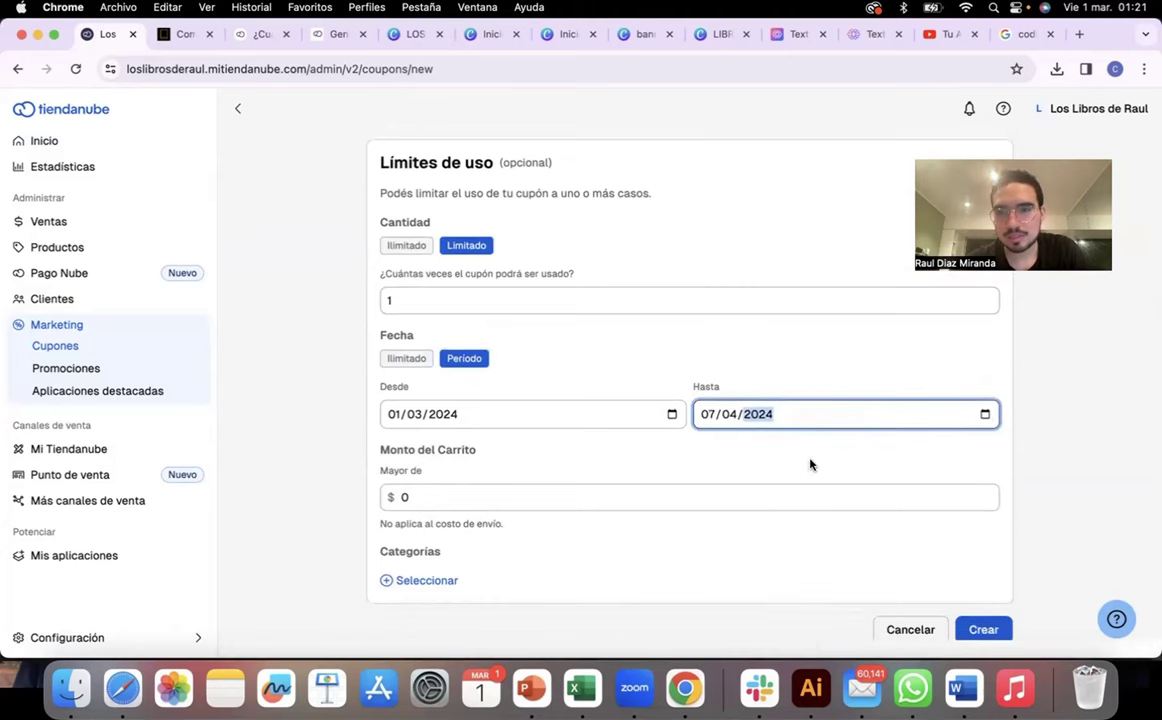
Step: Leave categories unselected and create the LANZAMIENTO coupon
{"action": "scroll", "coordinate": [771, 455], "scroll_direction": "down", "scroll_amount": 1}
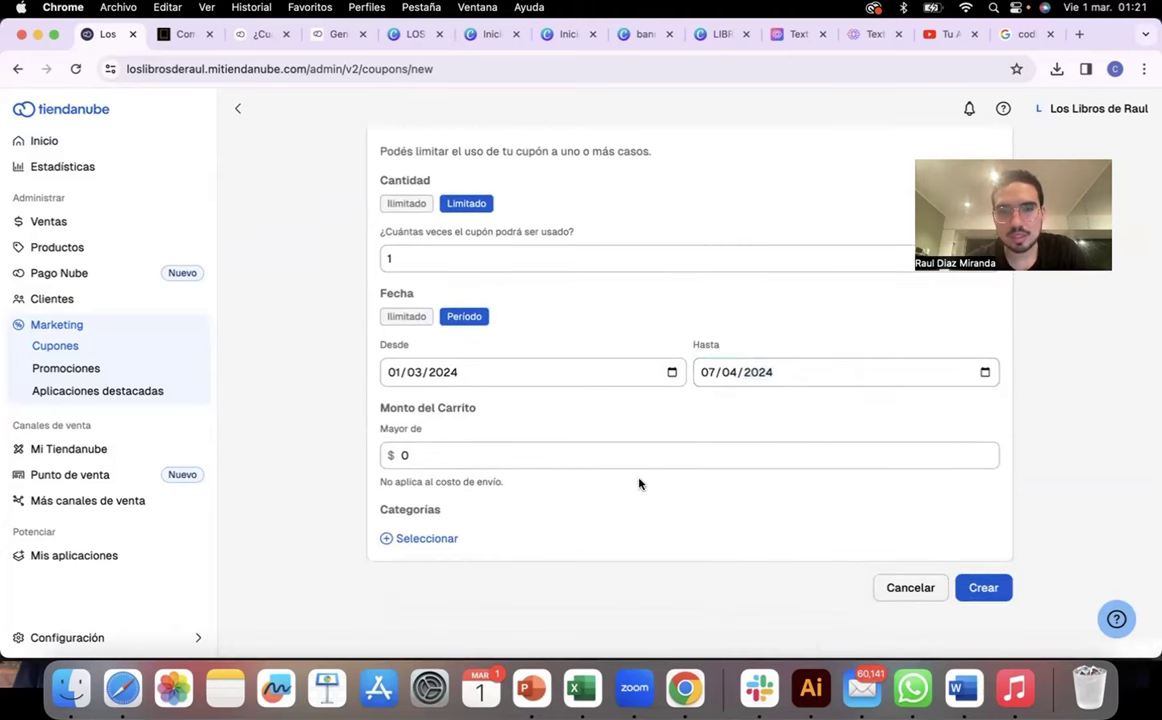
{"action": "scroll", "coordinate": [620, 478], "scroll_direction": "up", "scroll_amount": 1}
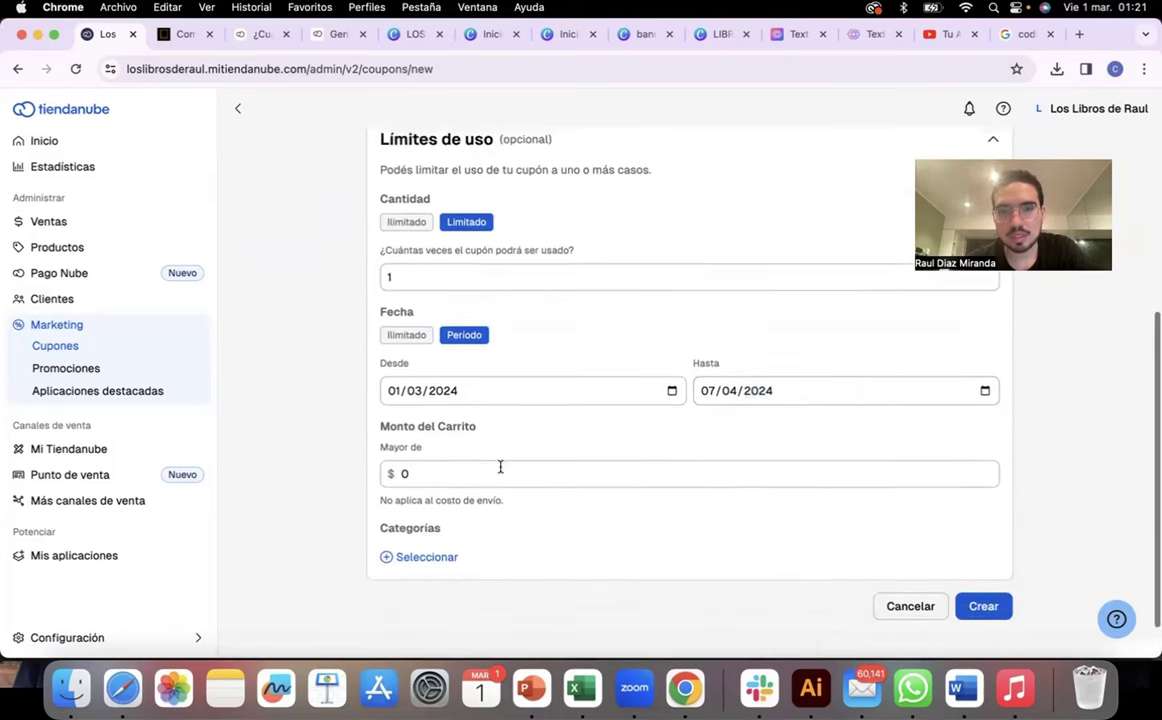
{"action": "left_click", "coordinate": [425, 557]}
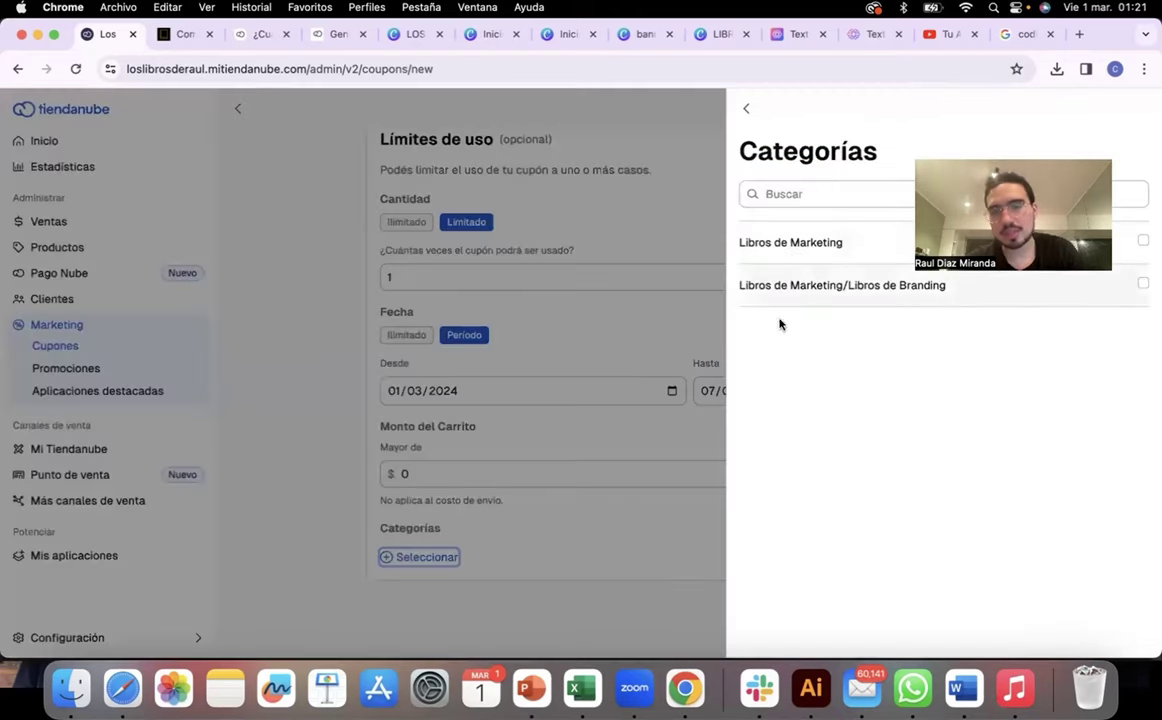
{"action": "left_click", "coordinate": [590, 440]}
{"action": "left_click", "coordinate": [985, 606]}
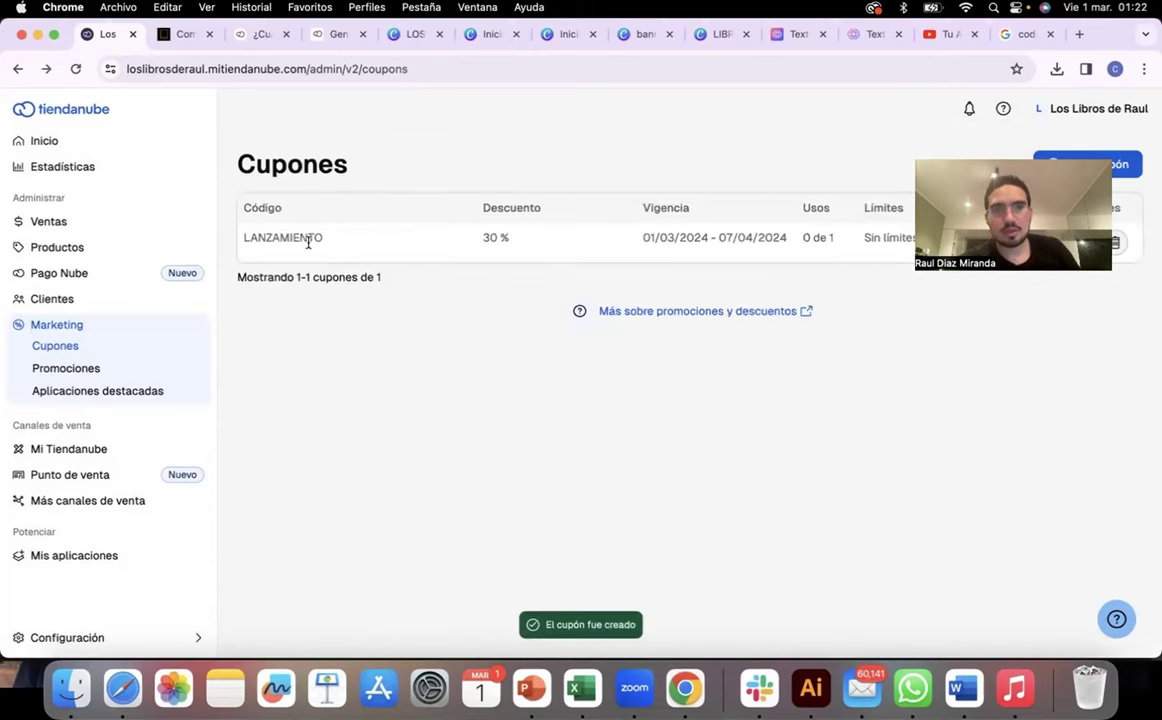
Step: Return to the admin dashboard and dismiss the e-mail verification notice
{"action": "double_click", "coordinate": [308, 238]}
{"action": "left_click", "coordinate": [70, 132]}
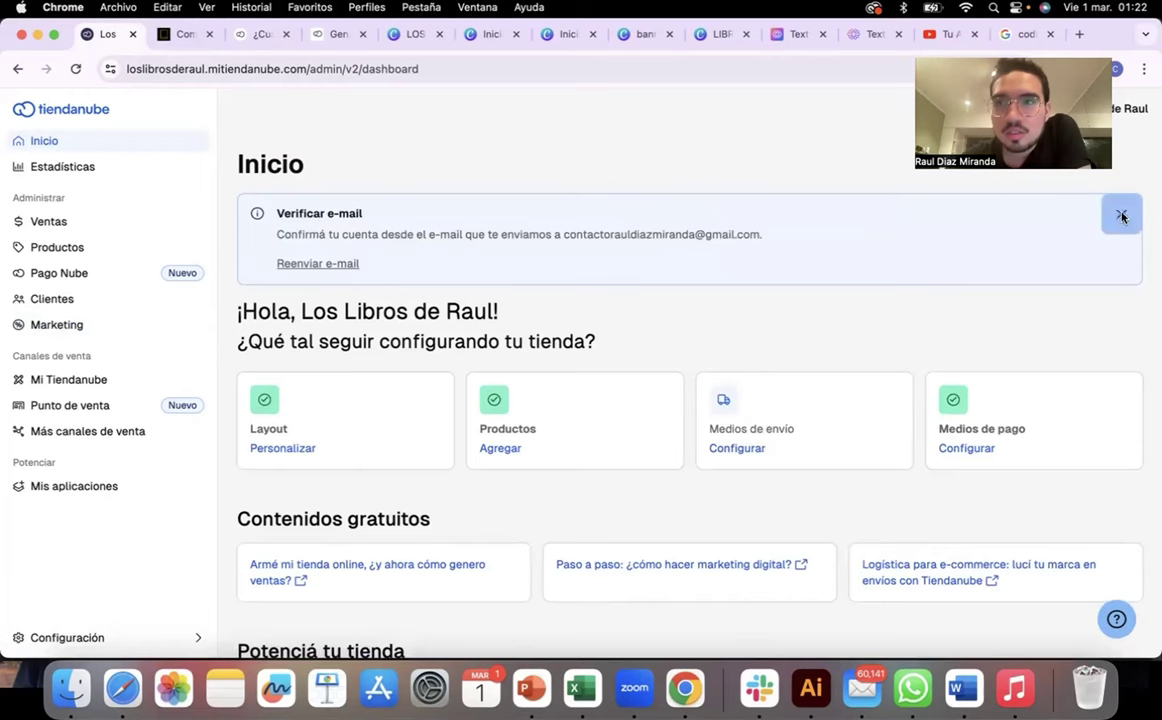
{"action": "left_click", "coordinate": [1122, 217]}
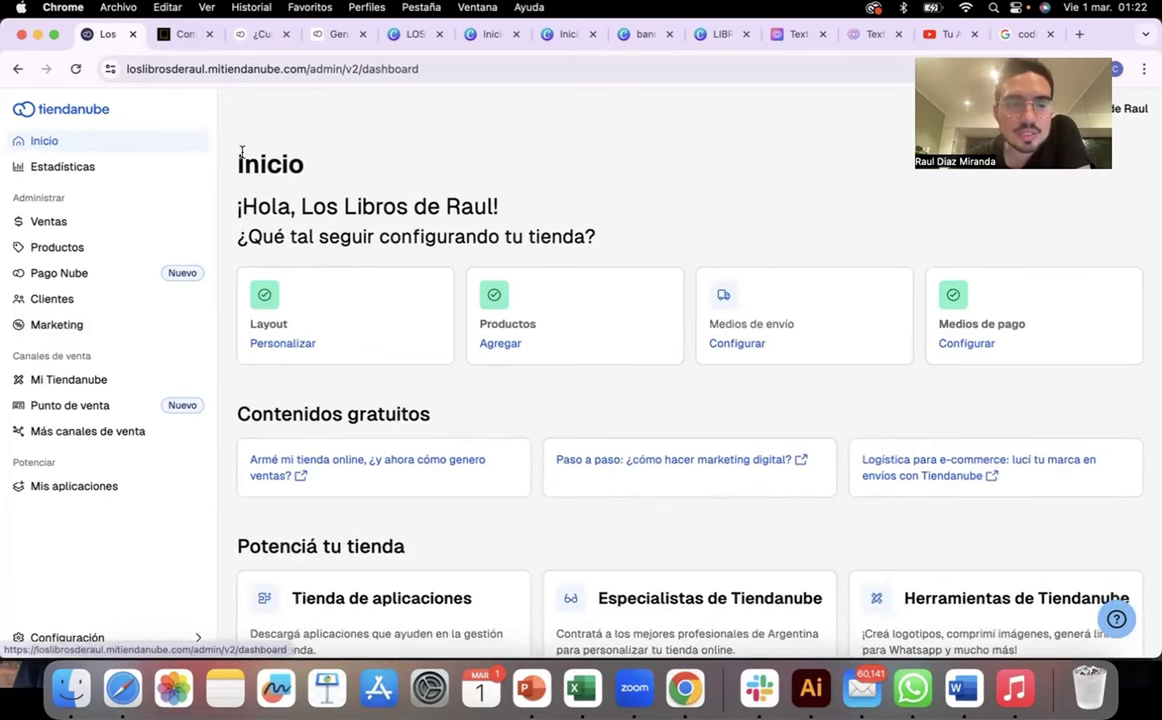
{"action": "scroll", "coordinate": [472, 400], "scroll_direction": "down", "scroll_amount": 3}
{"action": "scroll", "coordinate": [472, 400], "scroll_direction": "up", "scroll_amount": 3}
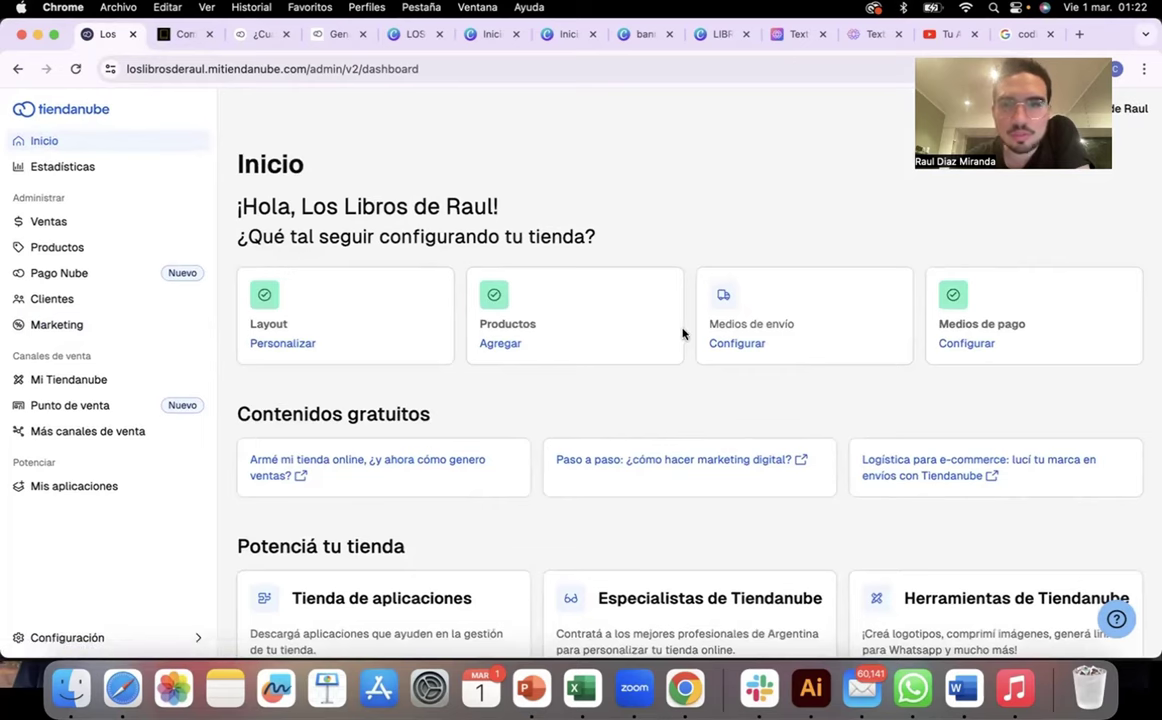
Step: Set the standard shipping cost to $0 with 5 business days delivery and save
{"action": "left_click", "coordinate": [735, 344]}
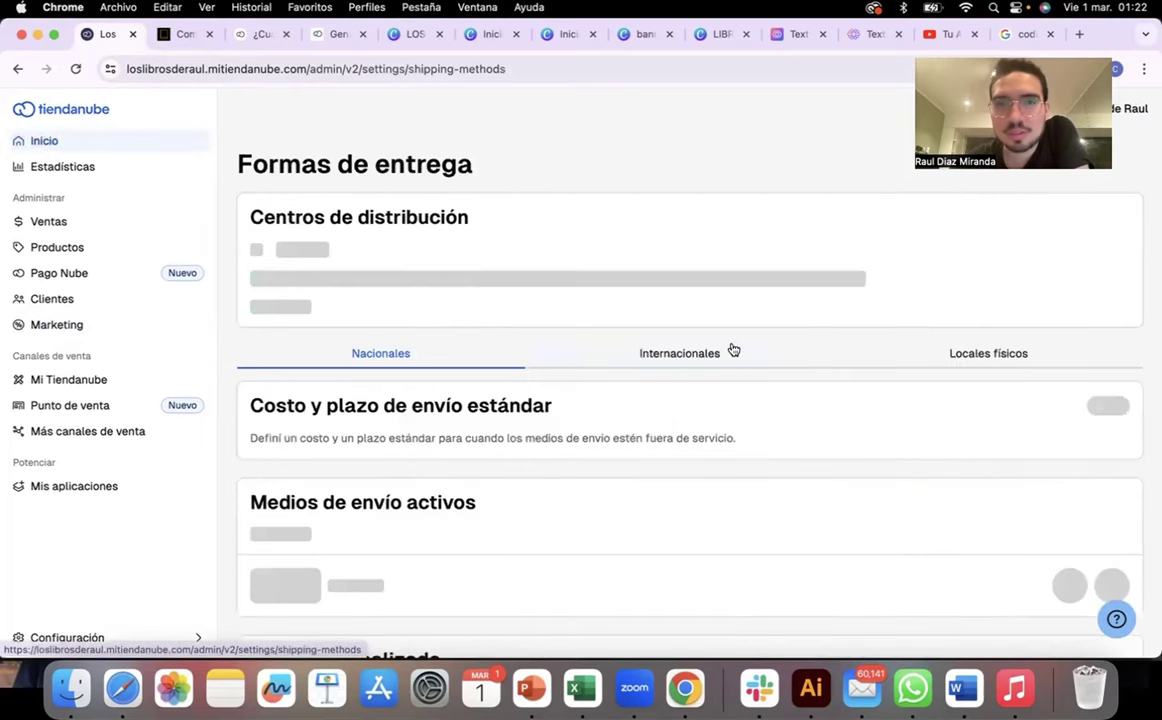
{"action": "scroll", "coordinate": [311, 336], "scroll_direction": "down", "scroll_amount": 2}
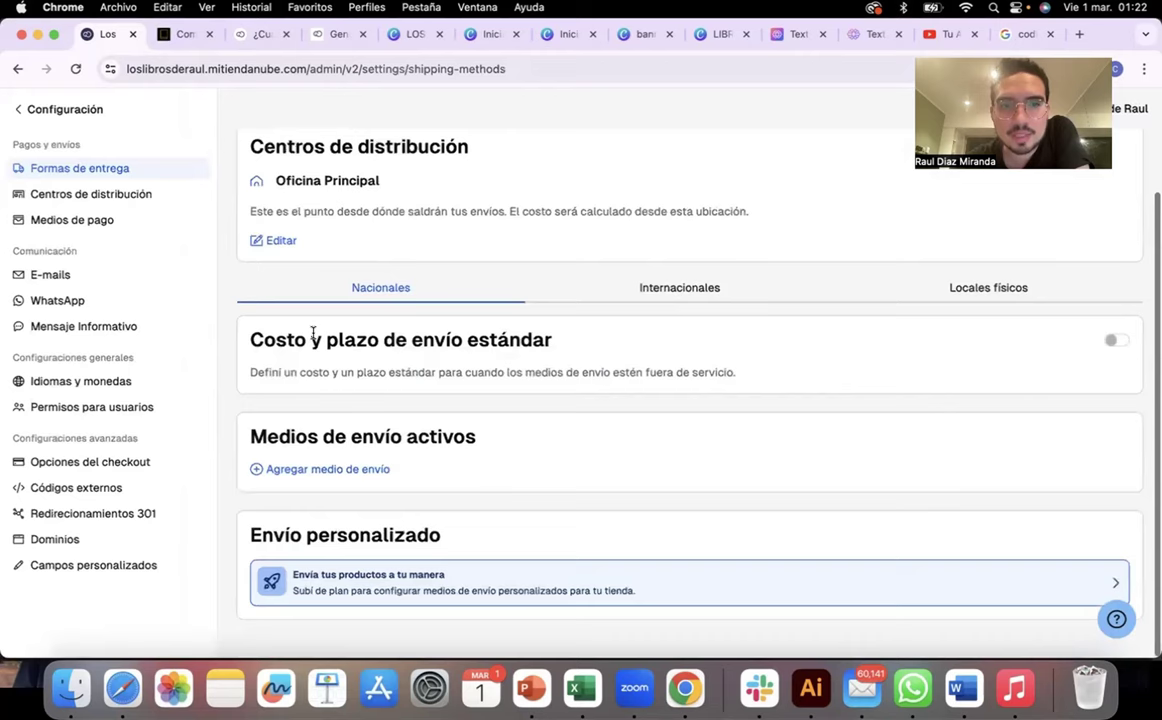
{"action": "left_click", "coordinate": [345, 470]}
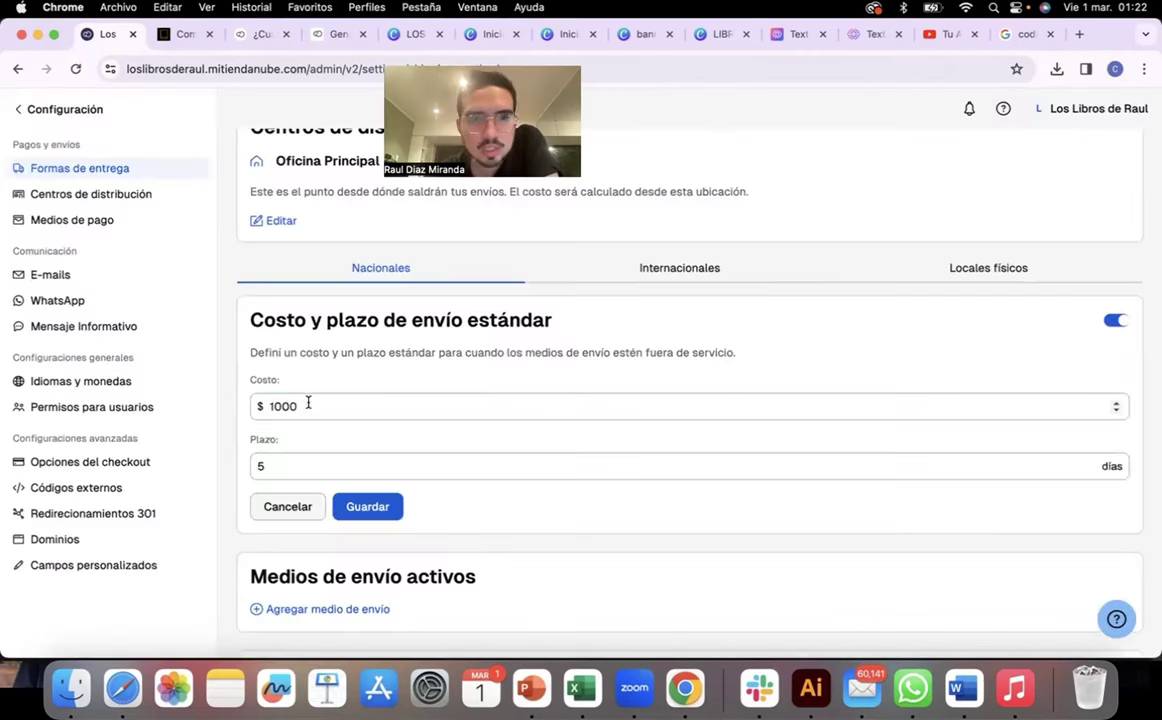
{"action": "double_click", "coordinate": [309, 404]}
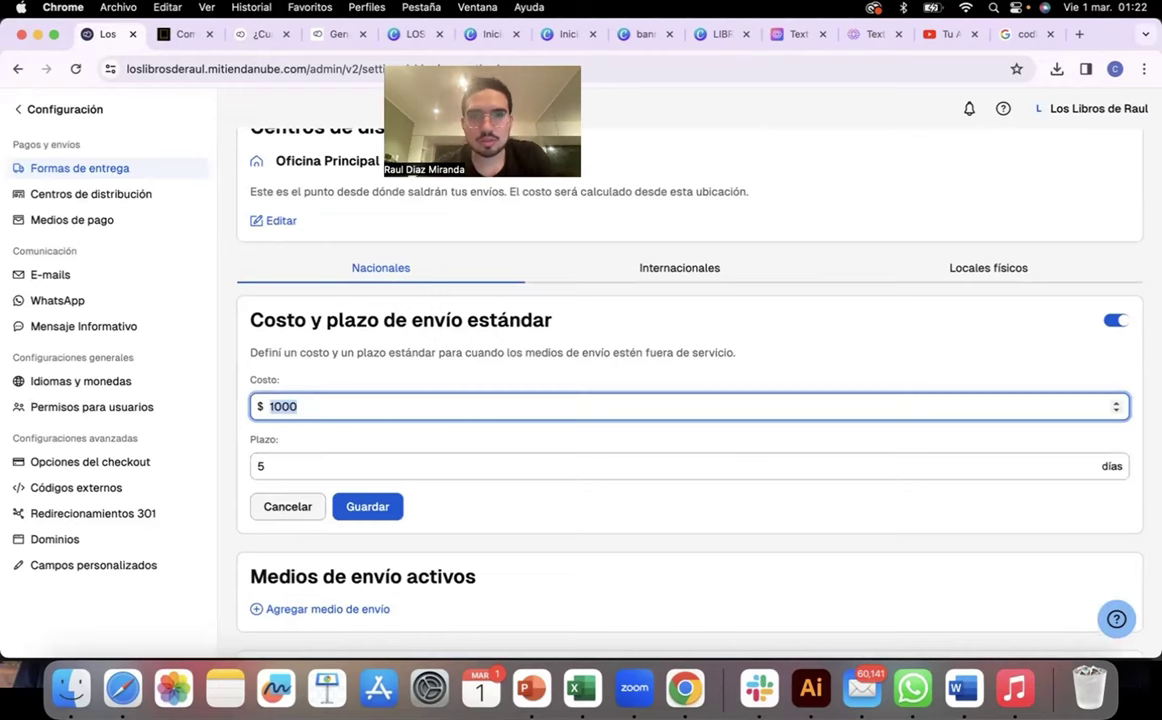
{"action": "left_click", "coordinate": [382, 459]}
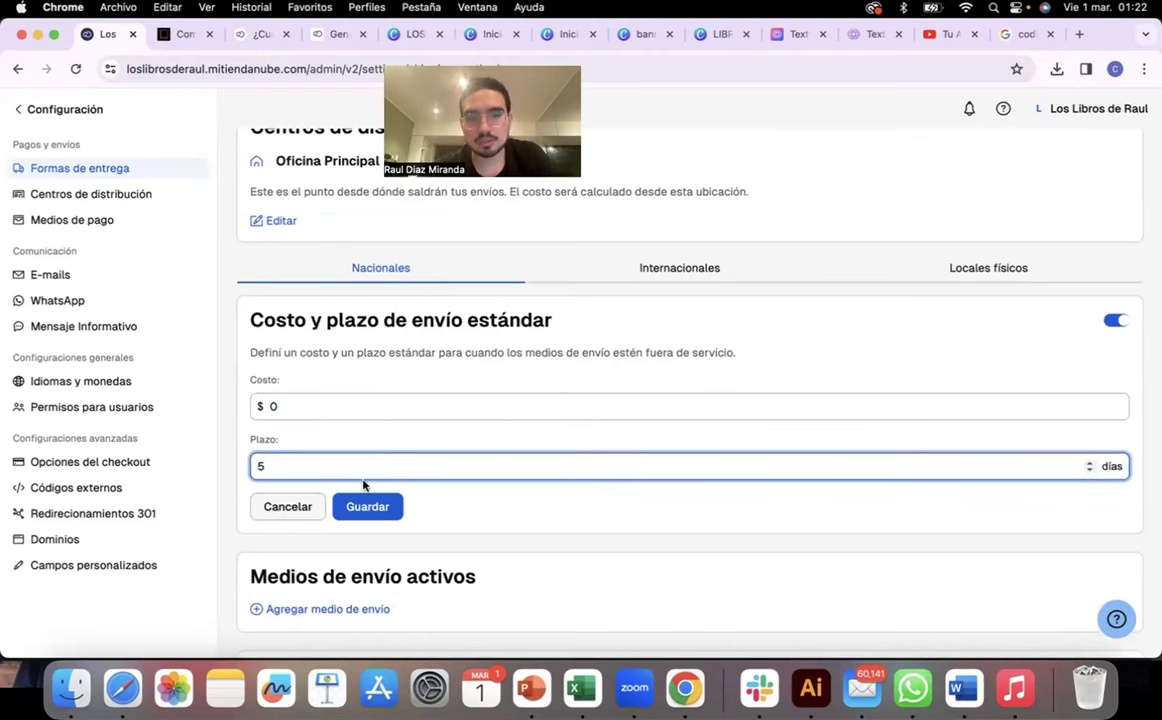
{"action": "left_click", "coordinate": [363, 504]}
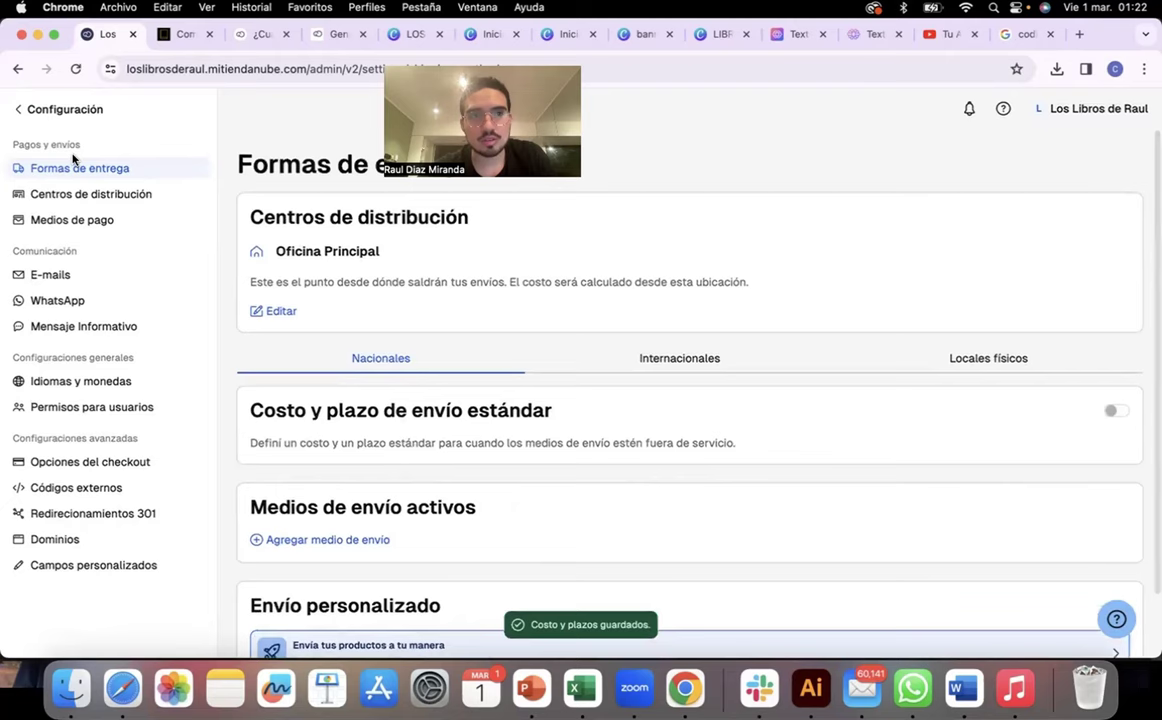
Step: Switch on the standard $0 / 5 días hábiles shipping fallback in shipping settings
{"action": "left_click", "coordinate": [16, 108]}
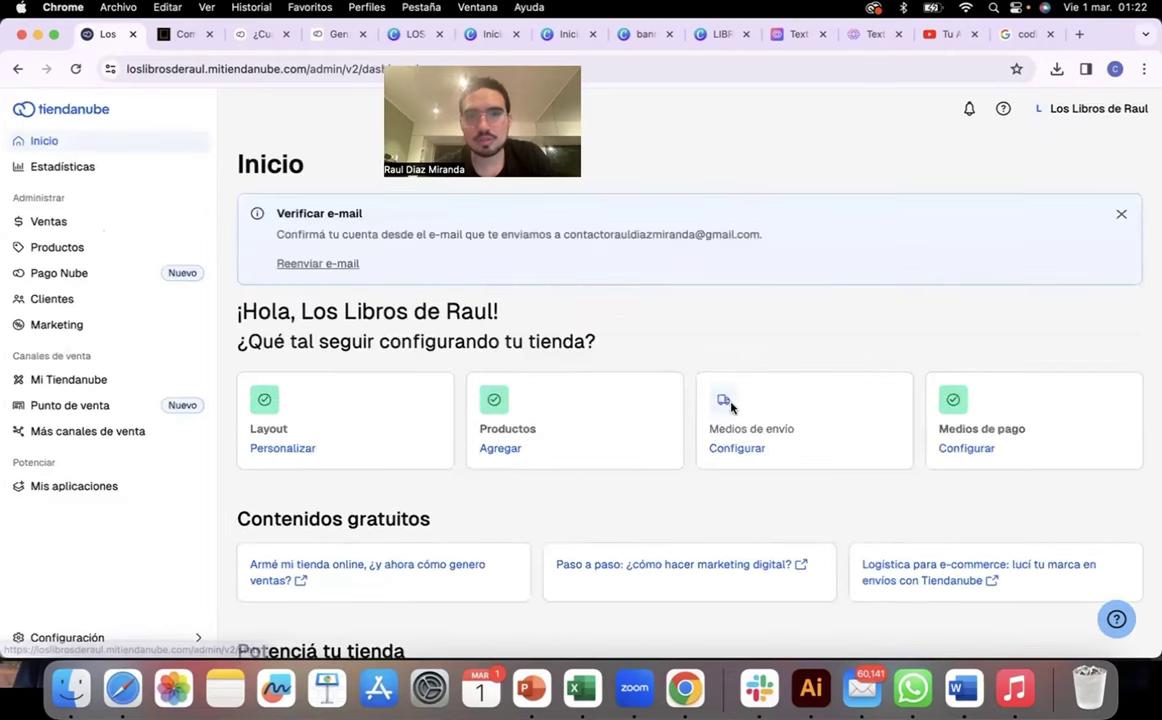
{"action": "left_click", "coordinate": [720, 403]}
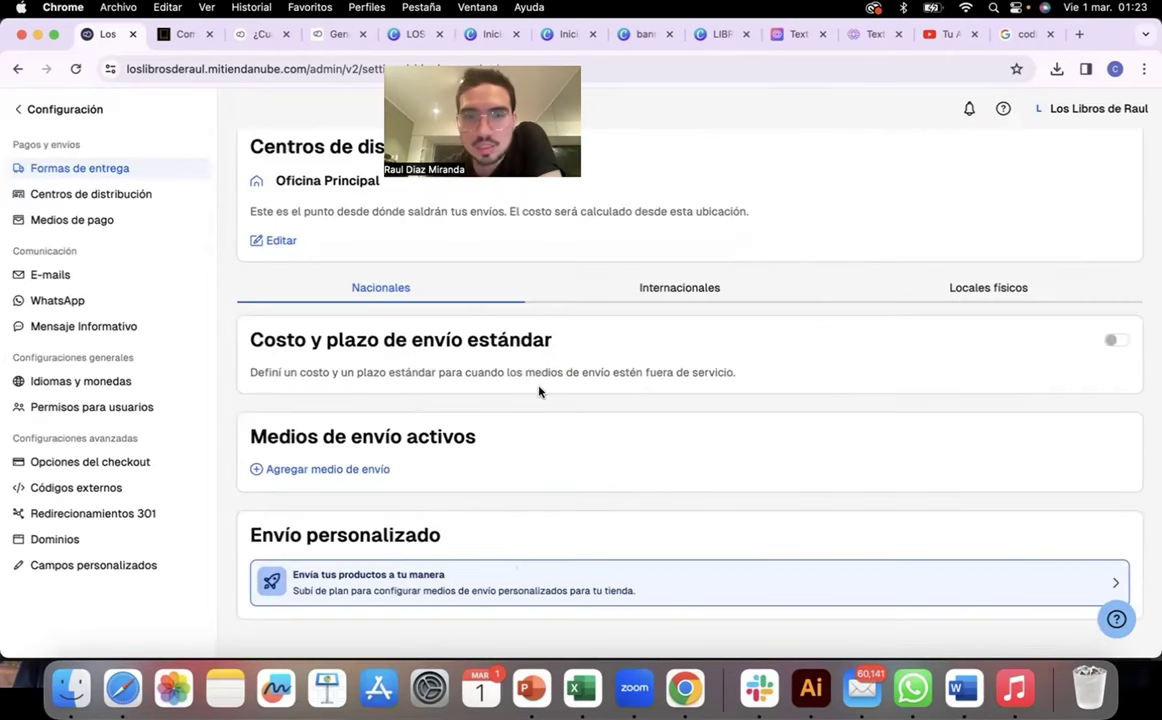
{"action": "left_click", "coordinate": [1117, 343]}
{"action": "scroll", "coordinate": [407, 368], "scroll_direction": "down", "scroll_amount": 2}
{"action": "scroll", "coordinate": [773, 467], "scroll_direction": "up", "scroll_amount": 3}
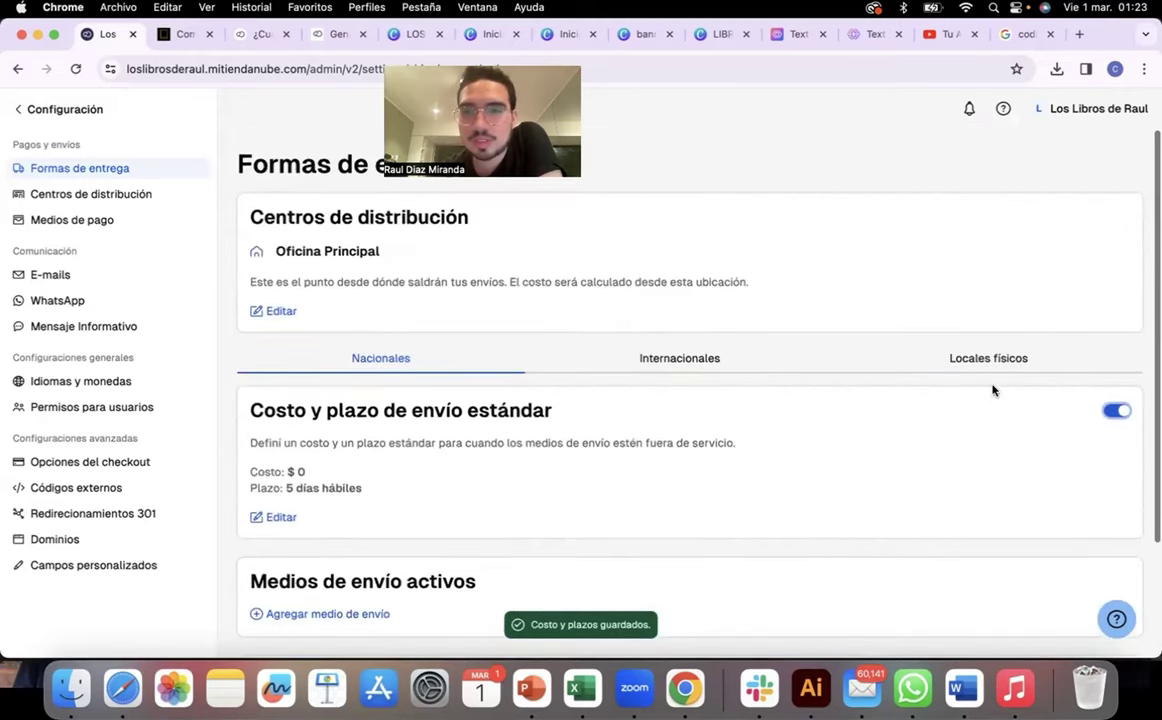
Step: Open the live storefront in a new tab and browse to its product listing
{"action": "left_click", "coordinate": [31, 109]}
{"action": "scroll", "coordinate": [515, 500], "scroll_direction": "down", "scroll_amount": 10}
{"action": "scroll", "coordinate": [515, 500], "scroll_direction": "up", "scroll_amount": 10}
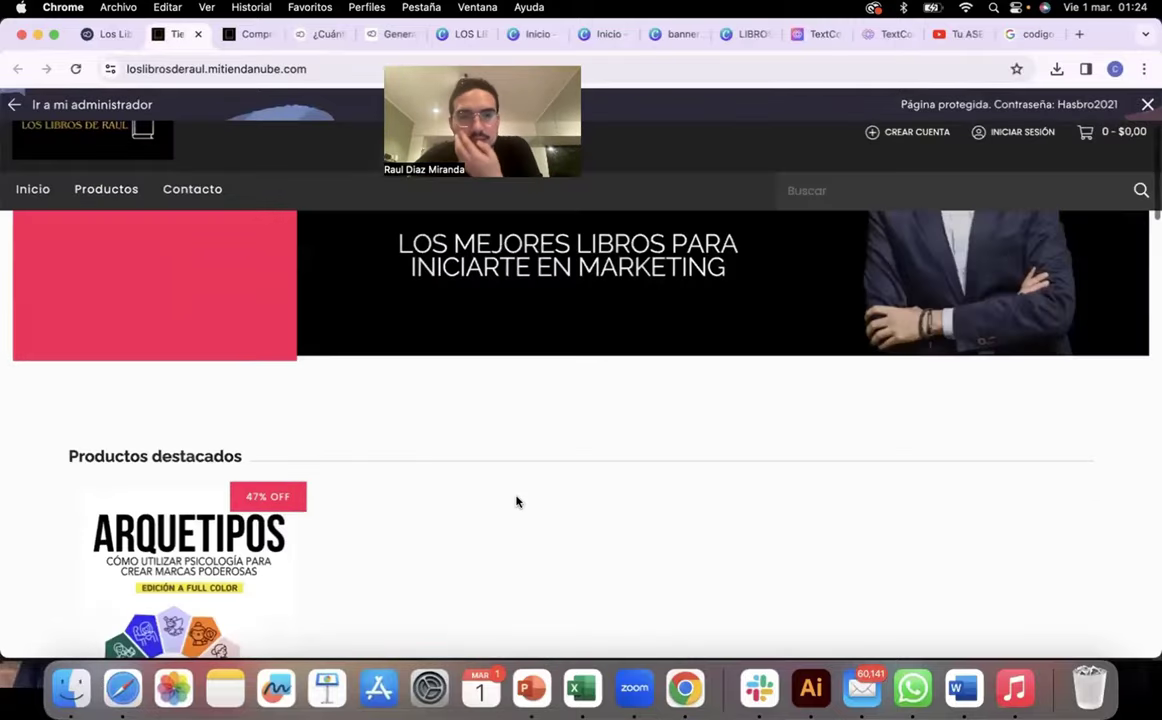
{"action": "scroll", "coordinate": [515, 500], "scroll_direction": "down", "scroll_amount": 7}
{"action": "scroll", "coordinate": [516, 500], "scroll_direction": "down", "scroll_amount": 5}
{"action": "scroll", "coordinate": [170, 210], "scroll_direction": "up", "scroll_amount": 10}
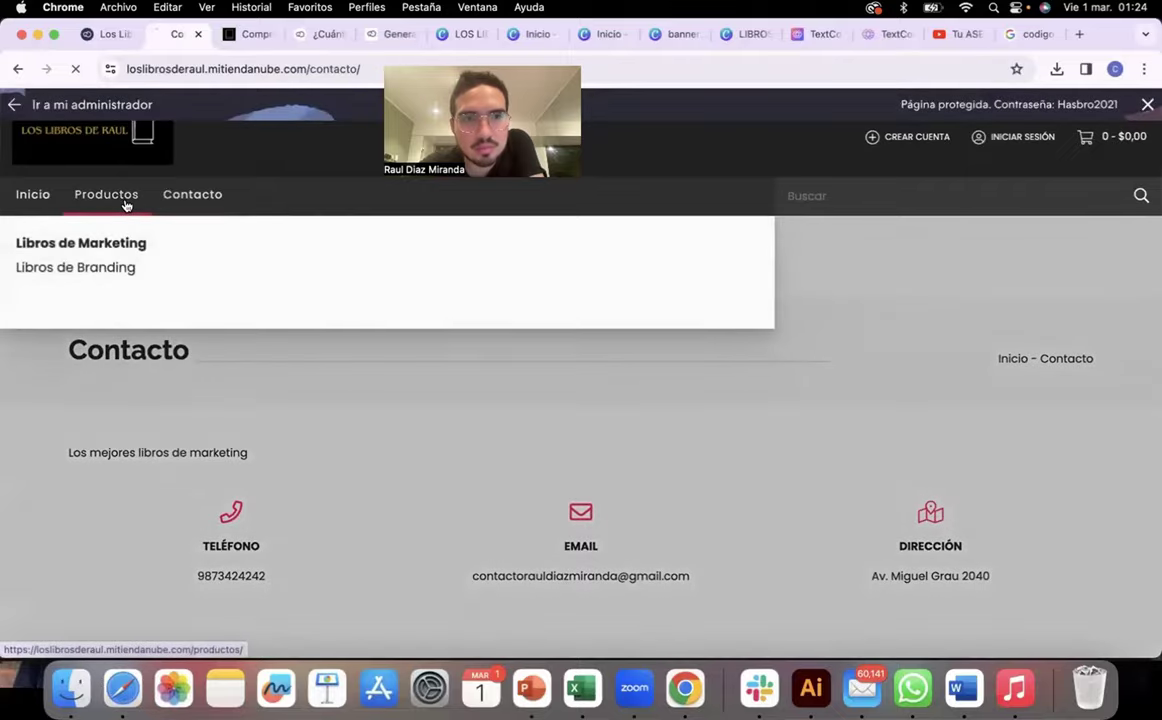
{"action": "left_click", "coordinate": [130, 197]}
Step: Open the Página en construcción settings in the admin and copy the store address
{"action": "left_click", "coordinate": [34, 198]}
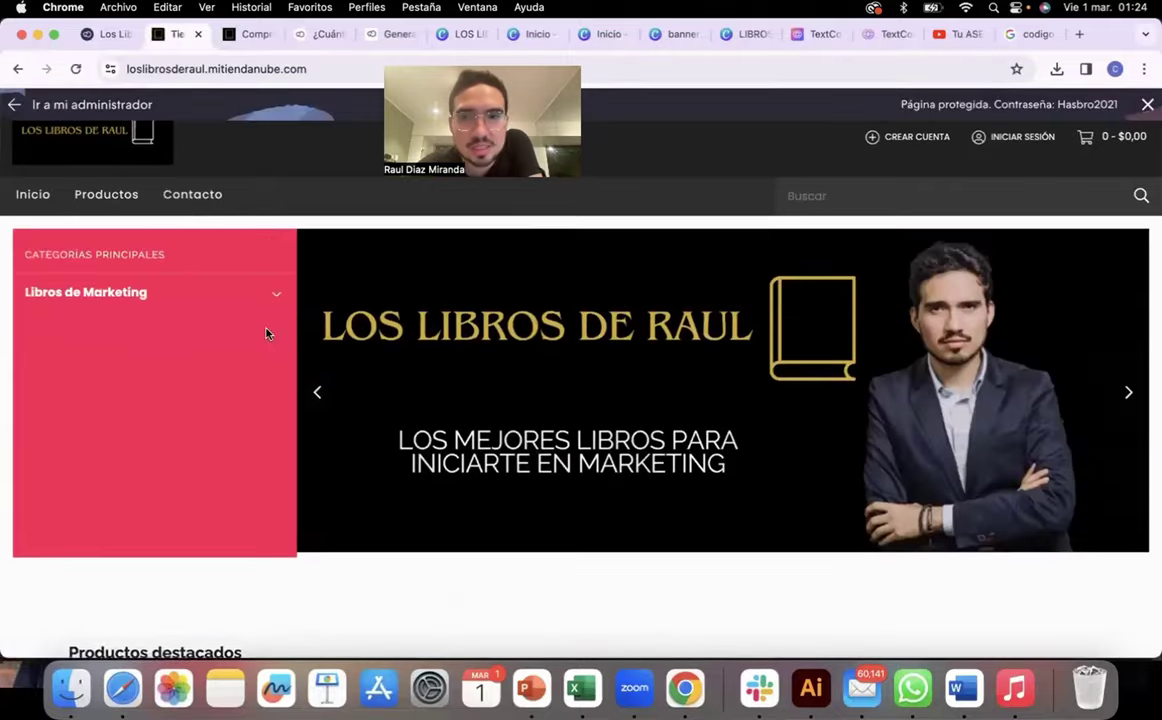
{"action": "left_click", "coordinate": [140, 88]}
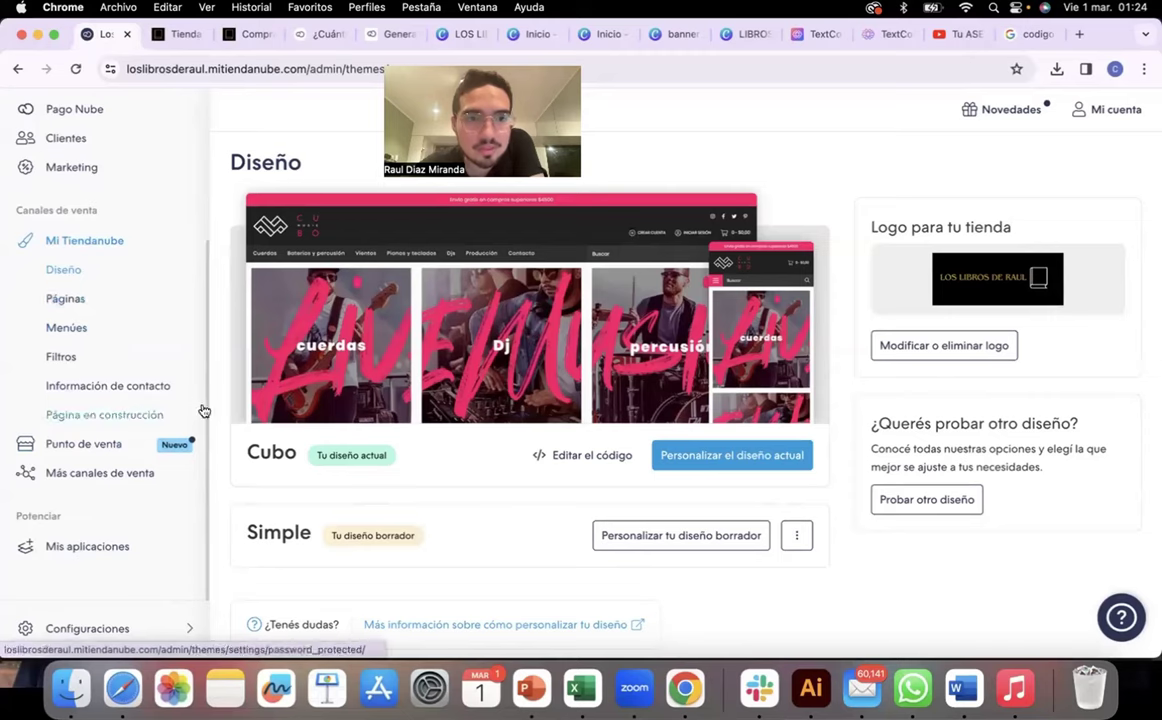
{"action": "left_click", "coordinate": [63, 300]}
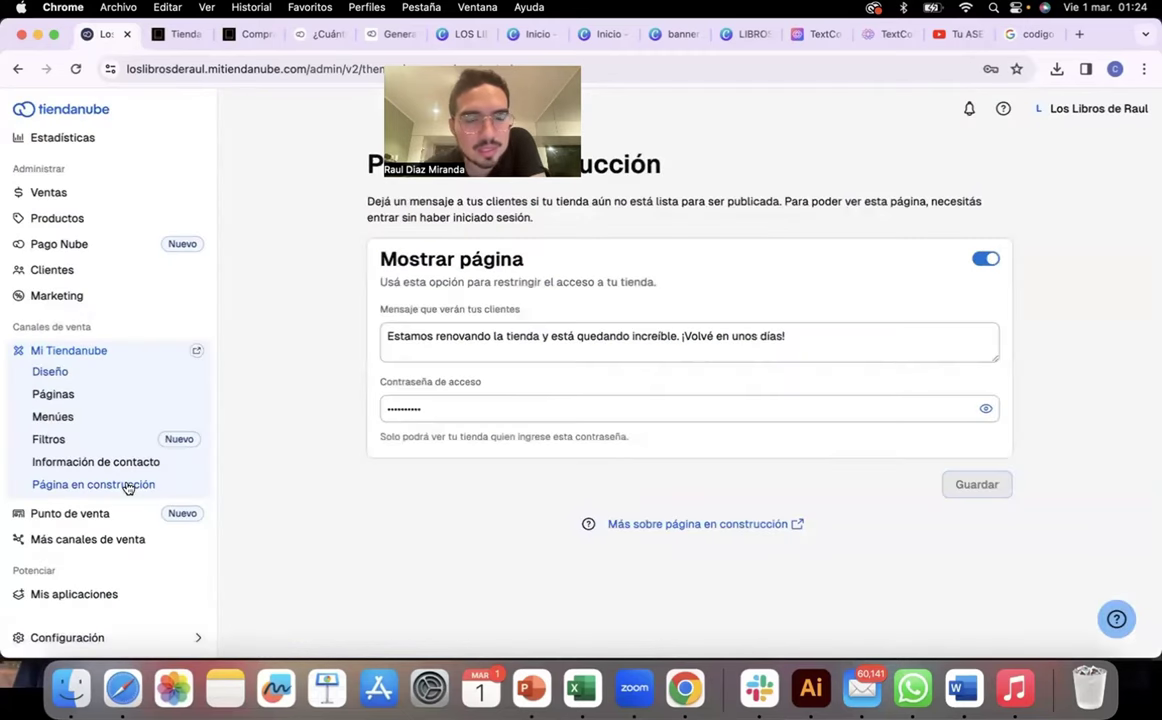
{"action": "left_click", "coordinate": [185, 34]}
{"action": "double_click", "coordinate": [205, 70]}
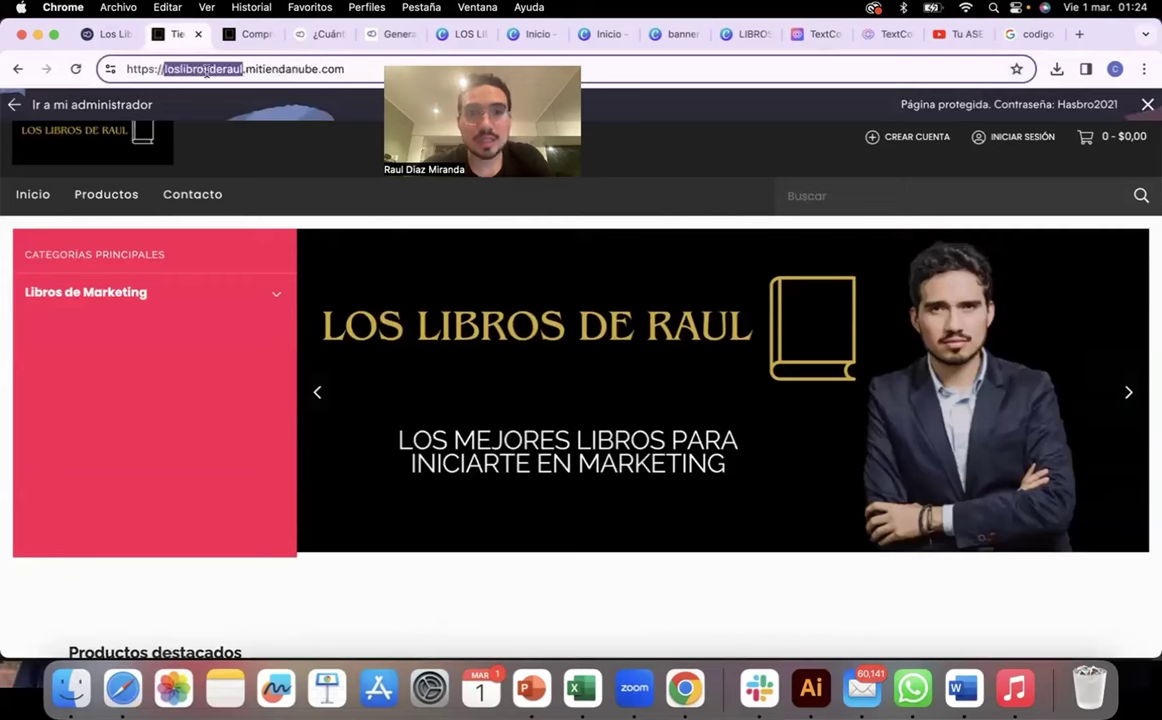
{"action": "left_click", "coordinate": [205, 70]}
{"action": "key", "text": "super+c"}
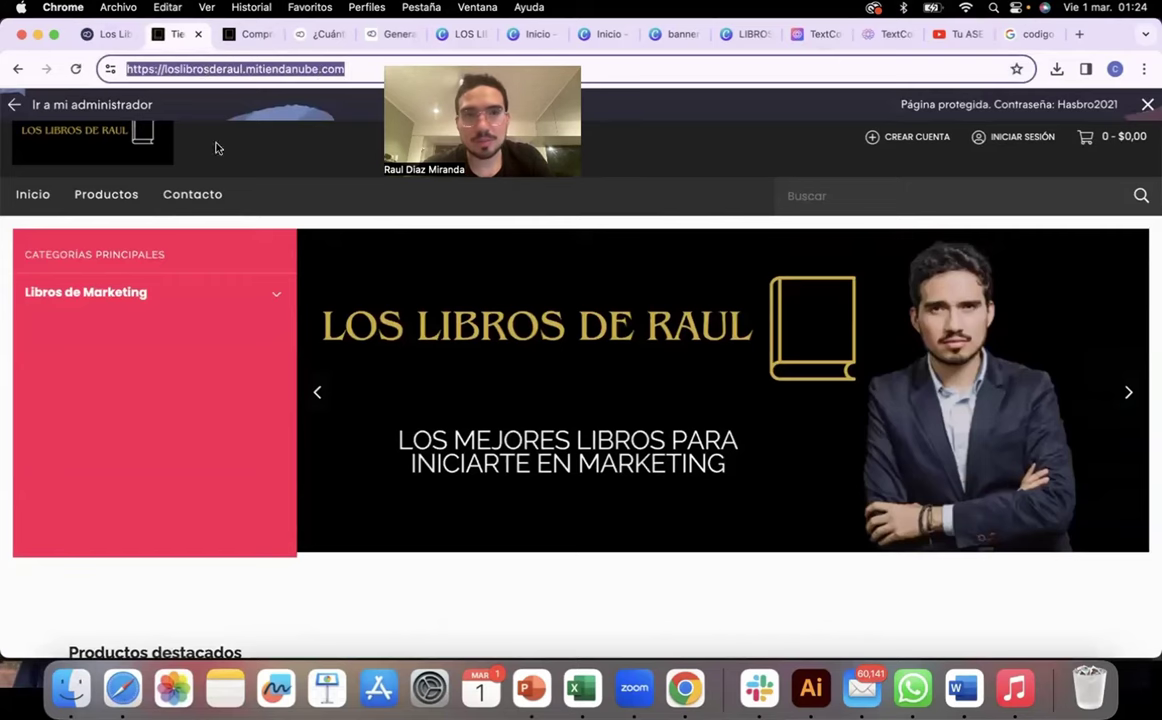
Step: Load the store in a private window to confirm it still asks for a password
{"action": "left_click", "coordinate": [124, 10]}
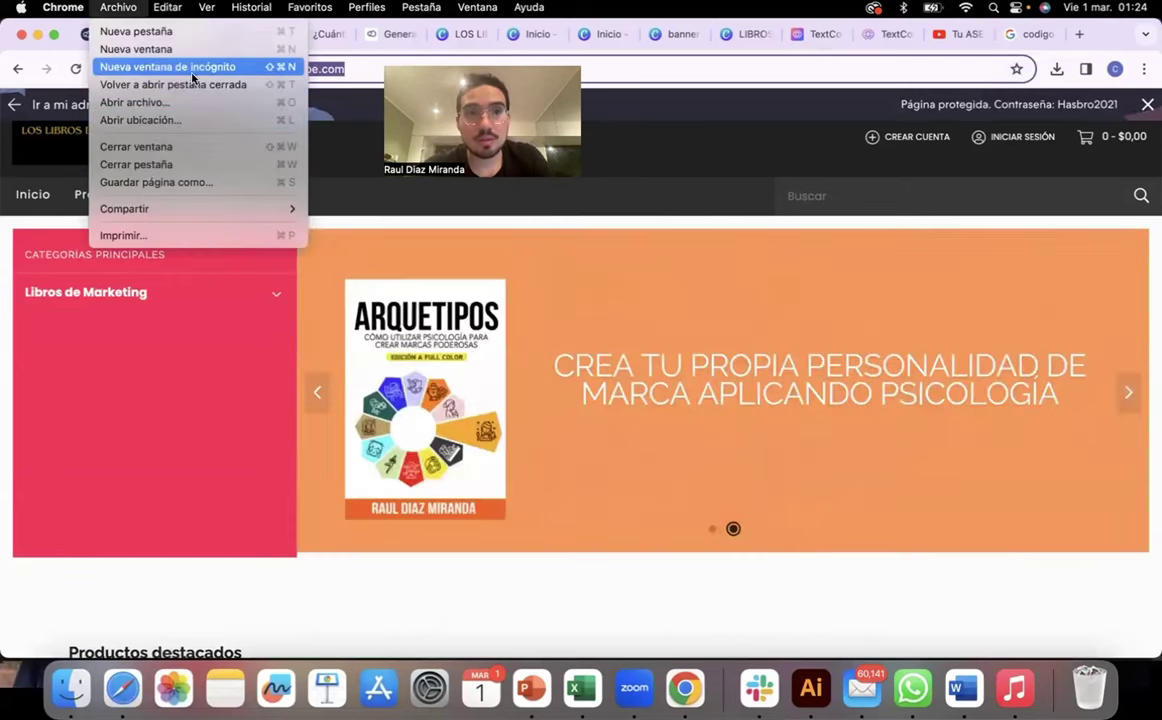
{"action": "left_click", "coordinate": [565, 229]}
{"action": "key", "text": "super+shift+n"}
{"action": "key", "text": "super+v"}
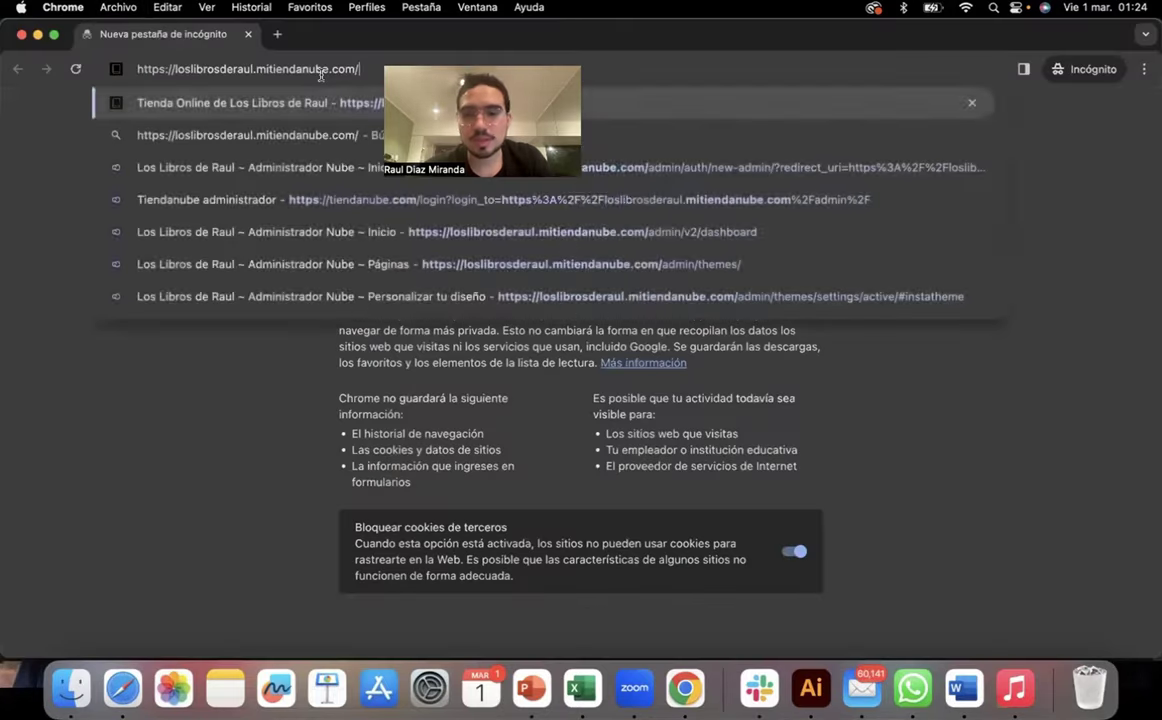
{"action": "key", "text": "Return"}
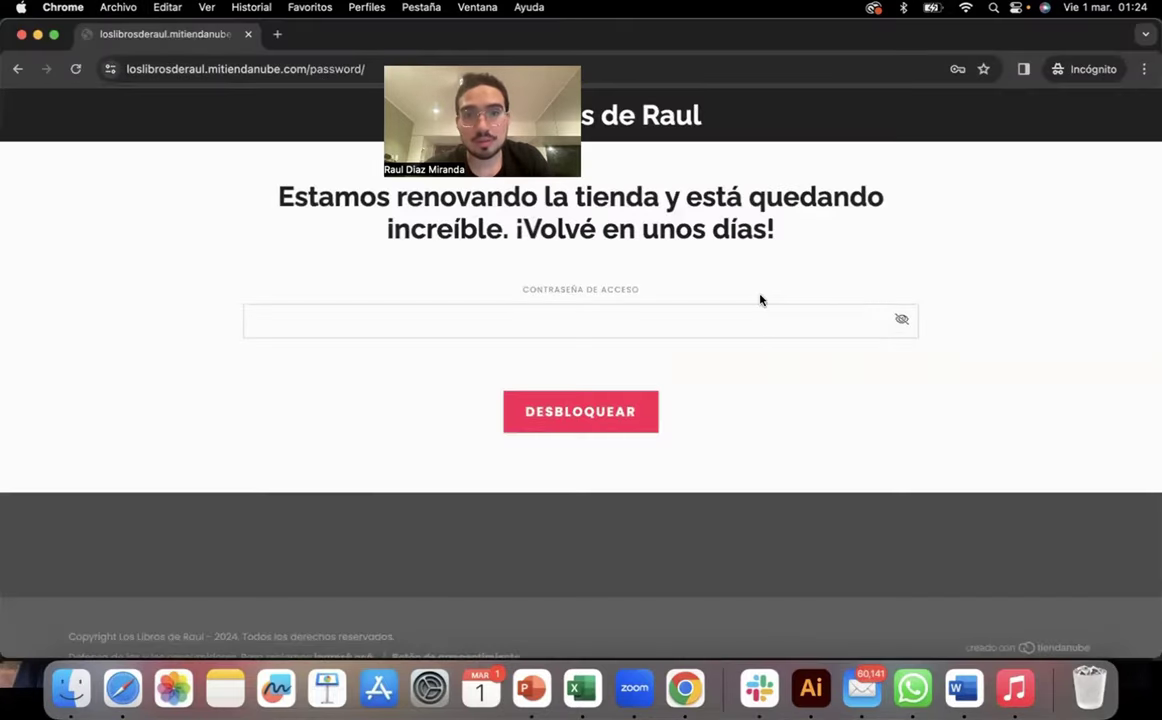
{"action": "left_click", "coordinate": [737, 327]}
{"action": "key", "text": "ctrl+Up"}
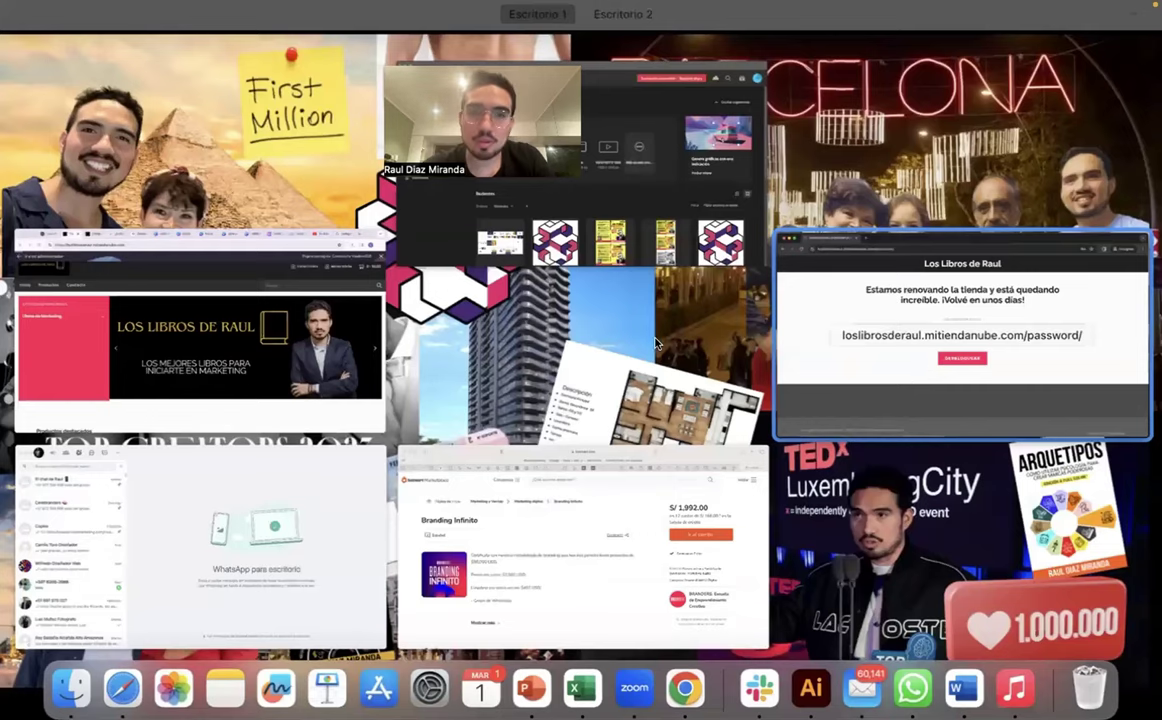
{"action": "key", "text": "Escape"}
{"action": "key", "text": "super+w"}
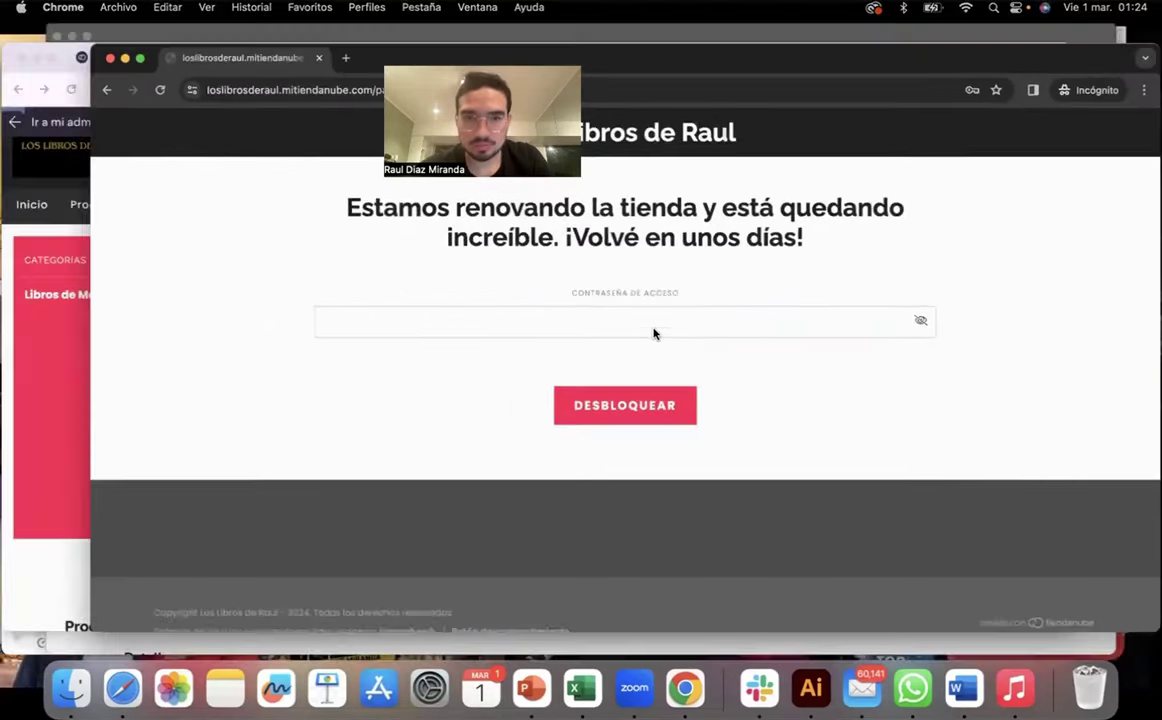
Step: Switch off Mostrar página for the under-construction page and save it
{"action": "left_click", "coordinate": [104, 35]}
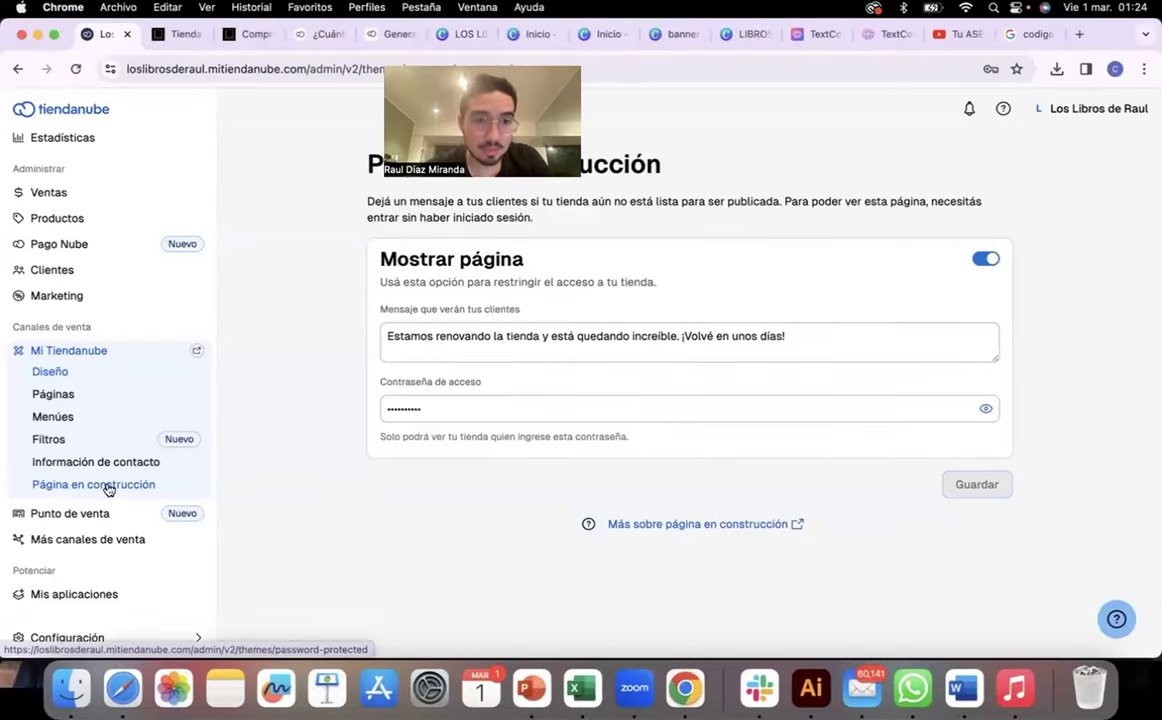
{"action": "left_click", "coordinate": [985, 259]}
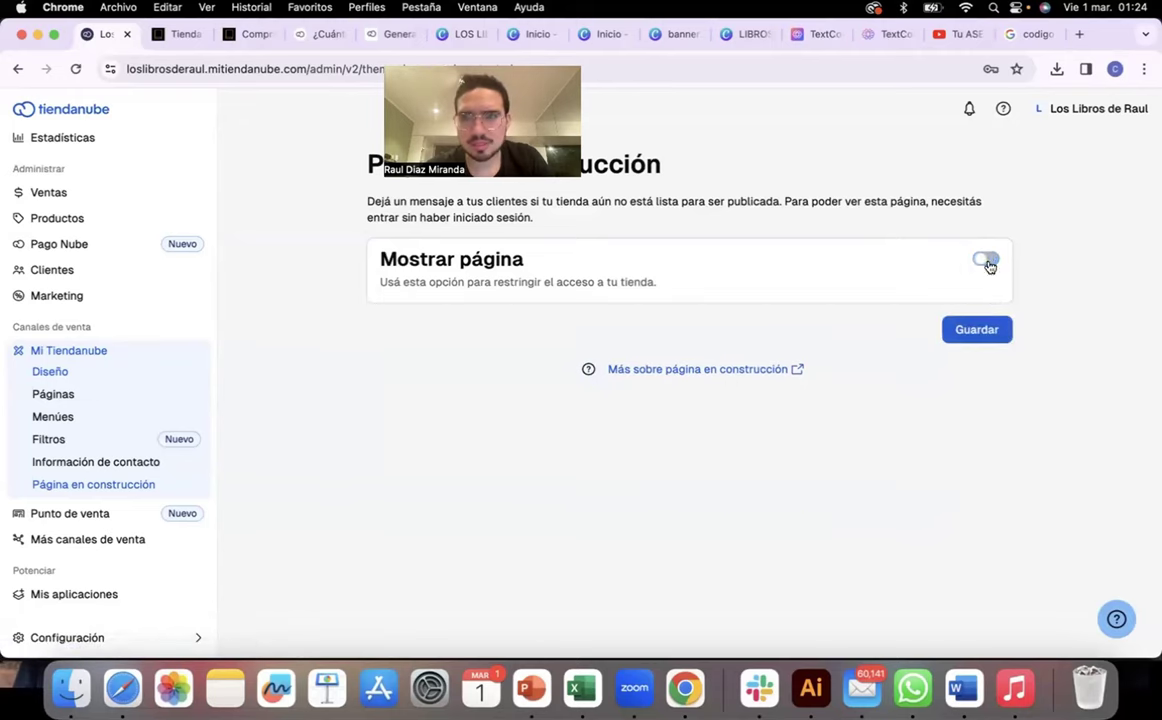
{"action": "left_click", "coordinate": [977, 329]}
{"action": "key", "text": "ctrl+Up"}
{"action": "left_click", "coordinate": [306, 362]}
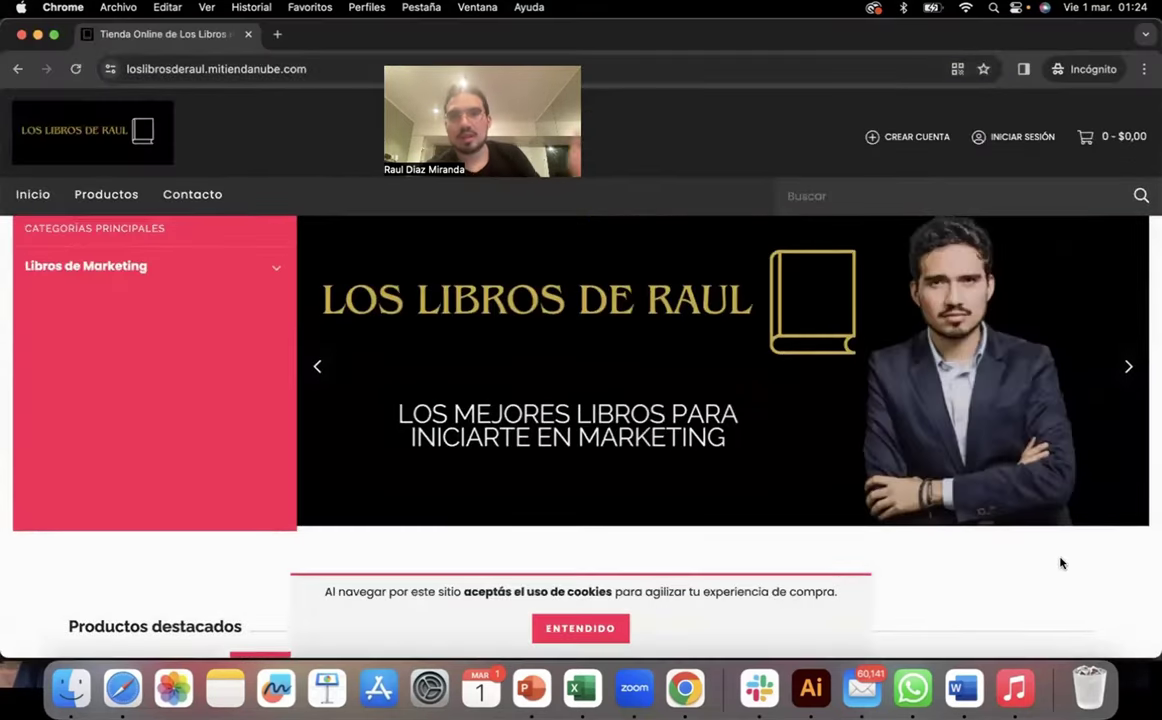
Step: Add Libro Arquetipos to the cart and start checkout
{"action": "scroll", "coordinate": [873, 445], "scroll_direction": "down", "scroll_amount": 9}
{"action": "scroll", "coordinate": [241, 418], "scroll_direction": "up", "scroll_amount": 3}
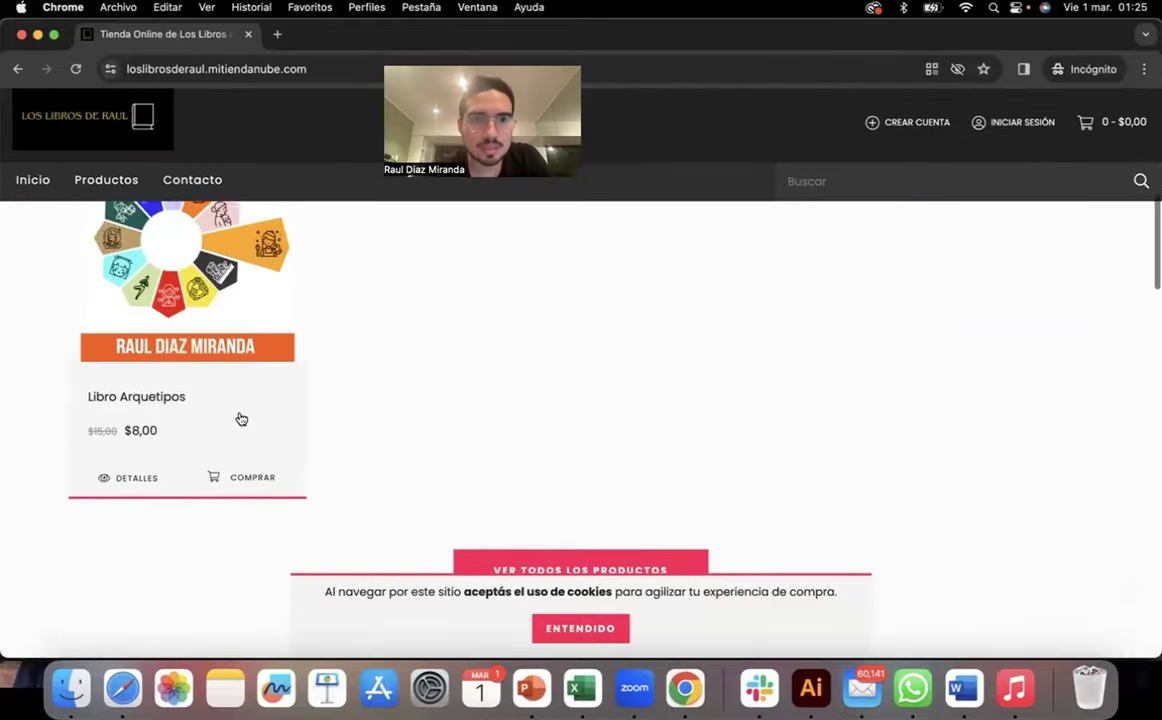
{"action": "left_click", "coordinate": [189, 283]}
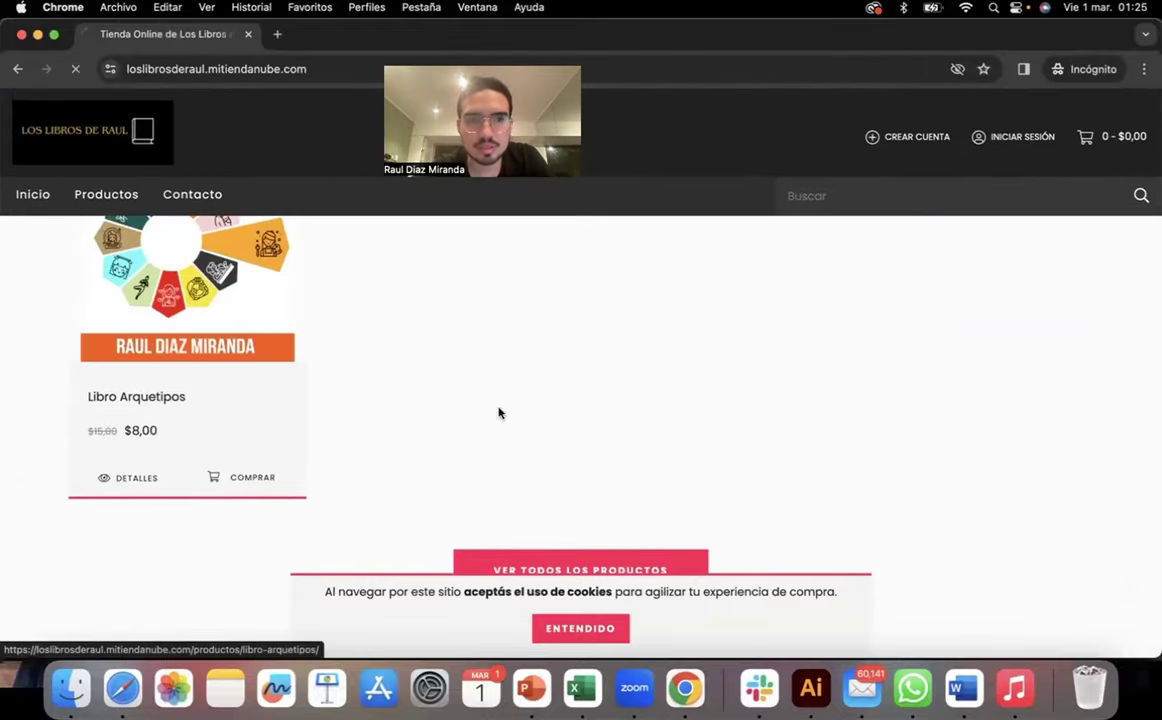
{"action": "left_click", "coordinate": [771, 476]}
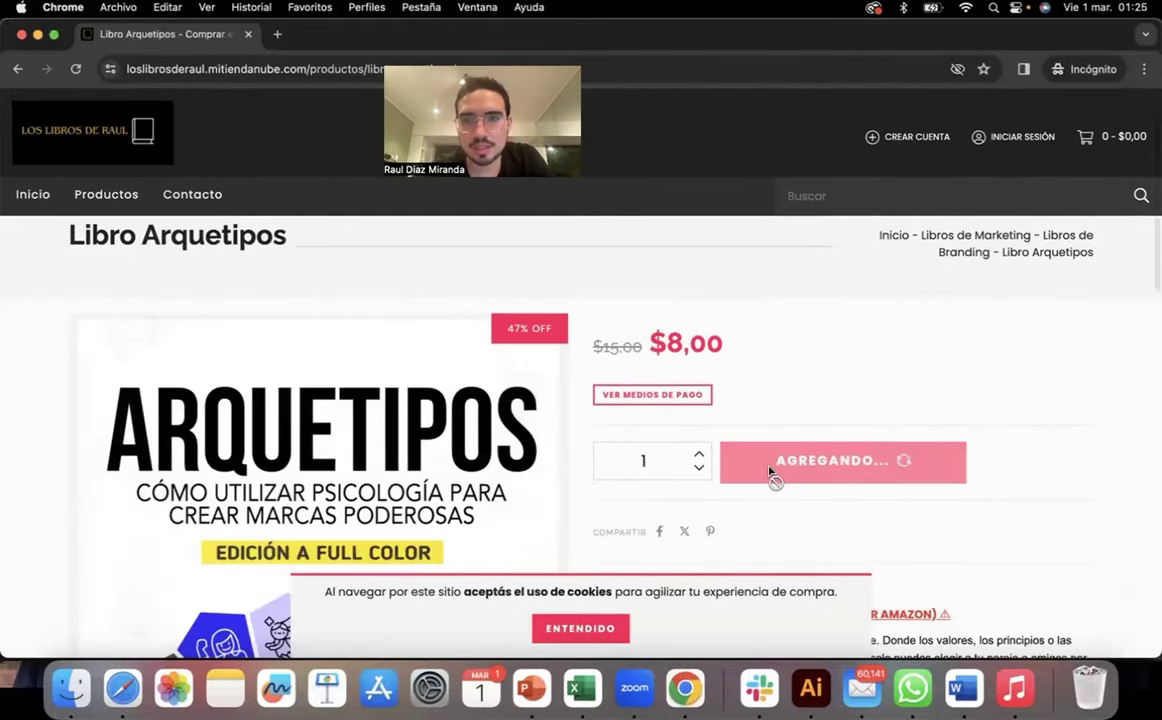
{"action": "left_click", "coordinate": [998, 389]}
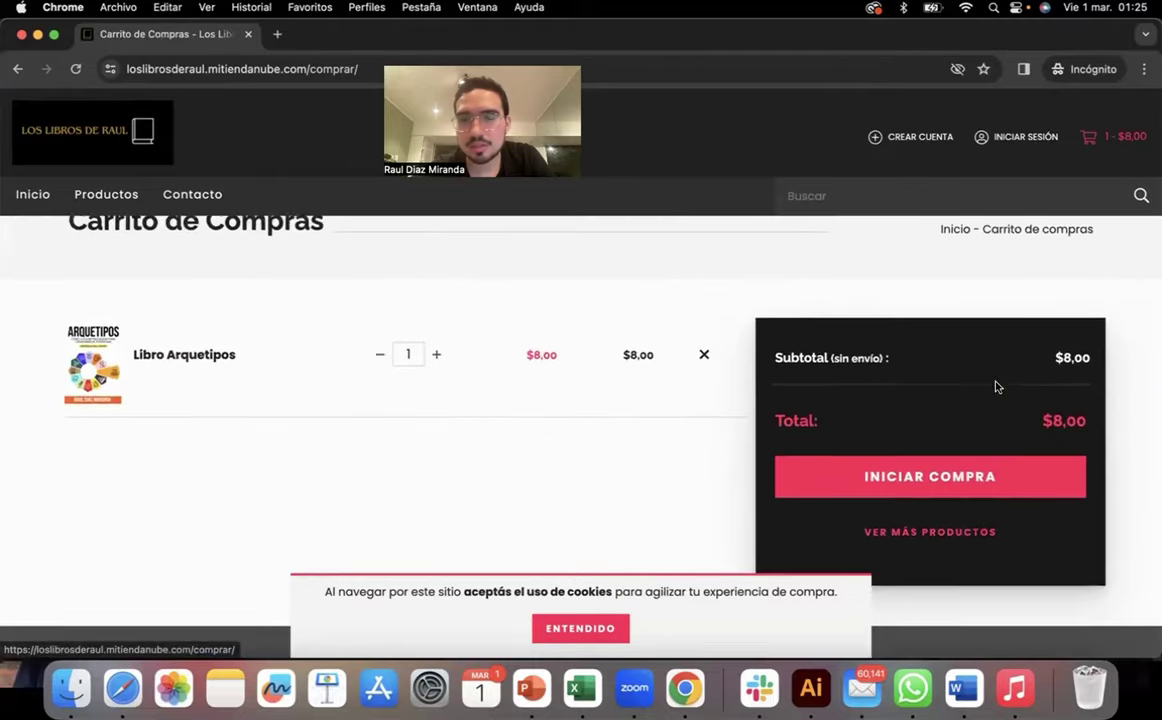
{"action": "left_click", "coordinate": [878, 465]}
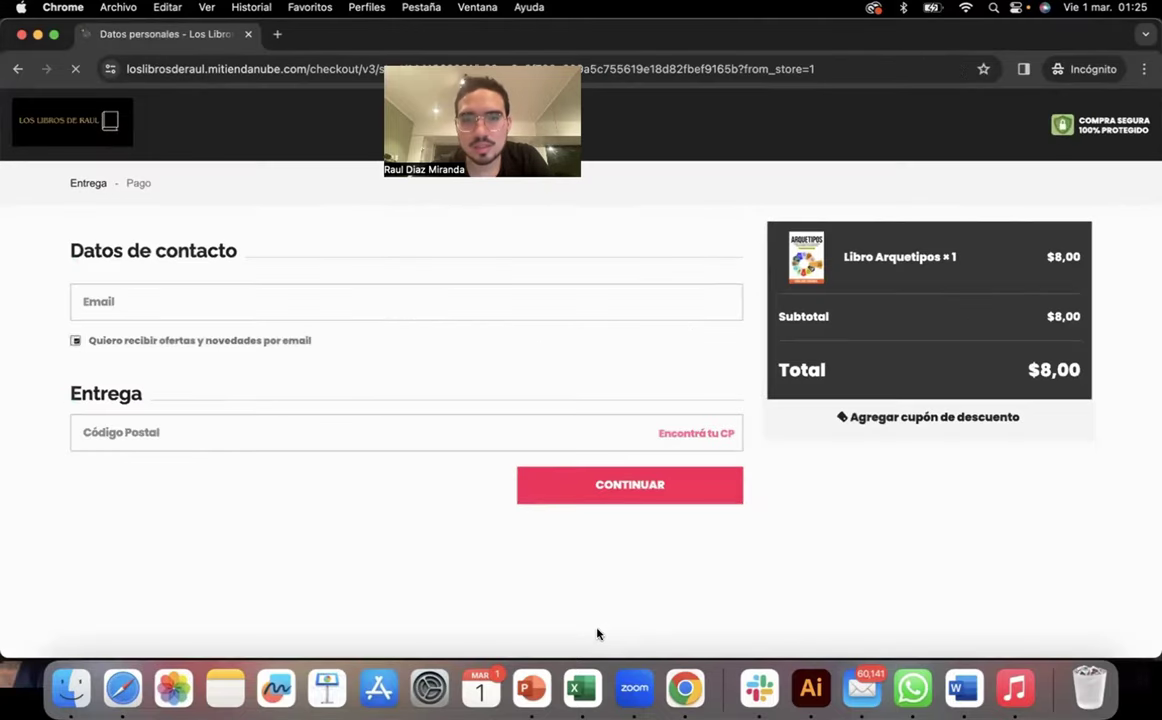
Step: Enter a contact e-mail and apply the LANZAMIENTO coupon, bringing the total to $5,60
{"action": "left_click", "coordinate": [165, 308]}
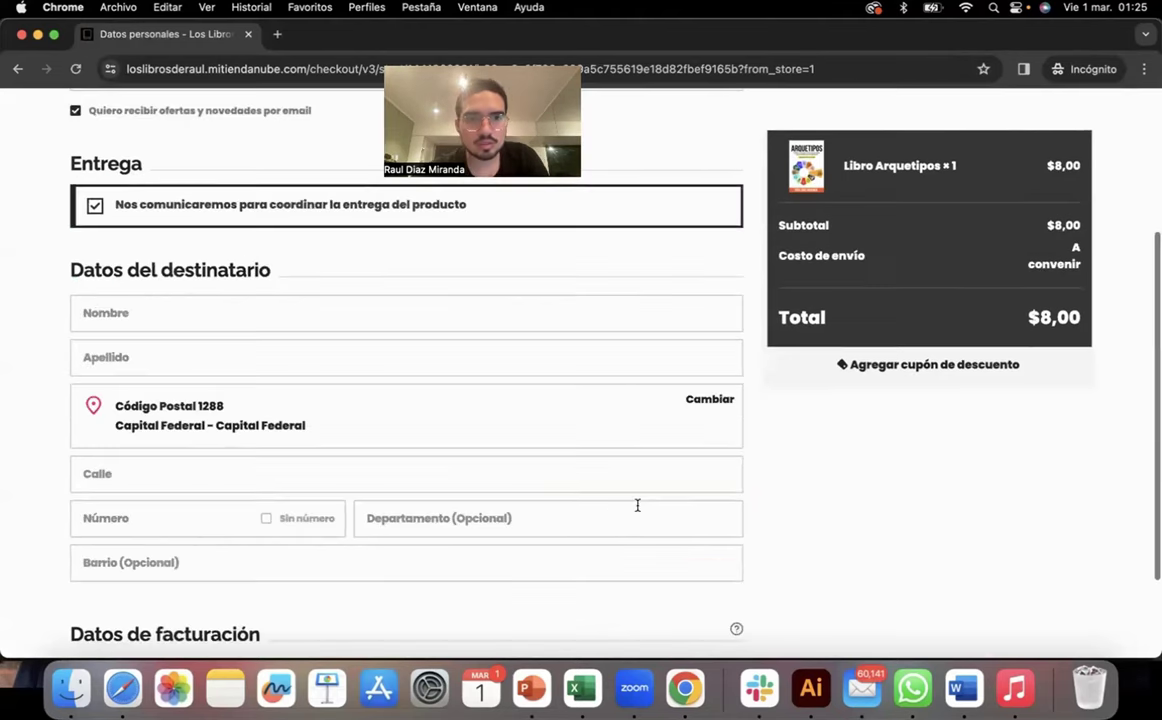
{"action": "scroll", "coordinate": [697, 492], "scroll_direction": "down", "scroll_amount": 2}
{"action": "scroll", "coordinate": [456, 421], "scroll_direction": "down", "scroll_amount": 1}
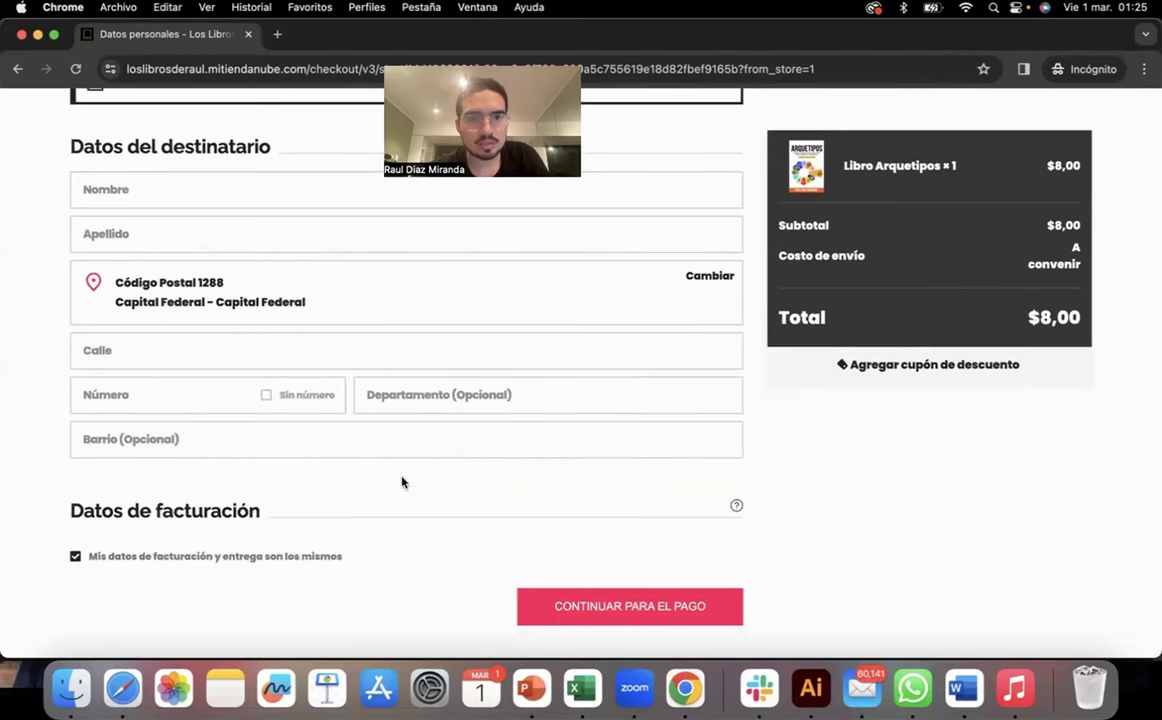
{"action": "scroll", "coordinate": [458, 519], "scroll_direction": "up", "scroll_amount": 6}
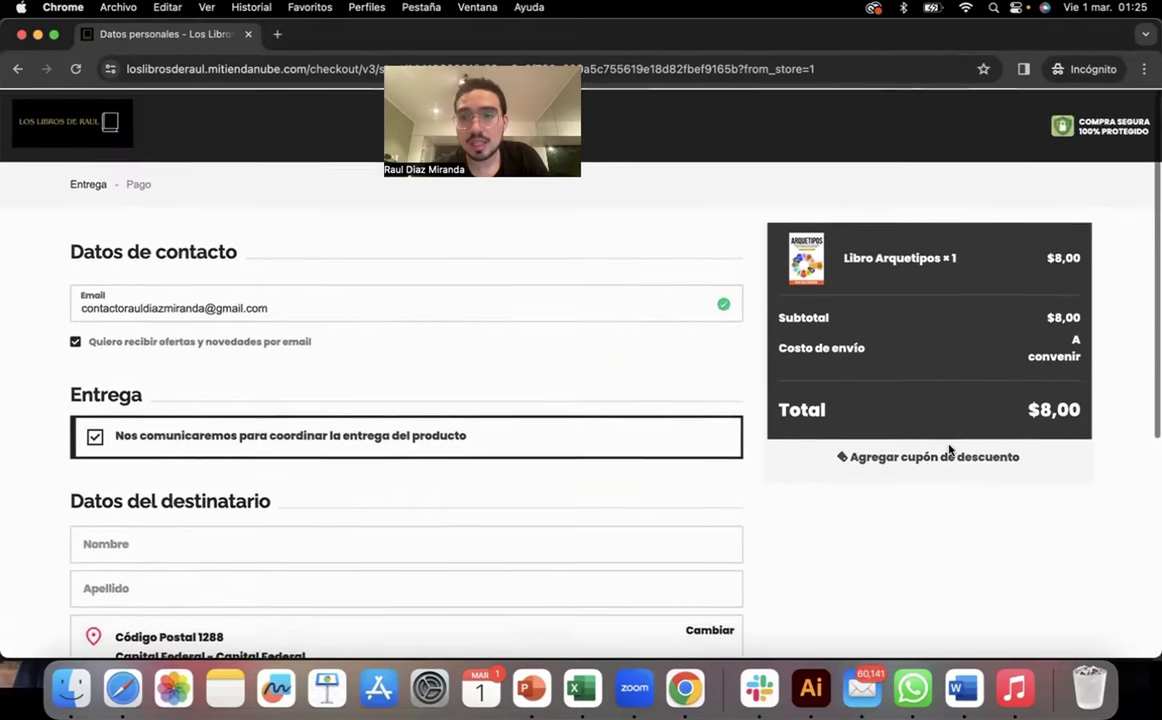
{"action": "left_click", "coordinate": [932, 457]}
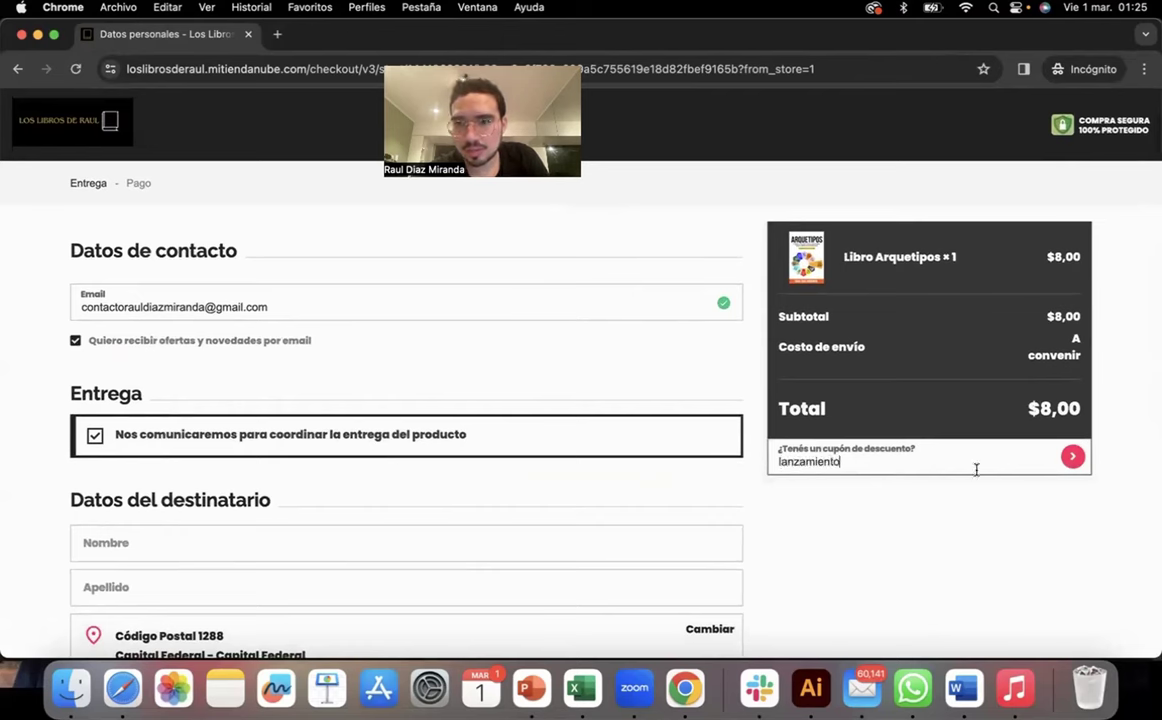
{"action": "left_click", "coordinate": [1072, 456]}
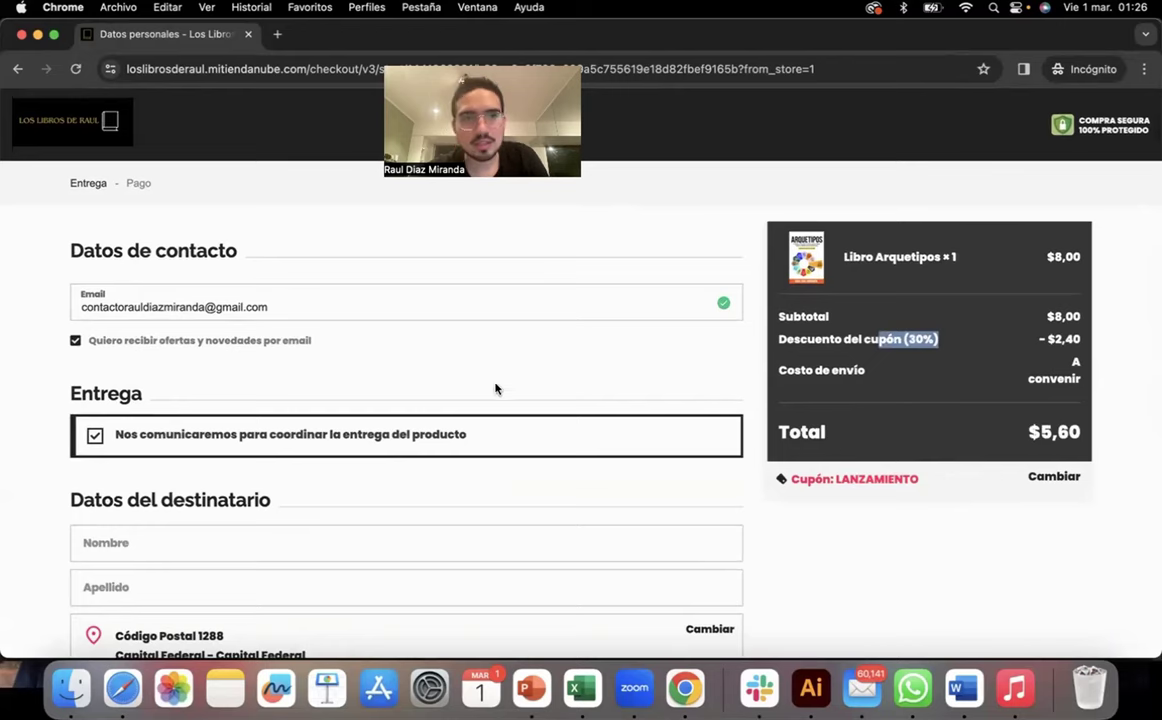
{"action": "scroll", "coordinate": [495, 392], "scroll_direction": "down", "scroll_amount": 5}
{"action": "scroll", "coordinate": [495, 397], "scroll_direction": "up", "scroll_amount": 5}
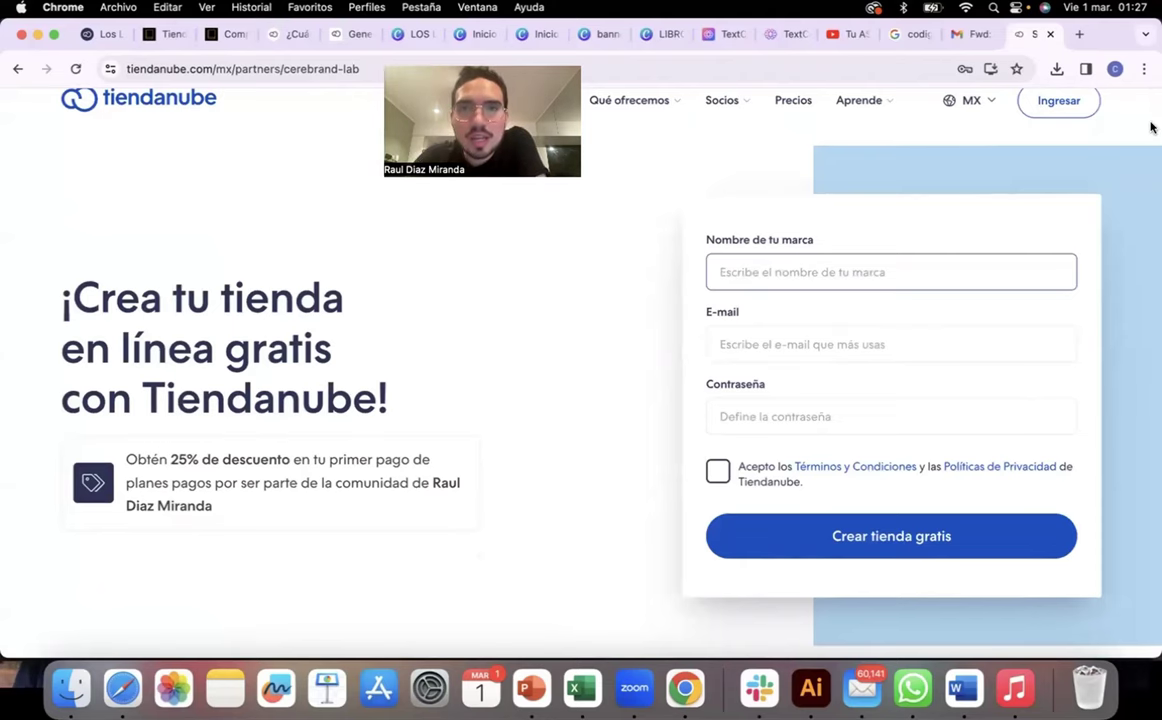
Step: Scroll through the partner page's features and plan prices, then return to the admin applications tab
{"action": "scroll", "coordinate": [708, 150], "scroll_direction": "up", "scroll_amount": 1}
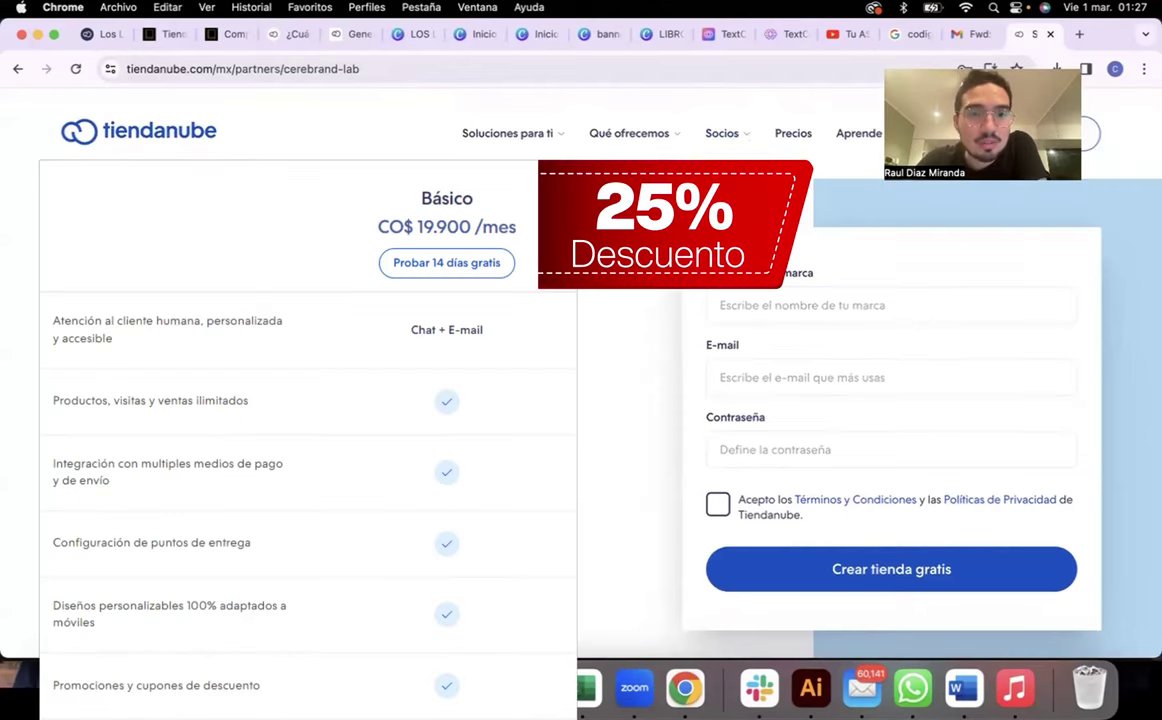
{"action": "scroll", "coordinate": [586, 357], "scroll_direction": "down", "scroll_amount": 5}
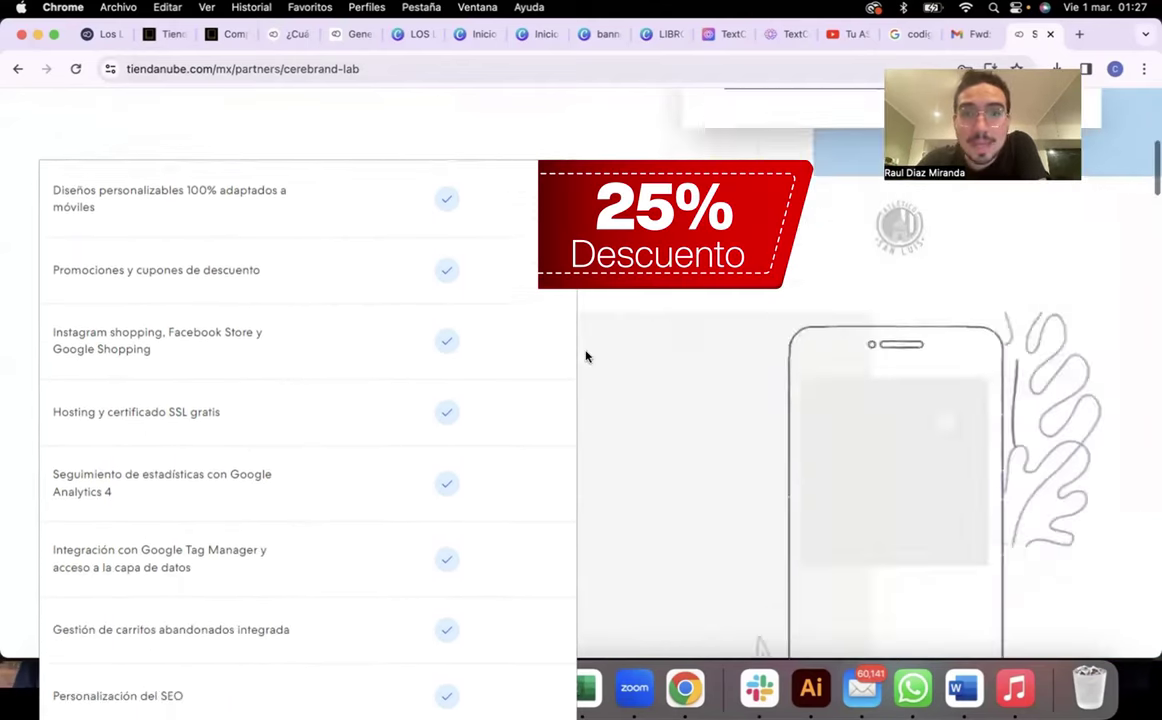
{"action": "scroll", "coordinate": [586, 357], "scroll_direction": "down", "scroll_amount": 3}
{"action": "scroll", "coordinate": [586, 357], "scroll_direction": "up", "scroll_amount": 5}
{"action": "scroll", "coordinate": [586, 357], "scroll_direction": "down", "scroll_amount": 3}
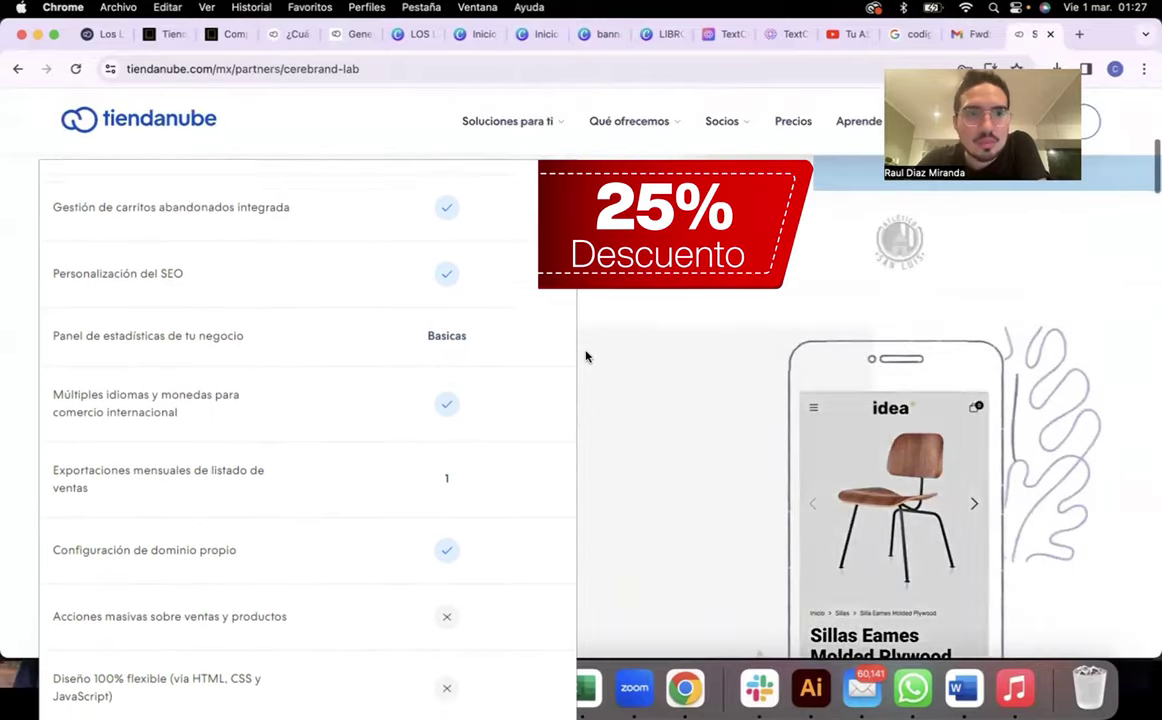
{"action": "scroll", "coordinate": [450, 340], "scroll_direction": "down", "scroll_amount": 2}
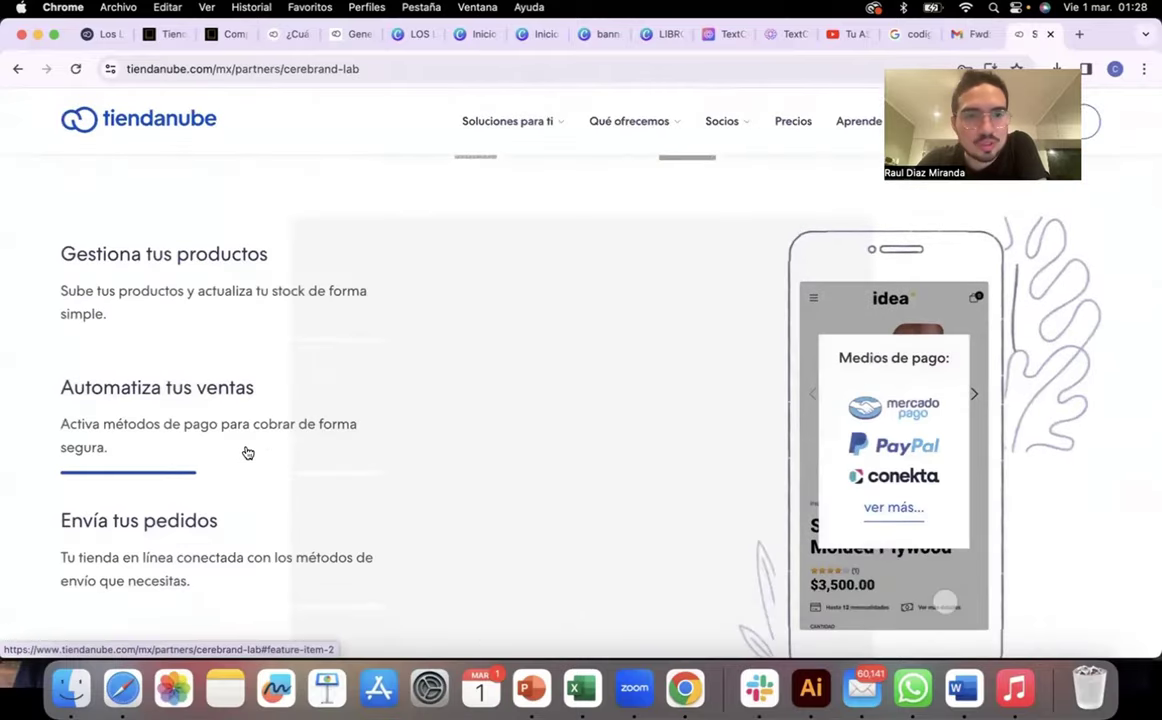
{"action": "scroll", "coordinate": [248, 453], "scroll_direction": "down", "scroll_amount": 2}
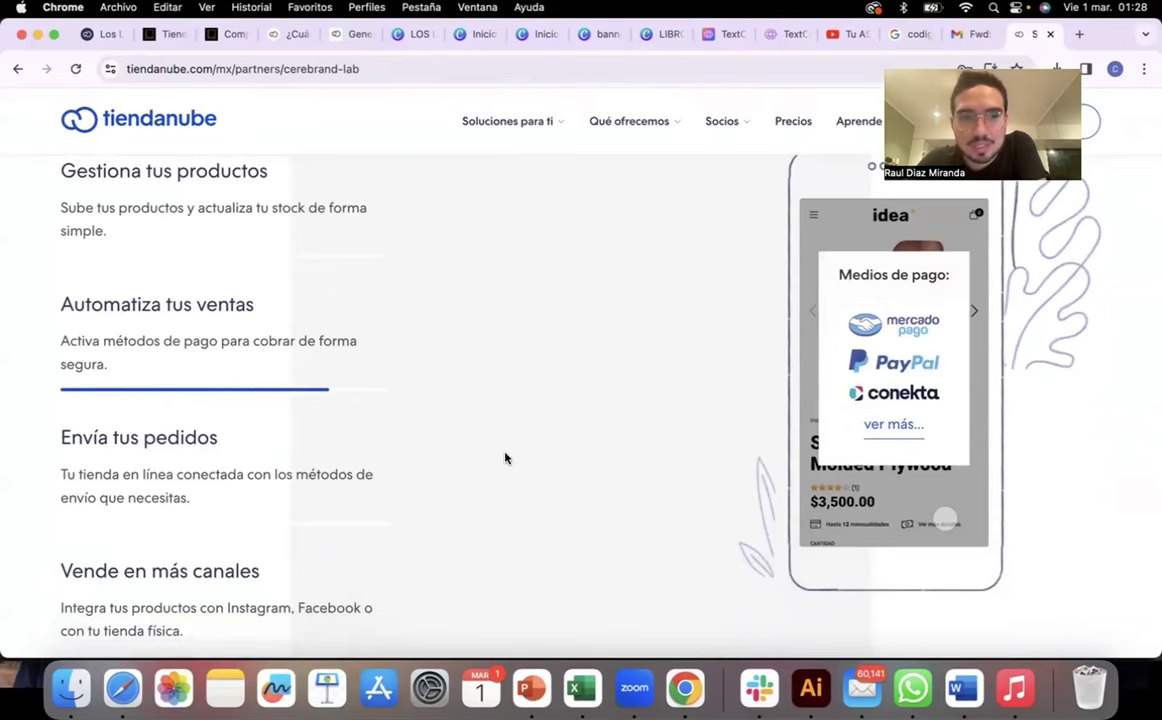
{"action": "scroll", "coordinate": [505, 458], "scroll_direction": "down", "scroll_amount": 3}
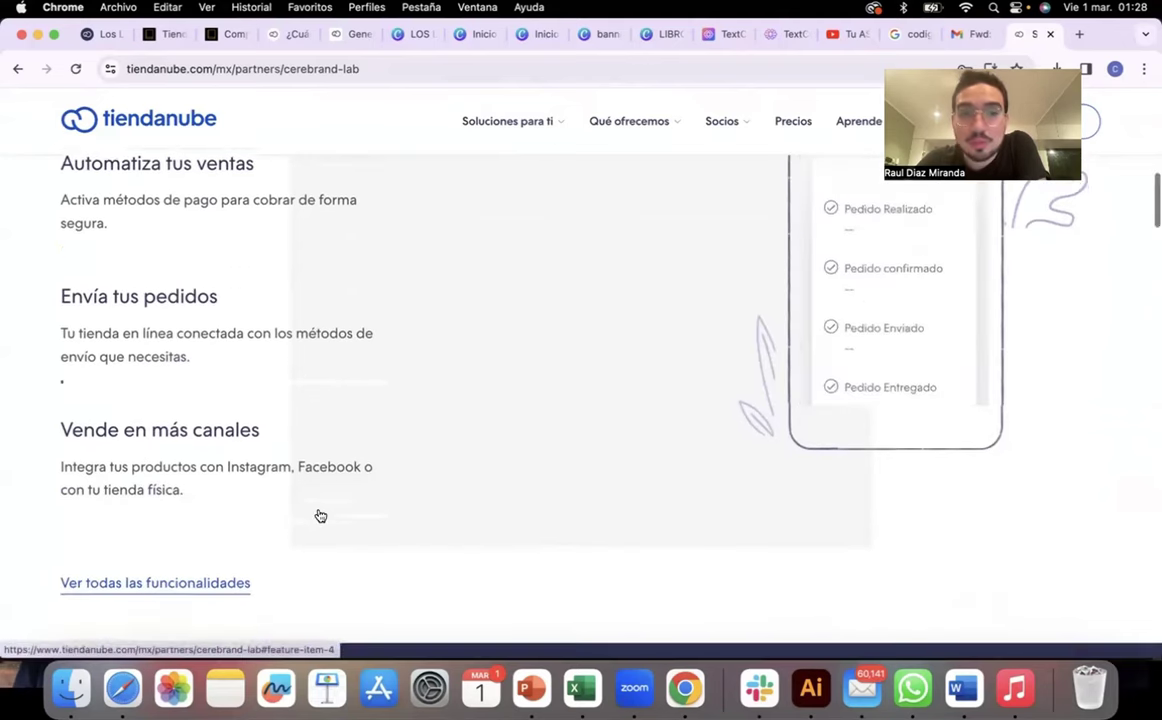
{"action": "scroll", "coordinate": [321, 474], "scroll_direction": "down", "scroll_amount": 1}
{"action": "scroll", "coordinate": [340, 470], "scroll_direction": "up", "scroll_amount": 2}
{"action": "scroll", "coordinate": [355, 495], "scroll_direction": "up", "scroll_amount": 3}
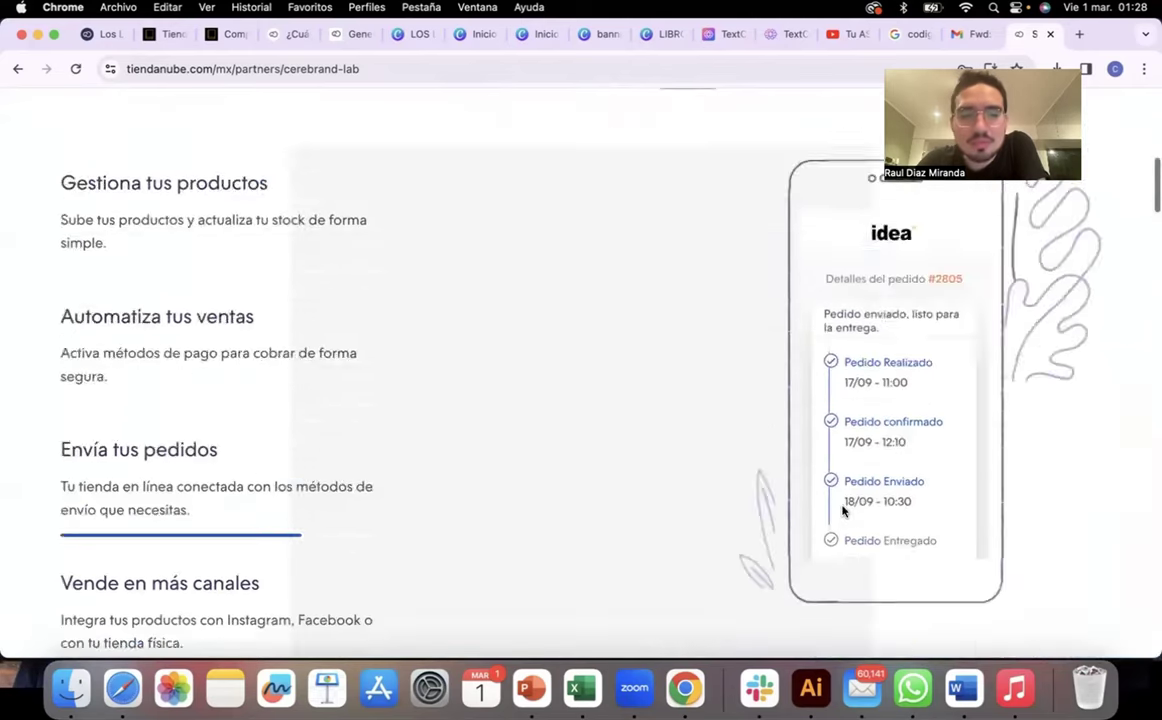
{"action": "scroll", "coordinate": [843, 511], "scroll_direction": "down", "scroll_amount": 8}
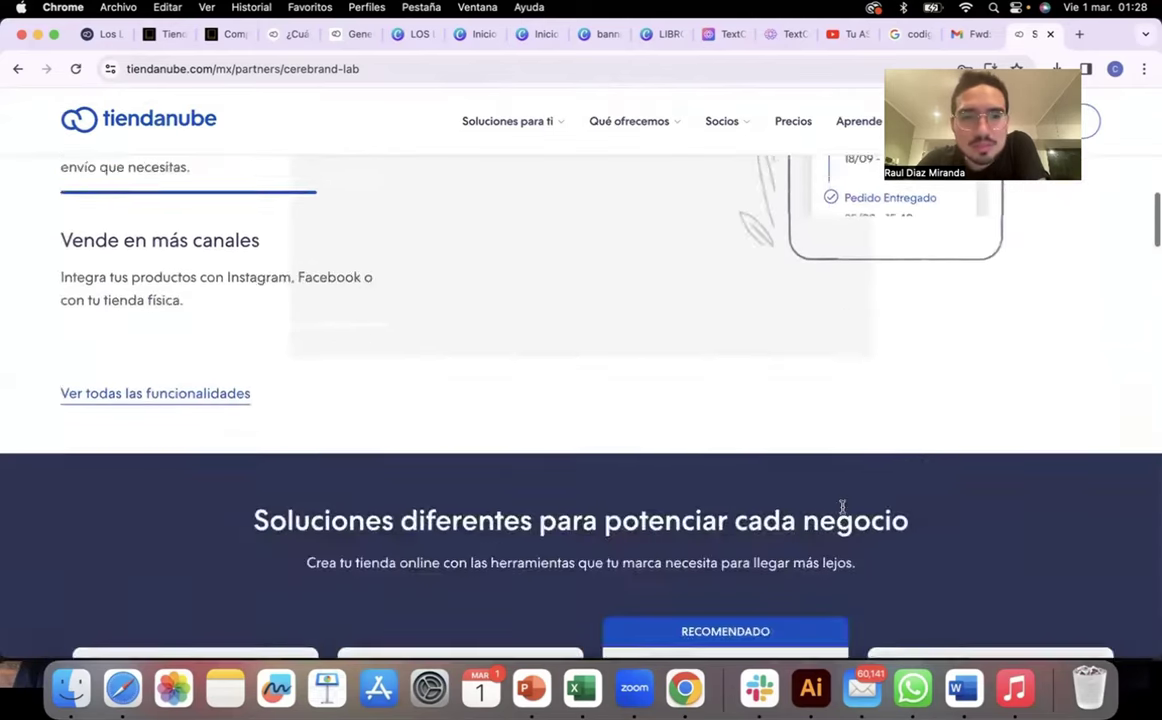
{"action": "scroll", "coordinate": [843, 511], "scroll_direction": "down", "scroll_amount": 11}
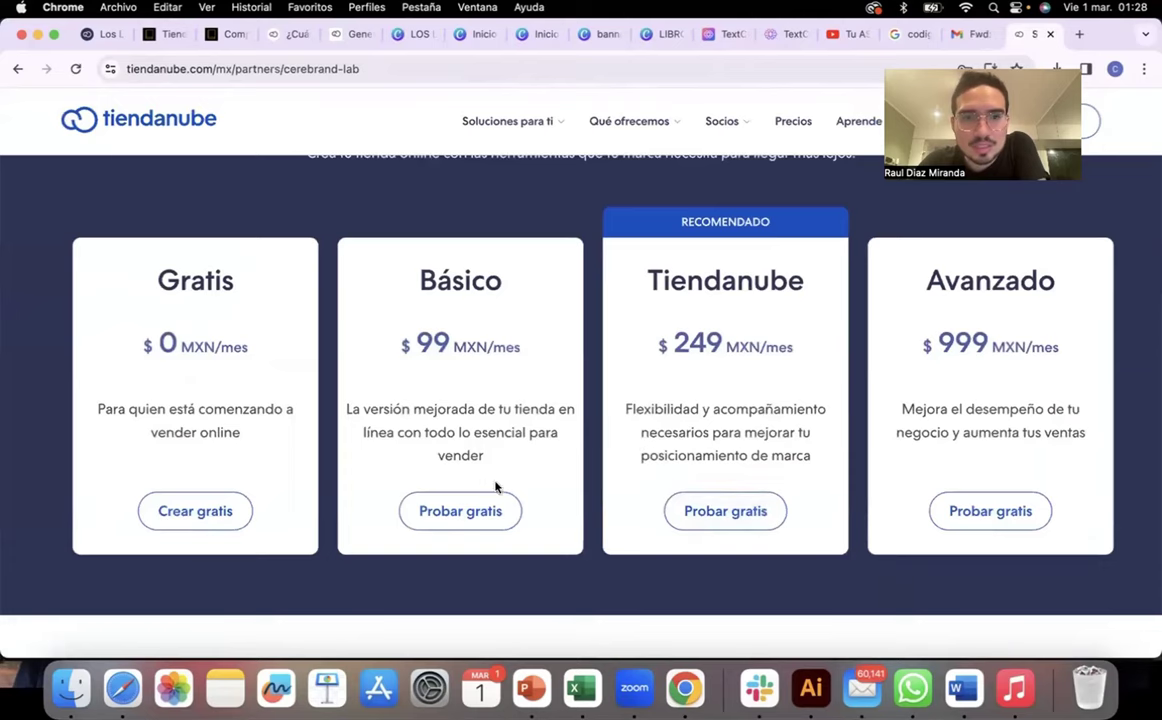
{"action": "scroll", "coordinate": [560, 486], "scroll_direction": "up", "scroll_amount": 2}
{"action": "scroll", "coordinate": [508, 541], "scroll_direction": "up", "scroll_amount": 15}
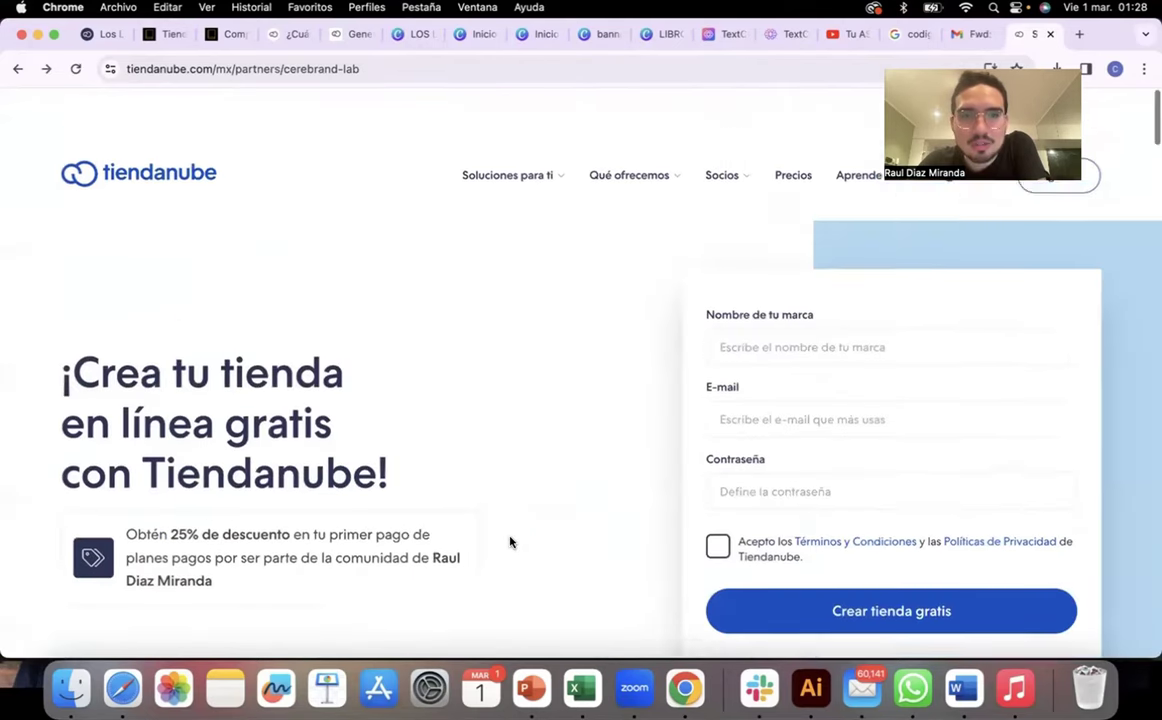
{"action": "scroll", "coordinate": [510, 542], "scroll_direction": "down", "scroll_amount": 5}
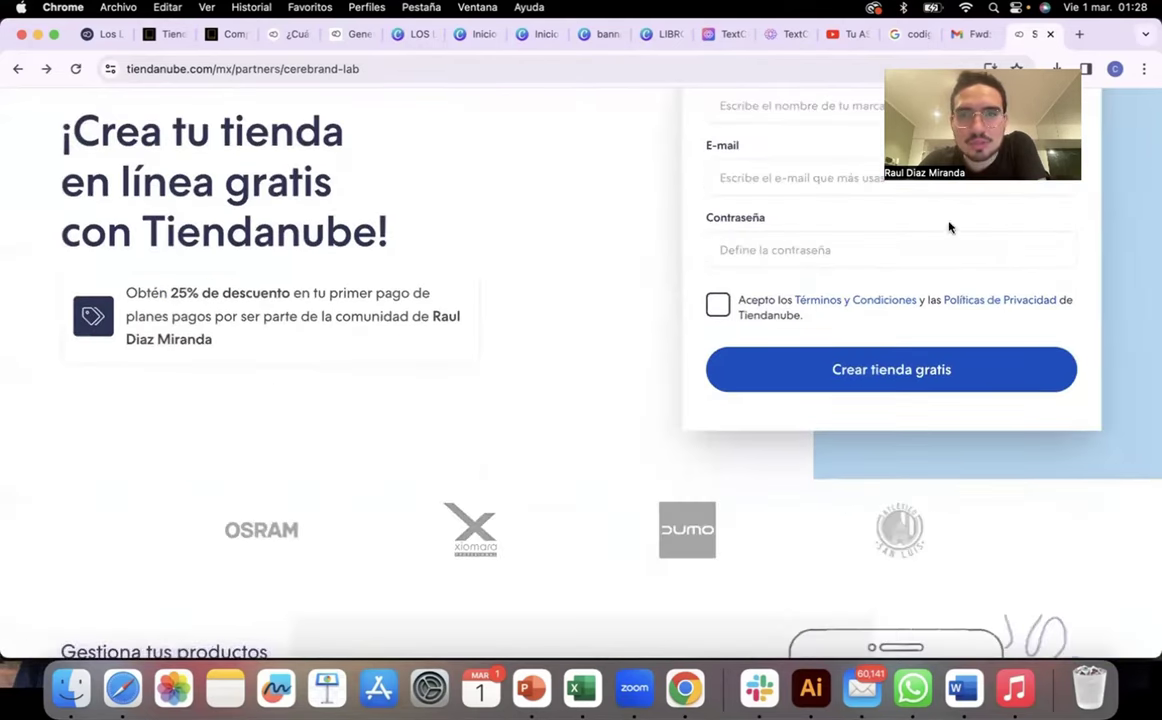
{"action": "key", "text": "super+1"}
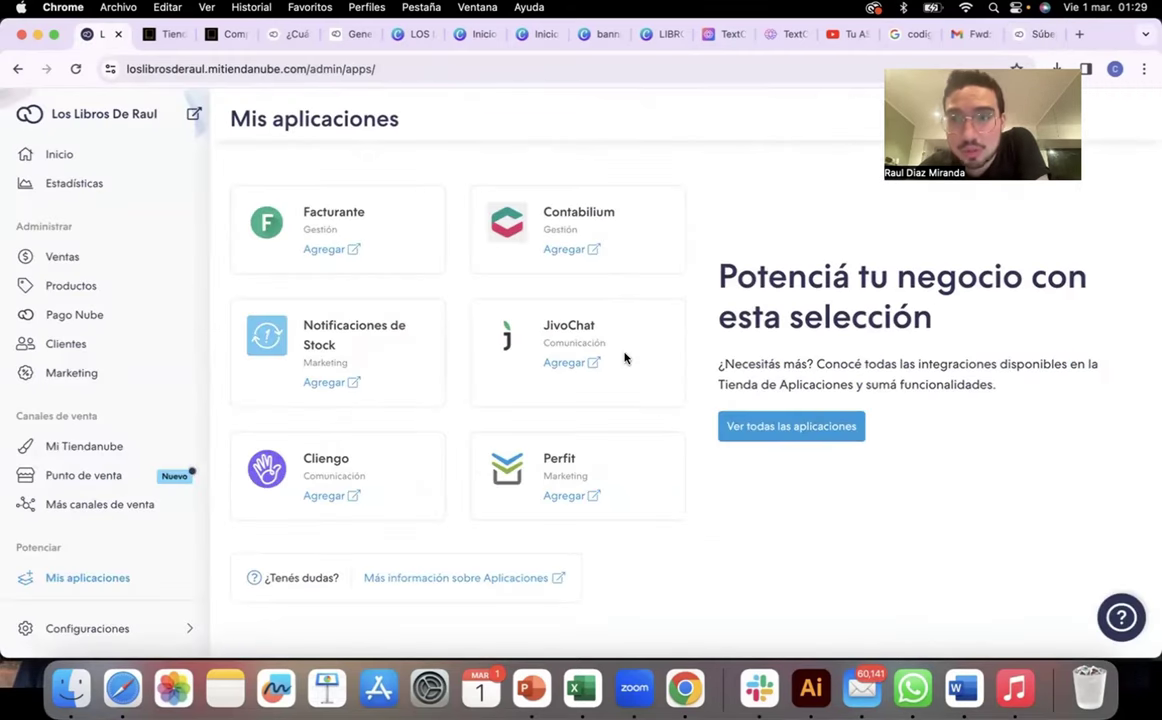
Step: Look at Cliengo's app store page, then open Contabilium's listing and read its description
{"action": "scroll", "coordinate": [624, 358], "scroll_direction": "up", "scroll_amount": 1}
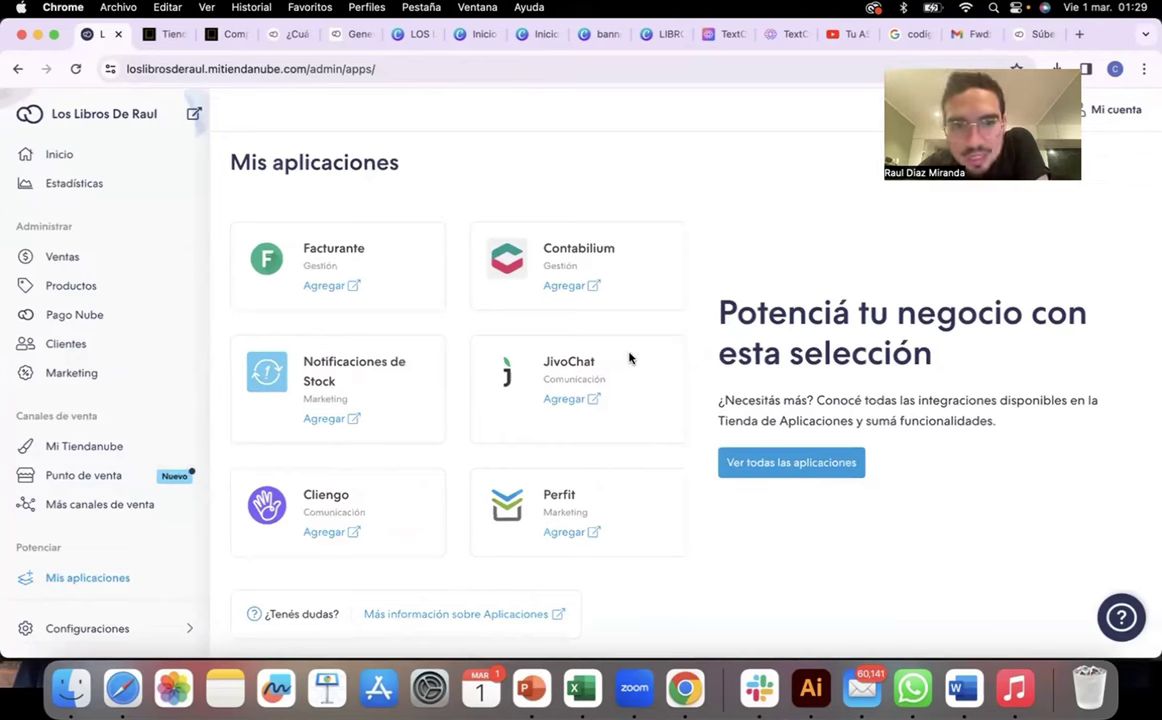
{"action": "left_click", "coordinate": [349, 540]}
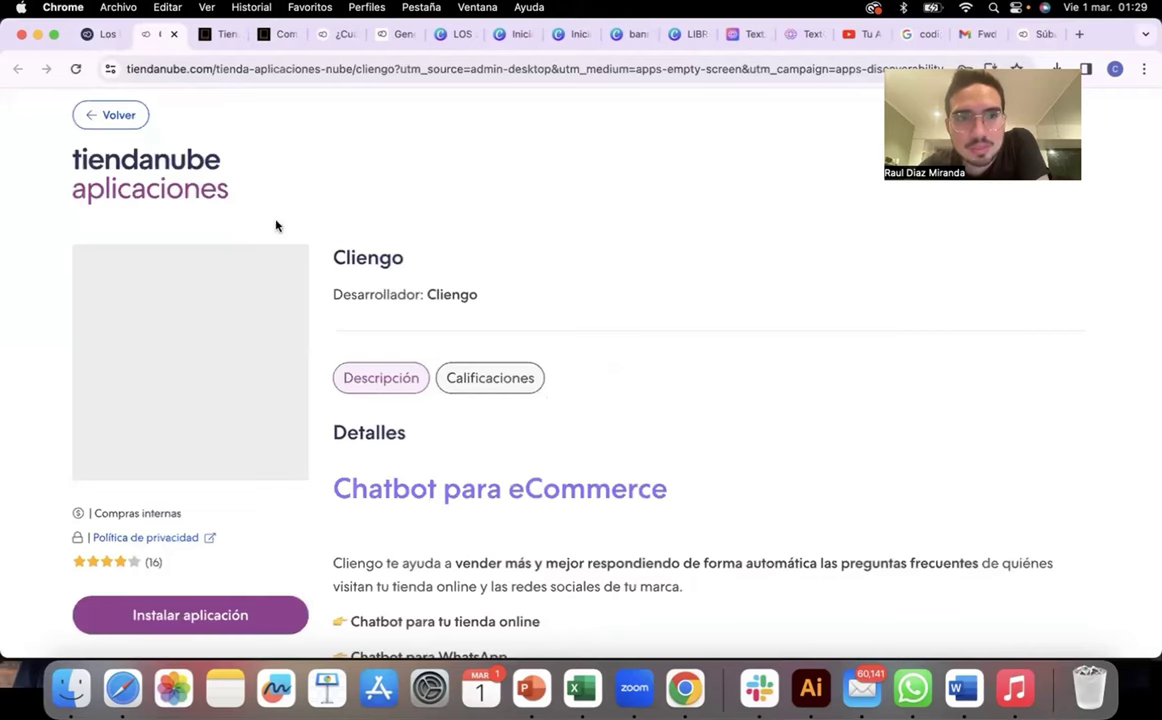
{"action": "scroll", "coordinate": [256, 243], "scroll_direction": "down", "scroll_amount": 4}
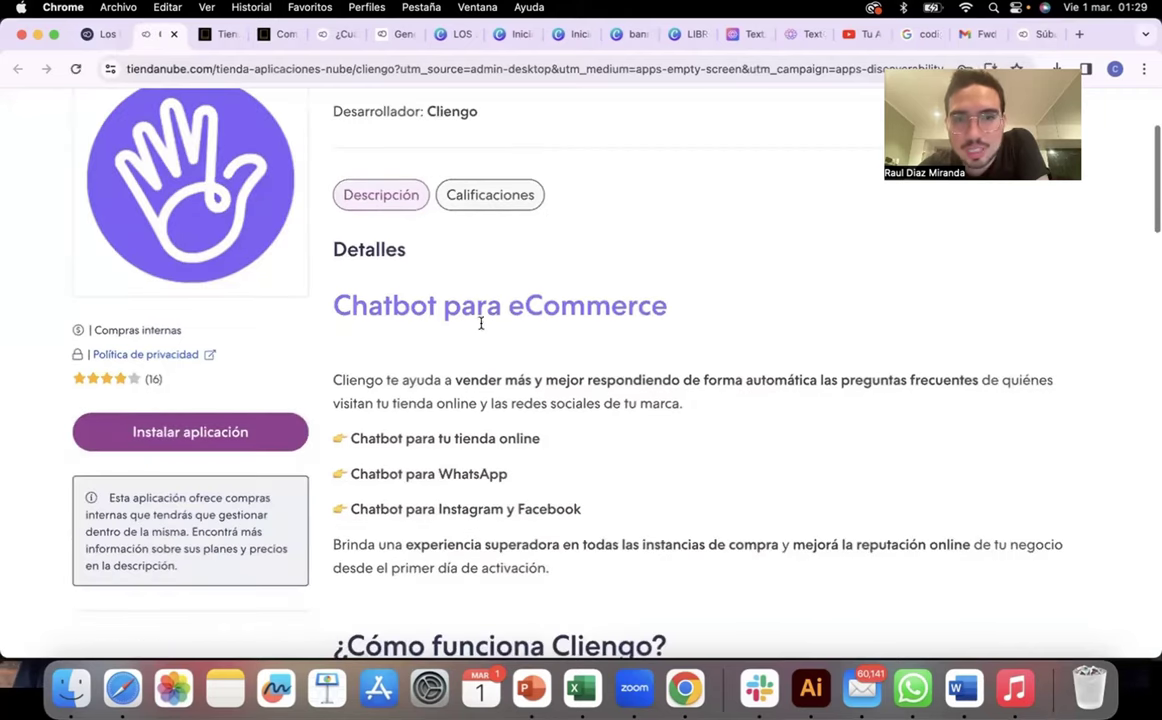
{"action": "left_click", "coordinate": [99, 40]}
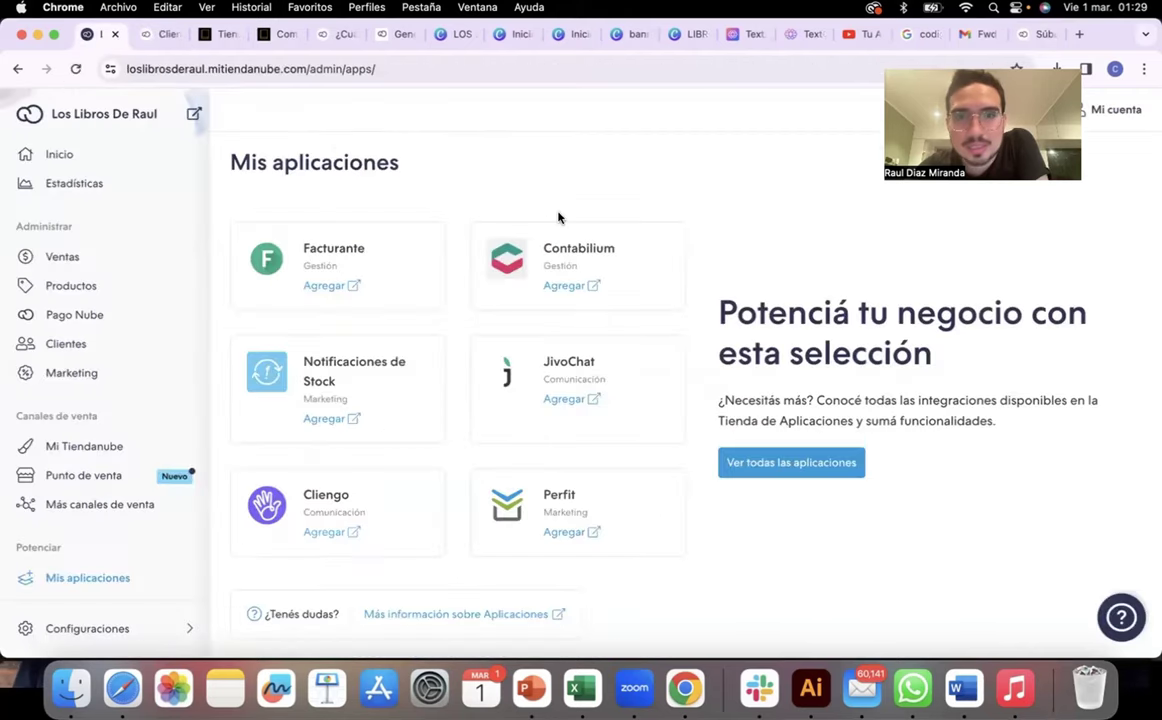
{"action": "left_click", "coordinate": [582, 290]}
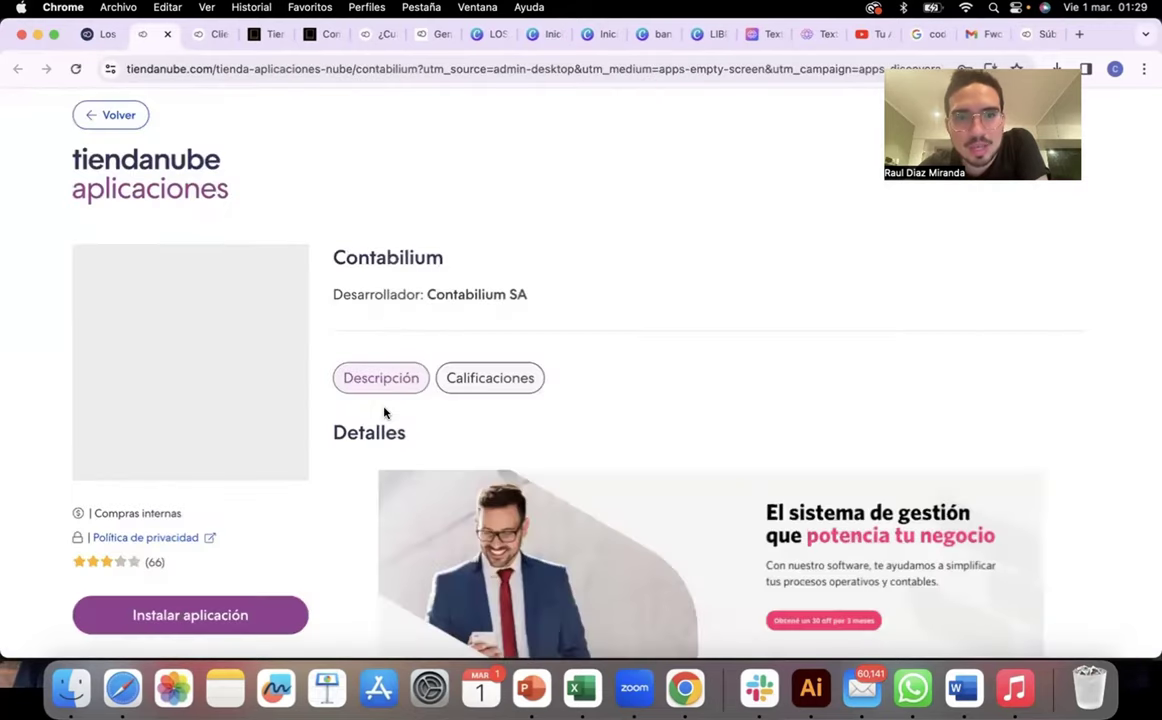
{"action": "scroll", "coordinate": [384, 412], "scroll_direction": "down", "scroll_amount": 5}
{"action": "left_click_drag", "start_coordinate": [597, 335], "coordinate": [915, 351]}
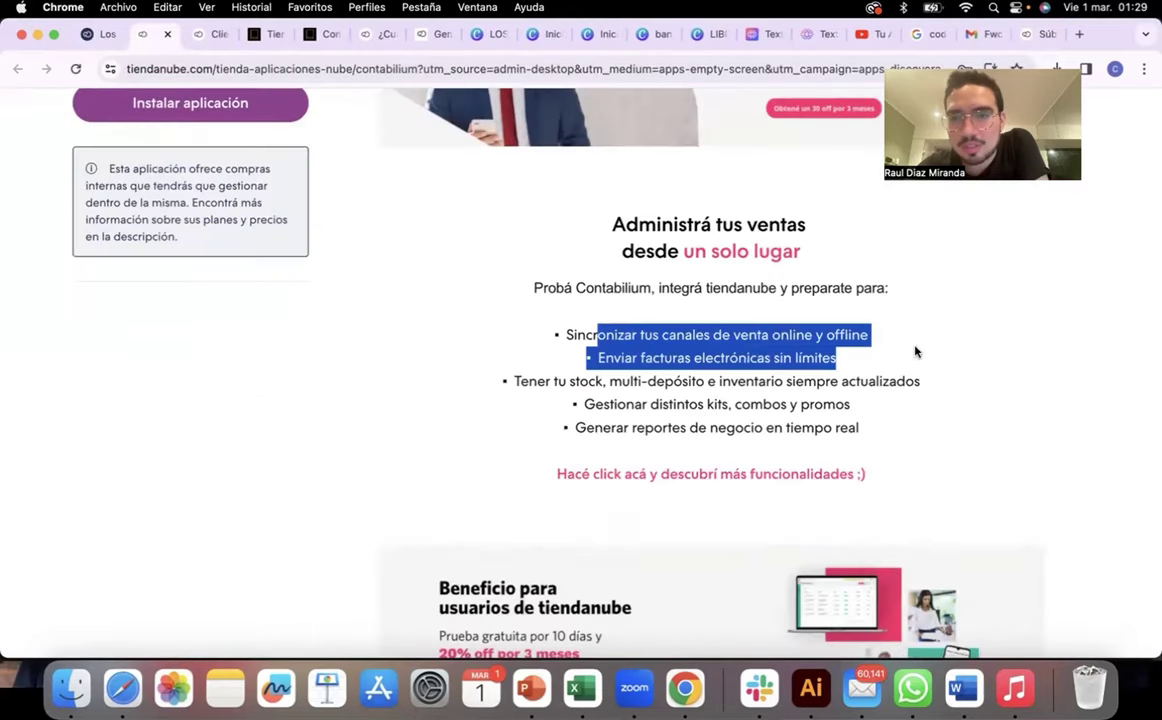
{"action": "left_click", "coordinate": [855, 363]}
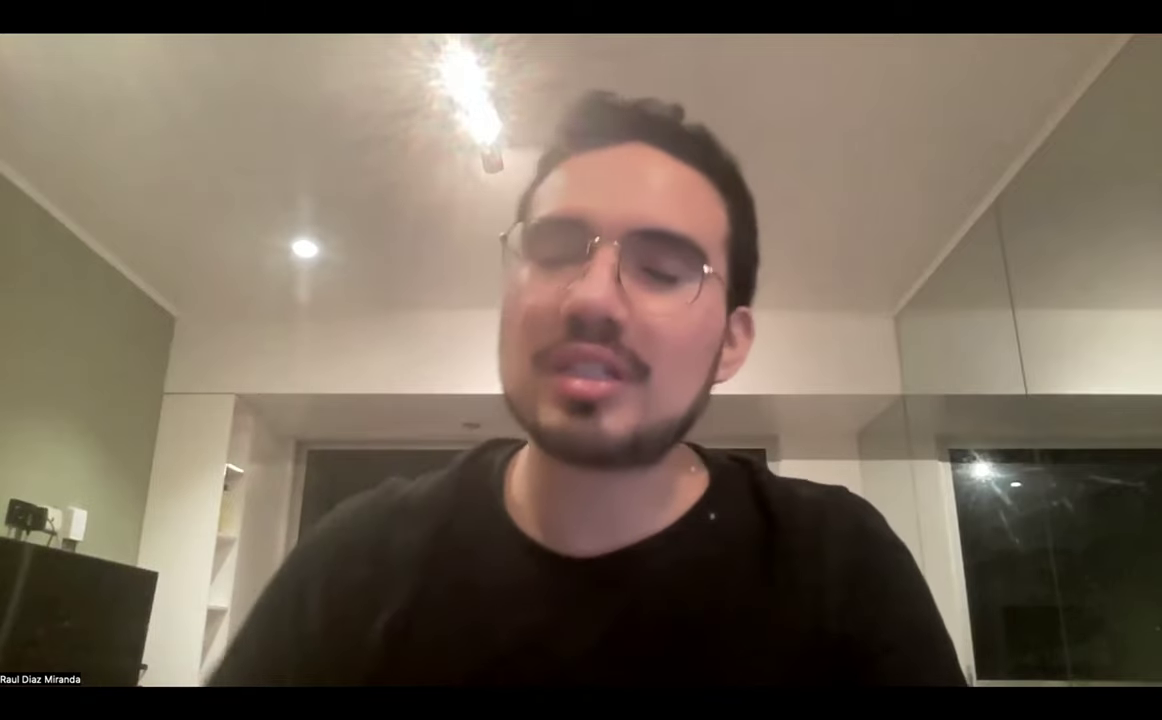